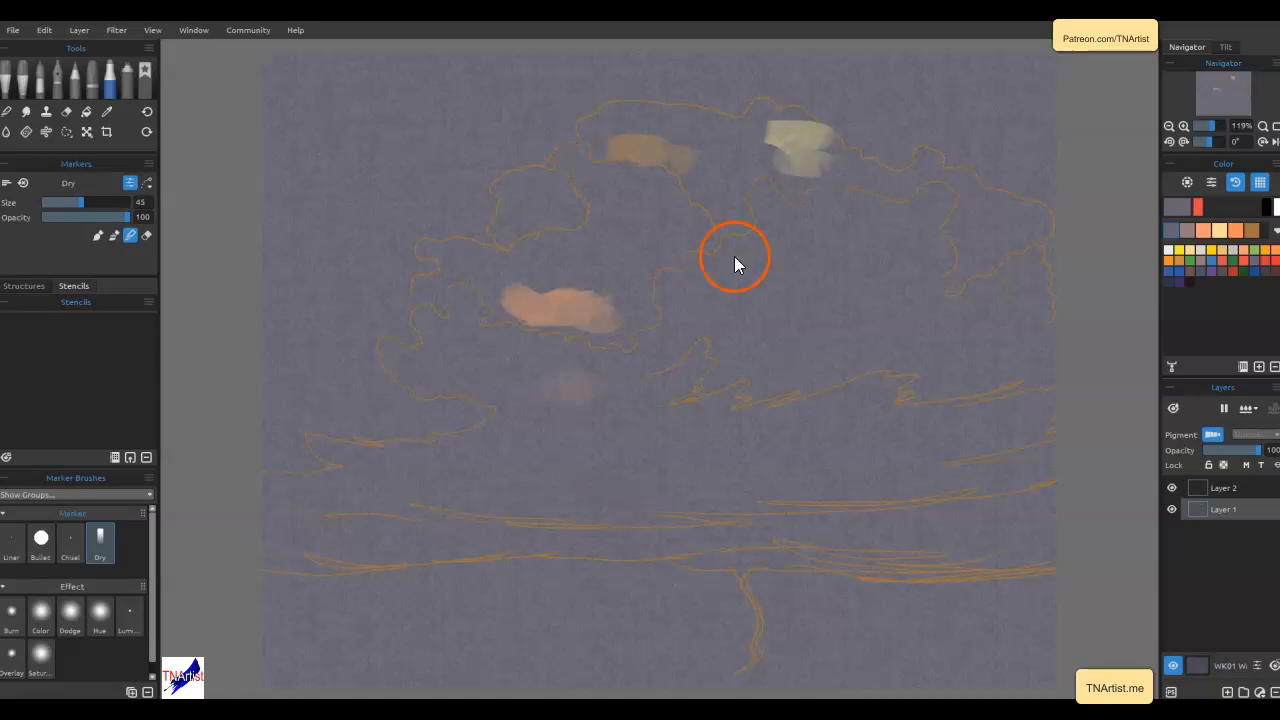
Review the canvas settings, checking the canvas colour value and the WK01 Washi paper texture
{"action": "left_click", "coordinate": [1172, 665]}
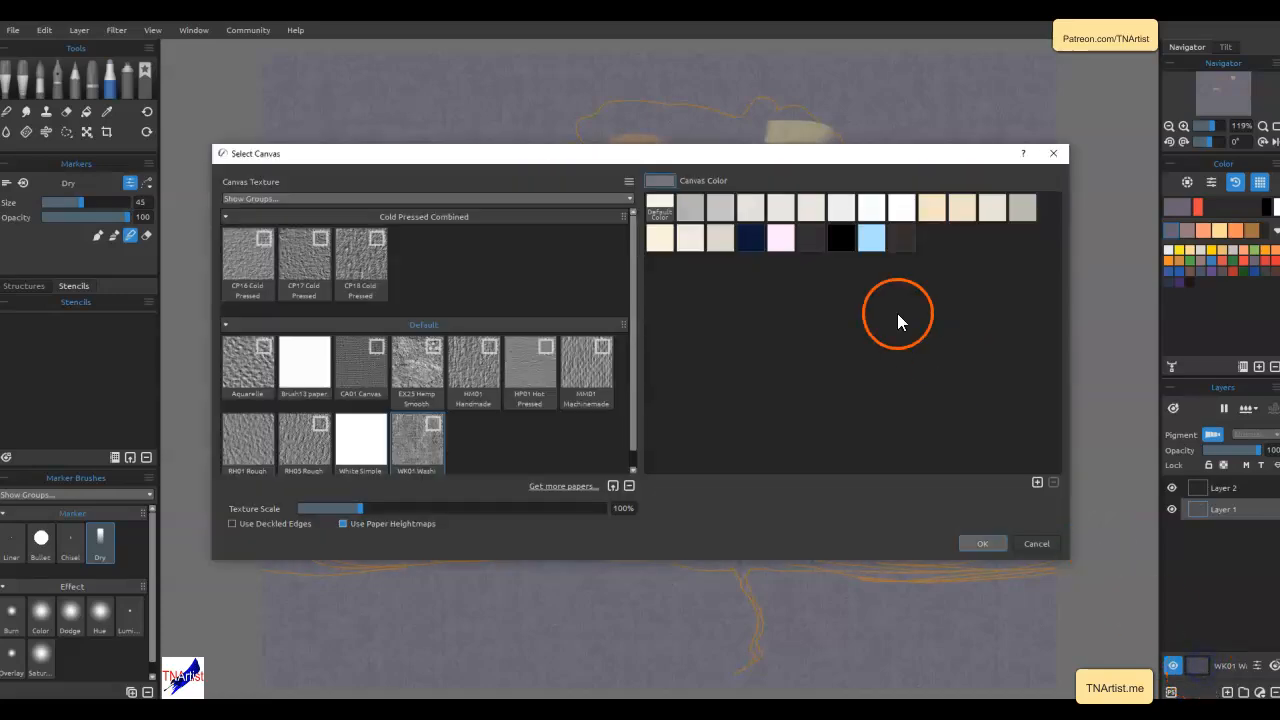
{"action": "left_click", "coordinate": [667, 182]}
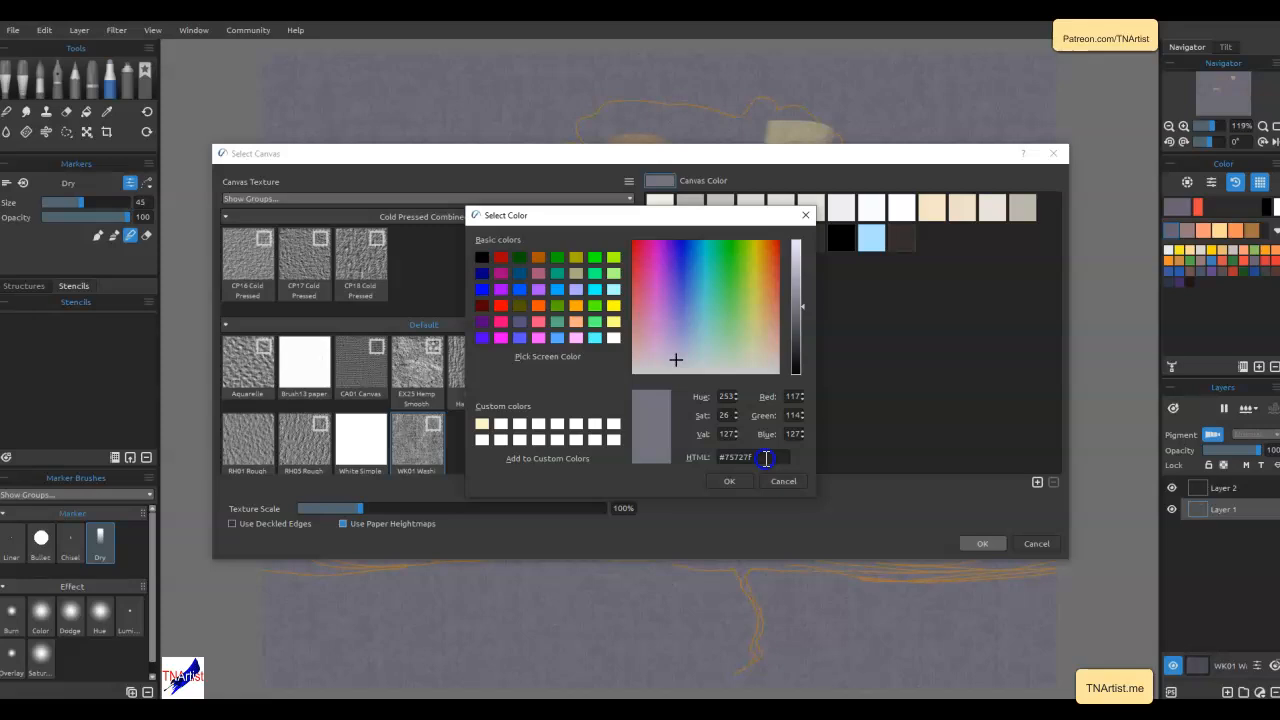
{"action": "left_click", "coordinate": [735, 484]}
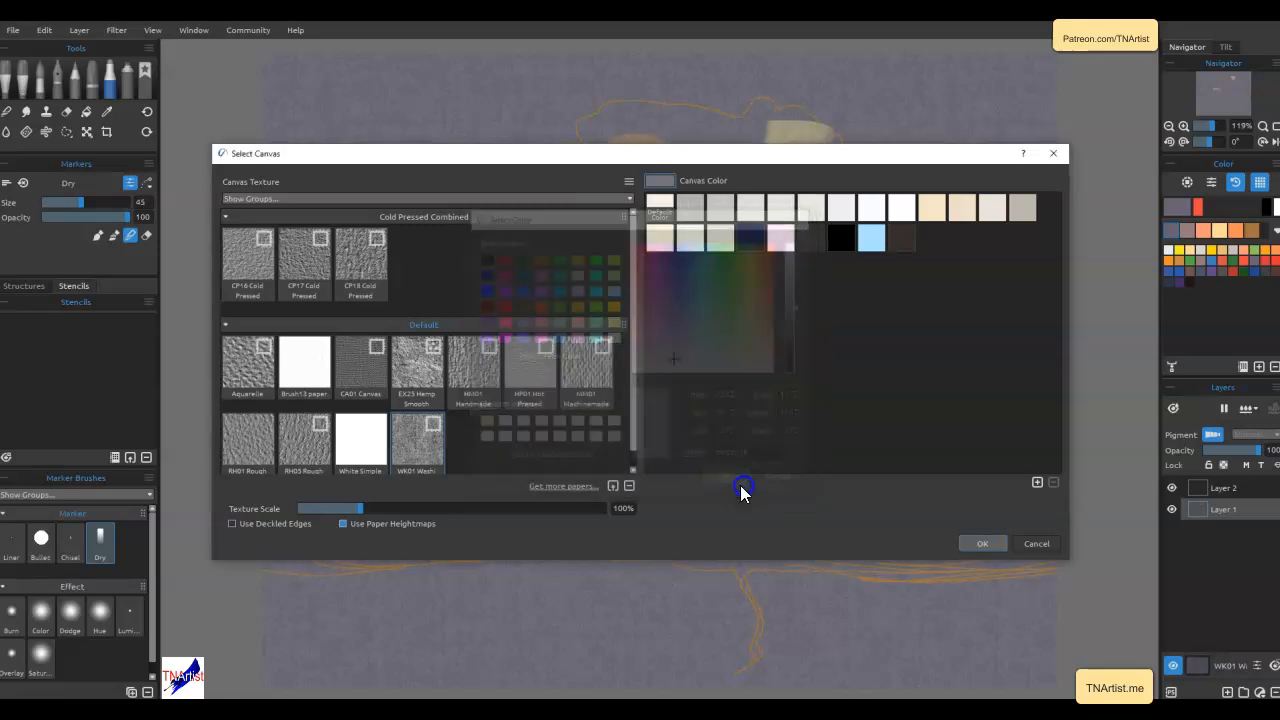
{"action": "left_click", "coordinate": [433, 447]}
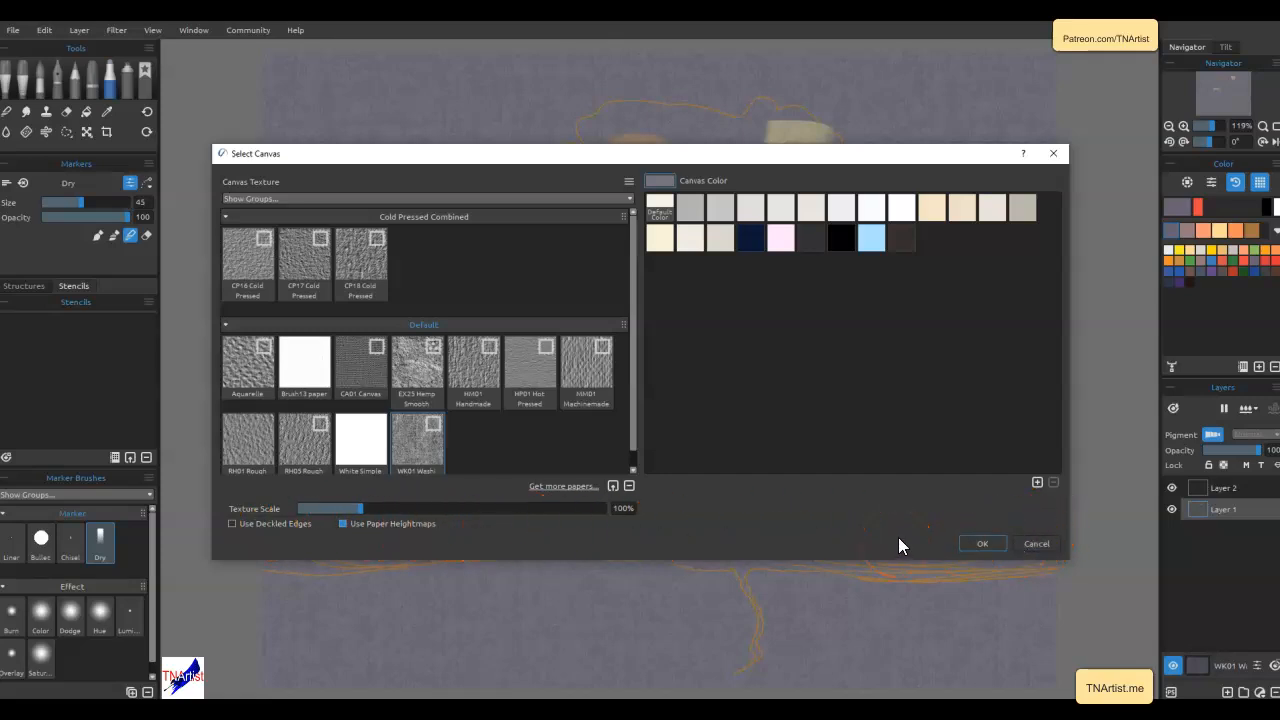
{"action": "left_click", "coordinate": [986, 543]}
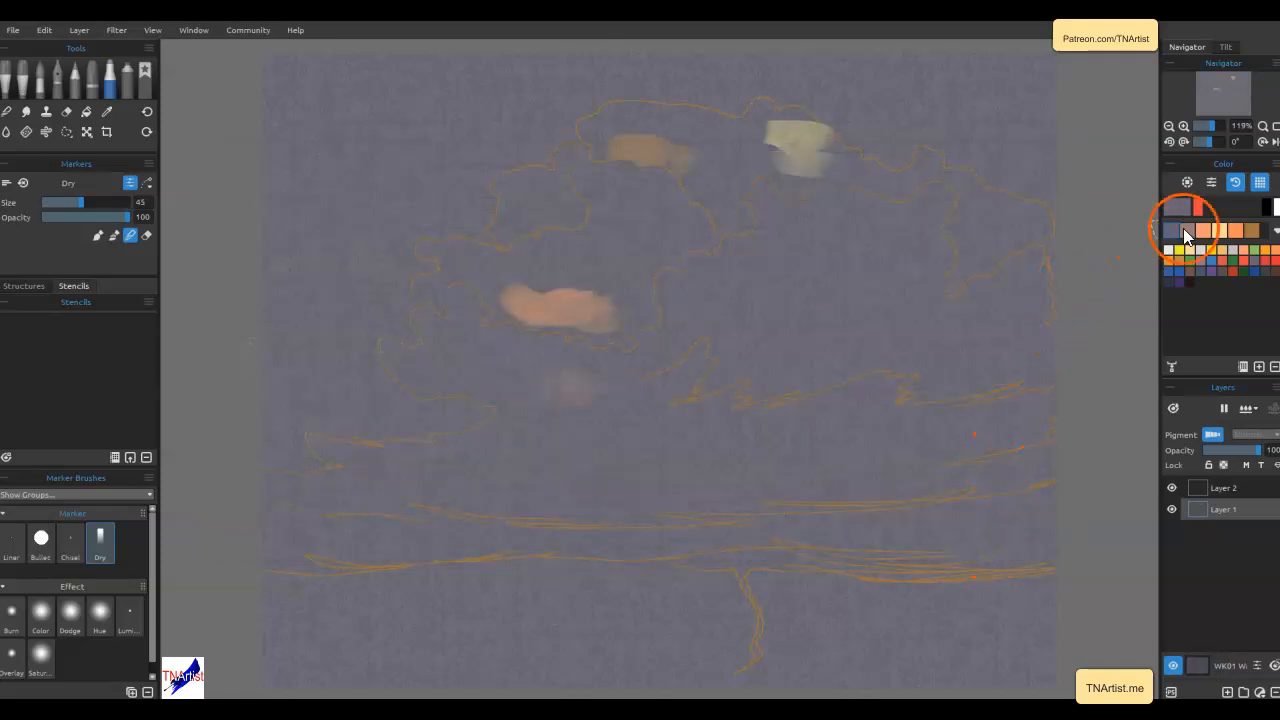
Check the colour values of the grey-purple and mauve recent colours
{"action": "left_click", "coordinate": [1177, 230]}
{"action": "left_click", "coordinate": [1176, 207]}
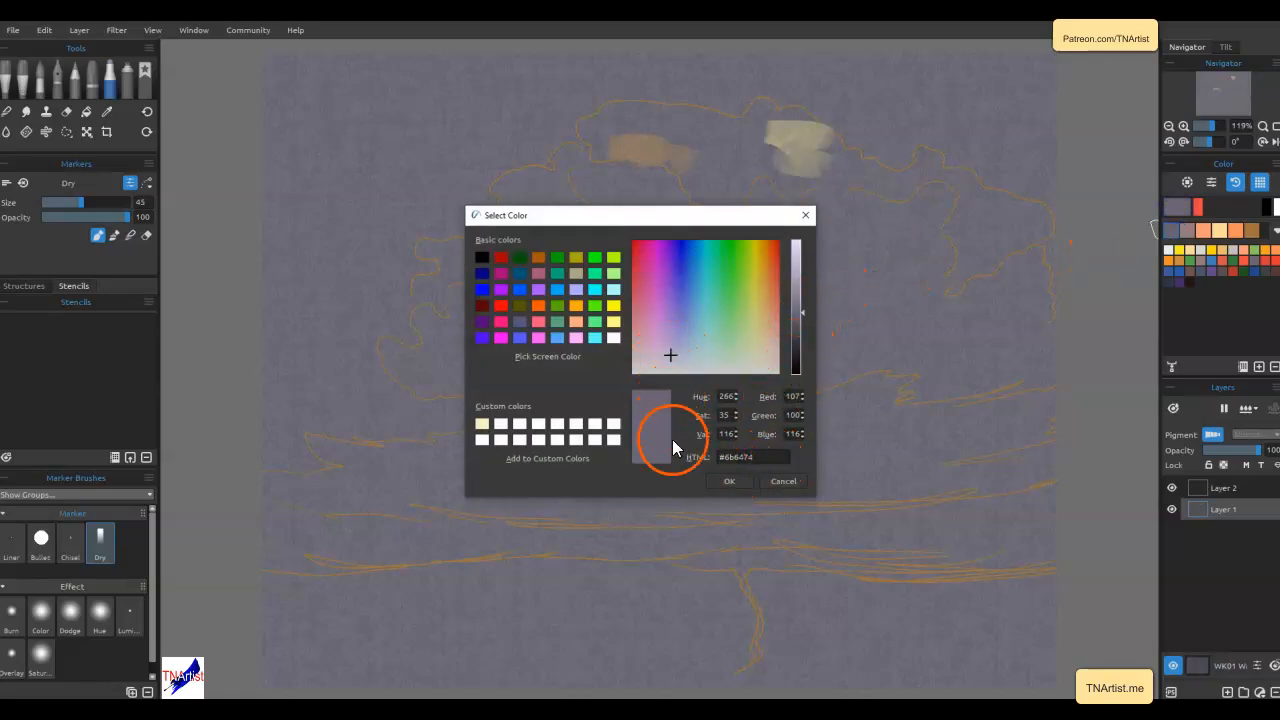
{"action": "left_click", "coordinate": [729, 481]}
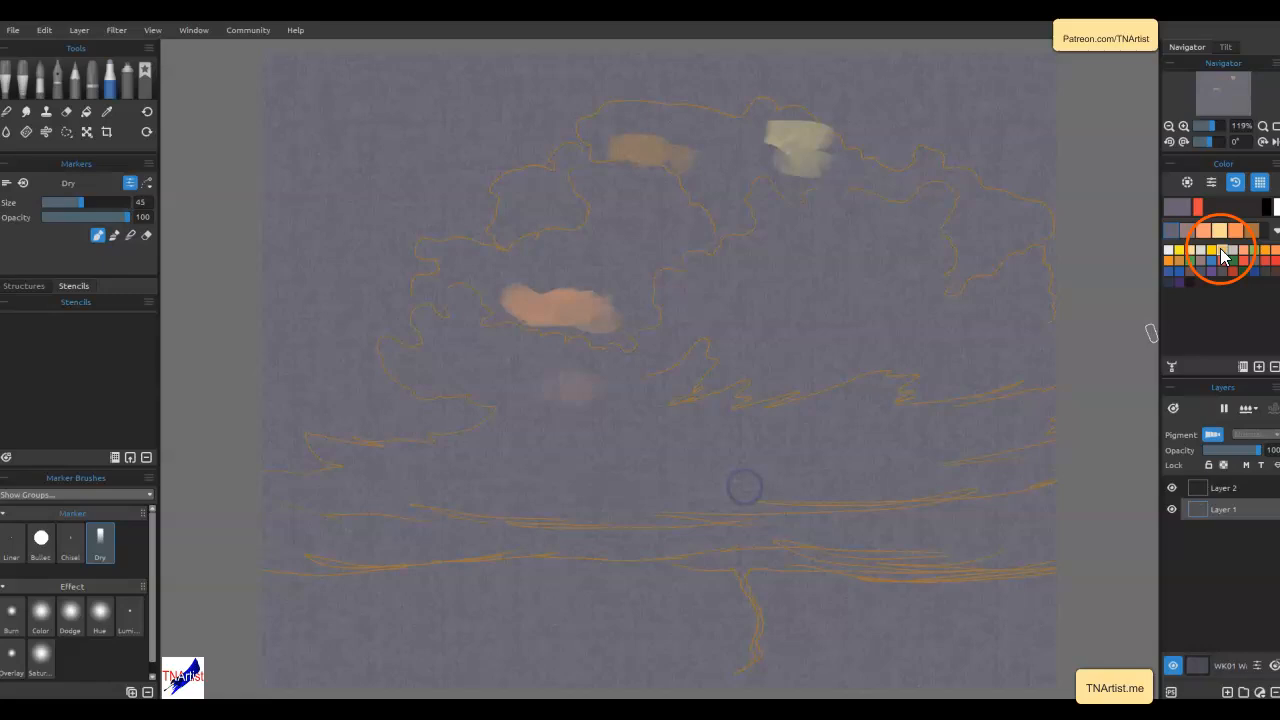
{"action": "left_click", "coordinate": [1178, 210]}
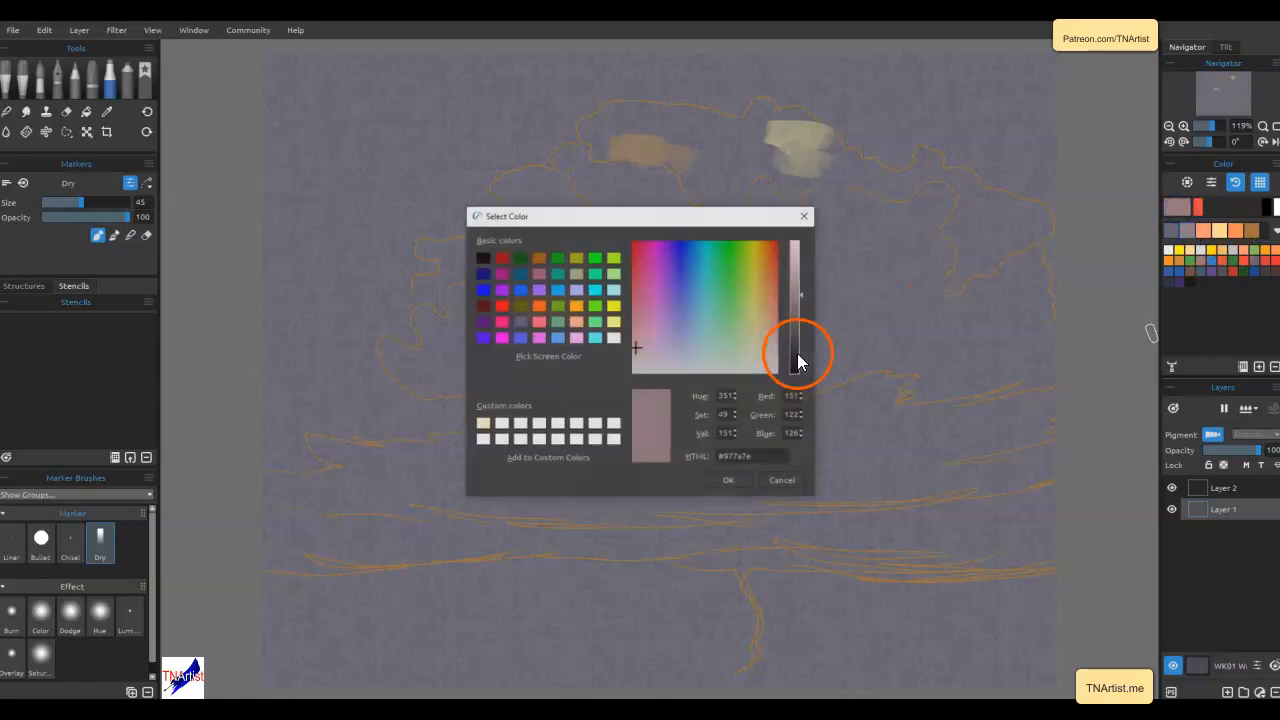
{"action": "left_click", "coordinate": [737, 484]}
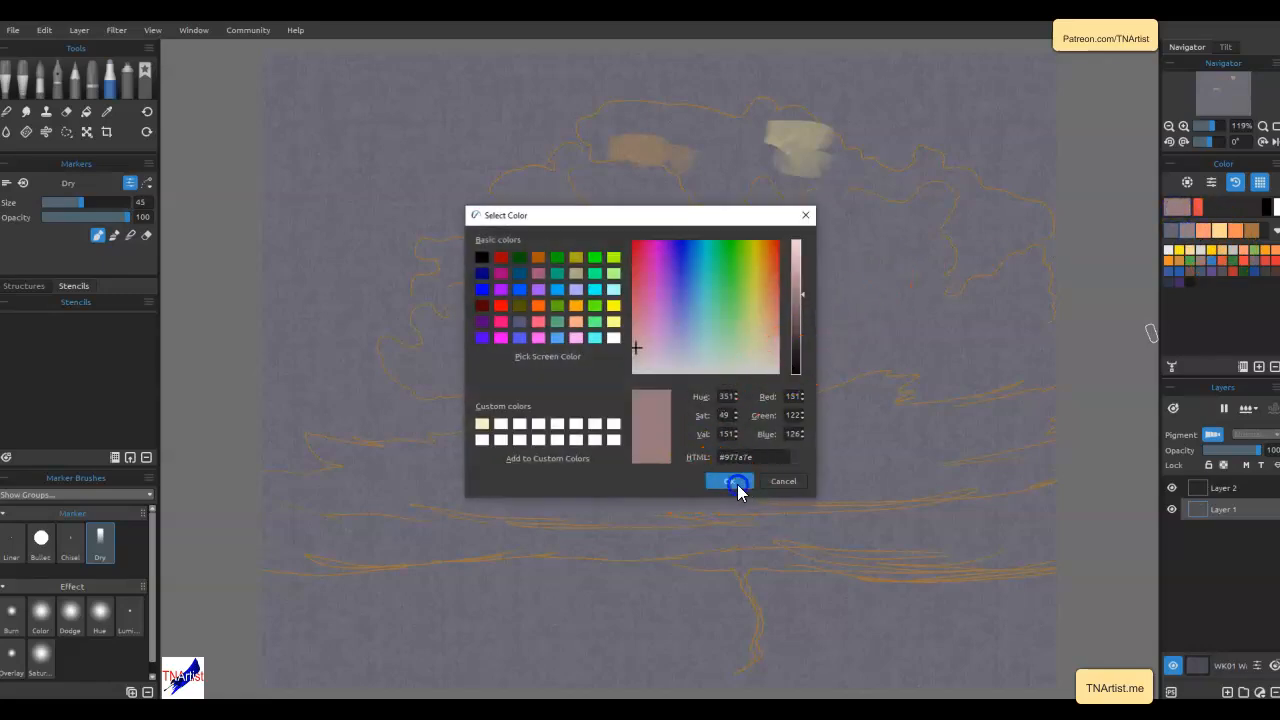
Check the colour value of the peach recent colour
{"action": "left_click", "coordinate": [1203, 230]}
{"action": "left_click", "coordinate": [1167, 200]}
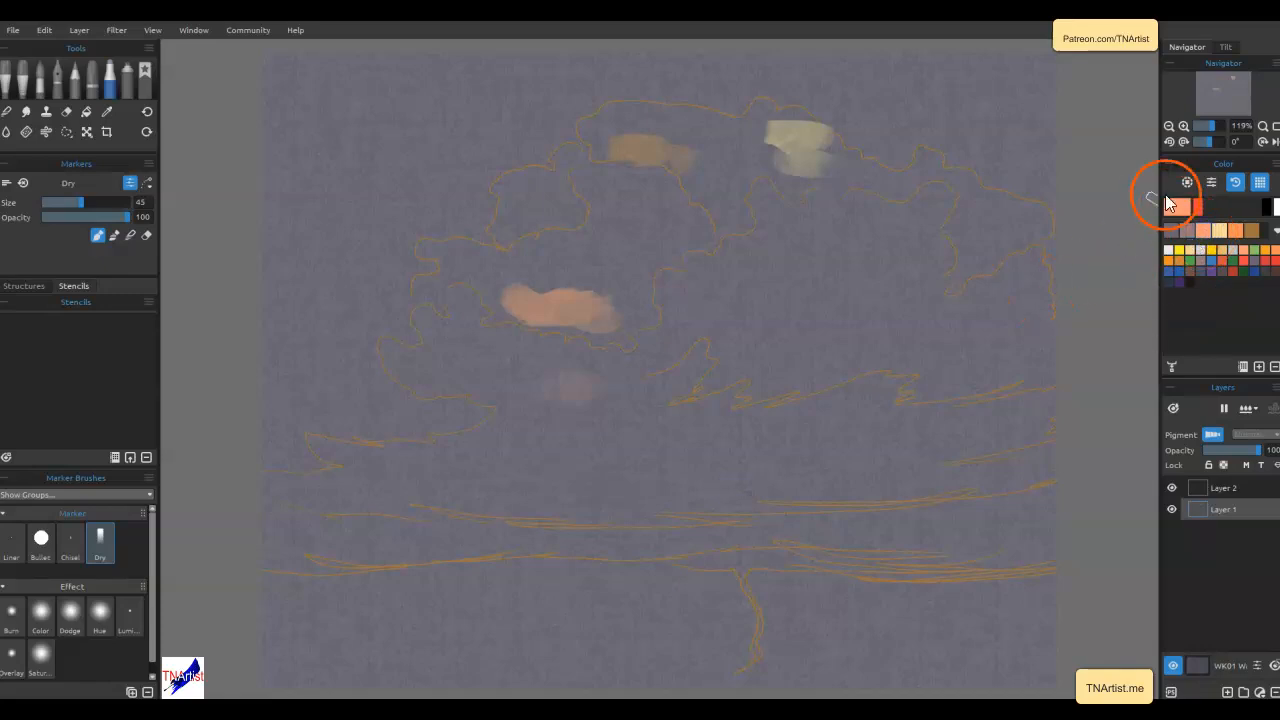
{"action": "left_click", "coordinate": [1174, 210]}
{"action": "left_click", "coordinate": [731, 459]}
{"action": "left_click", "coordinate": [661, 423]}
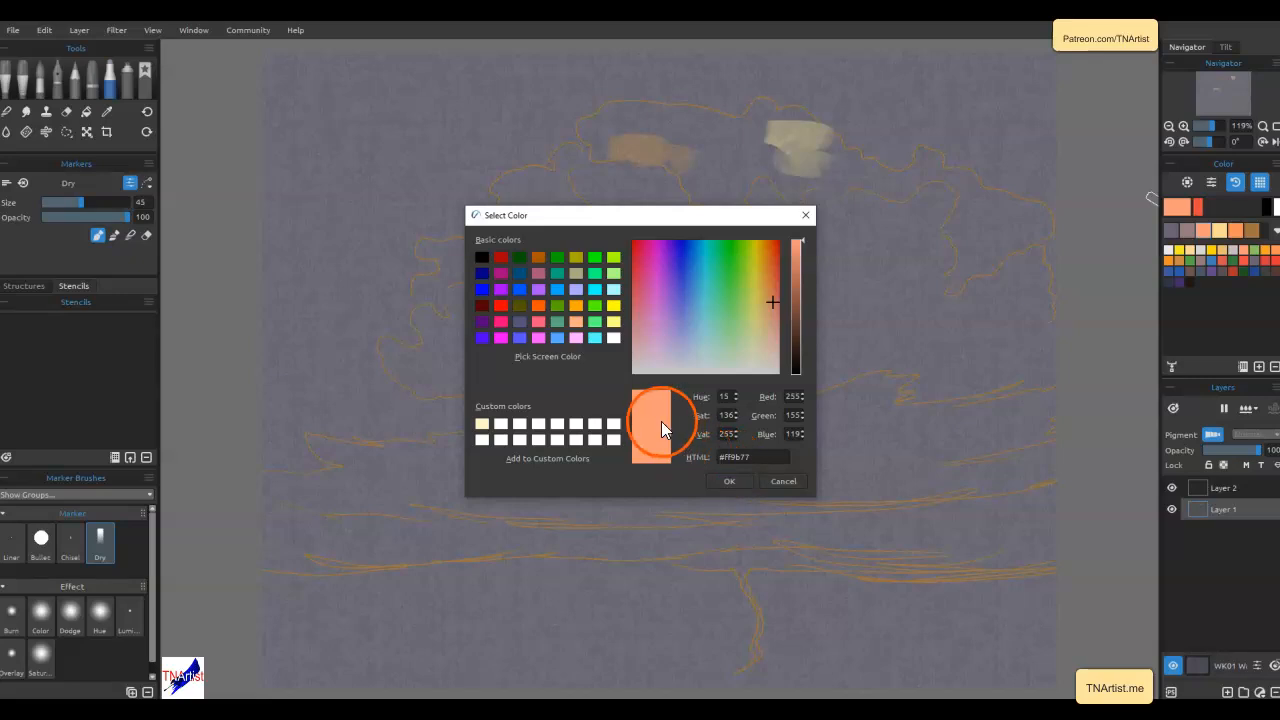
{"action": "left_click", "coordinate": [731, 481]}
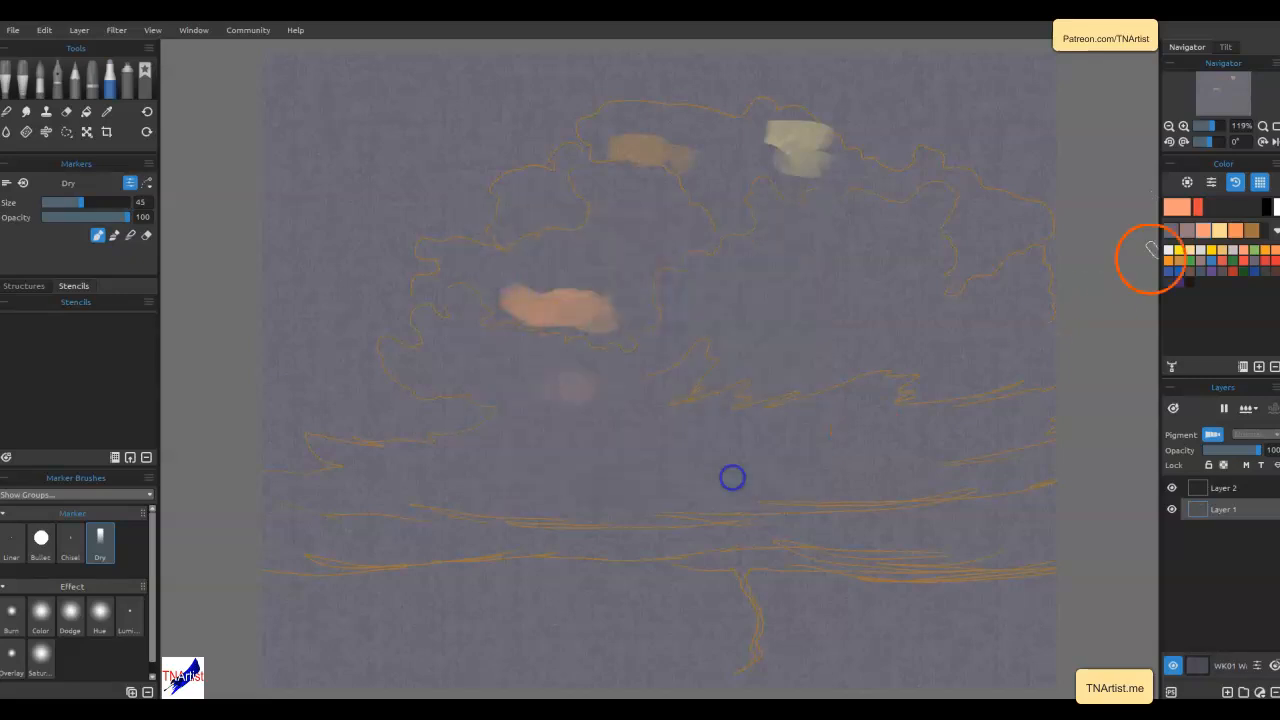
Check the colour values of the pale yellow and orange recent colours, and pick the brown one
{"action": "left_click", "coordinate": [1220, 229]}
{"action": "left_click", "coordinate": [1163, 207]}
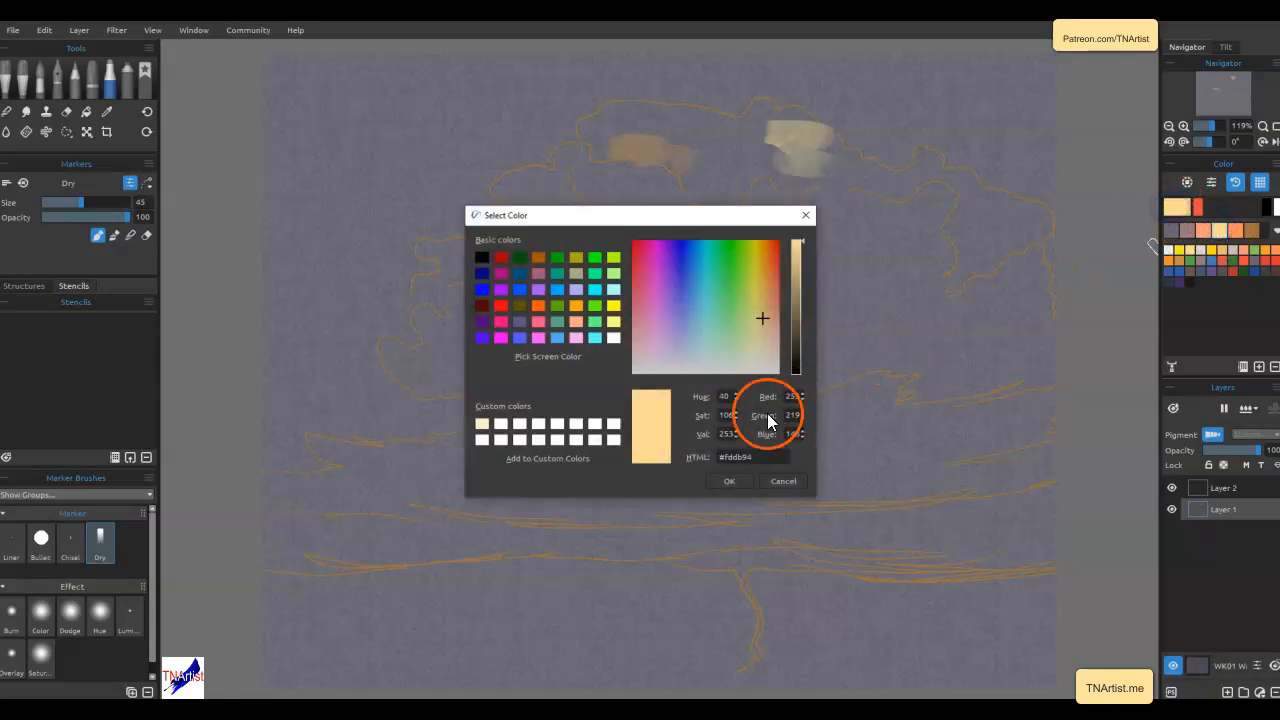
{"action": "left_click", "coordinate": [737, 482]}
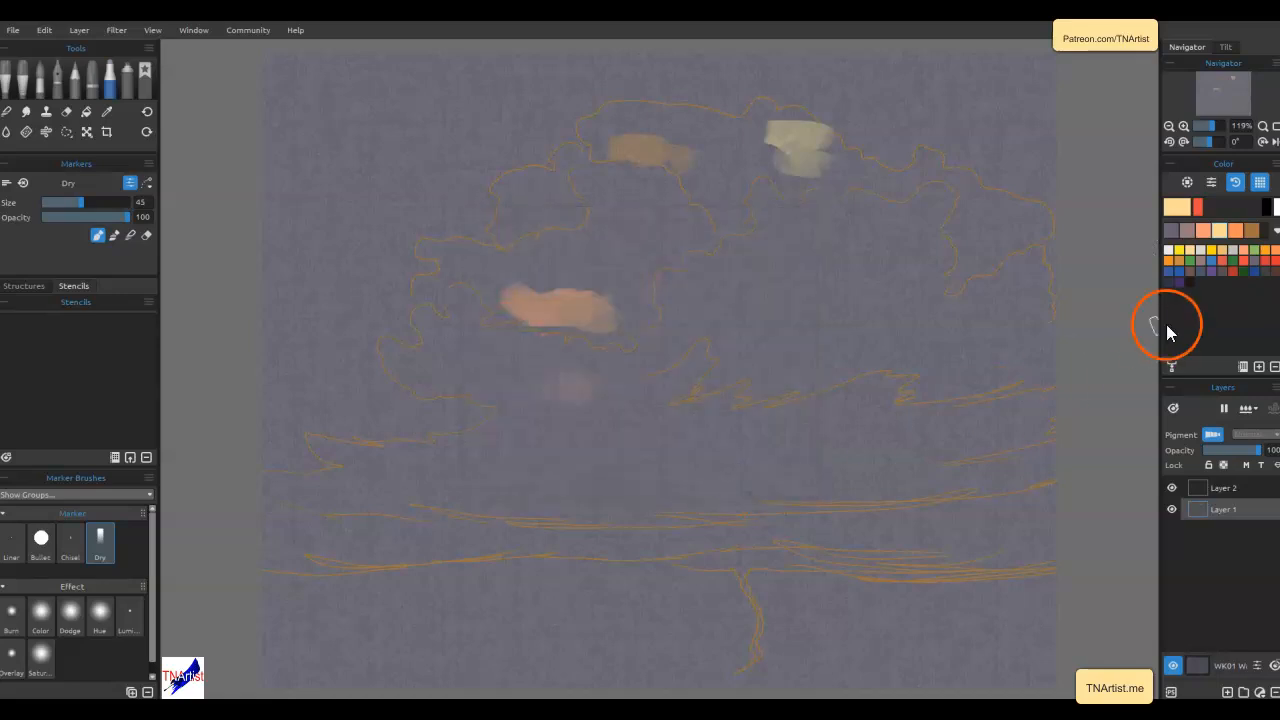
{"action": "left_click", "coordinate": [1240, 232]}
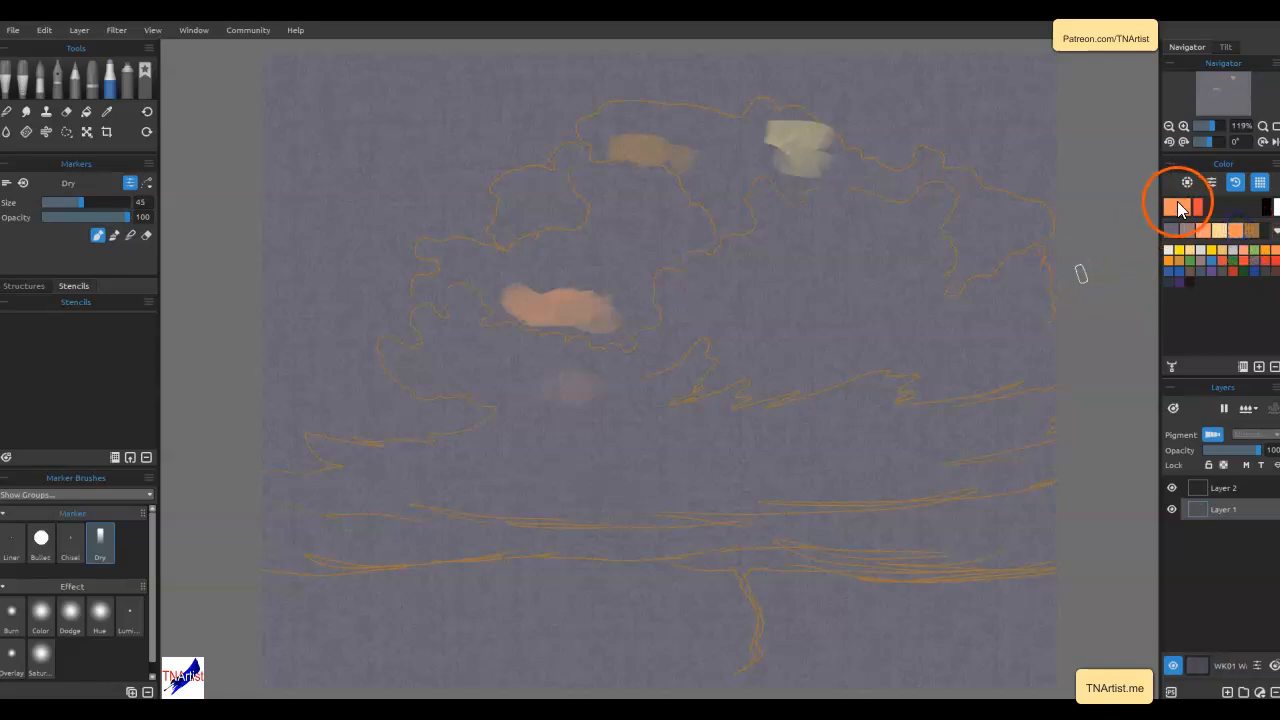
{"action": "left_click", "coordinate": [1170, 212]}
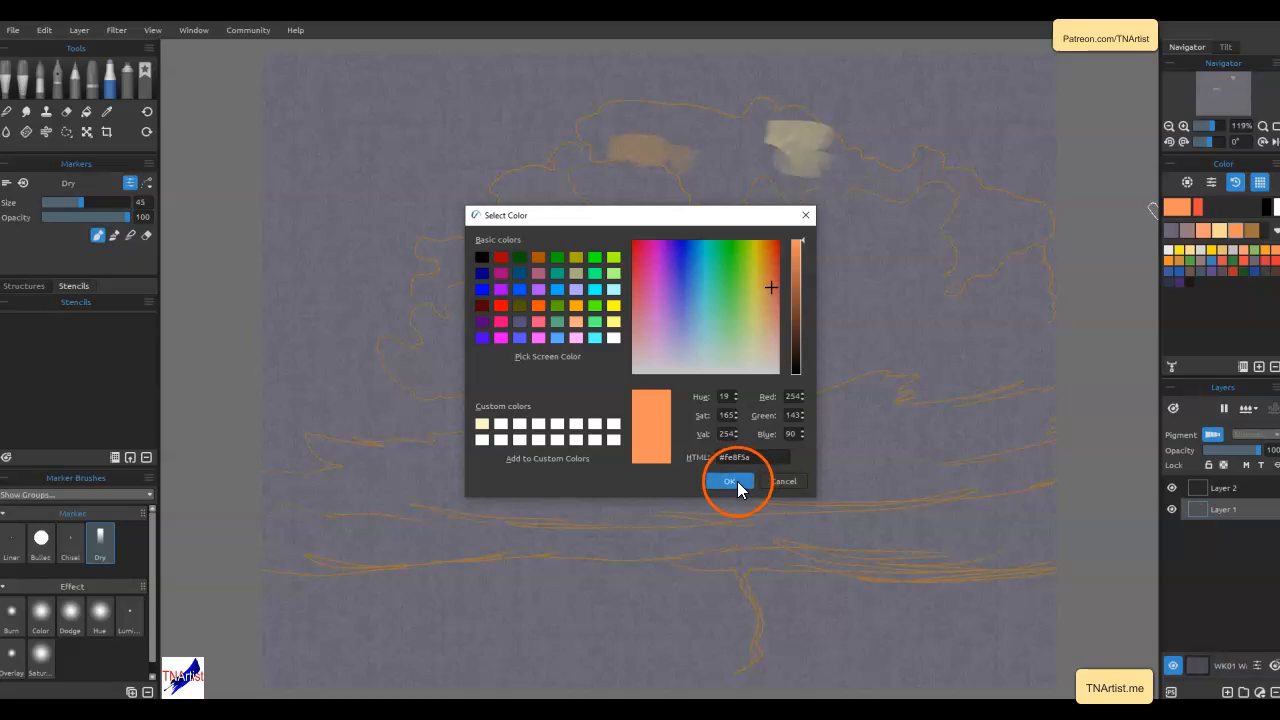
{"action": "left_click", "coordinate": [735, 482]}
{"action": "left_click", "coordinate": [1240, 265]}
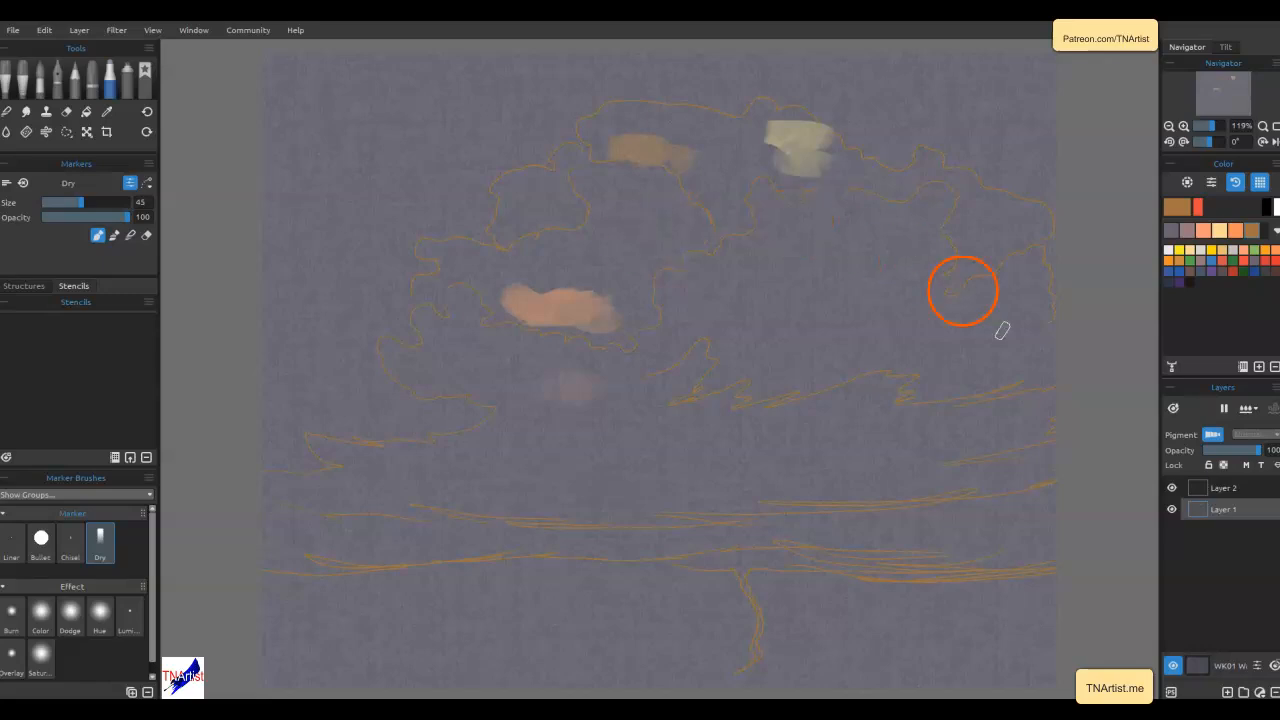
Rename Layer 1 as lineart and make Layer 2 the active layer for painting
{"action": "left_click", "coordinate": [1173, 489]}
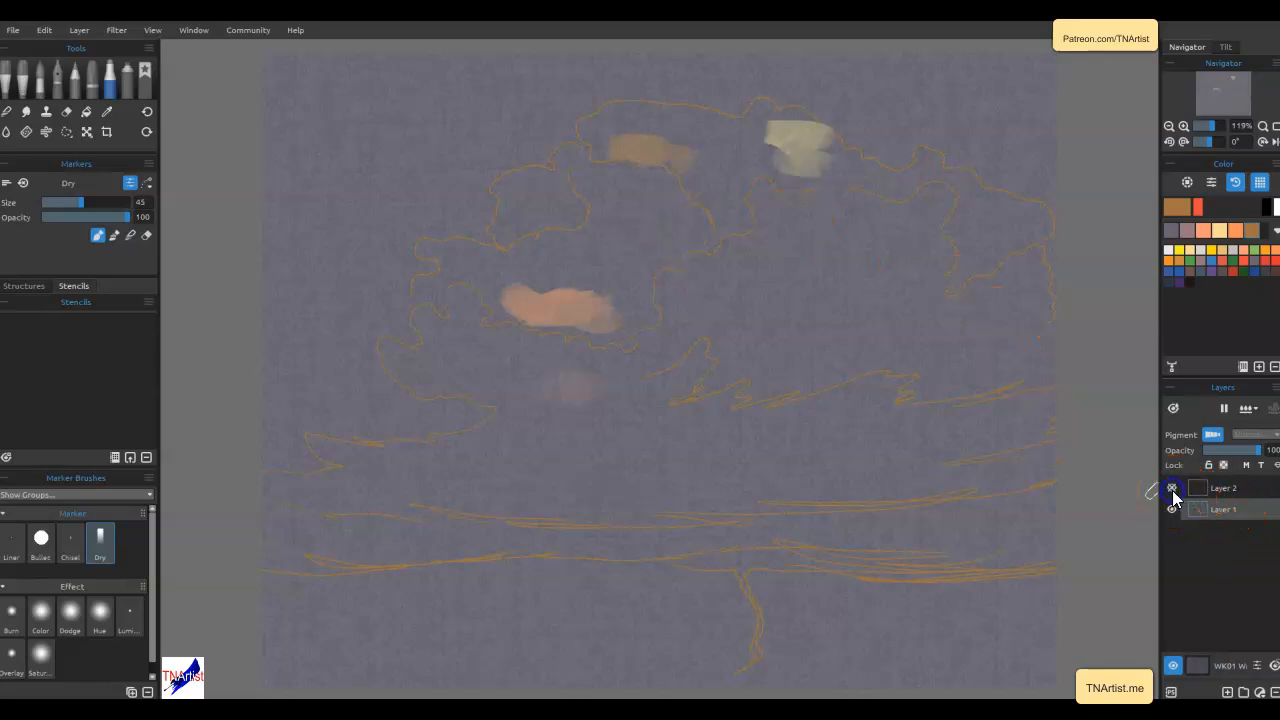
{"action": "left_click", "coordinate": [1173, 489]}
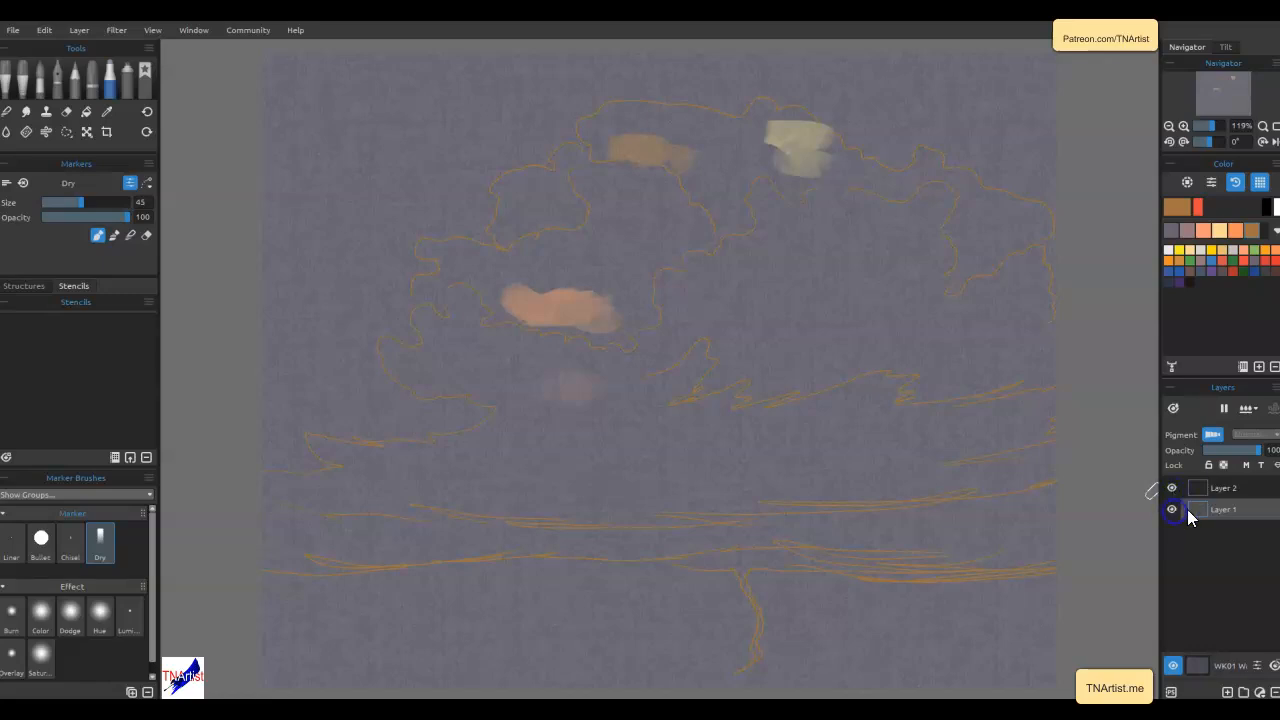
{"action": "left_click", "coordinate": [1232, 512]}
{"action": "double_click", "coordinate": [1232, 516]}
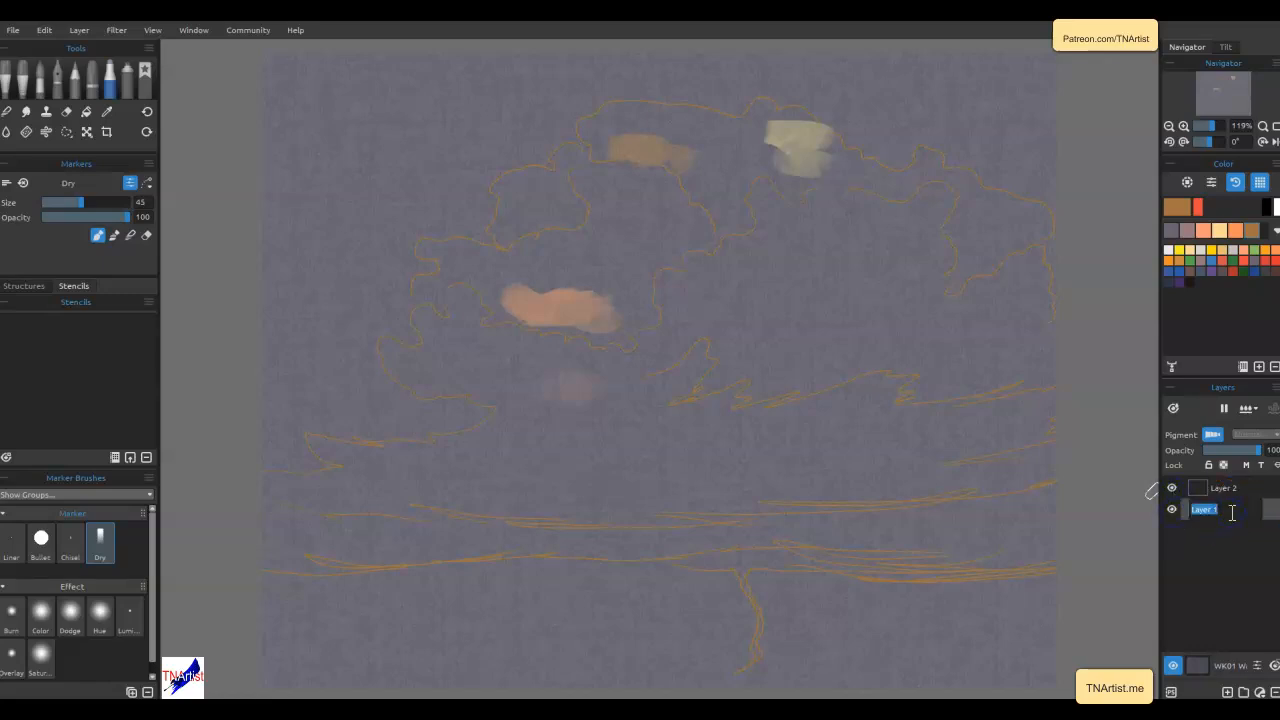
{"action": "type", "text": "lineart"}
{"action": "key", "text": "Return"}
{"action": "left_click", "coordinate": [1255, 487]}
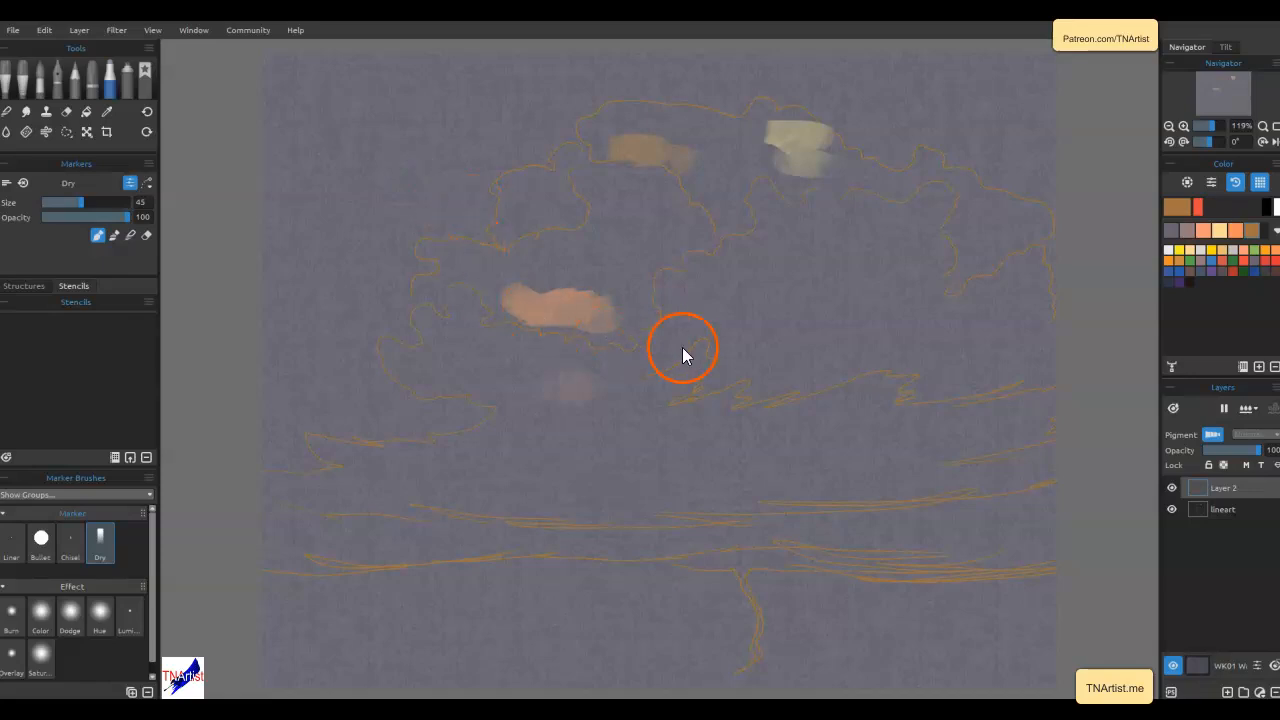
Darken the recent grey-purple colour to #534e5a and paint a short horizontal Dry marker stroke in the upper-left sky
{"action": "left_click", "coordinate": [1171, 230]}
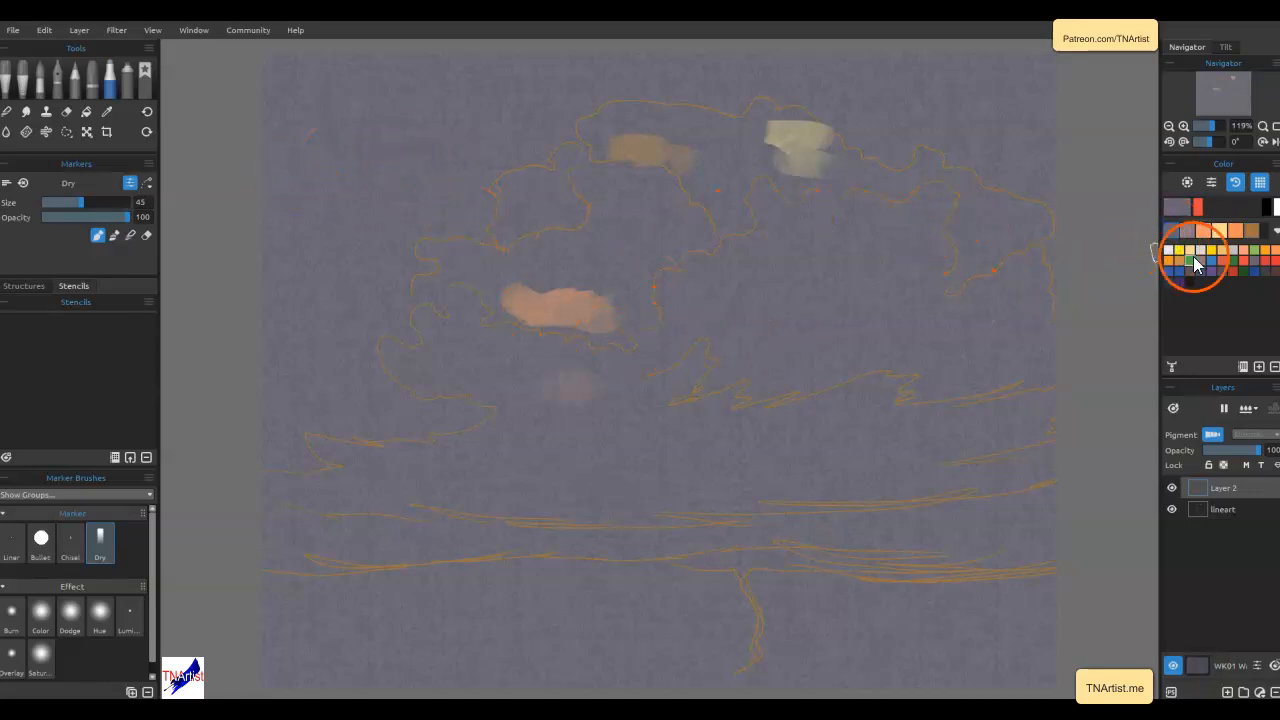
{"action": "left_click", "coordinate": [1176, 206]}
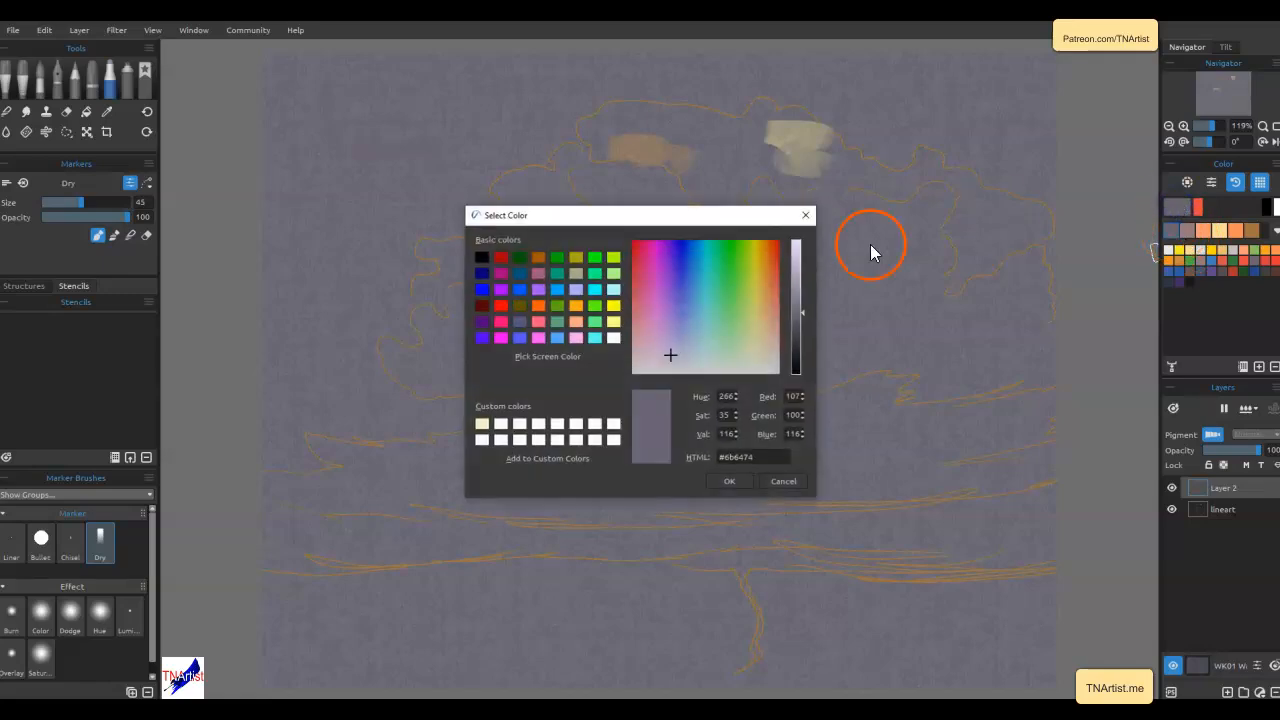
{"action": "left_click", "coordinate": [799, 328]}
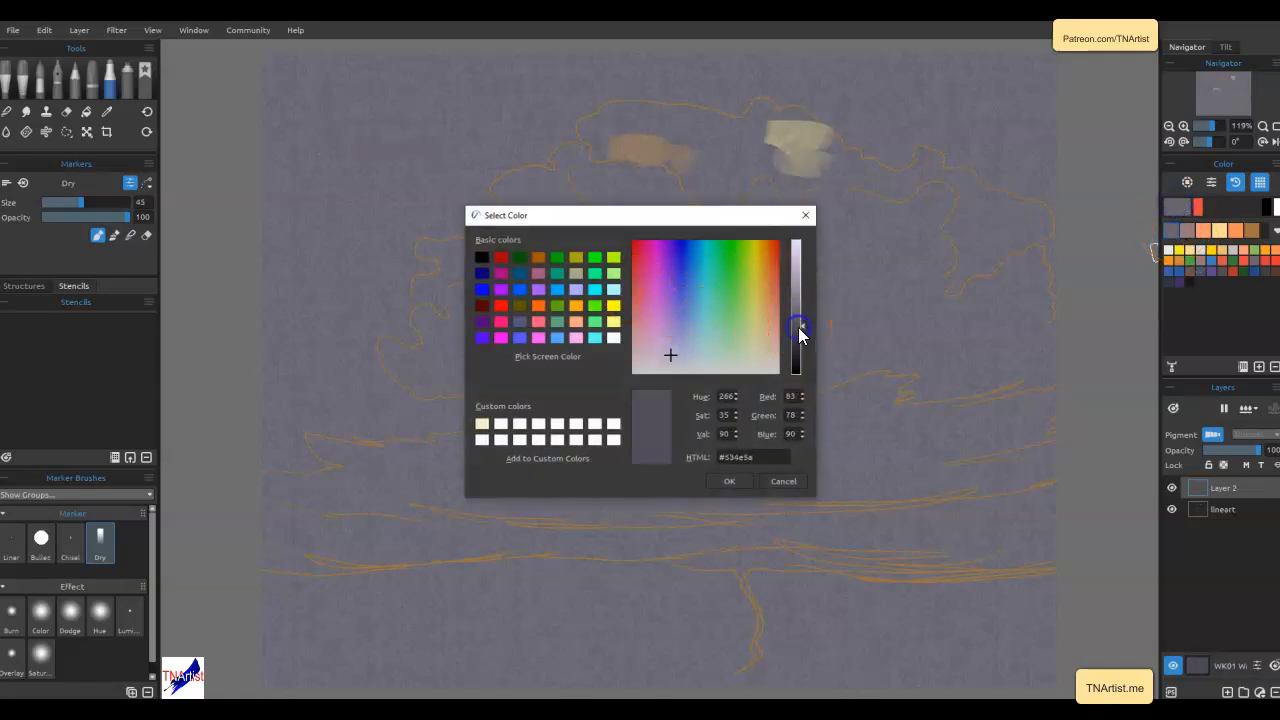
{"action": "left_click", "coordinate": [729, 481]}
{"action": "left_click_drag", "start_coordinate": [322, 119], "coordinate": [430, 132]}
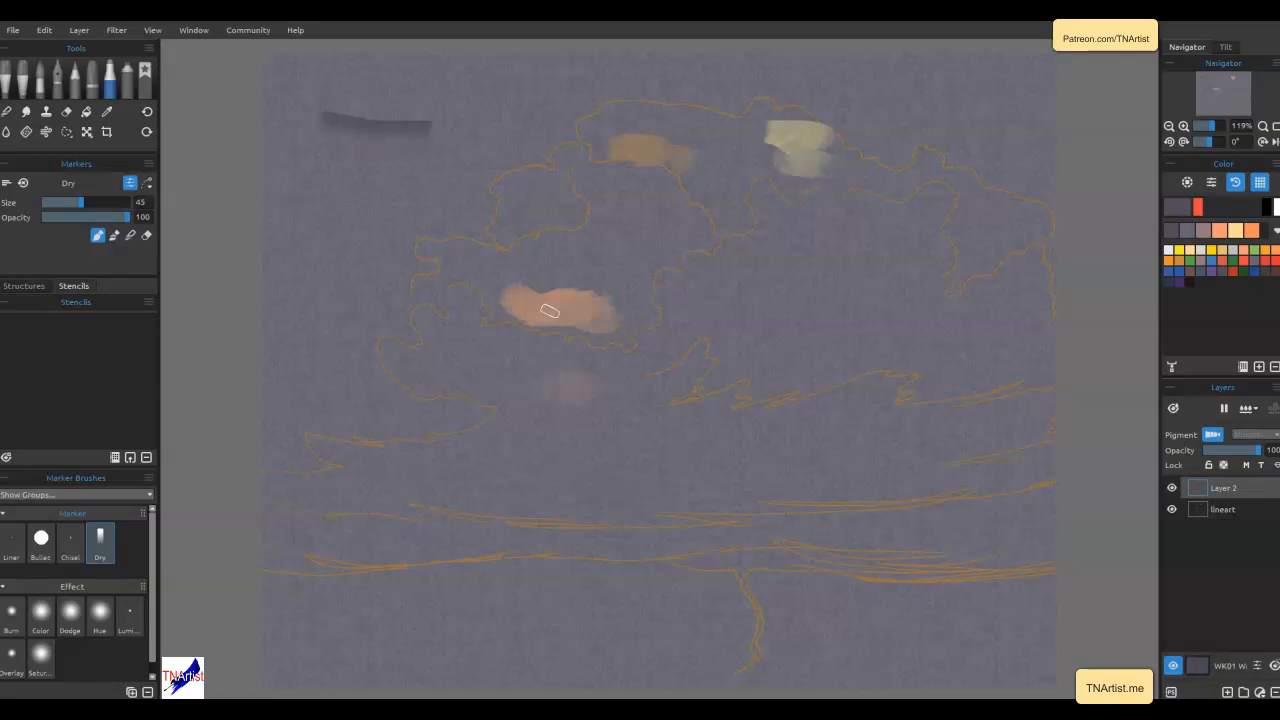
Lasso a freehand cloud shape in the upper-left sky, fill it with the dark grey-purple using Wet the Layer, and deselect
{"action": "left_click", "coordinate": [66, 131]}
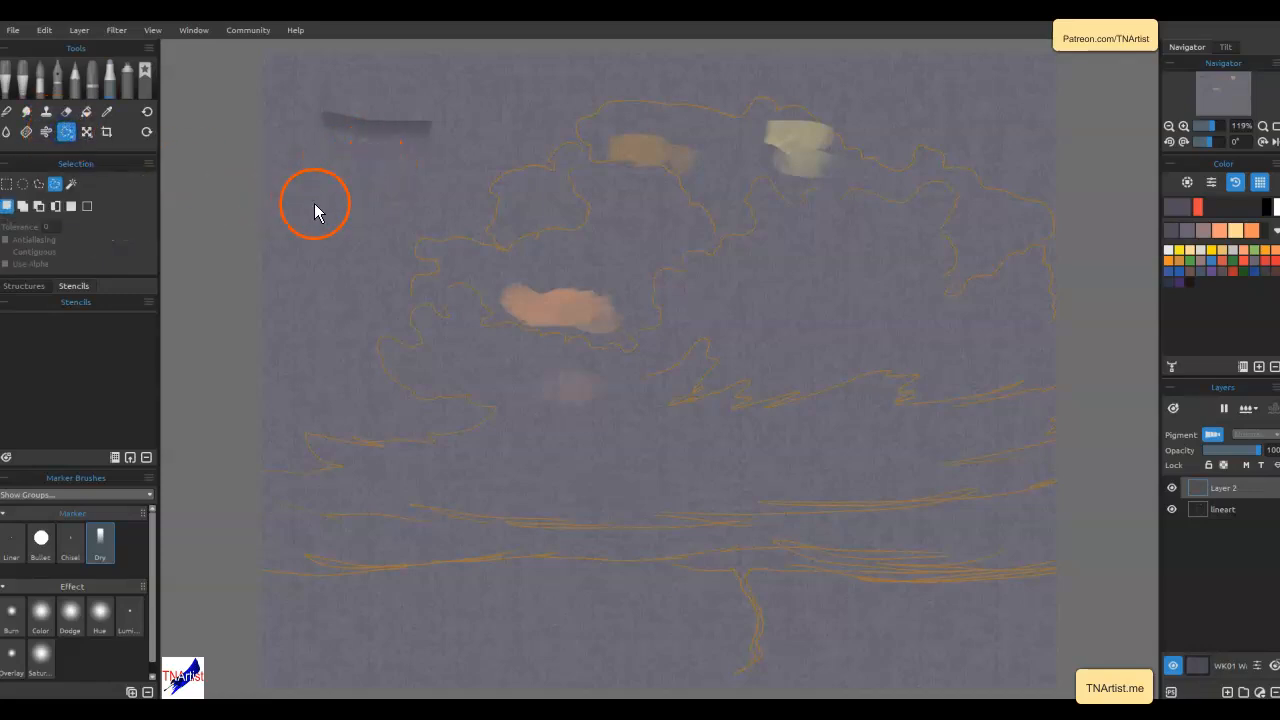
{"action": "mouse_move", "coordinate": [229, 193]}
{"action": "left_mouse_down"}
{"action": "mouse_move", "coordinate": [351, 206]}
{"action": "mouse_move", "coordinate": [394, 266]}
{"action": "mouse_move", "coordinate": [437, 272]}
{"action": "mouse_move", "coordinate": [440, 242]}
{"action": "mouse_move", "coordinate": [492, 247]}
{"action": "mouse_move", "coordinate": [517, 177]}
{"action": "mouse_move", "coordinate": [583, 150]}
{"action": "mouse_move", "coordinate": [572, 114]}
{"action": "mouse_move", "coordinate": [481, 68]}
{"action": "mouse_move", "coordinate": [306, 86]}
{"action": "mouse_move", "coordinate": [234, 140]}
{"action": "mouse_move", "coordinate": [221, 189]}
{"action": "left_mouse_up"}
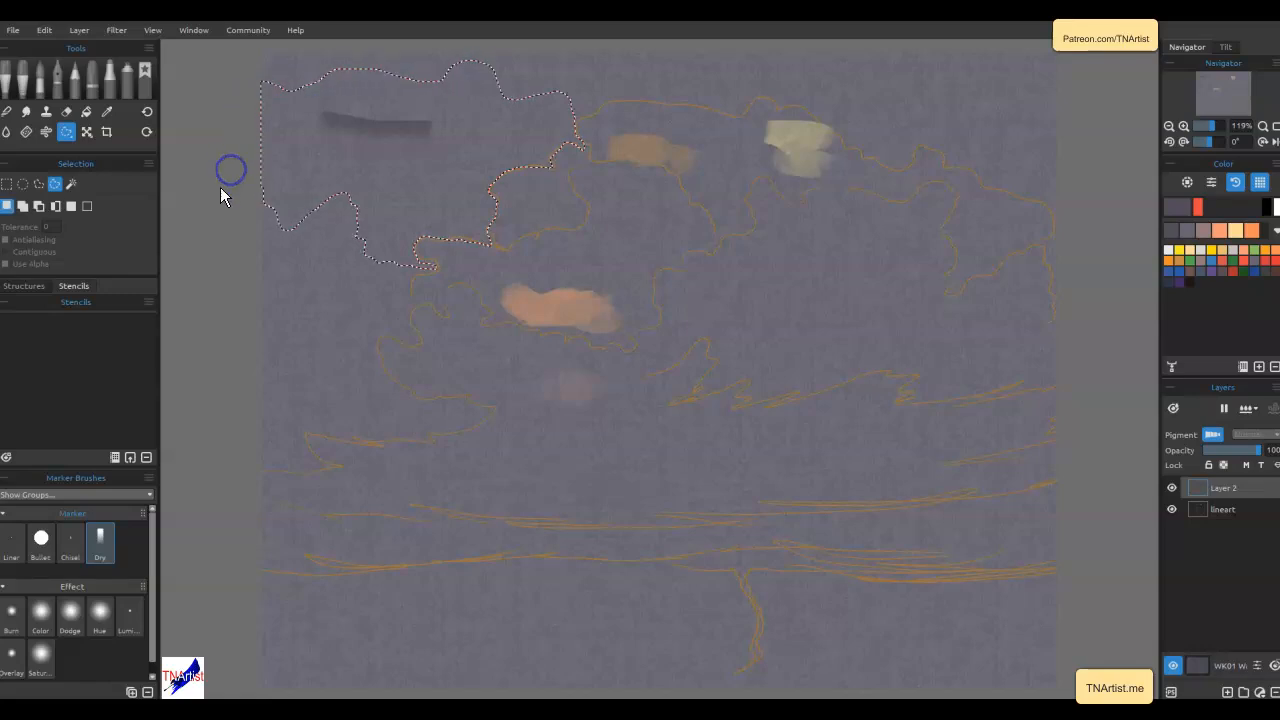
{"action": "left_click", "coordinate": [86, 111]}
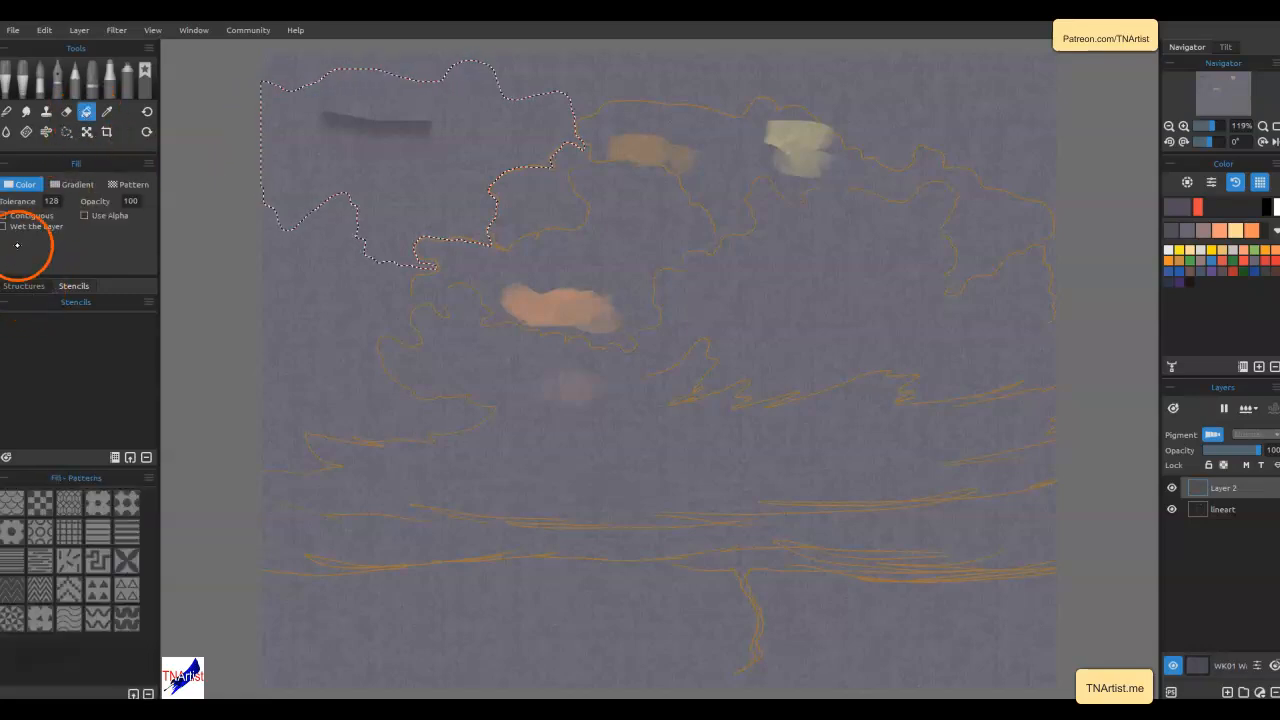
{"action": "left_click", "coordinate": [433, 203]}
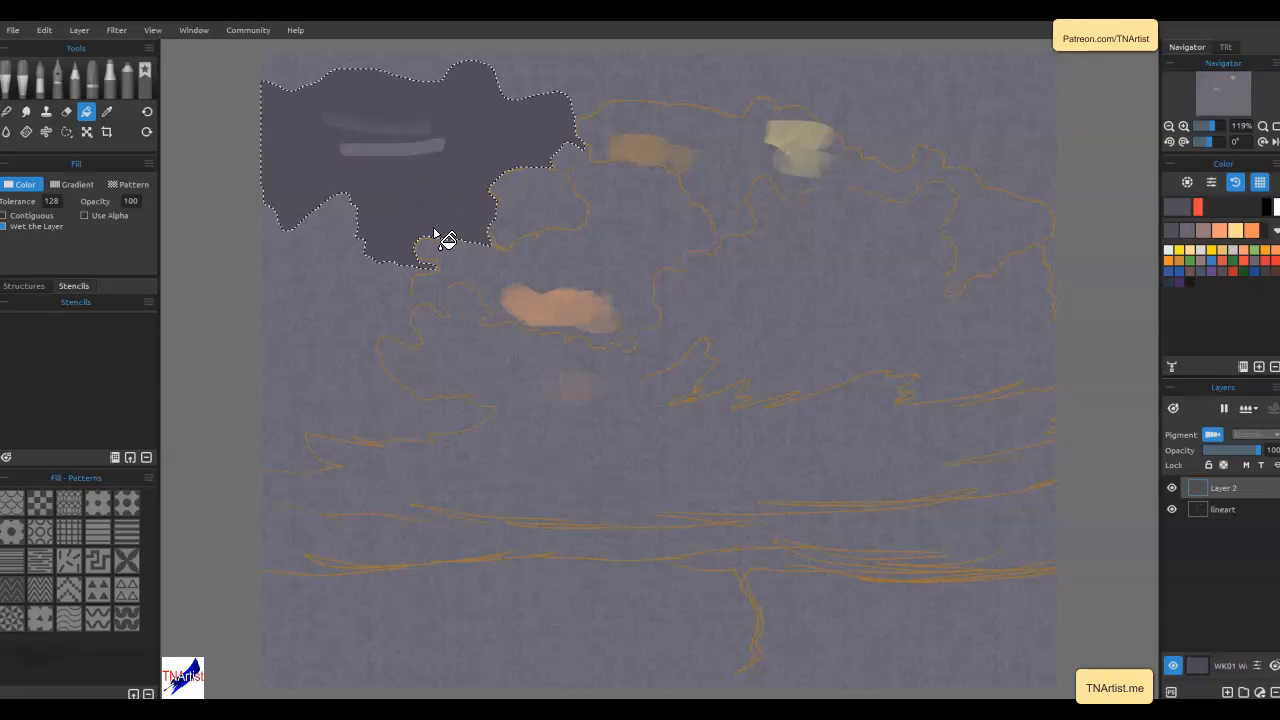
{"action": "key", "text": "ctrl+d"}
Cover the pale streaks inside the dark cloud with the Dry marker and erase part of its upper edge
{"action": "key", "text": "b"}
{"action": "mouse_move", "coordinate": [437, 133]}
{"action": "left_mouse_down"}
{"action": "mouse_move", "coordinate": [427, 157]}
{"action": "mouse_move", "coordinate": [438, 156]}
{"action": "mouse_move", "coordinate": [399, 155]}
{"action": "left_mouse_up"}
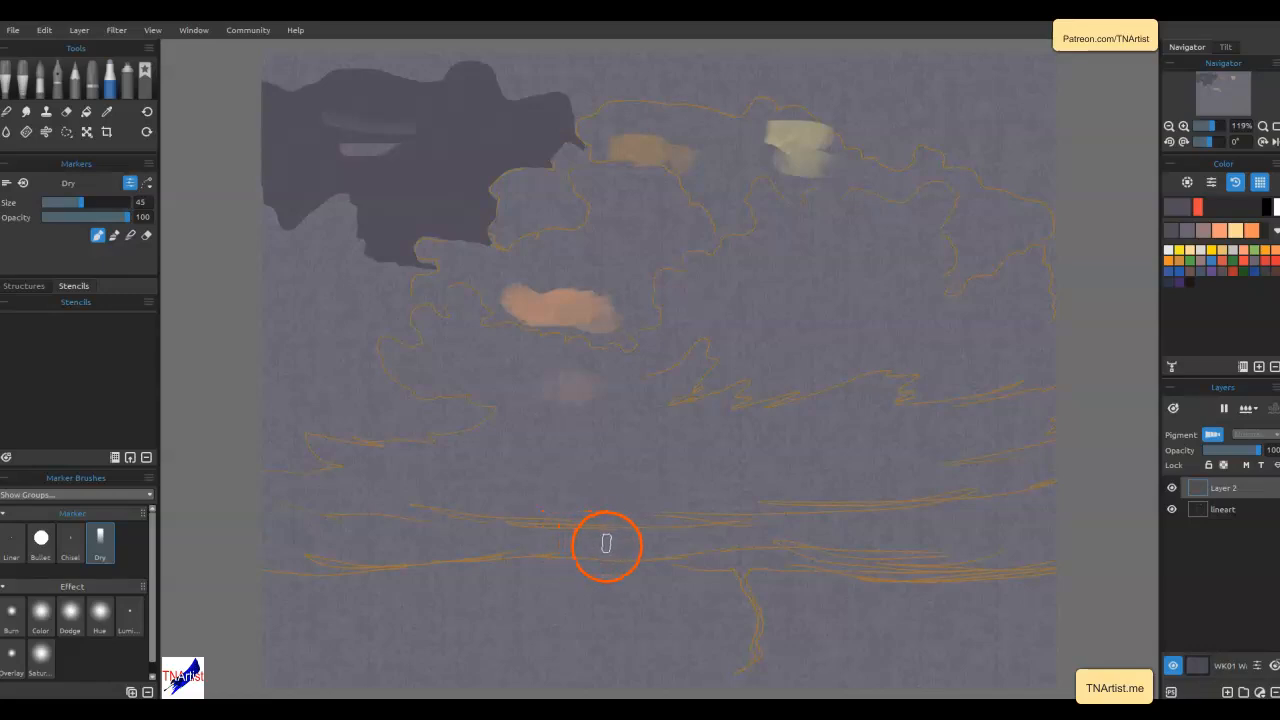
{"action": "mouse_move", "coordinate": [381, 141]}
{"action": "left_mouse_down"}
{"action": "mouse_move", "coordinate": [331, 103]}
{"action": "mouse_move", "coordinate": [332, 168]}
{"action": "mouse_move", "coordinate": [382, 134]}
{"action": "mouse_move", "coordinate": [409, 134]}
{"action": "mouse_move", "coordinate": [336, 145]}
{"action": "mouse_move", "coordinate": [398, 134]}
{"action": "mouse_move", "coordinate": [355, 171]}
{"action": "mouse_move", "coordinate": [373, 109]}
{"action": "mouse_move", "coordinate": [376, 161]}
{"action": "left_mouse_up"}
{"action": "left_click", "coordinate": [444, 163]}
{"action": "mouse_move", "coordinate": [476, 153]}
{"action": "left_mouse_down"}
{"action": "mouse_move", "coordinate": [497, 122]}
{"action": "mouse_move", "coordinate": [503, 139]}
{"action": "mouse_move", "coordinate": [565, 128]}
{"action": "mouse_move", "coordinate": [533, 85]}
{"action": "mouse_move", "coordinate": [498, 109]}
{"action": "mouse_move", "coordinate": [583, 66]}
{"action": "mouse_move", "coordinate": [544, 109]}
{"action": "mouse_move", "coordinate": [583, 83]}
{"action": "mouse_move", "coordinate": [564, 100]}
{"action": "mouse_move", "coordinate": [483, 113]}
{"action": "mouse_move", "coordinate": [487, 46]}
{"action": "mouse_move", "coordinate": [473, 47]}
{"action": "mouse_move", "coordinate": [465, 134]}
{"action": "mouse_move", "coordinate": [479, 97]}
{"action": "mouse_move", "coordinate": [518, 97]}
{"action": "mouse_move", "coordinate": [501, 228]}
{"action": "left_mouse_up"}
{"action": "key", "text": "e"}
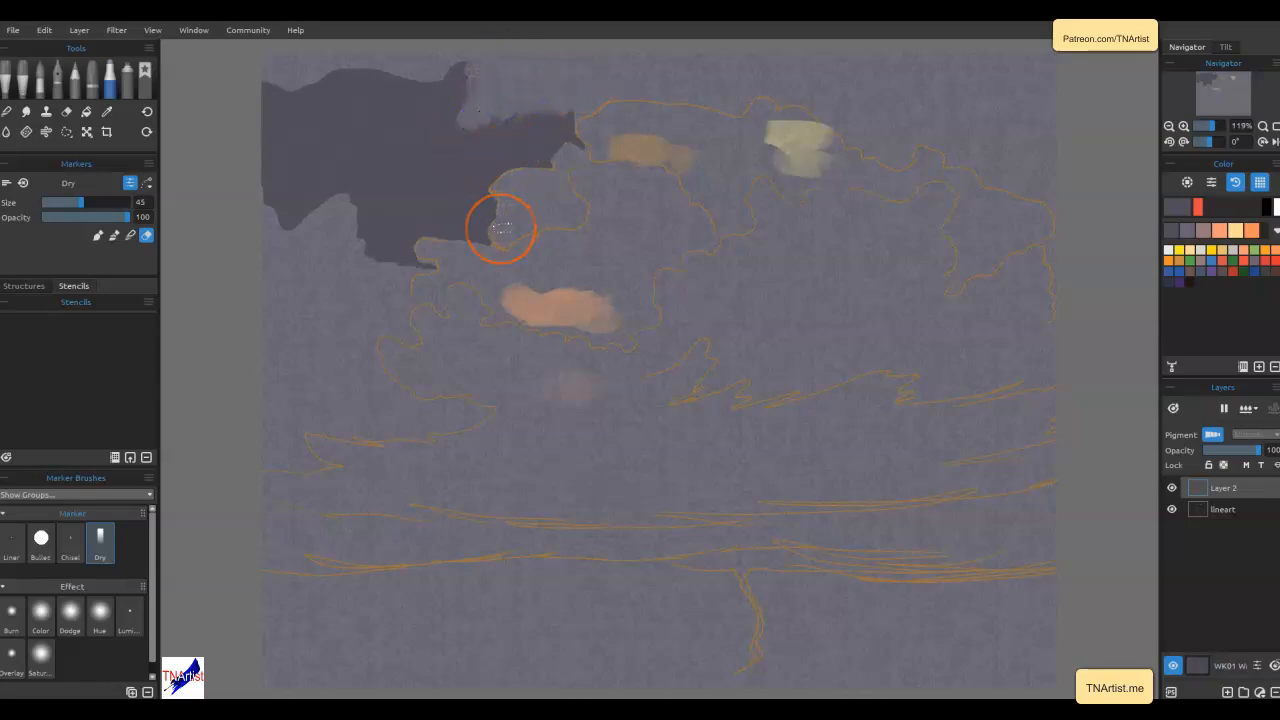
Blend the dark cloud's upper, lower and right edges softly into the surrounding sky and over the cloud outline
{"action": "key", "text": "e"}
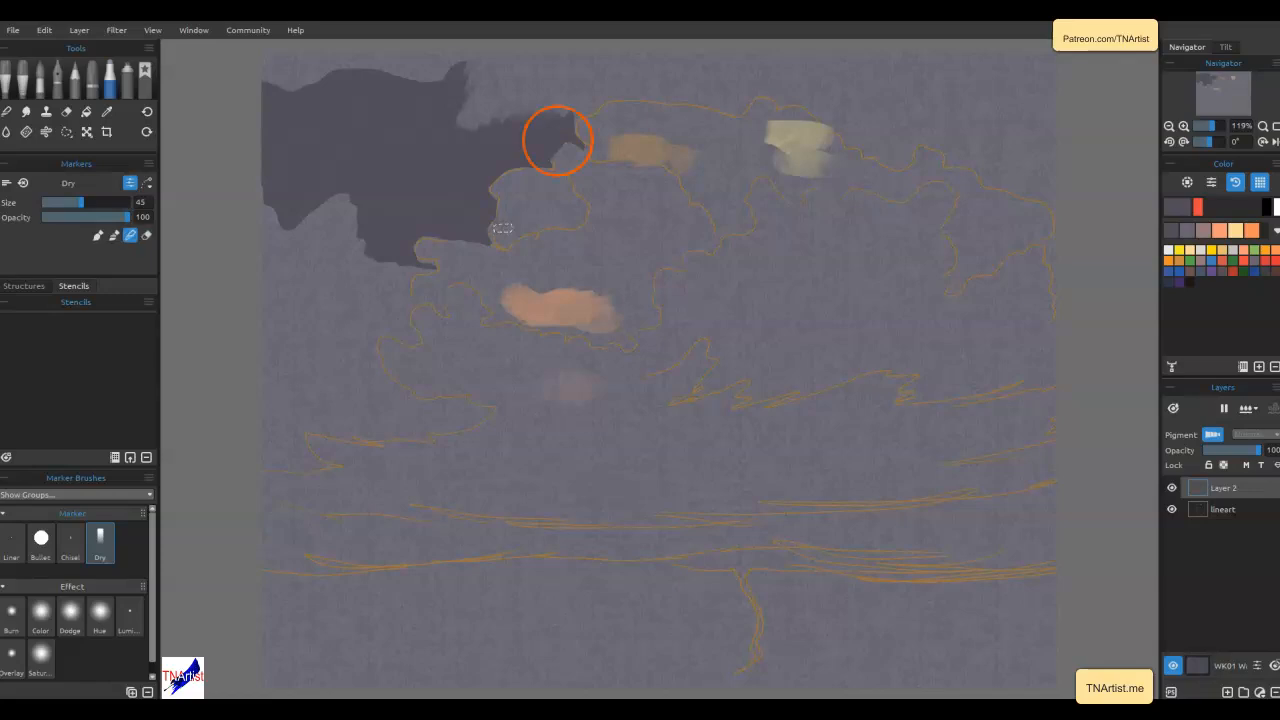
{"action": "mouse_move", "coordinate": [551, 137]}
{"action": "left_mouse_down"}
{"action": "mouse_move", "coordinate": [502, 105]}
{"action": "mouse_move", "coordinate": [479, 116]}
{"action": "mouse_move", "coordinate": [470, 73]}
{"action": "mouse_move", "coordinate": [580, 81]}
{"action": "left_mouse_up"}
{"action": "mouse_move", "coordinate": [568, 114]}
{"action": "left_mouse_down"}
{"action": "mouse_move", "coordinate": [484, 138]}
{"action": "mouse_move", "coordinate": [463, 87]}
{"action": "mouse_move", "coordinate": [394, 72]}
{"action": "mouse_move", "coordinate": [253, 97]}
{"action": "mouse_move", "coordinate": [453, 60]}
{"action": "mouse_move", "coordinate": [446, 77]}
{"action": "mouse_move", "coordinate": [320, 95]}
{"action": "mouse_move", "coordinate": [408, 131]}
{"action": "mouse_move", "coordinate": [509, 112]}
{"action": "mouse_move", "coordinate": [433, 92]}
{"action": "mouse_move", "coordinate": [333, 93]}
{"action": "mouse_move", "coordinate": [342, 130]}
{"action": "mouse_move", "coordinate": [315, 112]}
{"action": "mouse_move", "coordinate": [260, 160]}
{"action": "mouse_move", "coordinate": [257, 216]}
{"action": "mouse_move", "coordinate": [286, 179]}
{"action": "mouse_move", "coordinate": [280, 234]}
{"action": "mouse_move", "coordinate": [356, 185]}
{"action": "mouse_move", "coordinate": [372, 237]}
{"action": "mouse_move", "coordinate": [405, 239]}
{"action": "mouse_move", "coordinate": [427, 263]}
{"action": "left_mouse_up"}
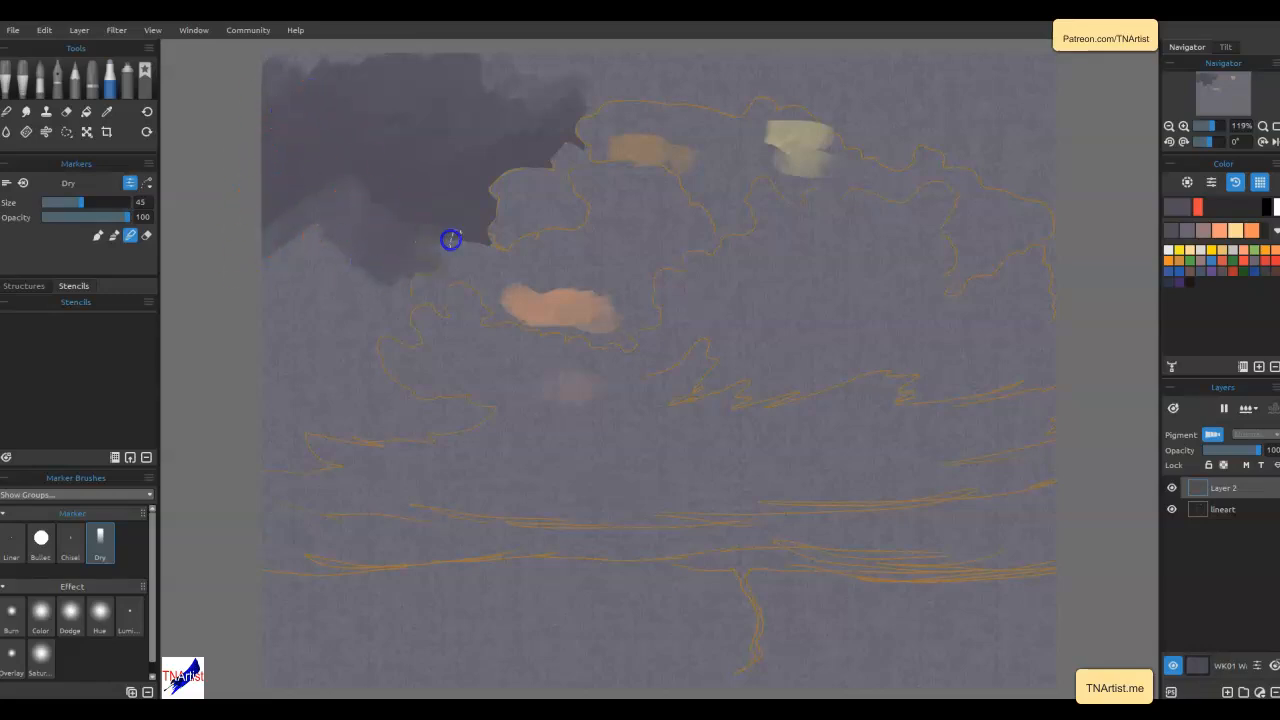
{"action": "mouse_move", "coordinate": [489, 189]}
{"action": "left_mouse_down"}
{"action": "mouse_move", "coordinate": [524, 159]}
{"action": "mouse_move", "coordinate": [542, 176]}
{"action": "mouse_move", "coordinate": [570, 139]}
{"action": "left_mouse_up"}
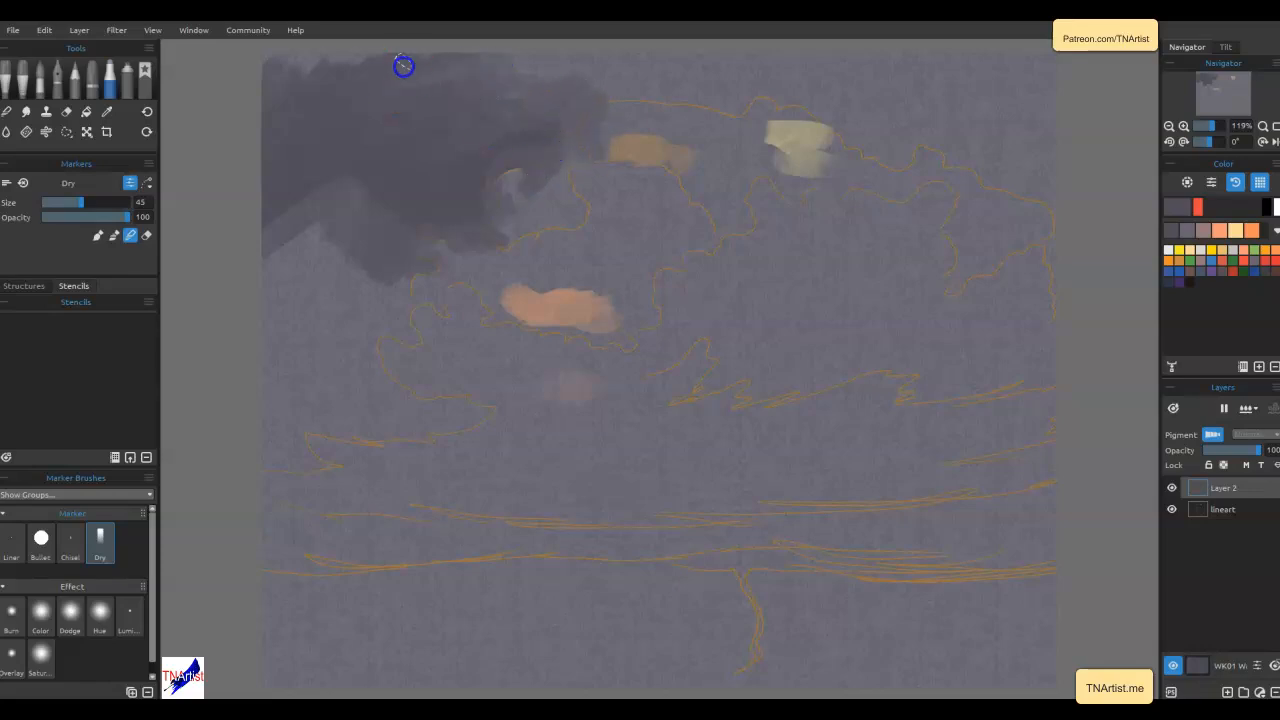
{"action": "left_click", "coordinate": [320, 66]}
Sample the muted pink-brown beside the peach swatch and paint a small Dry marker highlight in the dark cloud's lower part
{"action": "left_click", "coordinate": [595, 327], "text": "alt"}
{"action": "left_click", "coordinate": [596, 328], "text": "alt"}
{"action": "left_click_drag", "start_coordinate": [346, 237], "coordinate": [383, 234]}
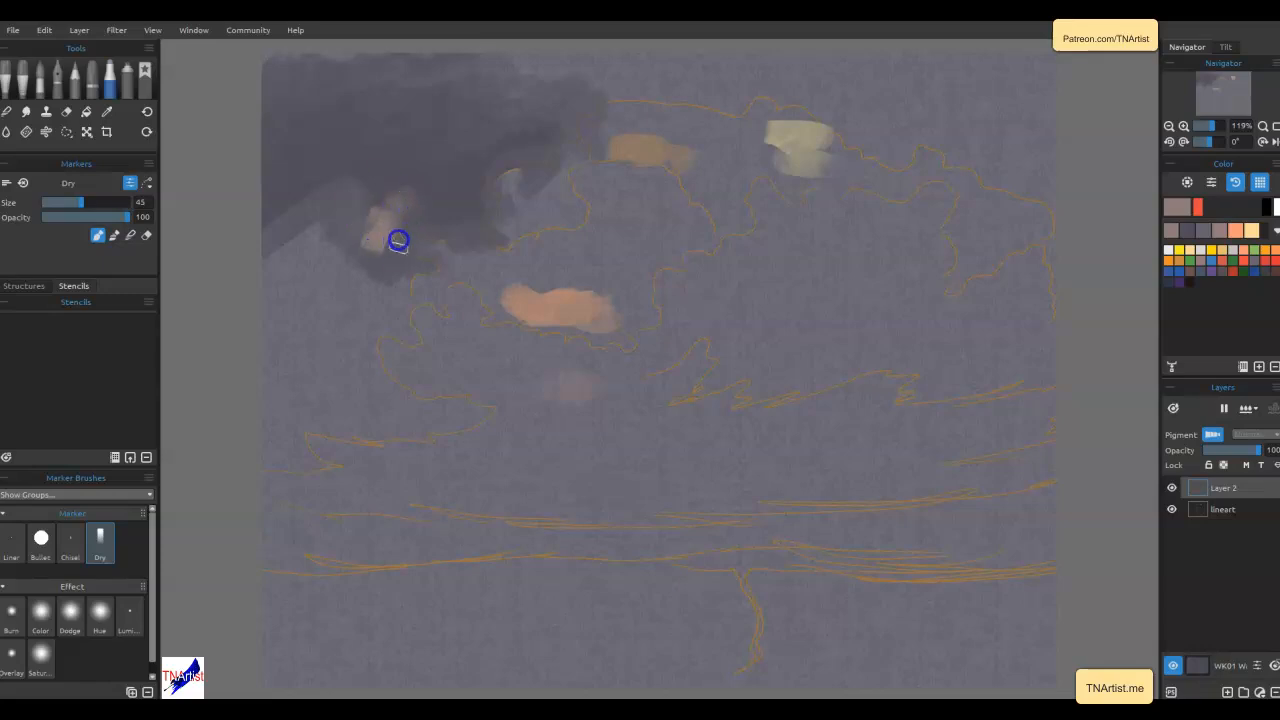
{"action": "mouse_move", "coordinate": [349, 249]}
{"action": "left_mouse_down"}
{"action": "mouse_move", "coordinate": [385, 259]}
{"action": "mouse_move", "coordinate": [359, 232]}
{"action": "left_mouse_up"}
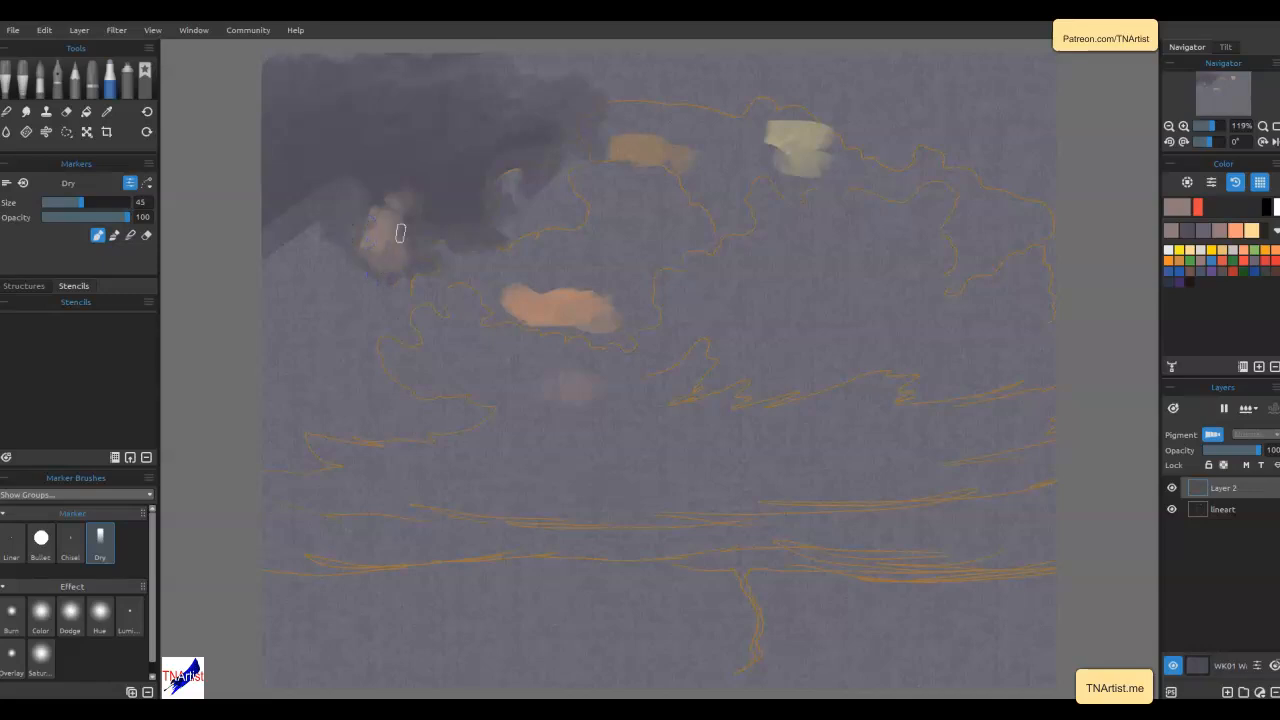
Spatter muted pink watercolor texture across the dark cloud's upper part using the Spatter 4 and Spatter 6 brushes
{"action": "left_click", "coordinate": [42, 72]}
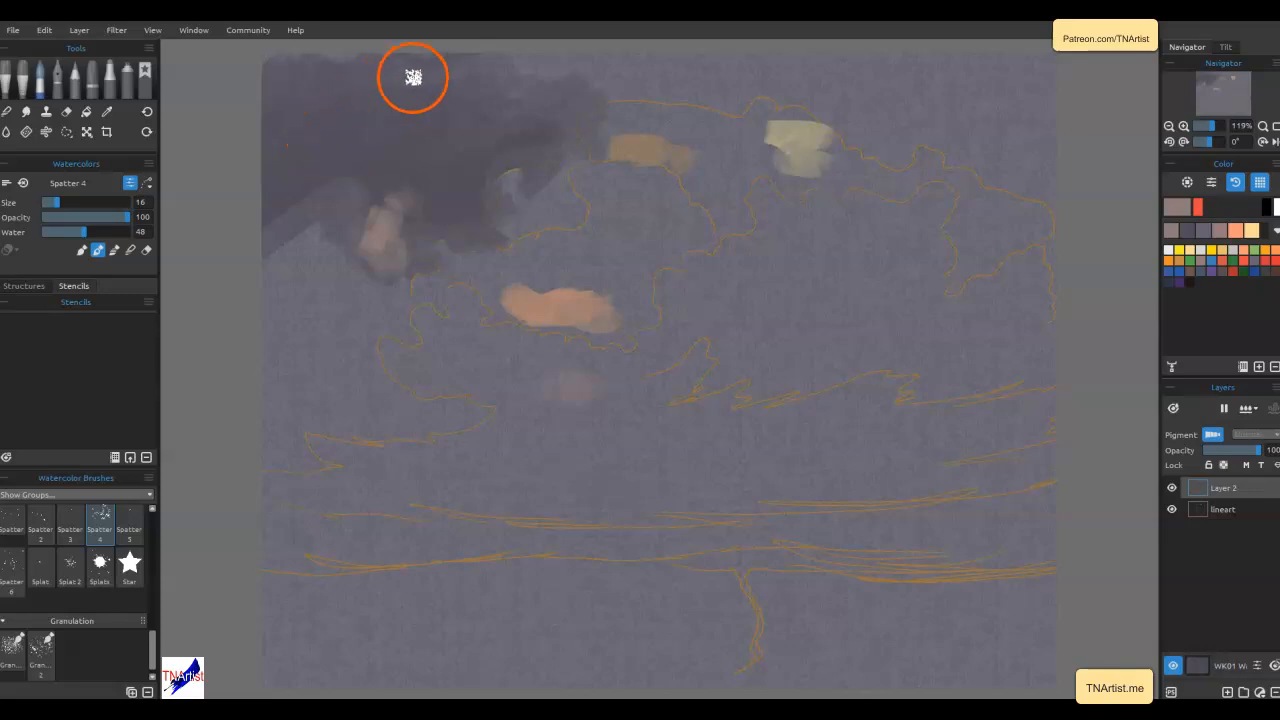
{"action": "mouse_move", "coordinate": [271, 86]}
{"action": "left_mouse_down"}
{"action": "mouse_move", "coordinate": [318, 72]}
{"action": "mouse_move", "coordinate": [368, 87]}
{"action": "mouse_move", "coordinate": [458, 62]}
{"action": "left_mouse_up"}
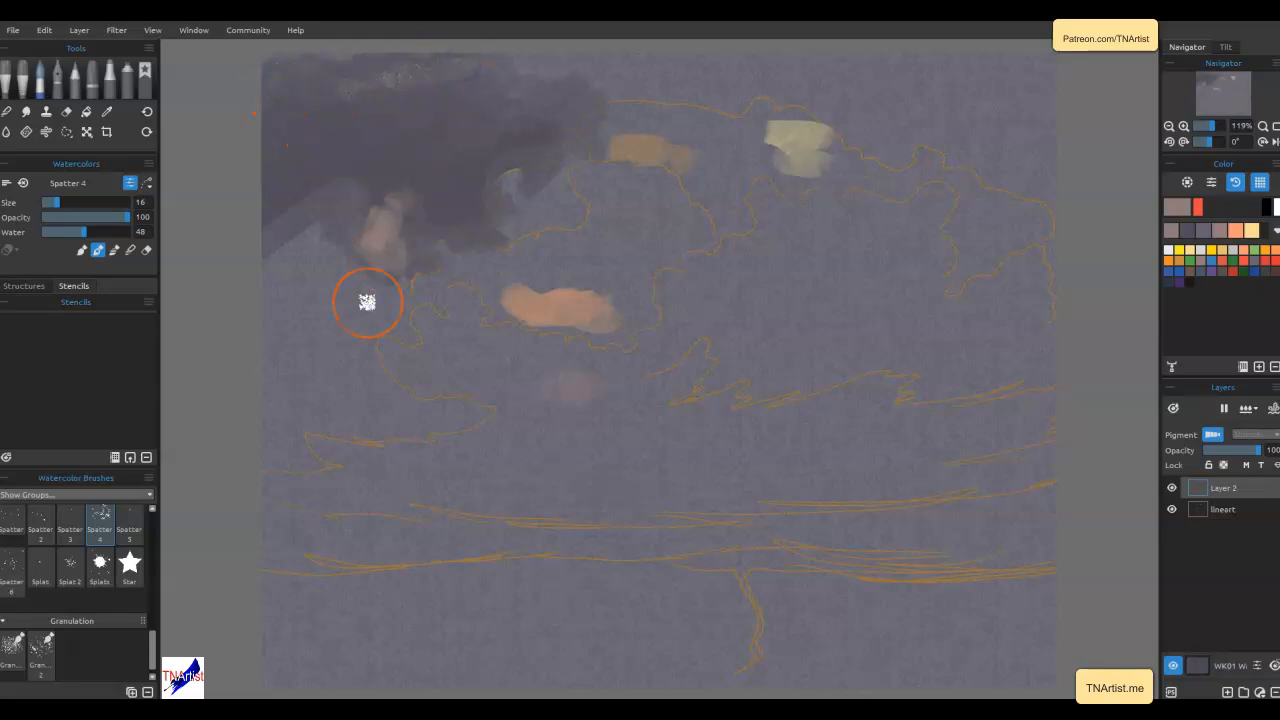
{"action": "left_click", "coordinate": [12, 568]}
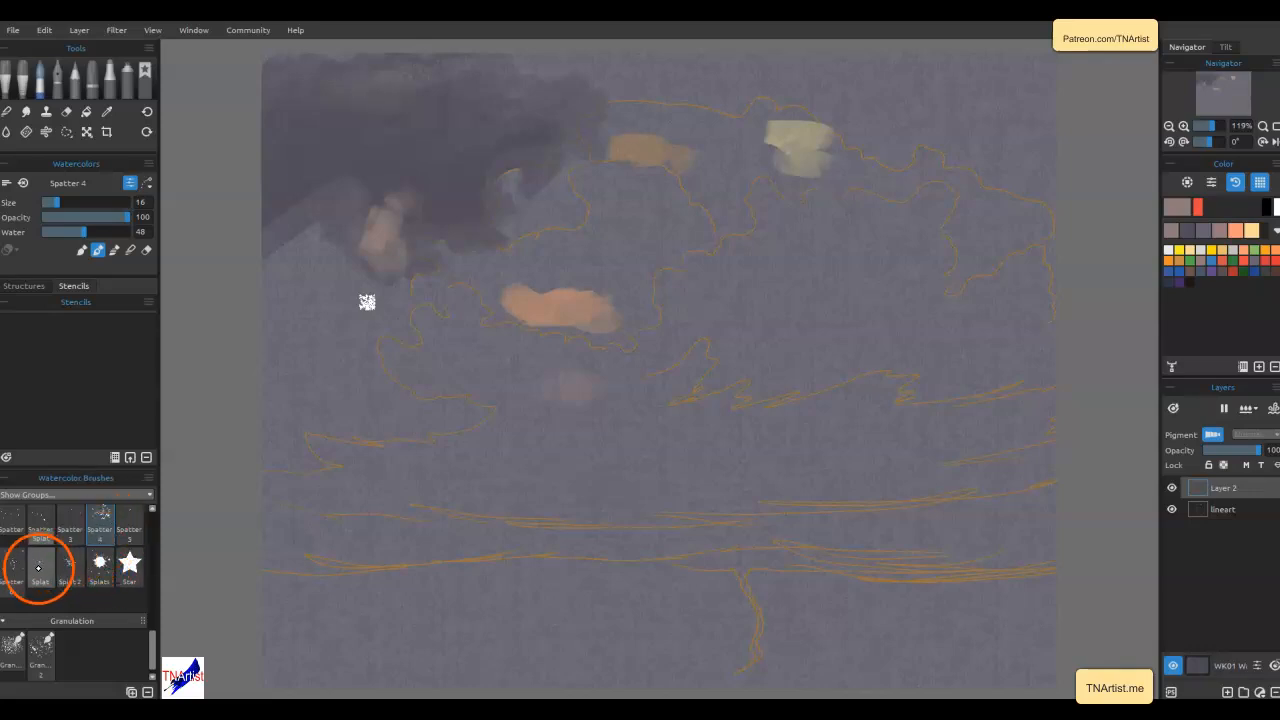
{"action": "left_click", "coordinate": [326, 72]}
{"action": "mouse_move", "coordinate": [326, 72]}
{"action": "left_mouse_down"}
{"action": "mouse_move", "coordinate": [508, 60]}
{"action": "mouse_move", "coordinate": [496, 80]}
{"action": "left_mouse_up"}
{"action": "mouse_move", "coordinate": [476, 32]}
{"action": "left_mouse_down"}
{"action": "mouse_move", "coordinate": [520, 95]}
{"action": "mouse_move", "coordinate": [585, 122]}
{"action": "mouse_move", "coordinate": [523, 63]}
{"action": "mouse_move", "coordinate": [486, 66]}
{"action": "left_mouse_up"}
Reduce the Spatter 6 brush size to 20 and spatter muted pink from the dark cloud's lower part up to its top edge
{"action": "key", "text": "bracketleft"}
{"action": "key", "text": "bracketleft"}
{"action": "key", "text": "bracketleft"}
{"action": "key", "text": "bracketleft"}
{"action": "key", "text": "bracketleft"}
{"action": "key", "text": "bracketleft"}
{"action": "key", "text": "bracketleft"}
{"action": "key", "text": "bracketleft"}
{"action": "key", "text": "bracketleft"}
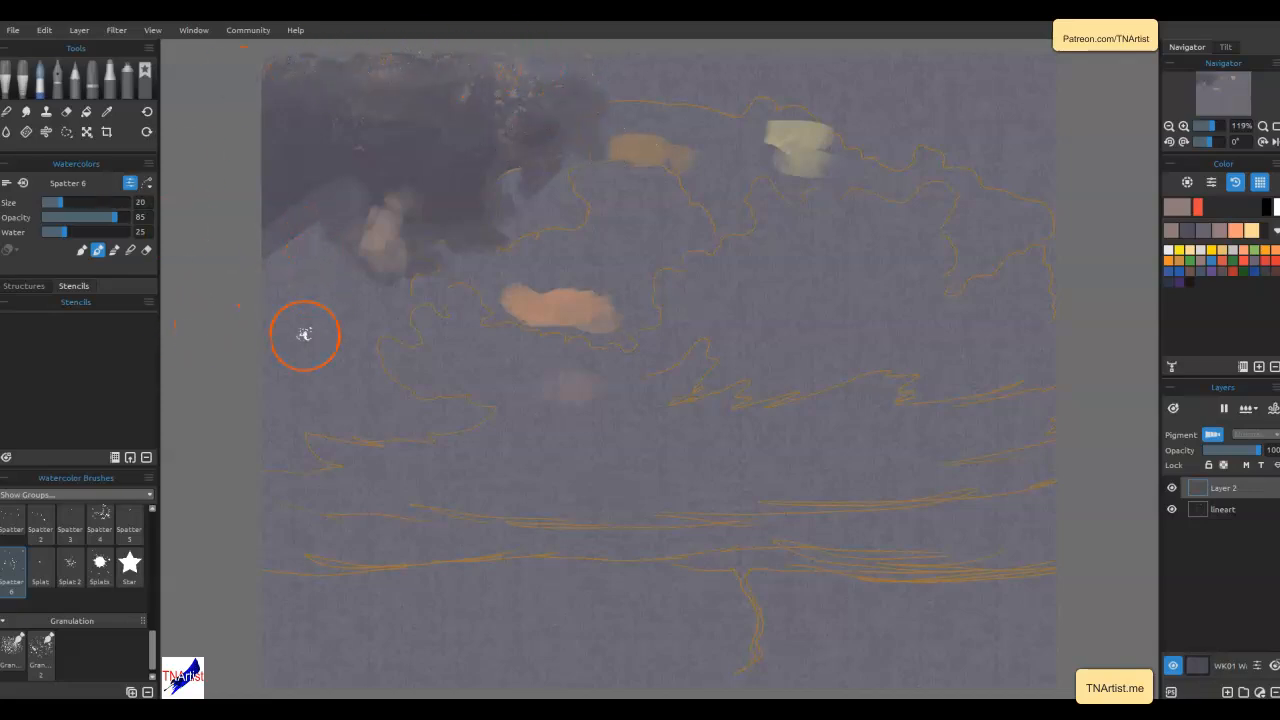
{"action": "mouse_move", "coordinate": [371, 270]}
{"action": "left_mouse_down"}
{"action": "mouse_move", "coordinate": [337, 203]}
{"action": "mouse_move", "coordinate": [292, 211]}
{"action": "mouse_move", "coordinate": [349, 227]}
{"action": "mouse_move", "coordinate": [414, 143]}
{"action": "mouse_move", "coordinate": [561, 68]}
{"action": "left_mouse_up"}
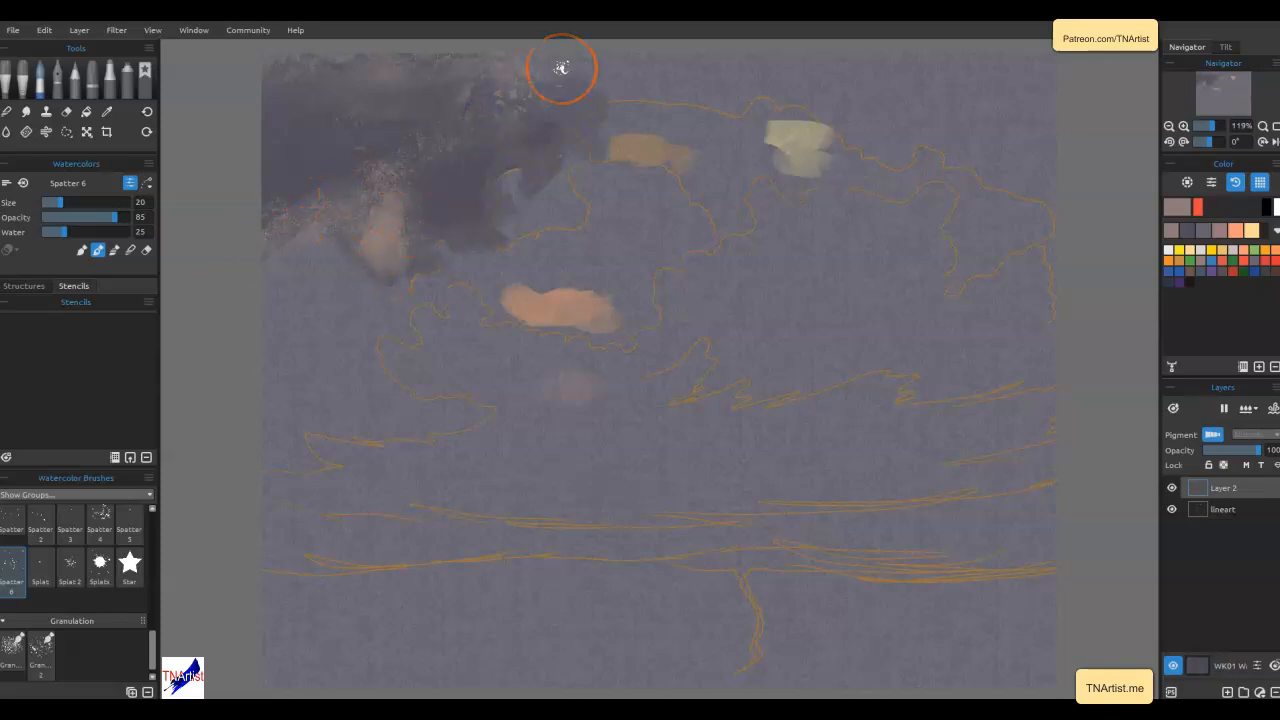
Spread the wet pink spatter through the dark cloud's lower part with the Blow tool at size 14
{"action": "left_click", "coordinate": [46, 131]}
{"action": "mouse_move", "coordinate": [461, 177]}
{"action": "left_mouse_down"}
{"action": "mouse_move", "coordinate": [524, 134]}
{"action": "mouse_move", "coordinate": [347, 191]}
{"action": "mouse_move", "coordinate": [367, 126]}
{"action": "mouse_move", "coordinate": [436, 164]}
{"action": "mouse_move", "coordinate": [329, 139]}
{"action": "mouse_move", "coordinate": [501, 89]}
{"action": "mouse_move", "coordinate": [472, 189]}
{"action": "mouse_move", "coordinate": [578, 40]}
{"action": "mouse_move", "coordinate": [590, 170]}
{"action": "mouse_move", "coordinate": [410, 318]}
{"action": "mouse_move", "coordinate": [432, 196]}
{"action": "mouse_move", "coordinate": [383, 283]}
{"action": "mouse_move", "coordinate": [295, 298]}
{"action": "mouse_move", "coordinate": [337, 287]}
{"action": "mouse_move", "coordinate": [440, 211]}
{"action": "left_mouse_up"}
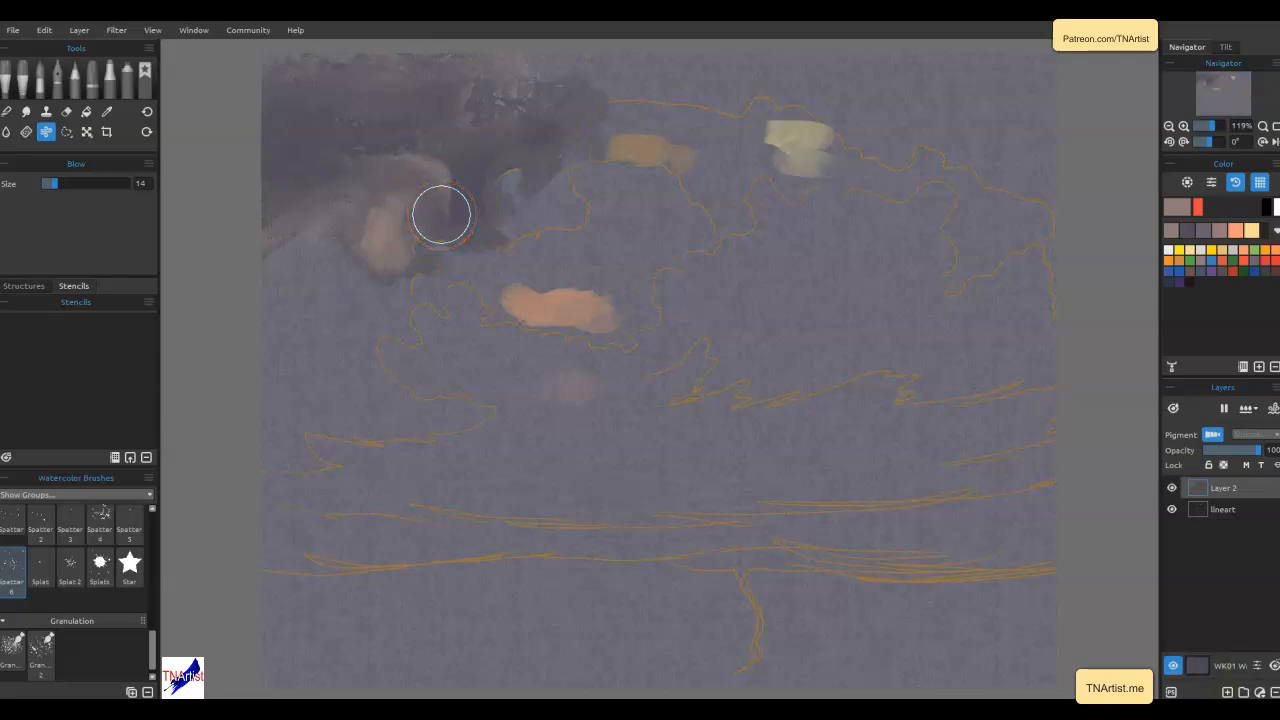
{"action": "mouse_move", "coordinate": [441, 214]}
{"action": "left_mouse_down"}
{"action": "mouse_move", "coordinate": [349, 272]}
{"action": "mouse_move", "coordinate": [329, 357]}
{"action": "left_mouse_up"}
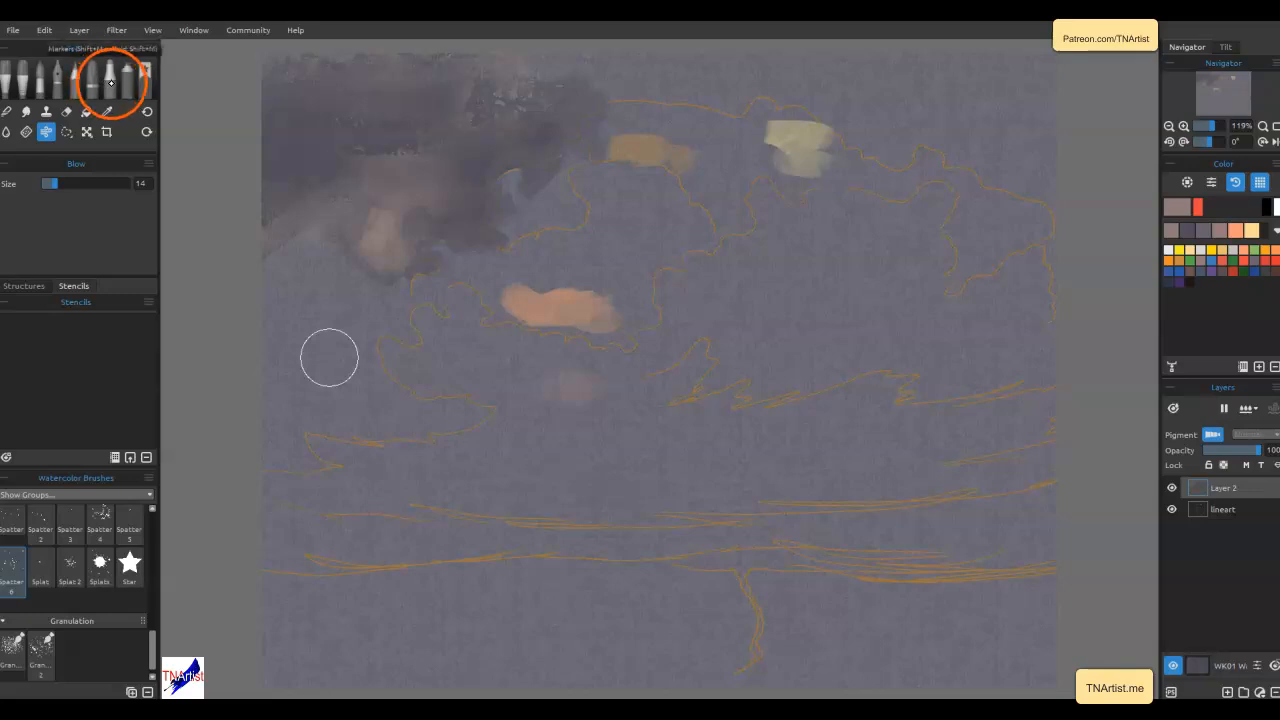
Blend the pink highlight and spattered areas into the dark cloud's lower edge and middle with the Dry marker
{"action": "left_click", "coordinate": [109, 80]}
{"action": "mouse_move", "coordinate": [436, 262]}
{"action": "left_mouse_down"}
{"action": "mouse_move", "coordinate": [413, 242]}
{"action": "mouse_move", "coordinate": [423, 215]}
{"action": "mouse_move", "coordinate": [513, 393]}
{"action": "mouse_move", "coordinate": [531, 383]}
{"action": "mouse_move", "coordinate": [438, 206]}
{"action": "mouse_move", "coordinate": [411, 229]}
{"action": "mouse_move", "coordinate": [423, 199]}
{"action": "left_mouse_up"}
{"action": "key", "text": "b"}
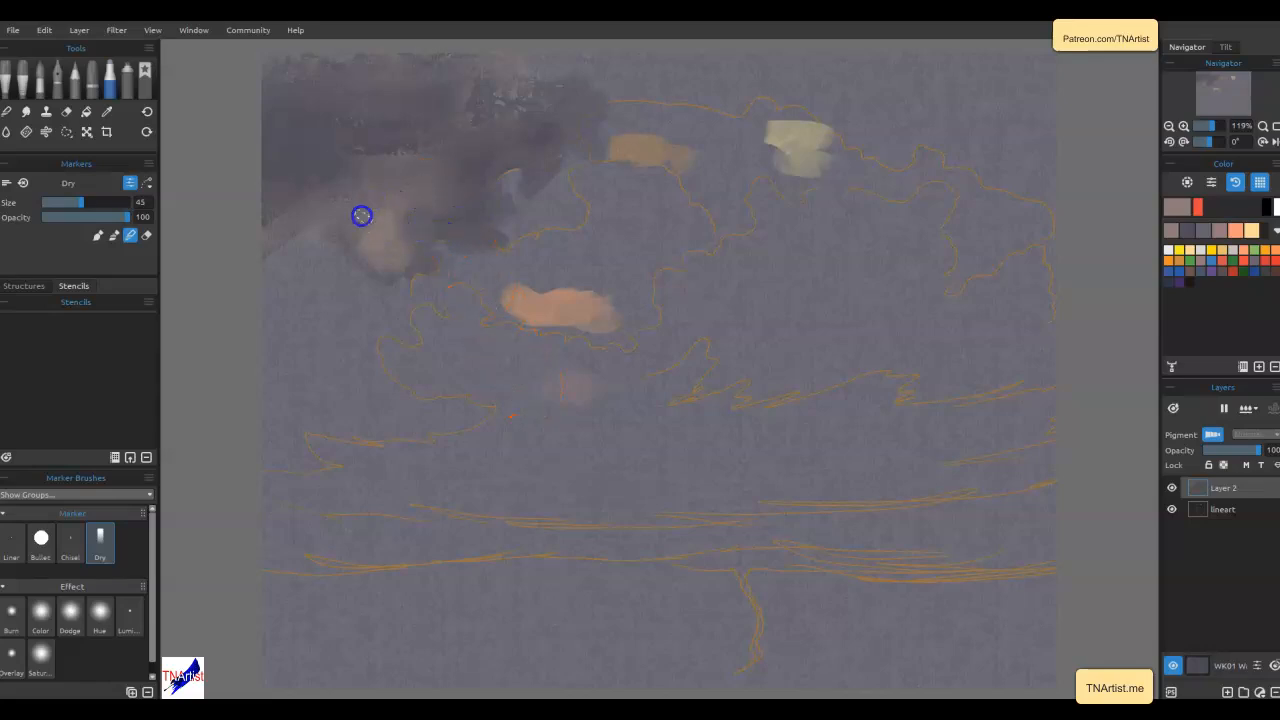
{"action": "mouse_move", "coordinate": [423, 245]}
{"action": "left_mouse_down"}
{"action": "mouse_move", "coordinate": [369, 273]}
{"action": "mouse_move", "coordinate": [349, 264]}
{"action": "mouse_move", "coordinate": [363, 242]}
{"action": "mouse_move", "coordinate": [323, 266]}
{"action": "left_mouse_up"}
{"action": "mouse_move", "coordinate": [485, 253]}
{"action": "left_mouse_down"}
{"action": "mouse_move", "coordinate": [512, 147]}
{"action": "mouse_move", "coordinate": [500, 163]}
{"action": "mouse_move", "coordinate": [541, 168]}
{"action": "mouse_move", "coordinate": [540, 113]}
{"action": "left_mouse_up"}
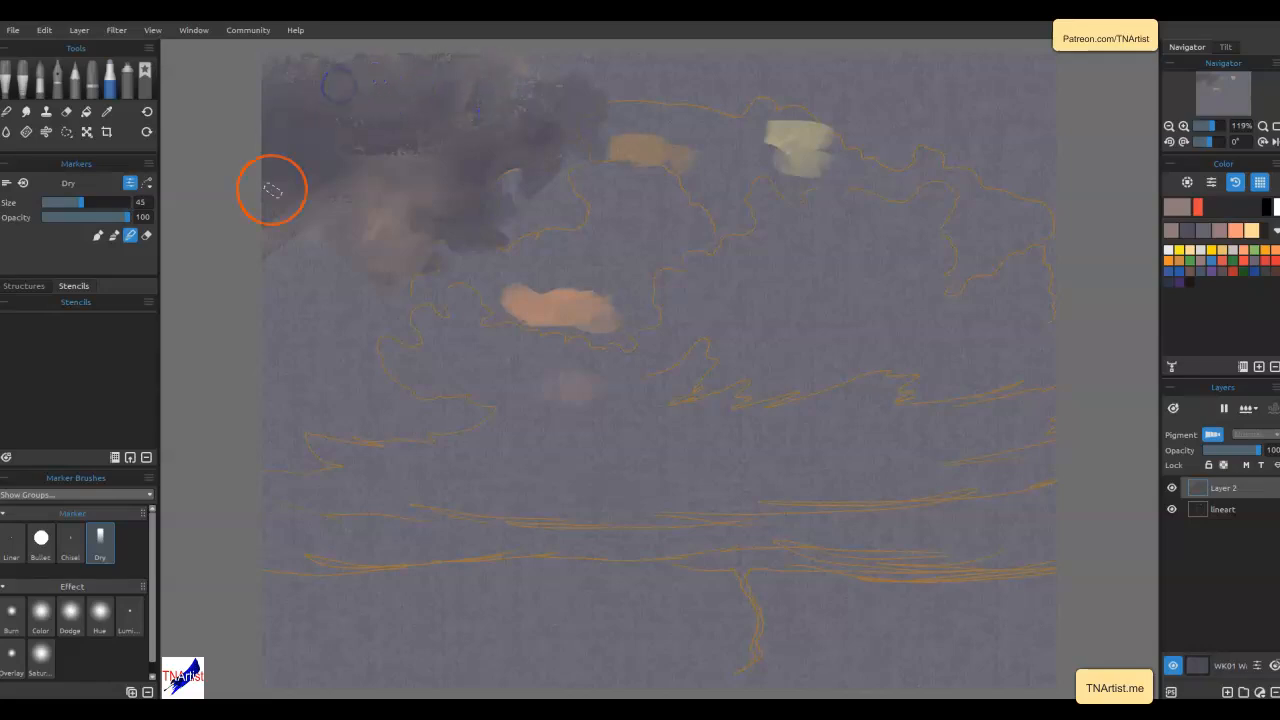
{"action": "mouse_move", "coordinate": [362, 172]}
{"action": "left_mouse_down"}
{"action": "mouse_move", "coordinate": [373, 144]}
{"action": "mouse_move", "coordinate": [368, 158]}
{"action": "mouse_move", "coordinate": [411, 125]}
{"action": "mouse_move", "coordinate": [367, 164]}
{"action": "left_mouse_up"}
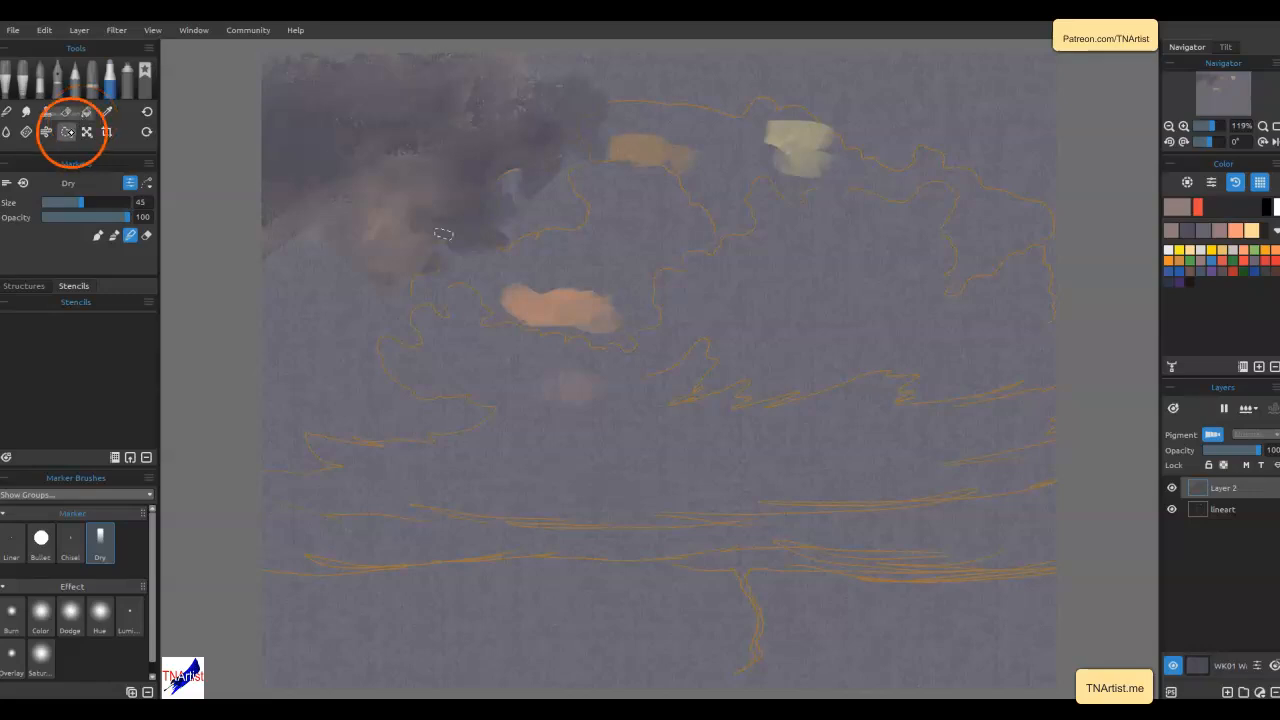
Lasso the upper-right sky along the top cloud outline, from the right canvas edge to the dark cloud
{"action": "left_click", "coordinate": [66, 131]}
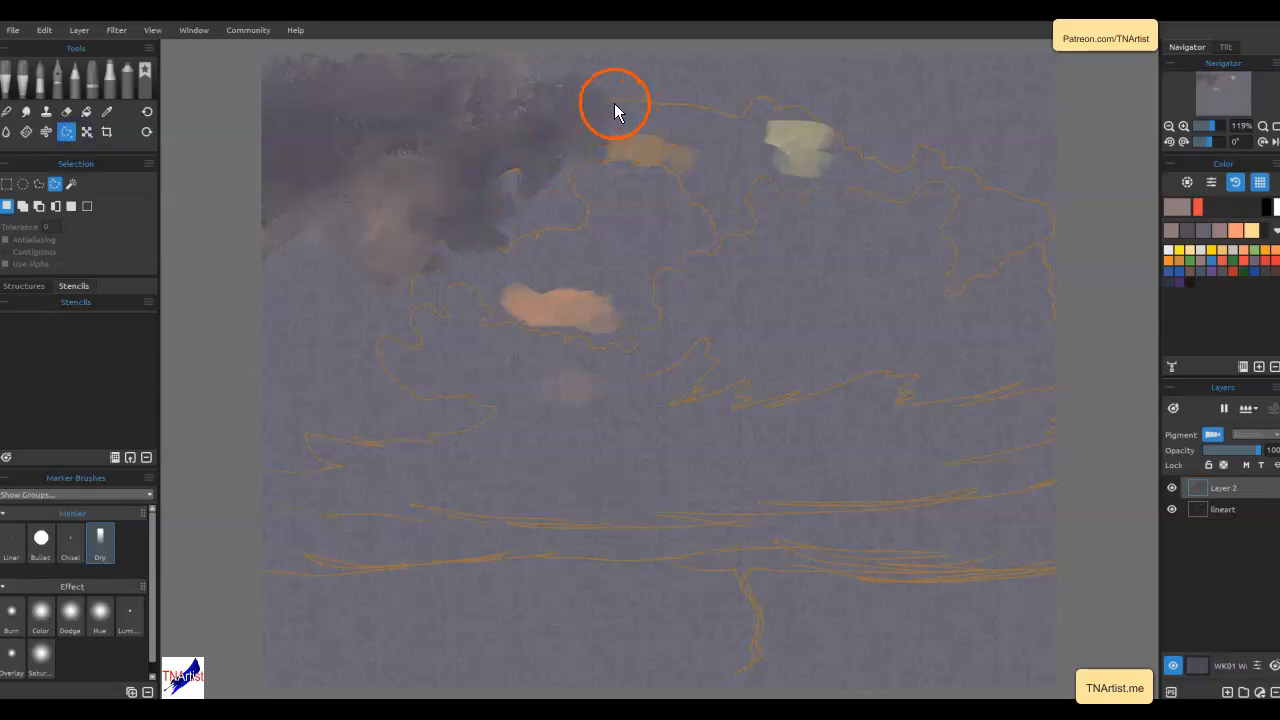
{"action": "left_click_drag", "start_coordinate": [602, 104], "coordinate": [725, 120]}
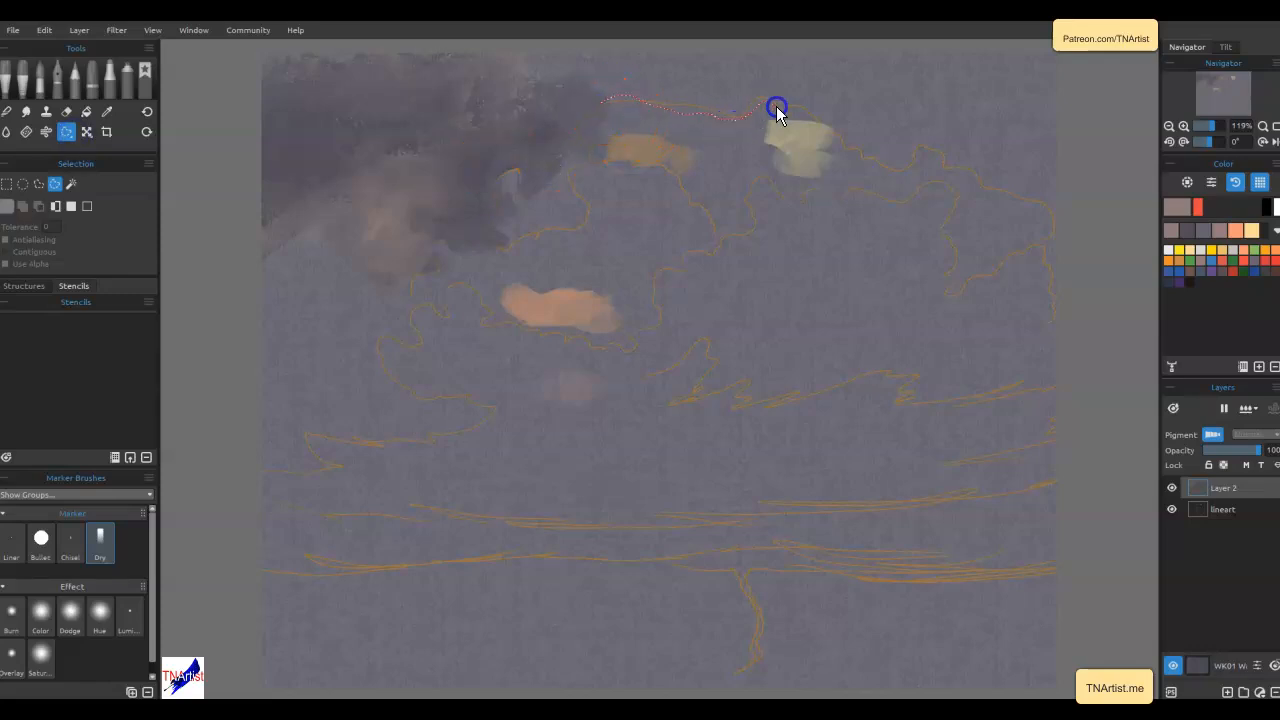
{"action": "mouse_move", "coordinate": [916, 171]}
{"action": "left_mouse_down"}
{"action": "mouse_move", "coordinate": [980, 189]}
{"action": "mouse_move", "coordinate": [1040, 229]}
{"action": "left_mouse_up"}
{"action": "left_click_drag", "start_coordinate": [597, 37], "coordinate": [512, 68]}
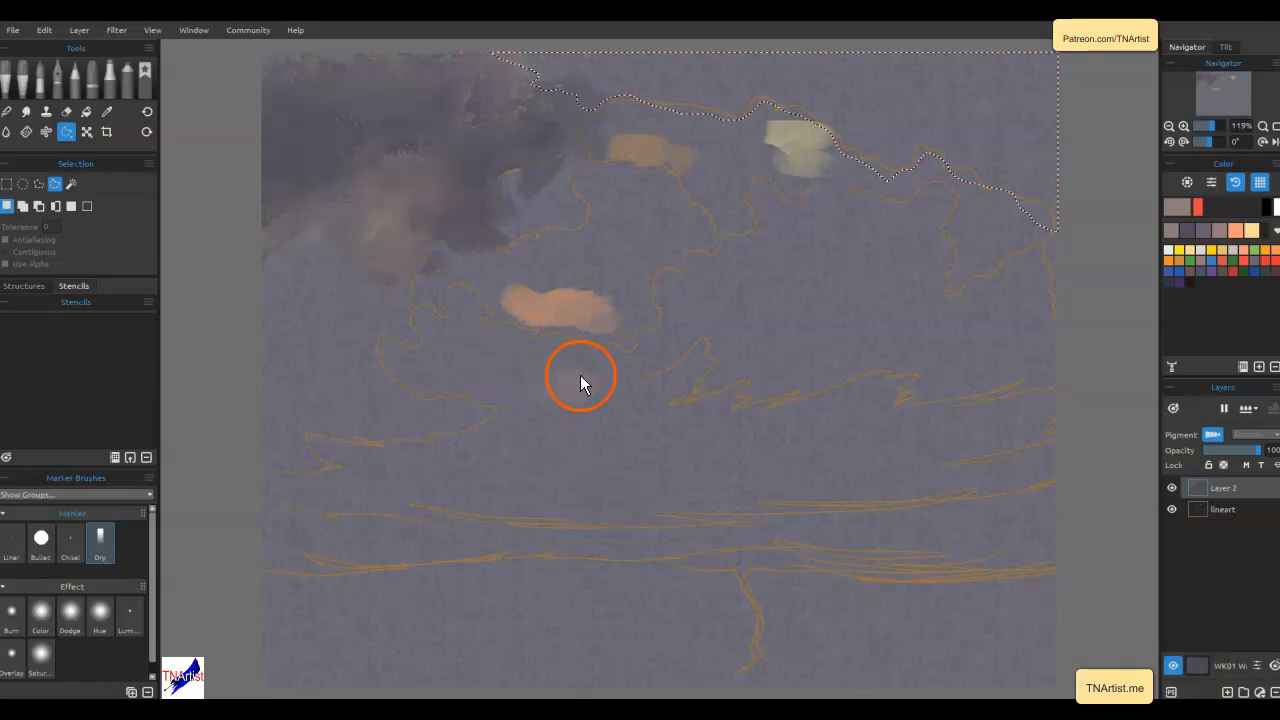
Fill the selected upper-right sky with the recent dark grey-purple, replacing a trial muted pink fill
{"action": "key", "text": "g"}
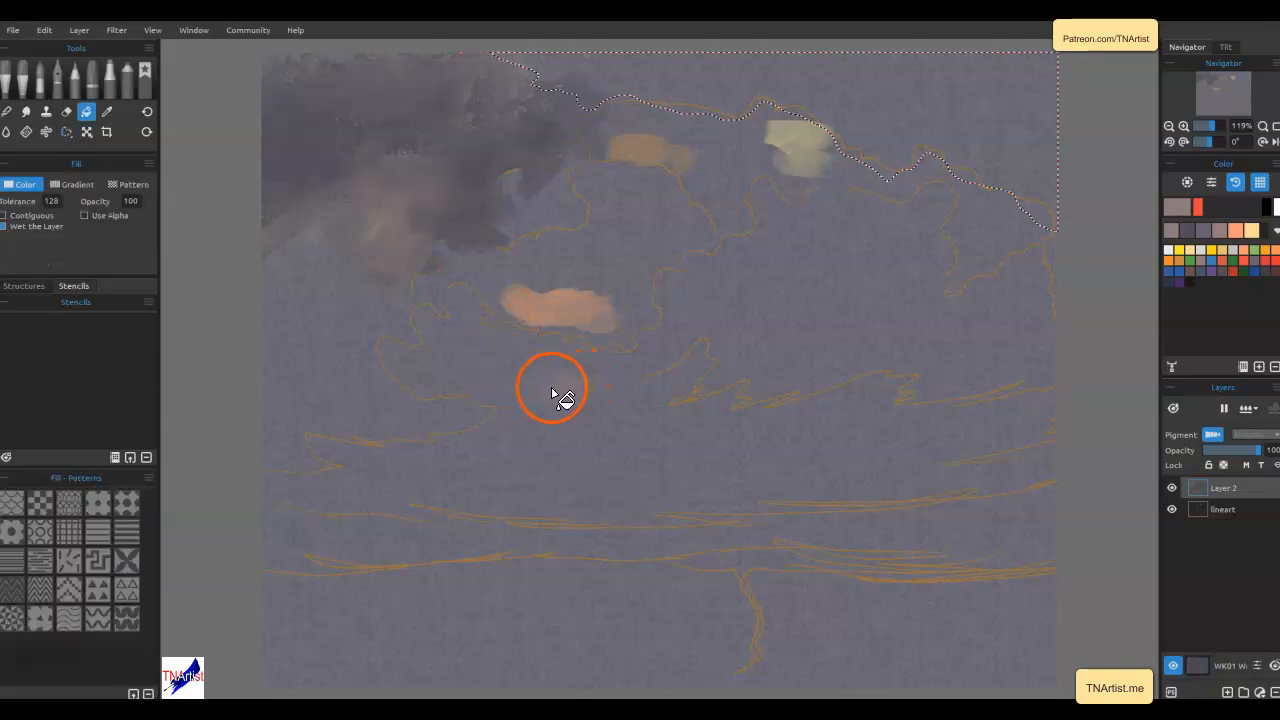
{"action": "left_click", "coordinate": [898, 133]}
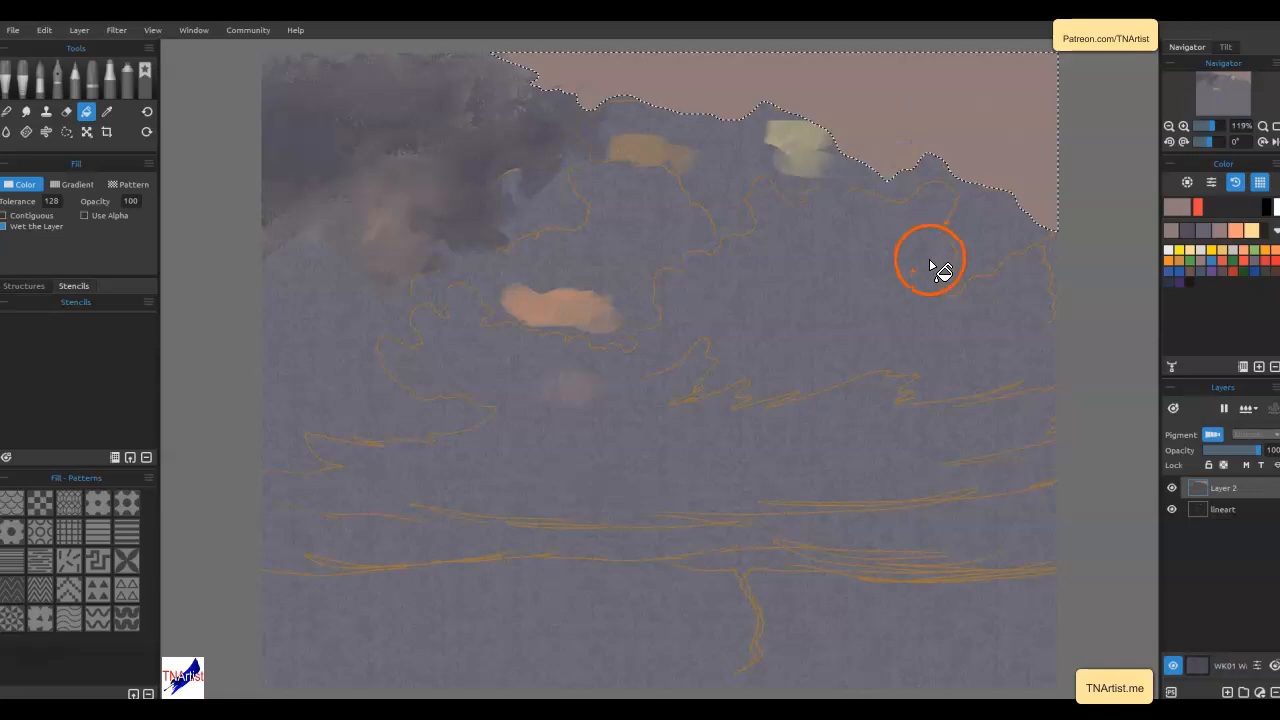
{"action": "key", "text": "ctrl+z"}
{"action": "left_click", "coordinate": [1186, 230]}
{"action": "left_click", "coordinate": [952, 142]}
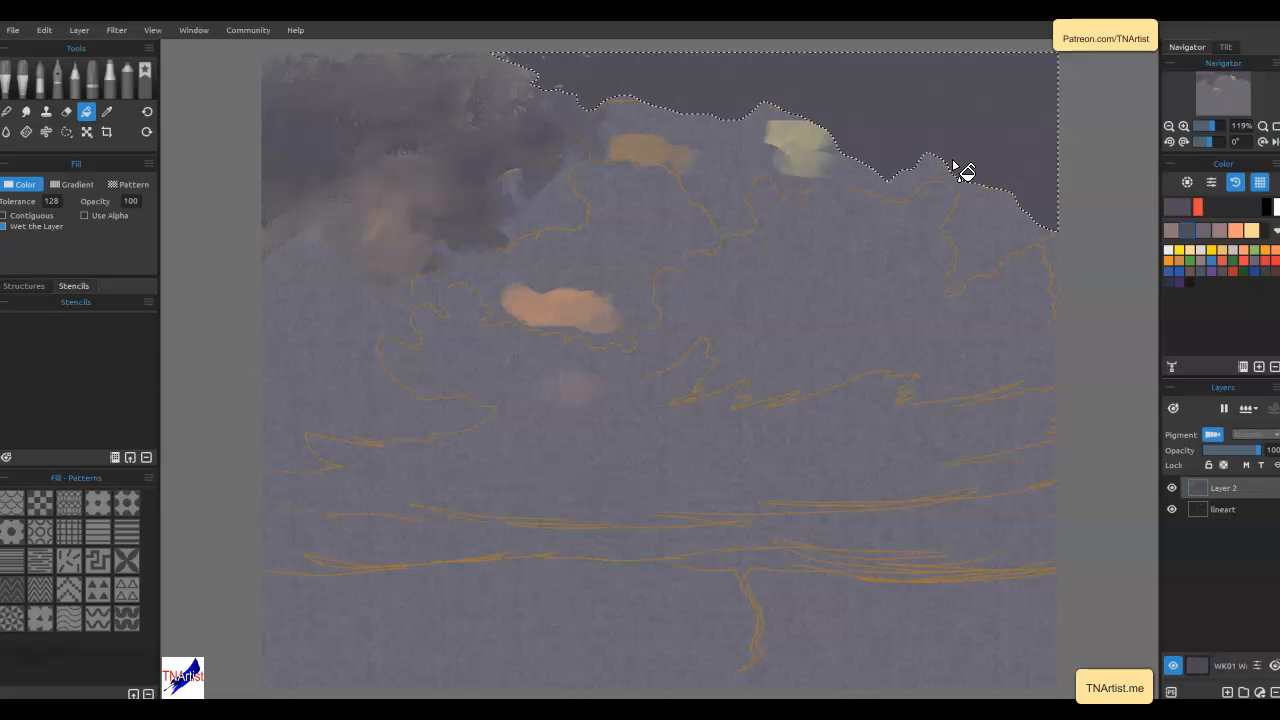
Spatter muted pink watercolor over the selected upper-right sky with the Spatter 4 brush
{"action": "left_click", "coordinate": [1171, 230]}
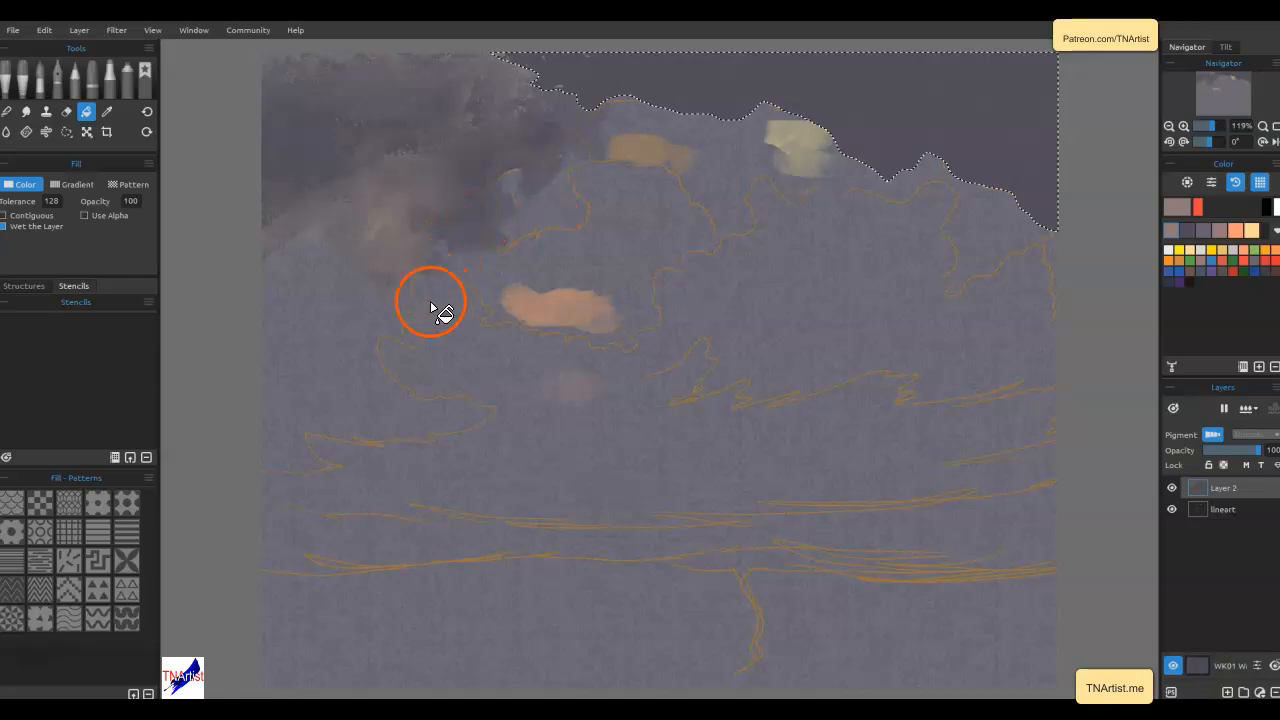
{"action": "left_click", "coordinate": [40, 82]}
{"action": "mouse_move", "coordinate": [830, 118]}
{"action": "left_mouse_down"}
{"action": "mouse_move", "coordinate": [881, 190]}
{"action": "mouse_move", "coordinate": [966, 158]}
{"action": "mouse_move", "coordinate": [953, 137]}
{"action": "mouse_move", "coordinate": [1007, 95]}
{"action": "mouse_move", "coordinate": [1047, 176]}
{"action": "mouse_move", "coordinate": [911, 99]}
{"action": "left_mouse_up"}
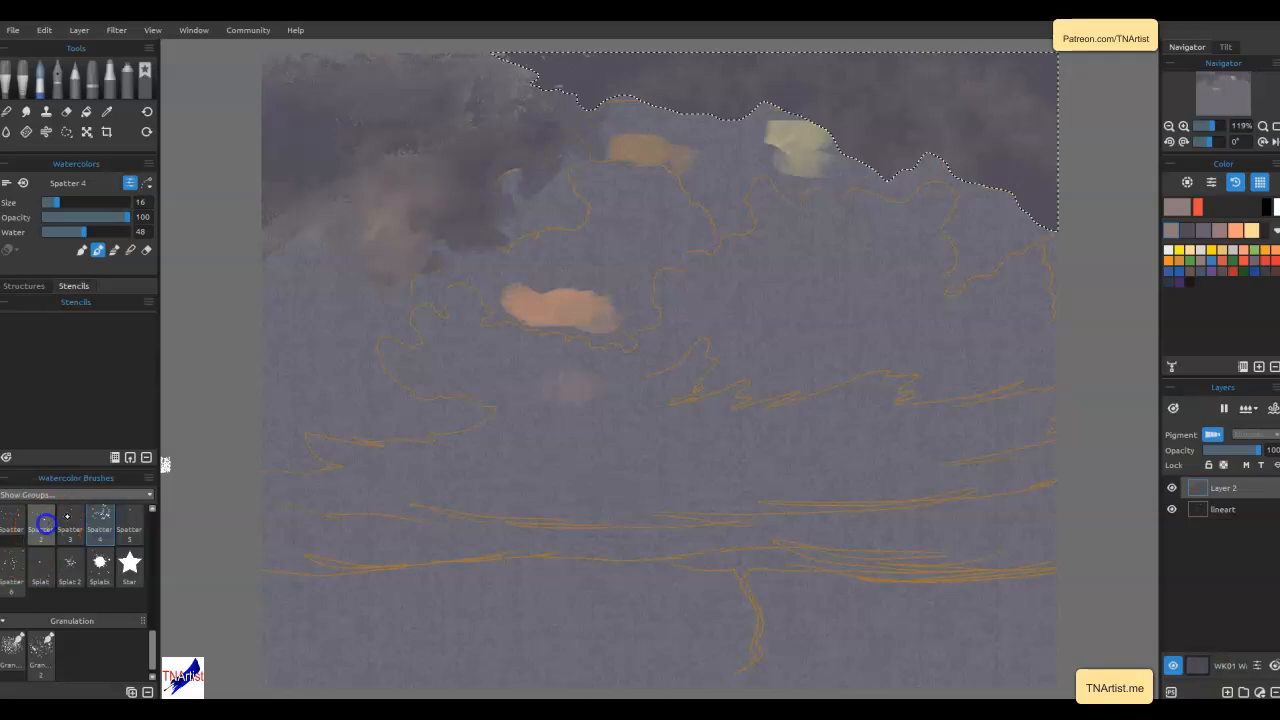
Add finer muted pink specks across the selected upper-right sky with the Spatter 2 brush at size 30
{"action": "left_click", "coordinate": [41, 525]}
{"action": "mouse_move", "coordinate": [791, 80]}
{"action": "left_mouse_down"}
{"action": "mouse_move", "coordinate": [884, 95]}
{"action": "mouse_move", "coordinate": [965, 131]}
{"action": "mouse_move", "coordinate": [1002, 174]}
{"action": "mouse_move", "coordinate": [980, 198]}
{"action": "left_mouse_up"}
{"action": "key", "text": "bracketleft"}
{"action": "key", "text": "bracketleft"}
{"action": "key", "text": "bracketleft"}
{"action": "key", "text": "bracketleft"}
{"action": "key", "text": "bracketleft"}
{"action": "key", "text": "bracketleft"}
{"action": "key", "text": "bracketleft"}
{"action": "key", "text": "bracketleft"}
{"action": "mouse_move", "coordinate": [1001, 145]}
{"action": "left_mouse_down"}
{"action": "mouse_move", "coordinate": [963, 168]}
{"action": "mouse_move", "coordinate": [761, 150]}
{"action": "left_mouse_up"}
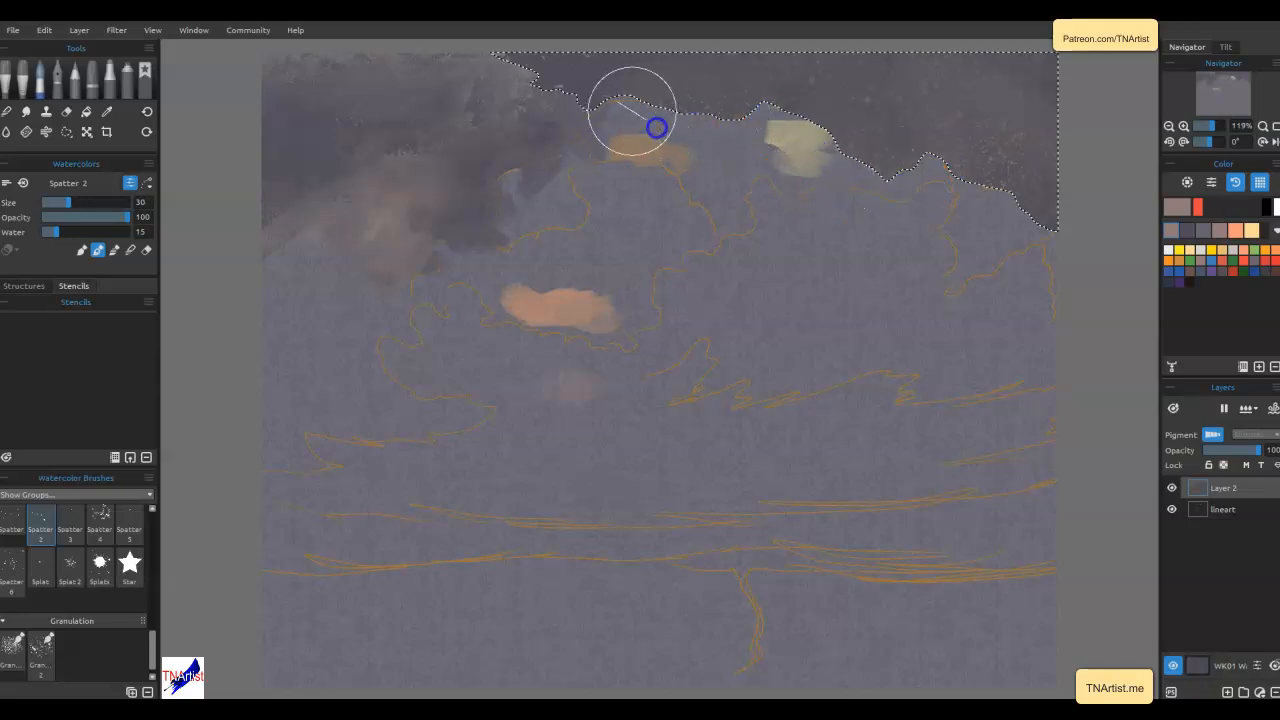
Spatter peach specks along the lower edge of the selected upper-right sky with the Spatter 2 brush
{"action": "left_click", "coordinate": [1235, 231]}
{"action": "mouse_move", "coordinate": [914, 137]}
{"action": "left_mouse_down"}
{"action": "mouse_move", "coordinate": [958, 149]}
{"action": "mouse_move", "coordinate": [973, 192]}
{"action": "mouse_move", "coordinate": [1025, 224]}
{"action": "left_mouse_up"}
{"action": "mouse_move", "coordinate": [808, 217]}
{"action": "left_mouse_down"}
{"action": "mouse_move", "coordinate": [825, 104]}
{"action": "mouse_move", "coordinate": [801, 128]}
{"action": "left_mouse_up"}
{"action": "mouse_move", "coordinate": [669, 209]}
{"action": "left_mouse_down"}
{"action": "mouse_move", "coordinate": [688, 110]}
{"action": "mouse_move", "coordinate": [768, 72]}
{"action": "left_mouse_up"}
{"action": "left_click_drag", "start_coordinate": [664, 104], "coordinate": [637, 94]}
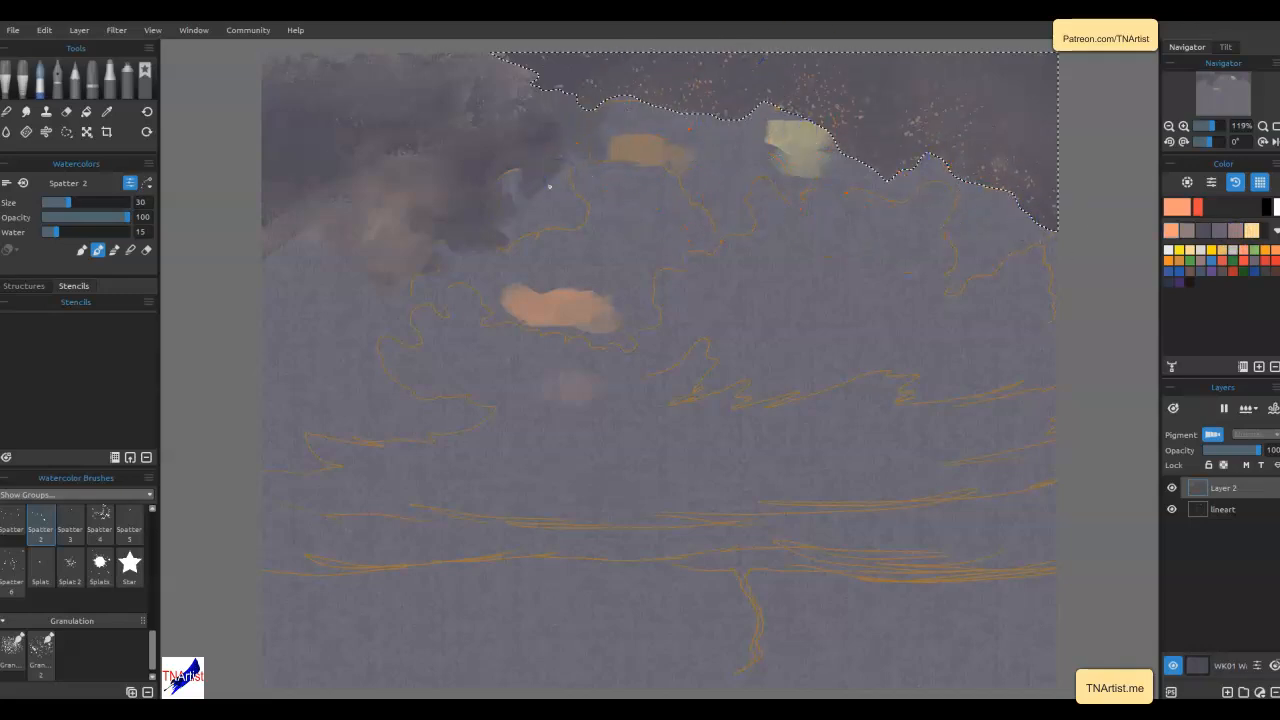
Disperse the peach spatter through the selected upper-right sky with the Blow tool at size 14
{"action": "left_click", "coordinate": [46, 131]}
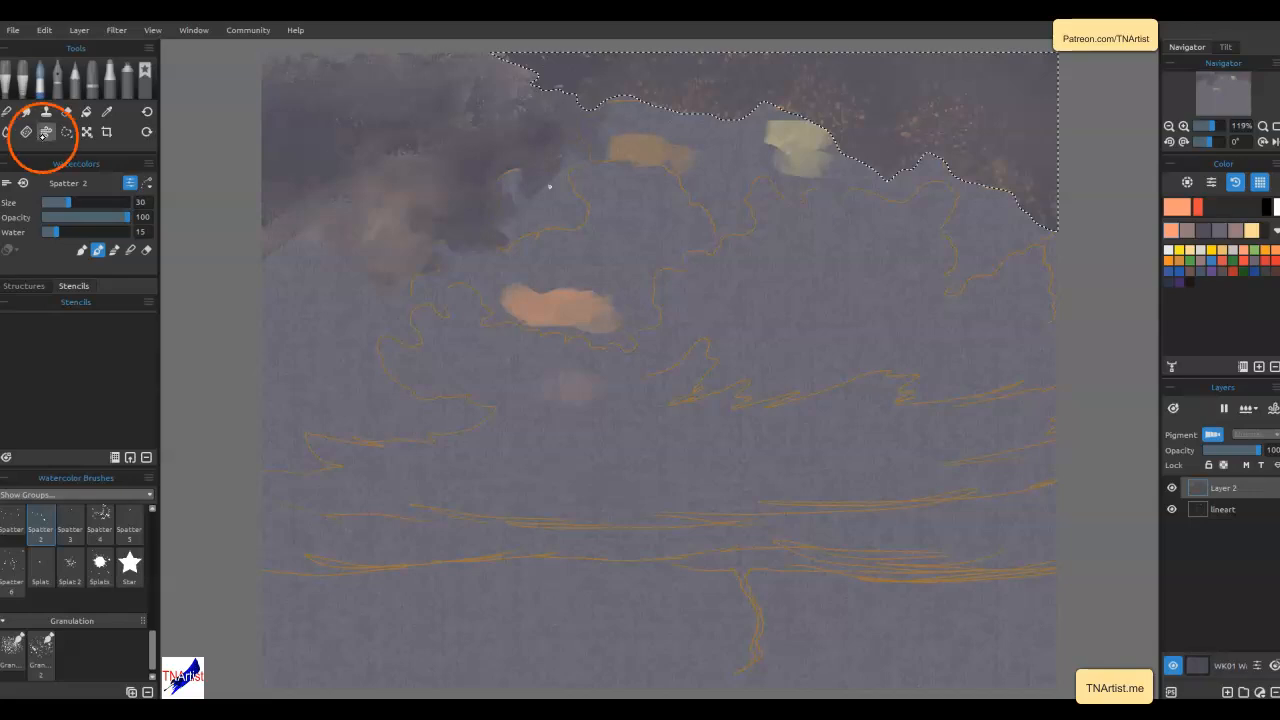
{"action": "mouse_move", "coordinate": [900, 146]}
{"action": "left_mouse_down"}
{"action": "mouse_move", "coordinate": [889, 202]}
{"action": "mouse_move", "coordinate": [901, 214]}
{"action": "mouse_move", "coordinate": [780, 141]}
{"action": "left_mouse_up"}
{"action": "left_click", "coordinate": [607, 221]}
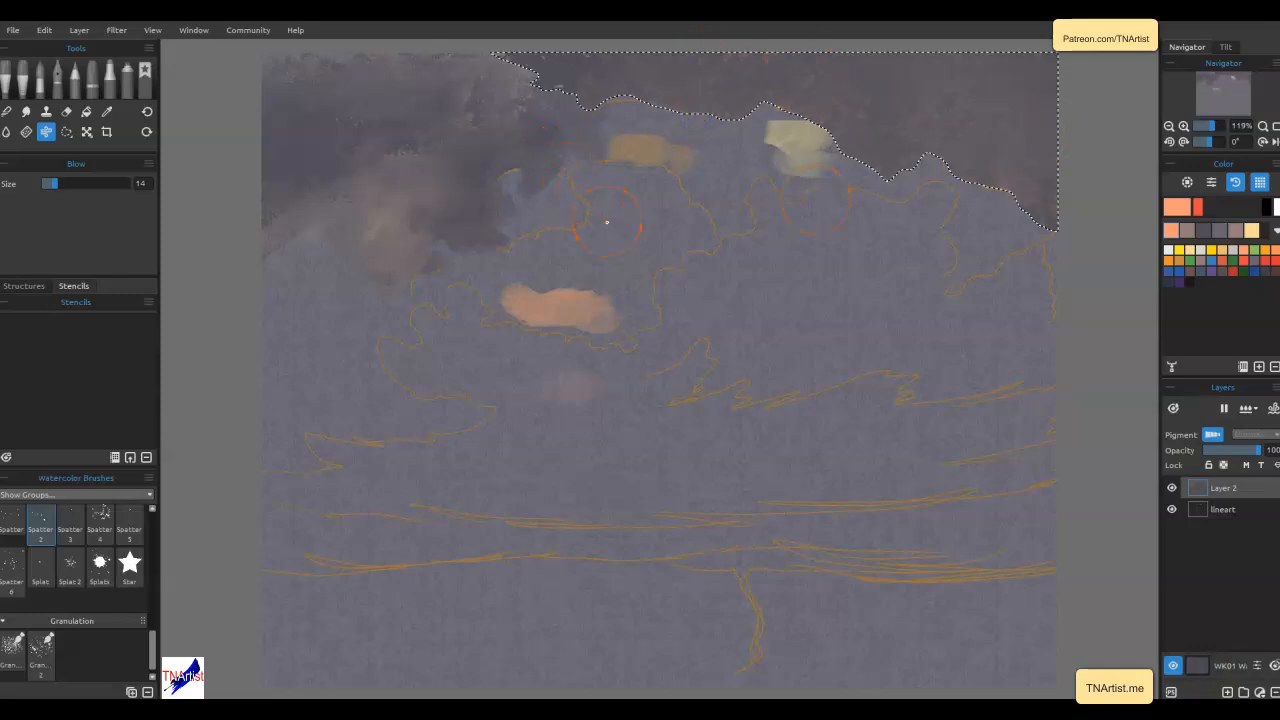
{"action": "left_click_drag", "start_coordinate": [815, 151], "coordinate": [870, 94]}
{"action": "left_click_drag", "start_coordinate": [828, 120], "coordinate": [808, 168]}
Apply broad peach areas to the selected upper-right sky with the second Granulation brush and soften them with Blow
{"action": "left_click", "coordinate": [50, 672]}
{"action": "left_click_drag", "start_coordinate": [914, 152], "coordinate": [955, 146]}
{"action": "left_click", "coordinate": [683, 75]}
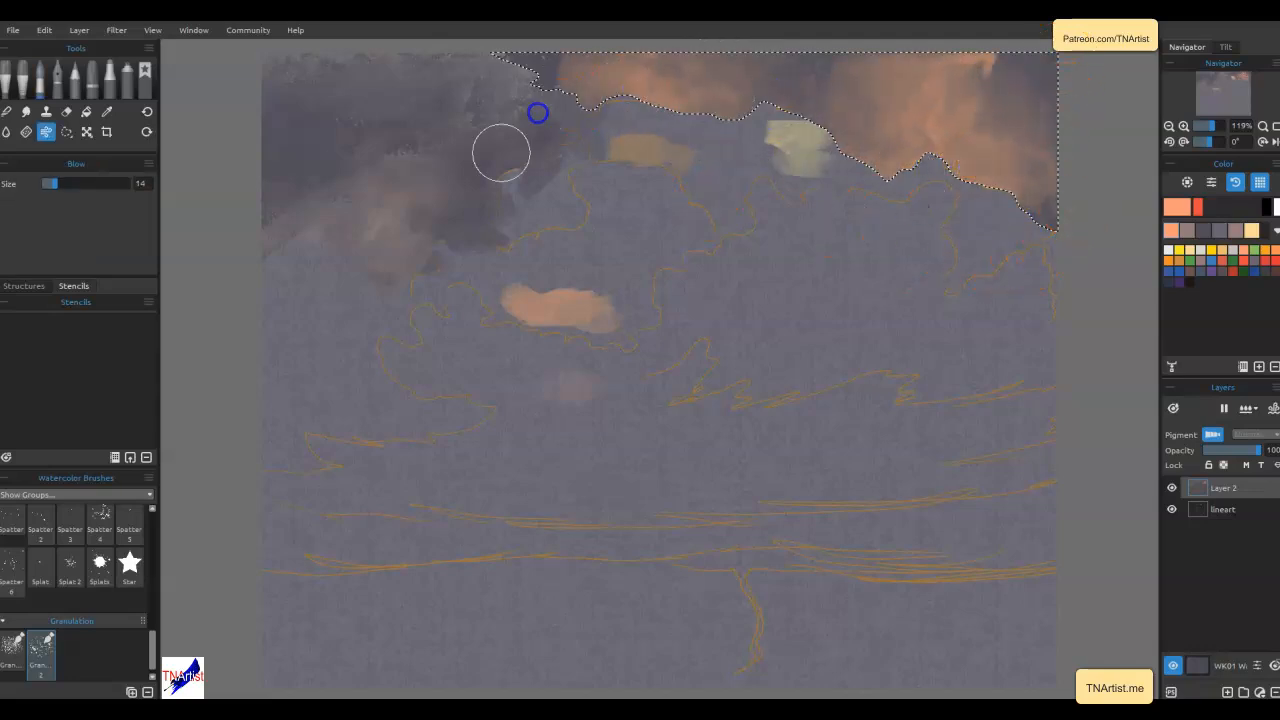
Deselect the sky and blow the paint between the dark cloud's right side and the peach sky
{"action": "key", "text": "ctrl+d"}
{"action": "mouse_move", "coordinate": [500, 103]}
{"action": "left_mouse_down"}
{"action": "mouse_move", "coordinate": [463, 134]}
{"action": "mouse_move", "coordinate": [448, 203]}
{"action": "left_mouse_up"}
{"action": "left_click_drag", "start_coordinate": [472, 124], "coordinate": [407, 259]}
{"action": "left_click_drag", "start_coordinate": [564, 106], "coordinate": [423, 277]}
Soften the peach sky's lower edge along the cloud outline with the Blow tool
{"action": "left_click_drag", "start_coordinate": [857, 160], "coordinate": [860, 253]}
{"action": "mouse_move", "coordinate": [912, 155]}
{"action": "left_mouse_down"}
{"action": "mouse_move", "coordinate": [898, 260]}
{"action": "mouse_move", "coordinate": [971, 177]}
{"action": "mouse_move", "coordinate": [1006, 220]}
{"action": "left_mouse_up"}
{"action": "left_click_drag", "start_coordinate": [1029, 146], "coordinate": [1054, 86]}
{"action": "left_click_drag", "start_coordinate": [1014, 238], "coordinate": [1027, 165]}
{"action": "left_click_drag", "start_coordinate": [931, 199], "coordinate": [806, 186]}
{"action": "left_click_drag", "start_coordinate": [671, 131], "coordinate": [611, 100]}
{"action": "mouse_move", "coordinate": [614, 143]}
{"action": "left_mouse_down"}
{"action": "mouse_move", "coordinate": [623, 131]}
{"action": "mouse_move", "coordinate": [663, 149]}
{"action": "left_mouse_up"}
{"action": "left_click", "coordinate": [757, 293]}
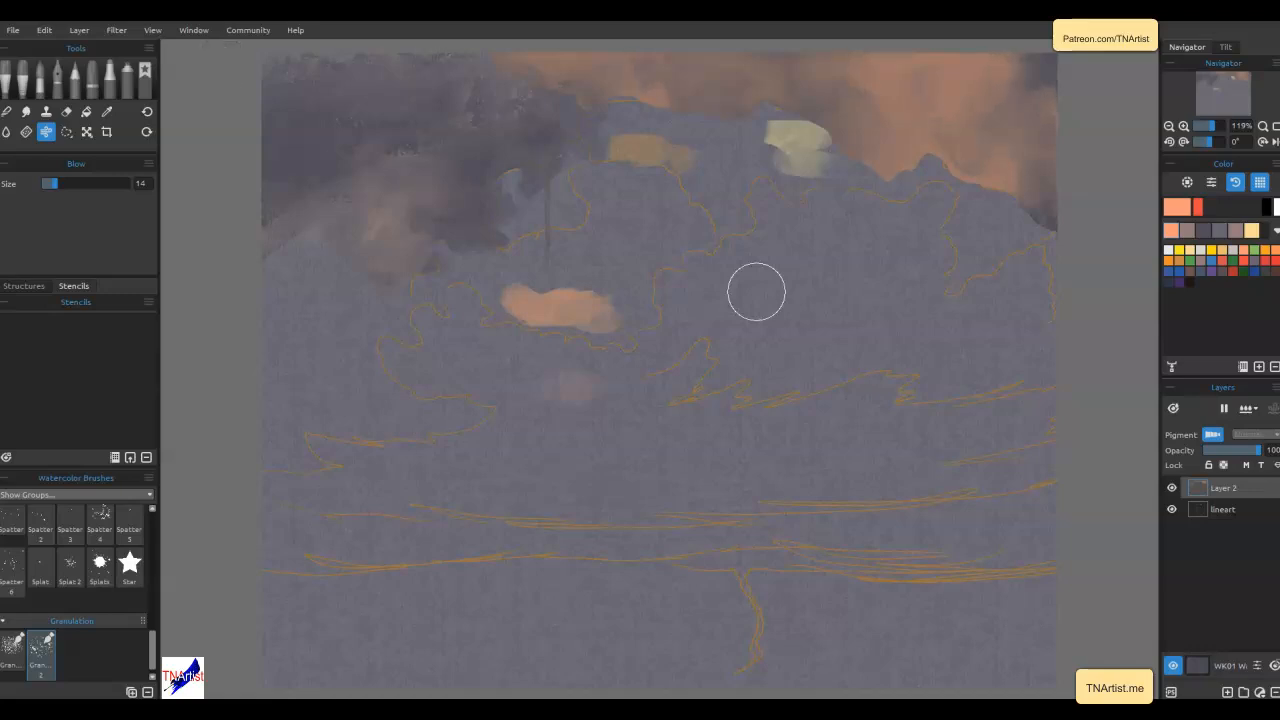
{"action": "left_click", "coordinate": [680, 501]}
Blend the peach sky's lower edge and far-right dark area with the Dry marker, working along the cloud outline
{"action": "left_click", "coordinate": [120, 84]}
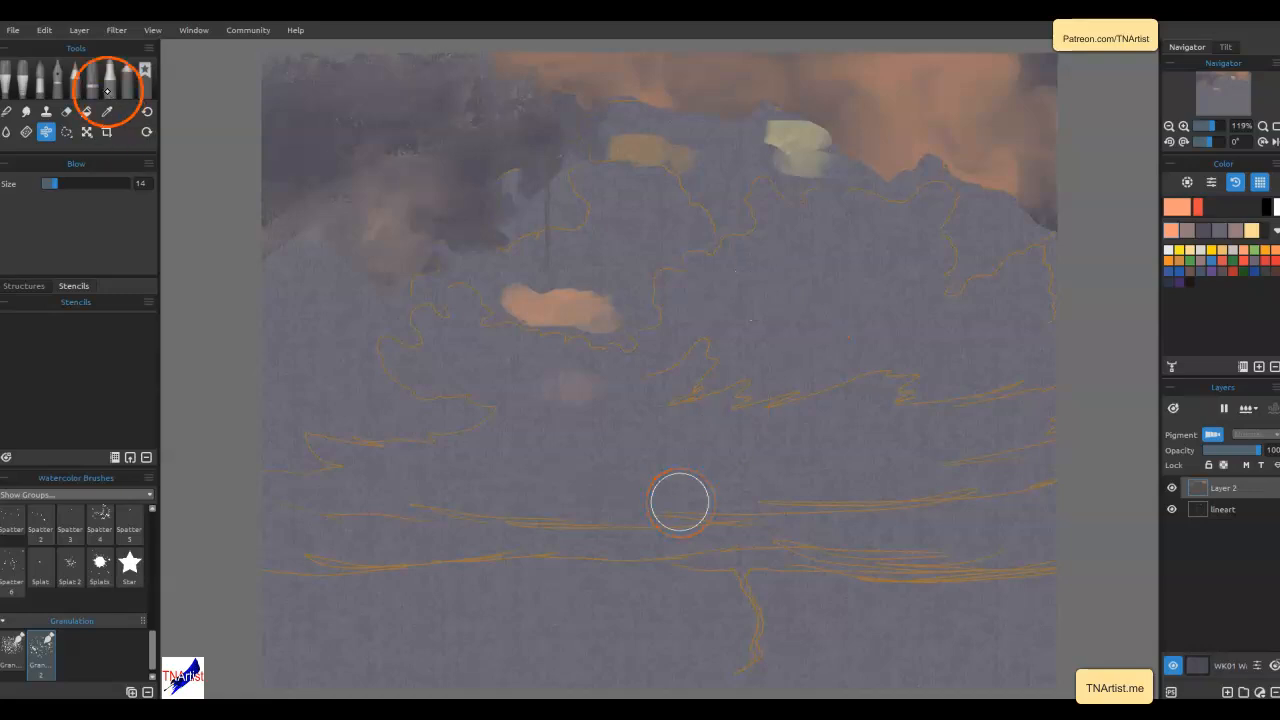
{"action": "left_click", "coordinate": [660, 112]}
{"action": "left_click_drag", "start_coordinate": [501, 58], "coordinate": [649, 104]}
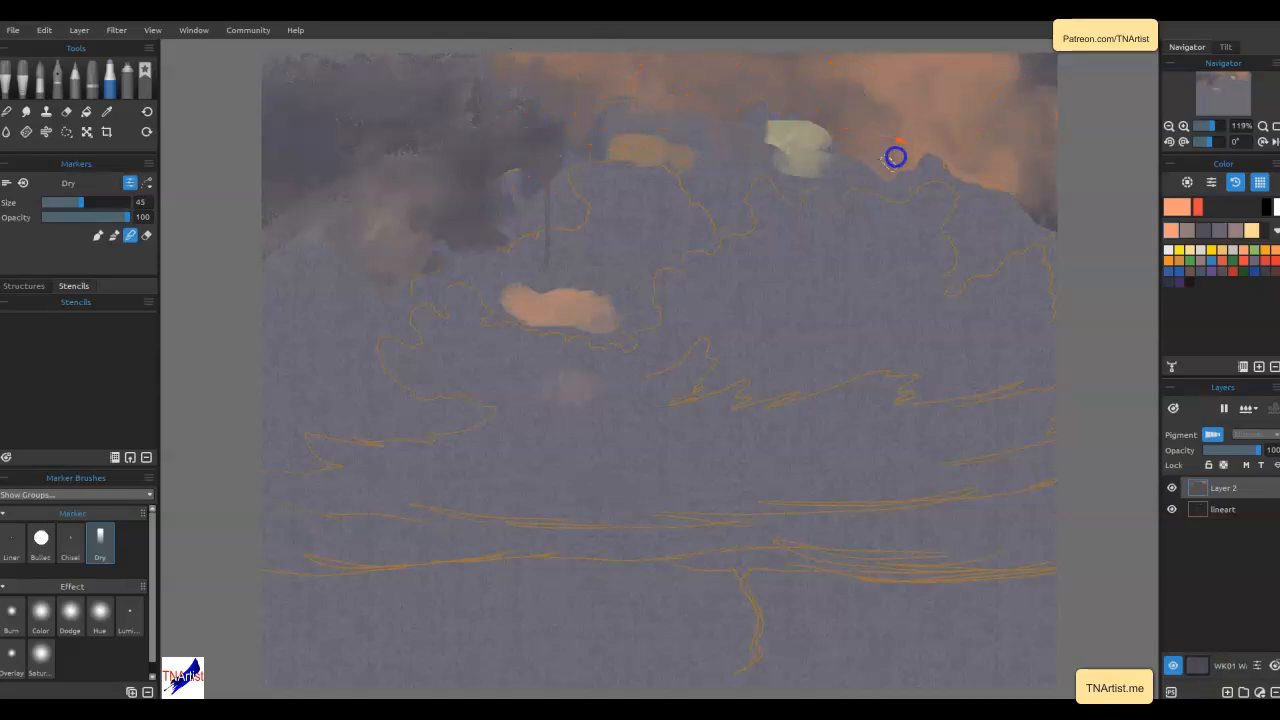
{"action": "left_click_drag", "start_coordinate": [1027, 67], "coordinate": [1015, 152]}
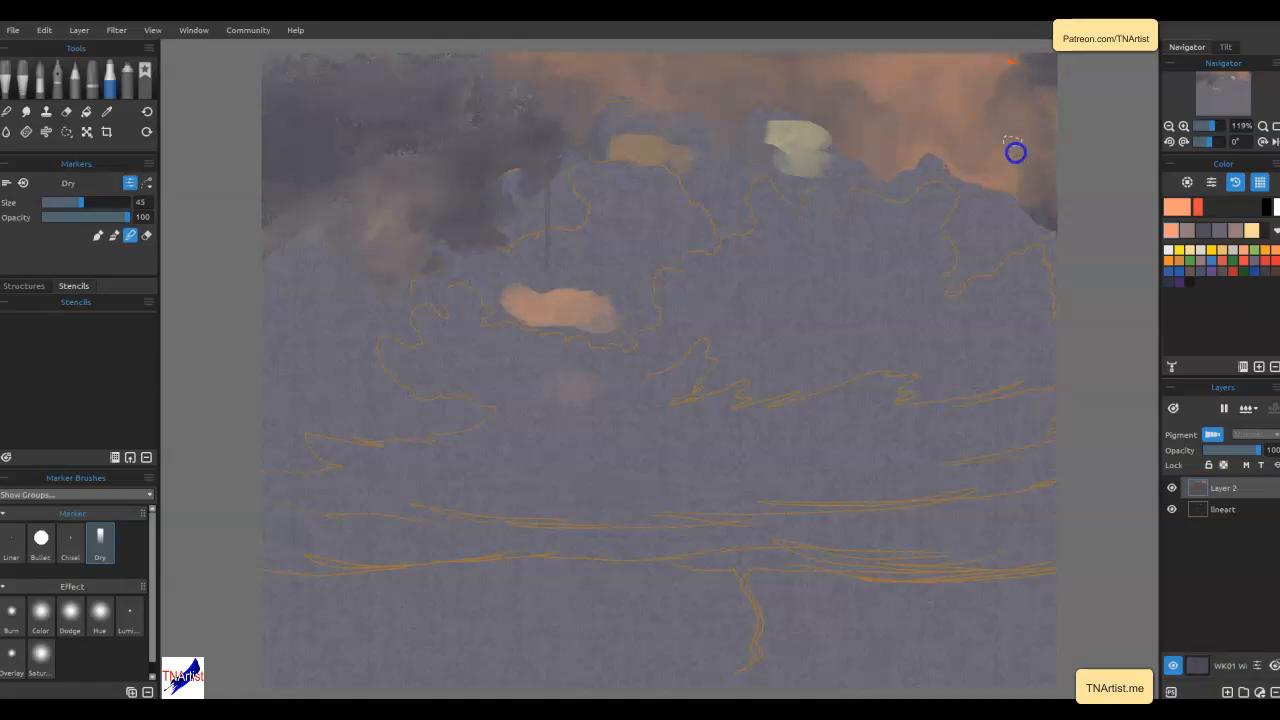
{"action": "left_click_drag", "start_coordinate": [992, 69], "coordinate": [975, 118]}
{"action": "mouse_move", "coordinate": [1059, 199]}
{"action": "left_mouse_down"}
{"action": "mouse_move", "coordinate": [1011, 197]}
{"action": "mouse_move", "coordinate": [1023, 188]}
{"action": "left_mouse_up"}
{"action": "mouse_move", "coordinate": [999, 225]}
{"action": "left_mouse_down"}
{"action": "mouse_move", "coordinate": [999, 170]}
{"action": "mouse_move", "coordinate": [1048, 187]}
{"action": "mouse_move", "coordinate": [1032, 195]}
{"action": "mouse_move", "coordinate": [940, 139]}
{"action": "mouse_move", "coordinate": [887, 177]}
{"action": "left_mouse_up"}
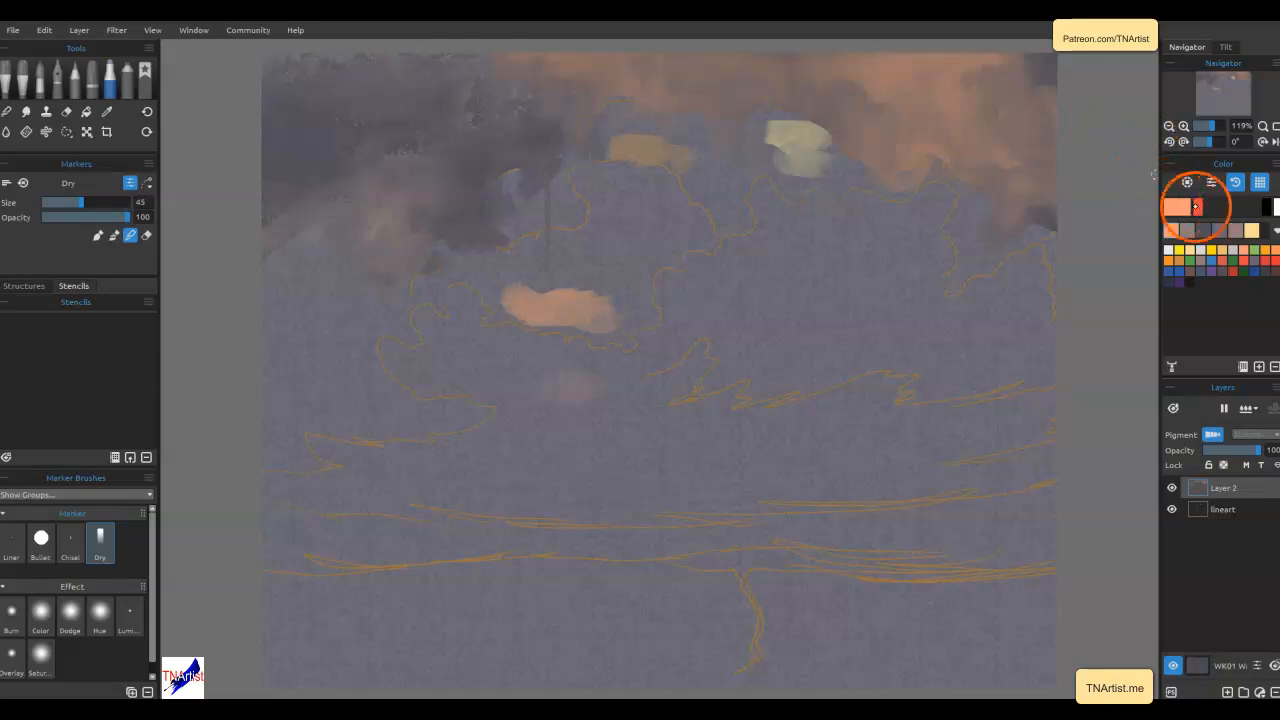
Paint small dark grey-purple cloud patches inside the peach sky near the right canvas edge with the Dry marker
{"action": "left_click", "coordinate": [1188, 231]}
{"action": "mouse_move", "coordinate": [1048, 118]}
{"action": "left_mouse_down"}
{"action": "mouse_move", "coordinate": [1032, 150]}
{"action": "mouse_move", "coordinate": [1041, 123]}
{"action": "mouse_move", "coordinate": [1018, 130]}
{"action": "mouse_move", "coordinate": [1009, 109]}
{"action": "mouse_move", "coordinate": [1009, 135]}
{"action": "mouse_move", "coordinate": [987, 163]}
{"action": "left_mouse_up"}
{"action": "left_click", "coordinate": [1208, 212]}
{"action": "mouse_move", "coordinate": [1050, 104]}
{"action": "left_mouse_down"}
{"action": "mouse_move", "coordinate": [1037, 129]}
{"action": "mouse_move", "coordinate": [1003, 106]}
{"action": "mouse_move", "coordinate": [975, 125]}
{"action": "left_mouse_up"}
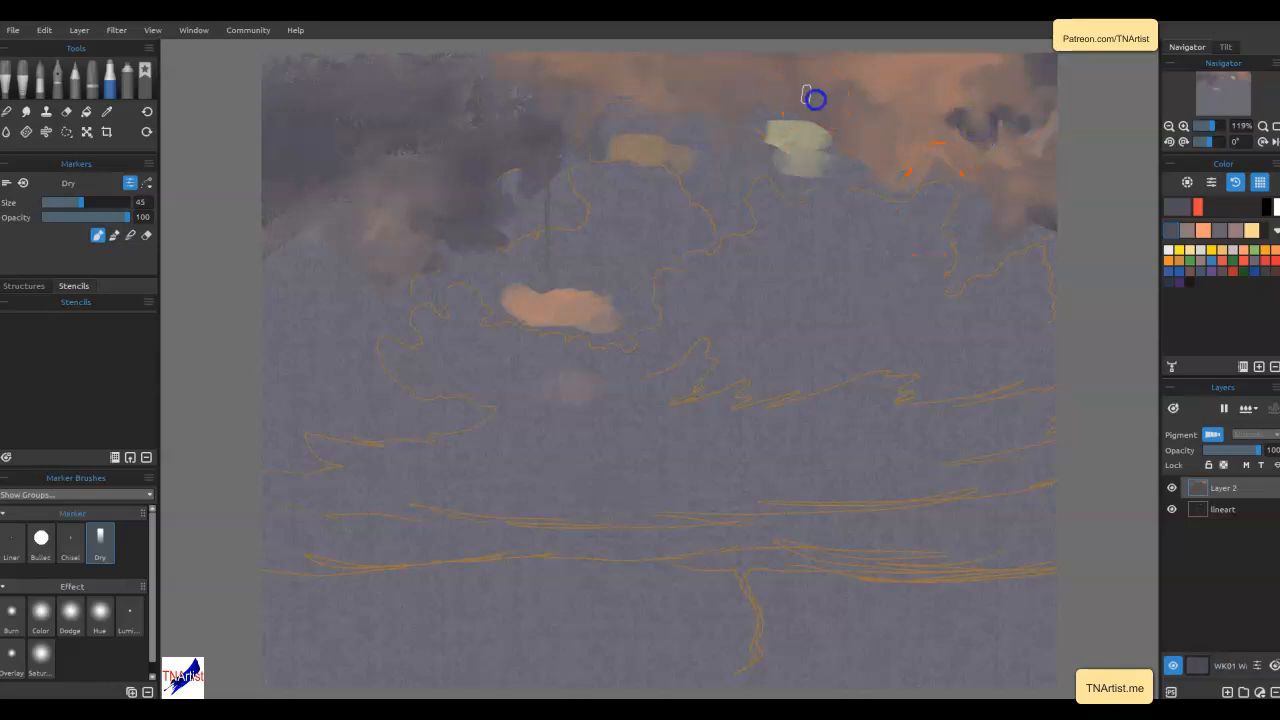
Blend the new dark patches into the peach sky and soften the sky's lower edge toward the upper middle
{"action": "left_click_drag", "start_coordinate": [442, 208], "coordinate": [451, 320]}
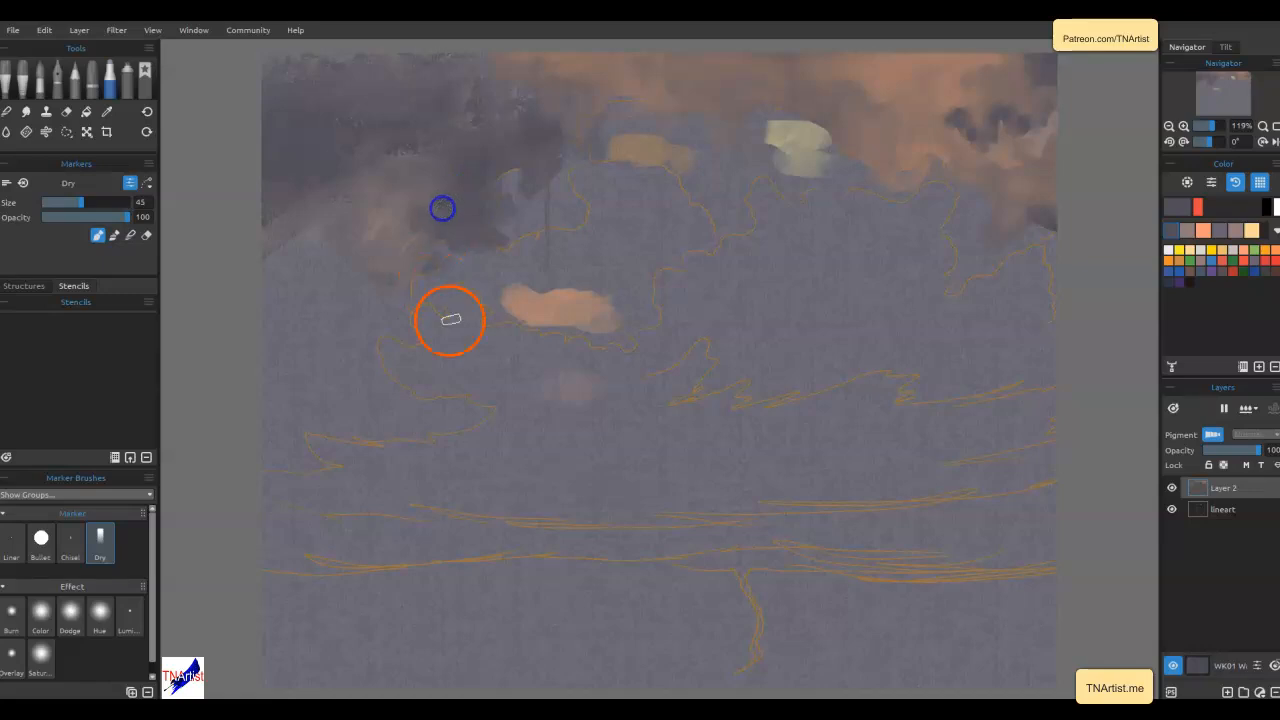
{"action": "mouse_move", "coordinate": [978, 123]}
{"action": "left_mouse_down"}
{"action": "mouse_move", "coordinate": [940, 127]}
{"action": "mouse_move", "coordinate": [981, 141]}
{"action": "mouse_move", "coordinate": [1005, 111]}
{"action": "mouse_move", "coordinate": [1051, 137]}
{"action": "left_mouse_up"}
{"action": "left_click_drag", "start_coordinate": [843, 126], "coordinate": [655, 95]}
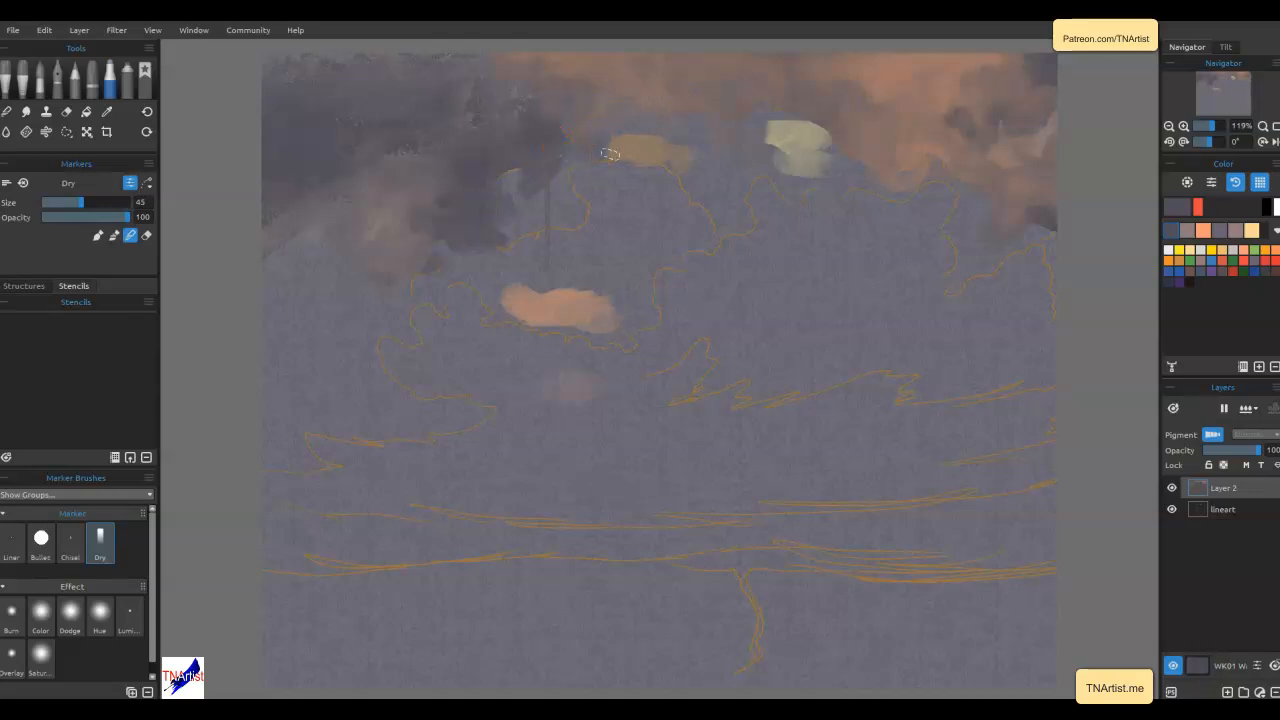
Paint dark grey-purple Dry marker strokes across the peach sky's upper middle and switch the marker to blending
{"action": "key", "text": "b"}
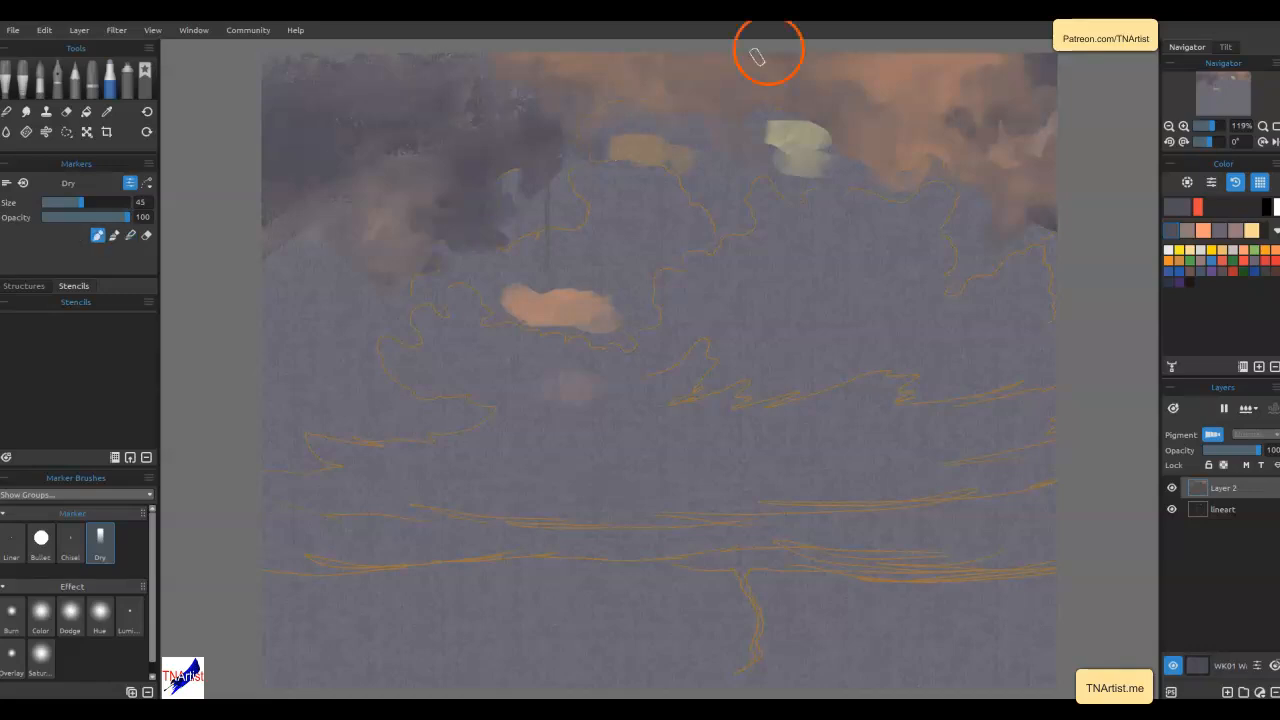
{"action": "mouse_move", "coordinate": [700, 77]}
{"action": "left_mouse_down"}
{"action": "mouse_move", "coordinate": [766, 106]}
{"action": "mouse_move", "coordinate": [712, 86]}
{"action": "mouse_move", "coordinate": [611, 83]}
{"action": "mouse_move", "coordinate": [731, 71]}
{"action": "mouse_move", "coordinate": [613, 84]}
{"action": "left_mouse_up"}
{"action": "key", "text": "n"}
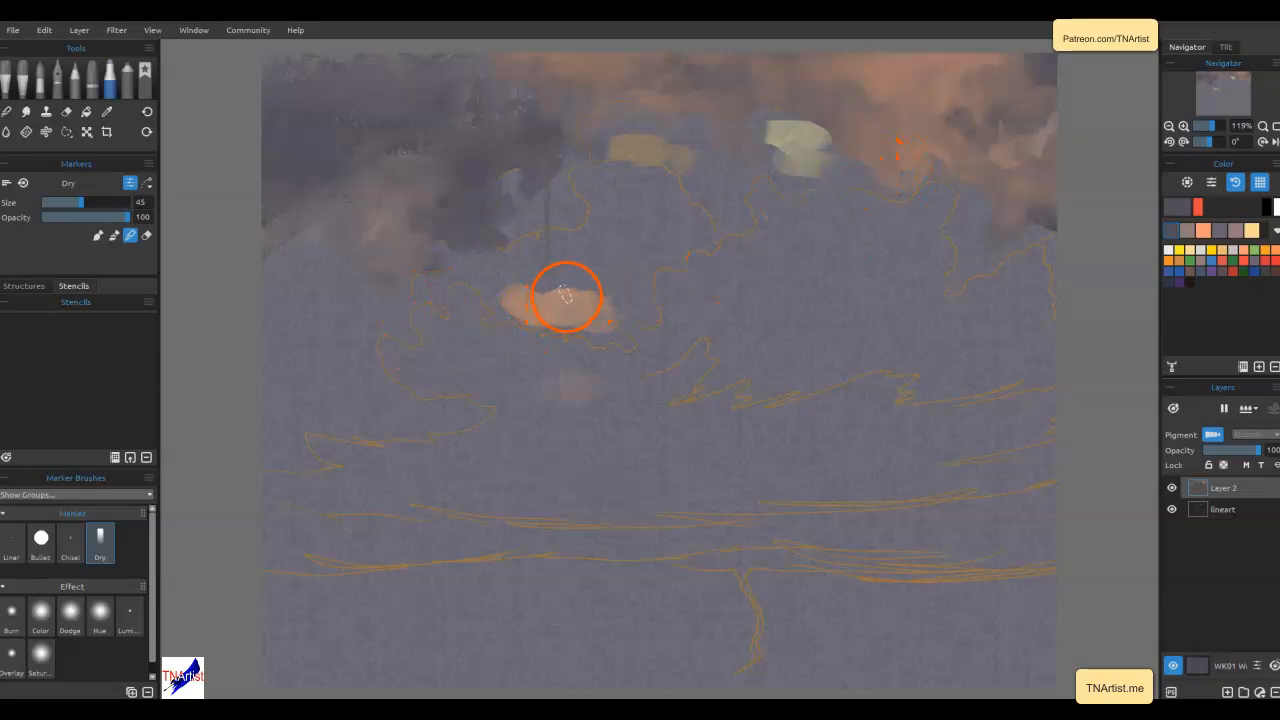
Sample peach from the central swatch and paint billowing cloud tops with the Bullet marker along the canvas's left edge, blending them
{"action": "left_click", "coordinate": [568, 296], "text": "alt"}
{"action": "left_click", "coordinate": [566, 296], "text": "alt"}
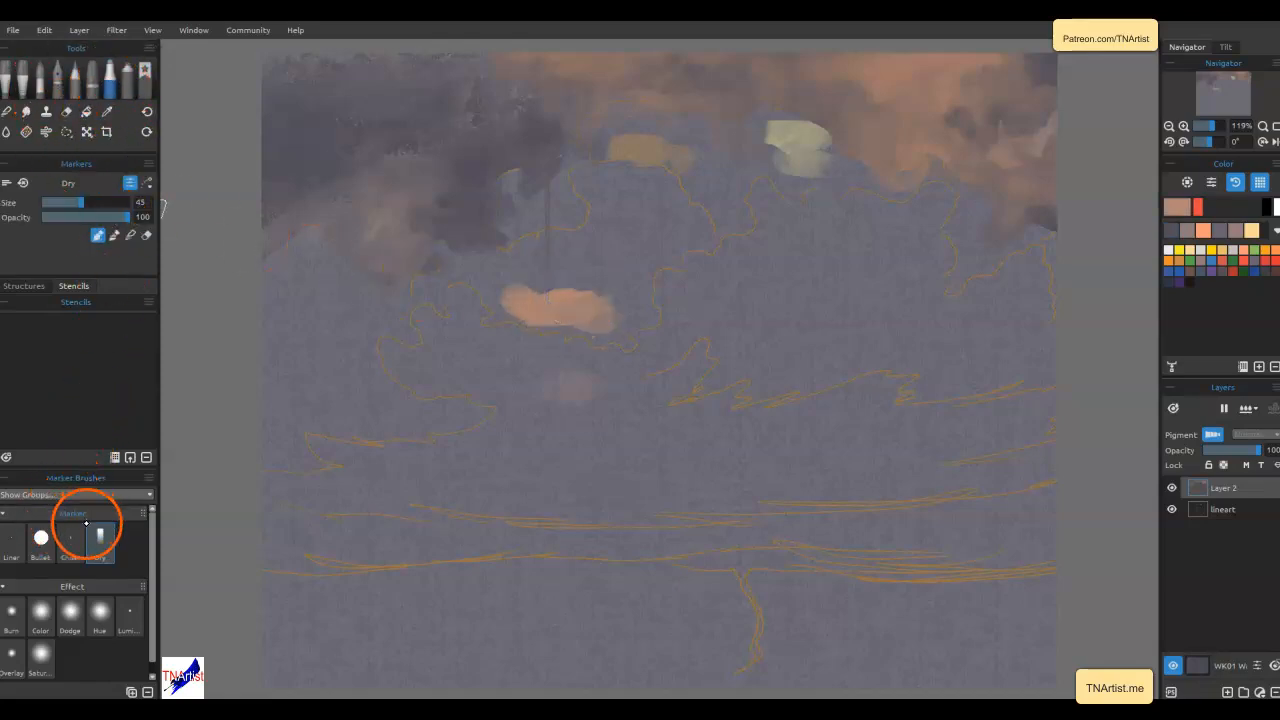
{"action": "left_click", "coordinate": [43, 532]}
{"action": "left_click", "coordinate": [432, 240]}
{"action": "left_click", "coordinate": [414, 258]}
{"action": "left_click", "coordinate": [411, 234]}
{"action": "mouse_move", "coordinate": [405, 240]}
{"action": "left_mouse_down"}
{"action": "mouse_move", "coordinate": [355, 235]}
{"action": "mouse_move", "coordinate": [327, 188]}
{"action": "mouse_move", "coordinate": [260, 263]}
{"action": "mouse_move", "coordinate": [313, 231]}
{"action": "mouse_move", "coordinate": [333, 243]}
{"action": "mouse_move", "coordinate": [341, 218]}
{"action": "mouse_move", "coordinate": [473, 339]}
{"action": "left_mouse_up"}
{"action": "key", "text": "m"}
{"action": "mouse_move", "coordinate": [326, 208]}
{"action": "left_mouse_down"}
{"action": "mouse_move", "coordinate": [301, 252]}
{"action": "mouse_move", "coordinate": [296, 240]}
{"action": "mouse_move", "coordinate": [259, 274]}
{"action": "mouse_move", "coordinate": [284, 251]}
{"action": "mouse_move", "coordinate": [290, 269]}
{"action": "mouse_move", "coordinate": [317, 236]}
{"action": "mouse_move", "coordinate": [312, 264]}
{"action": "mouse_move", "coordinate": [363, 226]}
{"action": "mouse_move", "coordinate": [396, 274]}
{"action": "mouse_move", "coordinate": [415, 236]}
{"action": "mouse_move", "coordinate": [424, 262]}
{"action": "mouse_move", "coordinate": [440, 248]}
{"action": "mouse_move", "coordinate": [404, 277]}
{"action": "mouse_move", "coordinate": [438, 253]}
{"action": "mouse_move", "coordinate": [448, 261]}
{"action": "mouse_move", "coordinate": [385, 243]}
{"action": "mouse_move", "coordinate": [375, 208]}
{"action": "mouse_move", "coordinate": [368, 233]}
{"action": "mouse_move", "coordinate": [352, 211]}
{"action": "mouse_move", "coordinate": [317, 217]}
{"action": "mouse_move", "coordinate": [256, 269]}
{"action": "left_mouse_up"}
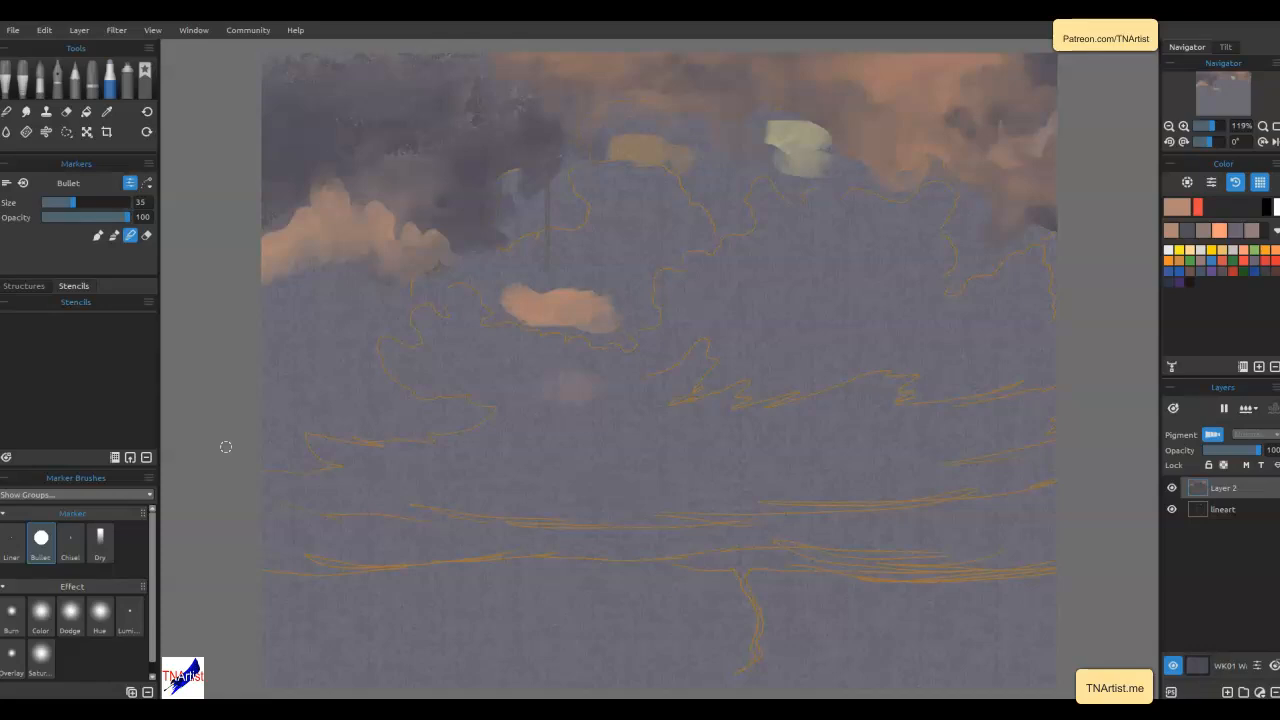
Extend the left peach cloud downward to the line art beneath it and blend its body with the Bullet marker
{"action": "left_click", "coordinate": [335, 244]}
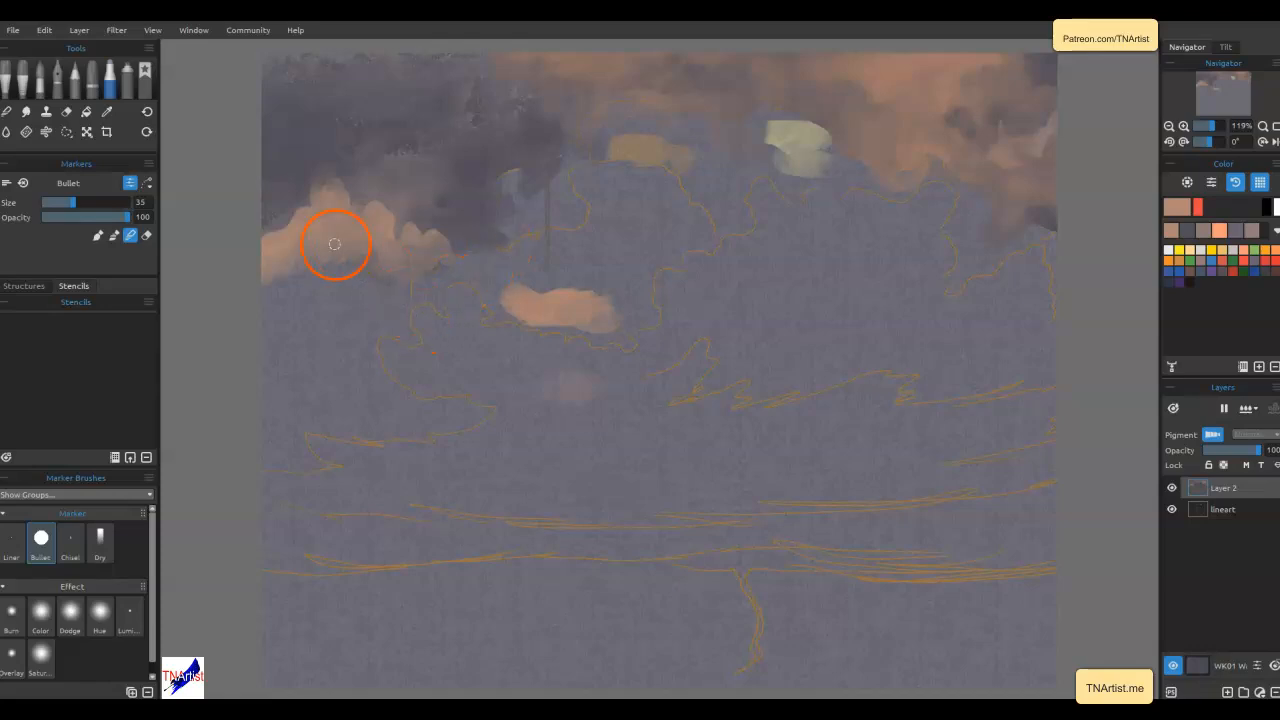
{"action": "mouse_move", "coordinate": [339, 315]}
{"action": "left_mouse_down"}
{"action": "mouse_move", "coordinate": [411, 297]}
{"action": "mouse_move", "coordinate": [412, 317]}
{"action": "mouse_move", "coordinate": [394, 326]}
{"action": "mouse_move", "coordinate": [351, 326]}
{"action": "left_mouse_up"}
{"action": "key", "text": "b"}
{"action": "mouse_move", "coordinate": [272, 290]}
{"action": "left_mouse_down"}
{"action": "mouse_move", "coordinate": [327, 287]}
{"action": "mouse_move", "coordinate": [338, 254]}
{"action": "mouse_move", "coordinate": [352, 290]}
{"action": "mouse_move", "coordinate": [376, 305]}
{"action": "mouse_move", "coordinate": [393, 266]}
{"action": "mouse_move", "coordinate": [416, 342]}
{"action": "mouse_move", "coordinate": [390, 321]}
{"action": "mouse_move", "coordinate": [375, 341]}
{"action": "mouse_move", "coordinate": [380, 393]}
{"action": "mouse_move", "coordinate": [292, 363]}
{"action": "mouse_move", "coordinate": [281, 398]}
{"action": "mouse_move", "coordinate": [249, 418]}
{"action": "mouse_move", "coordinate": [313, 367]}
{"action": "mouse_move", "coordinate": [268, 313]}
{"action": "mouse_move", "coordinate": [277, 295]}
{"action": "mouse_move", "coordinate": [293, 303]}
{"action": "mouse_move", "coordinate": [317, 288]}
{"action": "mouse_move", "coordinate": [346, 351]}
{"action": "mouse_move", "coordinate": [380, 308]}
{"action": "mouse_move", "coordinate": [423, 310]}
{"action": "mouse_move", "coordinate": [424, 331]}
{"action": "mouse_move", "coordinate": [394, 269]}
{"action": "mouse_move", "coordinate": [364, 296]}
{"action": "mouse_move", "coordinate": [340, 255]}
{"action": "mouse_move", "coordinate": [329, 268]}
{"action": "mouse_move", "coordinate": [322, 256]}
{"action": "mouse_move", "coordinate": [353, 275]}
{"action": "mouse_move", "coordinate": [332, 298]}
{"action": "mouse_move", "coordinate": [350, 316]}
{"action": "mouse_move", "coordinate": [367, 272]}
{"action": "mouse_move", "coordinate": [298, 289]}
{"action": "mouse_move", "coordinate": [294, 269]}
{"action": "mouse_move", "coordinate": [266, 300]}
{"action": "mouse_move", "coordinate": [274, 329]}
{"action": "mouse_move", "coordinate": [314, 272]}
{"action": "mouse_move", "coordinate": [303, 351]}
{"action": "mouse_move", "coordinate": [349, 374]}
{"action": "mouse_move", "coordinate": [280, 380]}
{"action": "mouse_move", "coordinate": [279, 431]}
{"action": "mouse_move", "coordinate": [271, 417]}
{"action": "mouse_move", "coordinate": [372, 376]}
{"action": "mouse_move", "coordinate": [435, 281]}
{"action": "mouse_move", "coordinate": [406, 263]}
{"action": "mouse_move", "coordinate": [460, 280]}
{"action": "mouse_move", "coordinate": [380, 372]}
{"action": "mouse_move", "coordinate": [303, 366]}
{"action": "mouse_move", "coordinate": [261, 405]}
{"action": "left_mouse_up"}
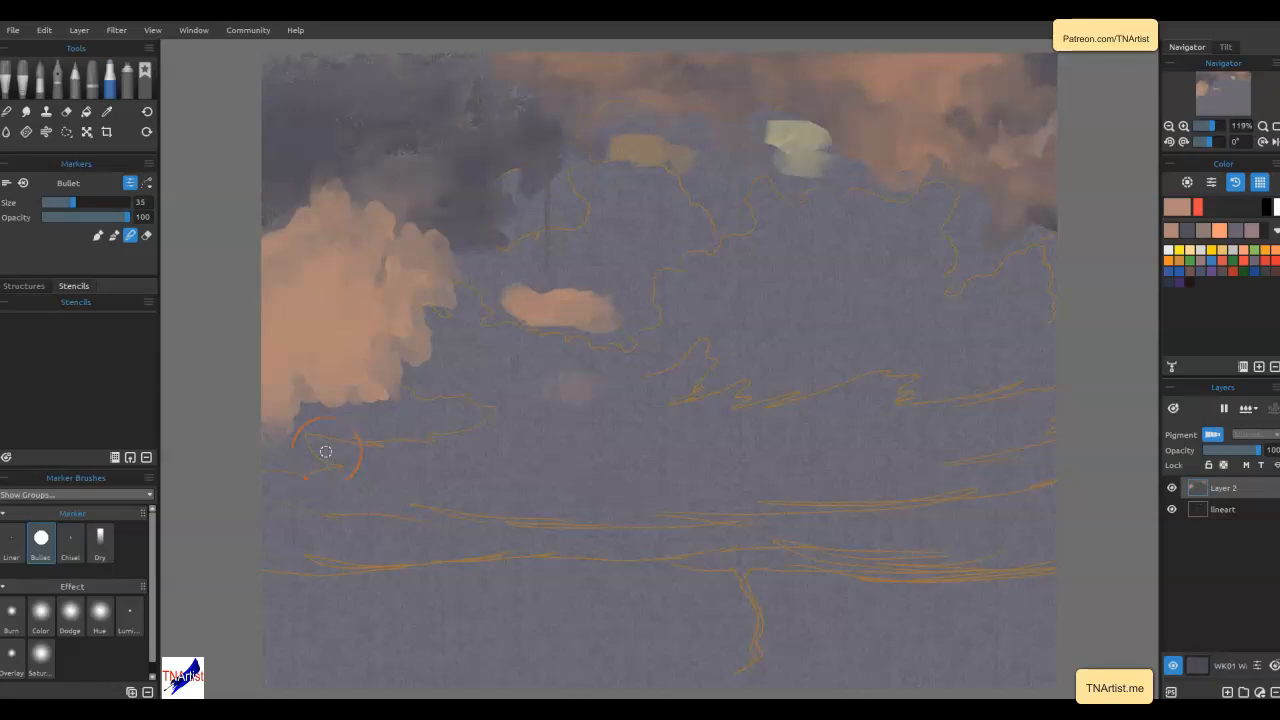
Dab orange into the middle of the left cloud and blend it into a soft glow with the Dry marker
{"action": "left_click", "coordinate": [1174, 261]}
{"action": "mouse_move", "coordinate": [300, 318]}
{"action": "left_mouse_down"}
{"action": "mouse_move", "coordinate": [306, 343]}
{"action": "mouse_move", "coordinate": [300, 329]}
{"action": "mouse_move", "coordinate": [334, 345]}
{"action": "left_mouse_up"}
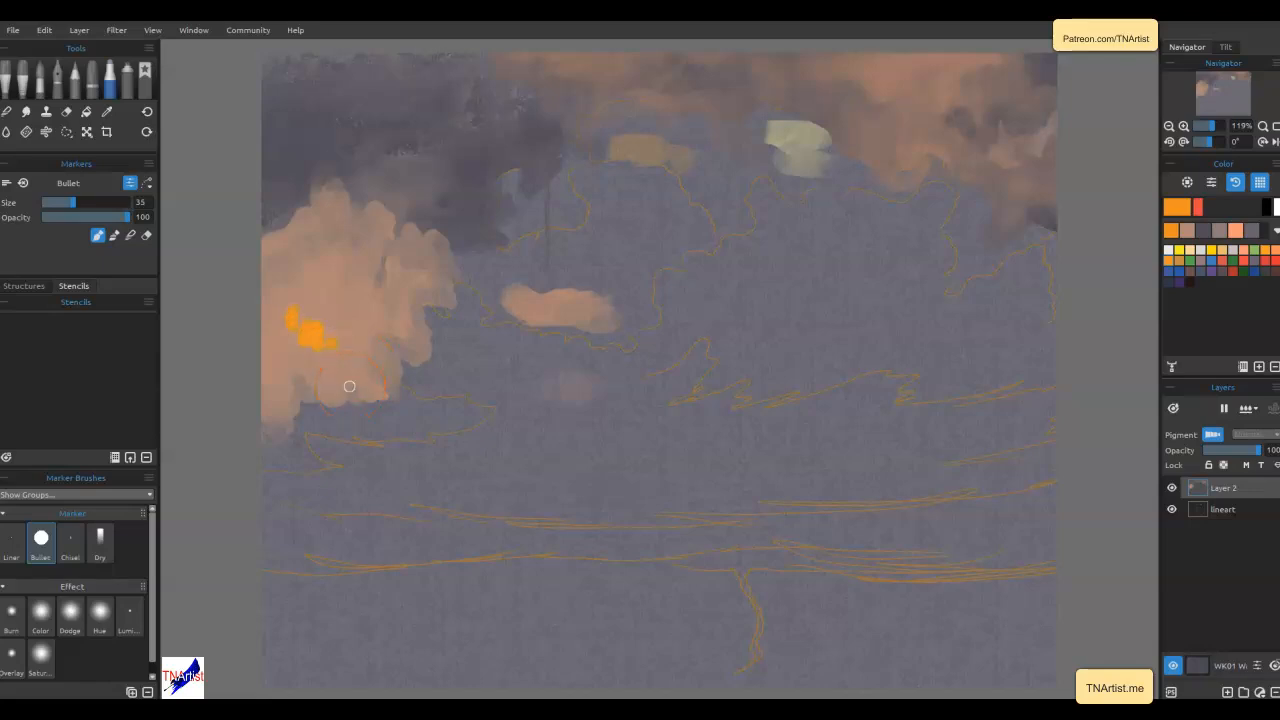
{"action": "left_click", "coordinate": [101, 546]}
{"action": "left_click", "coordinate": [130, 235]}
{"action": "mouse_move", "coordinate": [366, 320]}
{"action": "left_mouse_down"}
{"action": "mouse_move", "coordinate": [313, 329]}
{"action": "mouse_move", "coordinate": [333, 349]}
{"action": "mouse_move", "coordinate": [317, 322]}
{"action": "mouse_move", "coordinate": [326, 350]}
{"action": "mouse_move", "coordinate": [358, 312]}
{"action": "mouse_move", "coordinate": [312, 344]}
{"action": "mouse_move", "coordinate": [292, 314]}
{"action": "mouse_move", "coordinate": [338, 336]}
{"action": "left_mouse_up"}
{"action": "left_click", "coordinate": [333, 336]}
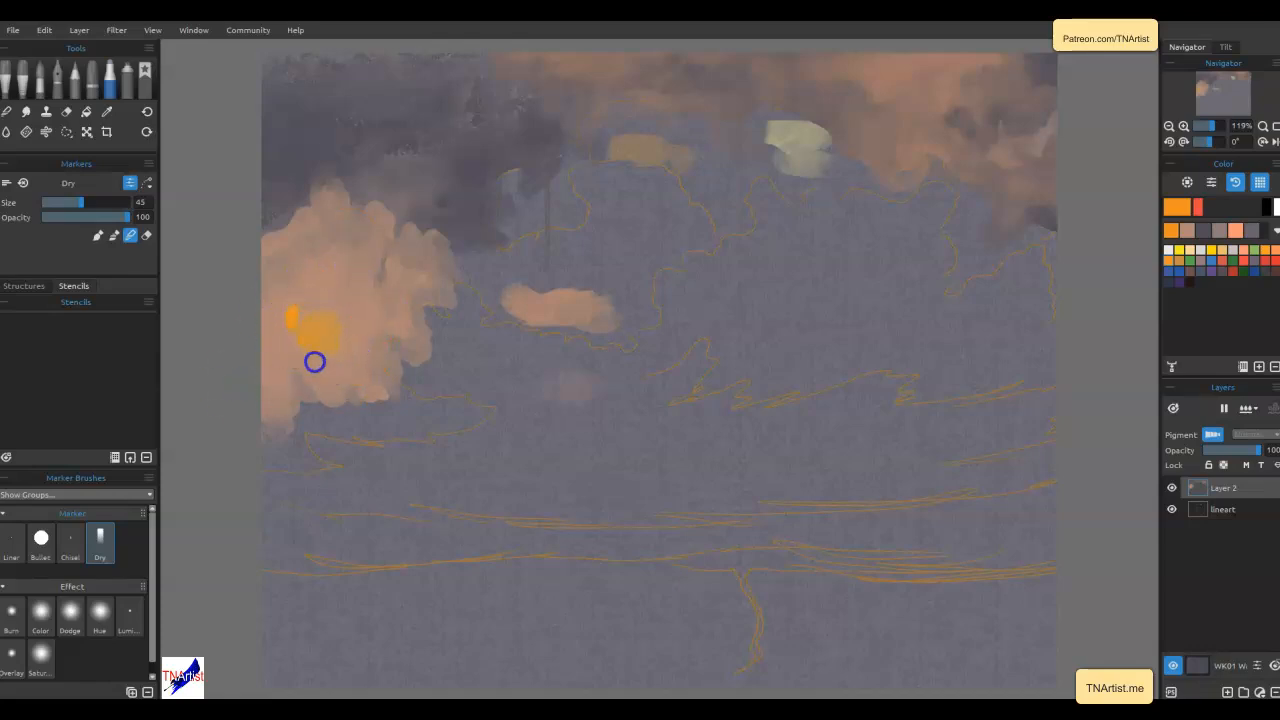
{"action": "mouse_move", "coordinate": [328, 397]}
{"action": "left_mouse_down"}
{"action": "mouse_move", "coordinate": [278, 423]}
{"action": "mouse_move", "coordinate": [279, 390]}
{"action": "left_mouse_up"}
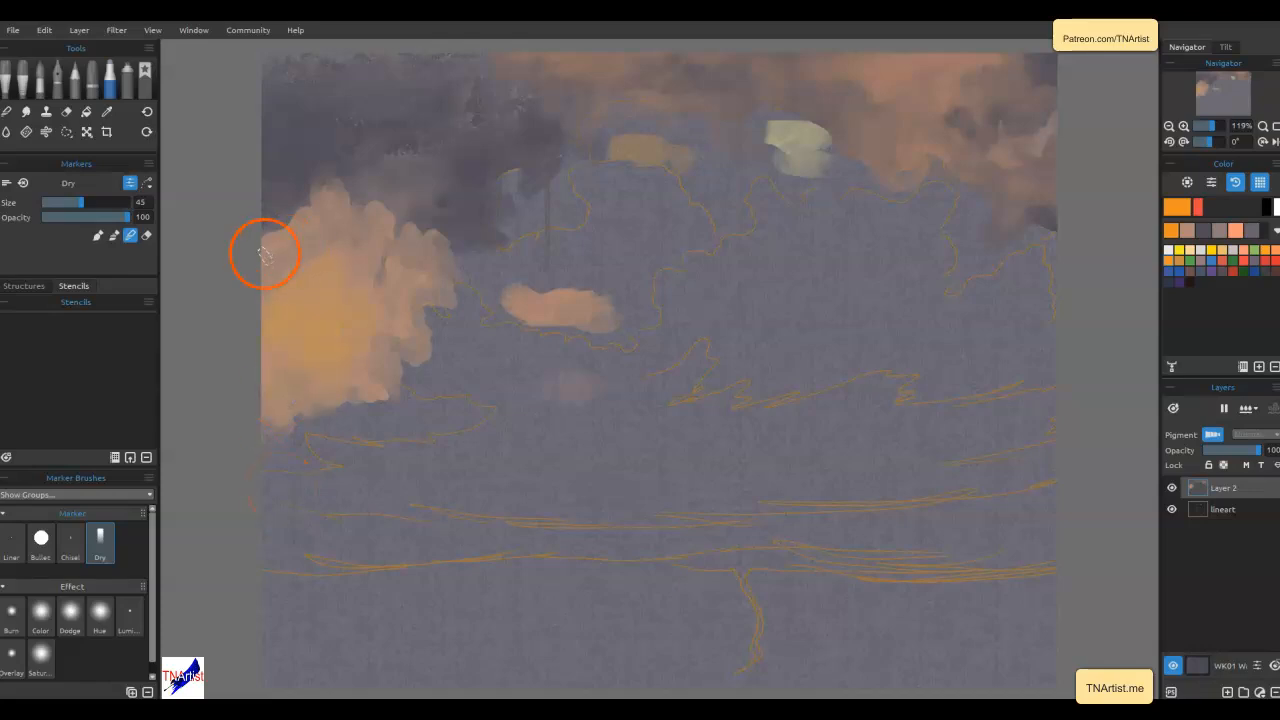
{"action": "mouse_move", "coordinate": [272, 237]}
{"action": "left_mouse_down"}
{"action": "mouse_move", "coordinate": [314, 209]}
{"action": "mouse_move", "coordinate": [305, 199]}
{"action": "mouse_move", "coordinate": [280, 250]}
{"action": "mouse_move", "coordinate": [320, 234]}
{"action": "left_mouse_up"}
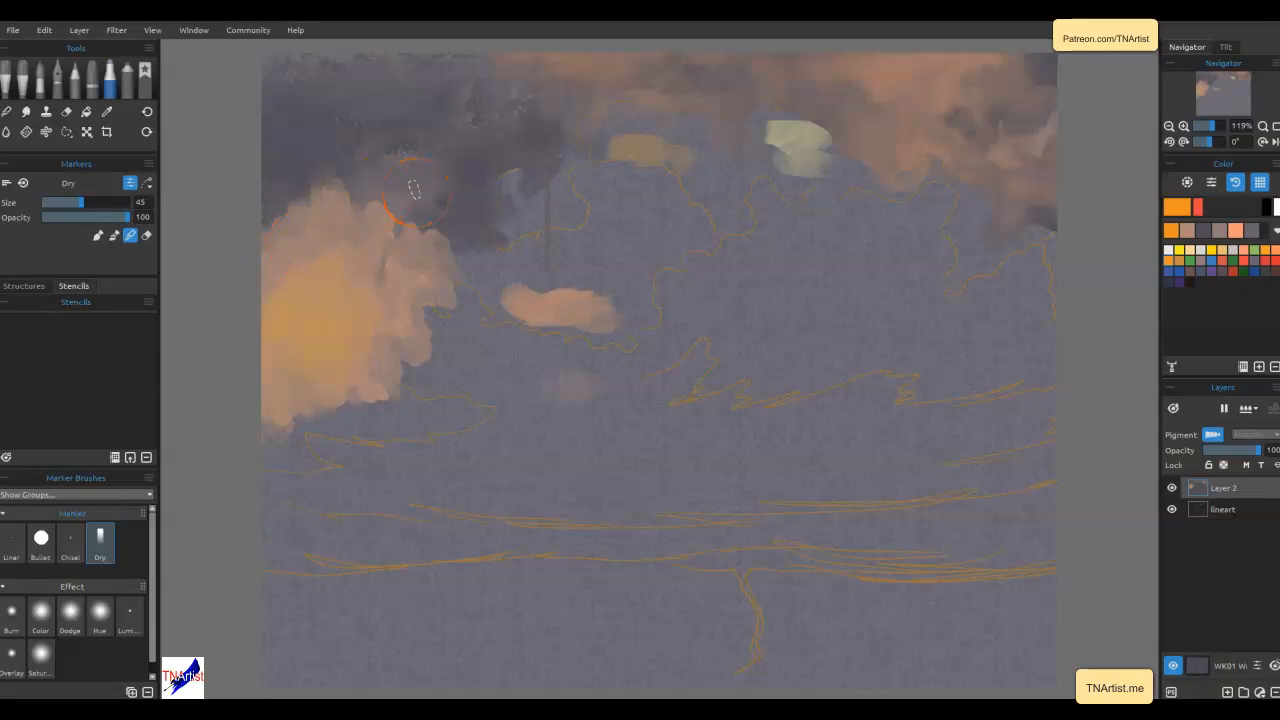
Add brighter peach Dry marker strokes to the left cloud's lower and right edges and blend them into its body
{"action": "left_click", "coordinate": [1225, 233]}
{"action": "left_click", "coordinate": [1234, 231]}
{"action": "left_click_drag", "start_coordinate": [352, 410], "coordinate": [408, 430]}
{"action": "mouse_move", "coordinate": [330, 417]}
{"action": "left_mouse_down"}
{"action": "mouse_move", "coordinate": [294, 441]}
{"action": "mouse_move", "coordinate": [291, 460]}
{"action": "mouse_move", "coordinate": [276, 457]}
{"action": "mouse_move", "coordinate": [298, 428]}
{"action": "mouse_move", "coordinate": [343, 414]}
{"action": "mouse_move", "coordinate": [360, 375]}
{"action": "mouse_move", "coordinate": [384, 385]}
{"action": "mouse_move", "coordinate": [429, 351]}
{"action": "mouse_move", "coordinate": [422, 335]}
{"action": "mouse_move", "coordinate": [466, 308]}
{"action": "left_mouse_up"}
{"action": "key", "text": "b"}
{"action": "mouse_move", "coordinate": [391, 348]}
{"action": "left_mouse_down"}
{"action": "mouse_move", "coordinate": [429, 340]}
{"action": "mouse_move", "coordinate": [418, 311]}
{"action": "mouse_move", "coordinate": [461, 295]}
{"action": "mouse_move", "coordinate": [465, 320]}
{"action": "mouse_move", "coordinate": [454, 310]}
{"action": "mouse_move", "coordinate": [446, 350]}
{"action": "mouse_move", "coordinate": [375, 368]}
{"action": "mouse_move", "coordinate": [366, 357]}
{"action": "mouse_move", "coordinate": [372, 378]}
{"action": "mouse_move", "coordinate": [365, 367]}
{"action": "mouse_move", "coordinate": [351, 388]}
{"action": "mouse_move", "coordinate": [361, 393]}
{"action": "mouse_move", "coordinate": [329, 383]}
{"action": "mouse_move", "coordinate": [407, 396]}
{"action": "mouse_move", "coordinate": [379, 391]}
{"action": "mouse_move", "coordinate": [278, 424]}
{"action": "mouse_move", "coordinate": [300, 471]}
{"action": "mouse_move", "coordinate": [276, 442]}
{"action": "mouse_move", "coordinate": [334, 420]}
{"action": "mouse_move", "coordinate": [405, 432]}
{"action": "mouse_move", "coordinate": [424, 420]}
{"action": "mouse_move", "coordinate": [343, 428]}
{"action": "mouse_move", "coordinate": [430, 423]}
{"action": "left_mouse_up"}
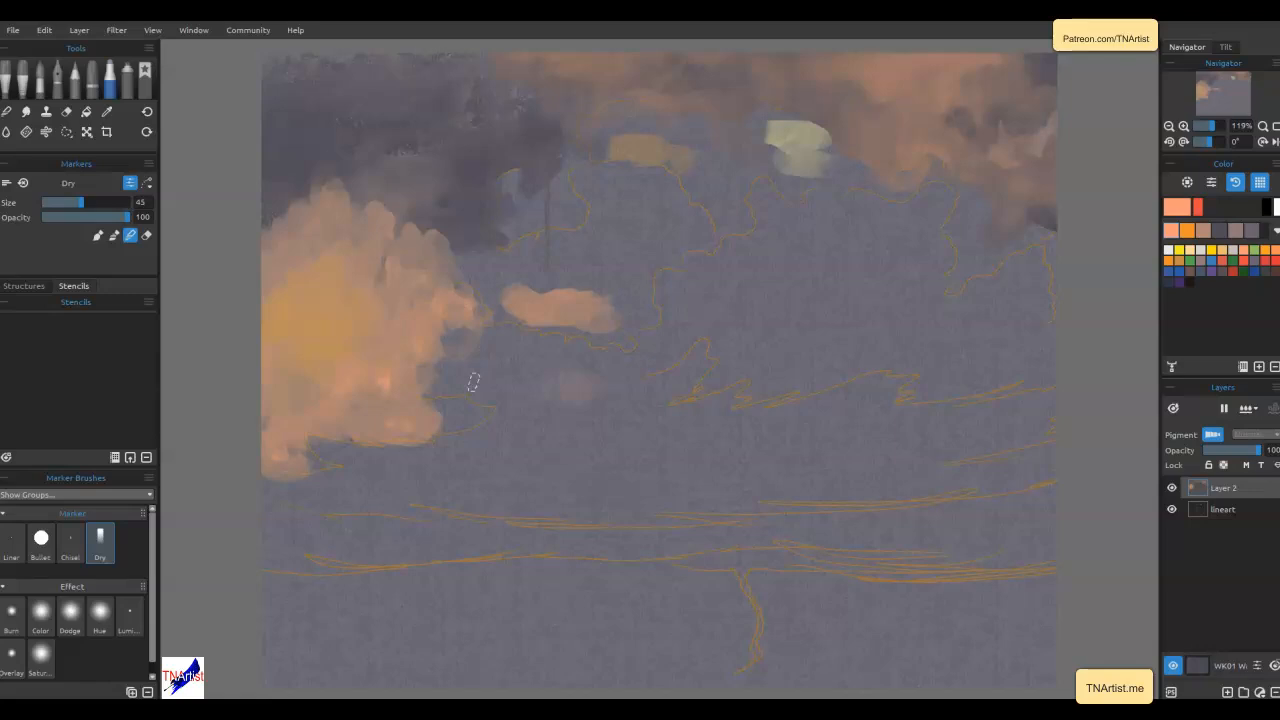
Sample peach from the left cloud and paint the large central cloud's upper outline across to the right canvas edge
{"action": "key", "text": "alt"}
{"action": "left_click", "coordinate": [380, 386], "text": "alt"}
{"action": "left_click", "coordinate": [386, 384], "text": "alt"}
{"action": "mouse_move", "coordinate": [990, 285]}
{"action": "left_mouse_down"}
{"action": "mouse_move", "coordinate": [1060, 308]}
{"action": "mouse_move", "coordinate": [1066, 271]}
{"action": "mouse_move", "coordinate": [1043, 276]}
{"action": "mouse_move", "coordinate": [1051, 225]}
{"action": "mouse_move", "coordinate": [993, 262]}
{"action": "mouse_move", "coordinate": [1004, 264]}
{"action": "mouse_move", "coordinate": [974, 241]}
{"action": "mouse_move", "coordinate": [981, 205]}
{"action": "mouse_move", "coordinate": [962, 163]}
{"action": "mouse_move", "coordinate": [930, 199]}
{"action": "mouse_move", "coordinate": [927, 175]}
{"action": "mouse_move", "coordinate": [896, 207]}
{"action": "mouse_move", "coordinate": [876, 174]}
{"action": "mouse_move", "coordinate": [846, 180]}
{"action": "mouse_move", "coordinate": [834, 204]}
{"action": "mouse_move", "coordinate": [818, 131]}
{"action": "mouse_move", "coordinate": [786, 150]}
{"action": "mouse_move", "coordinate": [767, 116]}
{"action": "mouse_move", "coordinate": [722, 134]}
{"action": "mouse_move", "coordinate": [639, 94]}
{"action": "mouse_move", "coordinate": [636, 136]}
{"action": "mouse_move", "coordinate": [633, 86]}
{"action": "mouse_move", "coordinate": [577, 126]}
{"action": "mouse_move", "coordinate": [588, 169]}
{"action": "mouse_move", "coordinate": [530, 168]}
{"action": "mouse_move", "coordinate": [520, 194]}
{"action": "mouse_move", "coordinate": [491, 205]}
{"action": "mouse_move", "coordinate": [500, 261]}
{"action": "mouse_move", "coordinate": [463, 294]}
{"action": "left_mouse_up"}
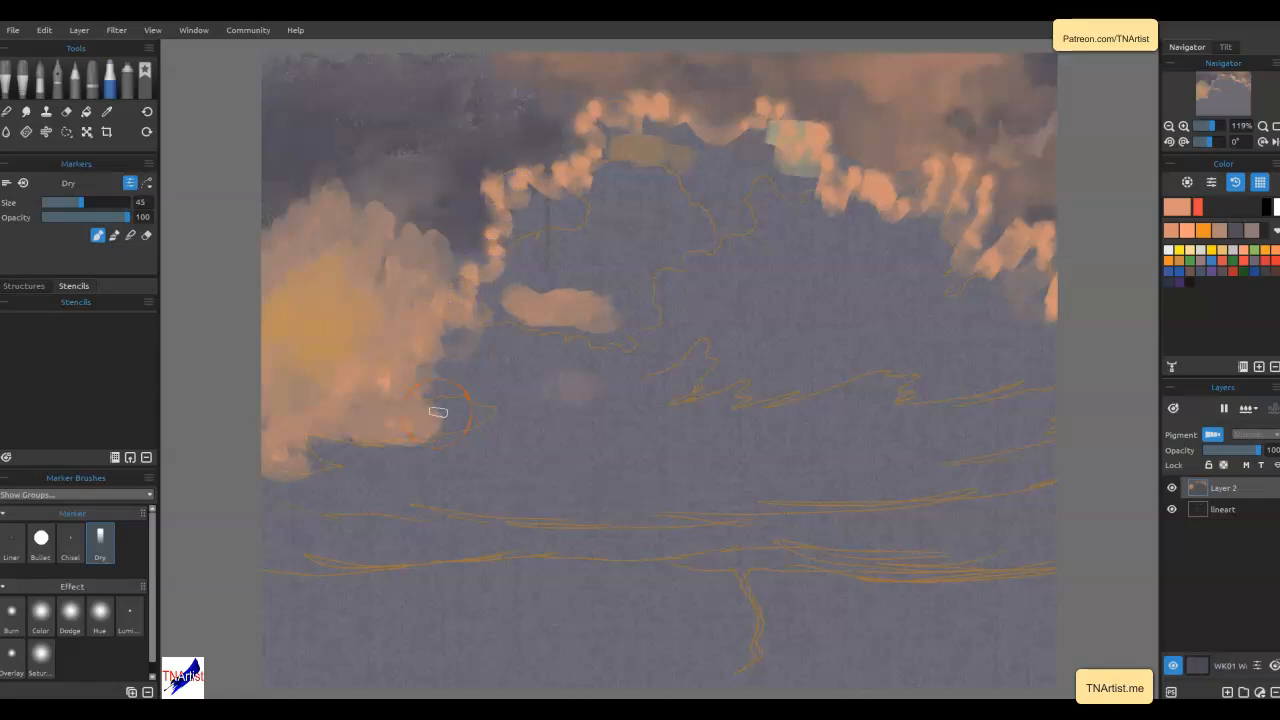
Fill the large cloud with peach strokes and blend its body with the Dry marker at size 100
{"action": "mouse_move", "coordinate": [486, 329]}
{"action": "left_mouse_down"}
{"action": "mouse_move", "coordinate": [532, 343]}
{"action": "mouse_move", "coordinate": [547, 375]}
{"action": "mouse_move", "coordinate": [609, 356]}
{"action": "mouse_move", "coordinate": [1001, 358]}
{"action": "mouse_move", "coordinate": [1062, 336]}
{"action": "mouse_move", "coordinate": [1076, 296]}
{"action": "mouse_move", "coordinate": [1034, 361]}
{"action": "mouse_move", "coordinate": [1019, 292]}
{"action": "mouse_move", "coordinate": [975, 272]}
{"action": "mouse_move", "coordinate": [954, 243]}
{"action": "mouse_move", "coordinate": [888, 236]}
{"action": "mouse_move", "coordinate": [941, 208]}
{"action": "mouse_move", "coordinate": [836, 289]}
{"action": "mouse_move", "coordinate": [862, 218]}
{"action": "mouse_move", "coordinate": [808, 162]}
{"action": "mouse_move", "coordinate": [819, 142]}
{"action": "mouse_move", "coordinate": [766, 122]}
{"action": "mouse_move", "coordinate": [740, 206]}
{"action": "mouse_move", "coordinate": [694, 173]}
{"action": "mouse_move", "coordinate": [651, 211]}
{"action": "mouse_move", "coordinate": [532, 195]}
{"action": "mouse_move", "coordinate": [503, 266]}
{"action": "mouse_move", "coordinate": [516, 332]}
{"action": "mouse_move", "coordinate": [637, 306]}
{"action": "mouse_move", "coordinate": [651, 355]}
{"action": "mouse_move", "coordinate": [837, 328]}
{"action": "mouse_move", "coordinate": [828, 266]}
{"action": "mouse_move", "coordinate": [789, 215]}
{"action": "mouse_move", "coordinate": [731, 196]}
{"action": "mouse_move", "coordinate": [560, 220]}
{"action": "mouse_move", "coordinate": [772, 290]}
{"action": "left_mouse_up"}
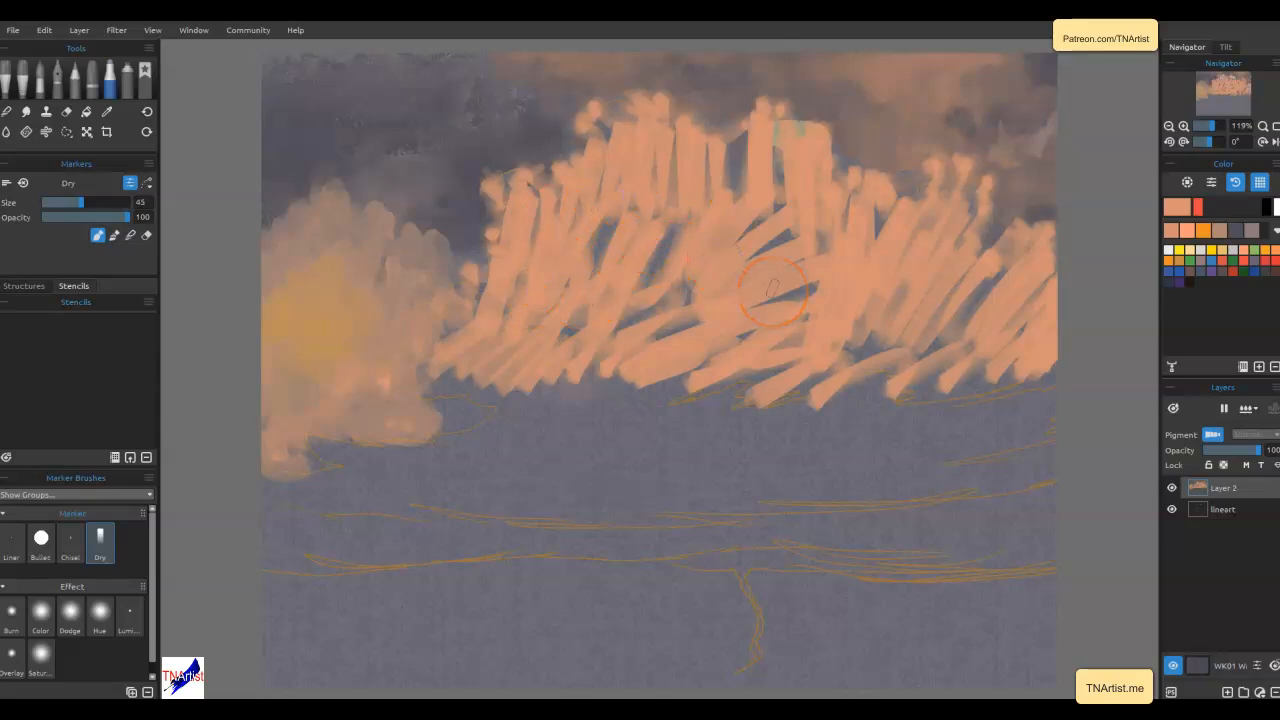
{"action": "key", "text": "]"}
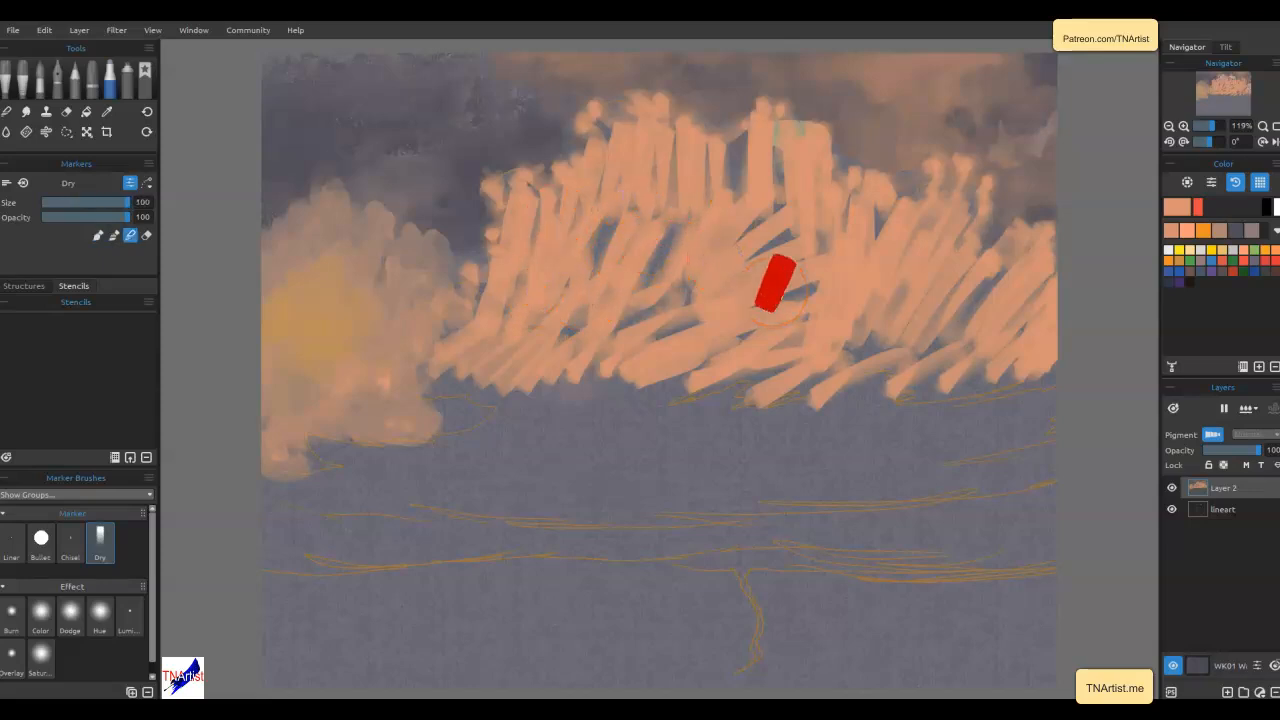
{"action": "mouse_move", "coordinate": [783, 266]}
{"action": "left_mouse_down"}
{"action": "mouse_move", "coordinate": [792, 303]}
{"action": "mouse_move", "coordinate": [880, 295]}
{"action": "mouse_move", "coordinate": [852, 300]}
{"action": "mouse_move", "coordinate": [925, 352]}
{"action": "mouse_move", "coordinate": [987, 305]}
{"action": "mouse_move", "coordinate": [1001, 267]}
{"action": "mouse_move", "coordinate": [1034, 297]}
{"action": "mouse_move", "coordinate": [855, 347]}
{"action": "mouse_move", "coordinate": [876, 295]}
{"action": "mouse_move", "coordinate": [780, 342]}
{"action": "mouse_move", "coordinate": [764, 325]}
{"action": "mouse_move", "coordinate": [813, 294]}
{"action": "mouse_move", "coordinate": [803, 198]}
{"action": "mouse_move", "coordinate": [762, 205]}
{"action": "mouse_move", "coordinate": [740, 176]}
{"action": "mouse_move", "coordinate": [719, 230]}
{"action": "mouse_move", "coordinate": [708, 202]}
{"action": "mouse_move", "coordinate": [730, 177]}
{"action": "mouse_move", "coordinate": [606, 282]}
{"action": "mouse_move", "coordinate": [652, 220]}
{"action": "mouse_move", "coordinate": [685, 308]}
{"action": "mouse_move", "coordinate": [606, 293]}
{"action": "mouse_move", "coordinate": [660, 280]}
{"action": "mouse_move", "coordinate": [620, 251]}
{"action": "mouse_move", "coordinate": [571, 246]}
{"action": "mouse_move", "coordinate": [644, 313]}
{"action": "mouse_move", "coordinate": [523, 340]}
{"action": "mouse_move", "coordinate": [510, 292]}
{"action": "mouse_move", "coordinate": [450, 355]}
{"action": "mouse_move", "coordinate": [430, 307]}
{"action": "mouse_move", "coordinate": [469, 333]}
{"action": "mouse_move", "coordinate": [559, 261]}
{"action": "mouse_move", "coordinate": [532, 362]}
{"action": "mouse_move", "coordinate": [589, 377]}
{"action": "mouse_move", "coordinate": [711, 360]}
{"action": "mouse_move", "coordinate": [892, 382]}
{"action": "mouse_move", "coordinate": [978, 338]}
{"action": "mouse_move", "coordinate": [852, 377]}
{"action": "left_mouse_up"}
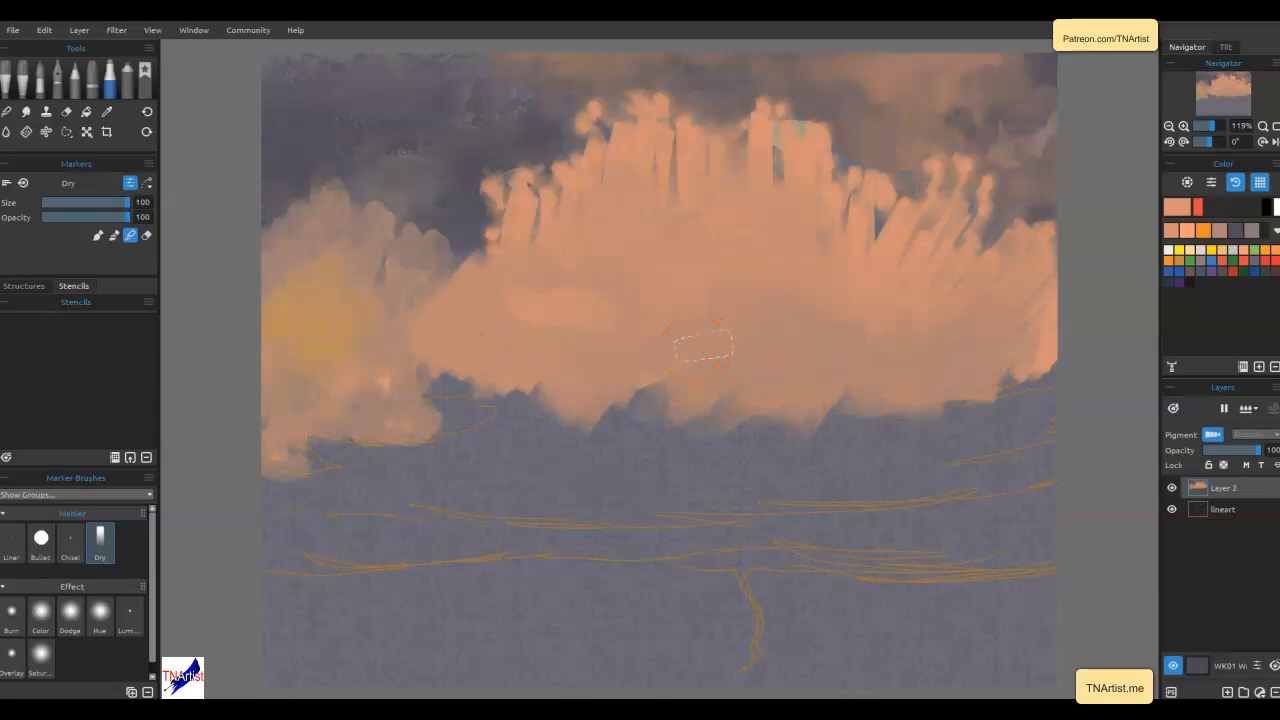
Reduce the Dry marker to size 40 and blend the large cloud's upper edge into rounded puffs against the dark sky
{"action": "key", "text": "bracketleft"}
{"action": "key", "text": "bracketleft"}
{"action": "key", "text": "bracketleft"}
{"action": "key", "text": "bracketleft"}
{"action": "key", "text": "bracketleft"}
{"action": "key", "text": "bracketleft"}
{"action": "key", "text": "bracketleft"}
{"action": "key", "text": "bracketleft"}
{"action": "key", "text": "bracketleft"}
{"action": "key", "text": "bracketleft"}
{"action": "key", "text": "bracketleft"}
{"action": "key", "text": "bracketleft"}
{"action": "mouse_move", "coordinate": [776, 146]}
{"action": "left_mouse_down"}
{"action": "mouse_move", "coordinate": [779, 187]}
{"action": "mouse_move", "coordinate": [775, 115]}
{"action": "mouse_move", "coordinate": [781, 137]}
{"action": "mouse_move", "coordinate": [813, 122]}
{"action": "mouse_move", "coordinate": [757, 104]}
{"action": "mouse_move", "coordinate": [730, 162]}
{"action": "mouse_move", "coordinate": [682, 149]}
{"action": "mouse_move", "coordinate": [671, 162]}
{"action": "mouse_move", "coordinate": [659, 87]}
{"action": "mouse_move", "coordinate": [689, 132]}
{"action": "mouse_move", "coordinate": [677, 180]}
{"action": "mouse_move", "coordinate": [643, 141]}
{"action": "mouse_move", "coordinate": [610, 165]}
{"action": "mouse_move", "coordinate": [614, 137]}
{"action": "mouse_move", "coordinate": [593, 118]}
{"action": "mouse_move", "coordinate": [614, 152]}
{"action": "mouse_move", "coordinate": [580, 160]}
{"action": "mouse_move", "coordinate": [584, 214]}
{"action": "mouse_move", "coordinate": [554, 177]}
{"action": "mouse_move", "coordinate": [479, 184]}
{"action": "mouse_move", "coordinate": [526, 196]}
{"action": "mouse_move", "coordinate": [501, 217]}
{"action": "mouse_move", "coordinate": [493, 175]}
{"action": "mouse_move", "coordinate": [489, 233]}
{"action": "left_mouse_up"}
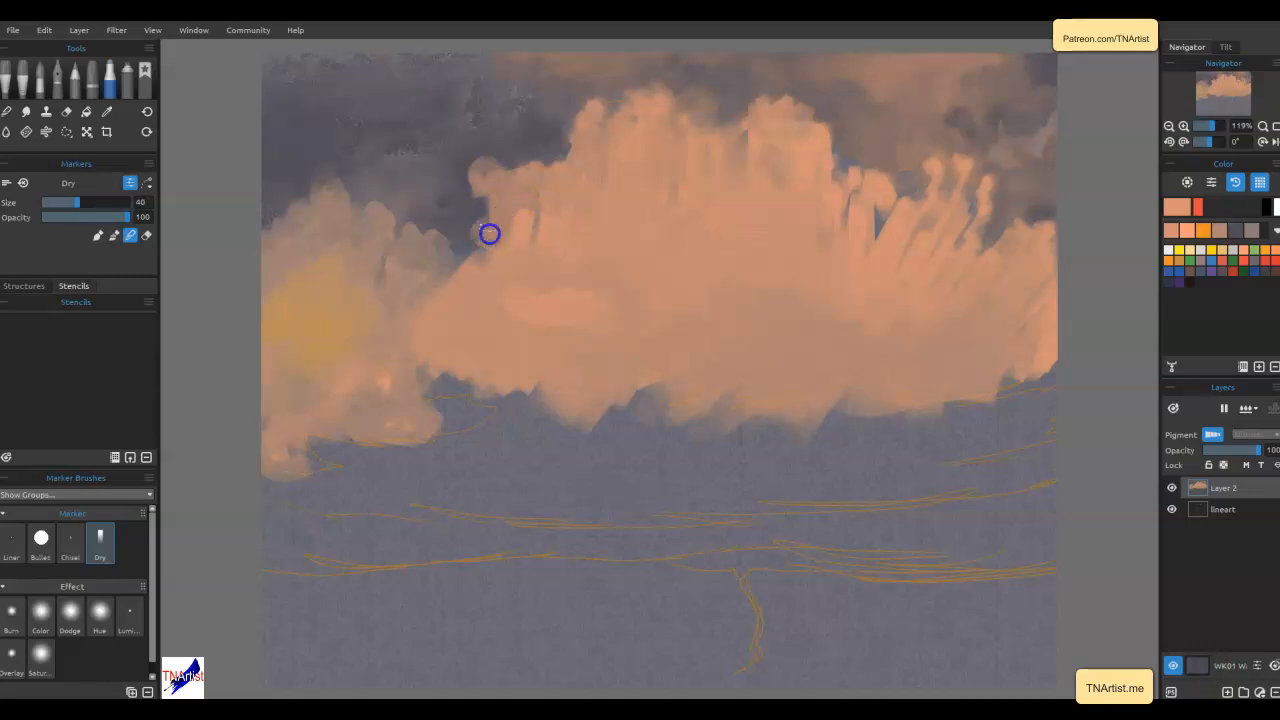
{"action": "mouse_move", "coordinate": [469, 183]}
{"action": "left_mouse_down"}
{"action": "mouse_move", "coordinate": [497, 223]}
{"action": "mouse_move", "coordinate": [471, 232]}
{"action": "mouse_move", "coordinate": [506, 255]}
{"action": "mouse_move", "coordinate": [512, 190]}
{"action": "mouse_move", "coordinate": [539, 167]}
{"action": "mouse_move", "coordinate": [523, 208]}
{"action": "mouse_move", "coordinate": [546, 171]}
{"action": "mouse_move", "coordinate": [463, 256]}
{"action": "left_mouse_up"}
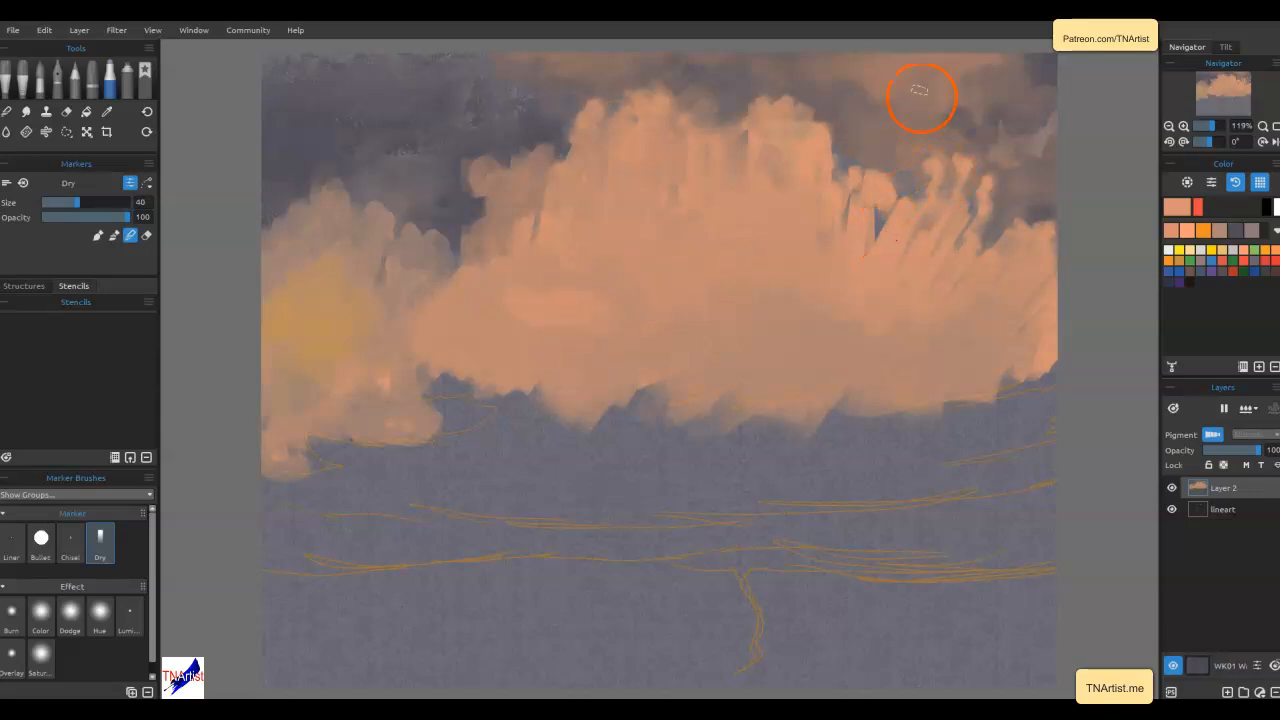
{"action": "mouse_move", "coordinate": [937, 172]}
{"action": "left_mouse_down"}
{"action": "mouse_move", "coordinate": [992, 211]}
{"action": "mouse_move", "coordinate": [962, 185]}
{"action": "mouse_move", "coordinate": [926, 181]}
{"action": "mouse_move", "coordinate": [911, 218]}
{"action": "mouse_move", "coordinate": [872, 173]}
{"action": "mouse_move", "coordinate": [841, 214]}
{"action": "mouse_move", "coordinate": [840, 172]}
{"action": "mouse_move", "coordinate": [835, 211]}
{"action": "mouse_move", "coordinate": [880, 242]}
{"action": "mouse_move", "coordinate": [925, 257]}
{"action": "mouse_move", "coordinate": [943, 213]}
{"action": "mouse_move", "coordinate": [924, 268]}
{"action": "mouse_move", "coordinate": [972, 223]}
{"action": "mouse_move", "coordinate": [972, 251]}
{"action": "mouse_move", "coordinate": [1020, 228]}
{"action": "mouse_move", "coordinate": [1048, 238]}
{"action": "mouse_move", "coordinate": [944, 272]}
{"action": "left_mouse_up"}
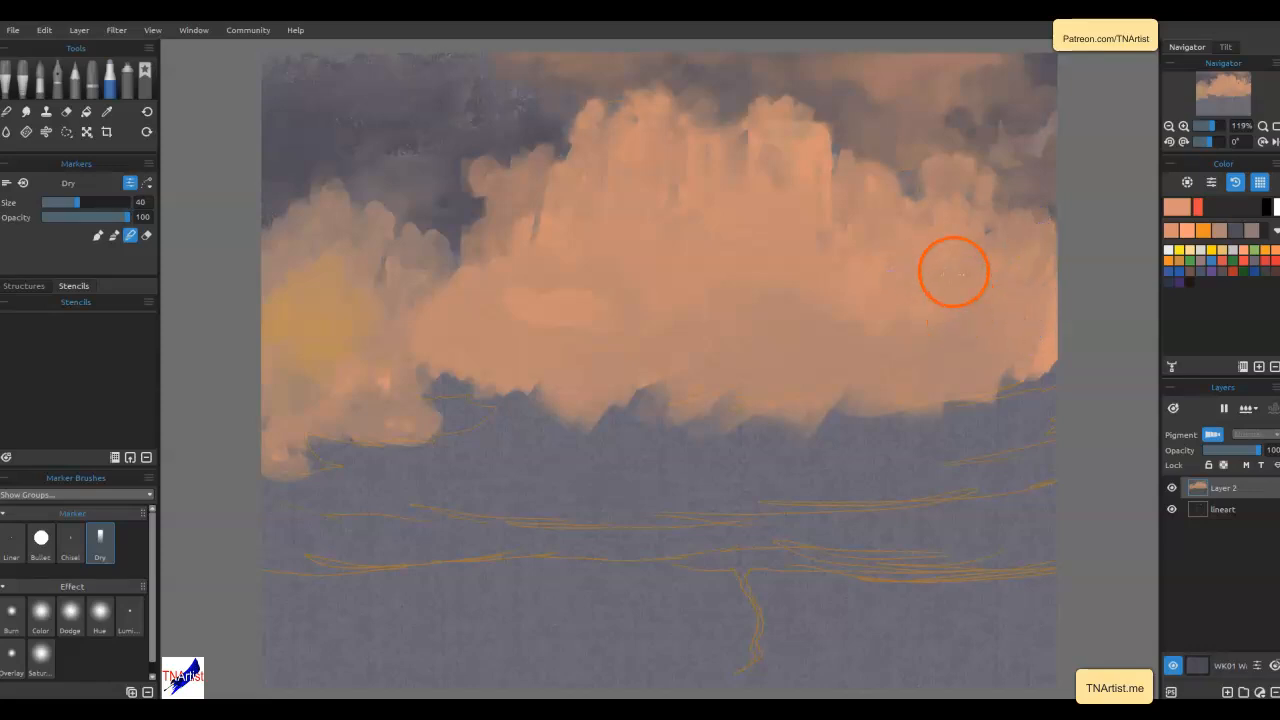
Smooth the remaining streaks inside the large cloud and soften its left side and lower-left edge
{"action": "left_click_drag", "start_coordinate": [970, 295], "coordinate": [976, 296]}
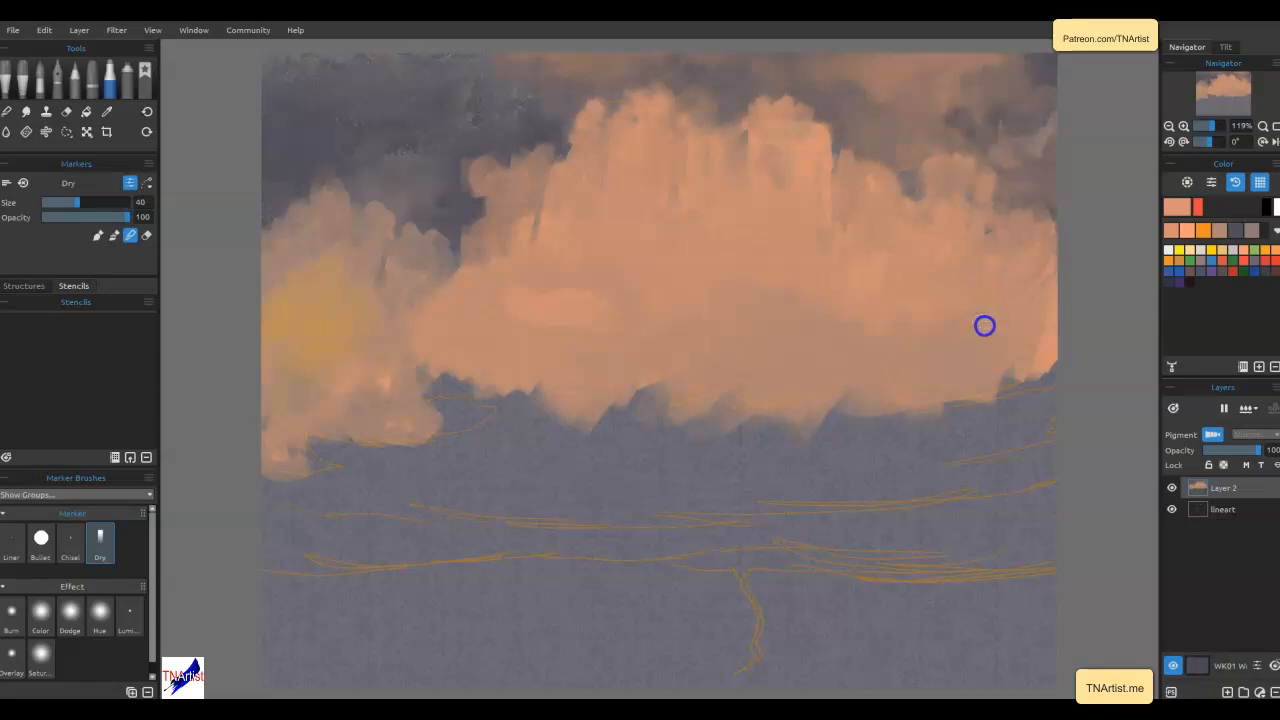
{"action": "left_click_drag", "start_coordinate": [828, 226], "coordinate": [840, 223]}
{"action": "left_click_drag", "start_coordinate": [832, 147], "coordinate": [804, 148]}
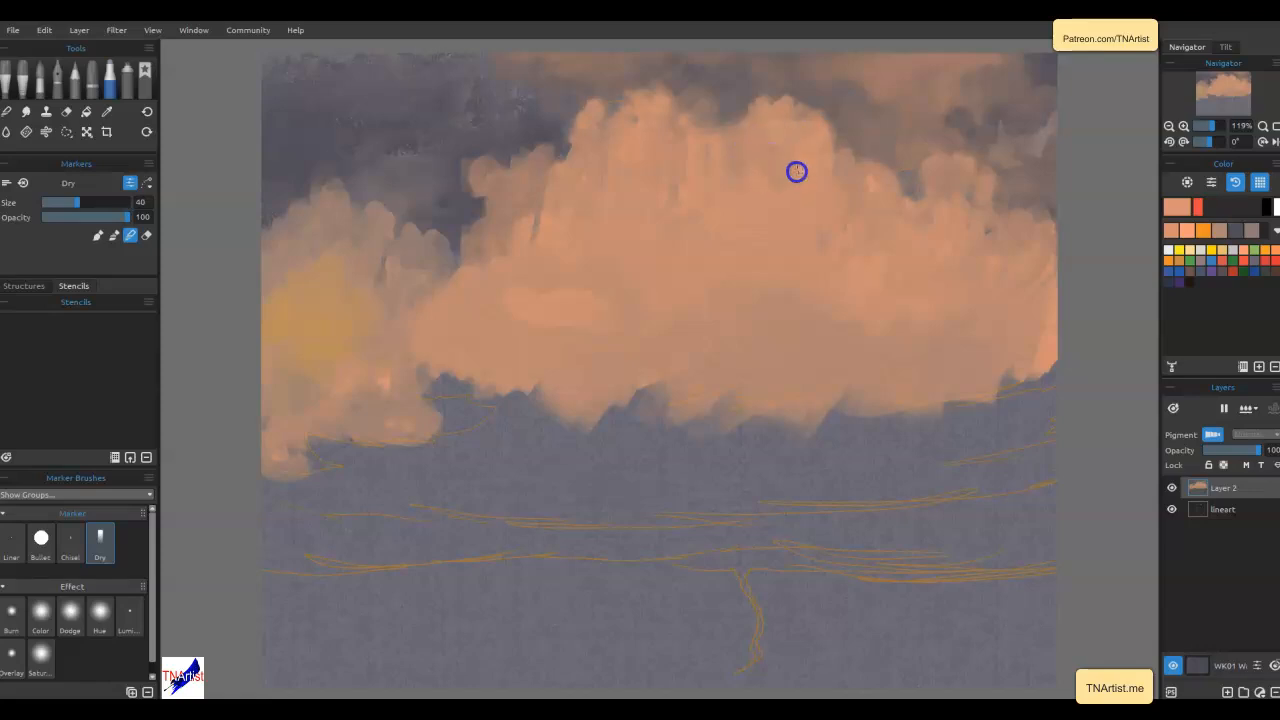
{"action": "left_click_drag", "start_coordinate": [675, 211], "coordinate": [686, 220]}
{"action": "left_click_drag", "start_coordinate": [539, 230], "coordinate": [534, 245]}
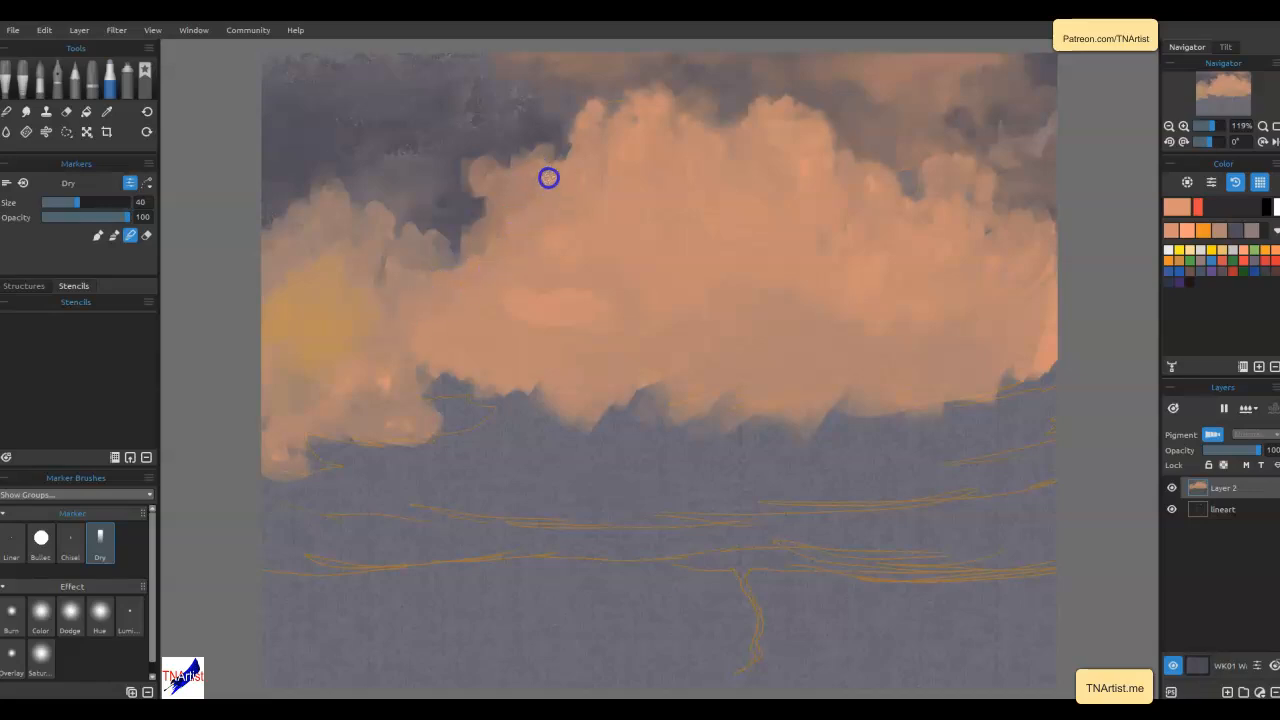
{"action": "mouse_move", "coordinate": [517, 204]}
{"action": "left_mouse_down"}
{"action": "mouse_move", "coordinate": [567, 171]}
{"action": "mouse_move", "coordinate": [590, 120]}
{"action": "left_mouse_up"}
{"action": "mouse_move", "coordinate": [431, 357]}
{"action": "left_mouse_down"}
{"action": "mouse_move", "coordinate": [423, 376]}
{"action": "mouse_move", "coordinate": [477, 406]}
{"action": "left_mouse_up"}
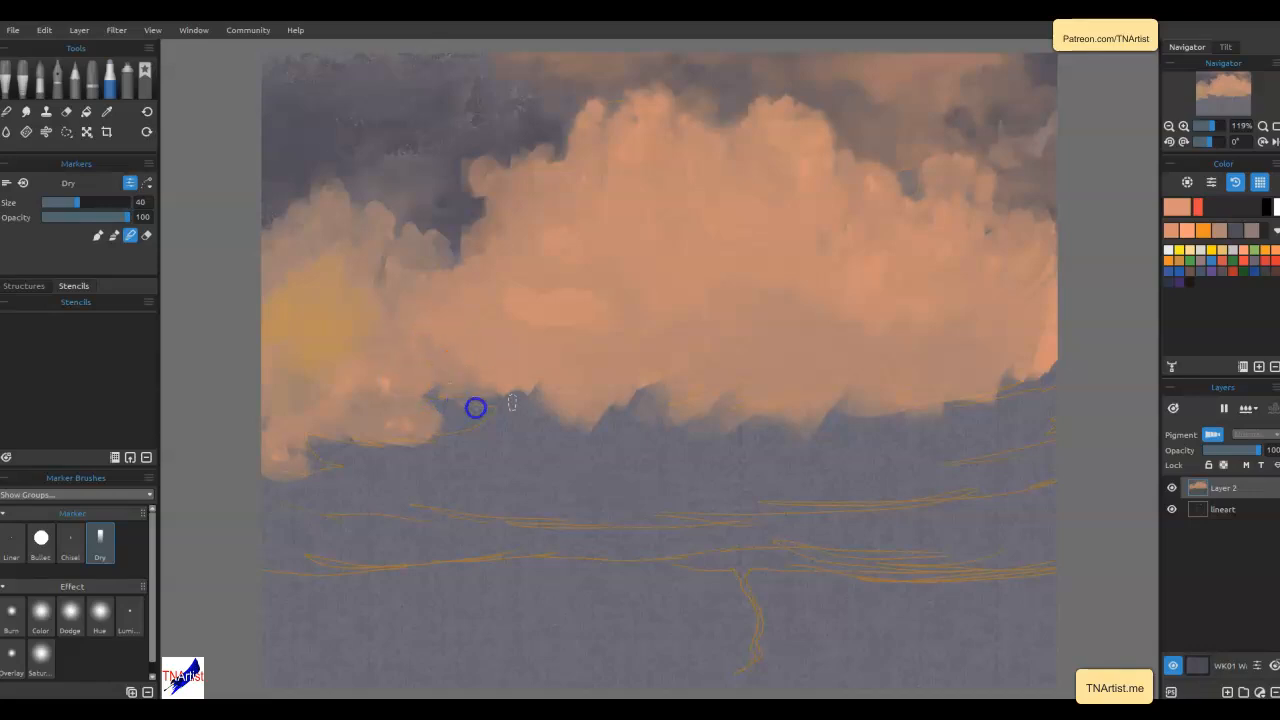
Move the lineart layer above Layer 2 and make Layer 2 the active layer
{"action": "left_click_drag", "start_coordinate": [1222, 509], "coordinate": [1218, 487]}
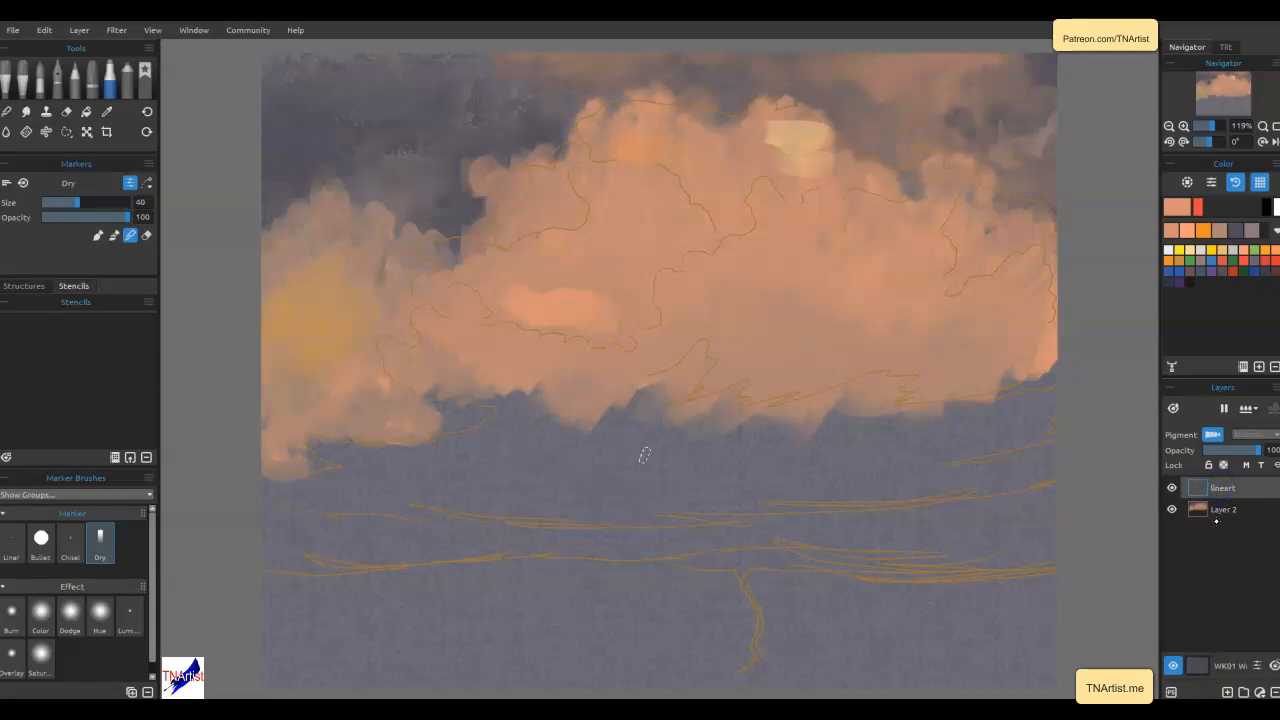
{"action": "mouse_move", "coordinate": [557, 130]}
{"action": "left_mouse_down"}
{"action": "mouse_move", "coordinate": [565, 150]}
{"action": "mouse_move", "coordinate": [571, 129]}
{"action": "left_mouse_up"}
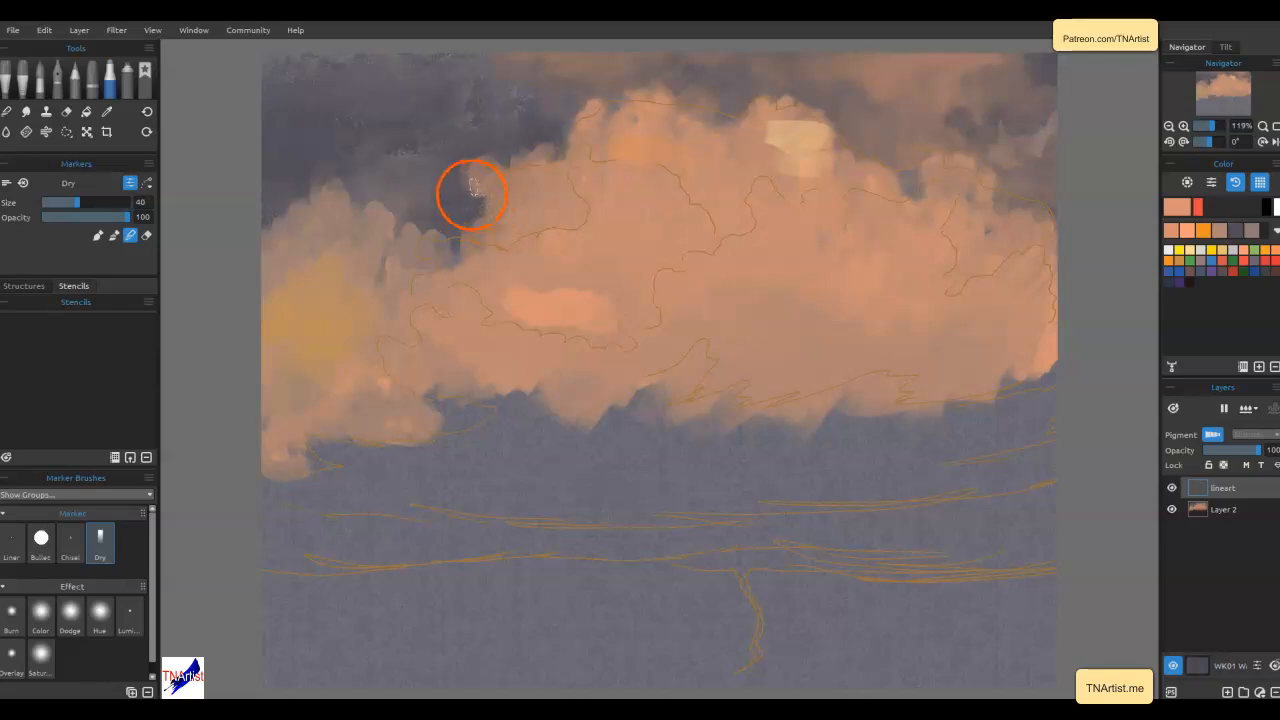
{"action": "left_click", "coordinate": [1224, 509]}
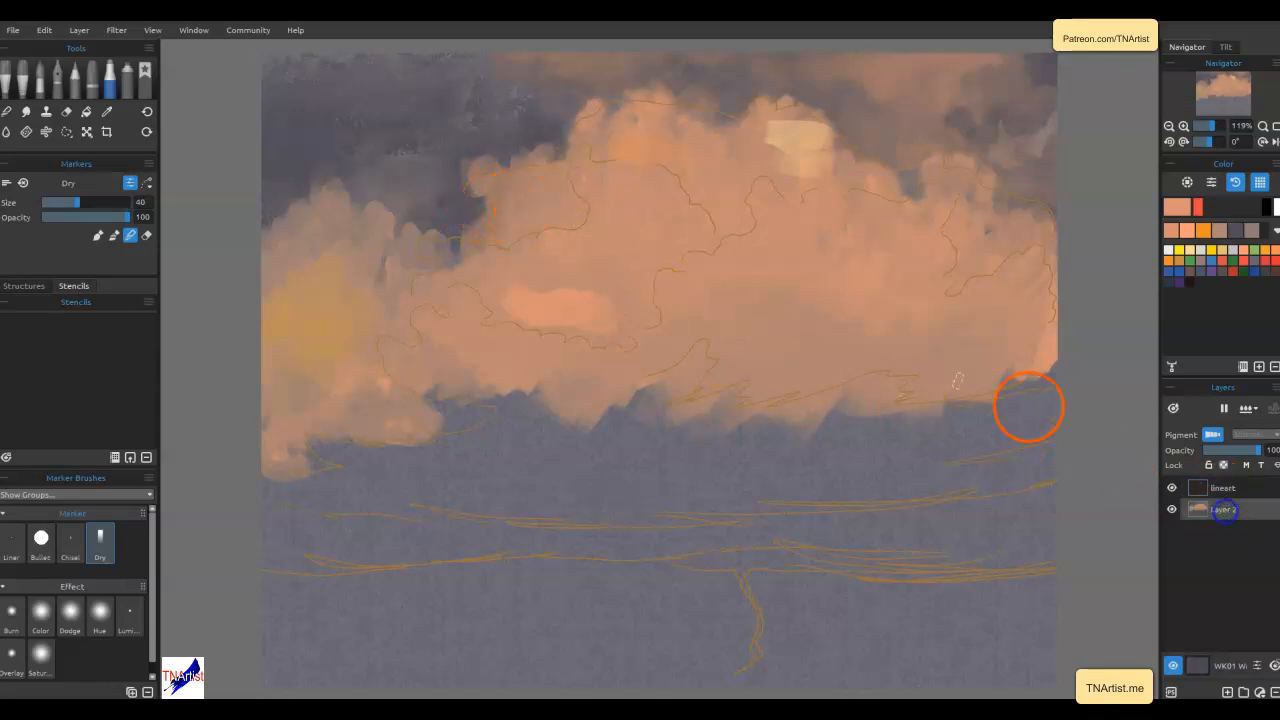
Refine the large cloud's top outline with blending strokes, closing the gap beside the left cloud and reshaping its puffs
{"action": "left_click_drag", "start_coordinate": [477, 186], "coordinate": [472, 156]}
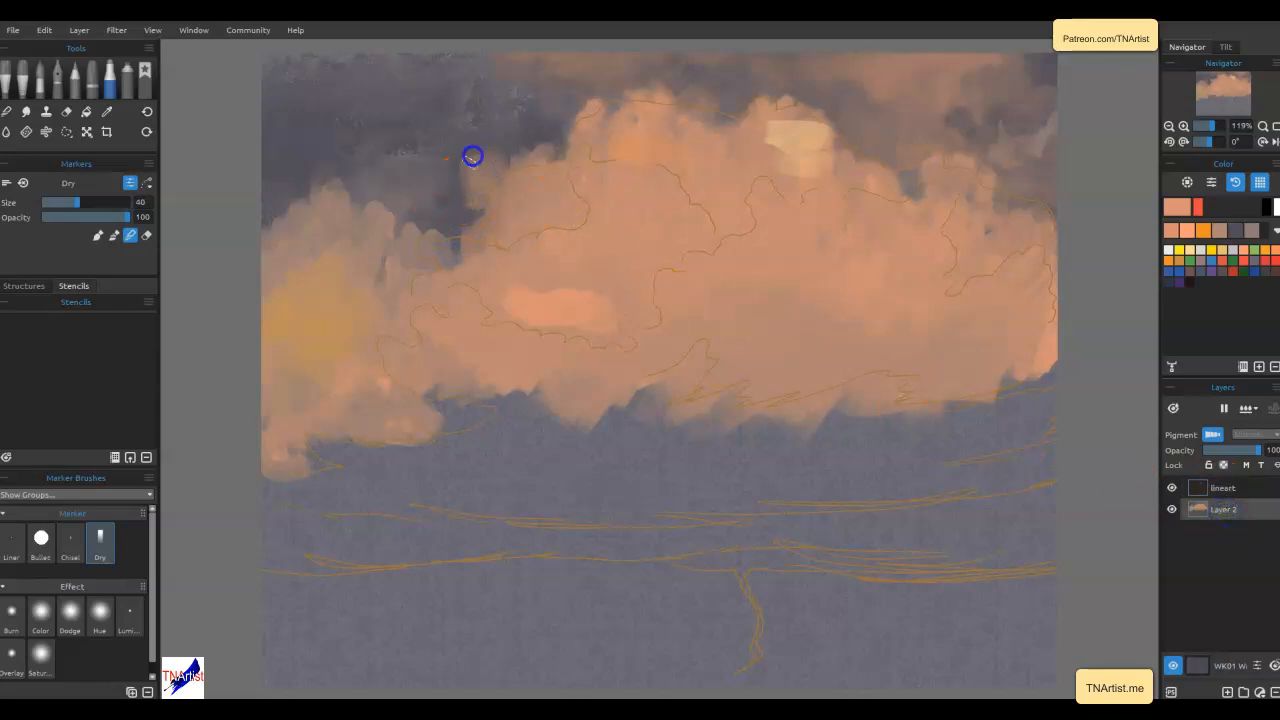
{"action": "left_click_drag", "start_coordinate": [439, 250], "coordinate": [477, 273]}
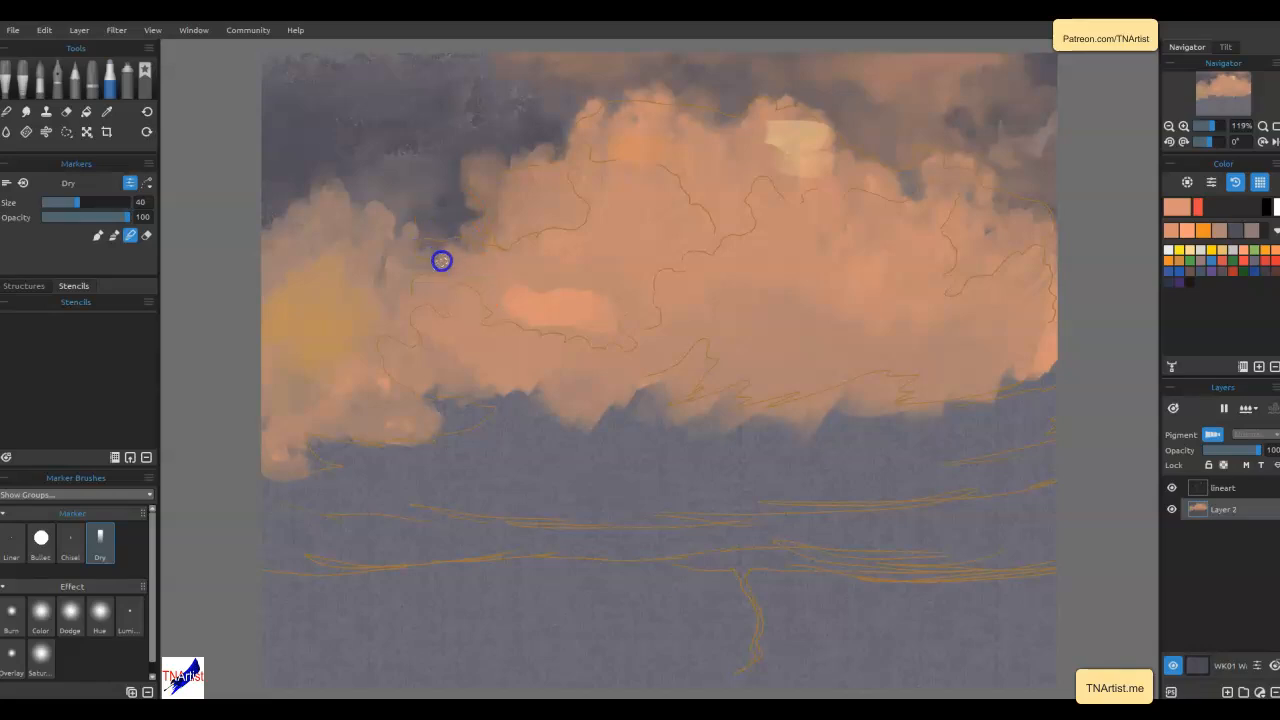
{"action": "mouse_move", "coordinate": [420, 244]}
{"action": "left_mouse_down"}
{"action": "mouse_move", "coordinate": [465, 252]}
{"action": "mouse_move", "coordinate": [470, 272]}
{"action": "mouse_move", "coordinate": [437, 287]}
{"action": "mouse_move", "coordinate": [479, 248]}
{"action": "mouse_move", "coordinate": [480, 287]}
{"action": "left_mouse_up"}
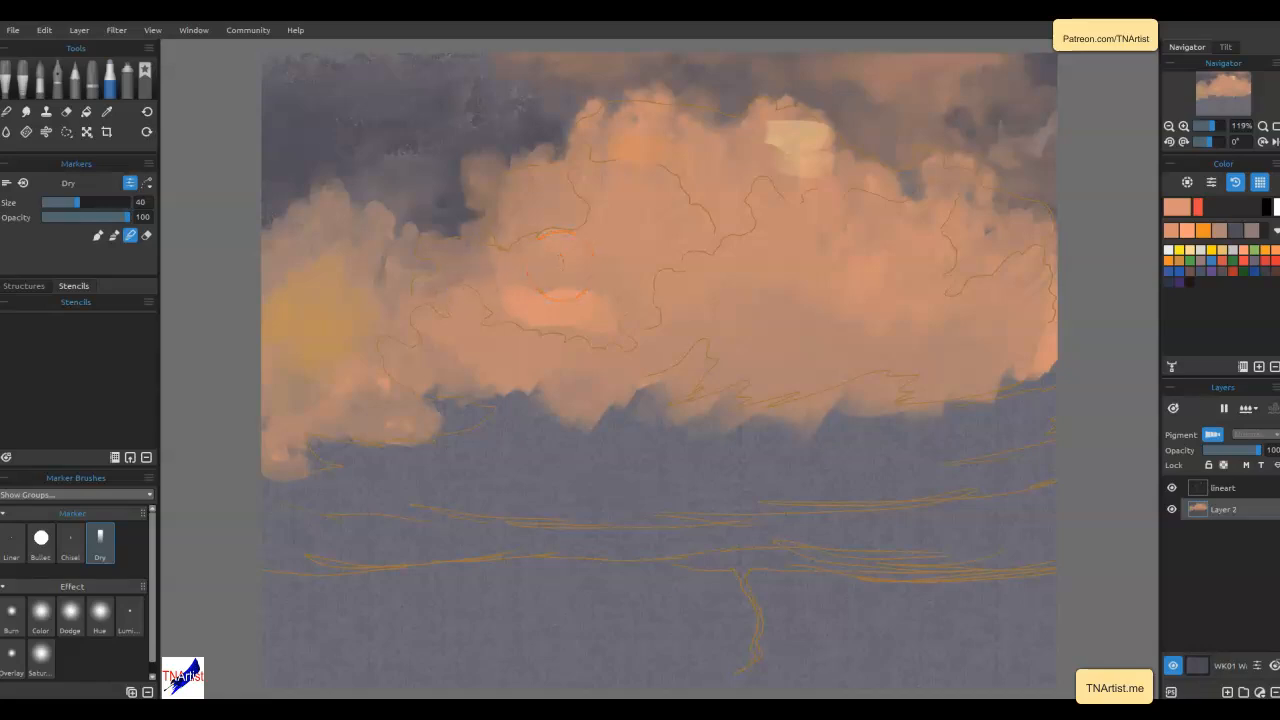
{"action": "mouse_move", "coordinate": [829, 257]}
{"action": "left_mouse_down"}
{"action": "mouse_move", "coordinate": [817, 262]}
{"action": "mouse_move", "coordinate": [878, 291]}
{"action": "left_mouse_up"}
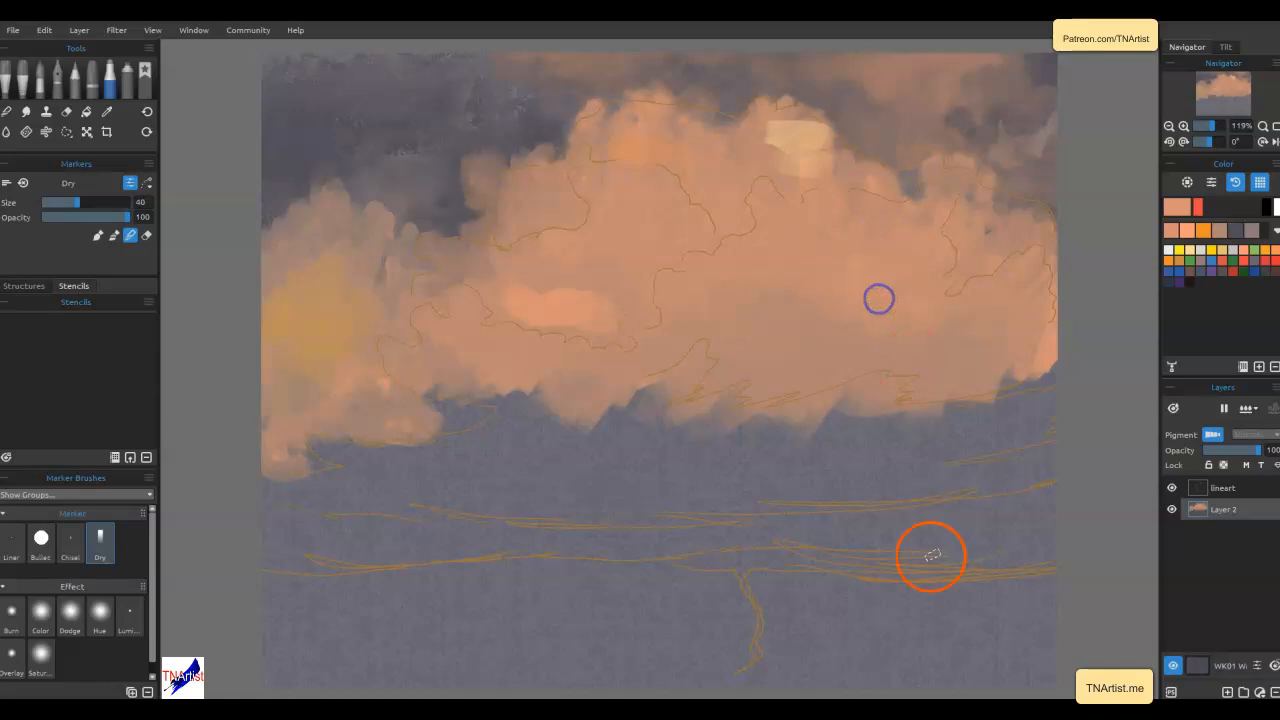
{"action": "left_click_drag", "start_coordinate": [806, 583], "coordinate": [797, 593]}
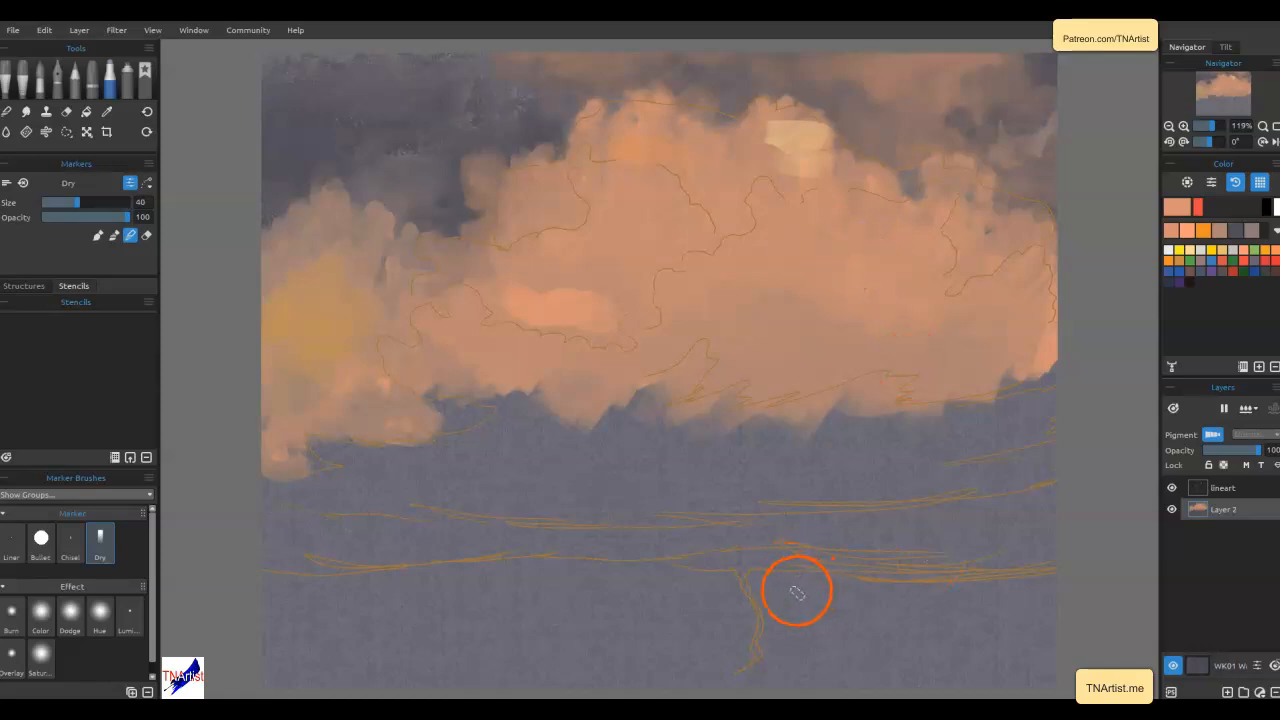
{"action": "mouse_move", "coordinate": [1050, 212]}
{"action": "left_mouse_down"}
{"action": "mouse_move", "coordinate": [989, 218]}
{"action": "mouse_move", "coordinate": [967, 162]}
{"action": "left_mouse_up"}
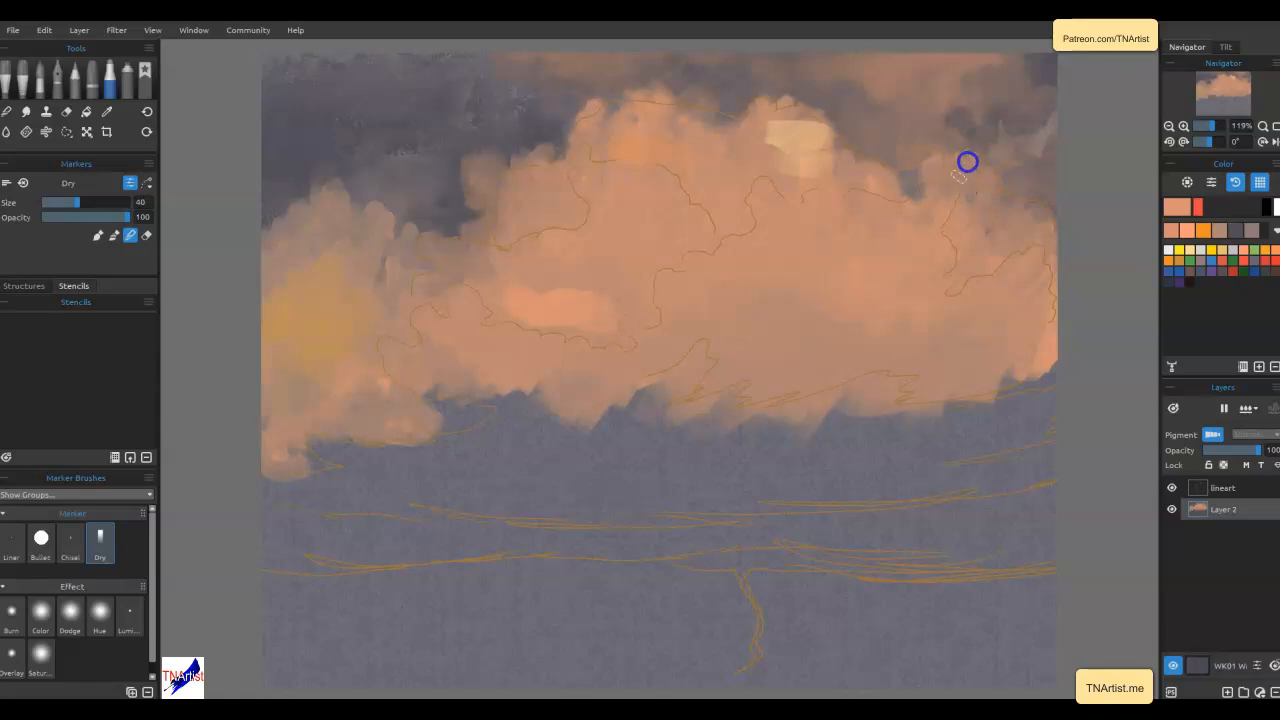
{"action": "mouse_move", "coordinate": [877, 197]}
{"action": "left_mouse_down"}
{"action": "mouse_move", "coordinate": [888, 165]}
{"action": "mouse_move", "coordinate": [791, 95]}
{"action": "mouse_move", "coordinate": [733, 118]}
{"action": "mouse_move", "coordinate": [643, 108]}
{"action": "left_mouse_up"}
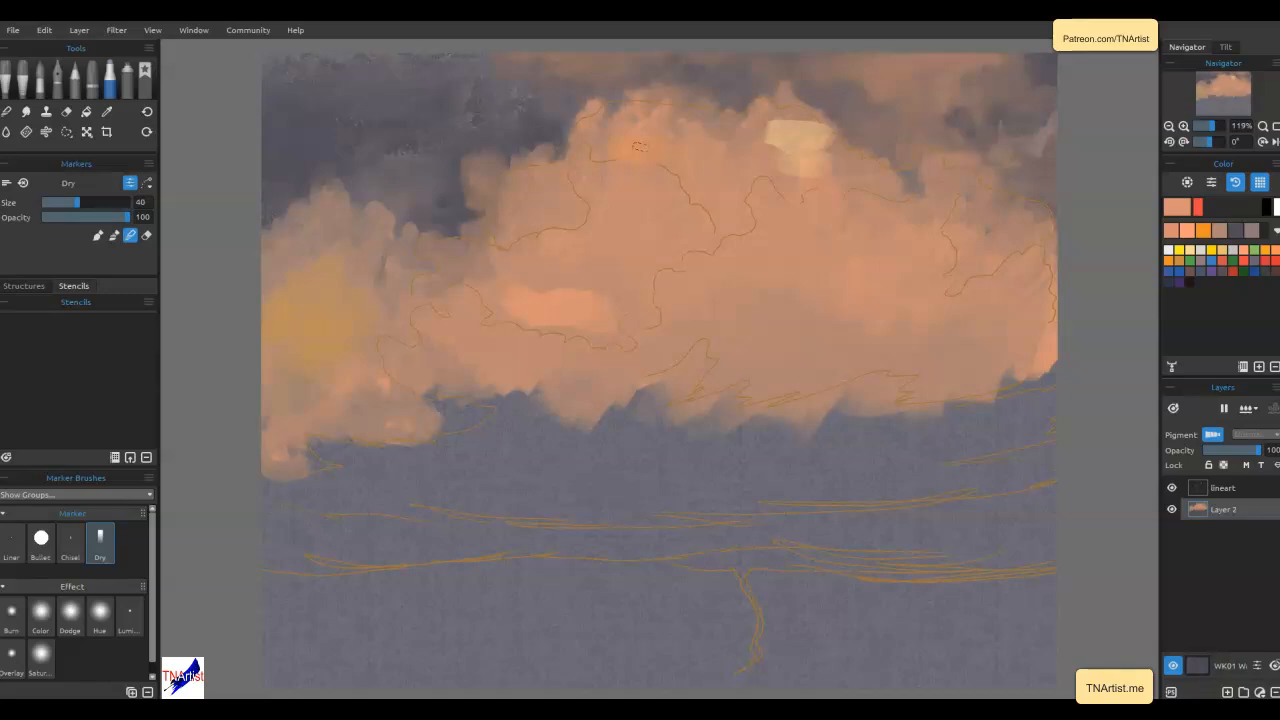
Blend the clouds' lower edges into the grey-purple background across the canvas, and pick dark grey-purple as the paint color
{"action": "mouse_move", "coordinate": [443, 411]}
{"action": "left_mouse_down"}
{"action": "mouse_move", "coordinate": [379, 420]}
{"action": "mouse_move", "coordinate": [379, 385]}
{"action": "mouse_move", "coordinate": [364, 428]}
{"action": "left_mouse_up"}
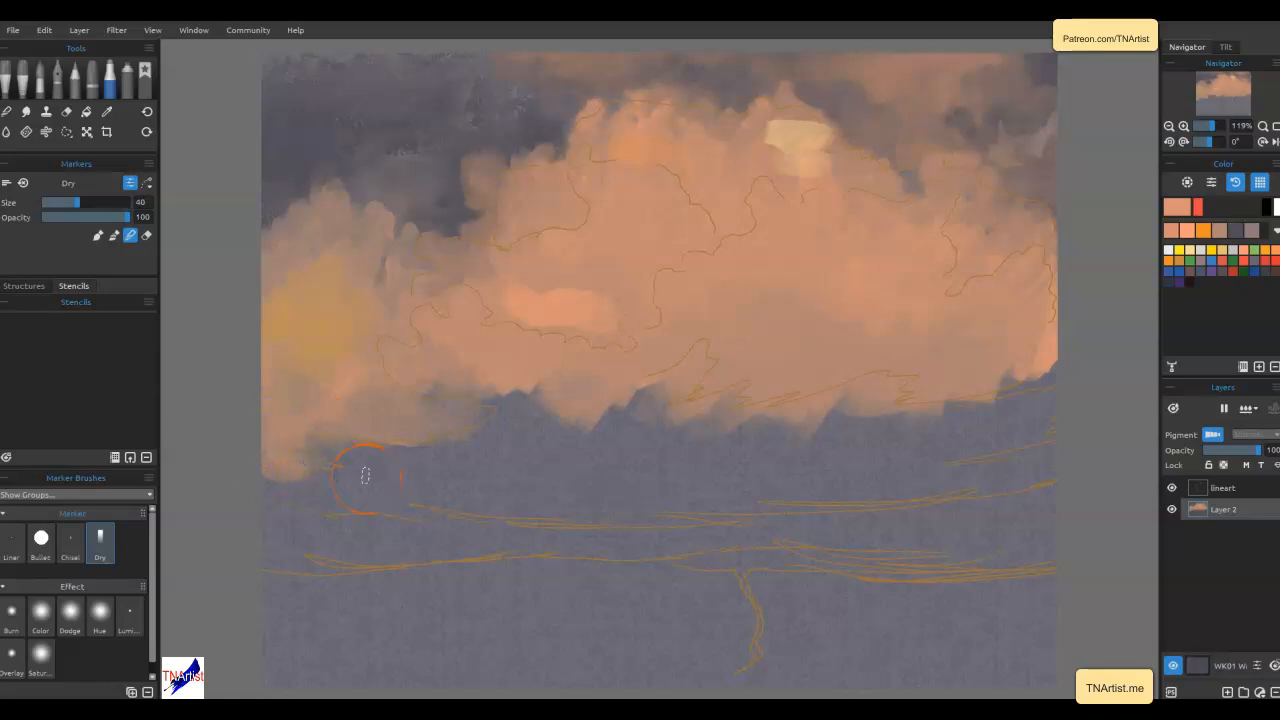
{"action": "mouse_move", "coordinate": [957, 414]}
{"action": "left_mouse_down"}
{"action": "mouse_move", "coordinate": [1049, 373]}
{"action": "mouse_move", "coordinate": [1026, 358]}
{"action": "mouse_move", "coordinate": [960, 391]}
{"action": "mouse_move", "coordinate": [839, 409]}
{"action": "mouse_move", "coordinate": [876, 364]}
{"action": "mouse_move", "coordinate": [756, 422]}
{"action": "mouse_move", "coordinate": [807, 434]}
{"action": "mouse_move", "coordinate": [764, 440]}
{"action": "mouse_move", "coordinate": [931, 419]}
{"action": "left_mouse_up"}
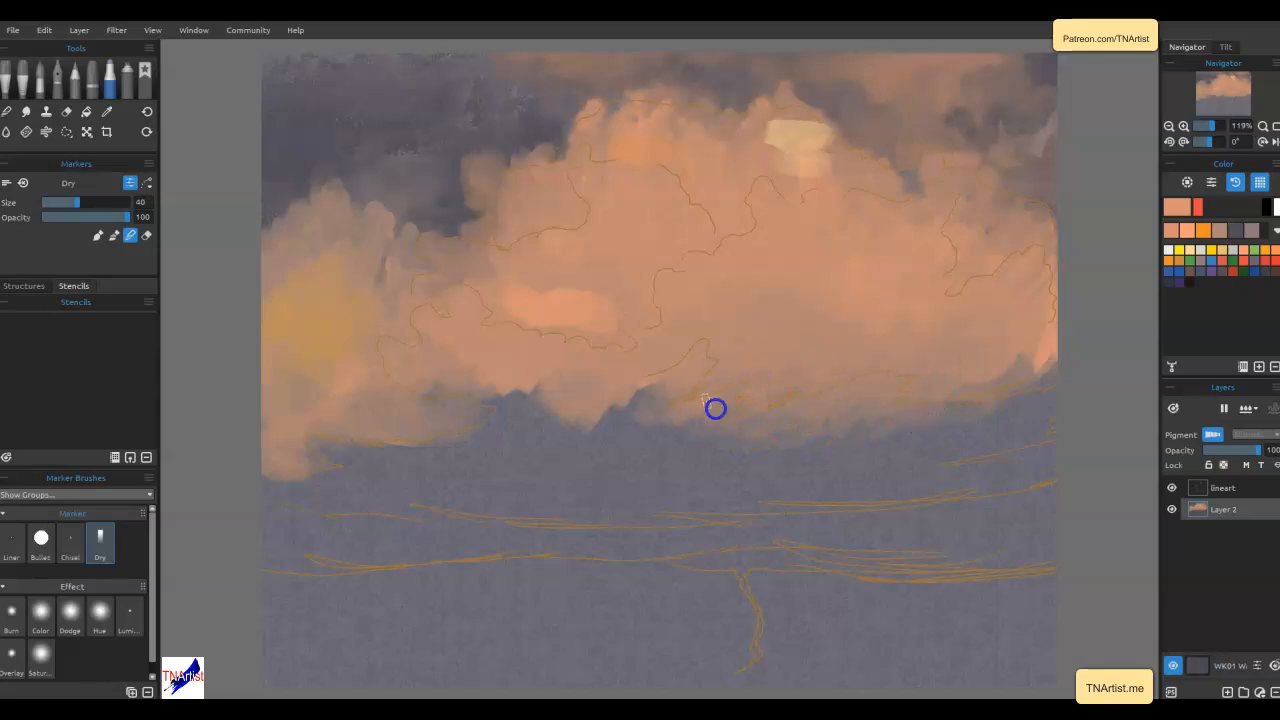
{"action": "mouse_move", "coordinate": [685, 385]}
{"action": "left_mouse_down"}
{"action": "mouse_move", "coordinate": [646, 377]}
{"action": "mouse_move", "coordinate": [617, 394]}
{"action": "mouse_move", "coordinate": [524, 399]}
{"action": "left_mouse_up"}
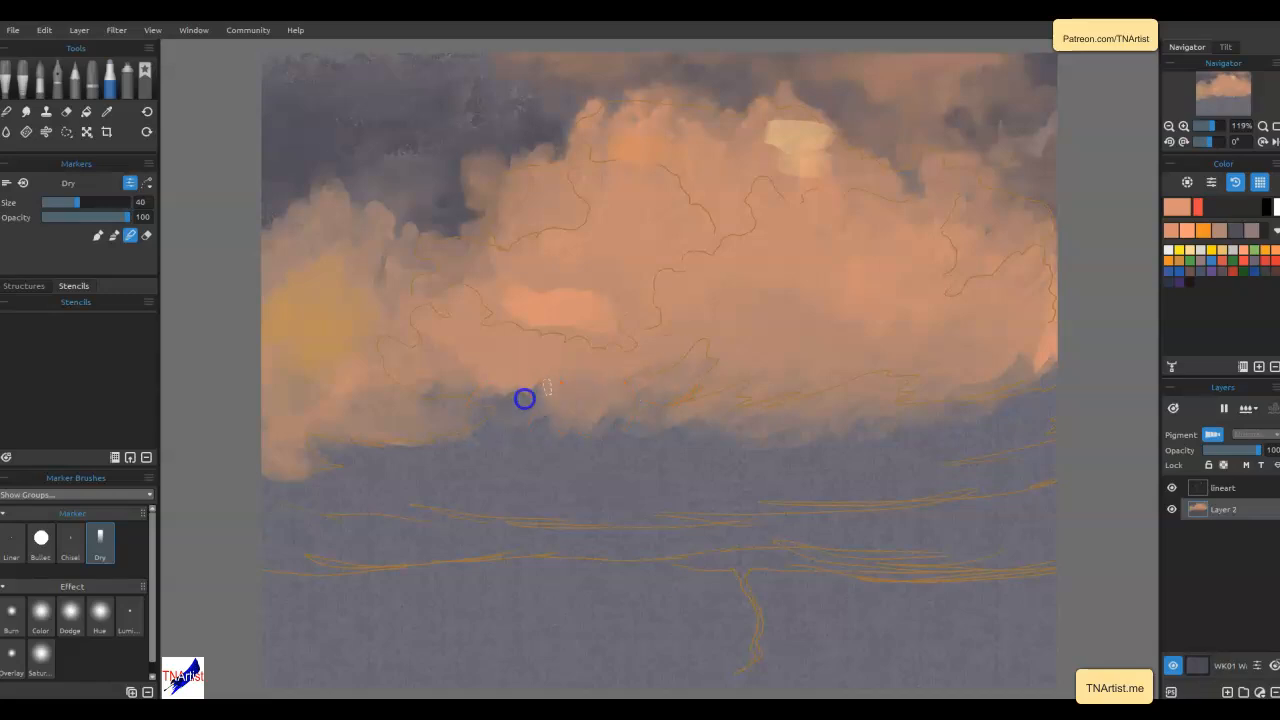
{"action": "left_click_drag", "start_coordinate": [431, 406], "coordinate": [532, 391]}
{"action": "left_click_drag", "start_coordinate": [704, 340], "coordinate": [702, 337]}
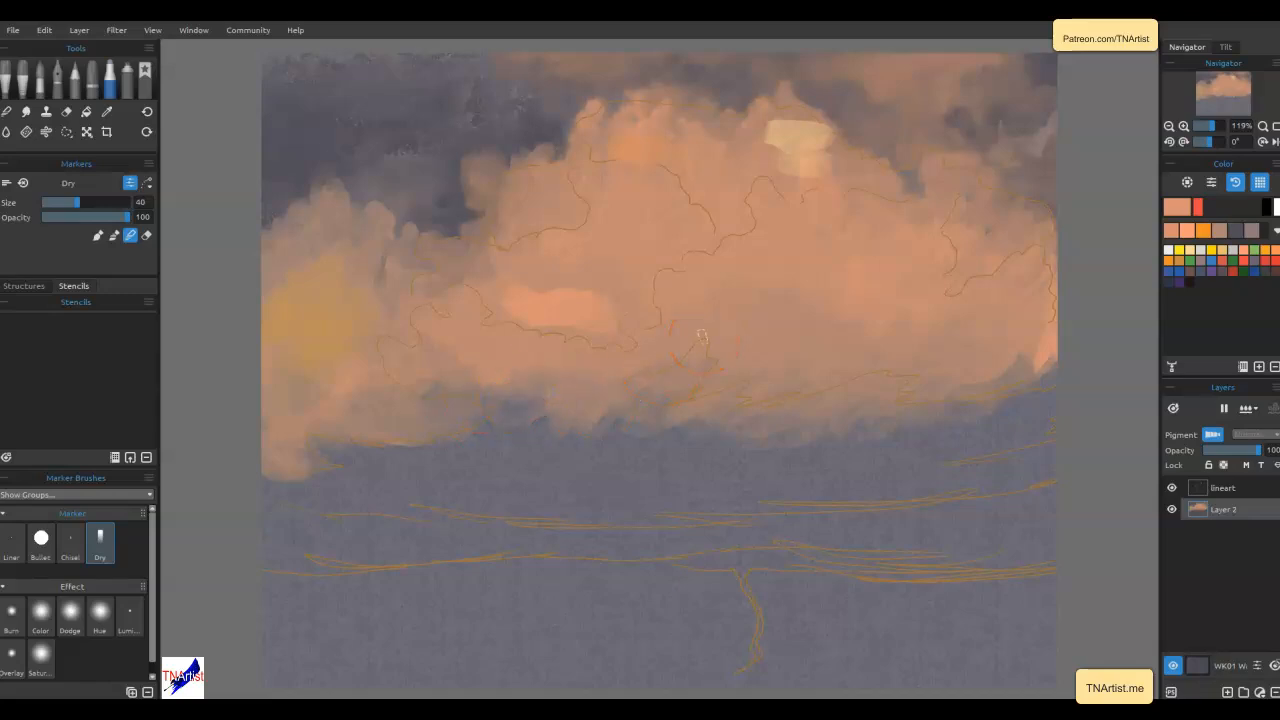
{"action": "left_click", "coordinate": [1229, 251]}
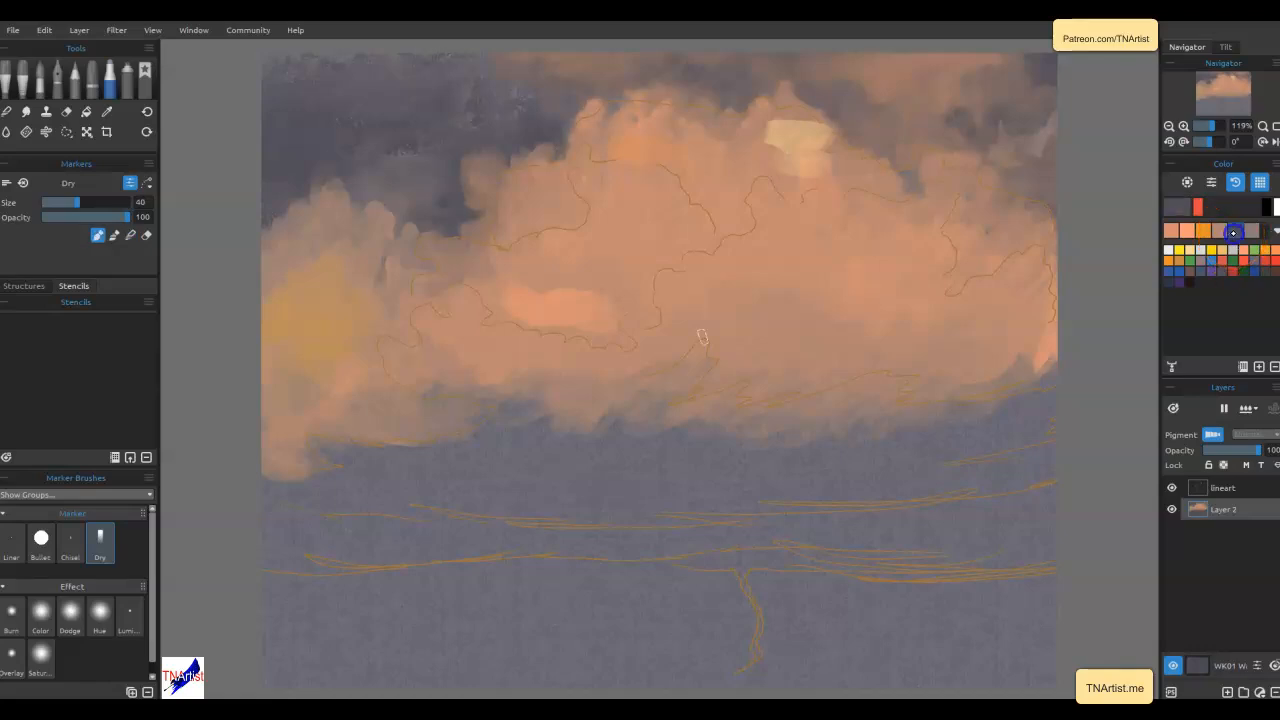
Paint dark grey-purple strokes beneath the large cloud with the Dry and Bullet markers, from its left end to the right canvas edge
{"action": "mouse_move", "coordinate": [634, 466]}
{"action": "left_mouse_down"}
{"action": "mouse_move", "coordinate": [667, 471]}
{"action": "mouse_move", "coordinate": [560, 497]}
{"action": "mouse_move", "coordinate": [680, 509]}
{"action": "mouse_move", "coordinate": [909, 497]}
{"action": "mouse_move", "coordinate": [1010, 477]}
{"action": "mouse_move", "coordinate": [1054, 451]}
{"action": "mouse_move", "coordinate": [820, 466]}
{"action": "mouse_move", "coordinate": [901, 427]}
{"action": "mouse_move", "coordinate": [714, 480]}
{"action": "mouse_move", "coordinate": [740, 431]}
{"action": "mouse_move", "coordinate": [562, 428]}
{"action": "left_mouse_up"}
{"action": "left_click", "coordinate": [41, 538]}
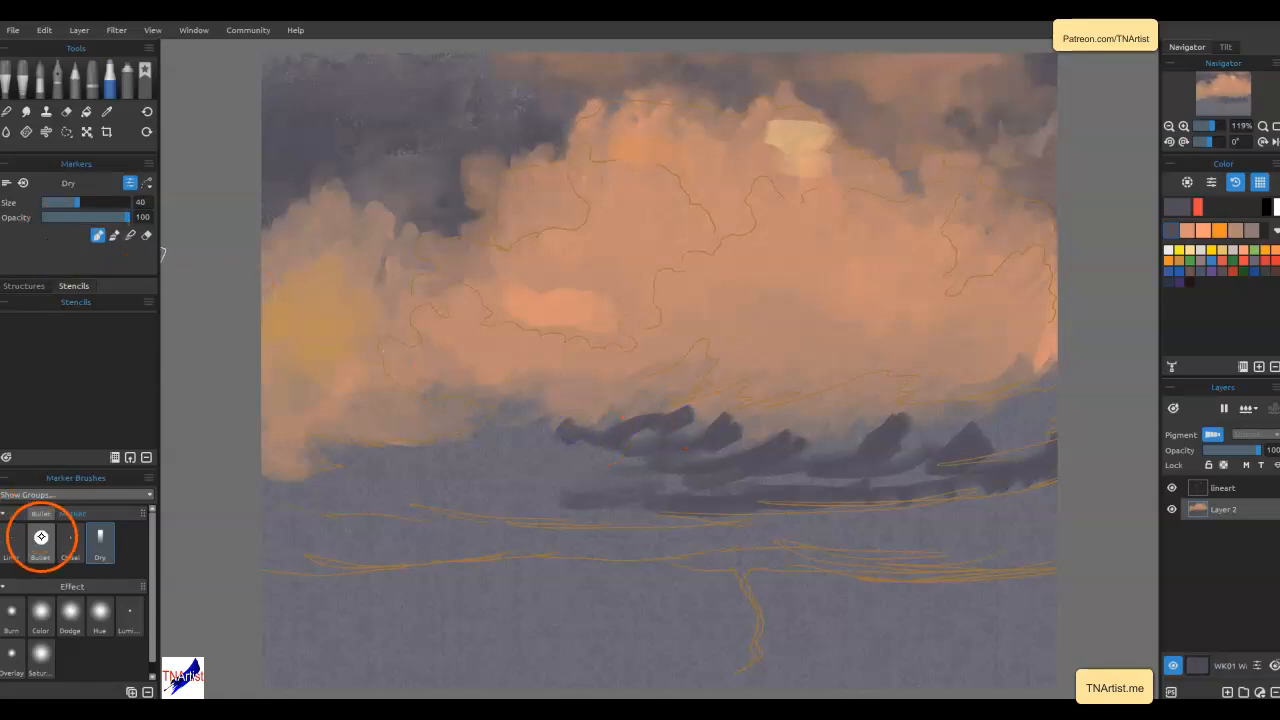
{"action": "mouse_move", "coordinate": [641, 412]}
{"action": "left_mouse_down"}
{"action": "mouse_move", "coordinate": [582, 421]}
{"action": "mouse_move", "coordinate": [583, 381]}
{"action": "mouse_move", "coordinate": [497, 392]}
{"action": "left_mouse_up"}
{"action": "mouse_move", "coordinate": [449, 371]}
{"action": "left_mouse_down"}
{"action": "mouse_move", "coordinate": [439, 348]}
{"action": "mouse_move", "coordinate": [403, 357]}
{"action": "mouse_move", "coordinate": [480, 434]}
{"action": "mouse_move", "coordinate": [620, 478]}
{"action": "mouse_move", "coordinate": [523, 509]}
{"action": "mouse_move", "coordinate": [689, 531]}
{"action": "mouse_move", "coordinate": [940, 497]}
{"action": "mouse_move", "coordinate": [1003, 520]}
{"action": "mouse_move", "coordinate": [1000, 540]}
{"action": "left_mouse_up"}
{"action": "mouse_move", "coordinate": [1025, 432]}
{"action": "left_mouse_down"}
{"action": "mouse_move", "coordinate": [946, 380]}
{"action": "mouse_move", "coordinate": [889, 400]}
{"action": "mouse_move", "coordinate": [909, 380]}
{"action": "mouse_move", "coordinate": [628, 433]}
{"action": "left_mouse_up"}
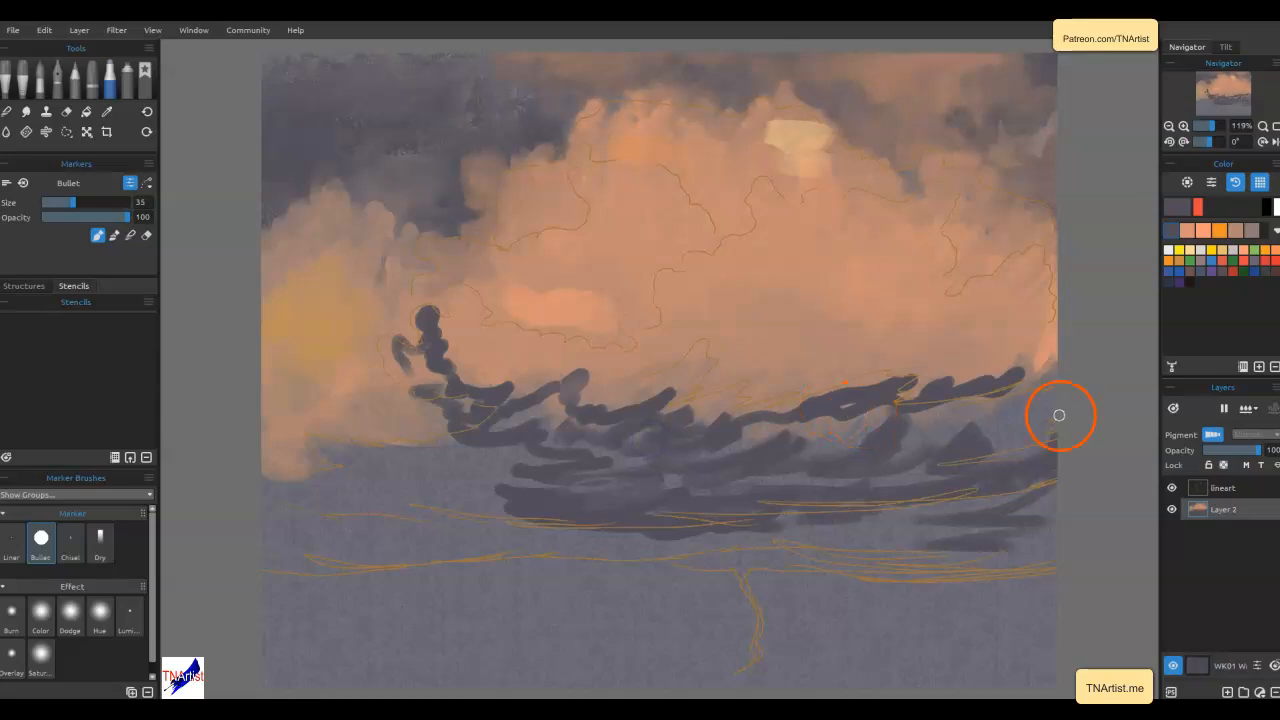
{"action": "mouse_move", "coordinate": [955, 440]}
{"action": "left_mouse_down"}
{"action": "mouse_move", "coordinate": [911, 417]}
{"action": "mouse_move", "coordinate": [1031, 379]}
{"action": "left_mouse_up"}
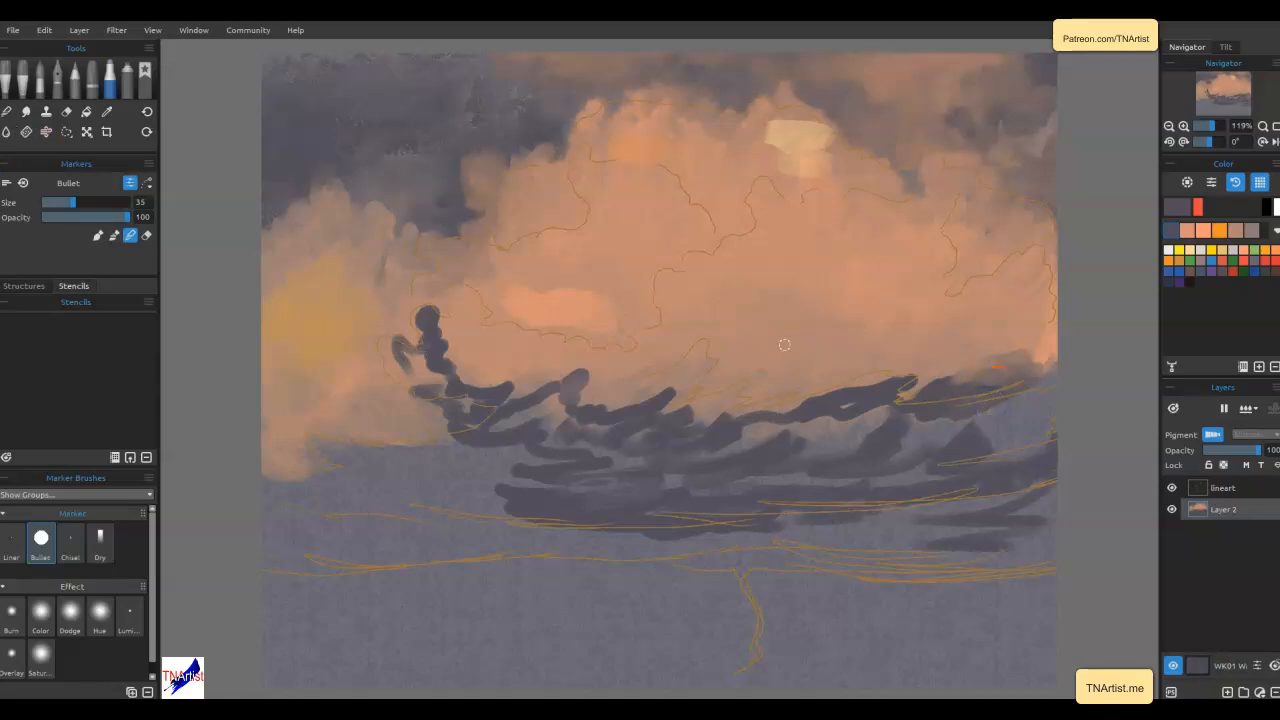
Blend the dark strokes into the large cloud's lower edge with the Soft blender, working from right to left
{"action": "left_click", "coordinate": [6, 111]}
{"action": "mouse_move", "coordinate": [963, 374]}
{"action": "left_mouse_down"}
{"action": "mouse_move", "coordinate": [898, 377]}
{"action": "mouse_move", "coordinate": [938, 367]}
{"action": "mouse_move", "coordinate": [933, 411]}
{"action": "mouse_move", "coordinate": [1006, 357]}
{"action": "mouse_move", "coordinate": [1036, 354]}
{"action": "mouse_move", "coordinate": [1007, 400]}
{"action": "mouse_move", "coordinate": [929, 421]}
{"action": "mouse_move", "coordinate": [873, 402]}
{"action": "mouse_move", "coordinate": [902, 378]}
{"action": "mouse_move", "coordinate": [808, 396]}
{"action": "mouse_move", "coordinate": [879, 375]}
{"action": "mouse_move", "coordinate": [810, 392]}
{"action": "mouse_move", "coordinate": [869, 360]}
{"action": "mouse_move", "coordinate": [744, 427]}
{"action": "mouse_move", "coordinate": [755, 425]}
{"action": "mouse_move", "coordinate": [749, 444]}
{"action": "mouse_move", "coordinate": [868, 412]}
{"action": "mouse_move", "coordinate": [754, 438]}
{"action": "mouse_move", "coordinate": [829, 433]}
{"action": "mouse_move", "coordinate": [923, 402]}
{"action": "mouse_move", "coordinate": [798, 450]}
{"action": "mouse_move", "coordinate": [975, 428]}
{"action": "left_mouse_up"}
{"action": "mouse_move", "coordinate": [880, 461]}
{"action": "left_mouse_down"}
{"action": "mouse_move", "coordinate": [808, 462]}
{"action": "mouse_move", "coordinate": [850, 443]}
{"action": "mouse_move", "coordinate": [901, 462]}
{"action": "mouse_move", "coordinate": [708, 486]}
{"action": "mouse_move", "coordinate": [953, 478]}
{"action": "mouse_move", "coordinate": [1022, 456]}
{"action": "mouse_move", "coordinate": [1035, 478]}
{"action": "mouse_move", "coordinate": [969, 488]}
{"action": "mouse_move", "coordinate": [834, 445]}
{"action": "mouse_move", "coordinate": [630, 421]}
{"action": "mouse_move", "coordinate": [683, 384]}
{"action": "mouse_move", "coordinate": [618, 415]}
{"action": "mouse_move", "coordinate": [591, 412]}
{"action": "mouse_move", "coordinate": [737, 384]}
{"action": "mouse_move", "coordinate": [666, 413]}
{"action": "mouse_move", "coordinate": [704, 414]}
{"action": "mouse_move", "coordinate": [688, 422]}
{"action": "mouse_move", "coordinate": [801, 400]}
{"action": "left_mouse_up"}
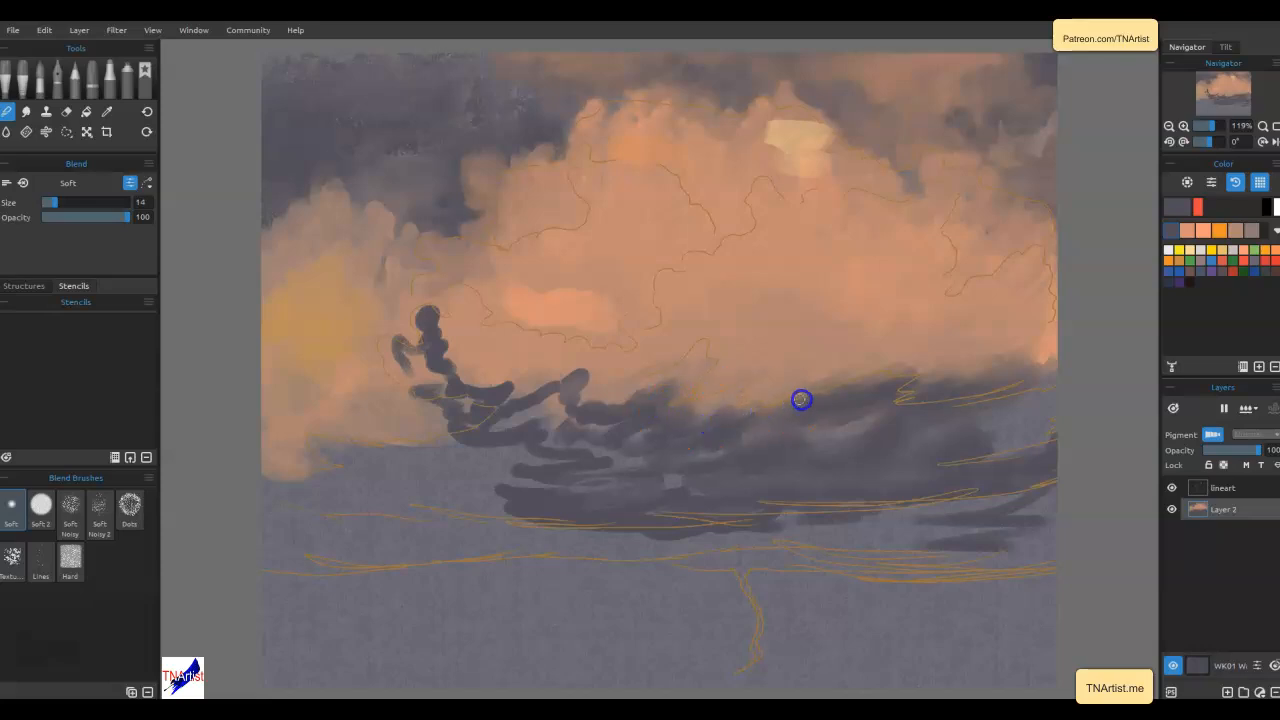
{"action": "mouse_move", "coordinate": [606, 409]}
{"action": "left_mouse_down"}
{"action": "mouse_move", "coordinate": [582, 375]}
{"action": "mouse_move", "coordinate": [597, 363]}
{"action": "mouse_move", "coordinate": [541, 393]}
{"action": "mouse_move", "coordinate": [548, 379]}
{"action": "mouse_move", "coordinate": [456, 383]}
{"action": "mouse_move", "coordinate": [588, 382]}
{"action": "mouse_move", "coordinate": [498, 424]}
{"action": "mouse_move", "coordinate": [617, 420]}
{"action": "left_mouse_up"}
{"action": "right_click", "coordinate": [628, 433]}
{"action": "mouse_move", "coordinate": [542, 464]}
{"action": "left_mouse_down"}
{"action": "mouse_move", "coordinate": [601, 432]}
{"action": "mouse_move", "coordinate": [605, 447]}
{"action": "mouse_move", "coordinate": [678, 466]}
{"action": "mouse_move", "coordinate": [780, 463]}
{"action": "mouse_move", "coordinate": [865, 424]}
{"action": "mouse_move", "coordinate": [1019, 403]}
{"action": "mouse_move", "coordinate": [967, 392]}
{"action": "mouse_move", "coordinate": [1026, 369]}
{"action": "mouse_move", "coordinate": [755, 417]}
{"action": "mouse_move", "coordinate": [762, 390]}
{"action": "mouse_move", "coordinate": [831, 340]}
{"action": "mouse_move", "coordinate": [690, 383]}
{"action": "mouse_move", "coordinate": [739, 345]}
{"action": "mouse_move", "coordinate": [667, 372]}
{"action": "mouse_move", "coordinate": [600, 382]}
{"action": "left_mouse_up"}
{"action": "right_click", "coordinate": [467, 362]}
{"action": "left_click_drag", "start_coordinate": [449, 368], "coordinate": [430, 352]}
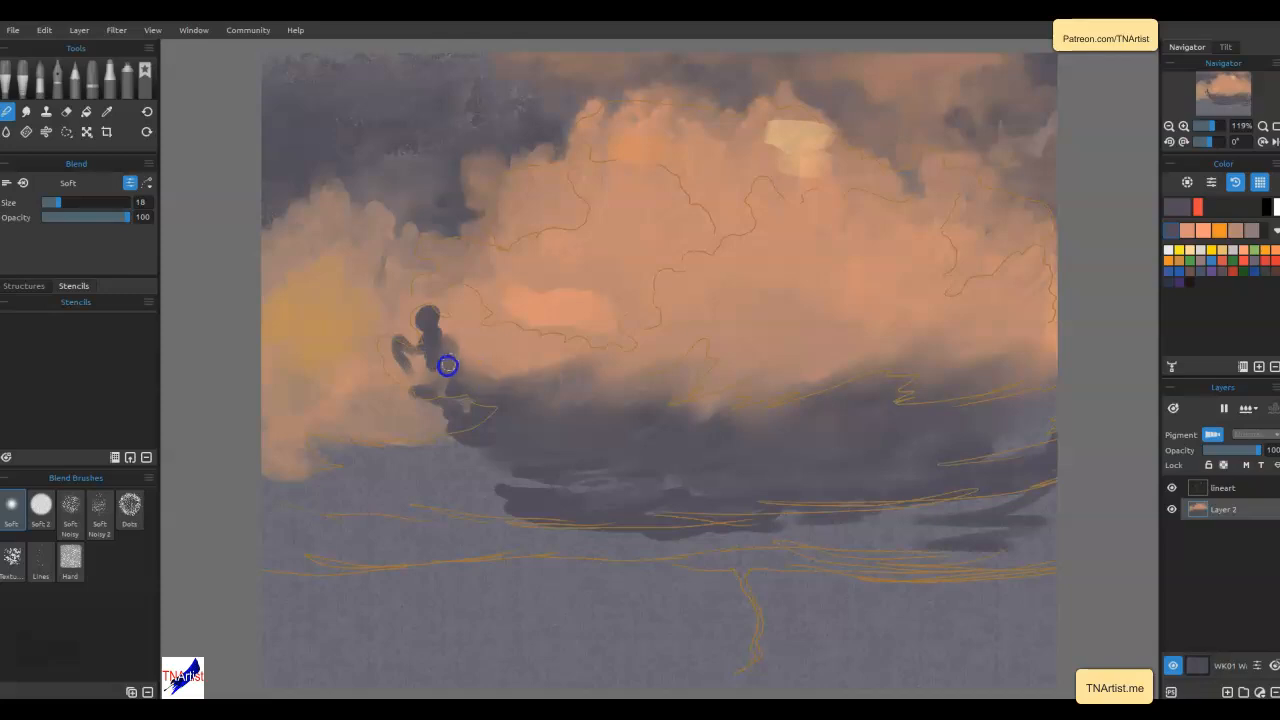
Soften the dark band's left end and lower streaks, and smooth its upper edge toward the right side of the canvas
{"action": "left_click_drag", "start_coordinate": [419, 342], "coordinate": [400, 346]}
{"action": "mouse_move", "coordinate": [392, 390]}
{"action": "left_mouse_down"}
{"action": "mouse_move", "coordinate": [472, 407]}
{"action": "mouse_move", "coordinate": [421, 415]}
{"action": "mouse_move", "coordinate": [486, 455]}
{"action": "left_mouse_up"}
{"action": "mouse_move", "coordinate": [598, 479]}
{"action": "left_mouse_down"}
{"action": "mouse_move", "coordinate": [494, 494]}
{"action": "mouse_move", "coordinate": [589, 494]}
{"action": "mouse_move", "coordinate": [626, 529]}
{"action": "mouse_move", "coordinate": [766, 554]}
{"action": "mouse_move", "coordinate": [560, 540]}
{"action": "mouse_move", "coordinate": [508, 500]}
{"action": "left_mouse_up"}
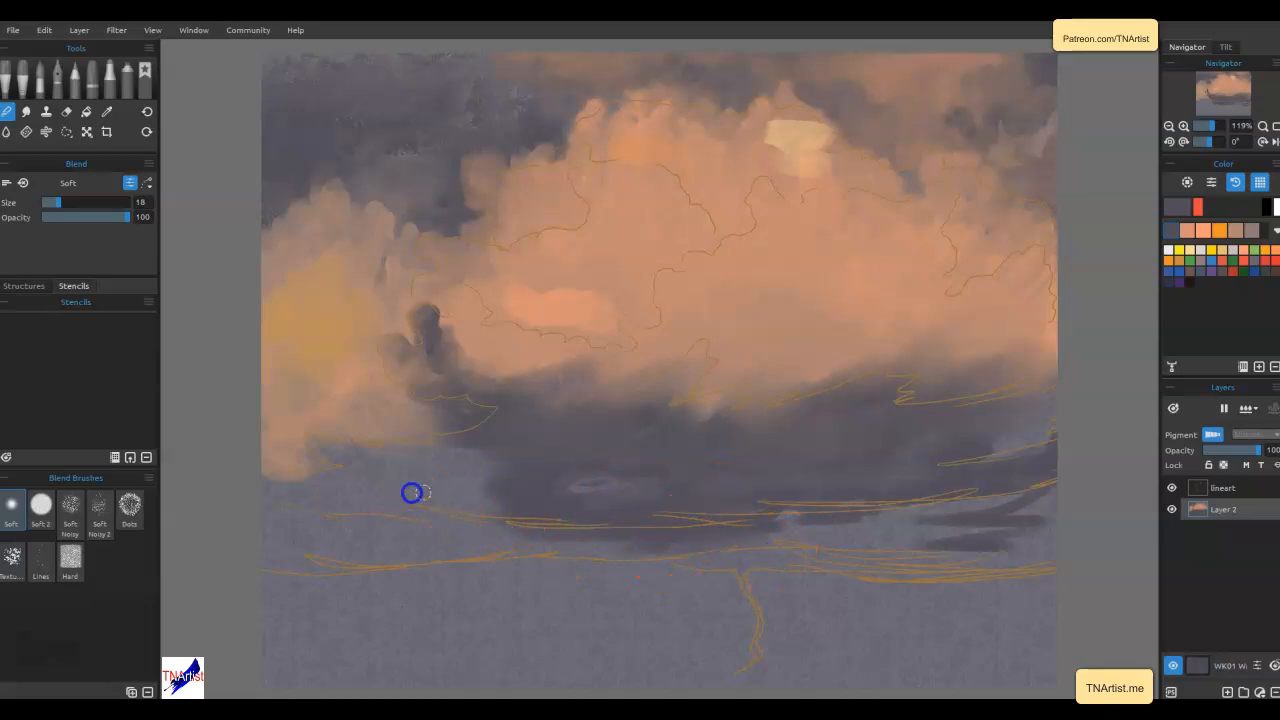
{"action": "left_click_drag", "start_coordinate": [440, 465], "coordinate": [450, 424]}
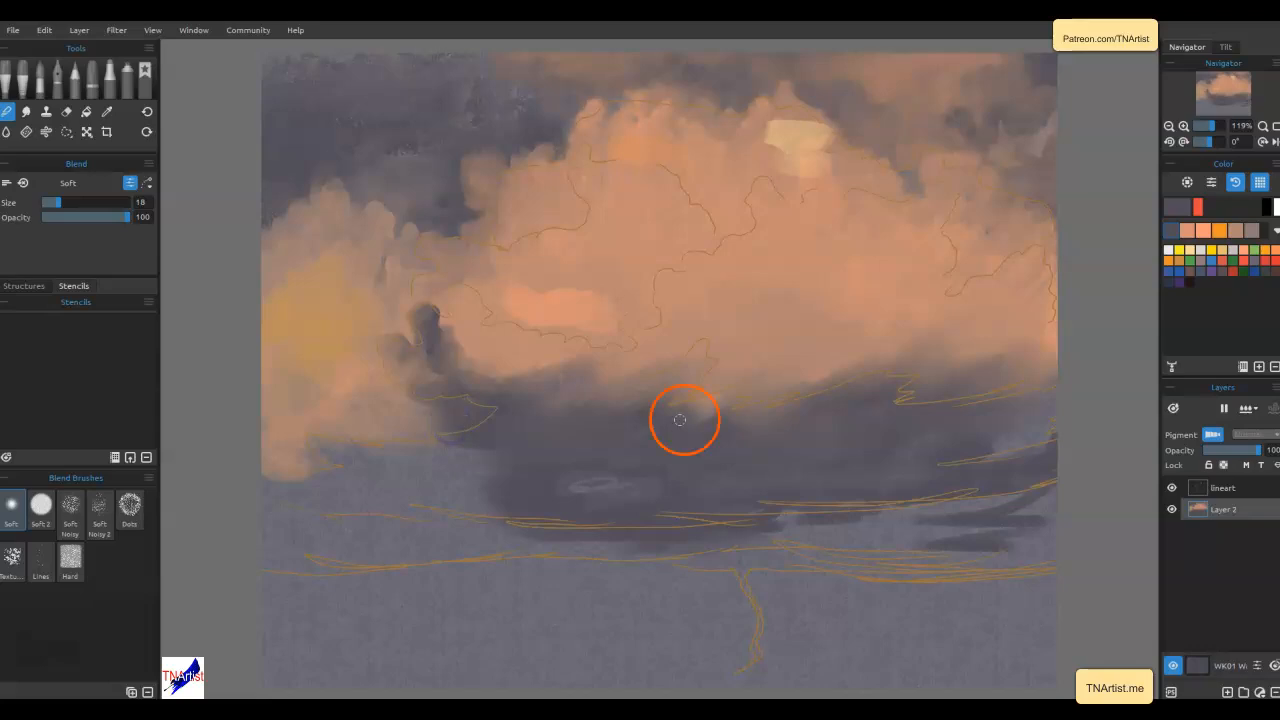
{"action": "mouse_move", "coordinate": [749, 419]}
{"action": "left_mouse_down"}
{"action": "mouse_move", "coordinate": [797, 398]}
{"action": "mouse_move", "coordinate": [899, 407]}
{"action": "mouse_move", "coordinate": [1050, 448]}
{"action": "mouse_move", "coordinate": [1012, 440]}
{"action": "mouse_move", "coordinate": [1055, 400]}
{"action": "left_mouse_up"}
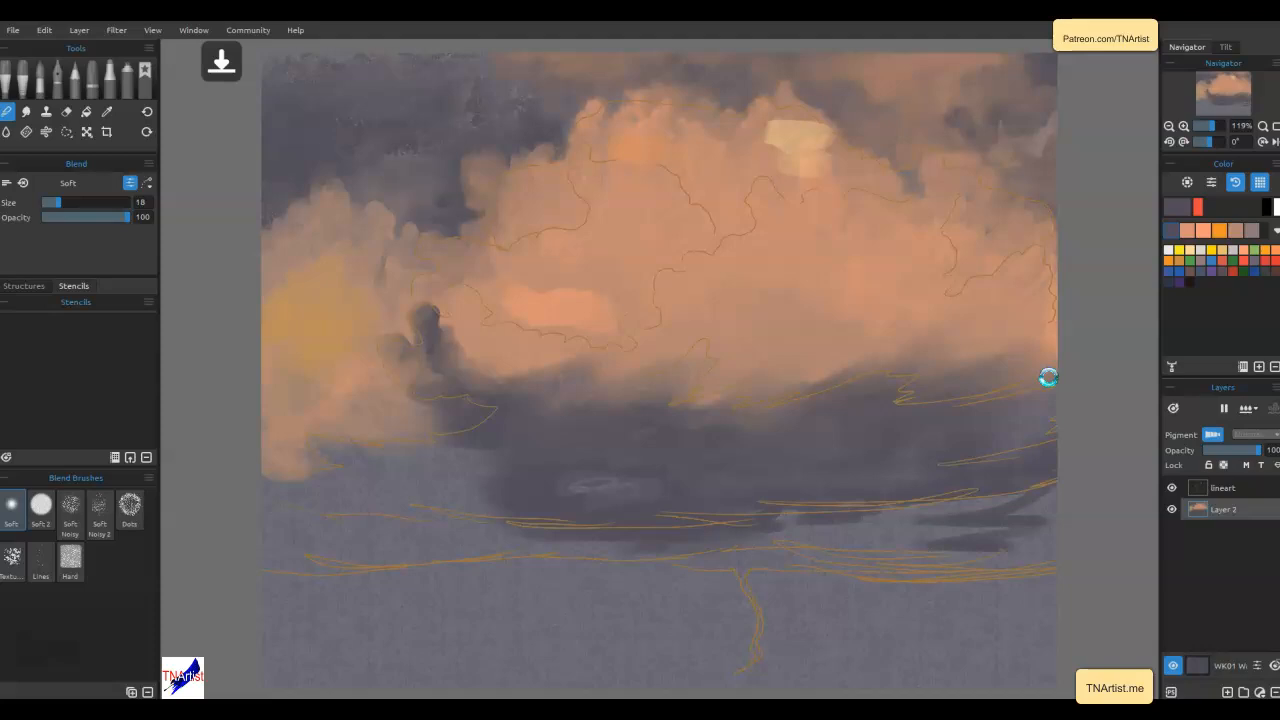
{"action": "mouse_move", "coordinate": [590, 545]}
{"action": "left_mouse_down"}
{"action": "mouse_move", "coordinate": [723, 517]}
{"action": "mouse_move", "coordinate": [715, 541]}
{"action": "left_mouse_up"}
Add dark grey-purple streaks across the lower-left sky, under the left cloud, with the Bullet marker
{"action": "key", "text": "b"}
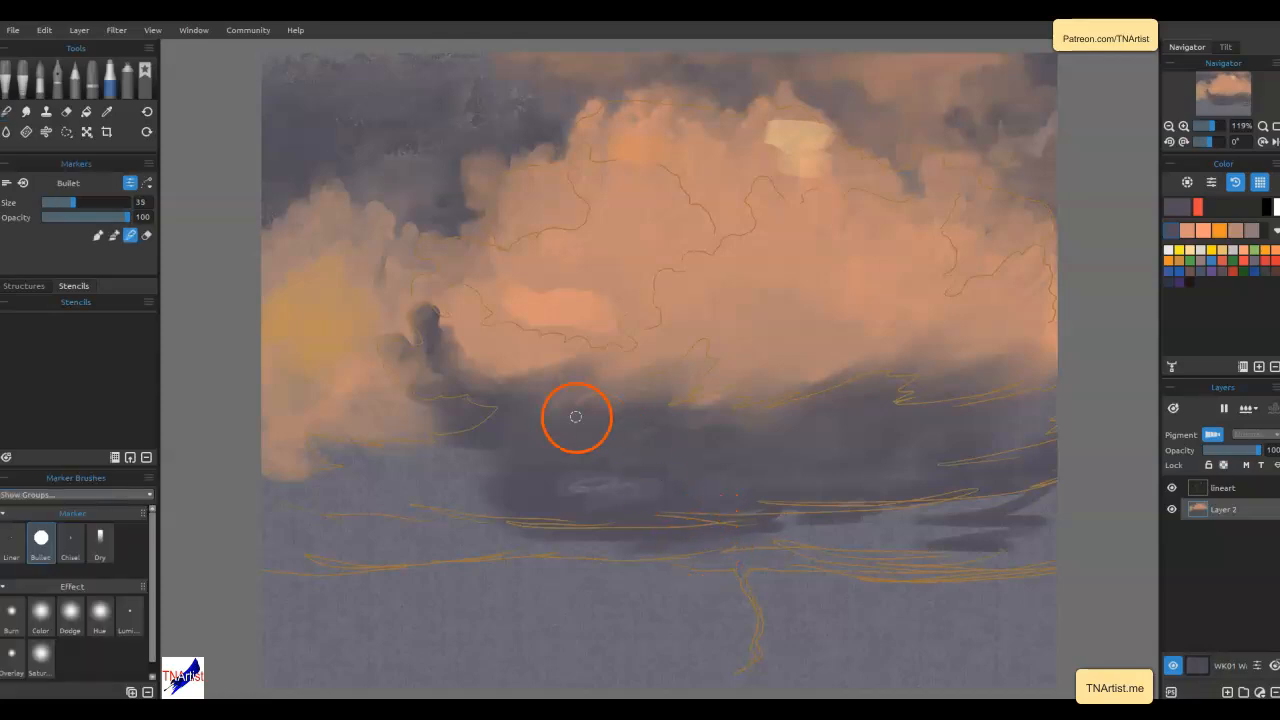
{"action": "mouse_move", "coordinate": [440, 466]}
{"action": "left_mouse_down"}
{"action": "mouse_move", "coordinate": [485, 492]}
{"action": "mouse_move", "coordinate": [431, 486]}
{"action": "mouse_move", "coordinate": [463, 511]}
{"action": "mouse_move", "coordinate": [424, 500]}
{"action": "mouse_move", "coordinate": [505, 501]}
{"action": "mouse_move", "coordinate": [445, 489]}
{"action": "mouse_move", "coordinate": [366, 515]}
{"action": "mouse_move", "coordinate": [244, 519]}
{"action": "mouse_move", "coordinate": [250, 550]}
{"action": "mouse_move", "coordinate": [262, 566]}
{"action": "mouse_move", "coordinate": [298, 568]}
{"action": "mouse_move", "coordinate": [517, 517]}
{"action": "mouse_move", "coordinate": [513, 533]}
{"action": "mouse_move", "coordinate": [408, 568]}
{"action": "mouse_move", "coordinate": [518, 521]}
{"action": "mouse_move", "coordinate": [425, 505]}
{"action": "left_mouse_up"}
{"action": "key", "text": "b"}
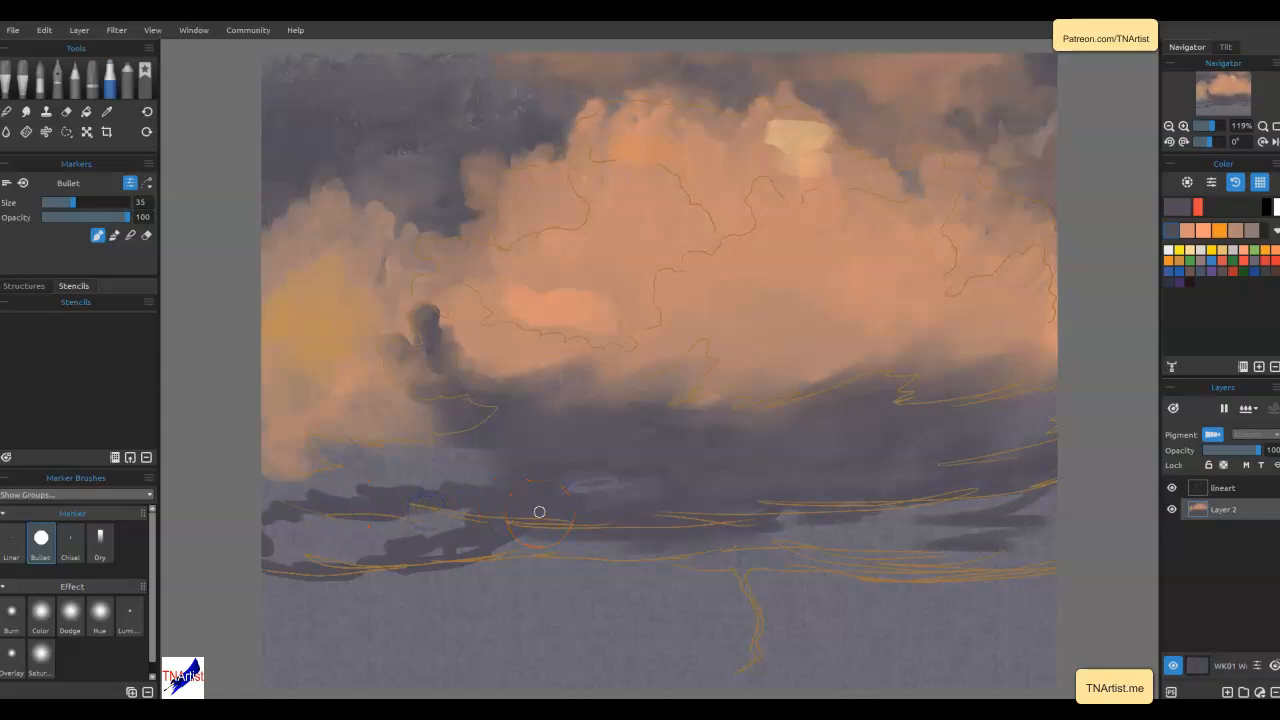
Dab a sampled warm grey below the left cloud and paint a blue-grey (#7b8c8e) patch around it
{"action": "left_click", "coordinate": [1038, 143], "text": "alt"}
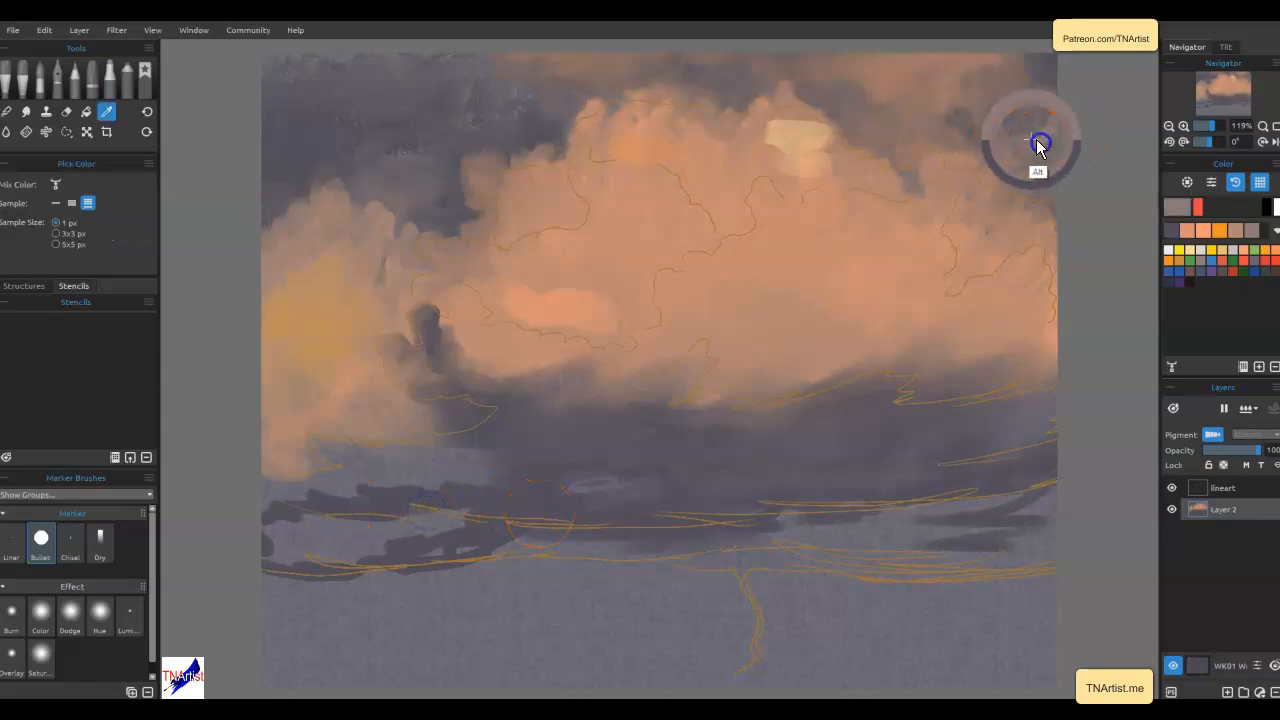
{"action": "mouse_move", "coordinate": [406, 472]}
{"action": "left_mouse_down"}
{"action": "mouse_move", "coordinate": [453, 476]}
{"action": "mouse_move", "coordinate": [427, 467]}
{"action": "mouse_move", "coordinate": [482, 478]}
{"action": "mouse_move", "coordinate": [429, 463]}
{"action": "left_mouse_up"}
{"action": "left_click", "coordinate": [1175, 208]}
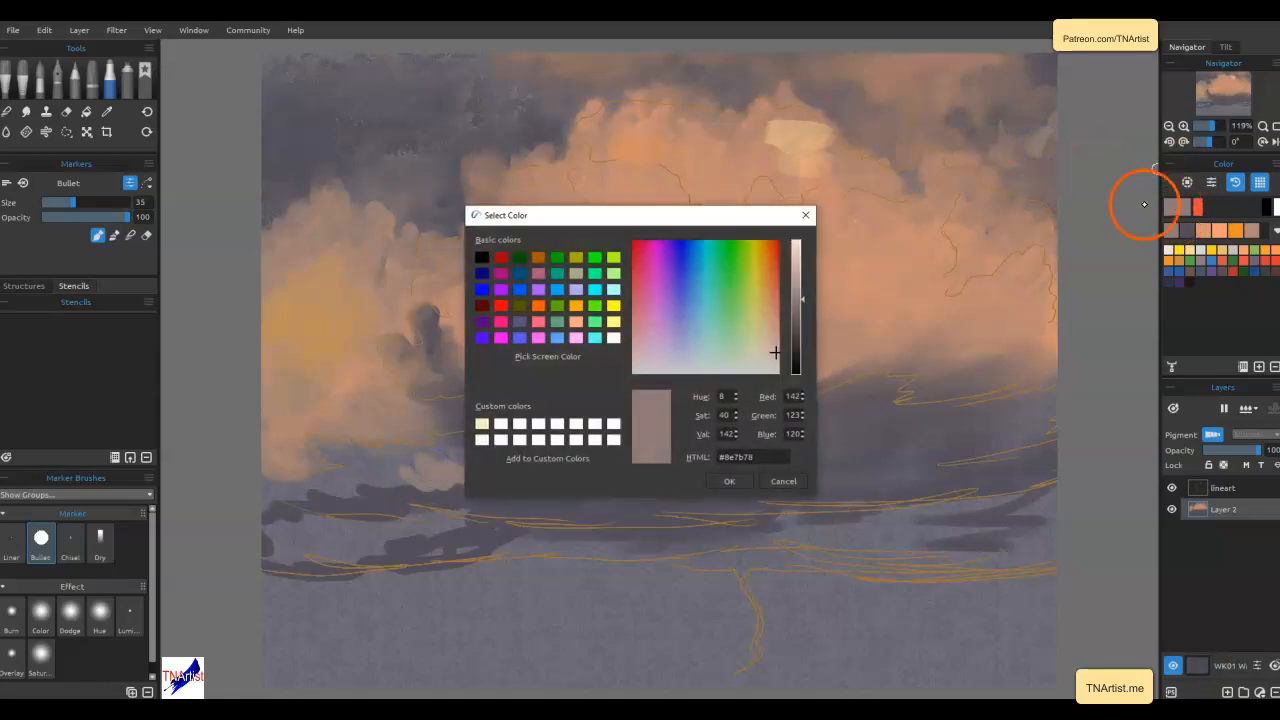
{"action": "left_click", "coordinate": [704, 356]}
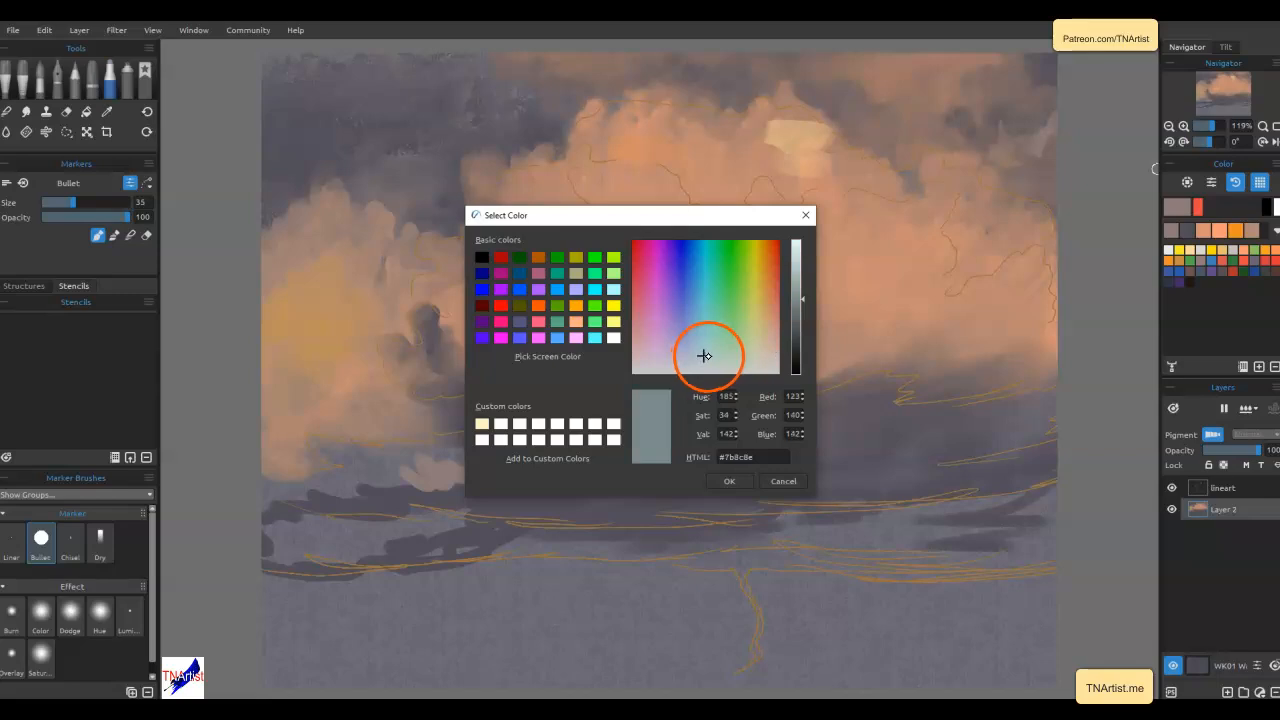
{"action": "left_click", "coordinate": [729, 481]}
{"action": "left_click_drag", "start_coordinate": [446, 461], "coordinate": [326, 481]}
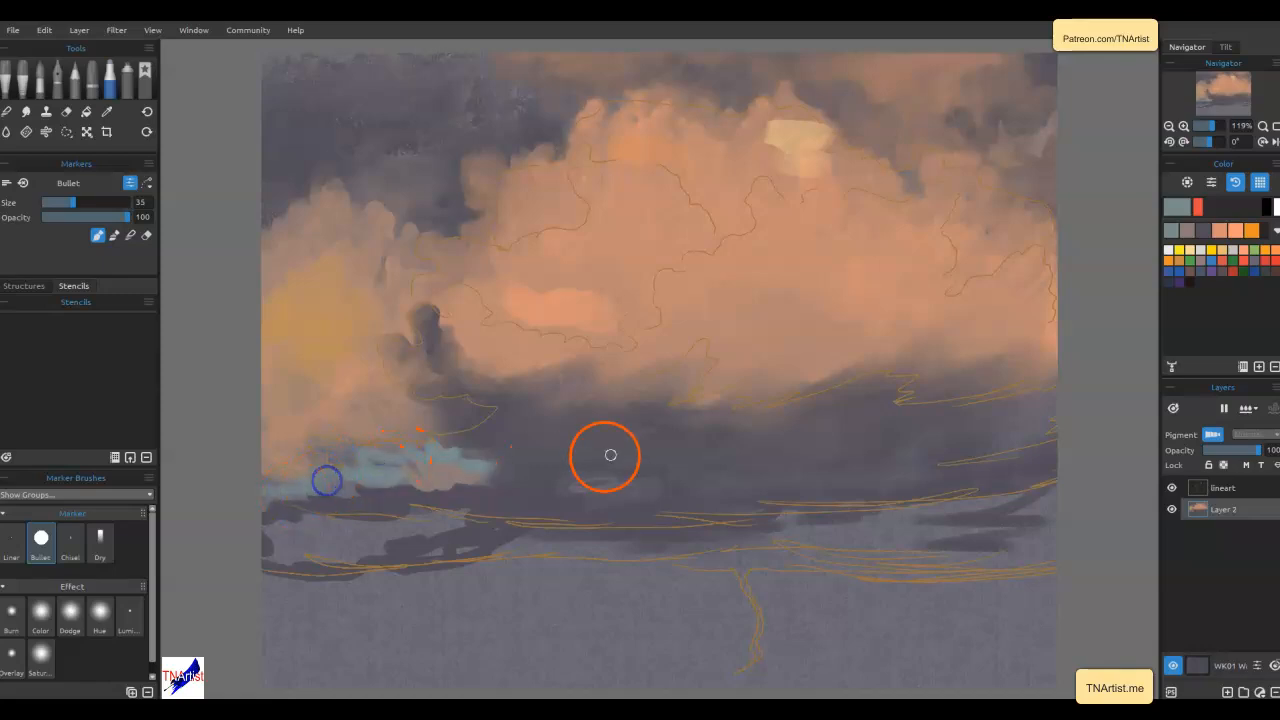
Blend the blue-grey patch into the left cloud's lower edge and the dark band with the Soft blender
{"action": "key", "text": "n"}
{"action": "mouse_move", "coordinate": [474, 465]}
{"action": "left_mouse_down"}
{"action": "mouse_move", "coordinate": [437, 444]}
{"action": "mouse_move", "coordinate": [499, 456]}
{"action": "mouse_move", "coordinate": [472, 450]}
{"action": "mouse_move", "coordinate": [475, 411]}
{"action": "mouse_move", "coordinate": [441, 462]}
{"action": "mouse_move", "coordinate": [460, 447]}
{"action": "mouse_move", "coordinate": [395, 441]}
{"action": "mouse_move", "coordinate": [412, 468]}
{"action": "mouse_move", "coordinate": [471, 481]}
{"action": "mouse_move", "coordinate": [508, 467]}
{"action": "mouse_move", "coordinate": [467, 490]}
{"action": "mouse_move", "coordinate": [481, 483]}
{"action": "mouse_move", "coordinate": [480, 448]}
{"action": "left_mouse_up"}
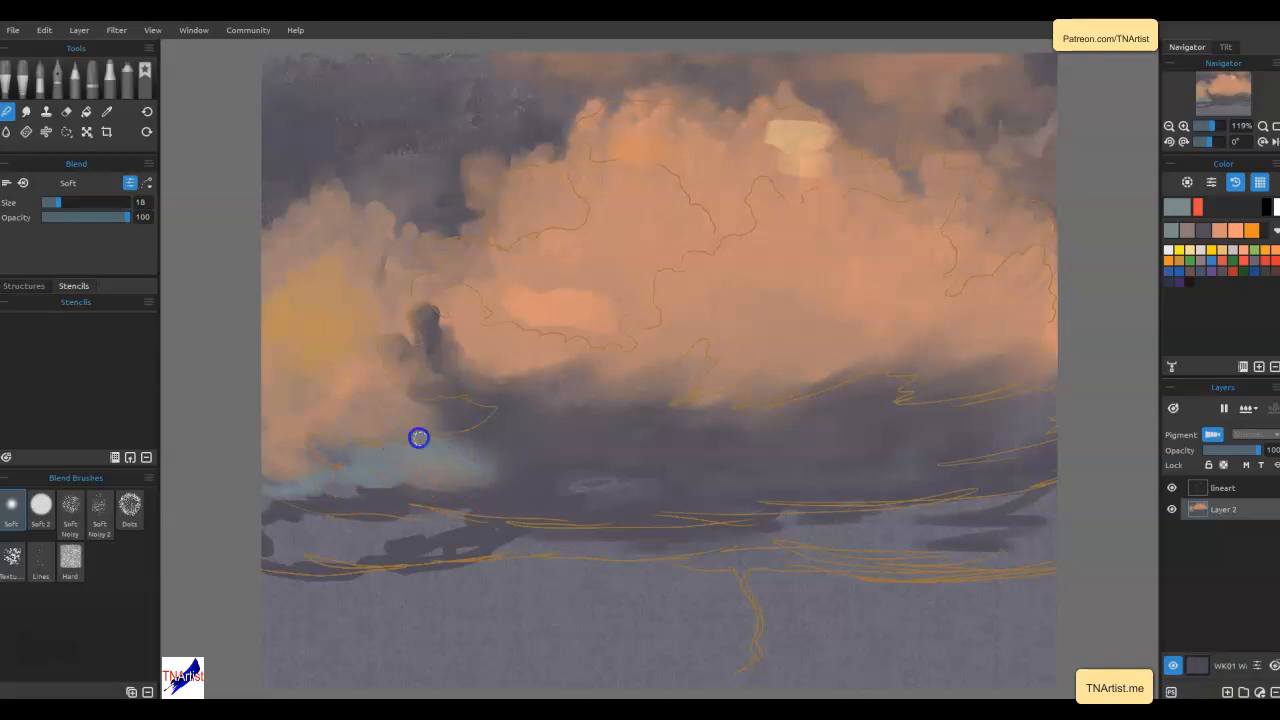
{"action": "mouse_move", "coordinate": [371, 472]}
{"action": "left_mouse_down"}
{"action": "mouse_move", "coordinate": [322, 462]}
{"action": "mouse_move", "coordinate": [366, 468]}
{"action": "mouse_move", "coordinate": [296, 503]}
{"action": "mouse_move", "coordinate": [256, 497]}
{"action": "mouse_move", "coordinate": [451, 486]}
{"action": "mouse_move", "coordinate": [504, 440]}
{"action": "mouse_move", "coordinate": [317, 463]}
{"action": "mouse_move", "coordinate": [387, 429]}
{"action": "left_mouse_up"}
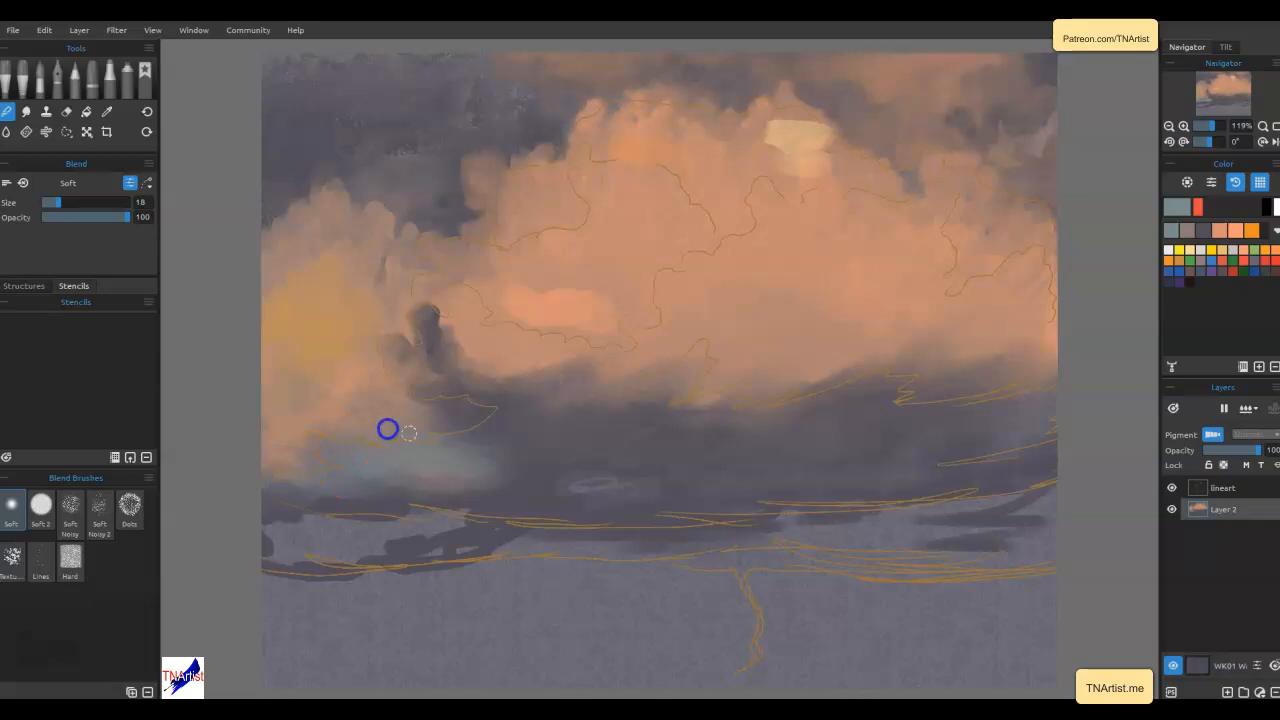
{"action": "mouse_move", "coordinate": [534, 429]}
{"action": "left_mouse_down"}
{"action": "mouse_move", "coordinate": [520, 477]}
{"action": "mouse_move", "coordinate": [457, 484]}
{"action": "mouse_move", "coordinate": [518, 464]}
{"action": "left_mouse_up"}
Rework the area below the left cloud and smooth it into the dark band with the Soft blender enlarged to size 40
{"action": "key", "text": "m"}
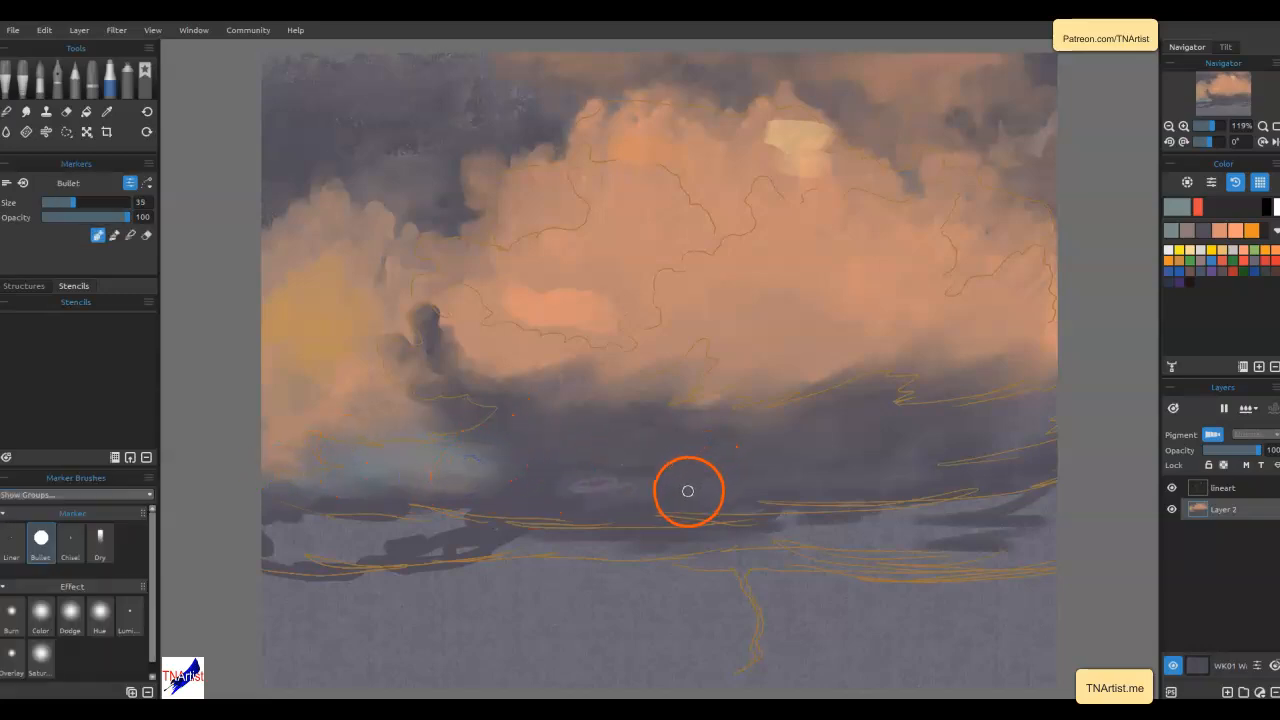
{"action": "mouse_move", "coordinate": [439, 476]}
{"action": "left_mouse_down"}
{"action": "mouse_move", "coordinate": [499, 475]}
{"action": "mouse_move", "coordinate": [483, 465]}
{"action": "mouse_move", "coordinate": [496, 455]}
{"action": "mouse_move", "coordinate": [378, 473]}
{"action": "mouse_move", "coordinate": [451, 491]}
{"action": "mouse_move", "coordinate": [318, 480]}
{"action": "mouse_move", "coordinate": [373, 497]}
{"action": "mouse_move", "coordinate": [346, 494]}
{"action": "mouse_move", "coordinate": [413, 464]}
{"action": "mouse_move", "coordinate": [390, 464]}
{"action": "mouse_move", "coordinate": [490, 452]}
{"action": "mouse_move", "coordinate": [363, 456]}
{"action": "mouse_move", "coordinate": [282, 483]}
{"action": "mouse_move", "coordinate": [426, 469]}
{"action": "mouse_move", "coordinate": [466, 489]}
{"action": "mouse_move", "coordinate": [439, 507]}
{"action": "mouse_move", "coordinate": [472, 510]}
{"action": "mouse_move", "coordinate": [519, 476]}
{"action": "left_mouse_up"}
{"action": "key", "text": "b"}
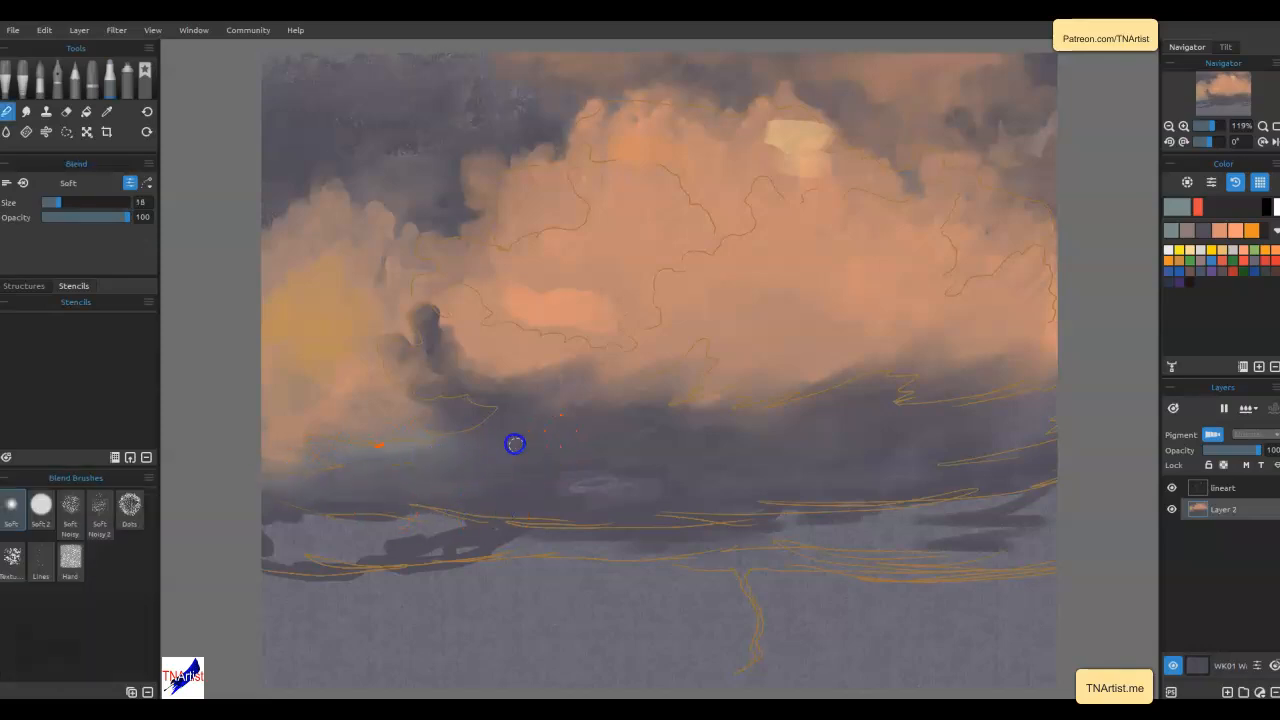
{"action": "key", "text": "bracketright"}
{"action": "mouse_move", "coordinate": [308, 489]}
{"action": "left_mouse_down"}
{"action": "mouse_move", "coordinate": [420, 501]}
{"action": "mouse_move", "coordinate": [411, 459]}
{"action": "mouse_move", "coordinate": [475, 481]}
{"action": "mouse_move", "coordinate": [298, 491]}
{"action": "mouse_move", "coordinate": [333, 492]}
{"action": "mouse_move", "coordinate": [487, 437]}
{"action": "mouse_move", "coordinate": [364, 443]}
{"action": "mouse_move", "coordinate": [326, 474]}
{"action": "mouse_move", "coordinate": [188, 489]}
{"action": "mouse_move", "coordinate": [496, 469]}
{"action": "left_mouse_up"}
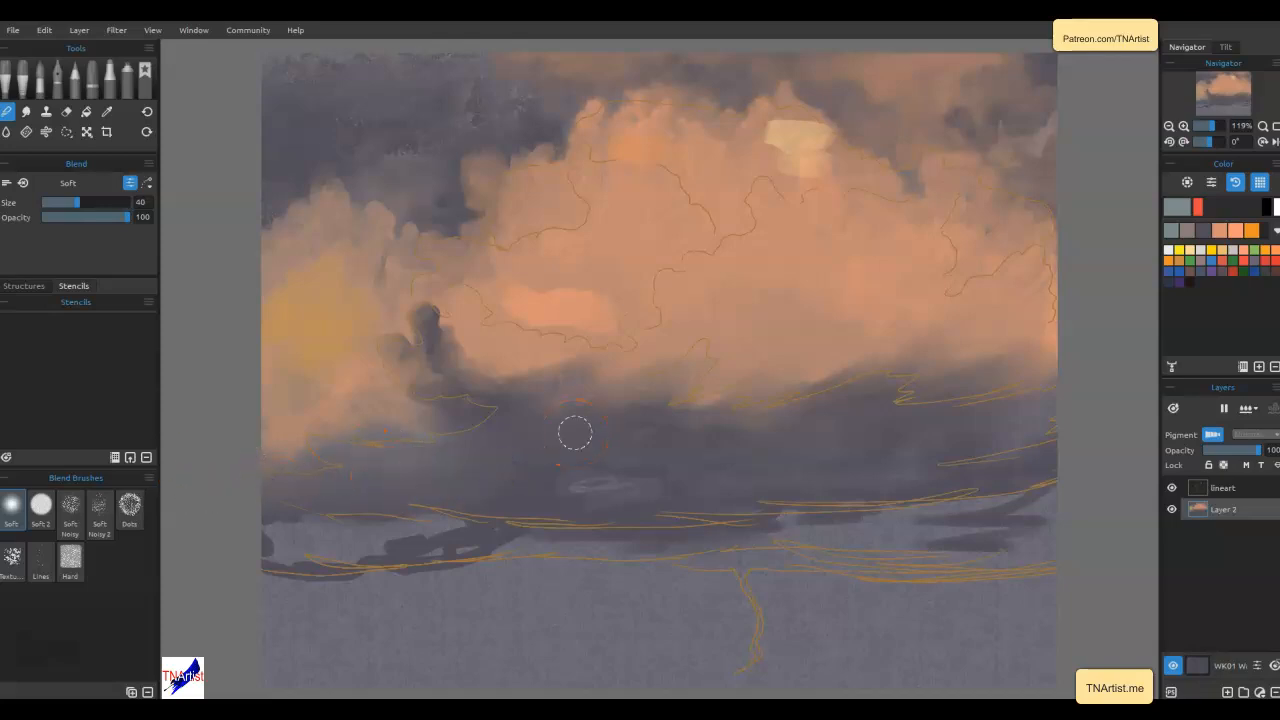
Sample a mid grey from below the left cloud and outline a puffy grey cloud over the large cloud's right half with the Bullet marker
{"action": "key", "text": "m"}
{"action": "key", "text": "alt"}
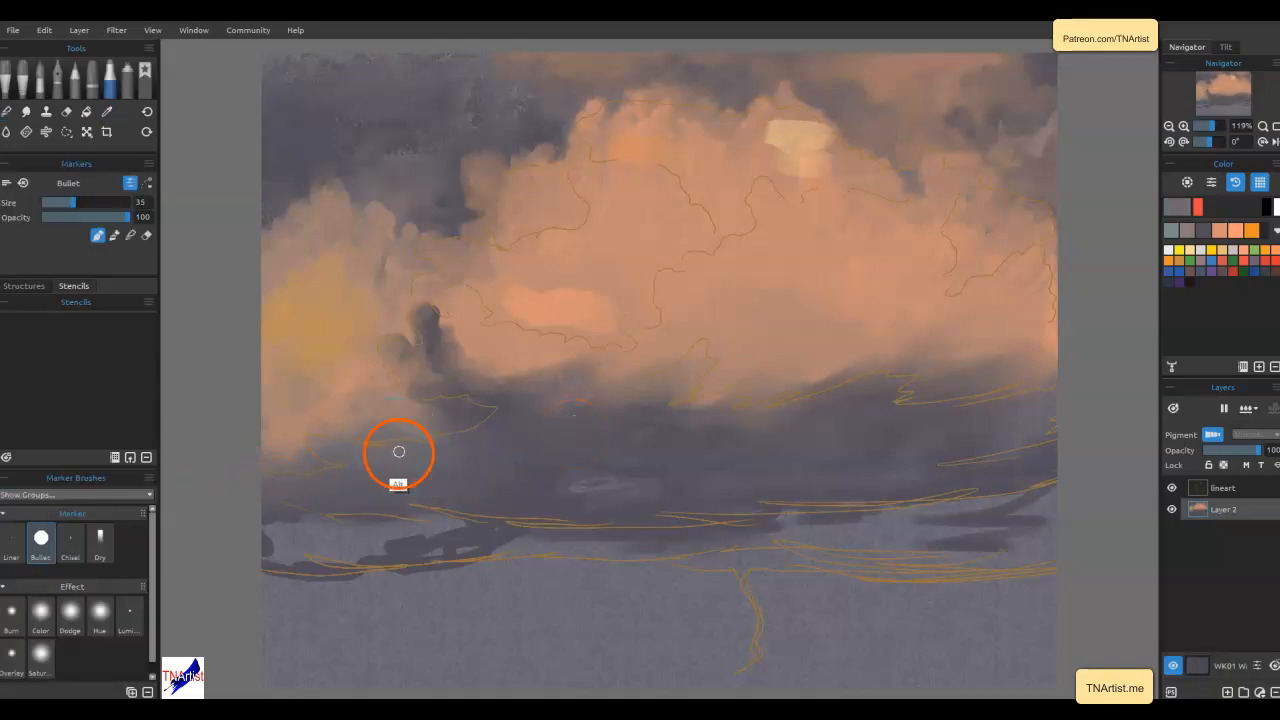
{"action": "left_click", "coordinate": [419, 439], "text": "alt"}
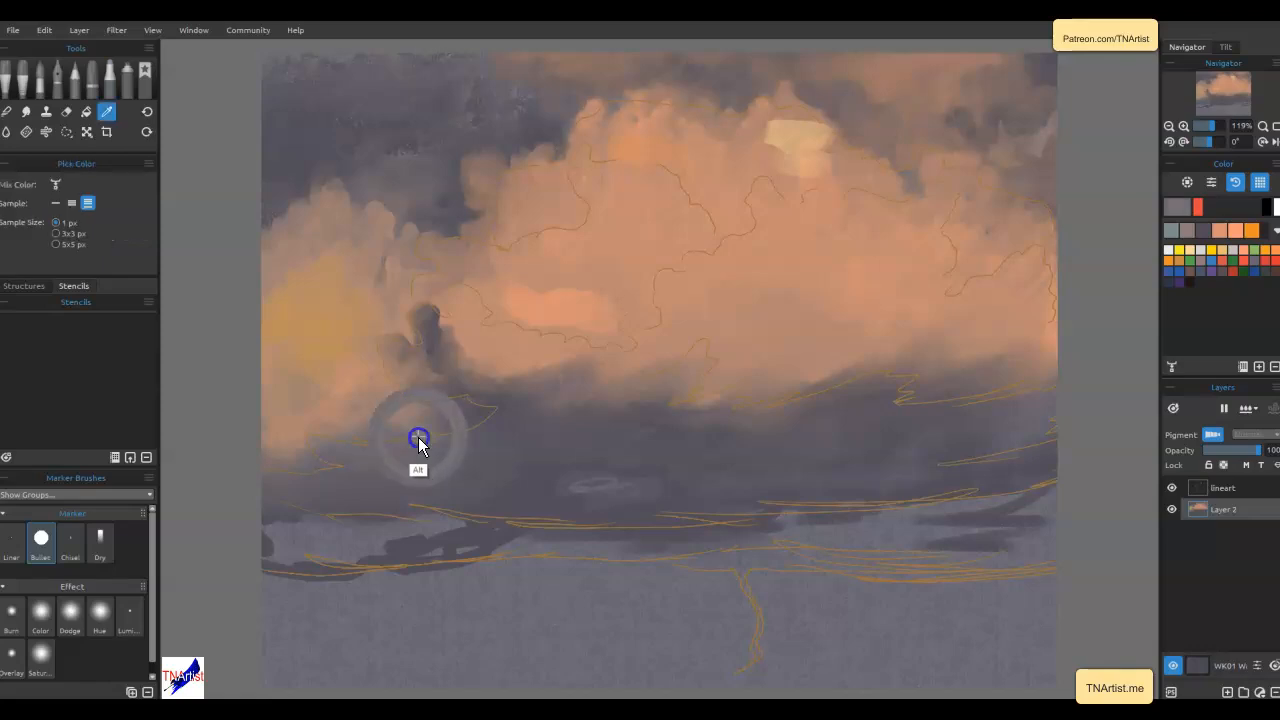
{"action": "left_click_drag", "start_coordinate": [802, 242], "coordinate": [838, 224]}
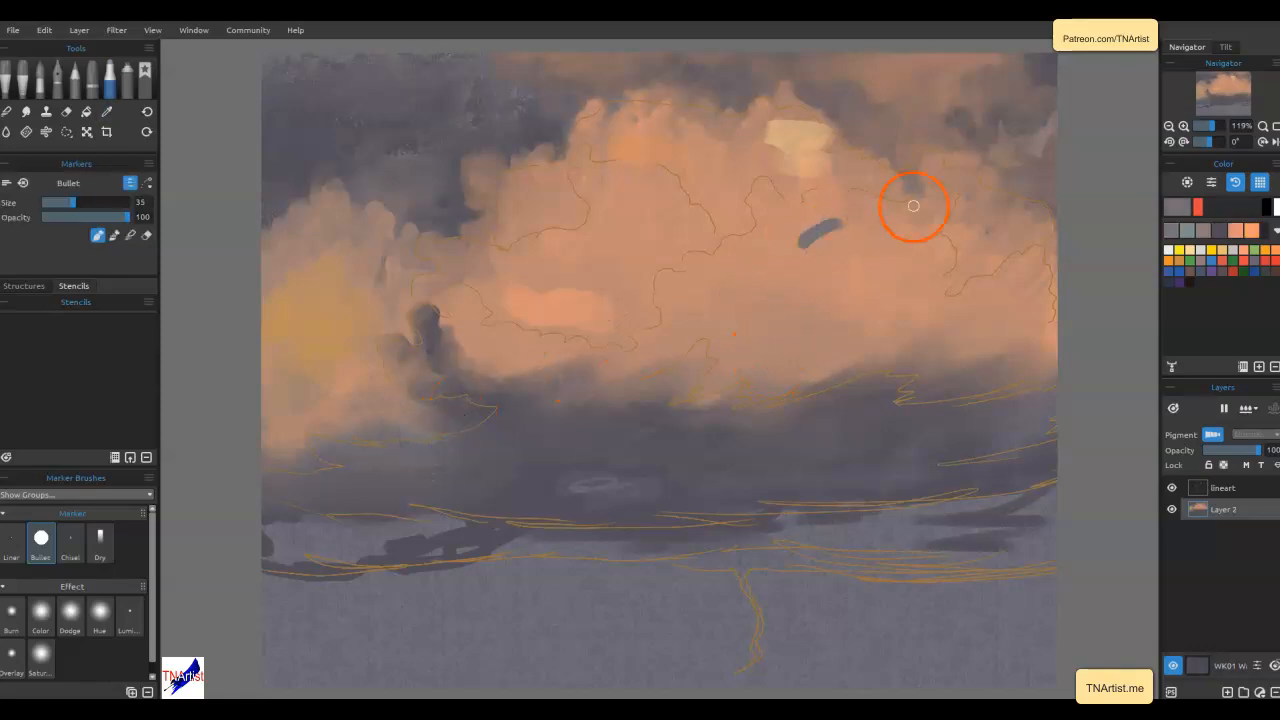
{"action": "left_click_drag", "start_coordinate": [930, 198], "coordinate": [938, 219]}
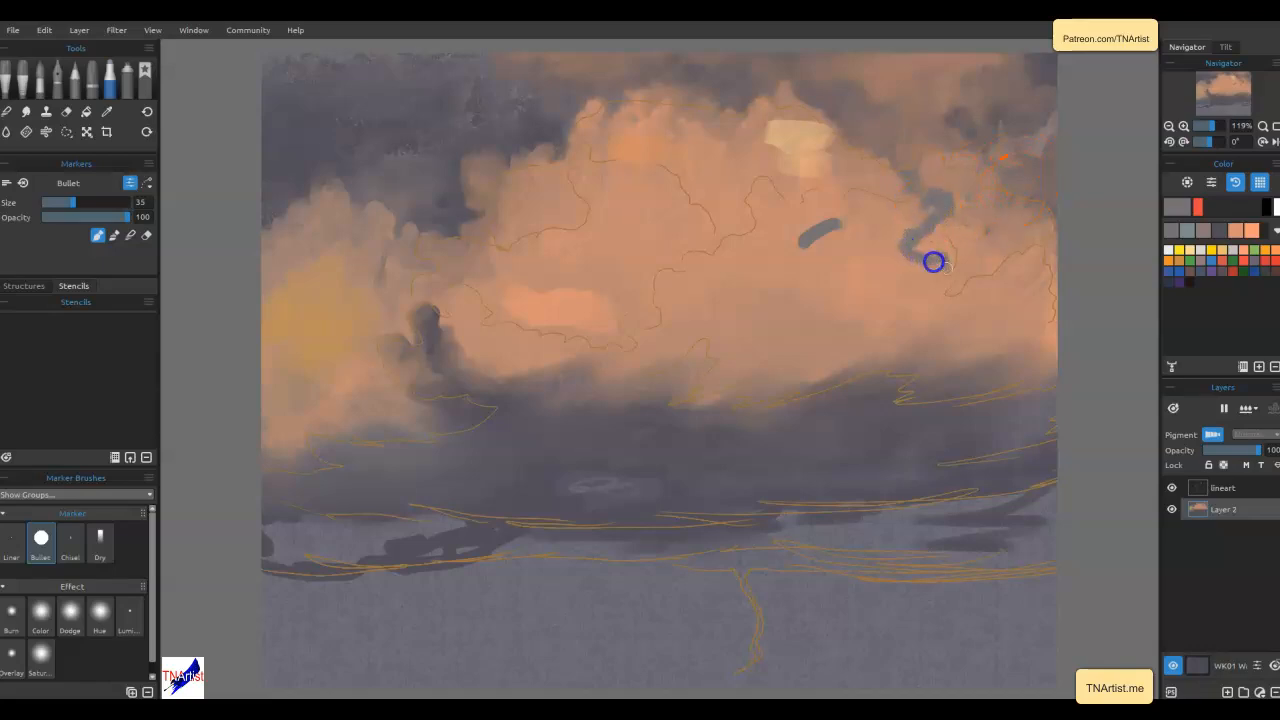
{"action": "left_click_drag", "start_coordinate": [917, 339], "coordinate": [879, 357]}
{"action": "mouse_move", "coordinate": [950, 190]}
{"action": "left_mouse_down"}
{"action": "mouse_move", "coordinate": [831, 220]}
{"action": "mouse_move", "coordinate": [769, 274]}
{"action": "mouse_move", "coordinate": [751, 351]}
{"action": "mouse_move", "coordinate": [685, 385]}
{"action": "mouse_move", "coordinate": [703, 363]}
{"action": "mouse_move", "coordinate": [563, 411]}
{"action": "mouse_move", "coordinate": [575, 405]}
{"action": "left_mouse_up"}
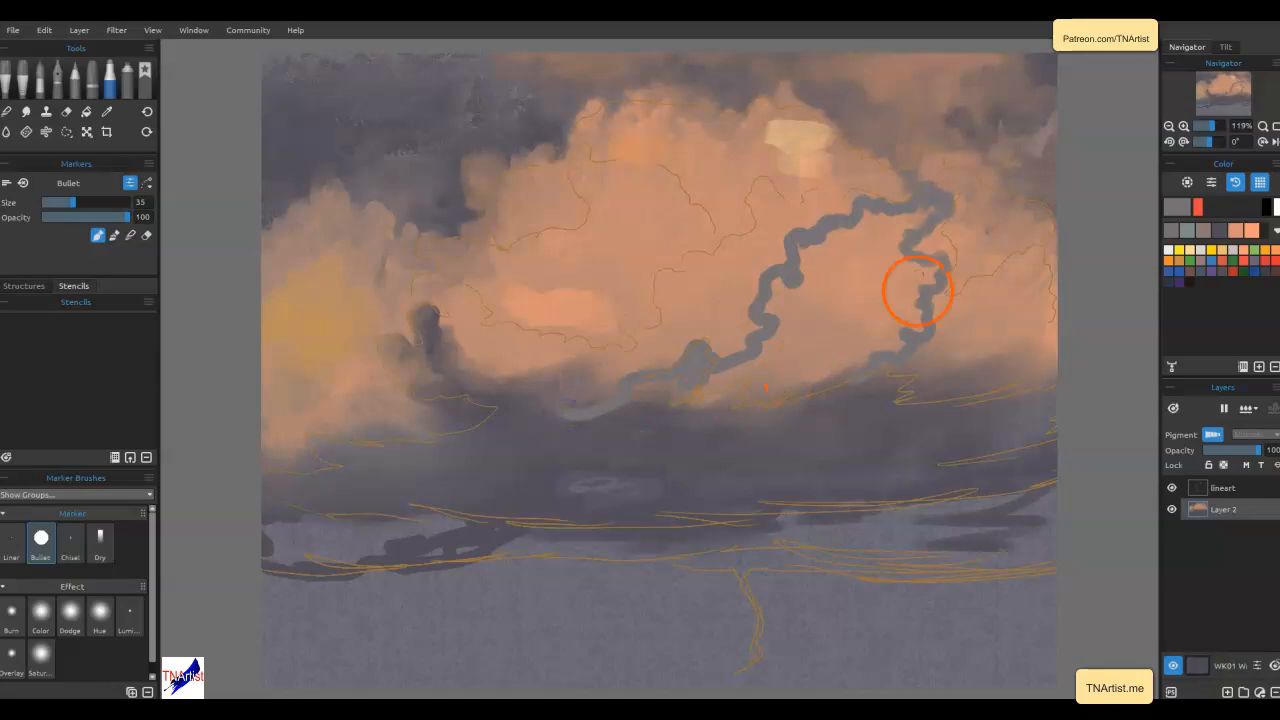
Sample dark grey-purple from the dark band and paint a shadow stroke inside the outlined grey cloud
{"action": "key", "text": "alt"}
{"action": "left_click", "coordinate": [862, 427], "text": "alt"}
{"action": "mouse_move", "coordinate": [886, 271]}
{"action": "left_mouse_down"}
{"action": "mouse_move", "coordinate": [845, 294]}
{"action": "mouse_move", "coordinate": [833, 282]}
{"action": "mouse_move", "coordinate": [814, 322]}
{"action": "left_mouse_up"}
Lighten a sampled grey, fill the outlined cloud with it, and extend the grey strokes along the large cloud's lower-left edge
{"action": "key", "text": "alt"}
{"action": "left_click", "coordinate": [910, 336], "text": "alt"}
{"action": "left_click", "coordinate": [1177, 205]}
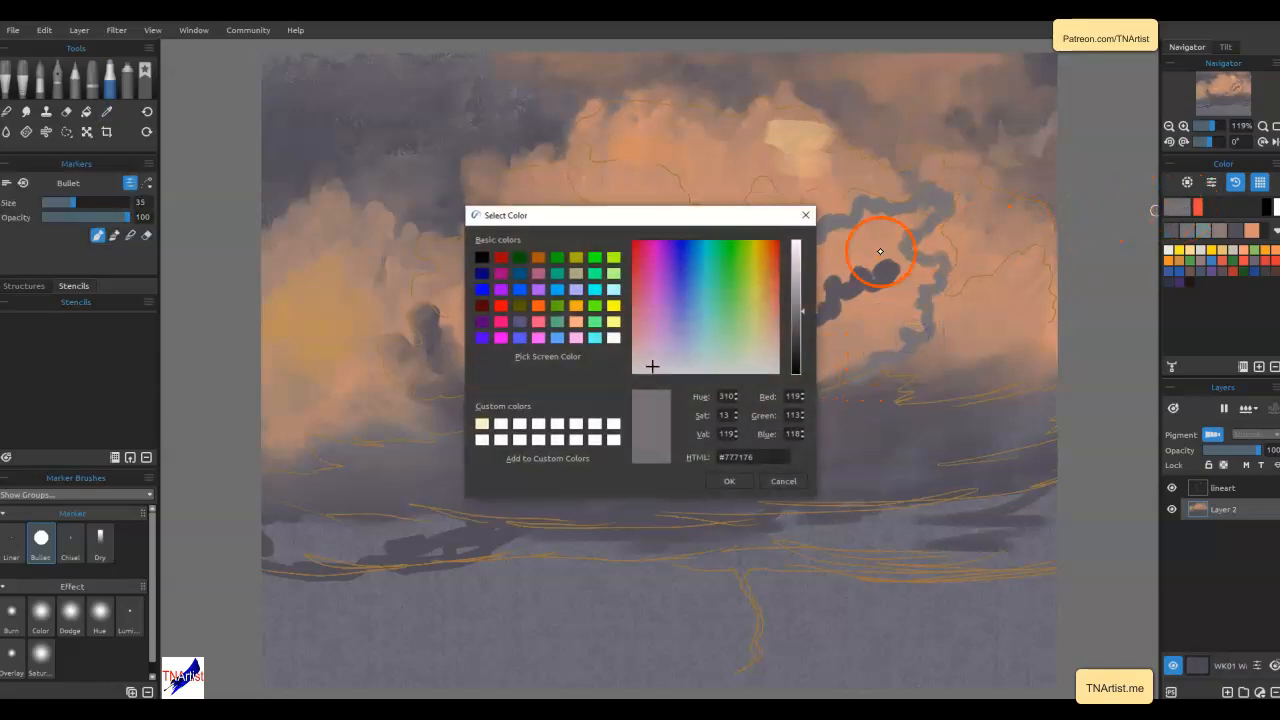
{"action": "left_click", "coordinate": [795, 305]}
{"action": "left_click", "coordinate": [729, 481]}
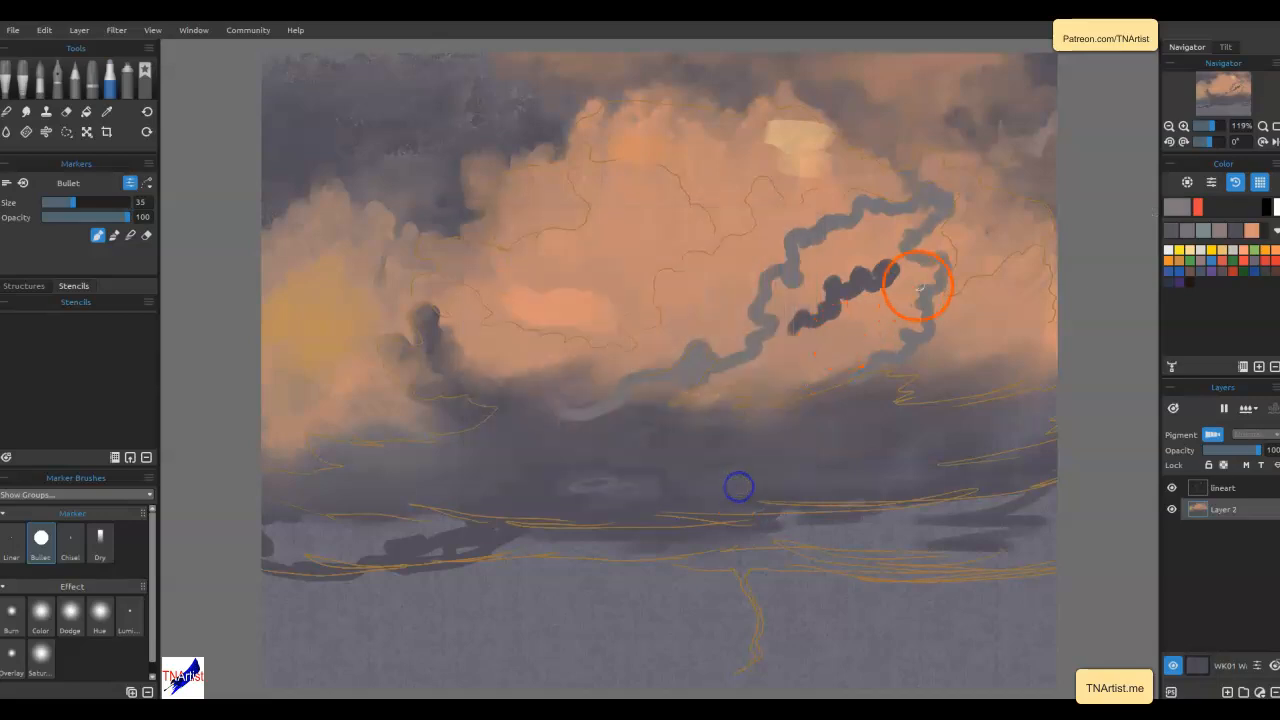
{"action": "mouse_move", "coordinate": [913, 287]}
{"action": "left_mouse_down"}
{"action": "mouse_move", "coordinate": [827, 344]}
{"action": "mouse_move", "coordinate": [815, 373]}
{"action": "mouse_move", "coordinate": [784, 379]}
{"action": "mouse_move", "coordinate": [861, 363]}
{"action": "mouse_move", "coordinate": [912, 320]}
{"action": "mouse_move", "coordinate": [744, 360]}
{"action": "mouse_move", "coordinate": [774, 330]}
{"action": "mouse_move", "coordinate": [791, 332]}
{"action": "mouse_move", "coordinate": [788, 305]}
{"action": "mouse_move", "coordinate": [776, 307]}
{"action": "mouse_move", "coordinate": [810, 293]}
{"action": "mouse_move", "coordinate": [817, 267]}
{"action": "mouse_move", "coordinate": [848, 268]}
{"action": "mouse_move", "coordinate": [858, 242]}
{"action": "mouse_move", "coordinate": [874, 251]}
{"action": "mouse_move", "coordinate": [871, 232]}
{"action": "mouse_move", "coordinate": [888, 244]}
{"action": "mouse_move", "coordinate": [923, 214]}
{"action": "left_mouse_up"}
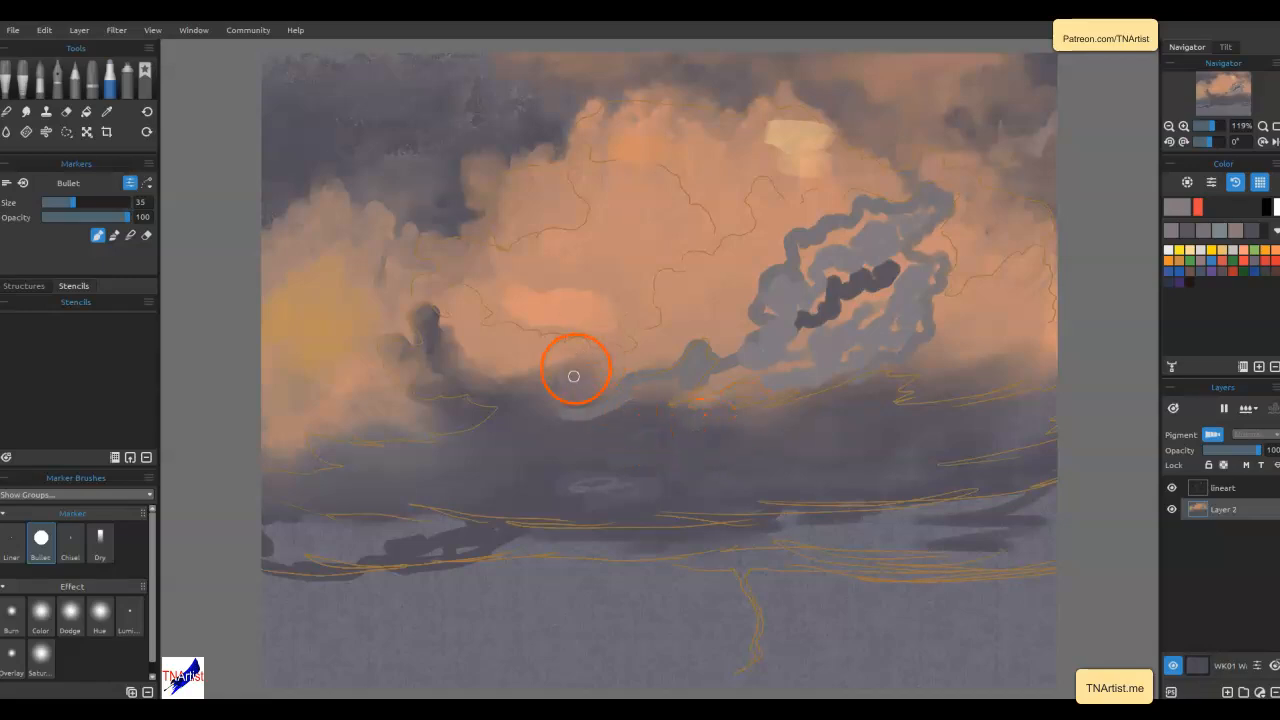
{"action": "mouse_move", "coordinate": [557, 403]}
{"action": "left_mouse_down"}
{"action": "mouse_move", "coordinate": [522, 384]}
{"action": "mouse_move", "coordinate": [522, 358]}
{"action": "mouse_move", "coordinate": [505, 374]}
{"action": "mouse_move", "coordinate": [507, 351]}
{"action": "mouse_move", "coordinate": [491, 371]}
{"action": "mouse_move", "coordinate": [474, 343]}
{"action": "left_mouse_up"}
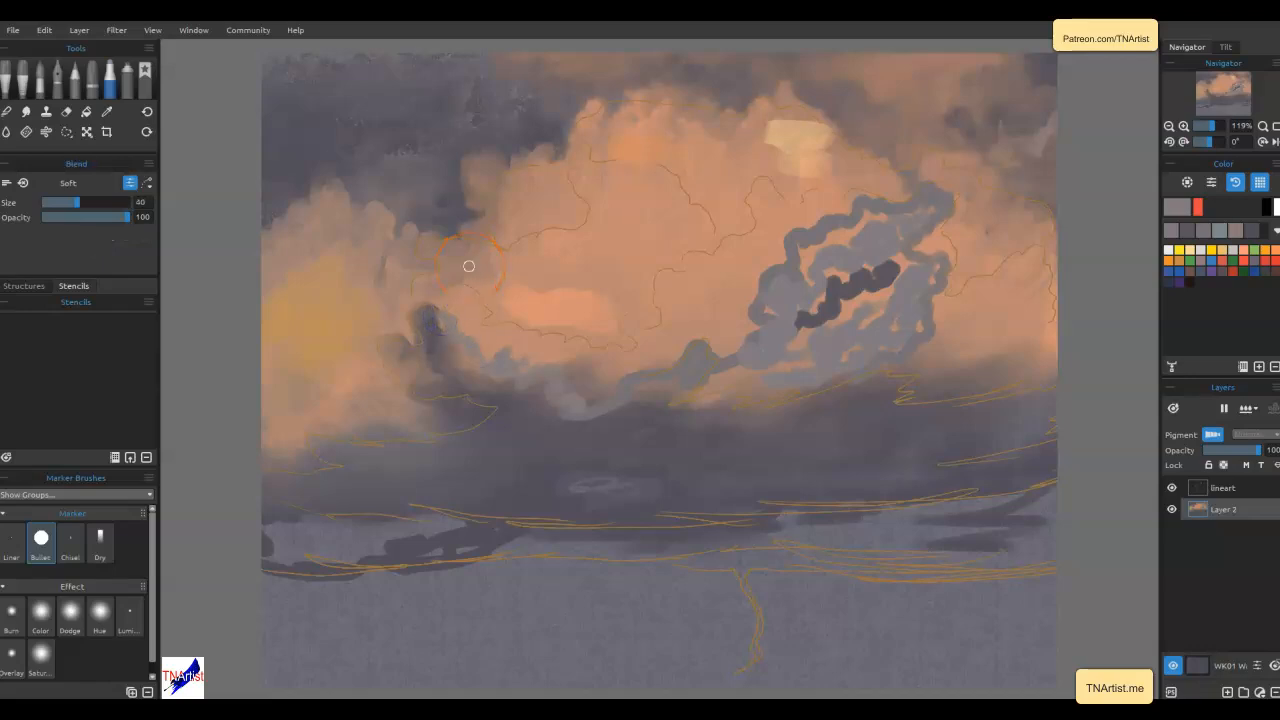
Blend the grey cloud's lower part and its dark shadow stroke with the Soft blender, reducing the size to 20
{"action": "key", "text": "b"}
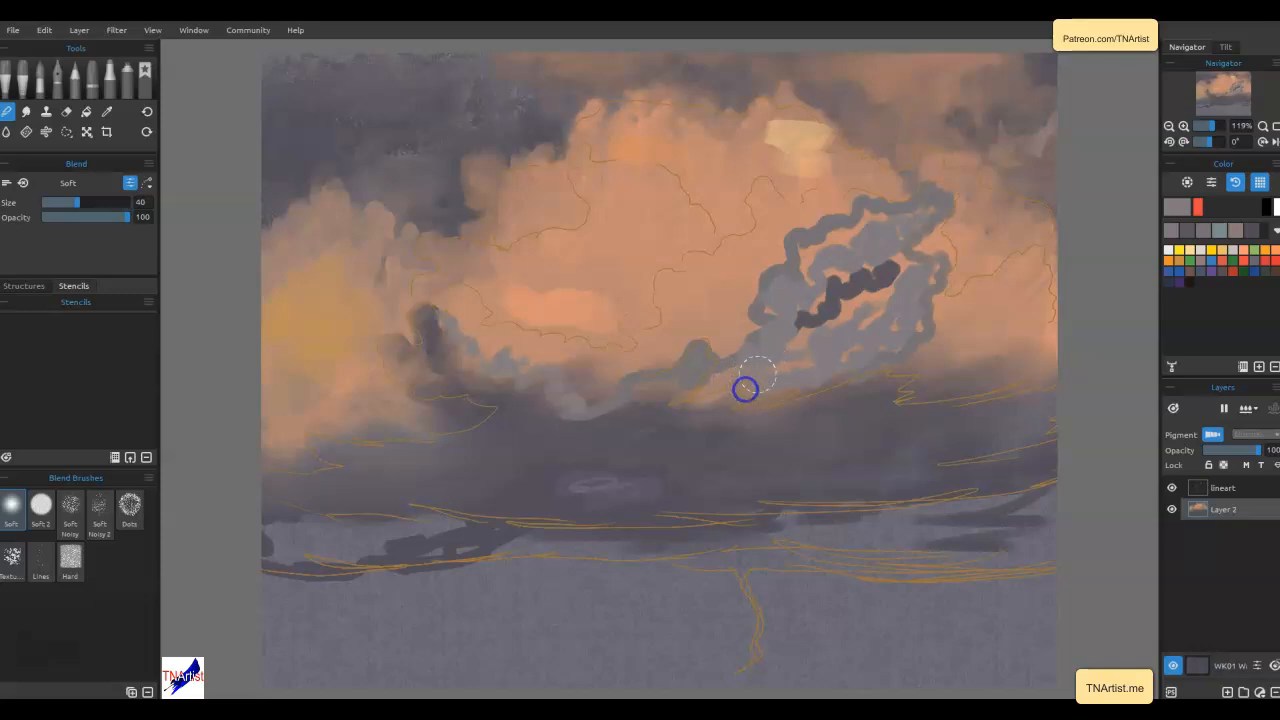
{"action": "left_click_drag", "start_coordinate": [819, 350], "coordinate": [823, 360]}
{"action": "key", "text": "bracketleft"}
{"action": "key", "text": "bracketleft"}
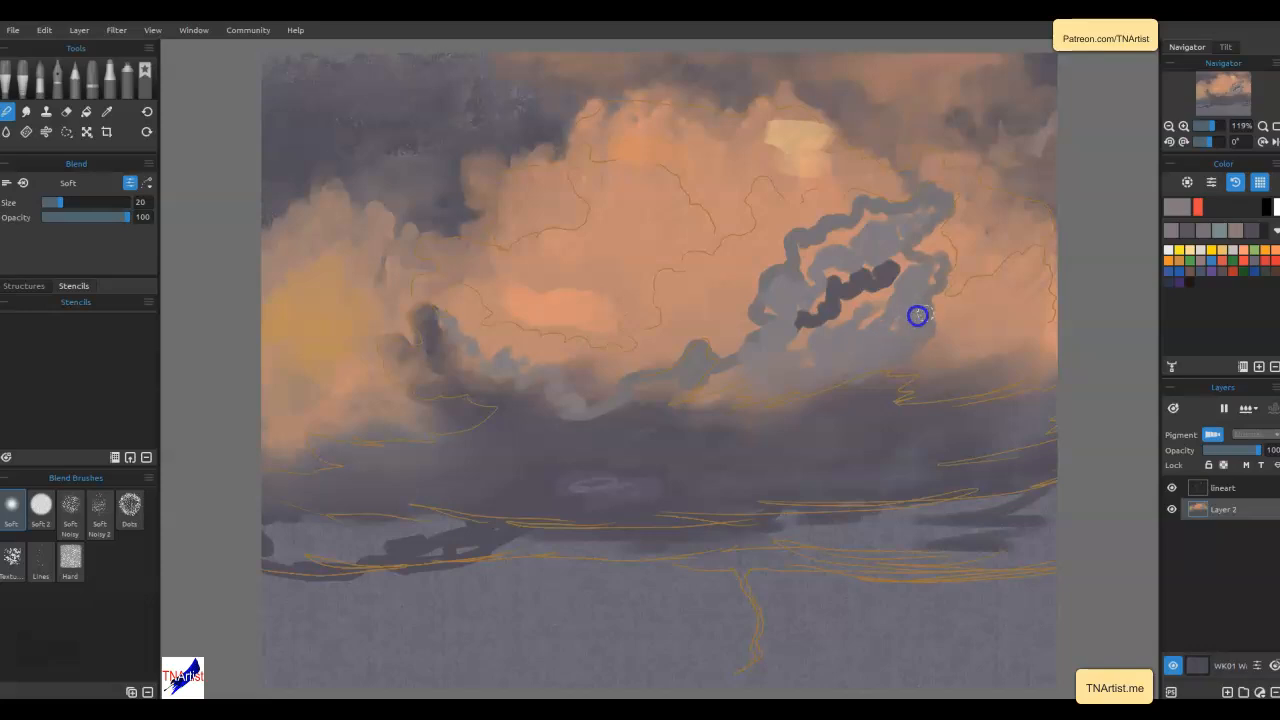
{"action": "left_click_drag", "start_coordinate": [901, 260], "coordinate": [804, 331]}
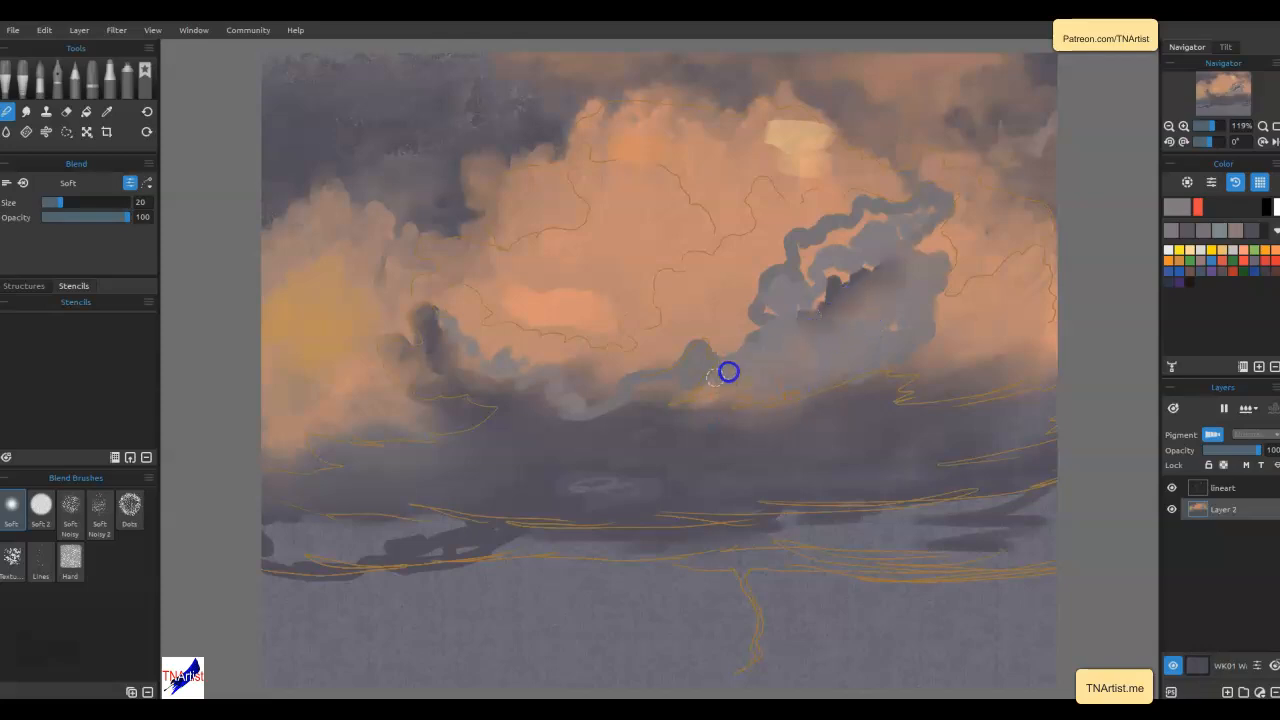
Blend the grey strokes along the large cloud's lower-left edge and smooth the remaining gaps inside the grey cloud
{"action": "mouse_move", "coordinate": [622, 393]}
{"action": "left_mouse_down"}
{"action": "mouse_move", "coordinate": [569, 434]}
{"action": "mouse_move", "coordinate": [555, 397]}
{"action": "left_mouse_up"}
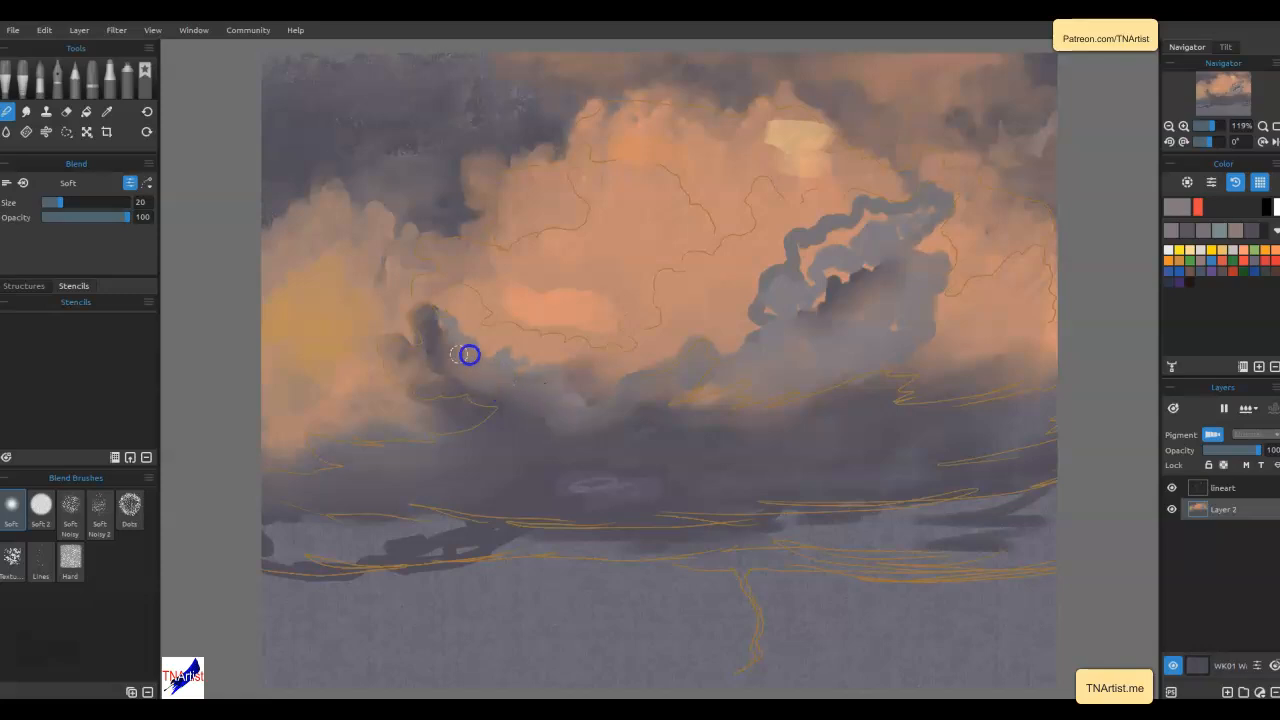
{"action": "left_click_drag", "start_coordinate": [455, 338], "coordinate": [432, 322]}
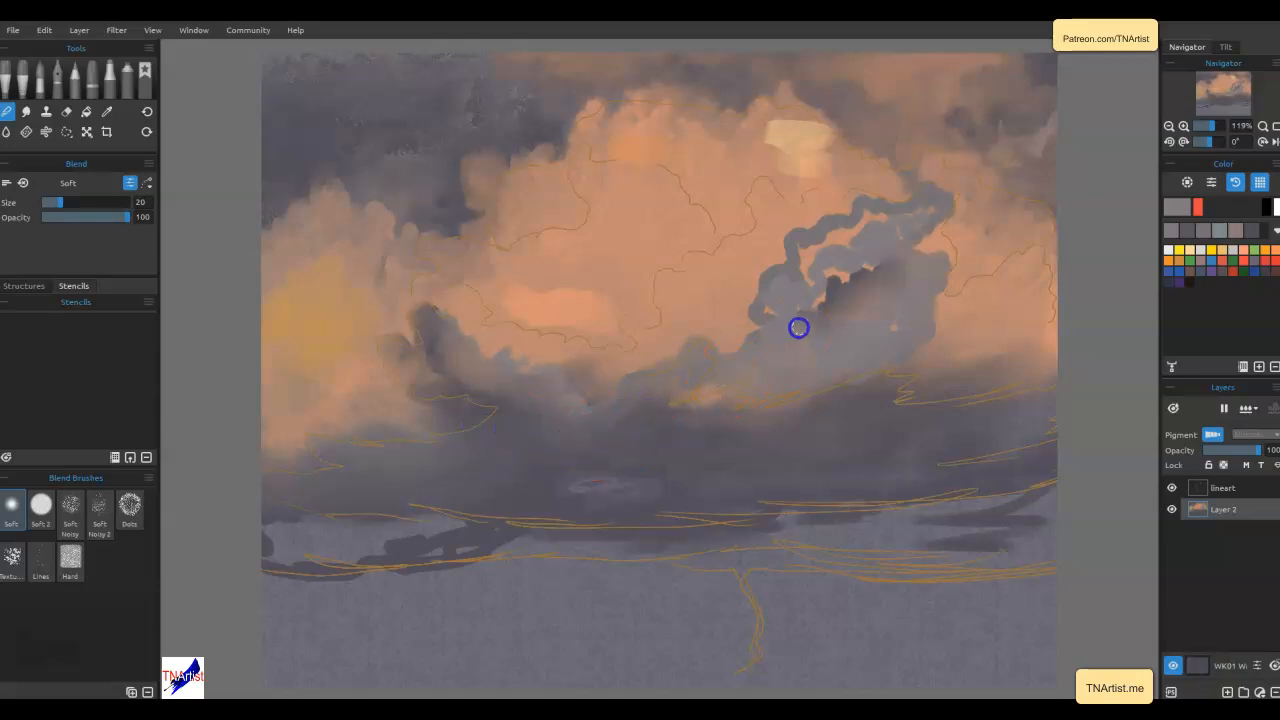
{"action": "left_click_drag", "start_coordinate": [759, 306], "coordinate": [768, 283]}
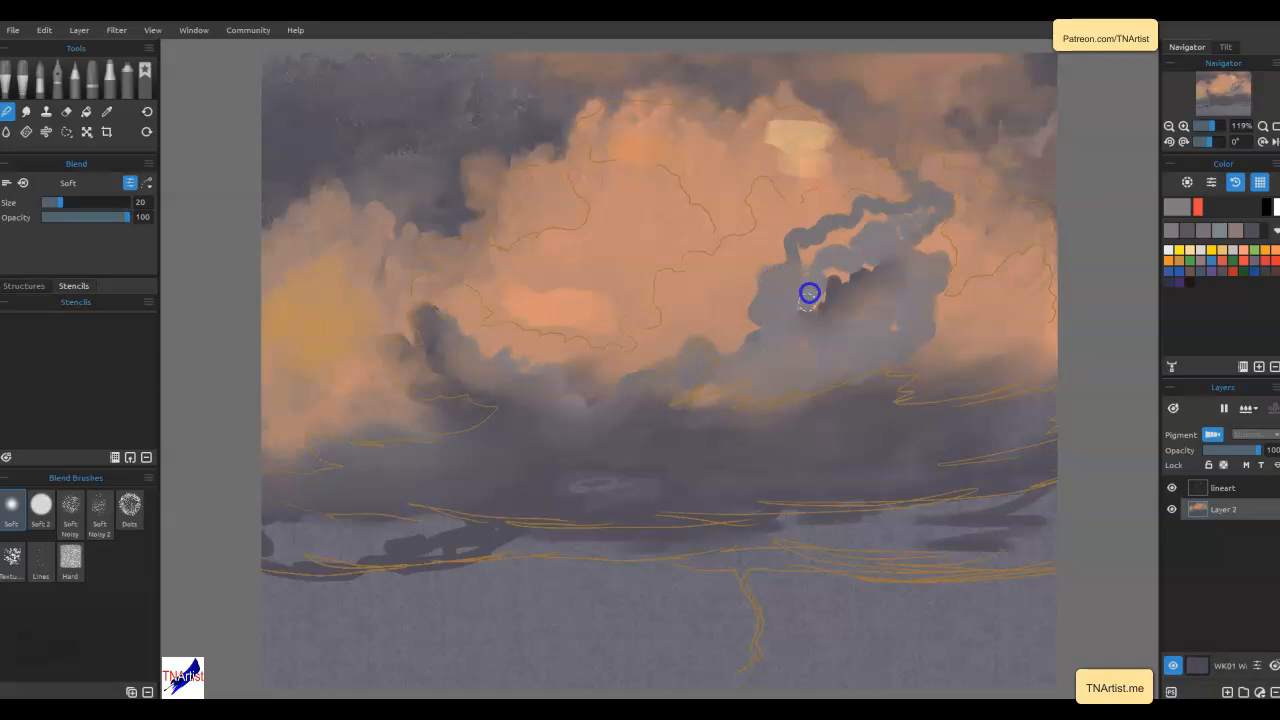
{"action": "mouse_move", "coordinate": [808, 243]}
{"action": "left_mouse_down"}
{"action": "mouse_move", "coordinate": [846, 235]}
{"action": "mouse_move", "coordinate": [853, 252]}
{"action": "mouse_move", "coordinate": [873, 210]}
{"action": "mouse_move", "coordinate": [880, 224]}
{"action": "mouse_move", "coordinate": [936, 200]}
{"action": "mouse_move", "coordinate": [888, 237]}
{"action": "mouse_move", "coordinate": [896, 249]}
{"action": "mouse_move", "coordinate": [869, 284]}
{"action": "mouse_move", "coordinate": [851, 291]}
{"action": "mouse_move", "coordinate": [826, 268]}
{"action": "mouse_move", "coordinate": [824, 297]}
{"action": "mouse_move", "coordinate": [801, 308]}
{"action": "mouse_move", "coordinate": [881, 259]}
{"action": "left_mouse_up"}
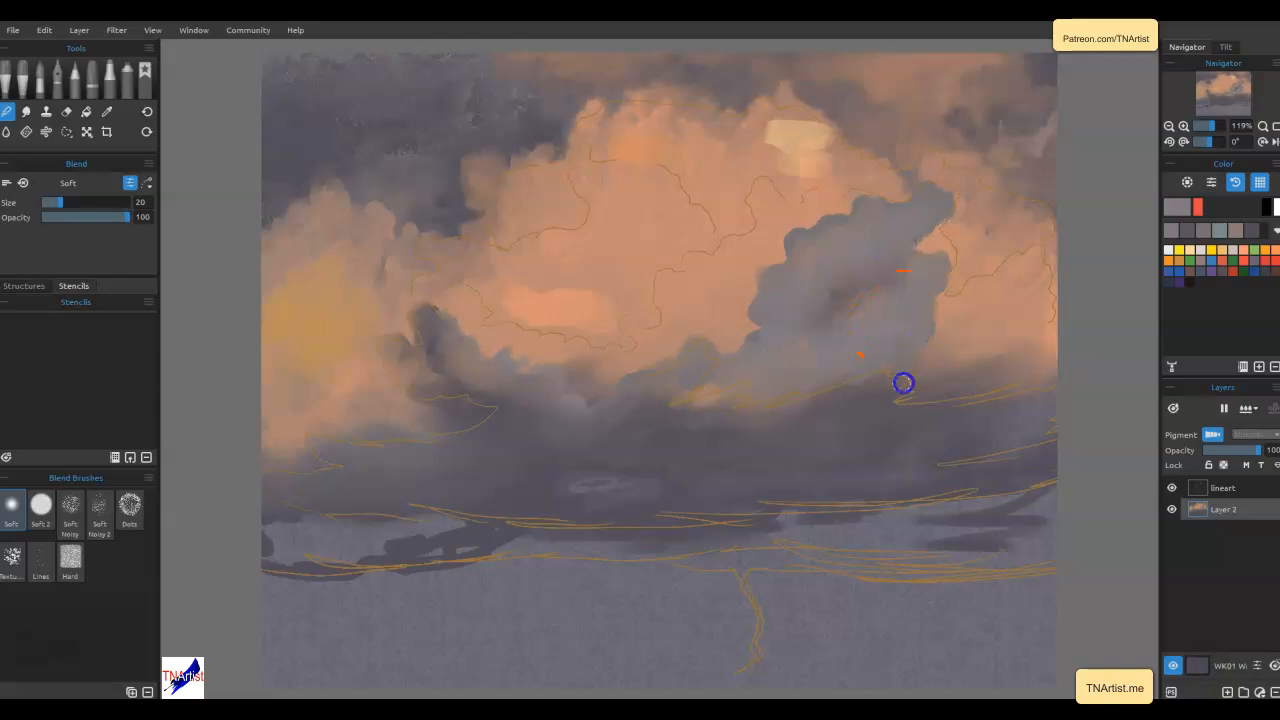
Blend the grey cloud's base into the dark band and soften the shadow inside the grey cloud
{"action": "mouse_move", "coordinate": [851, 391]}
{"action": "left_mouse_down"}
{"action": "mouse_move", "coordinate": [714, 406]}
{"action": "mouse_move", "coordinate": [694, 387]}
{"action": "left_mouse_up"}
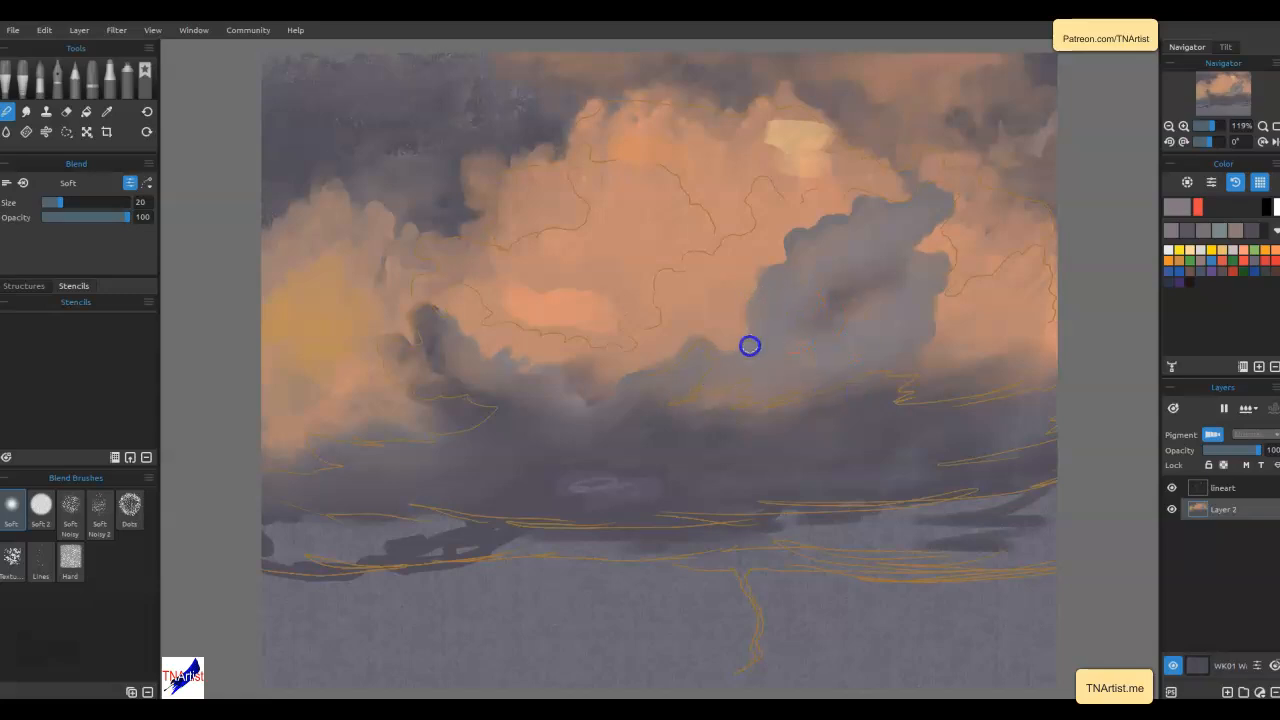
{"action": "left_click_drag", "start_coordinate": [665, 386], "coordinate": [620, 385]}
{"action": "left_click_drag", "start_coordinate": [501, 495], "coordinate": [545, 441]}
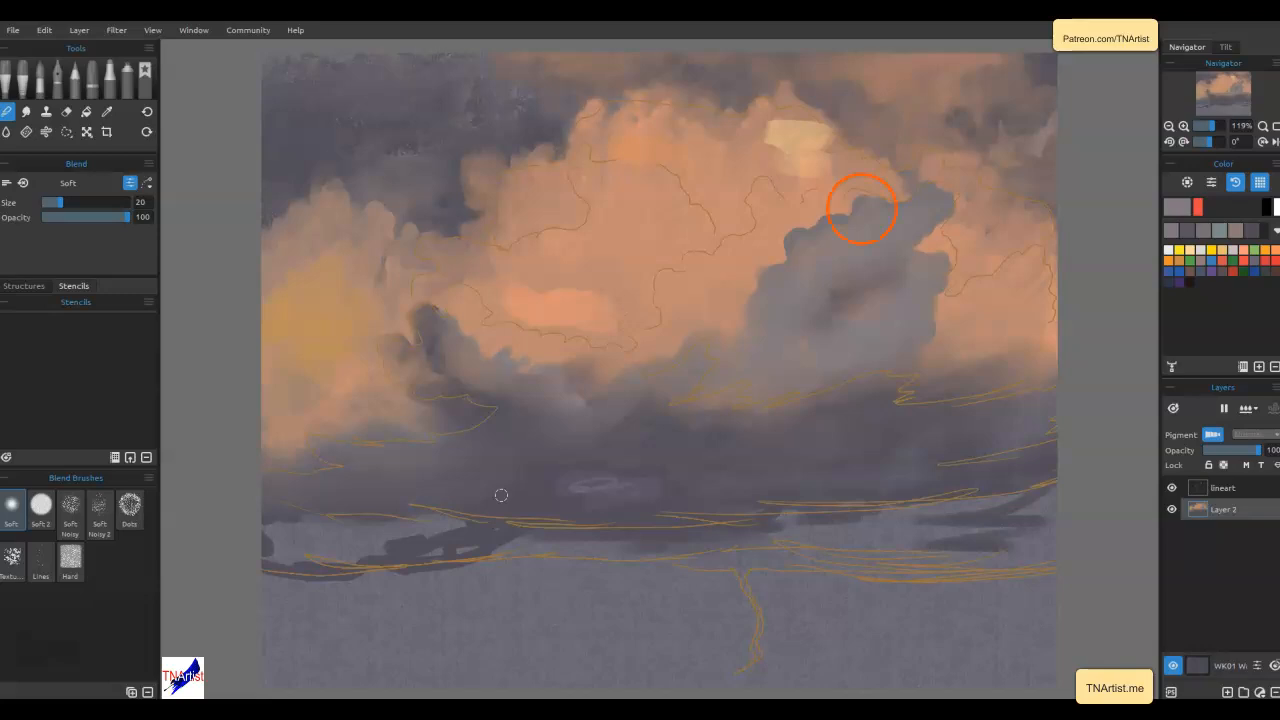
{"action": "mouse_move", "coordinate": [840, 297]}
{"action": "left_mouse_down"}
{"action": "mouse_move", "coordinate": [875, 309]}
{"action": "mouse_move", "coordinate": [832, 310]}
{"action": "mouse_move", "coordinate": [877, 284]}
{"action": "mouse_move", "coordinate": [838, 408]}
{"action": "mouse_move", "coordinate": [840, 374]}
{"action": "mouse_move", "coordinate": [874, 360]}
{"action": "mouse_move", "coordinate": [869, 397]}
{"action": "mouse_move", "coordinate": [949, 333]}
{"action": "left_mouse_up"}
Hide the lineart layer and blend the grey cloud's right edge and the dark puff at the large cloud's lower left
{"action": "left_click", "coordinate": [1172, 488]}
{"action": "left_click_drag", "start_coordinate": [960, 588], "coordinate": [983, 573]}
{"action": "left_click_drag", "start_coordinate": [952, 383], "coordinate": [935, 382]}
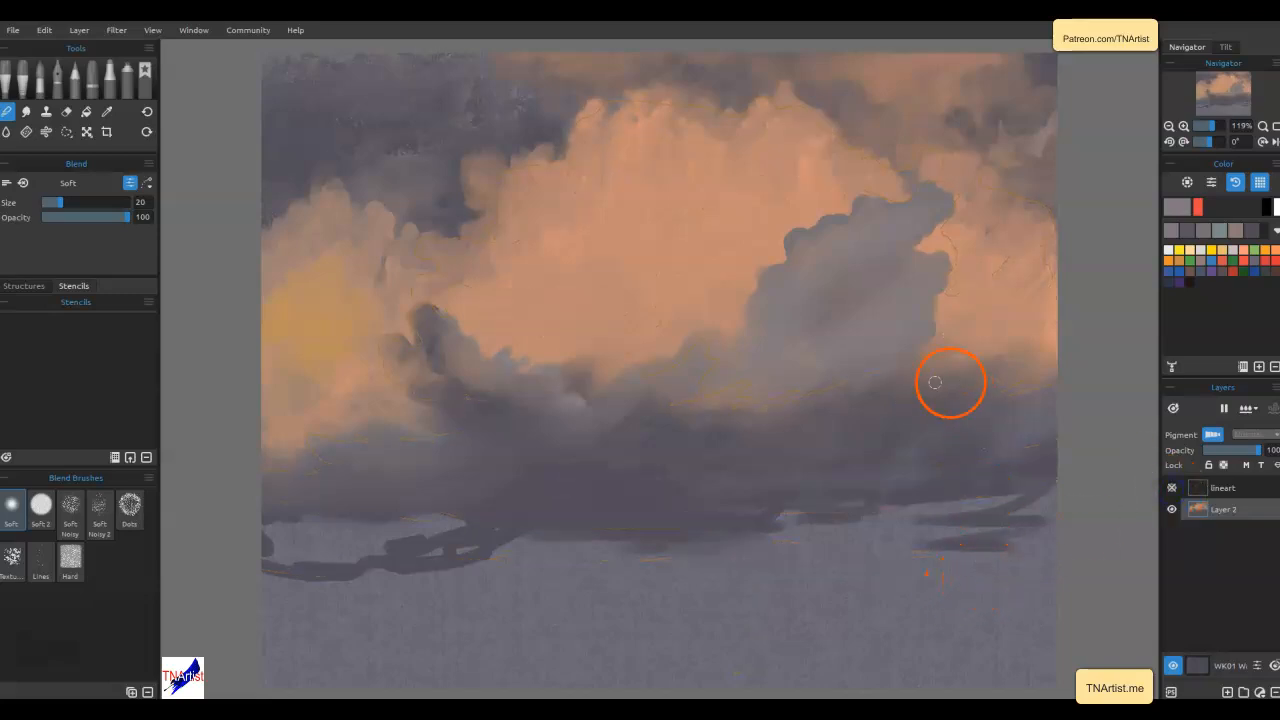
{"action": "left_click_drag", "start_coordinate": [940, 269], "coordinate": [909, 346]}
{"action": "left_click_drag", "start_coordinate": [452, 280], "coordinate": [414, 361]}
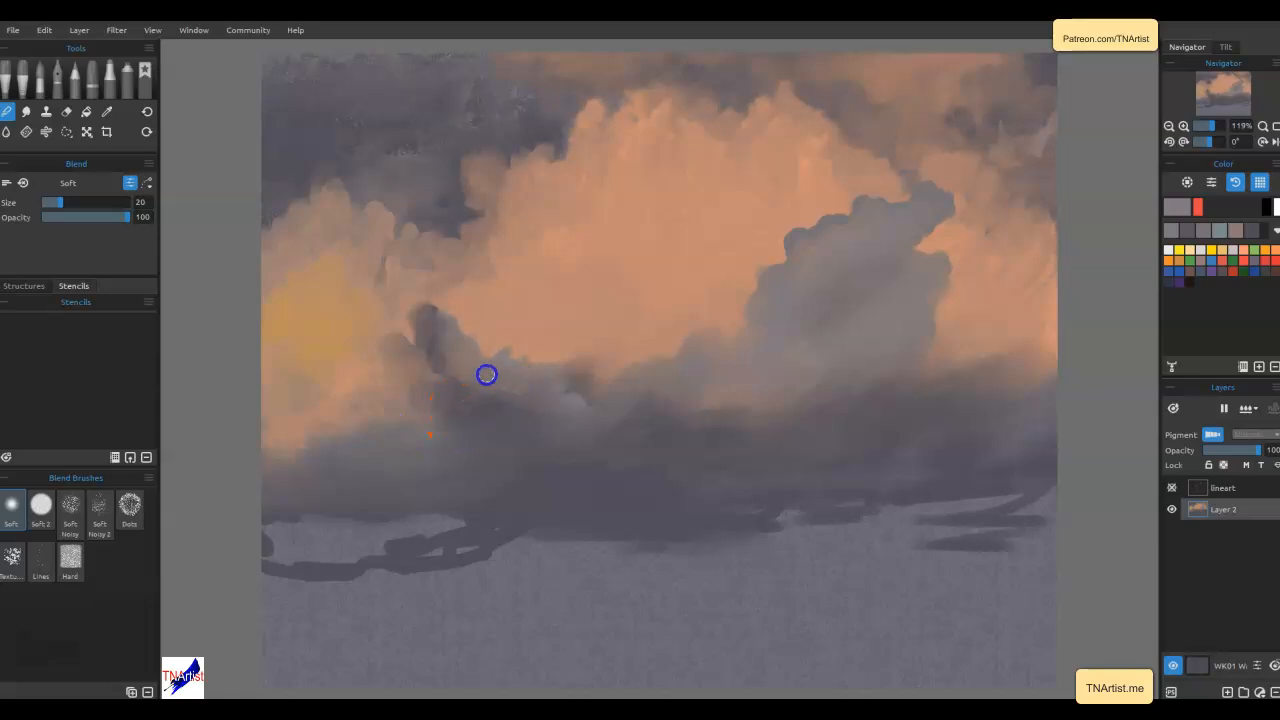
{"action": "left_click_drag", "start_coordinate": [444, 334], "coordinate": [408, 305]}
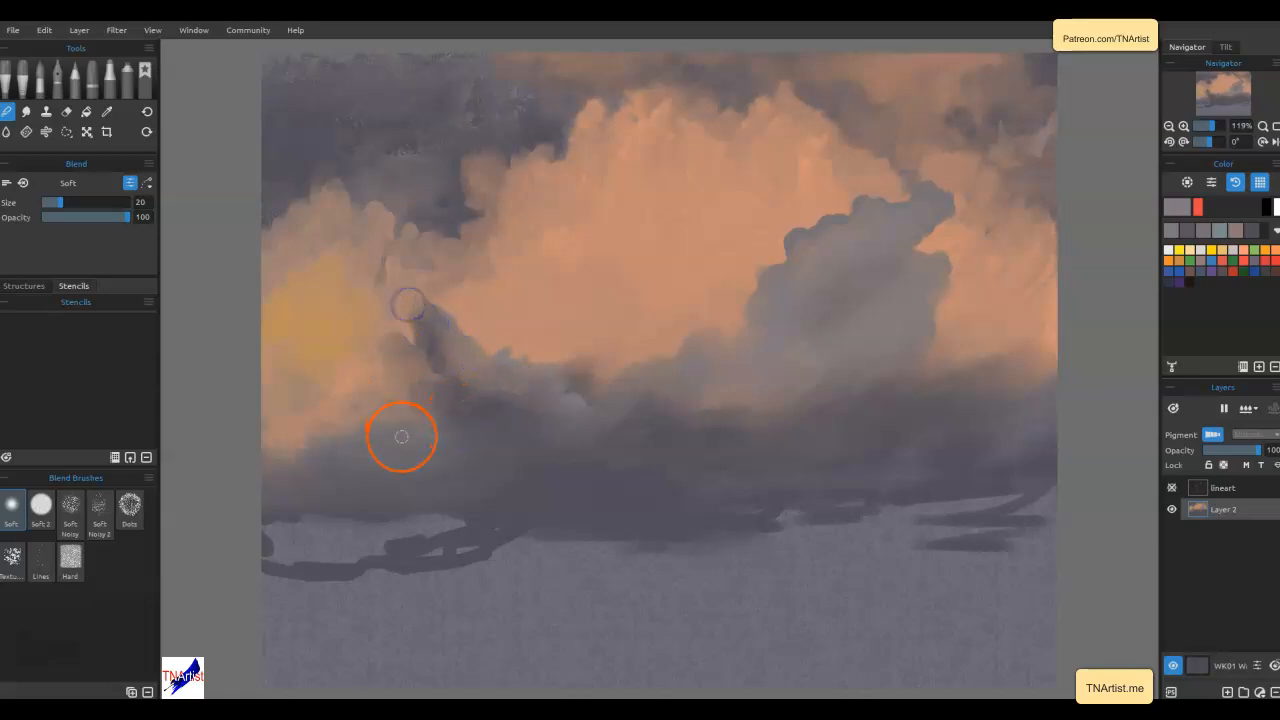
Smooth the dark band and blend the loose dark strokes along its lower edge into the grey below
{"action": "mouse_move", "coordinate": [556, 389]}
{"action": "left_mouse_down"}
{"action": "mouse_move", "coordinate": [557, 410]}
{"action": "mouse_move", "coordinate": [520, 418]}
{"action": "mouse_move", "coordinate": [503, 395]}
{"action": "left_mouse_up"}
{"action": "mouse_move", "coordinate": [675, 427]}
{"action": "left_mouse_down"}
{"action": "mouse_move", "coordinate": [753, 405]}
{"action": "mouse_move", "coordinate": [758, 440]}
{"action": "left_mouse_up"}
{"action": "mouse_move", "coordinate": [601, 489]}
{"action": "left_mouse_down"}
{"action": "mouse_move", "coordinate": [605, 506]}
{"action": "mouse_move", "coordinate": [594, 500]}
{"action": "left_mouse_up"}
{"action": "mouse_move", "coordinate": [440, 515]}
{"action": "left_mouse_down"}
{"action": "mouse_move", "coordinate": [486, 532]}
{"action": "mouse_move", "coordinate": [436, 537]}
{"action": "mouse_move", "coordinate": [499, 517]}
{"action": "mouse_move", "coordinate": [296, 561]}
{"action": "mouse_move", "coordinate": [309, 571]}
{"action": "mouse_move", "coordinate": [306, 544]}
{"action": "mouse_move", "coordinate": [242, 514]}
{"action": "mouse_move", "coordinate": [405, 521]}
{"action": "left_mouse_up"}
{"action": "mouse_move", "coordinate": [334, 558]}
{"action": "left_mouse_down"}
{"action": "mouse_move", "coordinate": [498, 570]}
{"action": "mouse_move", "coordinate": [474, 564]}
{"action": "mouse_move", "coordinate": [548, 558]}
{"action": "mouse_move", "coordinate": [494, 554]}
{"action": "mouse_move", "coordinate": [507, 540]}
{"action": "mouse_move", "coordinate": [569, 542]}
{"action": "mouse_move", "coordinate": [525, 534]}
{"action": "mouse_move", "coordinate": [605, 545]}
{"action": "left_mouse_up"}
{"action": "mouse_move", "coordinate": [734, 560]}
{"action": "left_mouse_down"}
{"action": "mouse_move", "coordinate": [762, 535]}
{"action": "mouse_move", "coordinate": [717, 496]}
{"action": "mouse_move", "coordinate": [811, 515]}
{"action": "mouse_move", "coordinate": [965, 516]}
{"action": "left_mouse_up"}
{"action": "mouse_move", "coordinate": [1045, 497]}
{"action": "left_mouse_down"}
{"action": "mouse_move", "coordinate": [931, 494]}
{"action": "mouse_move", "coordinate": [1045, 500]}
{"action": "mouse_move", "coordinate": [930, 550]}
{"action": "left_mouse_up"}
{"action": "mouse_move", "coordinate": [600, 511]}
{"action": "left_mouse_down"}
{"action": "mouse_move", "coordinate": [689, 529]}
{"action": "mouse_move", "coordinate": [637, 517]}
{"action": "mouse_move", "coordinate": [494, 551]}
{"action": "mouse_move", "coordinate": [458, 545]}
{"action": "mouse_move", "coordinate": [560, 548]}
{"action": "mouse_move", "coordinate": [625, 522]}
{"action": "mouse_move", "coordinate": [594, 522]}
{"action": "mouse_move", "coordinate": [626, 486]}
{"action": "mouse_move", "coordinate": [601, 463]}
{"action": "mouse_move", "coordinate": [637, 512]}
{"action": "mouse_move", "coordinate": [824, 518]}
{"action": "left_mouse_up"}
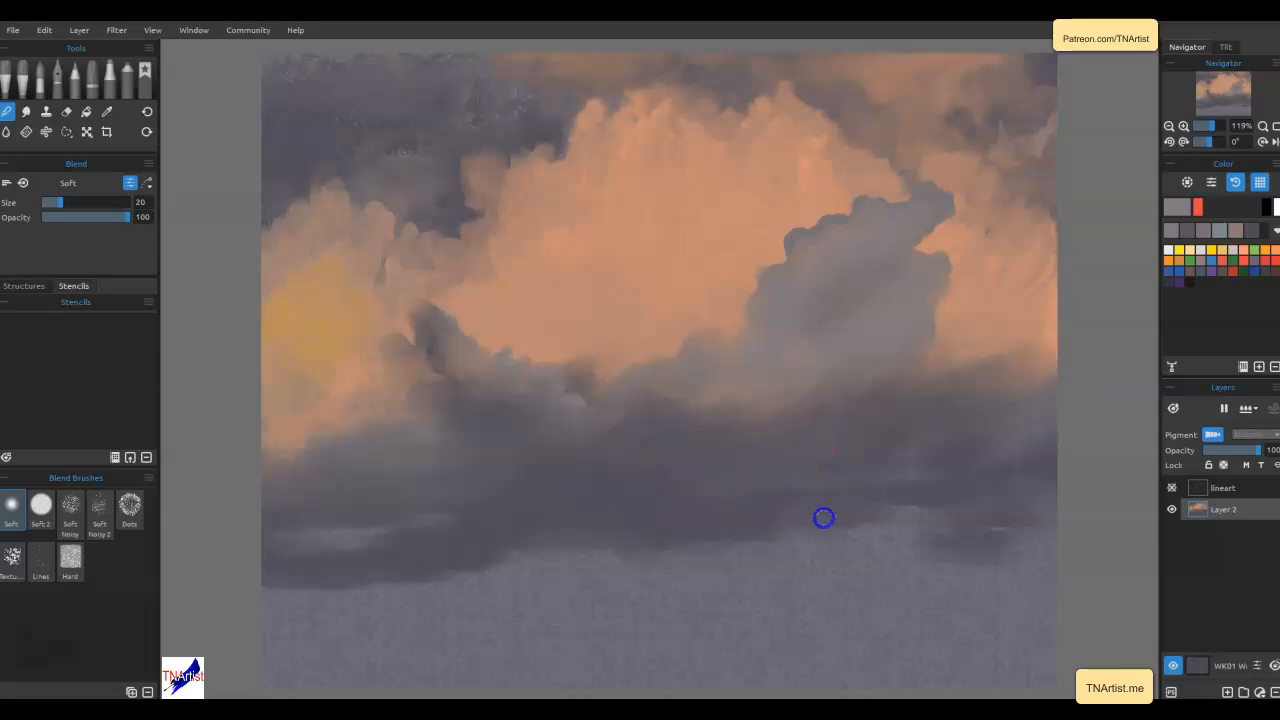
{"action": "mouse_move", "coordinate": [300, 583]}
{"action": "left_mouse_down"}
{"action": "mouse_move", "coordinate": [374, 588]}
{"action": "mouse_move", "coordinate": [442, 567]}
{"action": "mouse_move", "coordinate": [484, 601]}
{"action": "left_mouse_up"}
Blend the grey cloud's base and shape a small dark puff there with the Bullet marker in blending mode
{"action": "mouse_move", "coordinate": [694, 438]}
{"action": "left_mouse_down"}
{"action": "mouse_move", "coordinate": [730, 386]}
{"action": "mouse_move", "coordinate": [758, 392]}
{"action": "left_mouse_up"}
{"action": "mouse_move", "coordinate": [758, 392]}
{"action": "left_mouse_down"}
{"action": "mouse_move", "coordinate": [699, 441]}
{"action": "mouse_move", "coordinate": [769, 399]}
{"action": "left_mouse_up"}
{"action": "key", "text": "b"}
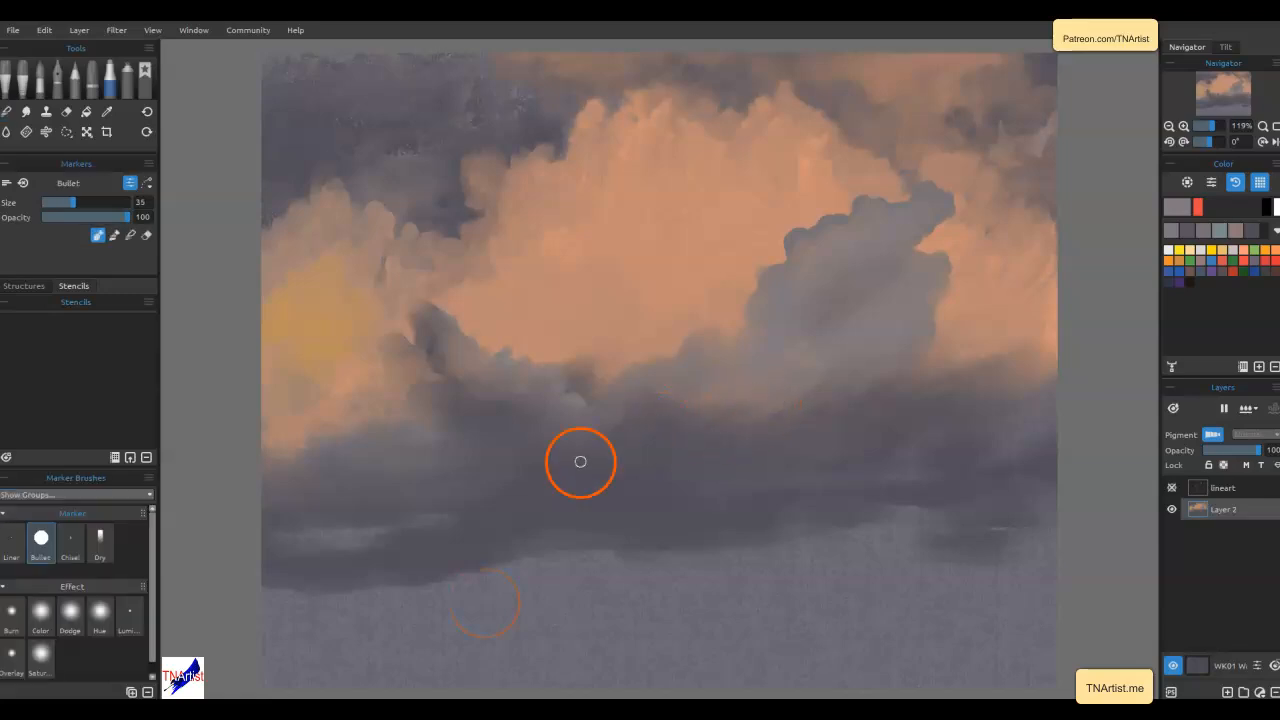
{"action": "left_click", "coordinate": [130, 235]}
{"action": "left_click_drag", "start_coordinate": [688, 428], "coordinate": [785, 353]}
{"action": "mouse_move", "coordinate": [746, 394]}
{"action": "left_mouse_down"}
{"action": "mouse_move", "coordinate": [792, 372]}
{"action": "mouse_move", "coordinate": [734, 400]}
{"action": "mouse_move", "coordinate": [754, 401]}
{"action": "mouse_move", "coordinate": [797, 349]}
{"action": "mouse_move", "coordinate": [786, 384]}
{"action": "mouse_move", "coordinate": [808, 377]}
{"action": "mouse_move", "coordinate": [791, 392]}
{"action": "mouse_move", "coordinate": [777, 401]}
{"action": "mouse_move", "coordinate": [785, 371]}
{"action": "mouse_move", "coordinate": [744, 395]}
{"action": "left_mouse_up"}
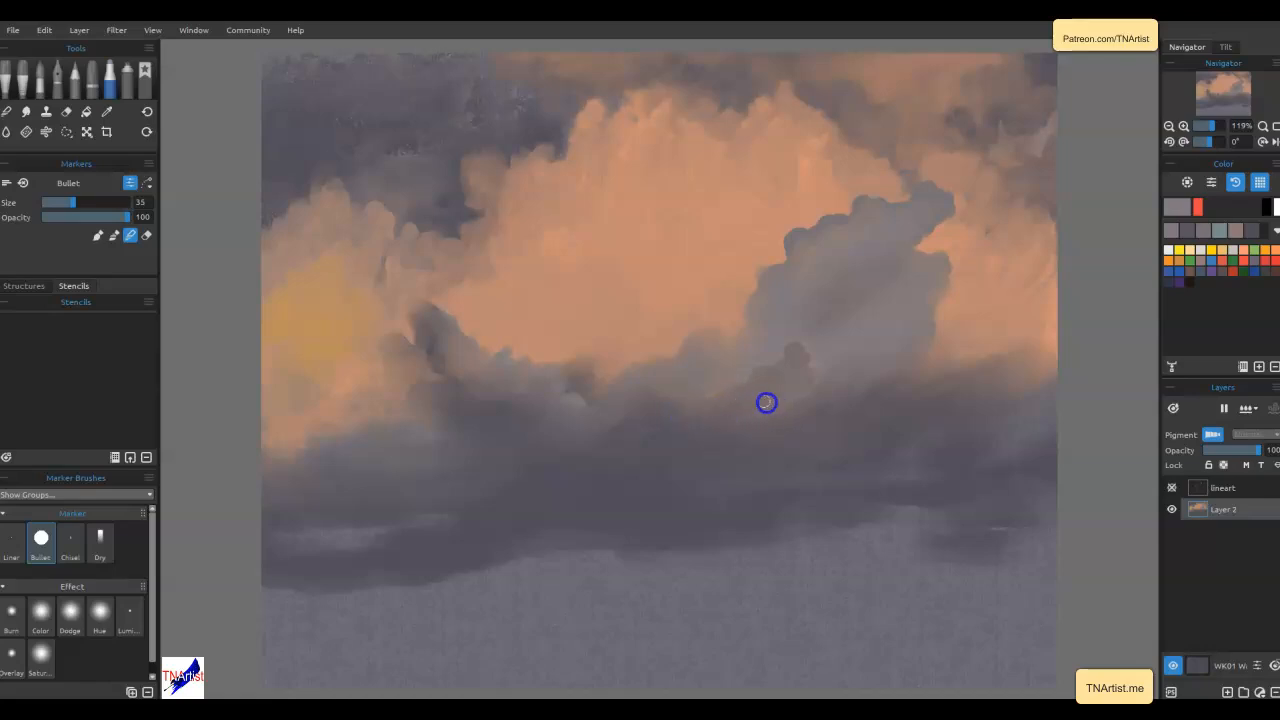
Pull small puffs along the dark band's upper edge beneath the large peach cloud with the Bullet marker's blending mode
{"action": "left_click", "coordinate": [633, 489]}
{"action": "mouse_move", "coordinate": [731, 294]}
{"action": "left_mouse_down"}
{"action": "mouse_move", "coordinate": [571, 397]}
{"action": "mouse_move", "coordinate": [589, 357]}
{"action": "mouse_move", "coordinate": [582, 415]}
{"action": "mouse_move", "coordinate": [570, 406]}
{"action": "left_mouse_up"}
{"action": "mouse_move", "coordinate": [625, 427]}
{"action": "left_mouse_down"}
{"action": "mouse_move", "coordinate": [551, 446]}
{"action": "mouse_move", "coordinate": [540, 431]}
{"action": "left_mouse_up"}
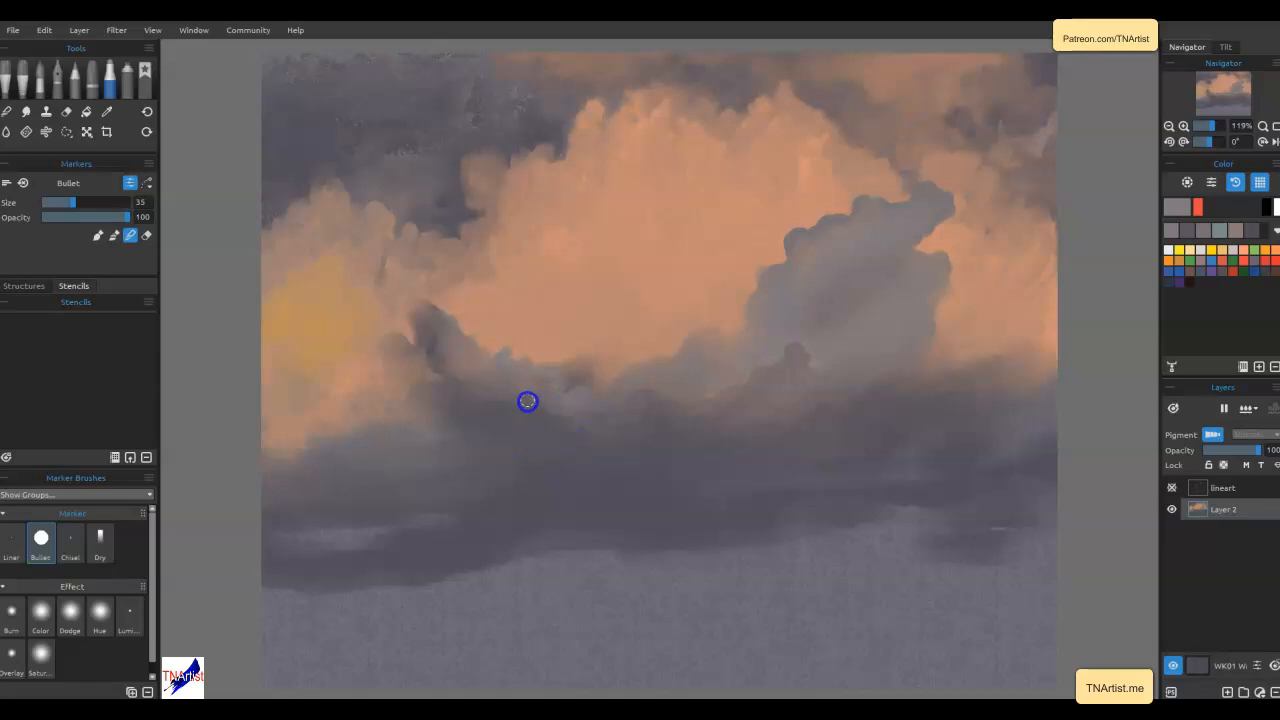
{"action": "mouse_move", "coordinate": [463, 385]}
{"action": "left_mouse_down"}
{"action": "mouse_move", "coordinate": [458, 336]}
{"action": "mouse_move", "coordinate": [441, 364]}
{"action": "left_mouse_up"}
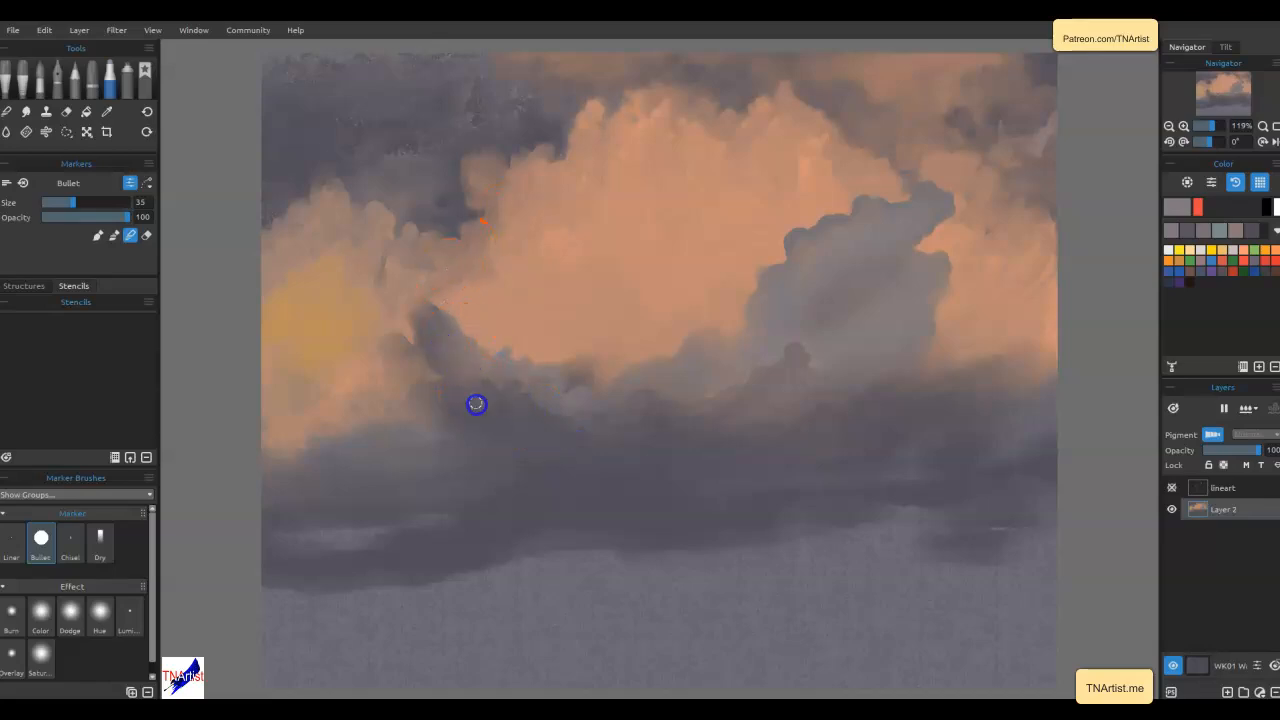
{"action": "mouse_move", "coordinate": [411, 489]}
{"action": "left_mouse_down"}
{"action": "mouse_move", "coordinate": [414, 443]}
{"action": "mouse_move", "coordinate": [458, 448]}
{"action": "left_mouse_up"}
Smear the dark band's lower edge sideways across the canvas and soften the light gaps at its left end
{"action": "mouse_move", "coordinate": [931, 529]}
{"action": "left_mouse_down"}
{"action": "mouse_move", "coordinate": [701, 489]}
{"action": "mouse_move", "coordinate": [696, 531]}
{"action": "mouse_move", "coordinate": [788, 515]}
{"action": "mouse_move", "coordinate": [745, 507]}
{"action": "left_mouse_up"}
{"action": "mouse_move", "coordinate": [1049, 543]}
{"action": "left_mouse_down"}
{"action": "mouse_move", "coordinate": [868, 551]}
{"action": "mouse_move", "coordinate": [1032, 549]}
{"action": "mouse_move", "coordinate": [859, 560]}
{"action": "mouse_move", "coordinate": [973, 563]}
{"action": "mouse_move", "coordinate": [814, 563]}
{"action": "left_mouse_up"}
{"action": "mouse_move", "coordinate": [920, 557]}
{"action": "left_mouse_down"}
{"action": "mouse_move", "coordinate": [747, 540]}
{"action": "mouse_move", "coordinate": [888, 536]}
{"action": "mouse_move", "coordinate": [995, 516]}
{"action": "mouse_move", "coordinate": [834, 530]}
{"action": "mouse_move", "coordinate": [996, 509]}
{"action": "mouse_move", "coordinate": [939, 532]}
{"action": "mouse_move", "coordinate": [840, 535]}
{"action": "mouse_move", "coordinate": [829, 517]}
{"action": "mouse_move", "coordinate": [670, 524]}
{"action": "mouse_move", "coordinate": [770, 529]}
{"action": "mouse_move", "coordinate": [631, 540]}
{"action": "mouse_move", "coordinate": [801, 538]}
{"action": "mouse_move", "coordinate": [611, 557]}
{"action": "left_mouse_up"}
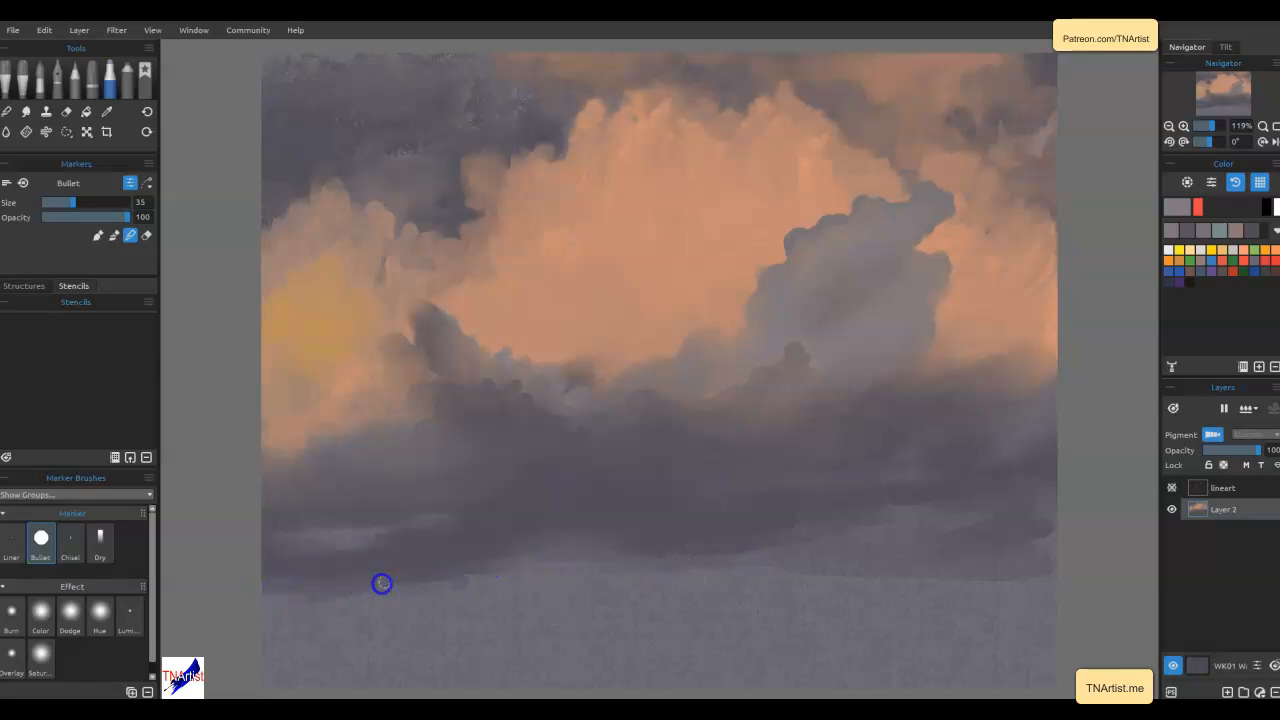
{"action": "mouse_move", "coordinate": [338, 524]}
{"action": "left_mouse_down"}
{"action": "mouse_move", "coordinate": [472, 511]}
{"action": "mouse_move", "coordinate": [301, 495]}
{"action": "left_mouse_up"}
{"action": "left_click_drag", "start_coordinate": [525, 506], "coordinate": [634, 501]}
Choose a light peach from the colour history and paint a scalloped highlight line along the large cloud's lower part
{"action": "left_click", "coordinate": [1276, 231]}
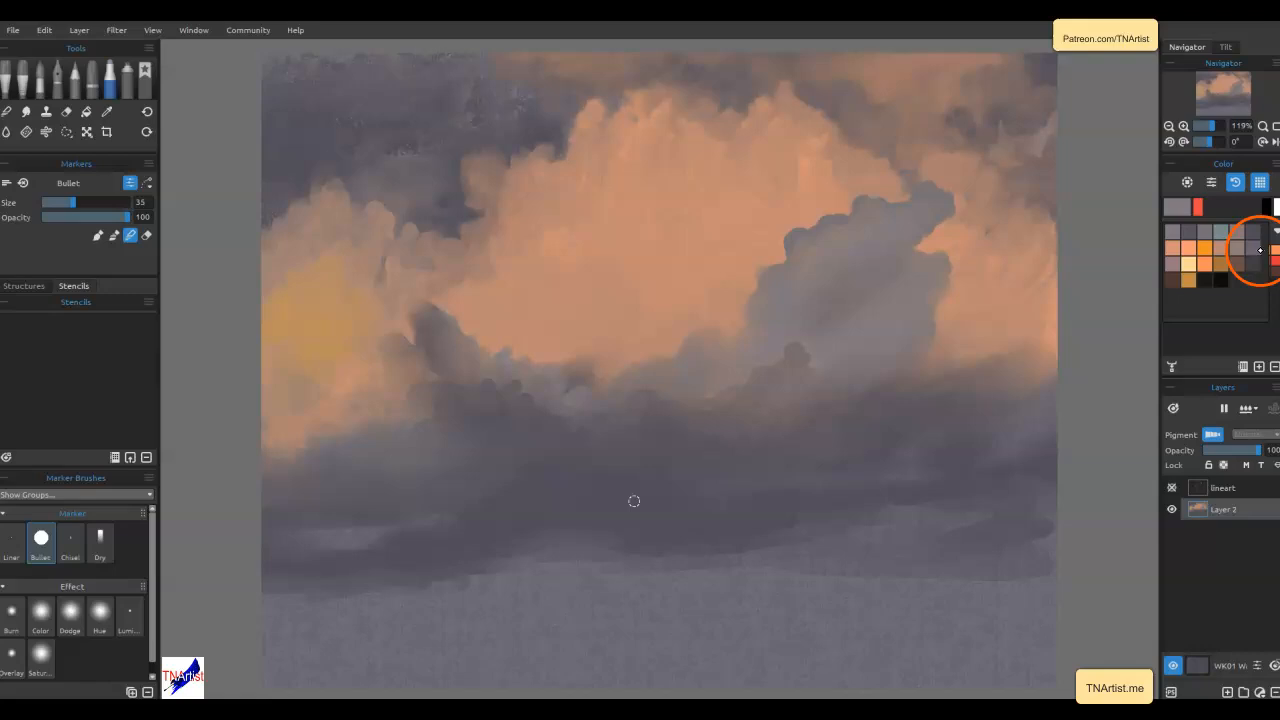
{"action": "left_click", "coordinate": [1184, 252]}
{"action": "mouse_move", "coordinate": [604, 270]}
{"action": "left_mouse_down"}
{"action": "mouse_move", "coordinate": [631, 263]}
{"action": "mouse_move", "coordinate": [649, 334]}
{"action": "mouse_move", "coordinate": [660, 306]}
{"action": "mouse_move", "coordinate": [724, 280]}
{"action": "mouse_move", "coordinate": [740, 294]}
{"action": "mouse_move", "coordinate": [643, 323]}
{"action": "mouse_move", "coordinate": [600, 309]}
{"action": "mouse_move", "coordinate": [576, 332]}
{"action": "mouse_move", "coordinate": [543, 314]}
{"action": "mouse_move", "coordinate": [515, 329]}
{"action": "left_mouse_up"}
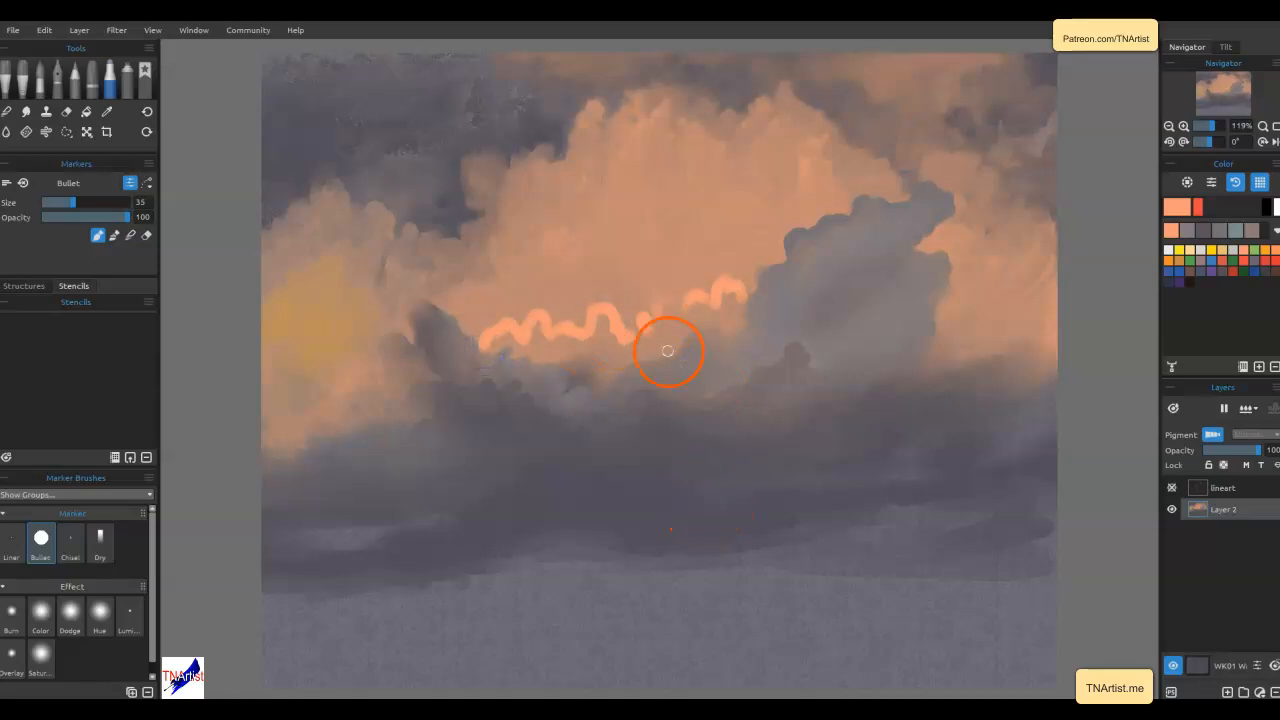
Blend the scalloped peach highlight's underside downward and shape soft dark puffs beneath it
{"action": "key", "text": "n"}
{"action": "mouse_move", "coordinate": [620, 339]}
{"action": "left_mouse_down"}
{"action": "mouse_move", "coordinate": [604, 313]}
{"action": "mouse_move", "coordinate": [602, 352]}
{"action": "mouse_move", "coordinate": [606, 331]}
{"action": "mouse_move", "coordinate": [622, 342]}
{"action": "mouse_move", "coordinate": [601, 315]}
{"action": "mouse_move", "coordinate": [578, 348]}
{"action": "mouse_move", "coordinate": [547, 351]}
{"action": "mouse_move", "coordinate": [540, 319]}
{"action": "mouse_move", "coordinate": [524, 339]}
{"action": "mouse_move", "coordinate": [535, 345]}
{"action": "mouse_move", "coordinate": [486, 348]}
{"action": "mouse_move", "coordinate": [493, 362]}
{"action": "mouse_move", "coordinate": [505, 351]}
{"action": "mouse_move", "coordinate": [524, 361]}
{"action": "mouse_move", "coordinate": [530, 346]}
{"action": "mouse_move", "coordinate": [511, 357]}
{"action": "mouse_move", "coordinate": [487, 349]}
{"action": "mouse_move", "coordinate": [496, 339]}
{"action": "mouse_move", "coordinate": [480, 371]}
{"action": "mouse_move", "coordinate": [519, 358]}
{"action": "left_mouse_up"}
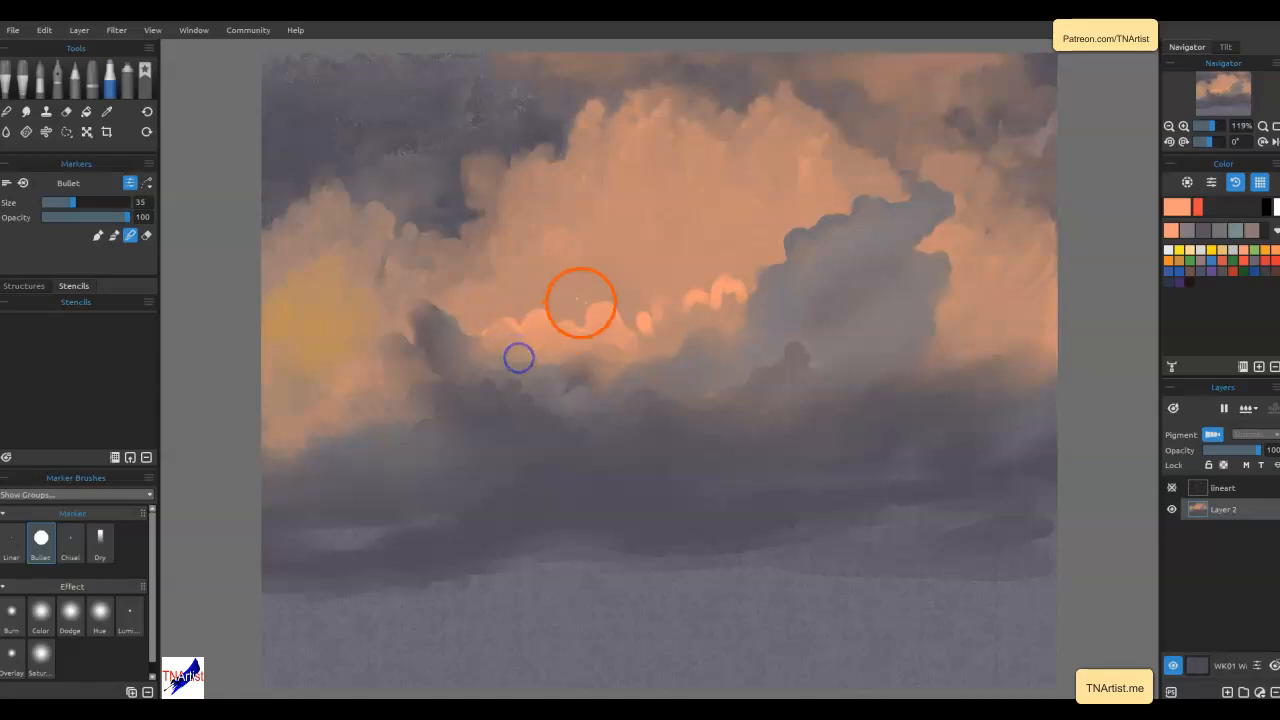
{"action": "mouse_move", "coordinate": [690, 310]}
{"action": "left_mouse_down"}
{"action": "mouse_move", "coordinate": [754, 300]}
{"action": "mouse_move", "coordinate": [726, 335]}
{"action": "mouse_move", "coordinate": [720, 294]}
{"action": "mouse_move", "coordinate": [637, 346]}
{"action": "mouse_move", "coordinate": [660, 343]}
{"action": "mouse_move", "coordinate": [654, 369]}
{"action": "mouse_move", "coordinate": [676, 361]}
{"action": "mouse_move", "coordinate": [634, 363]}
{"action": "mouse_move", "coordinate": [600, 340]}
{"action": "mouse_move", "coordinate": [615, 367]}
{"action": "mouse_move", "coordinate": [551, 354]}
{"action": "mouse_move", "coordinate": [583, 360]}
{"action": "mouse_move", "coordinate": [543, 366]}
{"action": "mouse_move", "coordinate": [567, 376]}
{"action": "left_mouse_up"}
{"action": "left_click", "coordinate": [655, 392]}
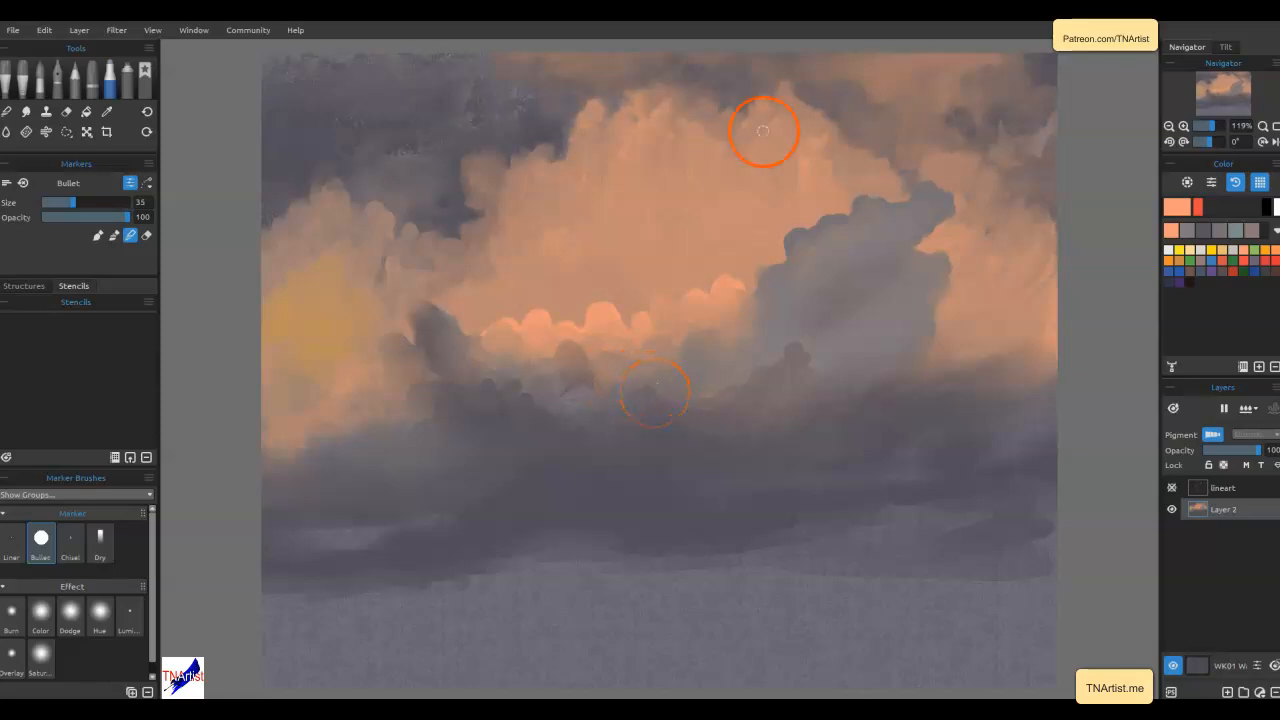
Blend the grey cloud's left edge over the peach highlight and soften its right edge into the peach cloud
{"action": "left_click_drag", "start_coordinate": [763, 295], "coordinate": [733, 292]}
{"action": "mouse_move", "coordinate": [760, 288]}
{"action": "left_mouse_down"}
{"action": "mouse_move", "coordinate": [744, 303]}
{"action": "mouse_move", "coordinate": [761, 281]}
{"action": "mouse_move", "coordinate": [731, 286]}
{"action": "mouse_move", "coordinate": [747, 319]}
{"action": "left_mouse_up"}
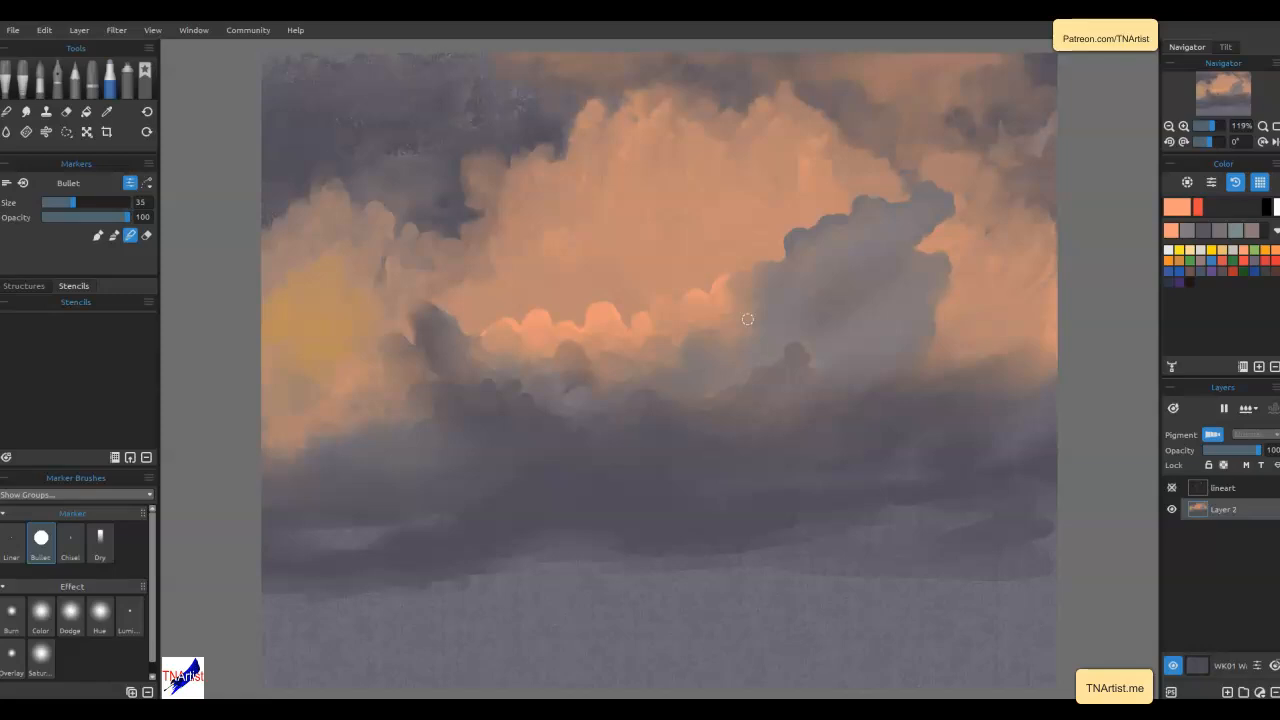
{"action": "right_click", "coordinate": [921, 323]}
{"action": "mouse_move", "coordinate": [917, 344]}
{"action": "left_mouse_down"}
{"action": "mouse_move", "coordinate": [938, 336]}
{"action": "mouse_move", "coordinate": [924, 320]}
{"action": "left_mouse_up"}
{"action": "mouse_move", "coordinate": [958, 281]}
{"action": "left_mouse_down"}
{"action": "mouse_move", "coordinate": [903, 349]}
{"action": "mouse_move", "coordinate": [945, 346]}
{"action": "mouse_move", "coordinate": [934, 352]}
{"action": "mouse_move", "coordinate": [957, 323]}
{"action": "mouse_move", "coordinate": [840, 371]}
{"action": "mouse_move", "coordinate": [946, 349]}
{"action": "mouse_move", "coordinate": [961, 307]}
{"action": "mouse_move", "coordinate": [965, 331]}
{"action": "mouse_move", "coordinate": [986, 331]}
{"action": "mouse_move", "coordinate": [969, 346]}
{"action": "mouse_move", "coordinate": [990, 352]}
{"action": "left_mouse_up"}
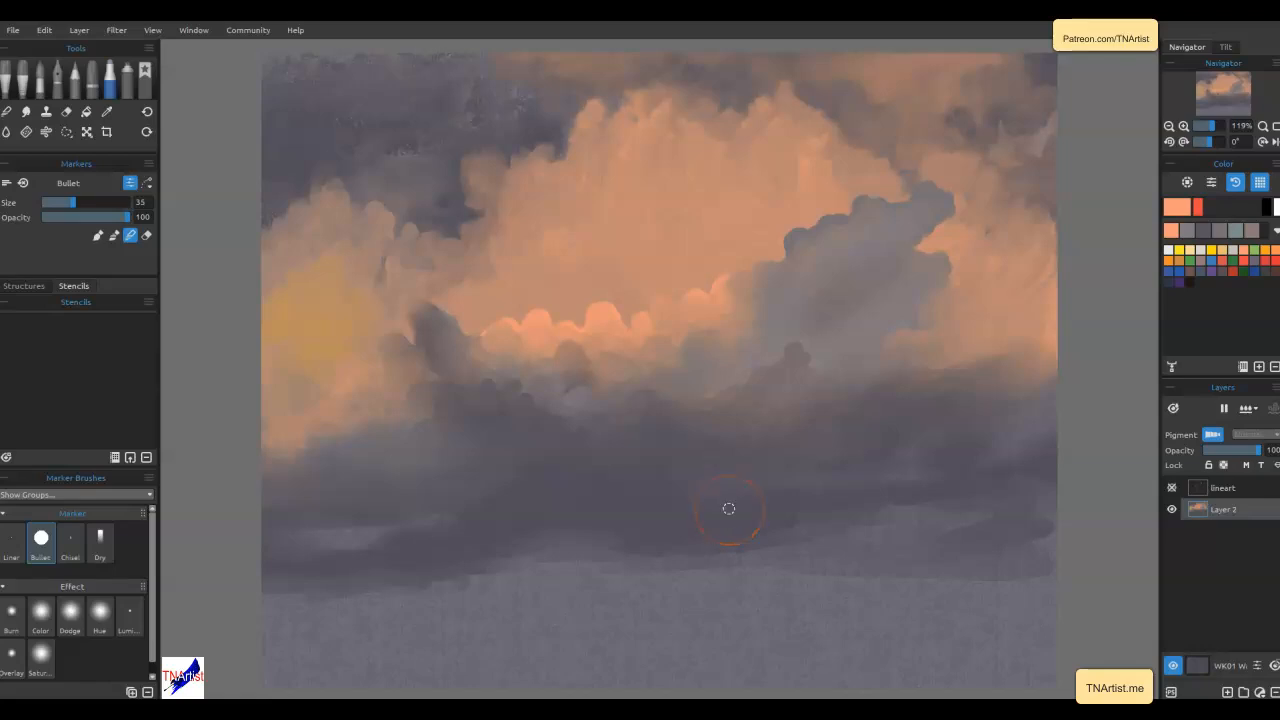
Pull diagonal rain streaks from the dark band's left part down toward the canvas's lower-left corner
{"action": "left_click", "coordinate": [845, 336], "text": "alt"}
{"action": "mouse_move", "coordinate": [482, 589]}
{"action": "left_mouse_down"}
{"action": "mouse_move", "coordinate": [429, 658]}
{"action": "mouse_move", "coordinate": [449, 606]}
{"action": "mouse_move", "coordinate": [397, 669]}
{"action": "left_mouse_up"}
{"action": "mouse_move", "coordinate": [426, 592]}
{"action": "left_mouse_down"}
{"action": "mouse_move", "coordinate": [371, 674]}
{"action": "mouse_move", "coordinate": [346, 654]}
{"action": "left_mouse_up"}
{"action": "left_click_drag", "start_coordinate": [483, 563], "coordinate": [557, 417]}
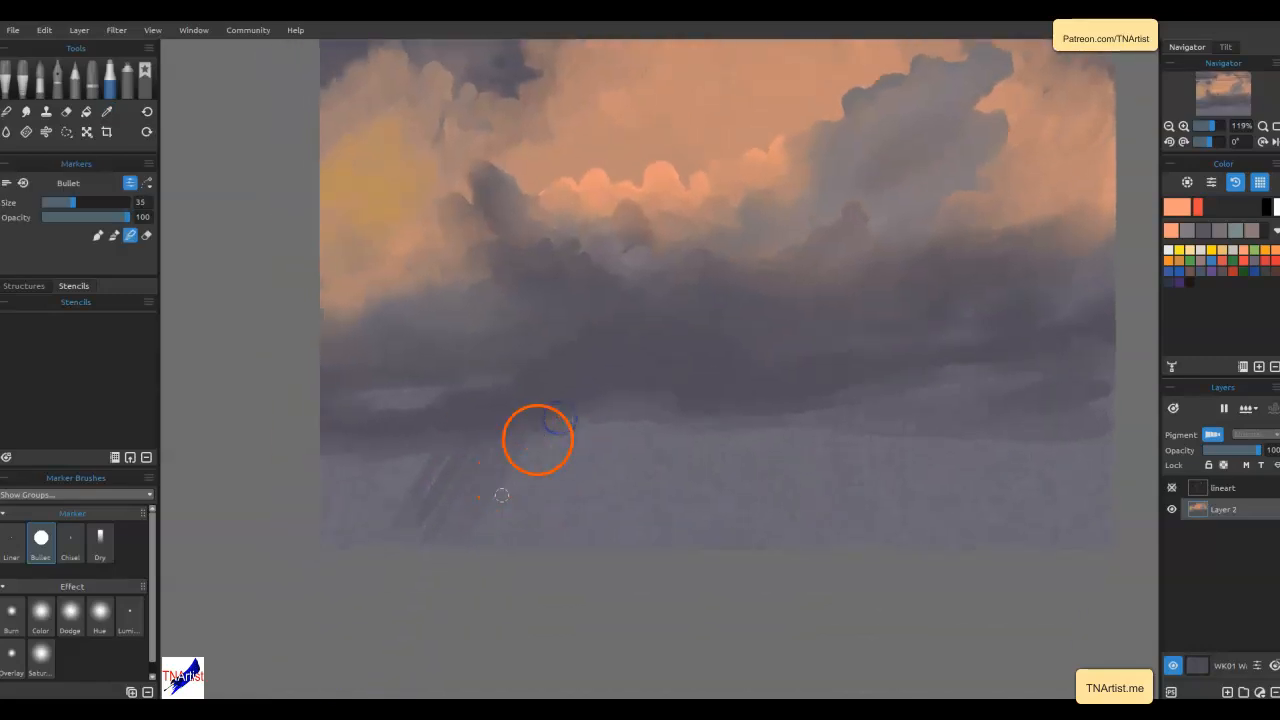
{"action": "left_click_drag", "start_coordinate": [486, 470], "coordinate": [420, 580]}
{"action": "mouse_move", "coordinate": [438, 468]}
{"action": "left_mouse_down"}
{"action": "mouse_move", "coordinate": [377, 551]}
{"action": "mouse_move", "coordinate": [337, 569]}
{"action": "left_mouse_up"}
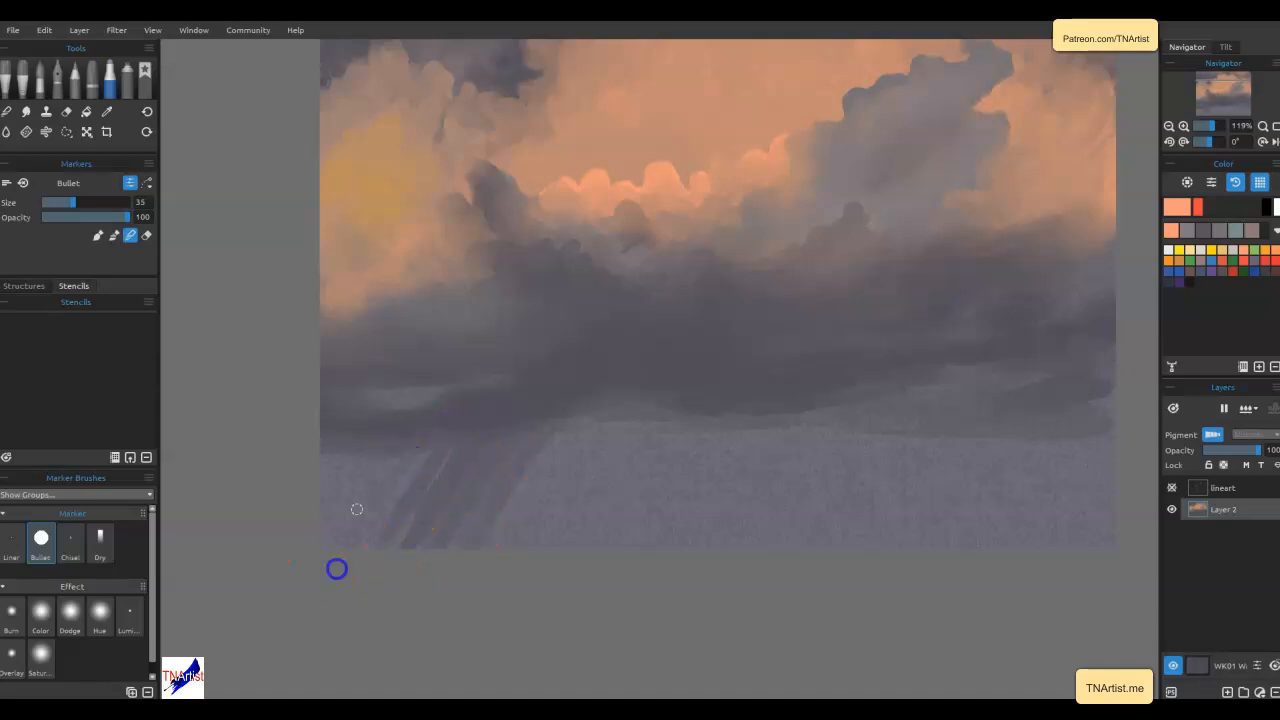
{"action": "left_click_drag", "start_coordinate": [372, 475], "coordinate": [325, 530]}
{"action": "left_click_drag", "start_coordinate": [334, 460], "coordinate": [289, 537]}
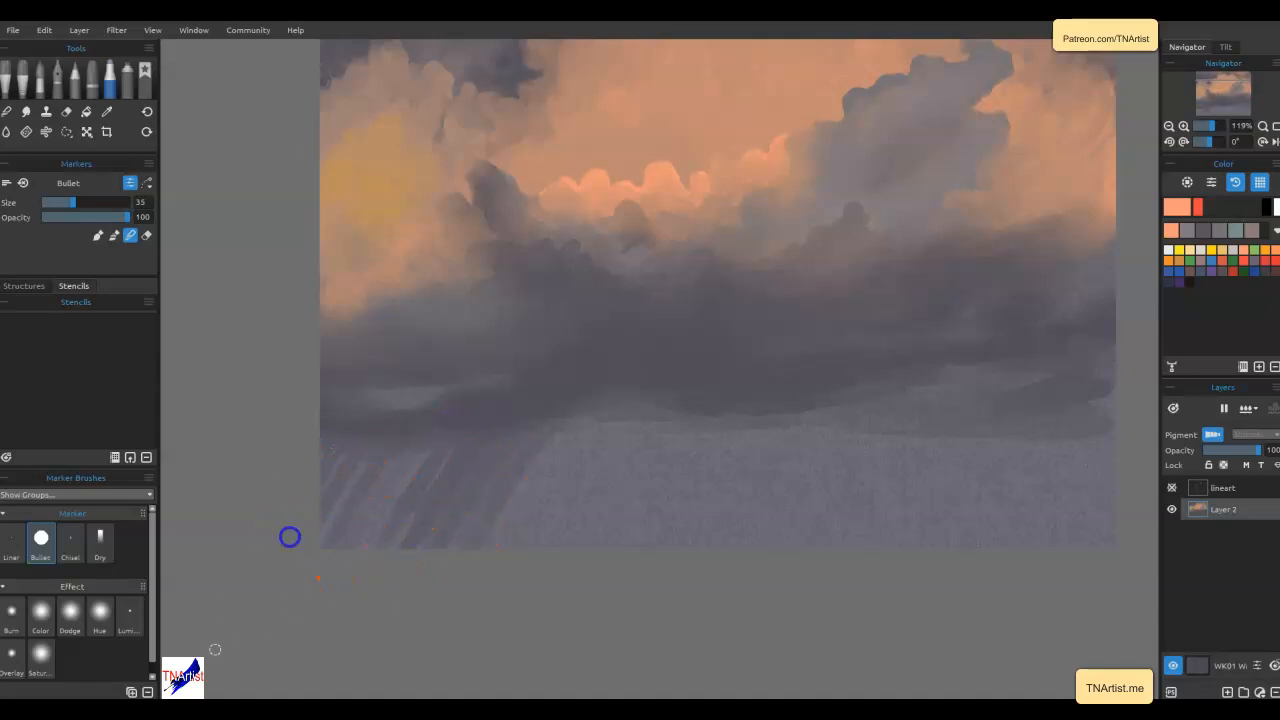
Smooth the diagonal rain streaks into a soft veil with the Soft blender at size 20
{"action": "left_click", "coordinate": [10, 110]}
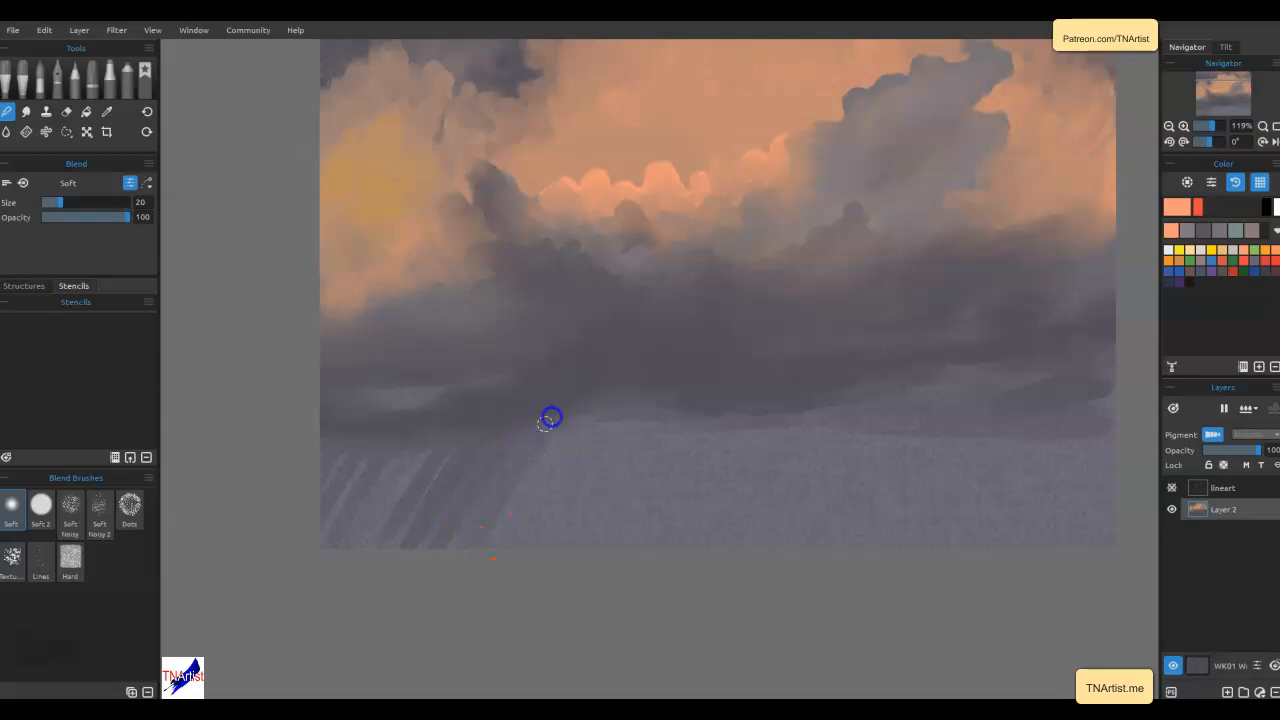
{"action": "mouse_move", "coordinate": [539, 401]}
{"action": "left_mouse_down"}
{"action": "mouse_move", "coordinate": [451, 457]}
{"action": "mouse_move", "coordinate": [363, 603]}
{"action": "left_mouse_up"}
{"action": "left_click_drag", "start_coordinate": [443, 431], "coordinate": [340, 571]}
{"action": "left_click_drag", "start_coordinate": [407, 423], "coordinate": [291, 535]}
{"action": "left_click_drag", "start_coordinate": [350, 452], "coordinate": [287, 569]}
{"action": "left_click_drag", "start_coordinate": [573, 398], "coordinate": [511, 509]}
{"action": "left_click_drag", "start_coordinate": [536, 405], "coordinate": [510, 470]}
{"action": "left_click_drag", "start_coordinate": [573, 395], "coordinate": [514, 485]}
{"action": "left_click_drag", "start_coordinate": [548, 396], "coordinate": [490, 476]}
{"action": "left_click_drag", "start_coordinate": [529, 405], "coordinate": [459, 496]}
{"action": "left_click_drag", "start_coordinate": [494, 430], "coordinate": [453, 490]}
{"action": "left_click_drag", "start_coordinate": [485, 414], "coordinate": [398, 500]}
{"action": "mouse_move", "coordinate": [418, 447]}
{"action": "left_mouse_down"}
{"action": "mouse_move", "coordinate": [381, 505]}
{"action": "mouse_move", "coordinate": [418, 431]}
{"action": "mouse_move", "coordinate": [323, 557]}
{"action": "left_mouse_up"}
{"action": "mouse_move", "coordinate": [374, 443]}
{"action": "left_mouse_down"}
{"action": "mouse_move", "coordinate": [314, 506]}
{"action": "mouse_move", "coordinate": [253, 618]}
{"action": "left_mouse_up"}
Paint a lighter warm-grey diagonal band beside the rain veil with the Bullet marker
{"action": "key", "text": "m"}
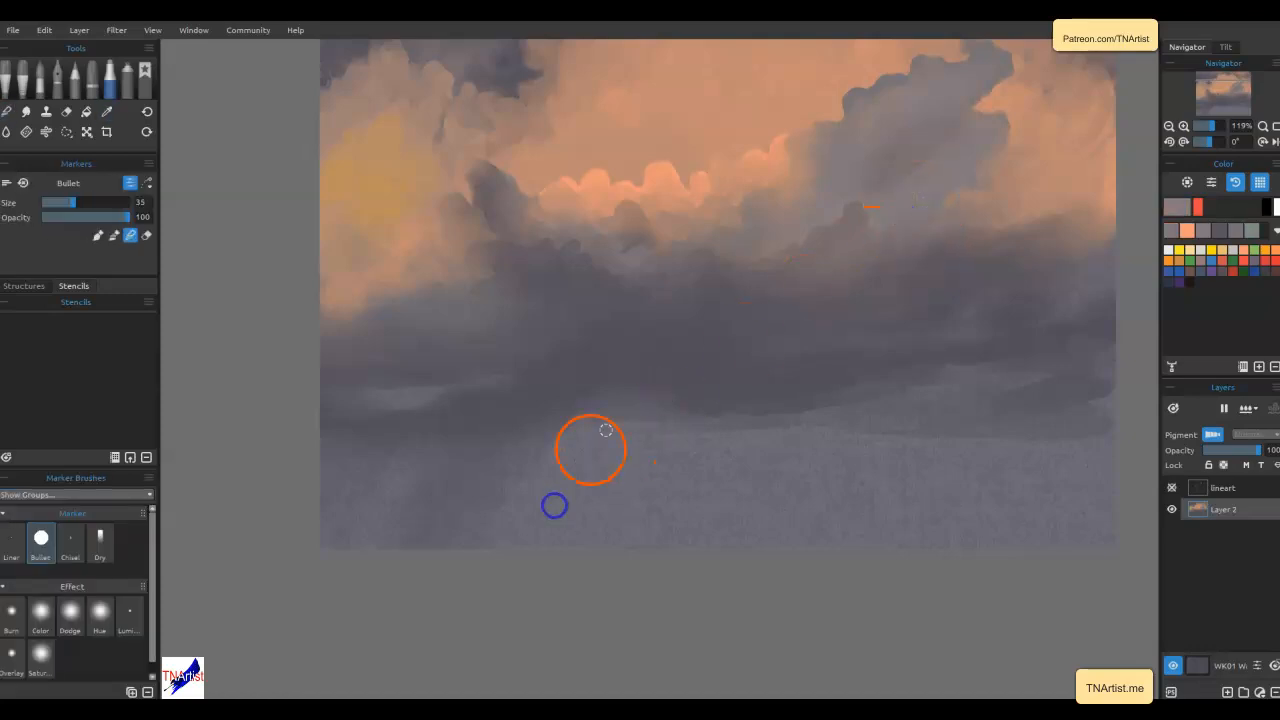
{"action": "mouse_move", "coordinate": [583, 466]}
{"action": "left_mouse_down"}
{"action": "mouse_move", "coordinate": [521, 554]}
{"action": "mouse_move", "coordinate": [599, 478]}
{"action": "mouse_move", "coordinate": [557, 545]}
{"action": "mouse_move", "coordinate": [605, 454]}
{"action": "left_mouse_up"}
{"action": "left_click_drag", "start_coordinate": [542, 533], "coordinate": [595, 432]}
{"action": "mouse_move", "coordinate": [510, 554]}
{"action": "left_mouse_down"}
{"action": "mouse_move", "coordinate": [566, 436]}
{"action": "mouse_move", "coordinate": [651, 446]}
{"action": "mouse_move", "coordinate": [577, 537]}
{"action": "mouse_move", "coordinate": [600, 452]}
{"action": "mouse_move", "coordinate": [674, 438]}
{"action": "left_mouse_up"}
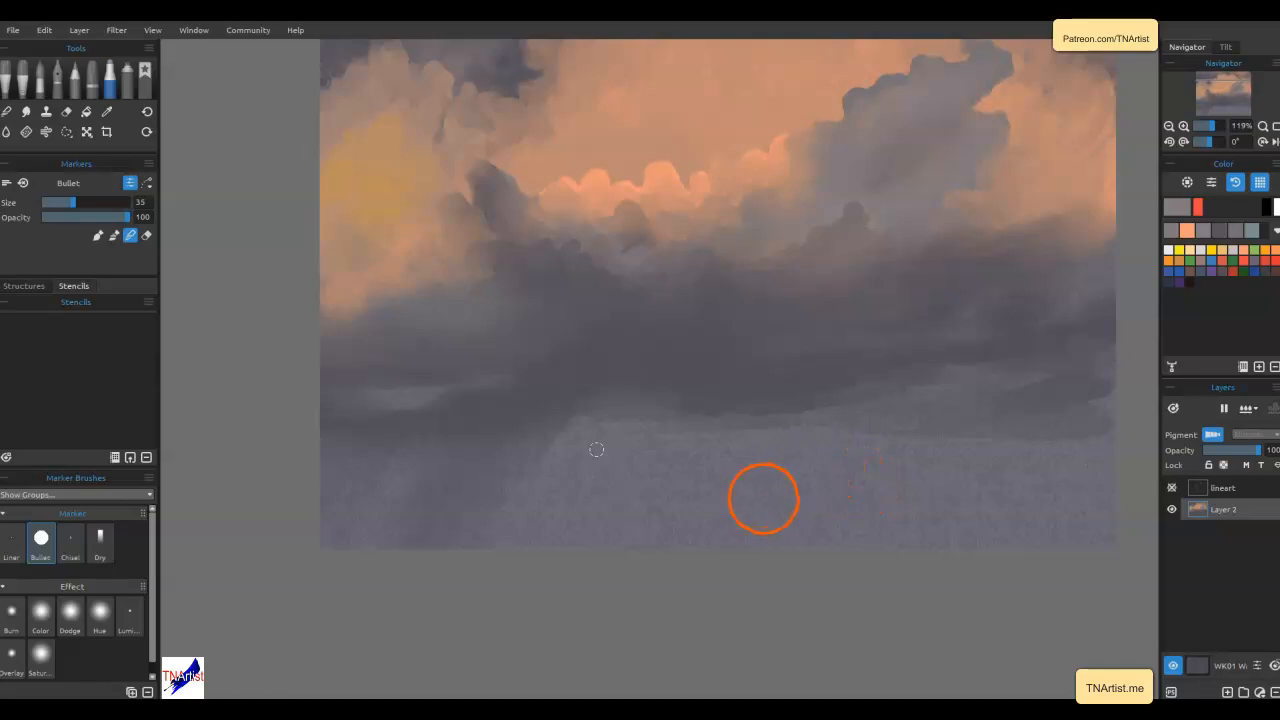
{"action": "left_click_drag", "start_coordinate": [592, 530], "coordinate": [587, 555]}
{"action": "left_click_drag", "start_coordinate": [604, 469], "coordinate": [574, 500]}
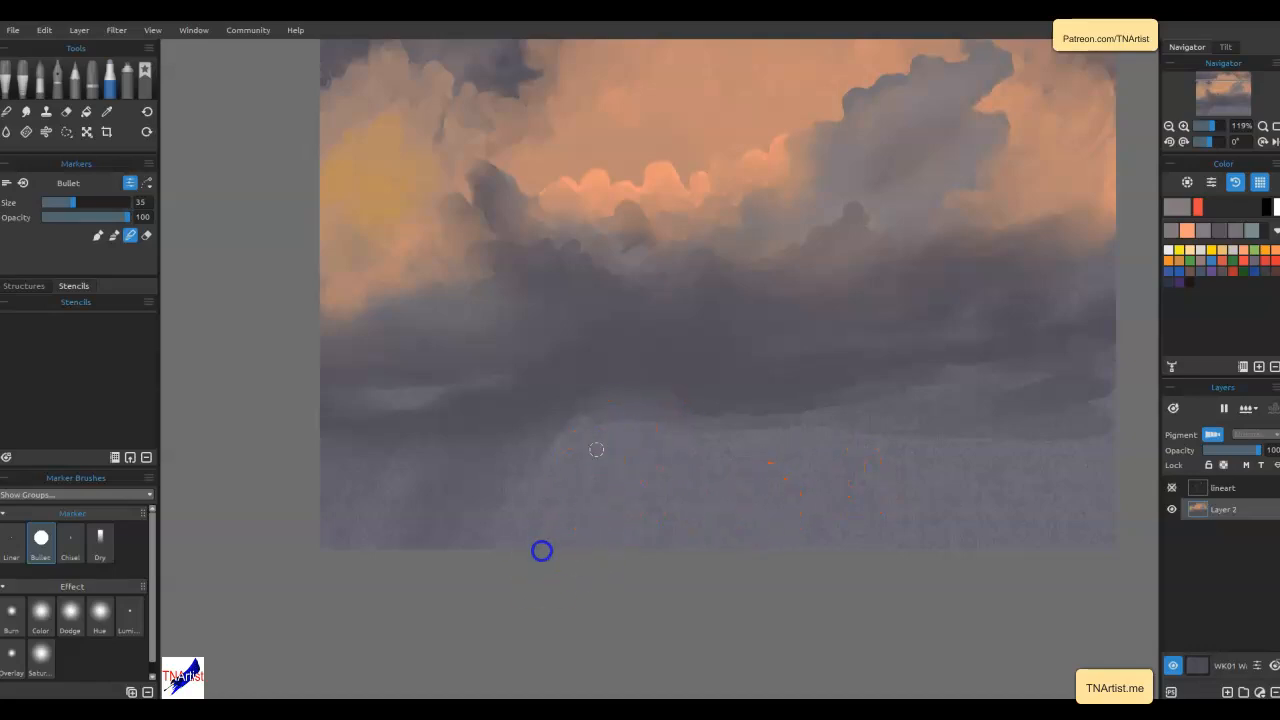
{"action": "left_click_drag", "start_coordinate": [509, 556], "coordinate": [508, 535]}
{"action": "left_click_drag", "start_coordinate": [559, 426], "coordinate": [559, 418]}
{"action": "mouse_move", "coordinate": [468, 560]}
{"action": "left_mouse_down"}
{"action": "mouse_move", "coordinate": [530, 463]}
{"action": "mouse_move", "coordinate": [506, 534]}
{"action": "mouse_move", "coordinate": [520, 538]}
{"action": "mouse_move", "coordinate": [559, 421]}
{"action": "mouse_move", "coordinate": [680, 427]}
{"action": "mouse_move", "coordinate": [636, 440]}
{"action": "mouse_move", "coordinate": [671, 430]}
{"action": "mouse_move", "coordinate": [633, 475]}
{"action": "mouse_move", "coordinate": [573, 454]}
{"action": "mouse_move", "coordinate": [492, 547]}
{"action": "mouse_move", "coordinate": [531, 497]}
{"action": "mouse_move", "coordinate": [587, 498]}
{"action": "mouse_move", "coordinate": [586, 552]}
{"action": "mouse_move", "coordinate": [608, 550]}
{"action": "mouse_move", "coordinate": [590, 523]}
{"action": "mouse_move", "coordinate": [601, 466]}
{"action": "mouse_move", "coordinate": [516, 569]}
{"action": "mouse_move", "coordinate": [495, 542]}
{"action": "mouse_move", "coordinate": [514, 460]}
{"action": "mouse_move", "coordinate": [470, 475]}
{"action": "mouse_move", "coordinate": [491, 532]}
{"action": "mouse_move", "coordinate": [513, 437]}
{"action": "mouse_move", "coordinate": [602, 428]}
{"action": "left_mouse_up"}
{"action": "mouse_move", "coordinate": [720, 402]}
{"action": "left_mouse_down"}
{"action": "mouse_move", "coordinate": [559, 441]}
{"action": "mouse_move", "coordinate": [657, 454]}
{"action": "left_mouse_up"}
Blend the warm-grey diagonal band's edges into the dark band and the rain veil with the Soft blender
{"action": "key", "text": "n"}
{"action": "left_click_drag", "start_coordinate": [569, 438], "coordinate": [603, 468]}
{"action": "mouse_move", "coordinate": [619, 422]}
{"action": "left_mouse_down"}
{"action": "mouse_move", "coordinate": [522, 449]}
{"action": "mouse_move", "coordinate": [563, 409]}
{"action": "mouse_move", "coordinate": [600, 412]}
{"action": "left_mouse_up"}
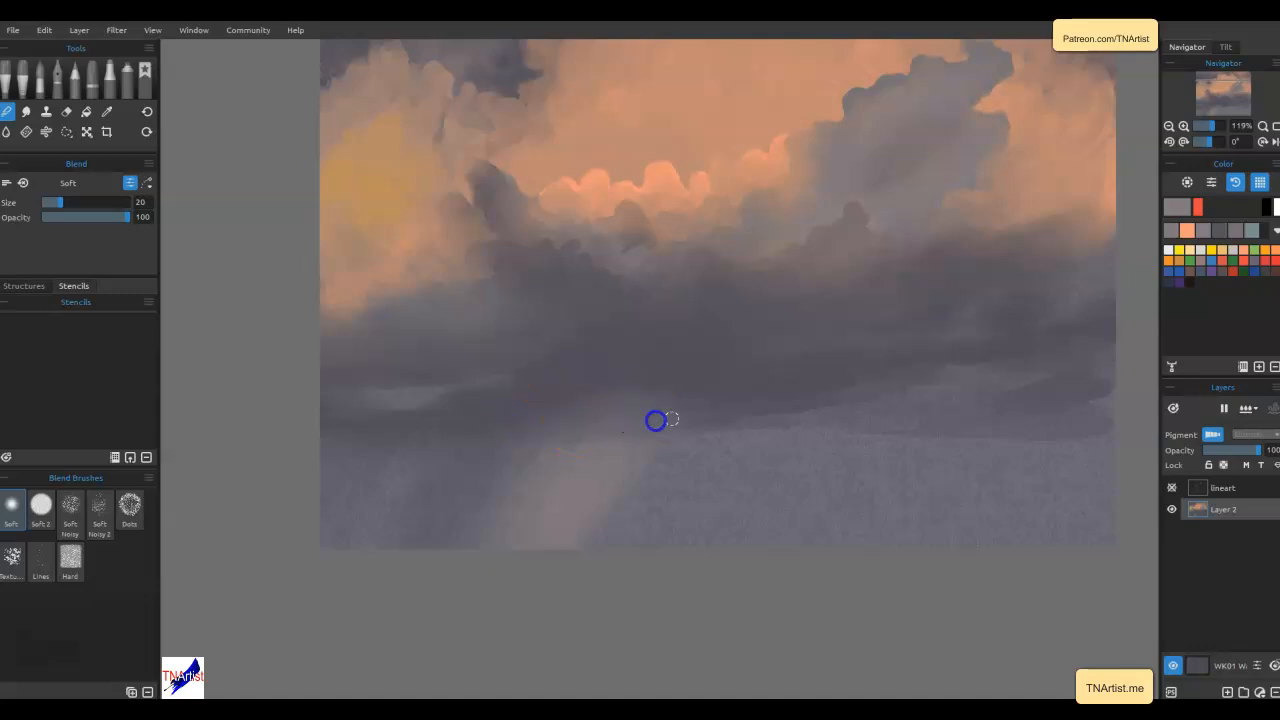
{"action": "mouse_move", "coordinate": [591, 456]}
{"action": "left_mouse_down"}
{"action": "mouse_move", "coordinate": [517, 440]}
{"action": "mouse_move", "coordinate": [486, 470]}
{"action": "left_mouse_up"}
Show the lineart layer and paint orange and red-orange patches inside the outlined section at the large cloud's upper left
{"action": "left_click", "coordinate": [1251, 227]}
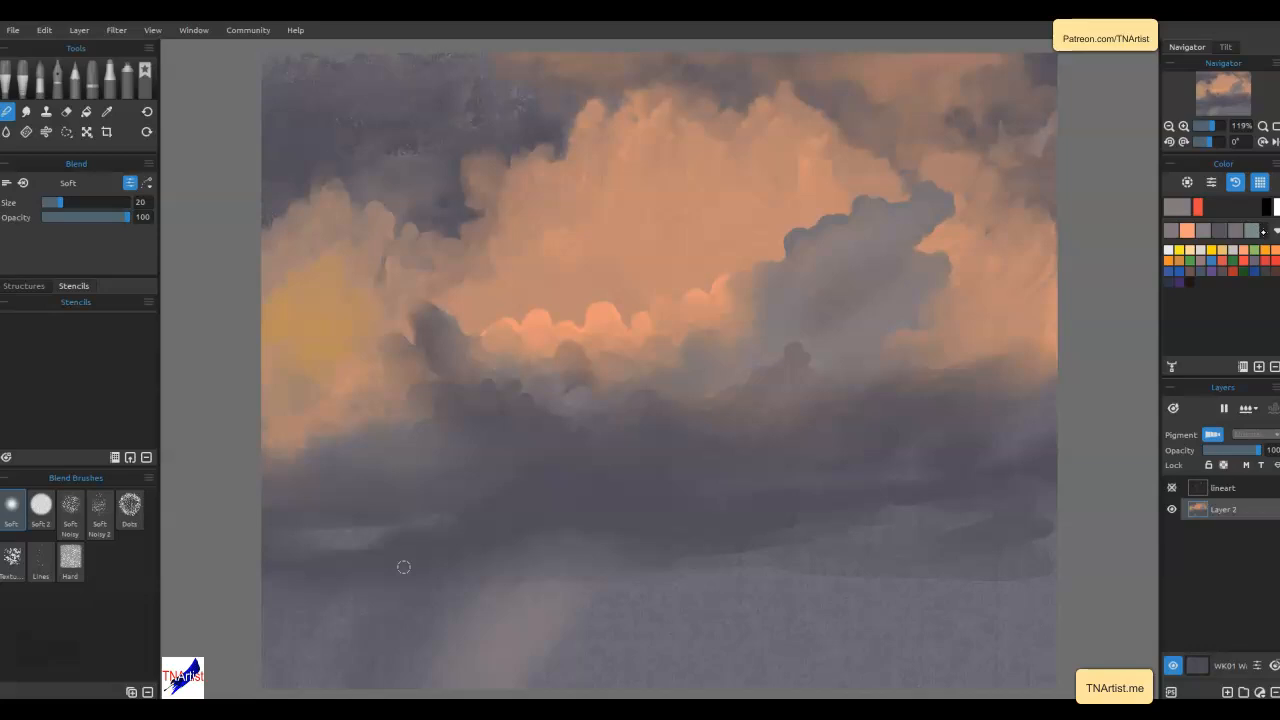
{"action": "left_click", "coordinate": [1275, 231]}
{"action": "mouse_move", "coordinate": [1238, 283]}
{"action": "left_mouse_down"}
{"action": "mouse_move", "coordinate": [1206, 264]}
{"action": "mouse_move", "coordinate": [1225, 265]}
{"action": "mouse_move", "coordinate": [1207, 286]}
{"action": "mouse_move", "coordinate": [1221, 251]}
{"action": "left_mouse_up"}
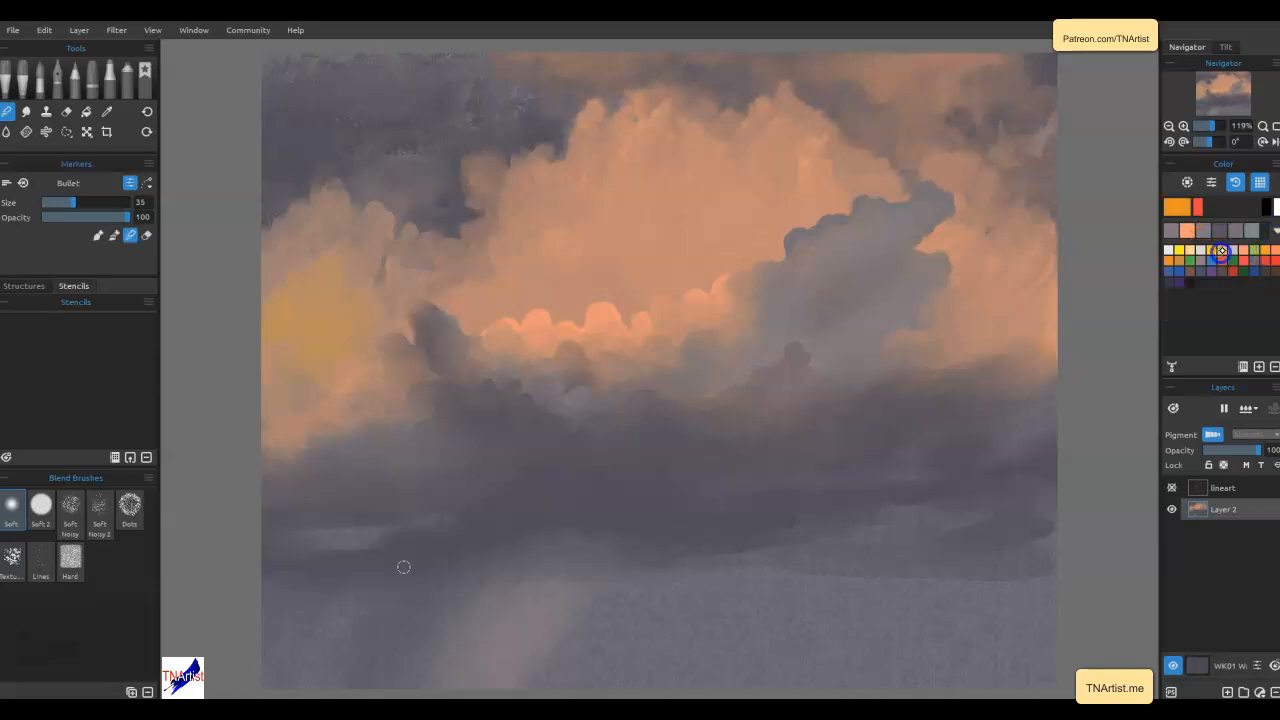
{"action": "left_click_drag", "start_coordinate": [802, 231], "coordinate": [789, 227]}
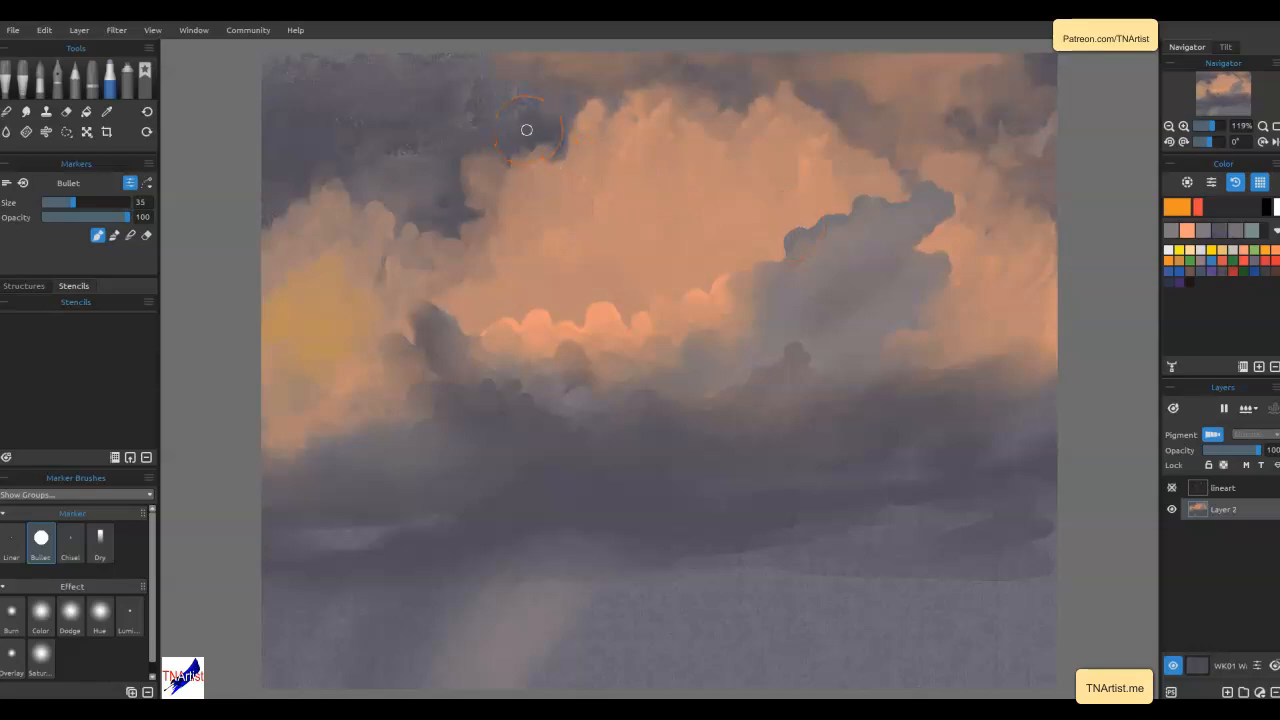
{"action": "left_click", "coordinate": [1172, 487]}
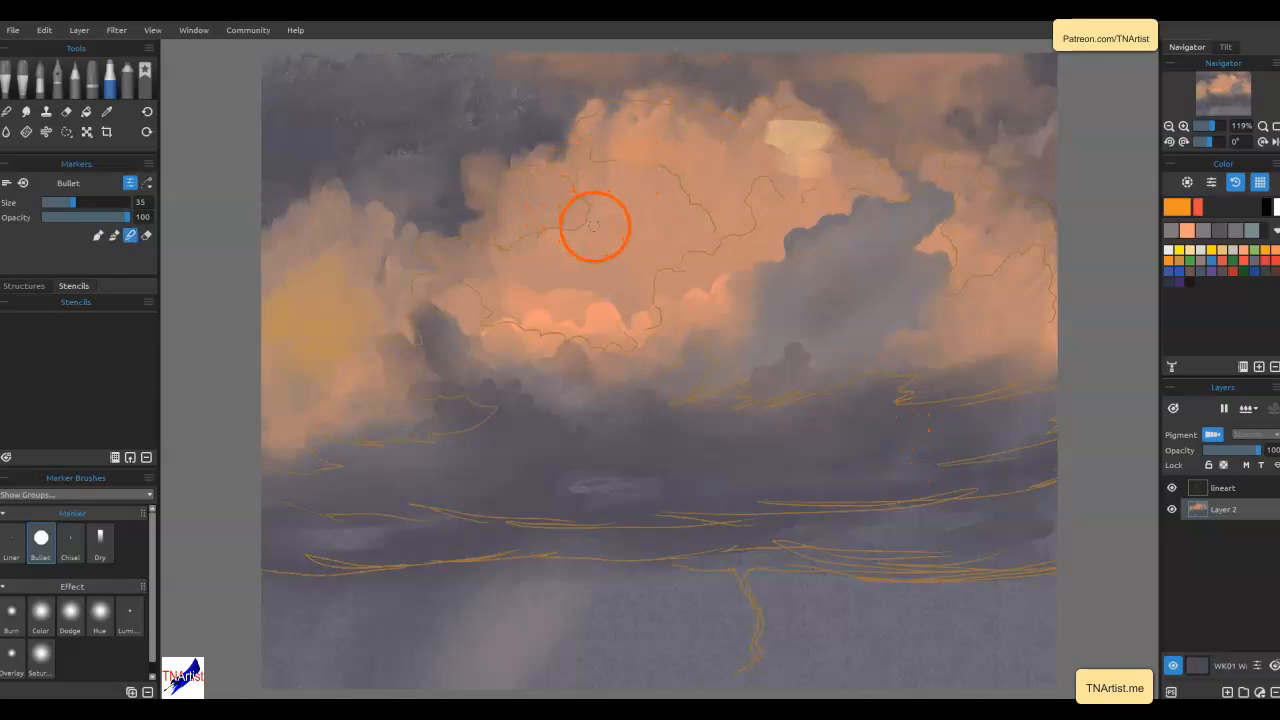
{"action": "mouse_move", "coordinate": [578, 202]}
{"action": "left_mouse_down"}
{"action": "mouse_move", "coordinate": [576, 216]}
{"action": "mouse_move", "coordinate": [560, 183]}
{"action": "mouse_move", "coordinate": [564, 218]}
{"action": "mouse_move", "coordinate": [555, 209]}
{"action": "mouse_move", "coordinate": [568, 215]}
{"action": "mouse_move", "coordinate": [499, 238]}
{"action": "left_mouse_up"}
{"action": "left_click", "coordinate": [1197, 206]}
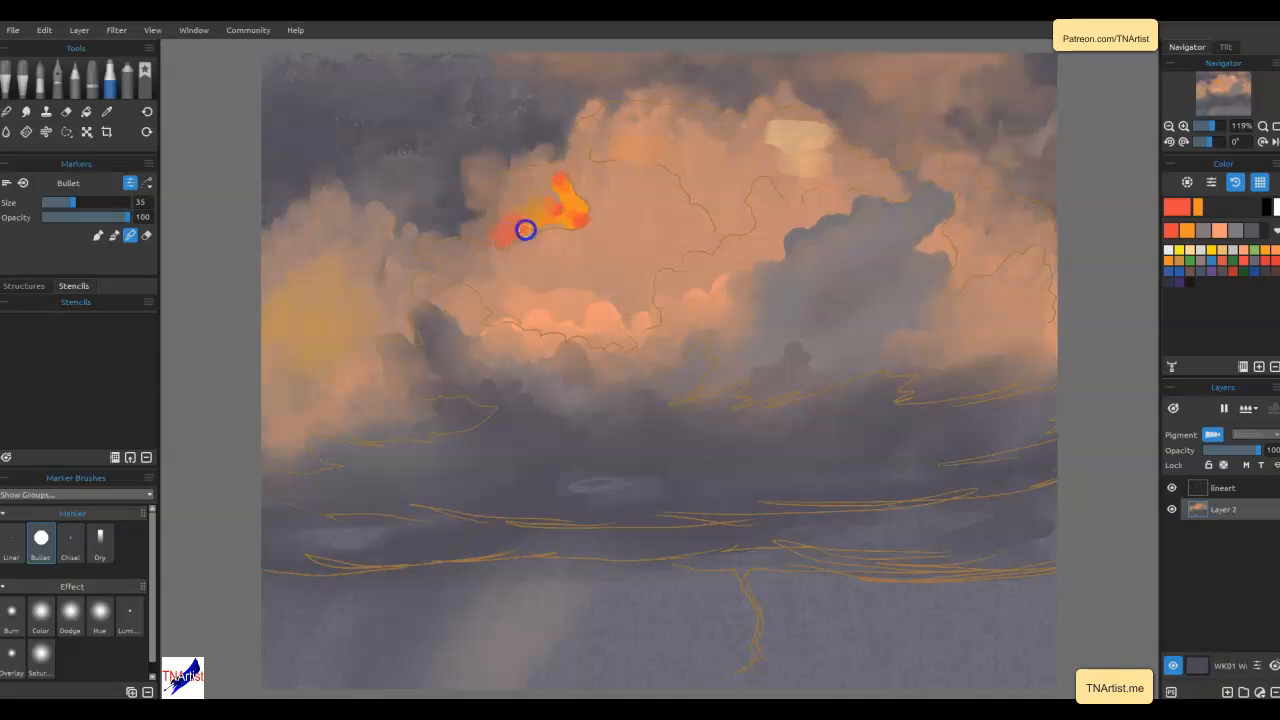
Blend the orange and red-orange patches together inside the outlined section of the large cloud
{"action": "mouse_move", "coordinate": [529, 220]}
{"action": "left_mouse_down"}
{"action": "mouse_move", "coordinate": [498, 241]}
{"action": "mouse_move", "coordinate": [556, 215]}
{"action": "mouse_move", "coordinate": [595, 216]}
{"action": "mouse_move", "coordinate": [569, 183]}
{"action": "mouse_move", "coordinate": [582, 196]}
{"action": "mouse_move", "coordinate": [548, 202]}
{"action": "mouse_move", "coordinate": [559, 172]}
{"action": "left_mouse_up"}
{"action": "mouse_move", "coordinate": [573, 228]}
{"action": "left_mouse_down"}
{"action": "mouse_move", "coordinate": [521, 215]}
{"action": "mouse_move", "coordinate": [478, 264]}
{"action": "mouse_move", "coordinate": [515, 243]}
{"action": "mouse_move", "coordinate": [546, 254]}
{"action": "mouse_move", "coordinate": [522, 258]}
{"action": "mouse_move", "coordinate": [558, 244]}
{"action": "mouse_move", "coordinate": [561, 225]}
{"action": "mouse_move", "coordinate": [586, 236]}
{"action": "mouse_move", "coordinate": [576, 176]}
{"action": "mouse_move", "coordinate": [593, 213]}
{"action": "left_mouse_up"}
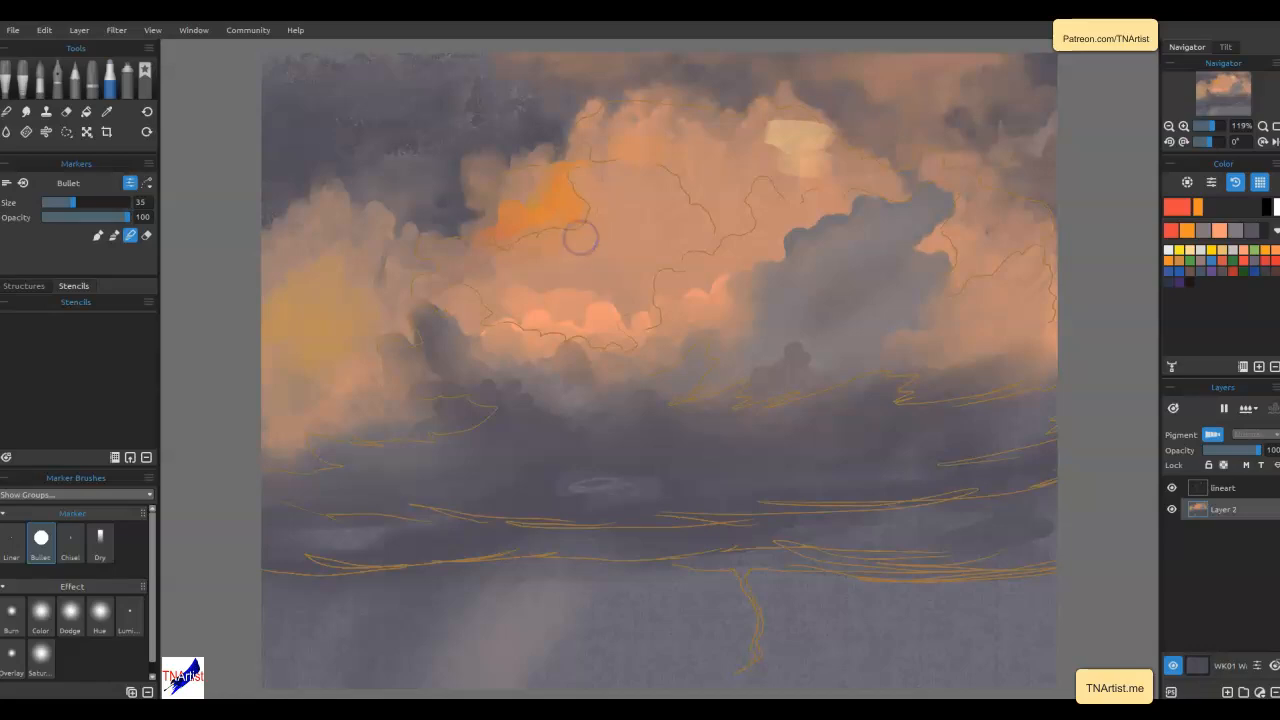
{"action": "left_click_drag", "start_coordinate": [605, 235], "coordinate": [518, 220]}
{"action": "left_click", "coordinate": [557, 200]}
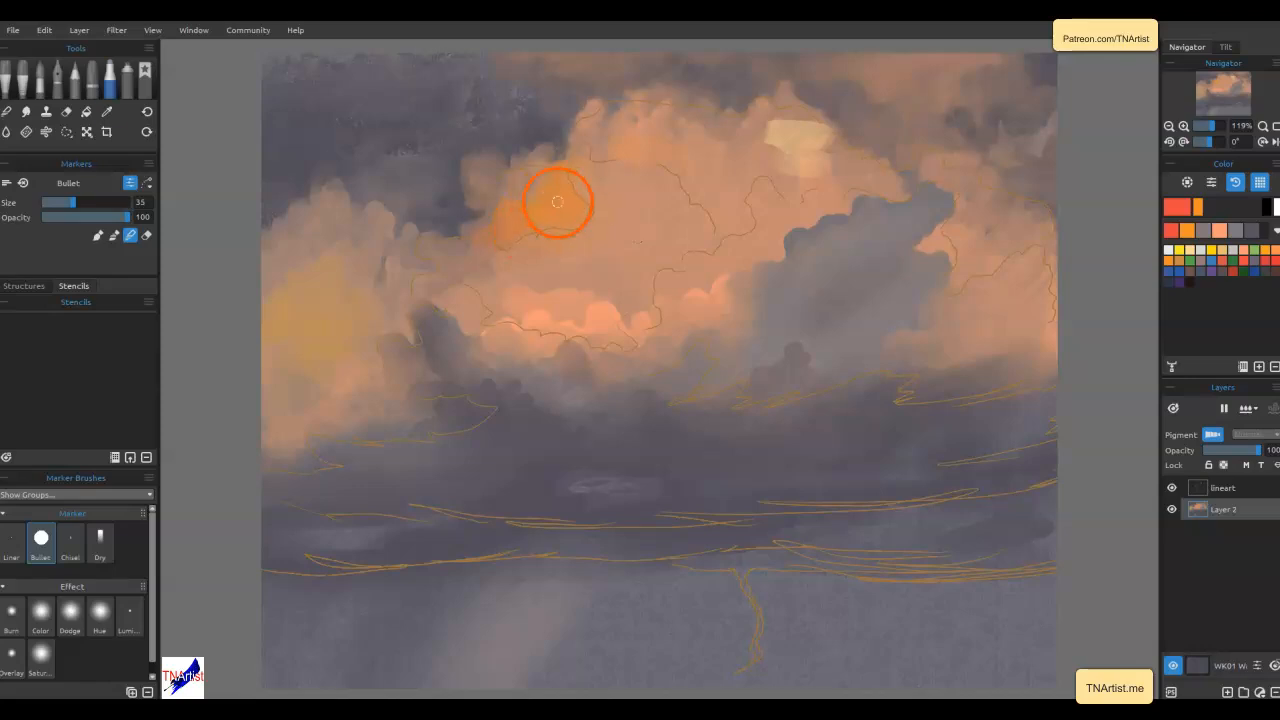
Extend the orange highlight along the outlined edge toward the large cloud's left side and blend its lower side into the peach
{"action": "mouse_move", "coordinate": [477, 242]}
{"action": "left_mouse_down"}
{"action": "mouse_move", "coordinate": [471, 263]}
{"action": "mouse_move", "coordinate": [455, 246]}
{"action": "mouse_move", "coordinate": [420, 251]}
{"action": "mouse_move", "coordinate": [497, 245]}
{"action": "mouse_move", "coordinate": [480, 260]}
{"action": "mouse_move", "coordinate": [503, 263]}
{"action": "mouse_move", "coordinate": [452, 264]}
{"action": "left_mouse_up"}
{"action": "left_click", "coordinate": [460, 251]}
{"action": "key", "text": "n"}
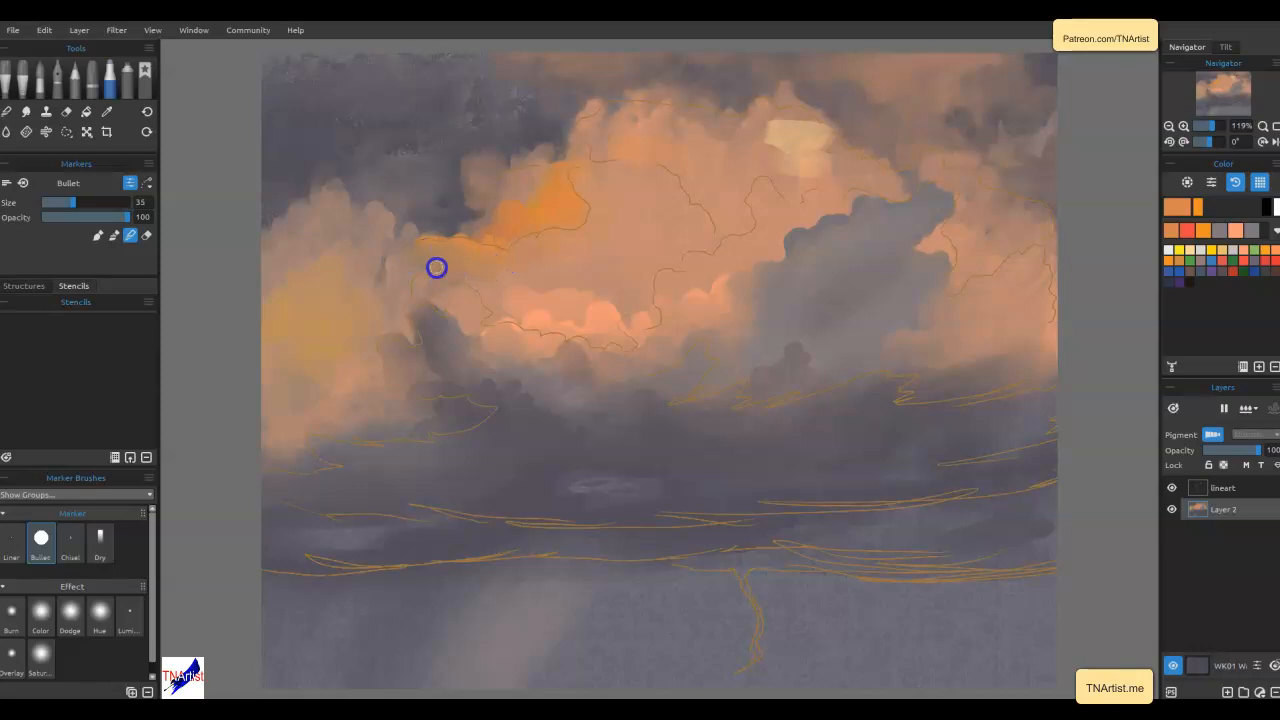
{"action": "mouse_move", "coordinate": [521, 257]}
{"action": "left_mouse_down"}
{"action": "mouse_move", "coordinate": [466, 272]}
{"action": "mouse_move", "coordinate": [497, 251]}
{"action": "mouse_move", "coordinate": [430, 287]}
{"action": "mouse_move", "coordinate": [443, 263]}
{"action": "mouse_move", "coordinate": [549, 244]}
{"action": "left_mouse_up"}
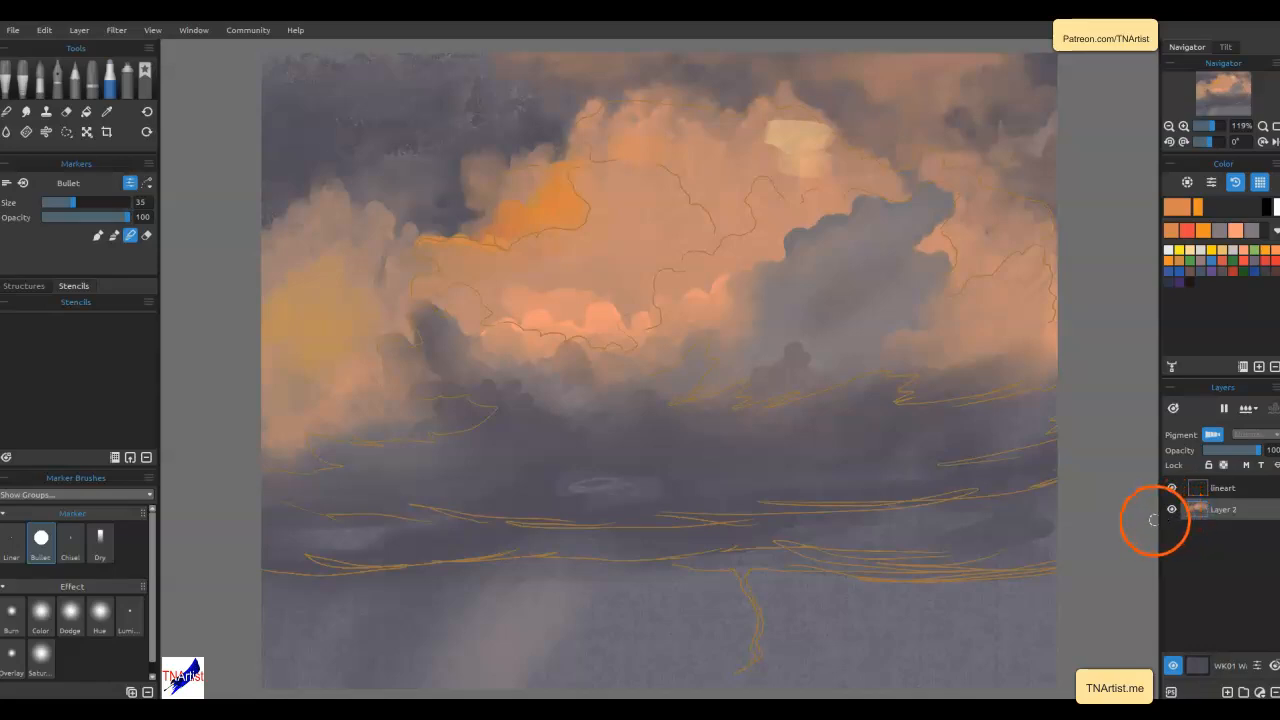
Sample the orange and paint a blended orange band inside the outlined arc across the large cloud's crown
{"action": "key", "text": "alt"}
{"action": "left_click", "coordinate": [558, 210], "text": "alt"}
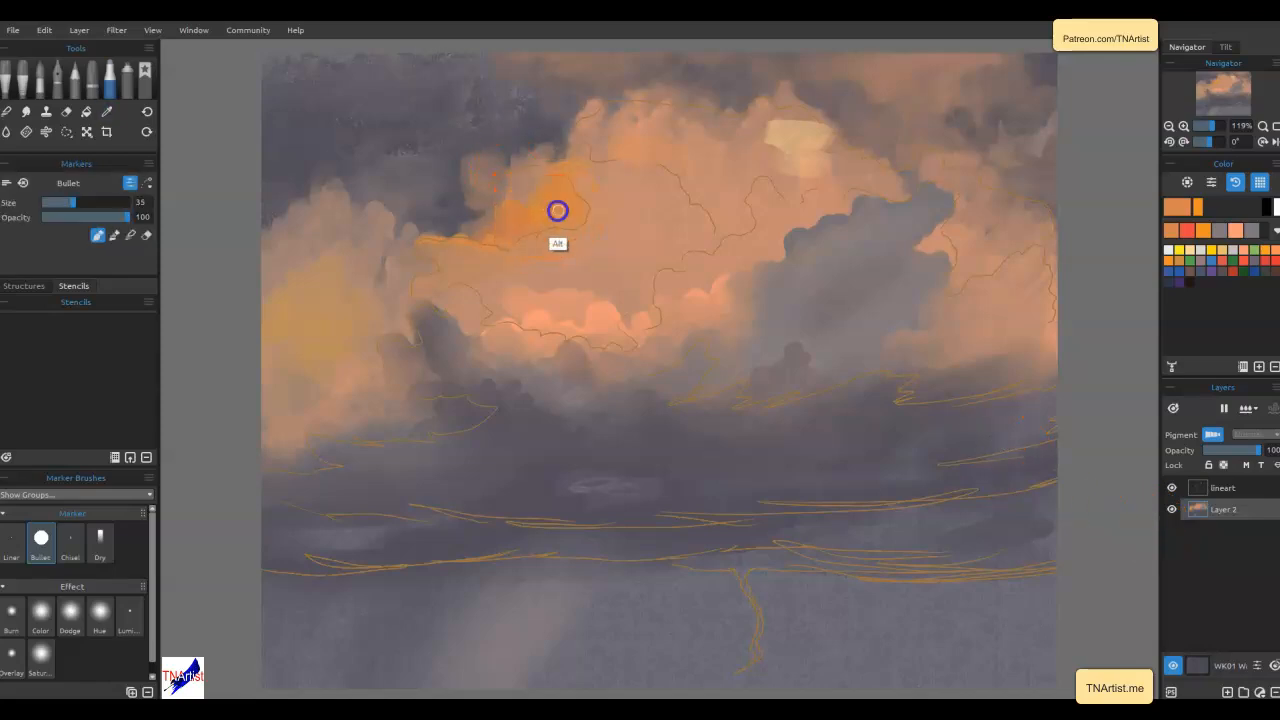
{"action": "left_click", "coordinate": [723, 213]}
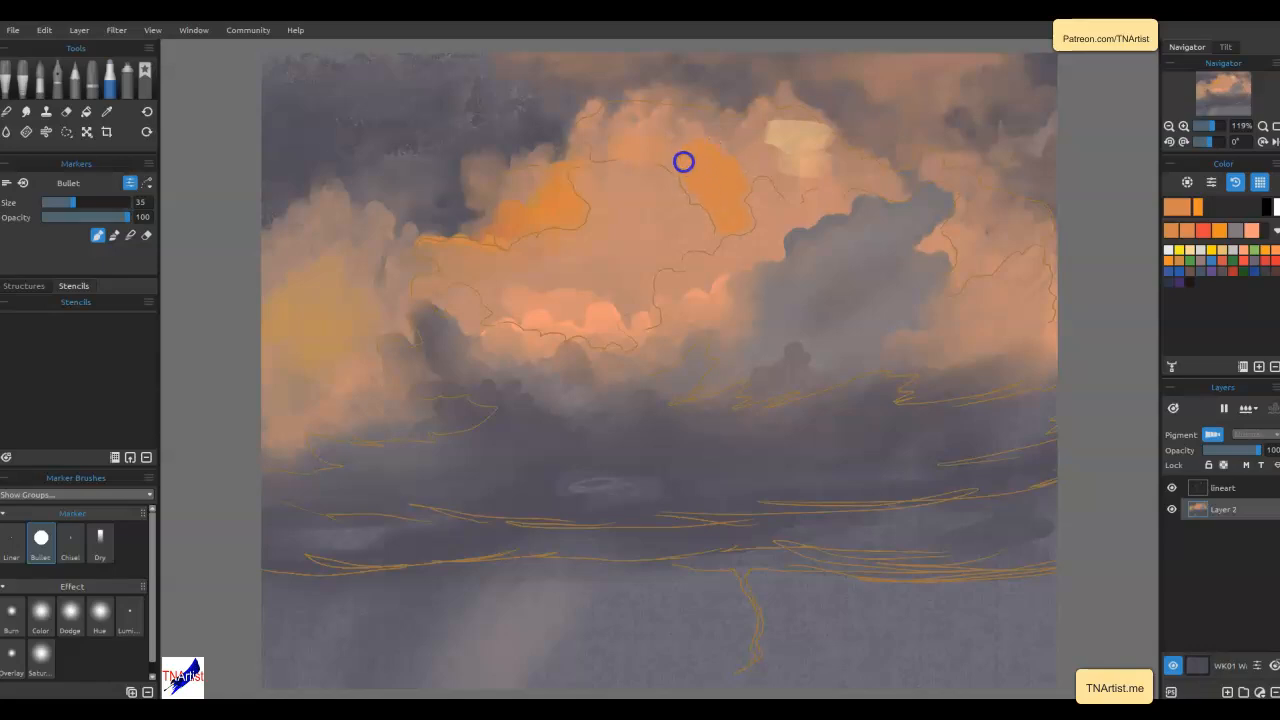
{"action": "left_click_drag", "start_coordinate": [650, 152], "coordinate": [616, 157]}
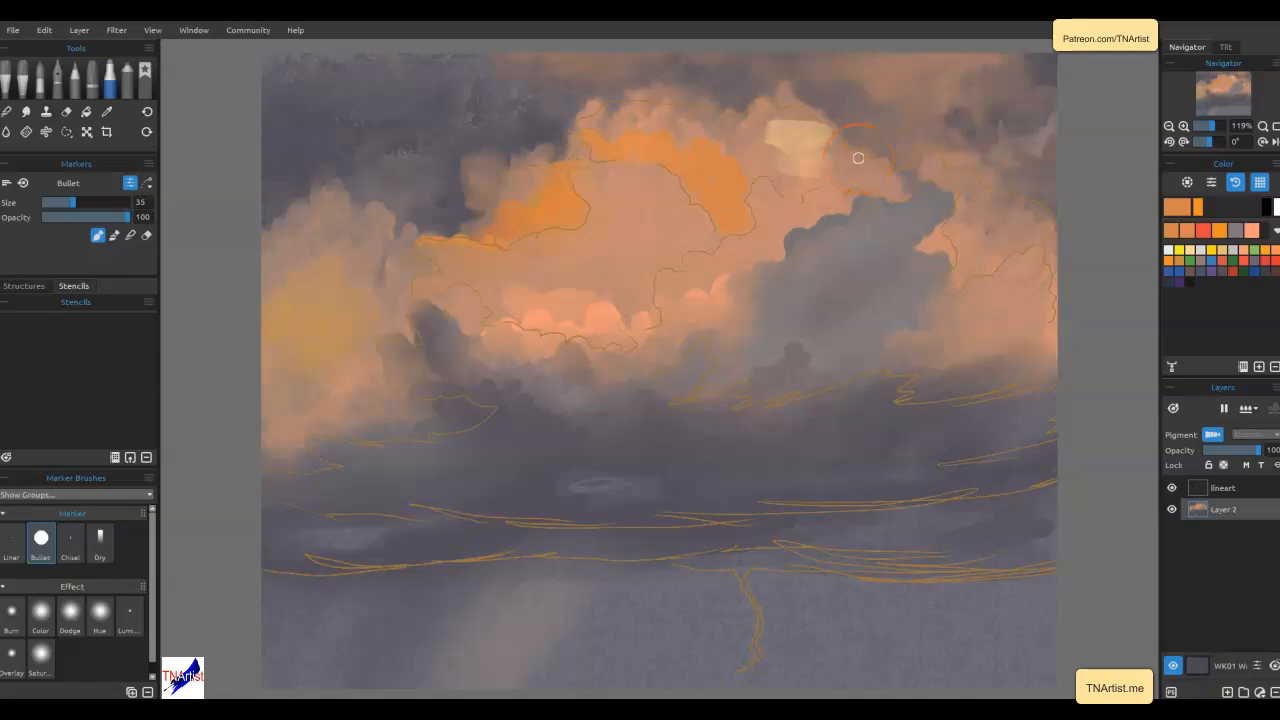
{"action": "key", "text": "n"}
{"action": "left_click_drag", "start_coordinate": [727, 227], "coordinate": [742, 231]}
{"action": "mouse_move", "coordinate": [584, 156]}
{"action": "left_mouse_down"}
{"action": "mouse_move", "coordinate": [594, 131]}
{"action": "mouse_move", "coordinate": [689, 160]}
{"action": "mouse_move", "coordinate": [720, 192]}
{"action": "left_mouse_up"}
Resample the oranges and paint a patch beside the grey cloud's right edge, extending it along the cloud's upper rim toward the crown
{"action": "left_click", "coordinate": [731, 165], "text": "alt"}
{"action": "left_click", "coordinate": [761, 185], "text": "alt"}
{"action": "left_click", "coordinate": [797, 190], "text": "alt"}
{"action": "left_click", "coordinate": [731, 240], "text": "alt"}
{"action": "left_click", "coordinate": [723, 214], "text": "alt"}
{"action": "left_click", "coordinate": [960, 271], "text": "alt"}
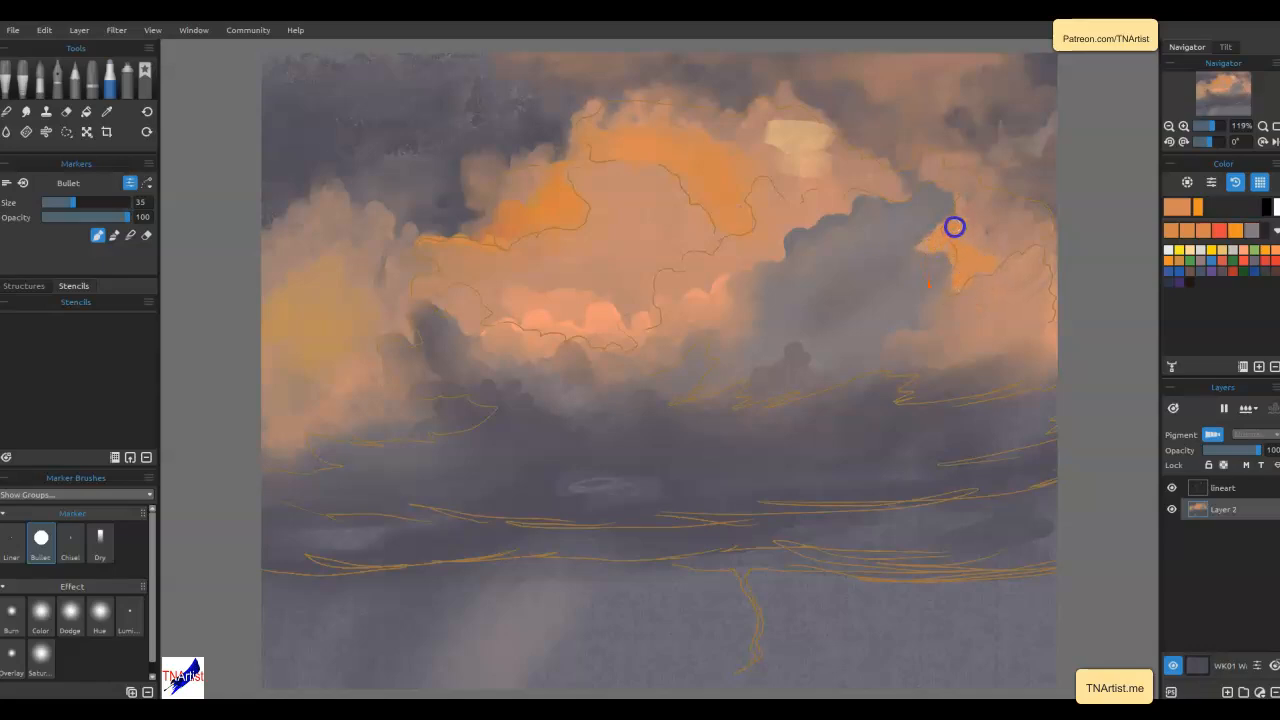
{"action": "mouse_move", "coordinate": [985, 256]}
{"action": "left_mouse_down"}
{"action": "mouse_move", "coordinate": [993, 227]}
{"action": "mouse_move", "coordinate": [933, 170]}
{"action": "mouse_move", "coordinate": [898, 188]}
{"action": "mouse_move", "coordinate": [783, 189]}
{"action": "left_mouse_up"}
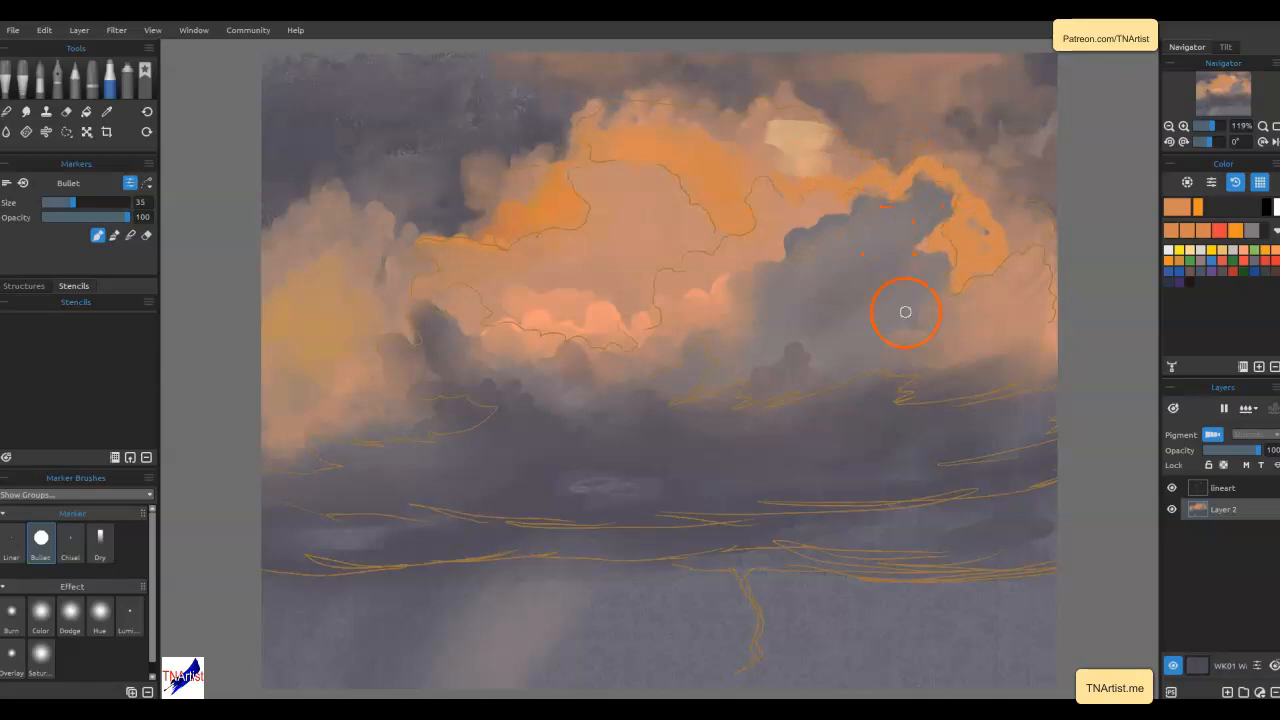
Blend the orange rim and patch into the grey cloud's edge and the surrounding peach
{"action": "mouse_move", "coordinate": [955, 235]}
{"action": "left_mouse_down"}
{"action": "mouse_move", "coordinate": [990, 229]}
{"action": "mouse_move", "coordinate": [1011, 247]}
{"action": "mouse_move", "coordinate": [1007, 233]}
{"action": "mouse_move", "coordinate": [993, 238]}
{"action": "mouse_move", "coordinate": [995, 265]}
{"action": "mouse_move", "coordinate": [940, 239]}
{"action": "mouse_move", "coordinate": [952, 242]}
{"action": "mouse_move", "coordinate": [914, 268]}
{"action": "mouse_move", "coordinate": [945, 240]}
{"action": "mouse_move", "coordinate": [911, 281]}
{"action": "mouse_move", "coordinate": [942, 259]}
{"action": "mouse_move", "coordinate": [935, 275]}
{"action": "mouse_move", "coordinate": [962, 291]}
{"action": "mouse_move", "coordinate": [911, 271]}
{"action": "mouse_move", "coordinate": [962, 262]}
{"action": "left_mouse_up"}
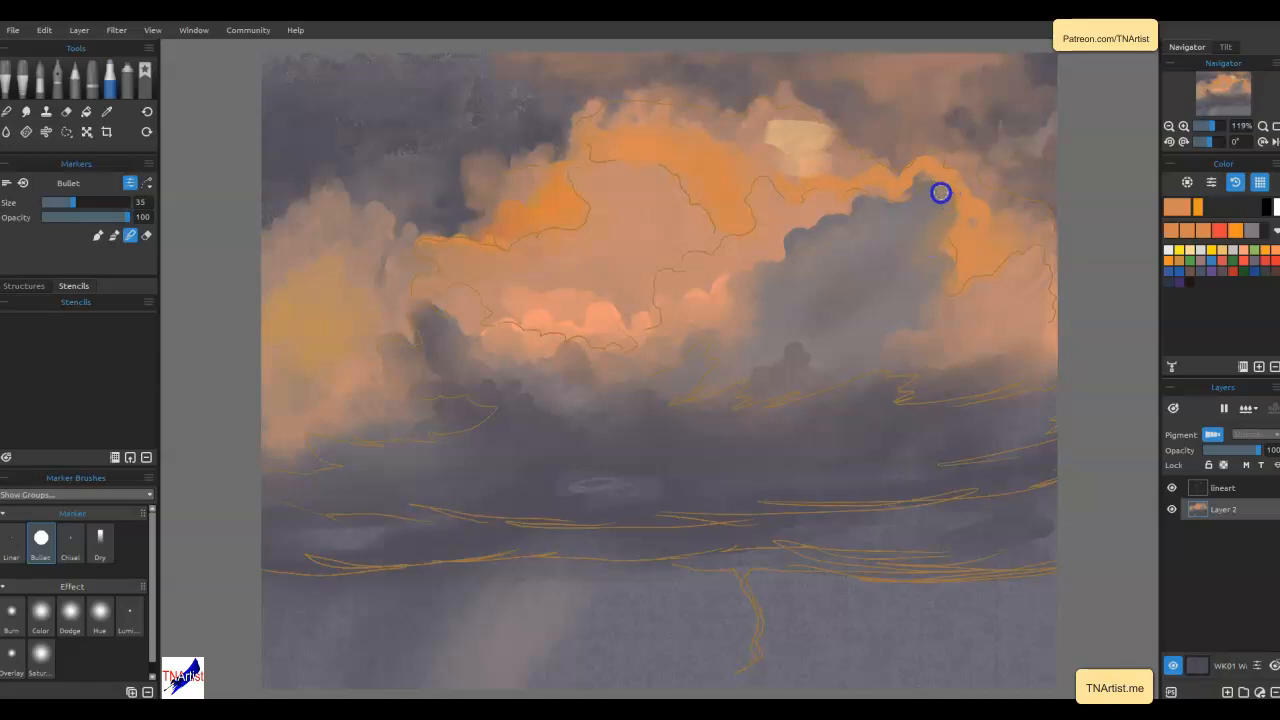
{"action": "left_click", "coordinate": [928, 208]}
{"action": "mouse_move", "coordinate": [980, 206]}
{"action": "left_mouse_down"}
{"action": "mouse_move", "coordinate": [949, 166]}
{"action": "mouse_move", "coordinate": [860, 168]}
{"action": "mouse_move", "coordinate": [770, 208]}
{"action": "left_mouse_up"}
Sample the salmon pink, paint puffs diagonally along the outlined edge above the grey cloud, and blend their undersides
{"action": "left_click", "coordinate": [606, 314], "text": "alt"}
{"action": "mouse_move", "coordinate": [856, 188]}
{"action": "left_mouse_down"}
{"action": "mouse_move", "coordinate": [804, 210]}
{"action": "mouse_move", "coordinate": [762, 182]}
{"action": "mouse_move", "coordinate": [760, 238]}
{"action": "mouse_move", "coordinate": [723, 247]}
{"action": "mouse_move", "coordinate": [723, 262]}
{"action": "mouse_move", "coordinate": [692, 258]}
{"action": "mouse_move", "coordinate": [665, 288]}
{"action": "left_mouse_up"}
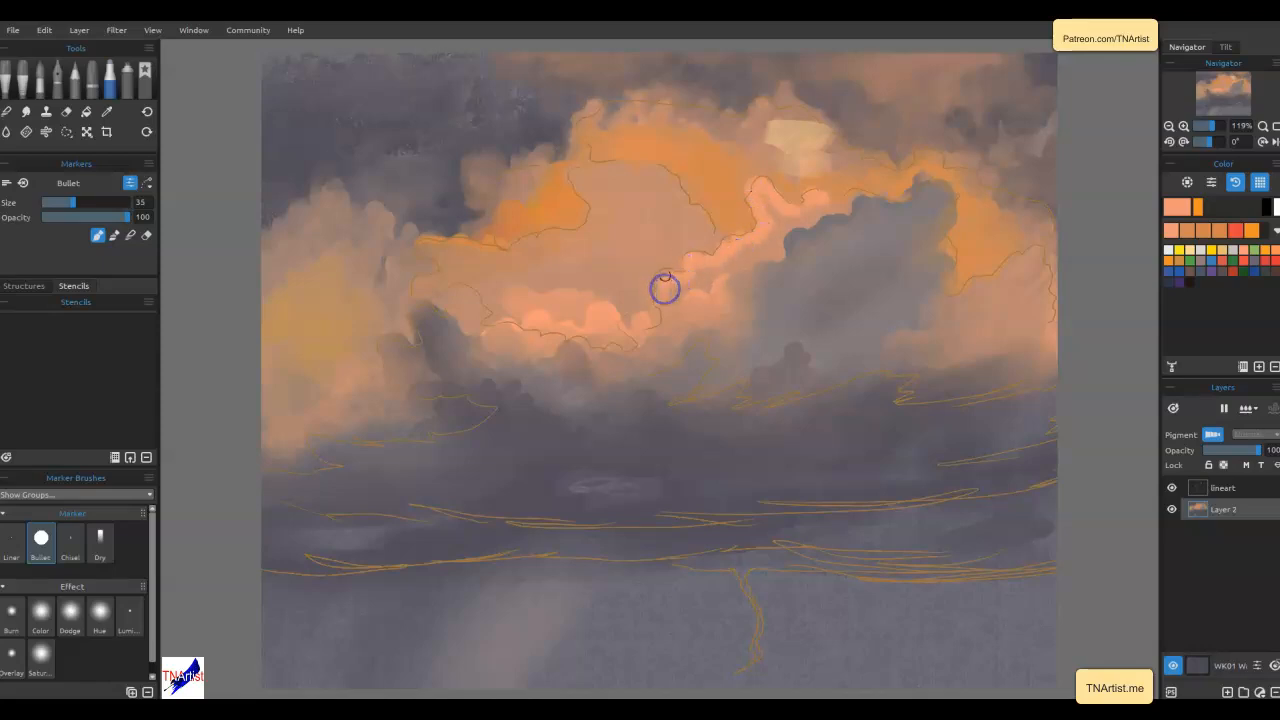
{"action": "mouse_move", "coordinate": [763, 238]}
{"action": "left_mouse_down"}
{"action": "mouse_move", "coordinate": [763, 198]}
{"action": "mouse_move", "coordinate": [794, 213]}
{"action": "mouse_move", "coordinate": [831, 207]}
{"action": "mouse_move", "coordinate": [773, 252]}
{"action": "mouse_move", "coordinate": [740, 250]}
{"action": "mouse_move", "coordinate": [728, 265]}
{"action": "mouse_move", "coordinate": [727, 245]}
{"action": "mouse_move", "coordinate": [725, 265]}
{"action": "mouse_move", "coordinate": [657, 289]}
{"action": "left_mouse_up"}
{"action": "mouse_move", "coordinate": [775, 240]}
{"action": "left_mouse_down"}
{"action": "mouse_move", "coordinate": [711, 263]}
{"action": "mouse_move", "coordinate": [735, 243]}
{"action": "left_mouse_up"}
{"action": "mouse_move", "coordinate": [817, 193]}
{"action": "left_mouse_down"}
{"action": "mouse_move", "coordinate": [775, 272]}
{"action": "mouse_move", "coordinate": [742, 270]}
{"action": "mouse_move", "coordinate": [740, 302]}
{"action": "mouse_move", "coordinate": [777, 256]}
{"action": "mouse_move", "coordinate": [757, 314]}
{"action": "mouse_move", "coordinate": [787, 272]}
{"action": "mouse_move", "coordinate": [721, 334]}
{"action": "mouse_move", "coordinate": [716, 368]}
{"action": "mouse_move", "coordinate": [763, 346]}
{"action": "left_mouse_up"}
{"action": "mouse_move", "coordinate": [766, 300]}
{"action": "left_mouse_down"}
{"action": "mouse_move", "coordinate": [767, 344]}
{"action": "mouse_move", "coordinate": [739, 359]}
{"action": "mouse_move", "coordinate": [740, 336]}
{"action": "mouse_move", "coordinate": [710, 348]}
{"action": "mouse_move", "coordinate": [675, 387]}
{"action": "mouse_move", "coordinate": [664, 372]}
{"action": "mouse_move", "coordinate": [621, 385]}
{"action": "mouse_move", "coordinate": [658, 370]}
{"action": "left_mouse_up"}
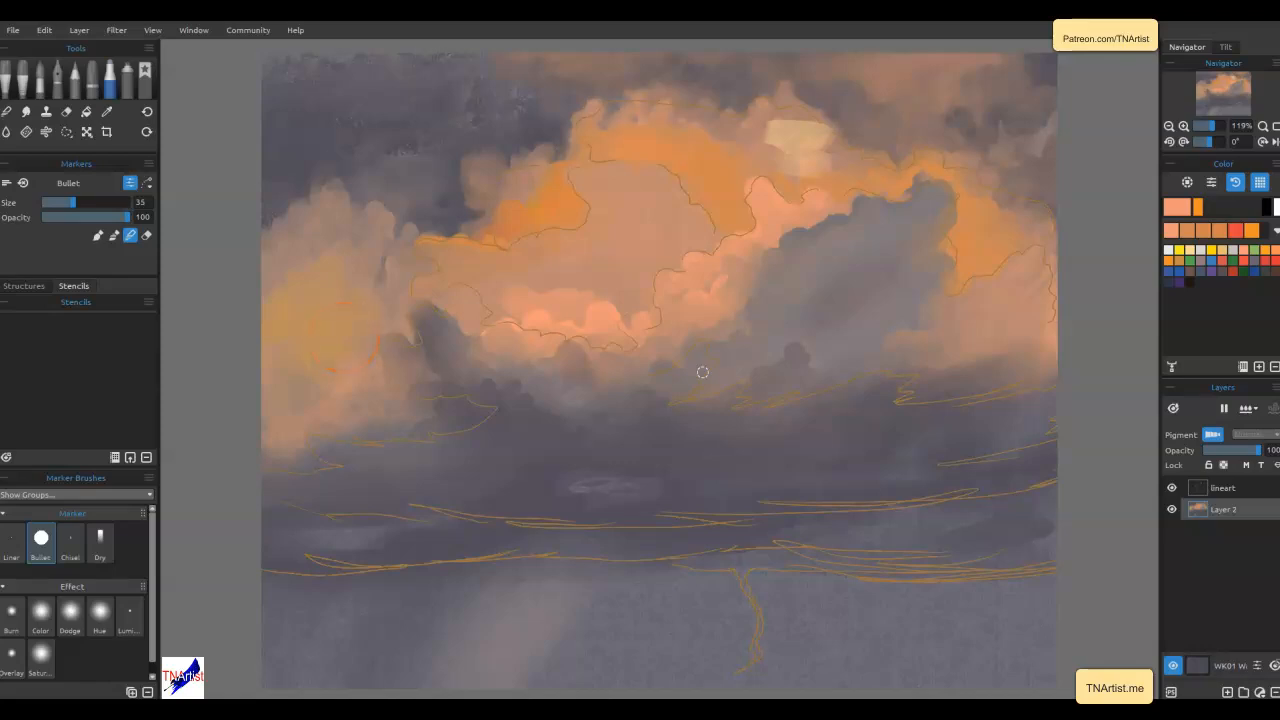
Blend the left cloud's yellow and peach tones and soften its lower right side into the dark cloud
{"action": "mouse_move", "coordinate": [326, 405]}
{"action": "left_mouse_down"}
{"action": "mouse_move", "coordinate": [345, 362]}
{"action": "mouse_move", "coordinate": [311, 360]}
{"action": "mouse_move", "coordinate": [329, 325]}
{"action": "mouse_move", "coordinate": [349, 346]}
{"action": "mouse_move", "coordinate": [328, 307]}
{"action": "mouse_move", "coordinate": [301, 382]}
{"action": "left_mouse_up"}
{"action": "mouse_move", "coordinate": [397, 371]}
{"action": "left_mouse_down"}
{"action": "mouse_move", "coordinate": [371, 340]}
{"action": "mouse_move", "coordinate": [323, 360]}
{"action": "mouse_move", "coordinate": [377, 344]}
{"action": "mouse_move", "coordinate": [361, 311]}
{"action": "mouse_move", "coordinate": [309, 377]}
{"action": "mouse_move", "coordinate": [354, 371]}
{"action": "left_mouse_up"}
{"action": "mouse_move", "coordinate": [383, 322]}
{"action": "left_mouse_down"}
{"action": "mouse_move", "coordinate": [347, 319]}
{"action": "mouse_move", "coordinate": [361, 317]}
{"action": "left_mouse_up"}
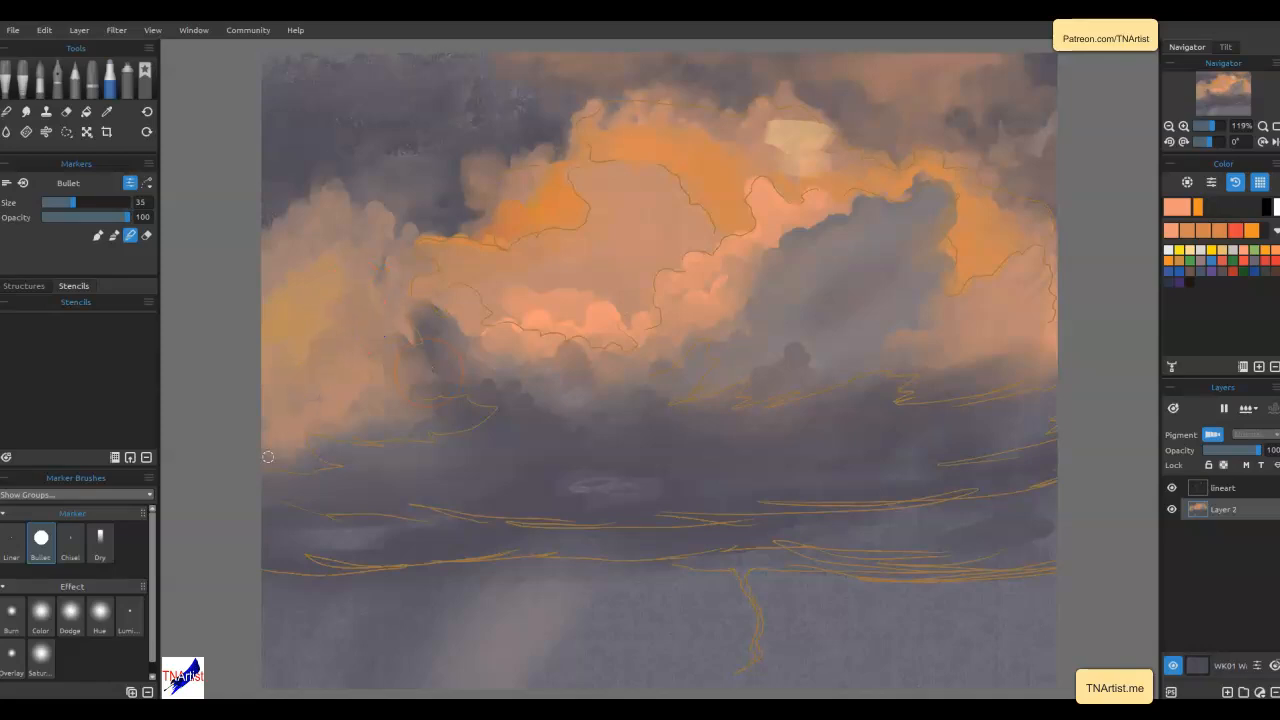
{"action": "mouse_move", "coordinate": [327, 280]}
{"action": "left_mouse_down"}
{"action": "mouse_move", "coordinate": [340, 254]}
{"action": "mouse_move", "coordinate": [306, 283]}
{"action": "mouse_move", "coordinate": [289, 249]}
{"action": "mouse_move", "coordinate": [311, 264]}
{"action": "mouse_move", "coordinate": [271, 291]}
{"action": "mouse_move", "coordinate": [242, 355]}
{"action": "left_mouse_up"}
Pick pale yellow and paint squiggly highlights on the large cloud's crown, its central puff and the right cloud's upper edge
{"action": "mouse_move", "coordinate": [1237, 286]}
{"action": "left_click", "coordinate": [1189, 282]}
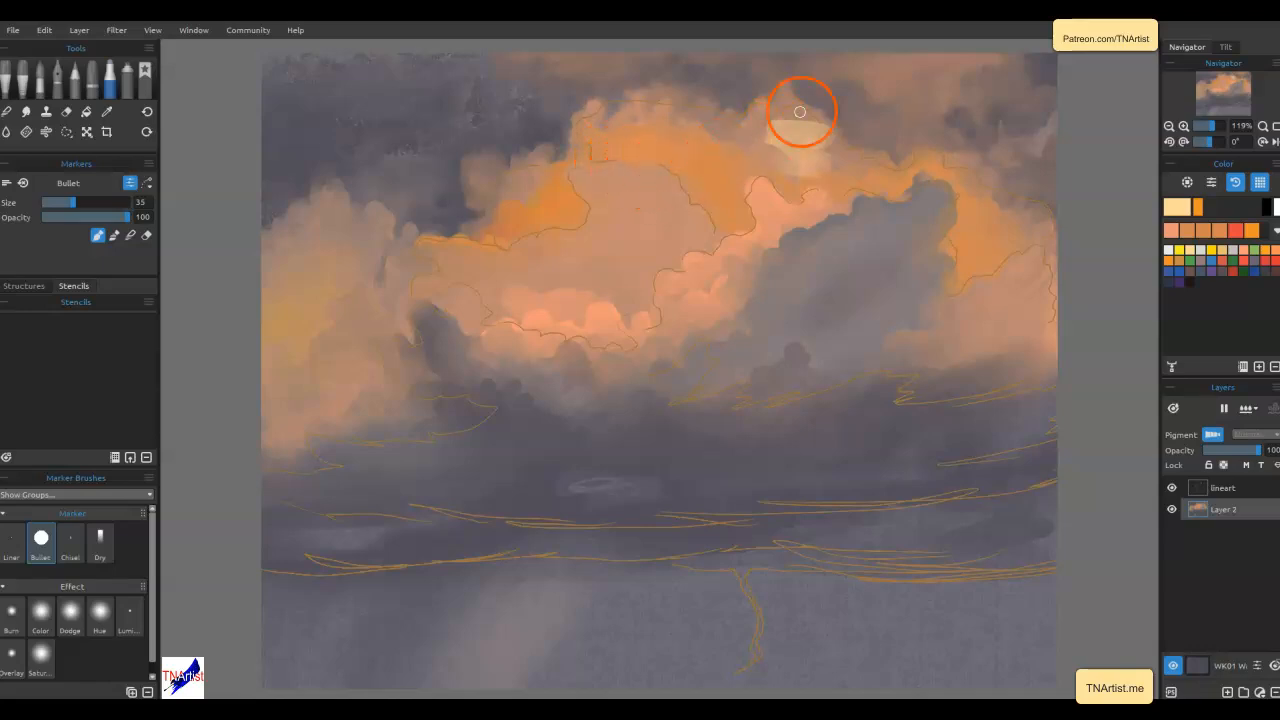
{"action": "mouse_move", "coordinate": [760, 106]}
{"action": "left_mouse_down"}
{"action": "mouse_move", "coordinate": [829, 147]}
{"action": "mouse_move", "coordinate": [766, 142]}
{"action": "mouse_move", "coordinate": [770, 121]}
{"action": "mouse_move", "coordinate": [751, 99]}
{"action": "mouse_move", "coordinate": [742, 122]}
{"action": "mouse_move", "coordinate": [712, 129]}
{"action": "mouse_move", "coordinate": [672, 108]}
{"action": "left_mouse_up"}
{"action": "mouse_move", "coordinate": [603, 171]}
{"action": "left_mouse_down"}
{"action": "mouse_move", "coordinate": [649, 174]}
{"action": "mouse_move", "coordinate": [712, 234]}
{"action": "left_mouse_up"}
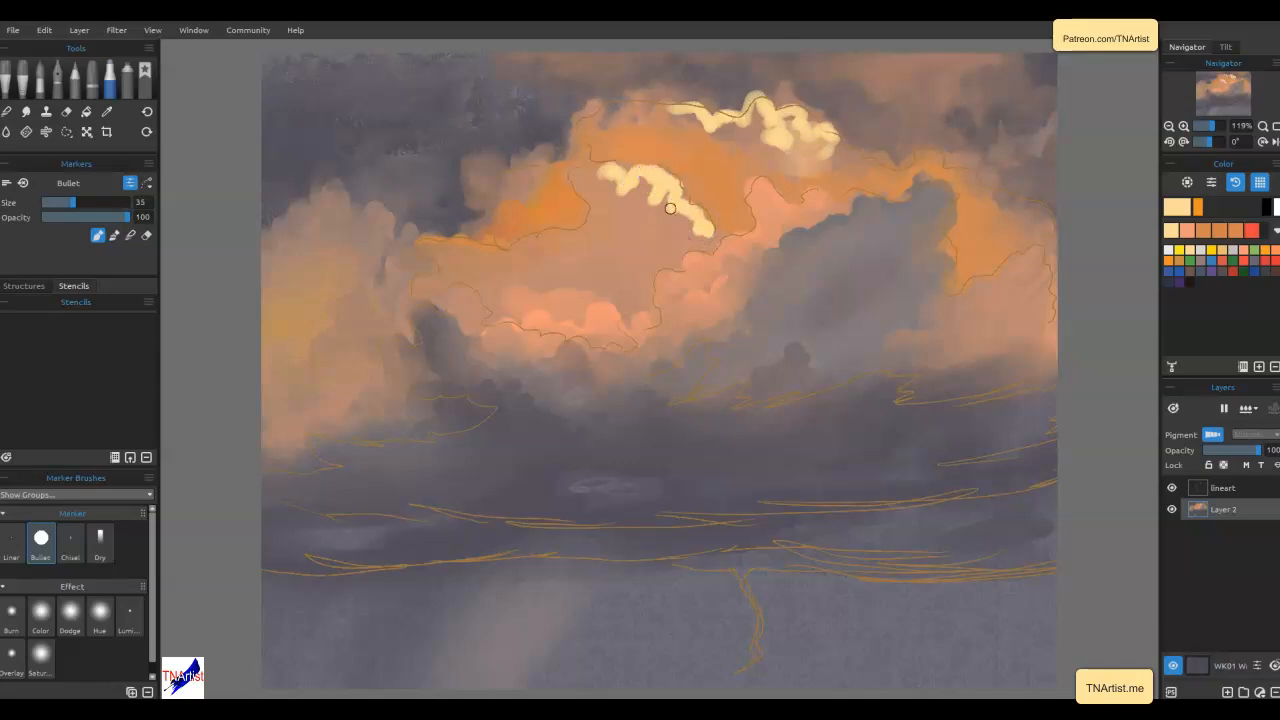
{"action": "left_click_drag", "start_coordinate": [962, 177], "coordinate": [1029, 225]}
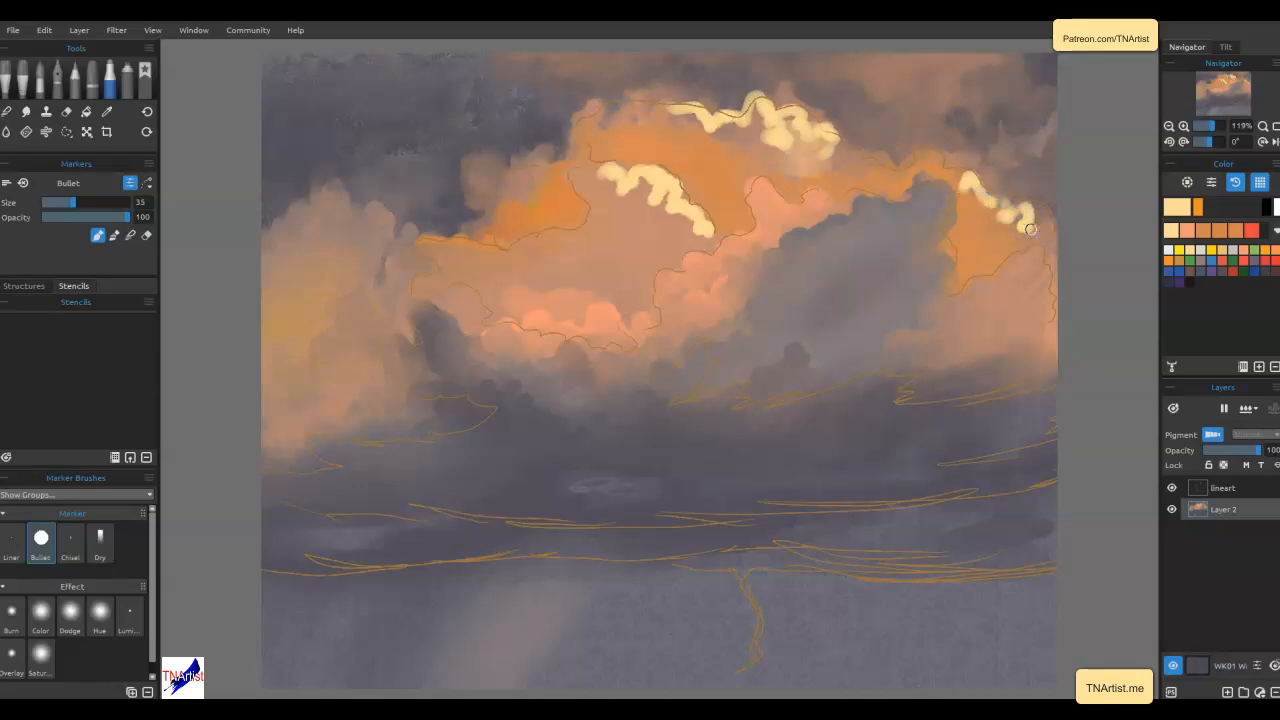
Extend the pale yellow highlights along the large cloud's left edge, the top of its crown and the puff right of the centre
{"action": "mouse_move", "coordinate": [590, 216]}
{"action": "left_mouse_down"}
{"action": "mouse_move", "coordinate": [552, 243]}
{"action": "mouse_move", "coordinate": [544, 262]}
{"action": "mouse_move", "coordinate": [544, 246]}
{"action": "mouse_move", "coordinate": [519, 258]}
{"action": "mouse_move", "coordinate": [477, 254]}
{"action": "mouse_move", "coordinate": [490, 240]}
{"action": "mouse_move", "coordinate": [466, 253]}
{"action": "mouse_move", "coordinate": [424, 244]}
{"action": "left_mouse_up"}
{"action": "mouse_move", "coordinate": [582, 190]}
{"action": "left_mouse_down"}
{"action": "mouse_move", "coordinate": [586, 205]}
{"action": "mouse_move", "coordinate": [597, 177]}
{"action": "mouse_move", "coordinate": [631, 197]}
{"action": "left_mouse_up"}
{"action": "mouse_move", "coordinate": [745, 100]}
{"action": "left_mouse_down"}
{"action": "mouse_move", "coordinate": [673, 121]}
{"action": "mouse_move", "coordinate": [620, 103]}
{"action": "left_mouse_up"}
{"action": "mouse_move", "coordinate": [700, 129]}
{"action": "left_mouse_down"}
{"action": "mouse_move", "coordinate": [738, 132]}
{"action": "mouse_move", "coordinate": [782, 179]}
{"action": "mouse_move", "coordinate": [800, 177]}
{"action": "mouse_move", "coordinate": [730, 189]}
{"action": "mouse_move", "coordinate": [707, 157]}
{"action": "mouse_move", "coordinate": [712, 230]}
{"action": "left_mouse_up"}
Set the marker size to 45 and blend the pale yellow of the central puff and left edge down into the peach
{"action": "key", "text": "bracketright"}
{"action": "key", "text": "bracketright"}
{"action": "left_click_drag", "start_coordinate": [646, 193], "coordinate": [646, 194]}
{"action": "mouse_move", "coordinate": [641, 247]}
{"action": "left_mouse_down"}
{"action": "mouse_move", "coordinate": [653, 319]}
{"action": "mouse_move", "coordinate": [636, 232]}
{"action": "mouse_move", "coordinate": [629, 257]}
{"action": "mouse_move", "coordinate": [653, 219]}
{"action": "mouse_move", "coordinate": [654, 242]}
{"action": "mouse_move", "coordinate": [662, 216]}
{"action": "mouse_move", "coordinate": [648, 209]}
{"action": "mouse_move", "coordinate": [664, 240]}
{"action": "mouse_move", "coordinate": [698, 222]}
{"action": "mouse_move", "coordinate": [664, 206]}
{"action": "mouse_move", "coordinate": [666, 186]}
{"action": "mouse_move", "coordinate": [626, 224]}
{"action": "mouse_move", "coordinate": [641, 181]}
{"action": "mouse_move", "coordinate": [647, 190]}
{"action": "mouse_move", "coordinate": [619, 208]}
{"action": "mouse_move", "coordinate": [586, 182]}
{"action": "mouse_move", "coordinate": [610, 209]}
{"action": "mouse_move", "coordinate": [606, 226]}
{"action": "mouse_move", "coordinate": [628, 226]}
{"action": "mouse_move", "coordinate": [615, 205]}
{"action": "mouse_move", "coordinate": [634, 227]}
{"action": "mouse_move", "coordinate": [633, 203]}
{"action": "mouse_move", "coordinate": [654, 227]}
{"action": "mouse_move", "coordinate": [666, 219]}
{"action": "mouse_move", "coordinate": [615, 268]}
{"action": "mouse_move", "coordinate": [654, 240]}
{"action": "mouse_move", "coordinate": [639, 232]}
{"action": "mouse_move", "coordinate": [648, 240]}
{"action": "mouse_move", "coordinate": [541, 258]}
{"action": "mouse_move", "coordinate": [542, 239]}
{"action": "mouse_move", "coordinate": [588, 238]}
{"action": "mouse_move", "coordinate": [578, 262]}
{"action": "mouse_move", "coordinate": [547, 277]}
{"action": "mouse_move", "coordinate": [526, 245]}
{"action": "mouse_move", "coordinate": [450, 271]}
{"action": "left_mouse_up"}
{"action": "key", "text": "b"}
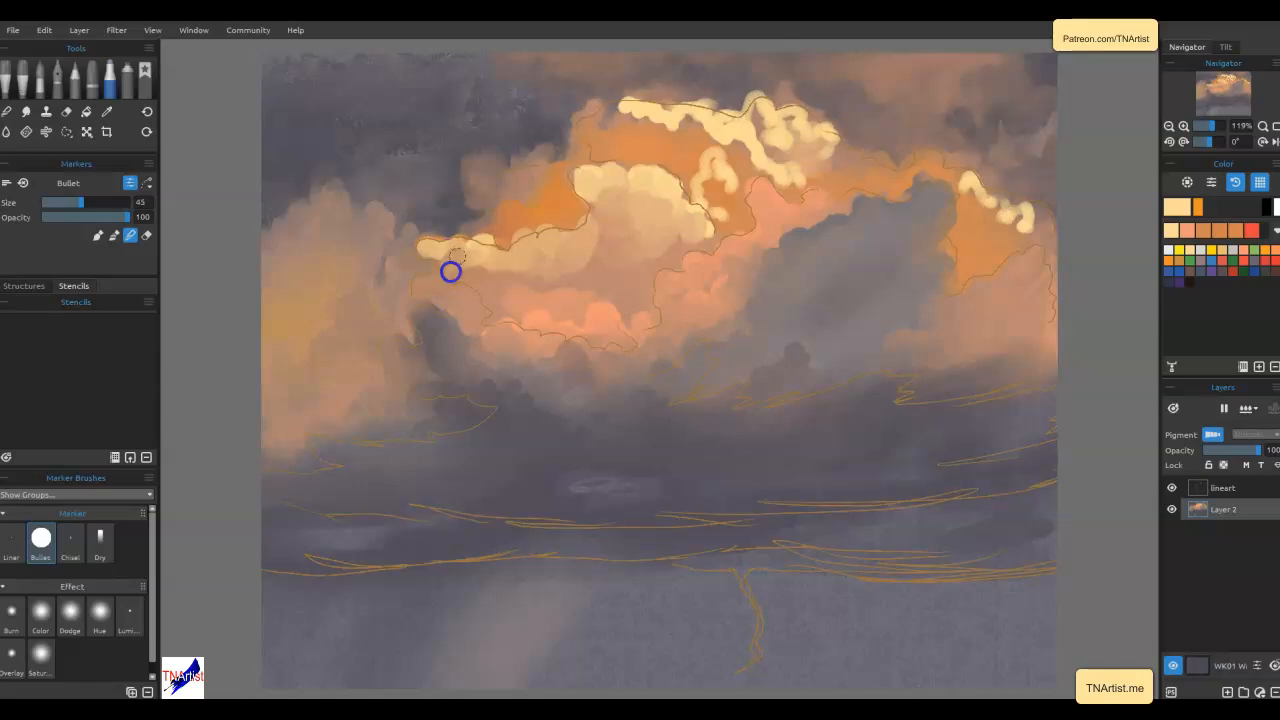
Reduce the blending marker to size 25 and blend the peach and salmon areas below the central puff
{"action": "key", "text": "bracketleft"}
{"action": "key", "text": "bracketleft"}
{"action": "key", "text": "bracketleft"}
{"action": "key", "text": "bracketleft"}
{"action": "mouse_move", "coordinate": [600, 269]}
{"action": "left_mouse_down"}
{"action": "mouse_move", "coordinate": [589, 249]}
{"action": "mouse_move", "coordinate": [560, 277]}
{"action": "mouse_move", "coordinate": [547, 265]}
{"action": "mouse_move", "coordinate": [523, 300]}
{"action": "mouse_move", "coordinate": [509, 289]}
{"action": "mouse_move", "coordinate": [486, 317]}
{"action": "mouse_move", "coordinate": [569, 304]}
{"action": "mouse_move", "coordinate": [550, 316]}
{"action": "left_mouse_up"}
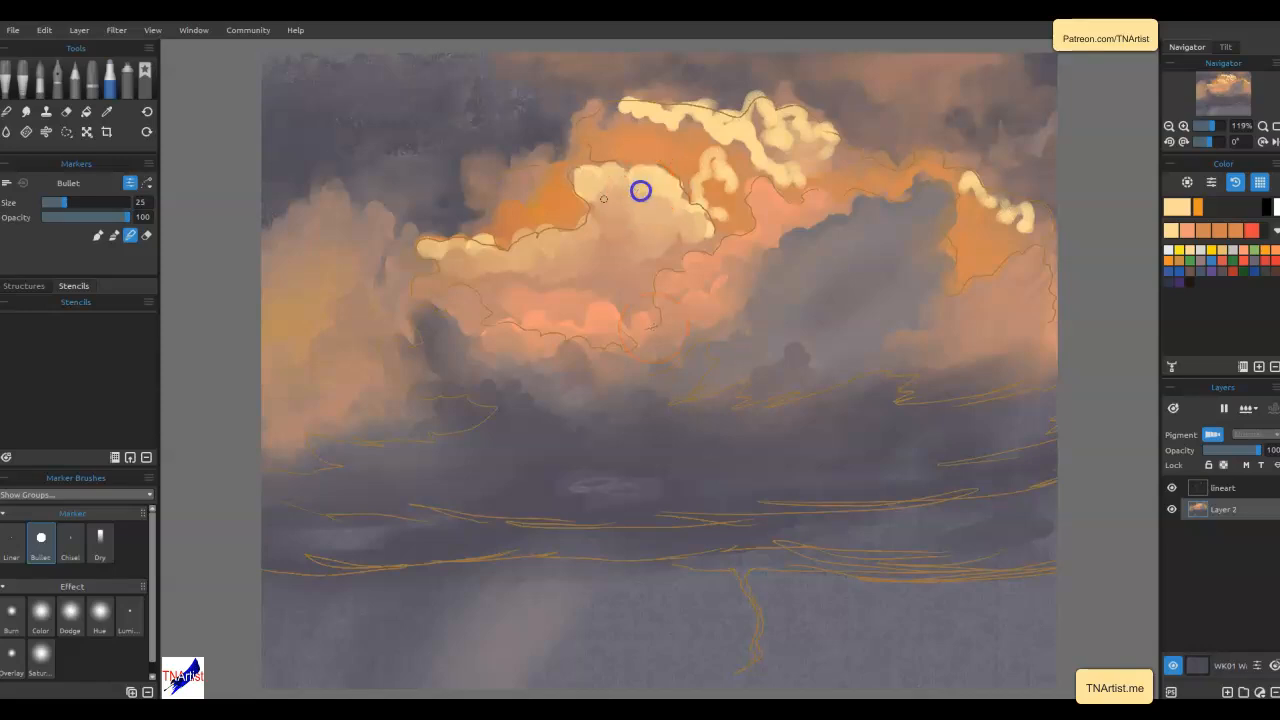
Smooth the pale yellow highlights into the large cloud with the Soft blender and hide the lineart layer
{"action": "left_click", "coordinate": [124, 90]}
{"action": "mouse_move", "coordinate": [656, 207]}
{"action": "left_mouse_down"}
{"action": "mouse_move", "coordinate": [681, 241]}
{"action": "mouse_move", "coordinate": [646, 261]}
{"action": "mouse_move", "coordinate": [632, 243]}
{"action": "mouse_move", "coordinate": [657, 248]}
{"action": "mouse_move", "coordinate": [585, 180]}
{"action": "mouse_move", "coordinate": [610, 262]}
{"action": "mouse_move", "coordinate": [580, 245]}
{"action": "mouse_move", "coordinate": [581, 270]}
{"action": "mouse_move", "coordinate": [567, 273]}
{"action": "mouse_move", "coordinate": [446, 256]}
{"action": "mouse_move", "coordinate": [461, 277]}
{"action": "mouse_move", "coordinate": [433, 268]}
{"action": "mouse_move", "coordinate": [400, 293]}
{"action": "mouse_move", "coordinate": [440, 234]}
{"action": "left_mouse_up"}
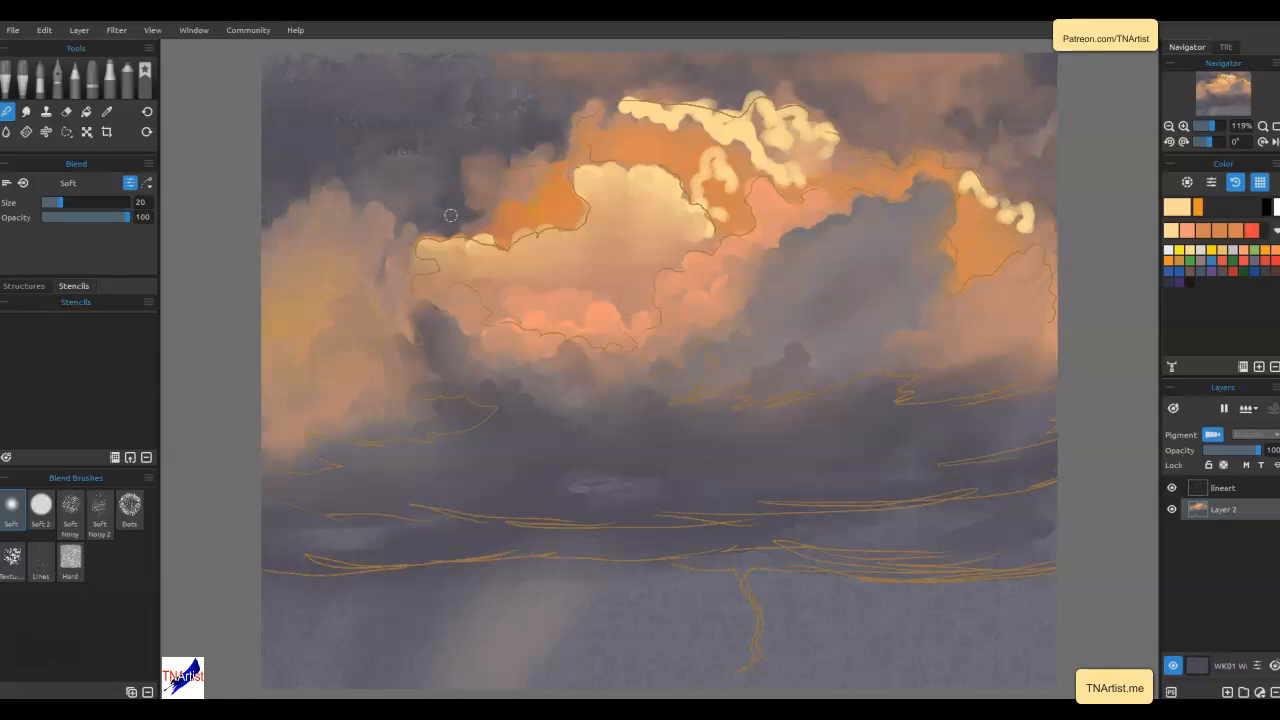
{"action": "left_click", "coordinate": [1172, 488]}
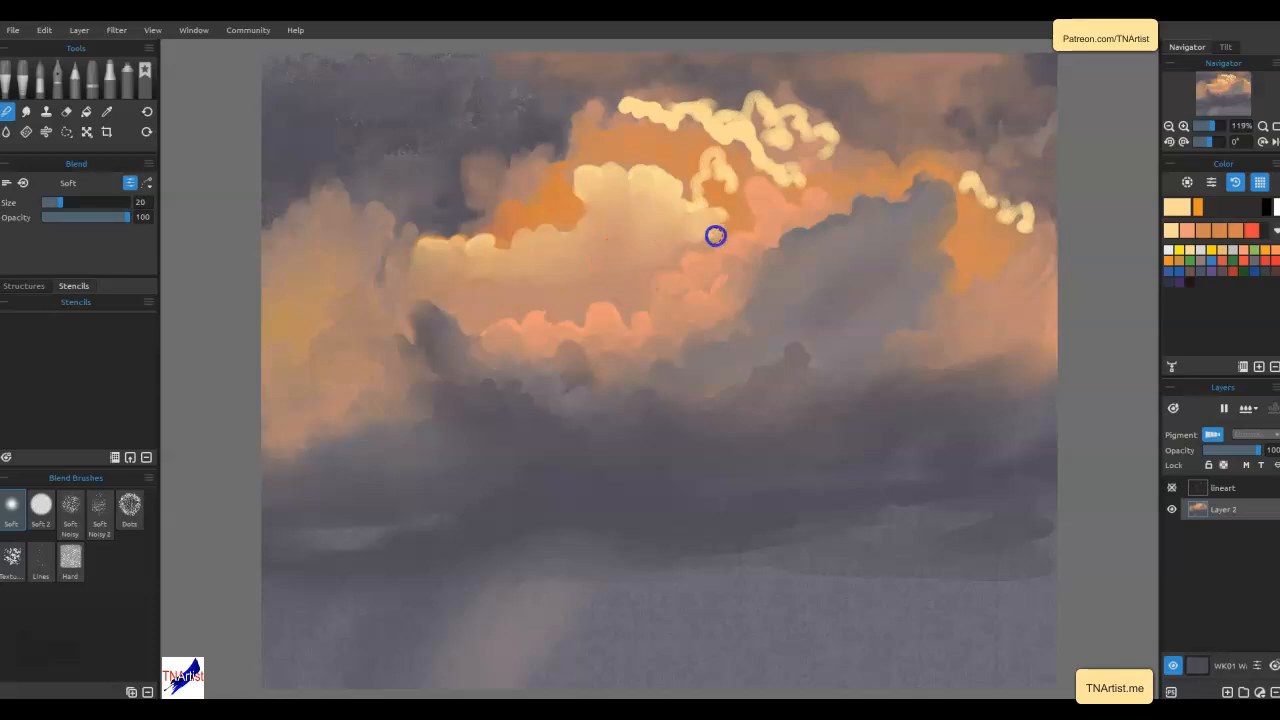
{"action": "mouse_move", "coordinate": [725, 193]}
{"action": "left_mouse_down"}
{"action": "mouse_move", "coordinate": [713, 159]}
{"action": "mouse_move", "coordinate": [711, 193]}
{"action": "mouse_move", "coordinate": [688, 218]}
{"action": "mouse_move", "coordinate": [724, 218]}
{"action": "left_mouse_up"}
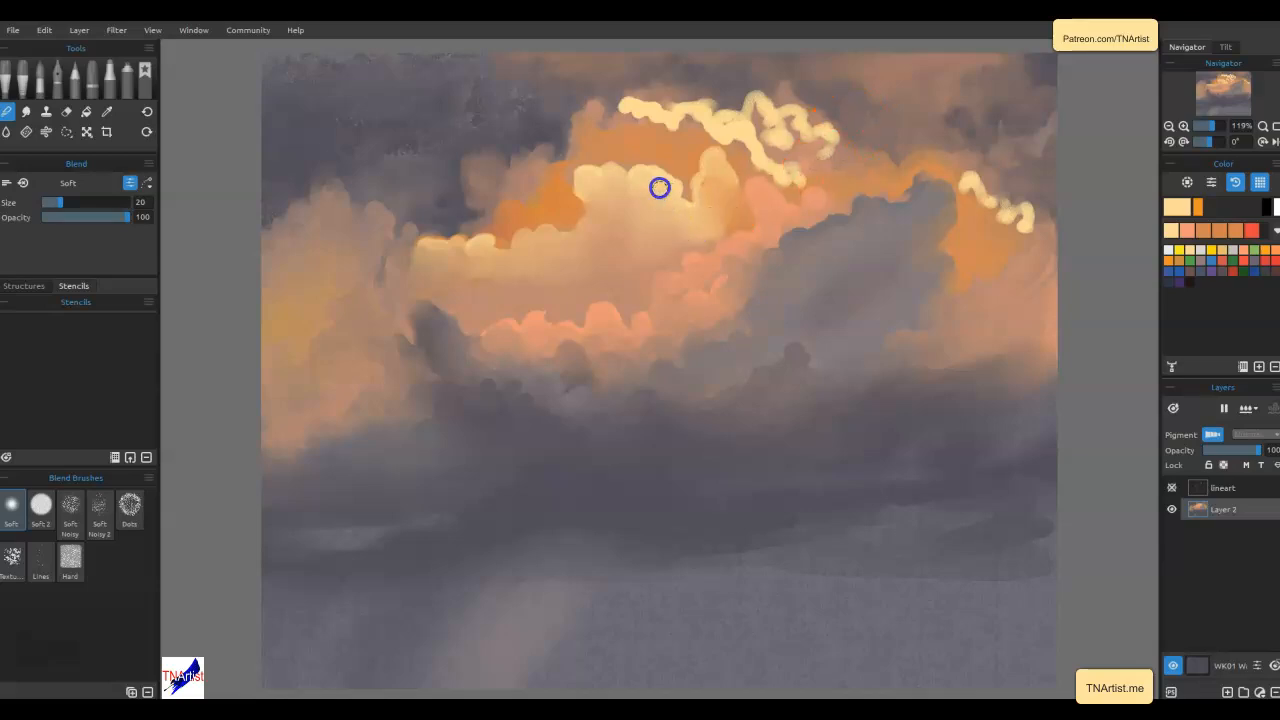
{"action": "left_click_drag", "start_coordinate": [683, 132], "coordinate": [662, 134]}
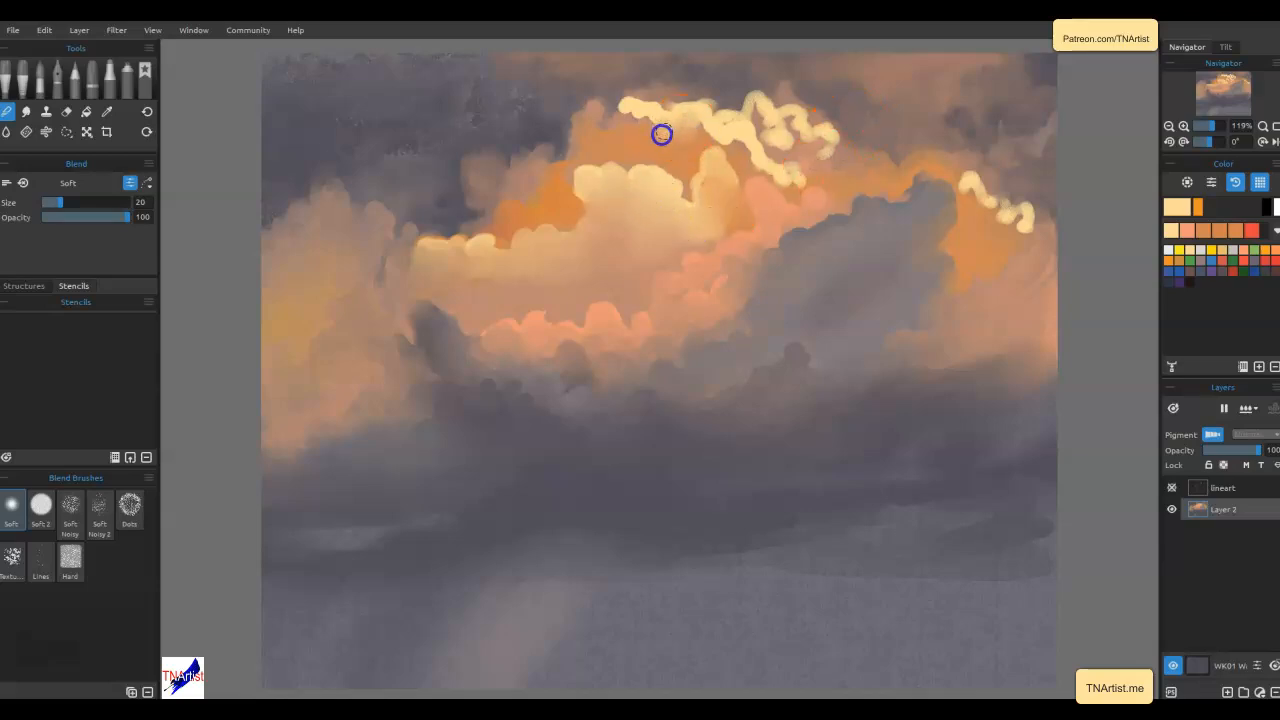
{"action": "mouse_move", "coordinate": [414, 271]}
{"action": "left_mouse_down"}
{"action": "mouse_move", "coordinate": [450, 247]}
{"action": "mouse_move", "coordinate": [500, 285]}
{"action": "left_mouse_up"}
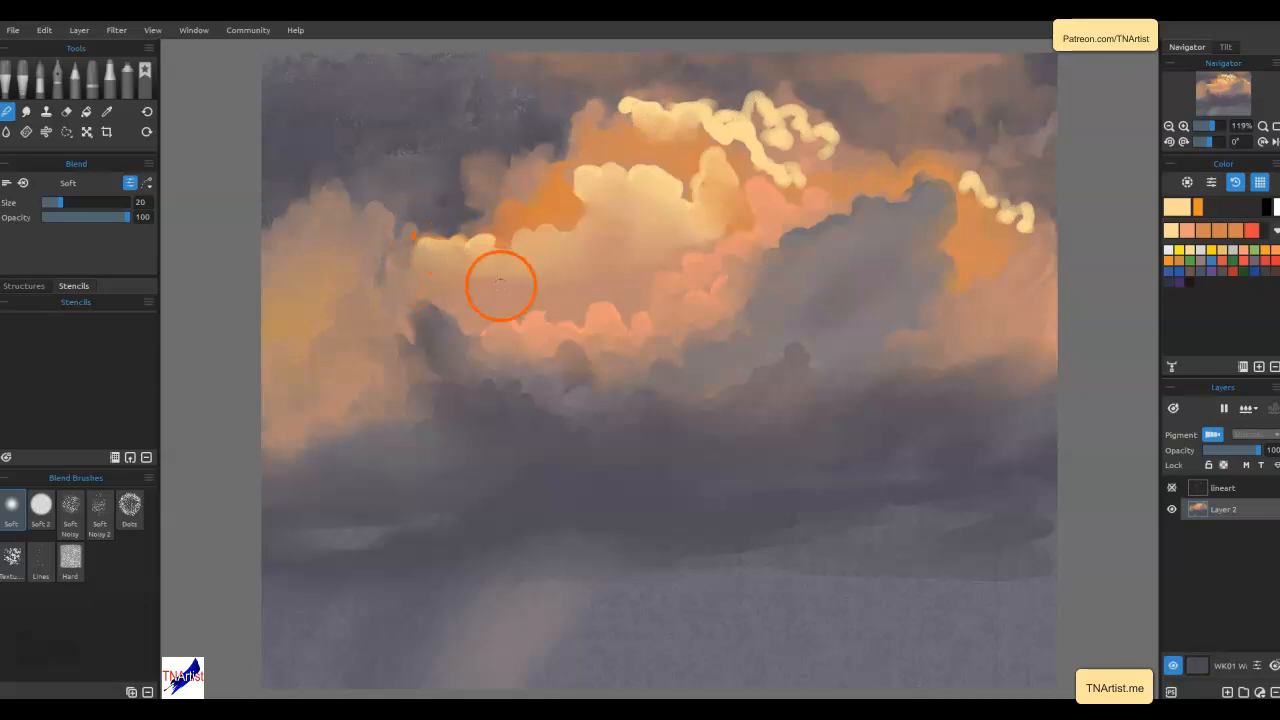
Shape the pale yellow squiggles on the crown and the right cloud's edge into rounded puffs with the blending Bullet marker
{"action": "key", "text": "b"}
{"action": "left_click_drag", "start_coordinate": [639, 134], "coordinate": [636, 139]}
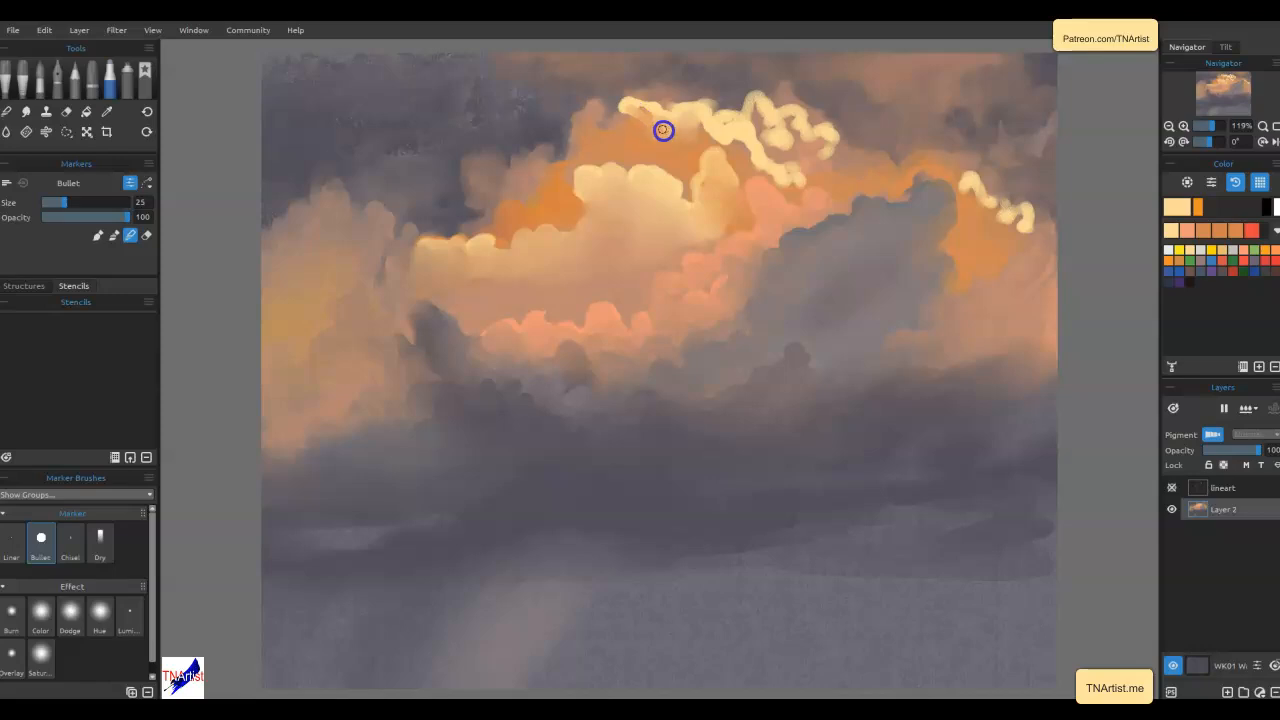
{"action": "mouse_move", "coordinate": [691, 119]}
{"action": "left_mouse_down"}
{"action": "mouse_move", "coordinate": [738, 147]}
{"action": "mouse_move", "coordinate": [714, 124]}
{"action": "mouse_move", "coordinate": [732, 120]}
{"action": "mouse_move", "coordinate": [687, 108]}
{"action": "mouse_move", "coordinate": [667, 129]}
{"action": "mouse_move", "coordinate": [683, 125]}
{"action": "mouse_move", "coordinate": [629, 109]}
{"action": "left_mouse_up"}
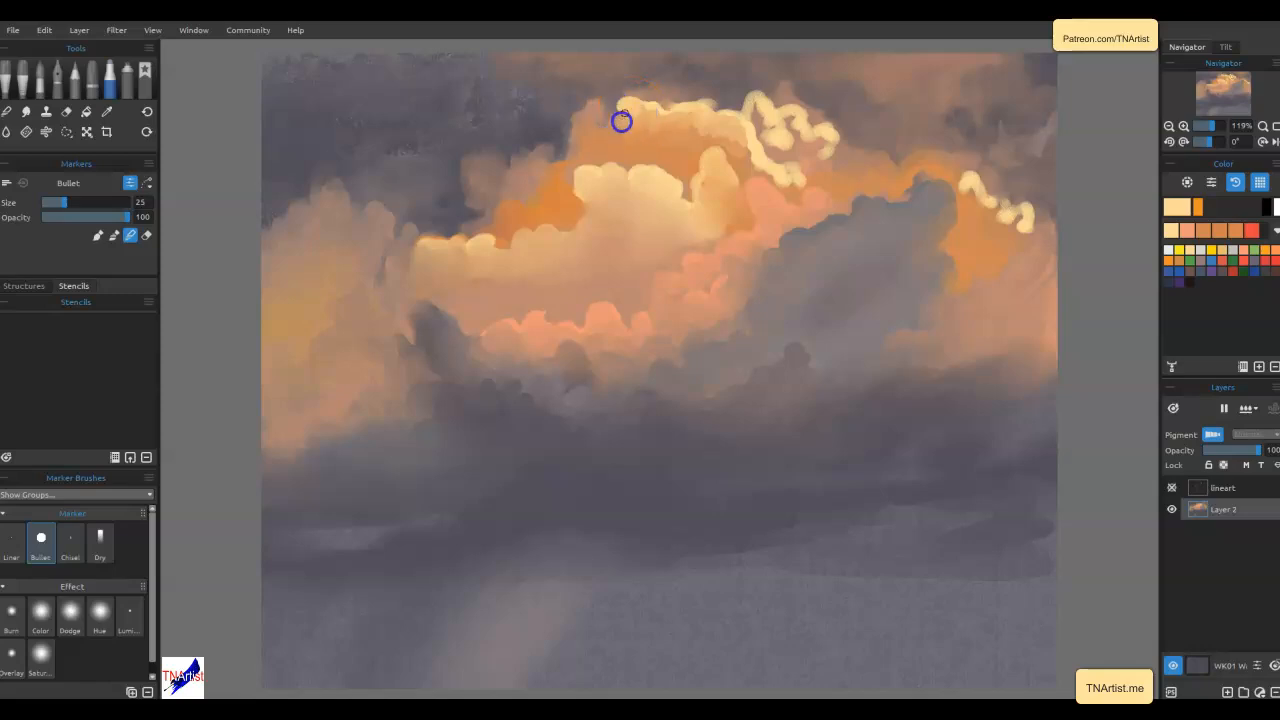
{"action": "mouse_move", "coordinate": [643, 97]}
{"action": "left_mouse_down"}
{"action": "mouse_move", "coordinate": [651, 111]}
{"action": "mouse_move", "coordinate": [615, 136]}
{"action": "left_mouse_up"}
{"action": "mouse_move", "coordinate": [754, 156]}
{"action": "left_mouse_down"}
{"action": "mouse_move", "coordinate": [777, 181]}
{"action": "mouse_move", "coordinate": [734, 144]}
{"action": "mouse_move", "coordinate": [757, 103]}
{"action": "mouse_move", "coordinate": [722, 115]}
{"action": "mouse_move", "coordinate": [739, 118]}
{"action": "mouse_move", "coordinate": [755, 89]}
{"action": "mouse_move", "coordinate": [768, 109]}
{"action": "mouse_move", "coordinate": [769, 89]}
{"action": "mouse_move", "coordinate": [761, 113]}
{"action": "mouse_move", "coordinate": [793, 101]}
{"action": "mouse_move", "coordinate": [820, 140]}
{"action": "mouse_move", "coordinate": [826, 124]}
{"action": "mouse_move", "coordinate": [841, 142]}
{"action": "mouse_move", "coordinate": [842, 153]}
{"action": "mouse_move", "coordinate": [830, 135]}
{"action": "mouse_move", "coordinate": [838, 160]}
{"action": "mouse_move", "coordinate": [794, 140]}
{"action": "mouse_move", "coordinate": [792, 118]}
{"action": "mouse_move", "coordinate": [788, 150]}
{"action": "mouse_move", "coordinate": [753, 116]}
{"action": "mouse_move", "coordinate": [783, 174]}
{"action": "mouse_move", "coordinate": [751, 127]}
{"action": "mouse_move", "coordinate": [723, 139]}
{"action": "mouse_move", "coordinate": [778, 168]}
{"action": "mouse_move", "coordinate": [838, 148]}
{"action": "mouse_move", "coordinate": [844, 161]}
{"action": "mouse_move", "coordinate": [840, 151]}
{"action": "mouse_move", "coordinate": [892, 158]}
{"action": "left_mouse_up"}
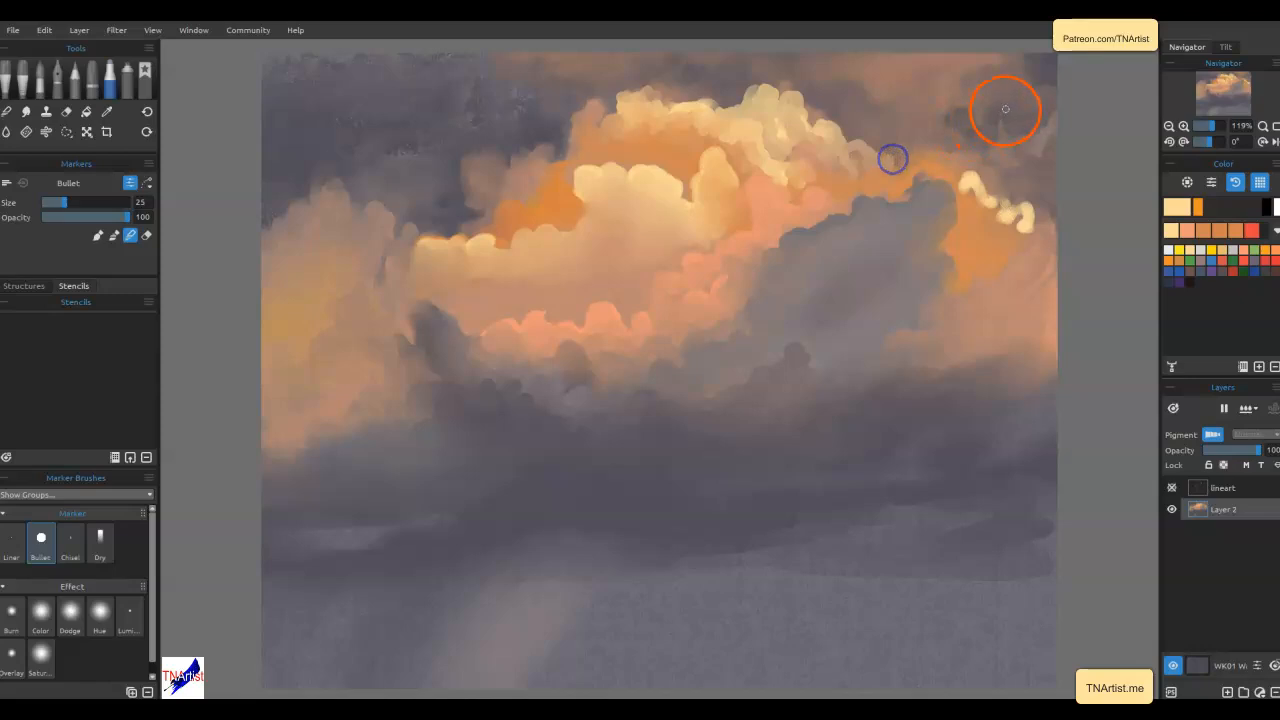
{"action": "mouse_move", "coordinate": [1028, 207]}
{"action": "left_mouse_down"}
{"action": "mouse_move", "coordinate": [1005, 244]}
{"action": "mouse_move", "coordinate": [1025, 232]}
{"action": "mouse_move", "coordinate": [1025, 206]}
{"action": "mouse_move", "coordinate": [1013, 218]}
{"action": "mouse_move", "coordinate": [1003, 198]}
{"action": "mouse_move", "coordinate": [991, 207]}
{"action": "mouse_move", "coordinate": [949, 175]}
{"action": "mouse_move", "coordinate": [989, 221]}
{"action": "mouse_move", "coordinate": [1022, 217]}
{"action": "mouse_move", "coordinate": [1027, 238]}
{"action": "mouse_move", "coordinate": [1006, 243]}
{"action": "mouse_move", "coordinate": [1035, 208]}
{"action": "mouse_move", "coordinate": [1062, 225]}
{"action": "mouse_move", "coordinate": [1041, 240]}
{"action": "mouse_move", "coordinate": [1008, 210]}
{"action": "left_mouse_up"}
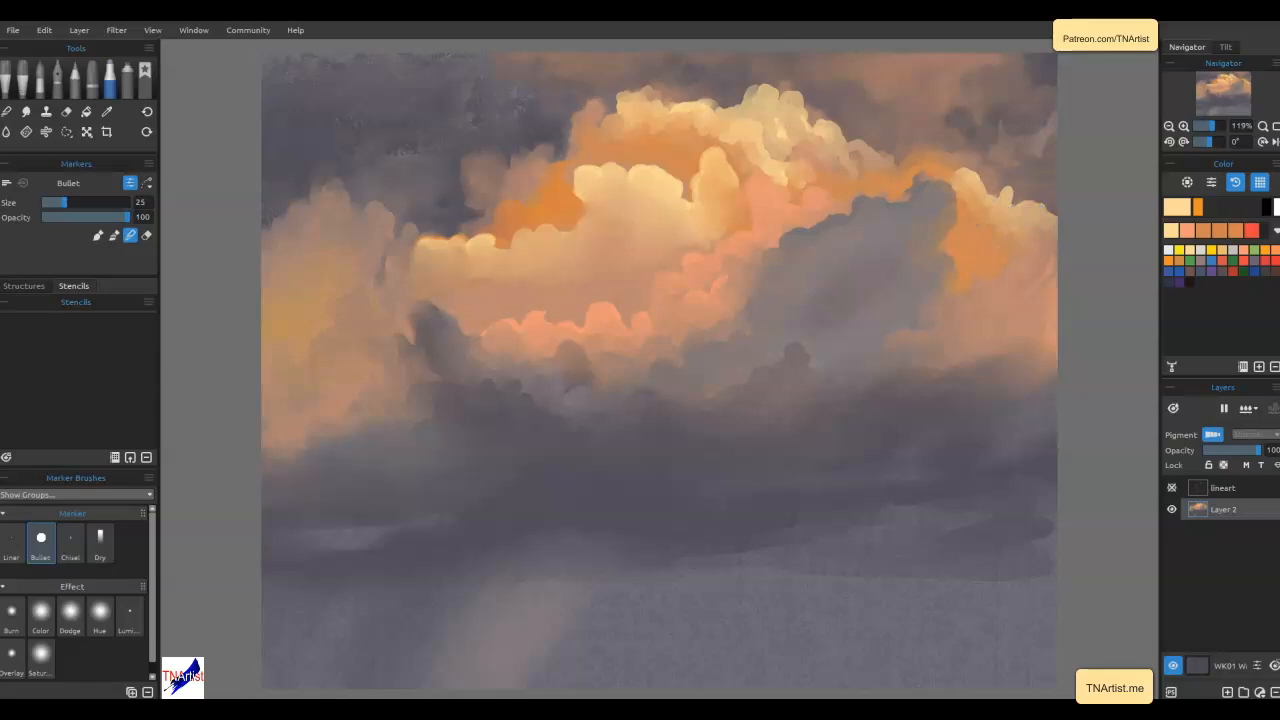
Soften the right cloud, the crown puffs and the salmon puffs below them with the Soft blender
{"action": "key", "text": "n"}
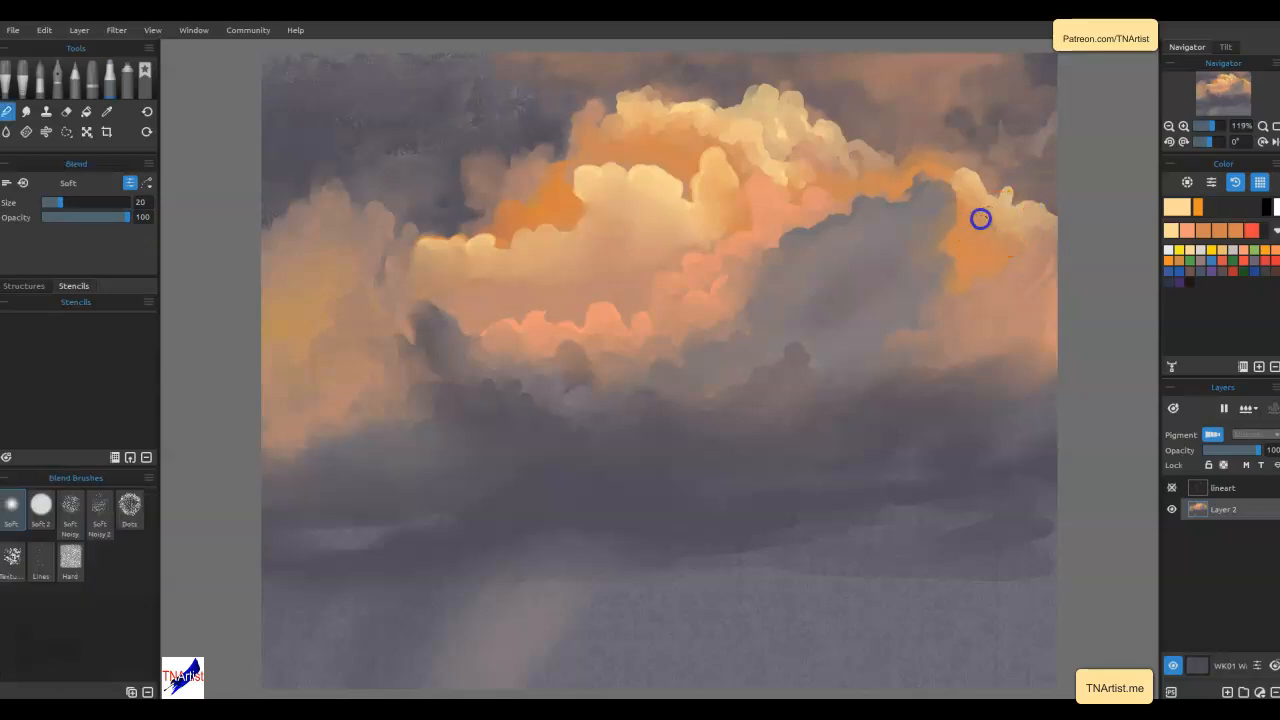
{"action": "mouse_move", "coordinate": [1011, 235]}
{"action": "left_mouse_down"}
{"action": "mouse_move", "coordinate": [1040, 221]}
{"action": "mouse_move", "coordinate": [1036, 251]}
{"action": "mouse_move", "coordinate": [994, 211]}
{"action": "mouse_move", "coordinate": [961, 246]}
{"action": "left_mouse_up"}
{"action": "mouse_move", "coordinate": [838, 174]}
{"action": "left_mouse_down"}
{"action": "mouse_move", "coordinate": [864, 159]}
{"action": "mouse_move", "coordinate": [827, 176]}
{"action": "mouse_move", "coordinate": [826, 134]}
{"action": "mouse_move", "coordinate": [800, 157]}
{"action": "mouse_move", "coordinate": [775, 138]}
{"action": "mouse_move", "coordinate": [783, 108]}
{"action": "left_mouse_up"}
{"action": "mouse_move", "coordinate": [775, 183]}
{"action": "left_mouse_down"}
{"action": "mouse_move", "coordinate": [741, 138]}
{"action": "mouse_move", "coordinate": [690, 134]}
{"action": "mouse_move", "coordinate": [697, 116]}
{"action": "mouse_move", "coordinate": [646, 128]}
{"action": "mouse_move", "coordinate": [631, 118]}
{"action": "mouse_move", "coordinate": [603, 143]}
{"action": "left_mouse_up"}
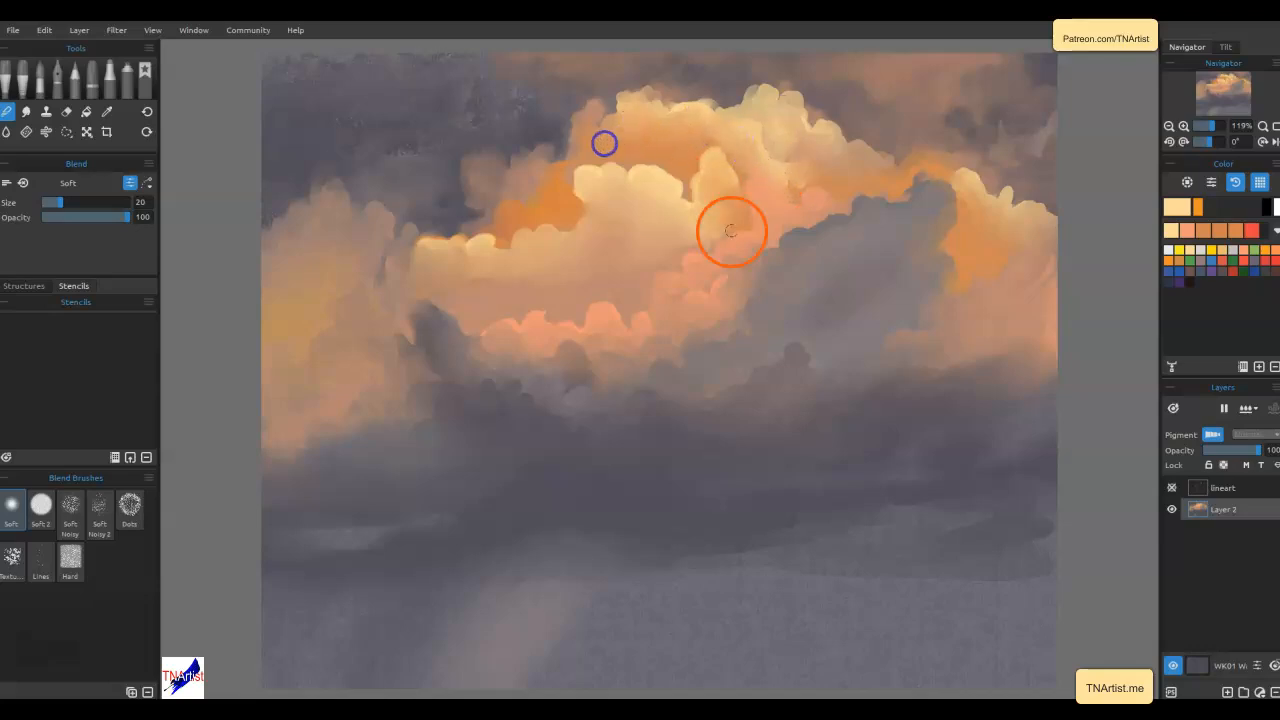
{"action": "mouse_move", "coordinate": [714, 211]}
{"action": "left_mouse_down"}
{"action": "mouse_move", "coordinate": [765, 221]}
{"action": "mouse_move", "coordinate": [729, 249]}
{"action": "mouse_move", "coordinate": [715, 244]}
{"action": "mouse_move", "coordinate": [754, 213]}
{"action": "mouse_move", "coordinate": [734, 298]}
{"action": "mouse_move", "coordinate": [701, 216]}
{"action": "mouse_move", "coordinate": [740, 204]}
{"action": "mouse_move", "coordinate": [708, 283]}
{"action": "mouse_move", "coordinate": [733, 262]}
{"action": "mouse_move", "coordinate": [677, 294]}
{"action": "mouse_move", "coordinate": [688, 319]}
{"action": "mouse_move", "coordinate": [711, 311]}
{"action": "mouse_move", "coordinate": [745, 283]}
{"action": "mouse_move", "coordinate": [704, 275]}
{"action": "mouse_move", "coordinate": [640, 324]}
{"action": "mouse_move", "coordinate": [485, 341]}
{"action": "left_mouse_up"}
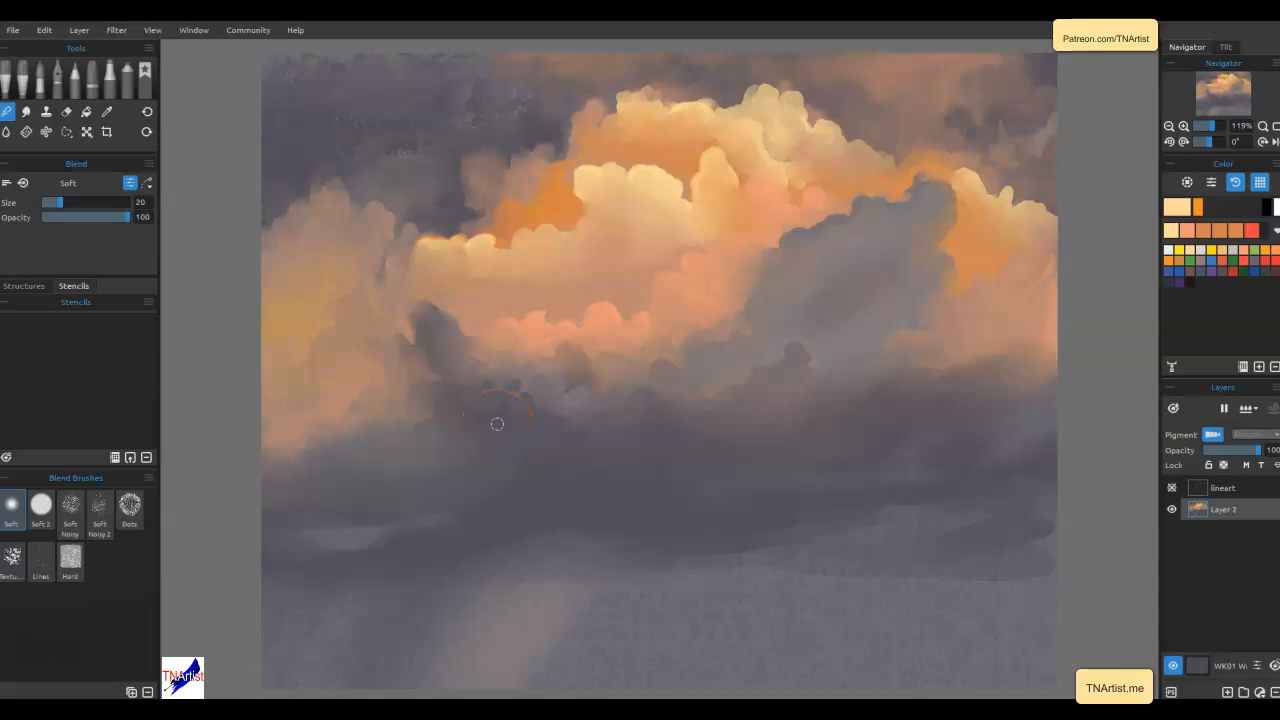
Soften the large cloud's left shoulder, its left edge beside the neighbouring cloud, and the top of its crown
{"action": "mouse_move", "coordinate": [545, 165]}
{"action": "left_mouse_down"}
{"action": "mouse_move", "coordinate": [516, 212]}
{"action": "mouse_move", "coordinate": [511, 192]}
{"action": "mouse_move", "coordinate": [497, 212]}
{"action": "mouse_move", "coordinate": [520, 182]}
{"action": "mouse_move", "coordinate": [551, 188]}
{"action": "mouse_move", "coordinate": [557, 209]}
{"action": "mouse_move", "coordinate": [569, 138]}
{"action": "left_mouse_up"}
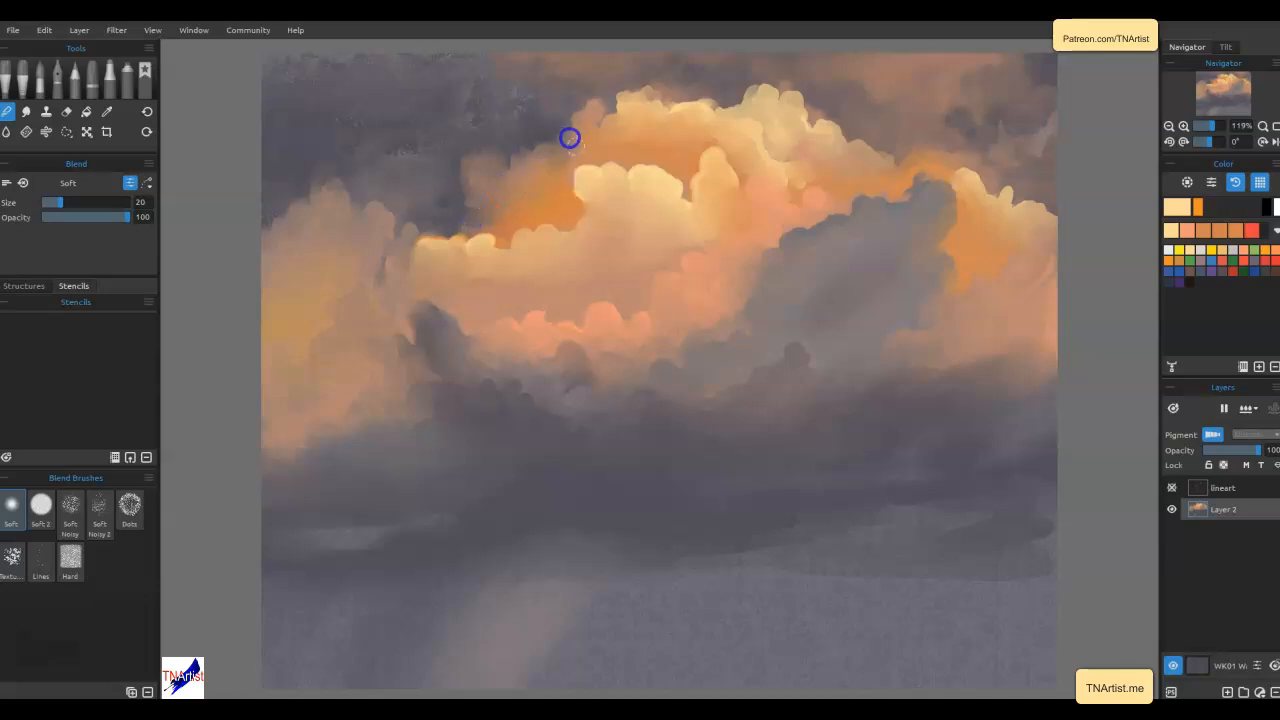
{"action": "left_click_drag", "start_coordinate": [505, 173], "coordinate": [479, 160]}
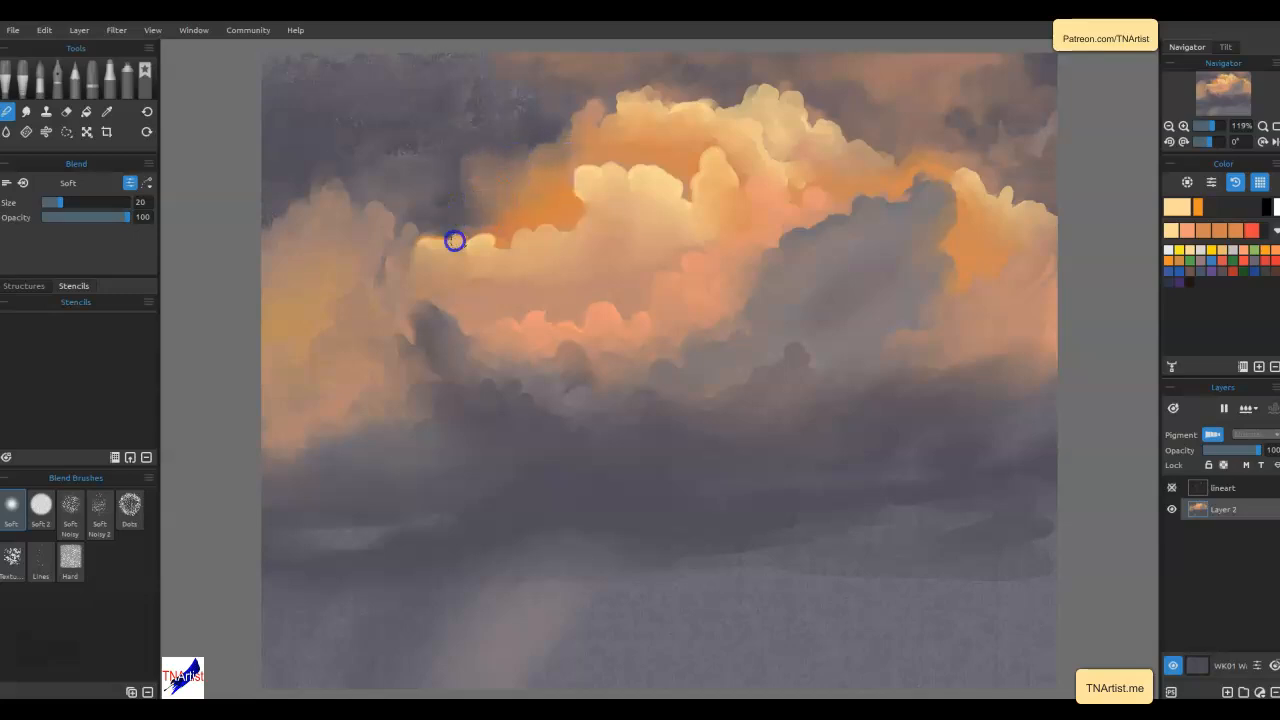
{"action": "mouse_move", "coordinate": [484, 256]}
{"action": "left_mouse_down"}
{"action": "mouse_move", "coordinate": [497, 257]}
{"action": "mouse_move", "coordinate": [493, 277]}
{"action": "mouse_move", "coordinate": [494, 250]}
{"action": "left_mouse_up"}
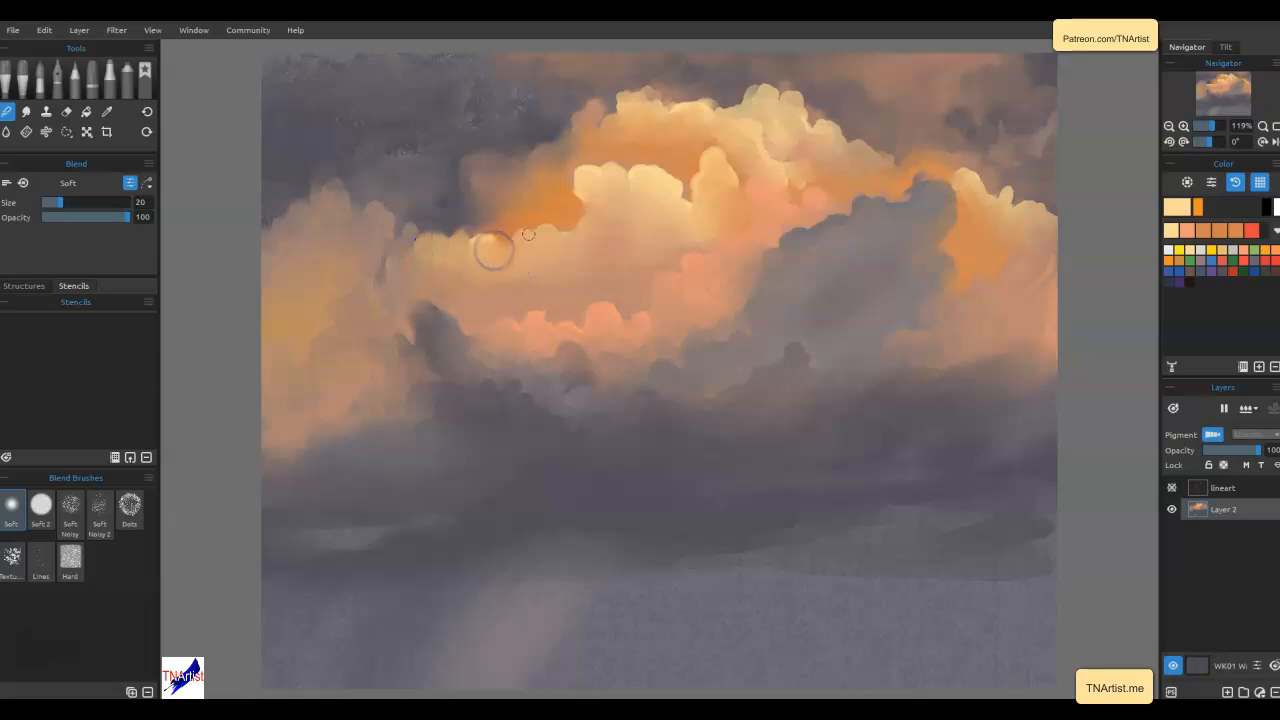
{"action": "mouse_move", "coordinate": [505, 295]}
{"action": "left_mouse_down"}
{"action": "mouse_move", "coordinate": [552, 277]}
{"action": "mouse_move", "coordinate": [500, 278]}
{"action": "left_mouse_up"}
{"action": "left_click_drag", "start_coordinate": [397, 298], "coordinate": [420, 356]}
{"action": "mouse_move", "coordinate": [412, 304]}
{"action": "left_mouse_down"}
{"action": "mouse_move", "coordinate": [388, 333]}
{"action": "mouse_move", "coordinate": [420, 314]}
{"action": "mouse_move", "coordinate": [380, 266]}
{"action": "left_mouse_up"}
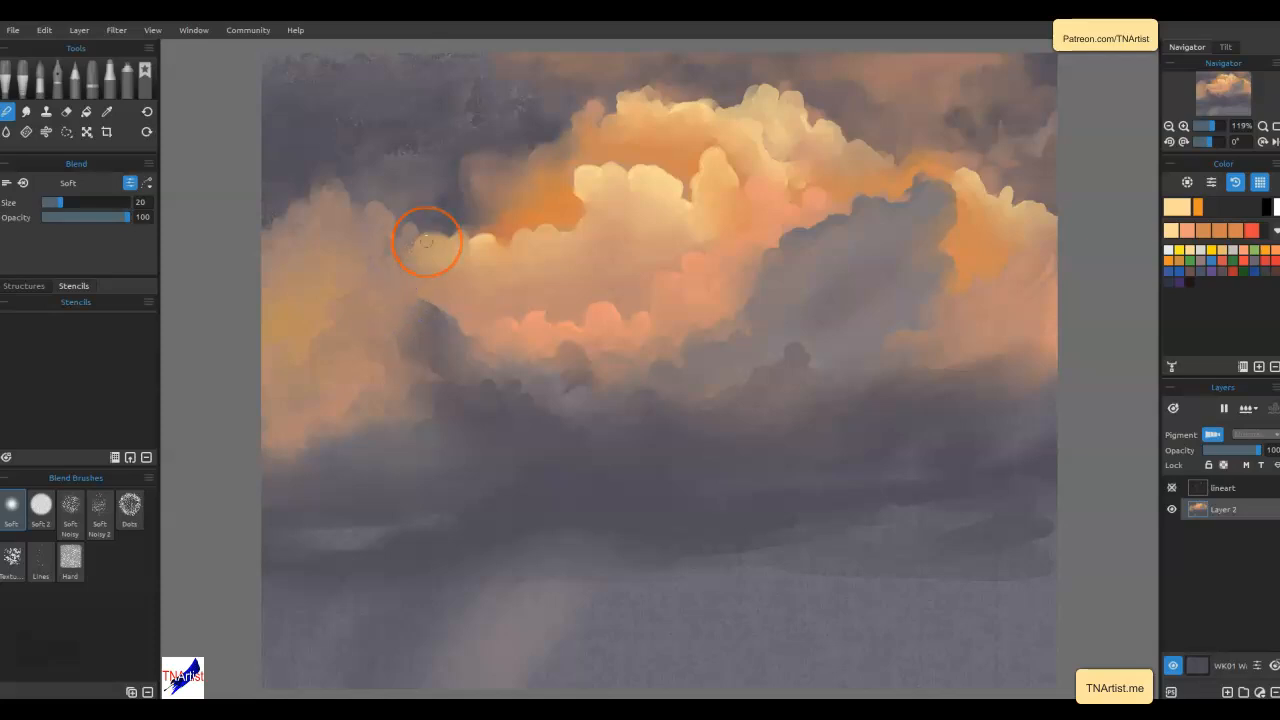
{"action": "mouse_move", "coordinate": [780, 118]}
{"action": "left_mouse_down"}
{"action": "mouse_move", "coordinate": [723, 118]}
{"action": "mouse_move", "coordinate": [794, 156]}
{"action": "mouse_move", "coordinate": [812, 142]}
{"action": "mouse_move", "coordinate": [795, 125]}
{"action": "mouse_move", "coordinate": [786, 176]}
{"action": "mouse_move", "coordinate": [757, 158]}
{"action": "mouse_move", "coordinate": [752, 131]}
{"action": "mouse_move", "coordinate": [673, 150]}
{"action": "mouse_move", "coordinate": [711, 146]}
{"action": "mouse_move", "coordinate": [685, 136]}
{"action": "mouse_move", "coordinate": [687, 121]}
{"action": "mouse_move", "coordinate": [629, 126]}
{"action": "mouse_move", "coordinate": [638, 96]}
{"action": "left_mouse_up"}
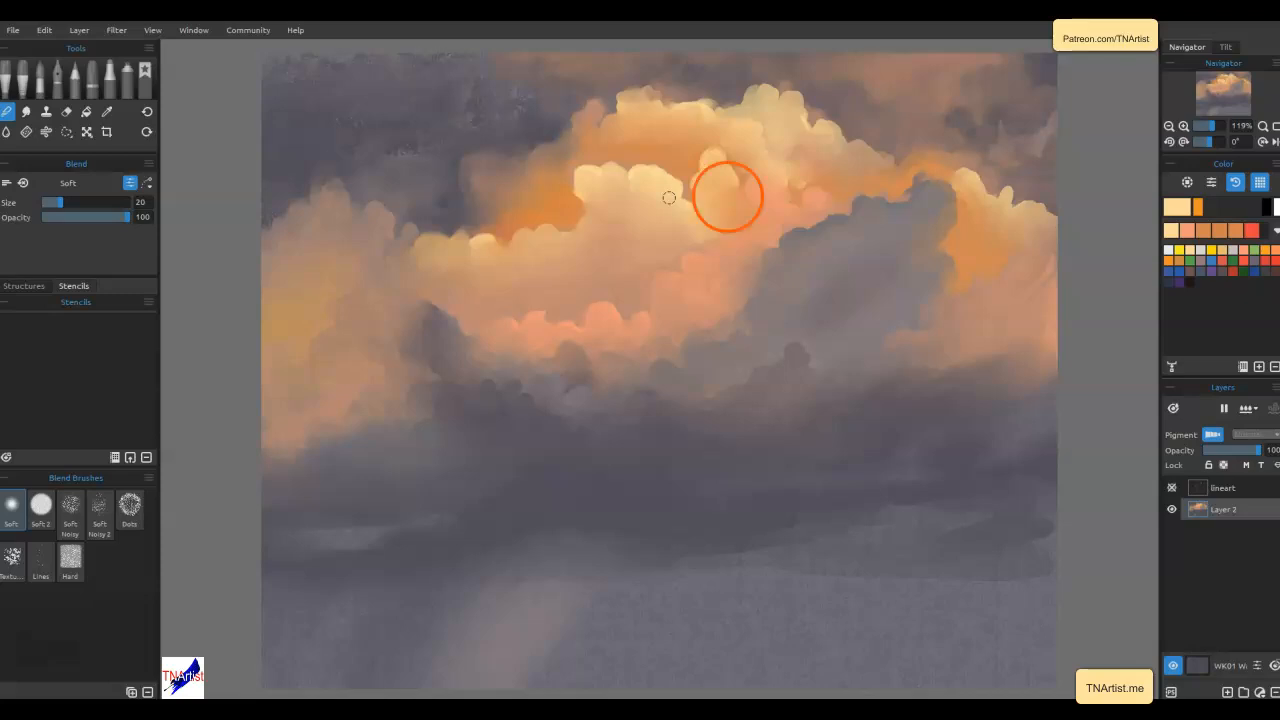
Soften the highlights and puffy edges of the orange cloud with the Soft blender at size 20
{"action": "mouse_move", "coordinate": [727, 193]}
{"action": "left_mouse_down"}
{"action": "mouse_move", "coordinate": [666, 218]}
{"action": "mouse_move", "coordinate": [630, 177]}
{"action": "mouse_move", "coordinate": [638, 186]}
{"action": "mouse_move", "coordinate": [603, 194]}
{"action": "mouse_move", "coordinate": [588, 181]}
{"action": "mouse_move", "coordinate": [586, 236]}
{"action": "mouse_move", "coordinate": [532, 252]}
{"action": "mouse_move", "coordinate": [497, 257]}
{"action": "left_mouse_up"}
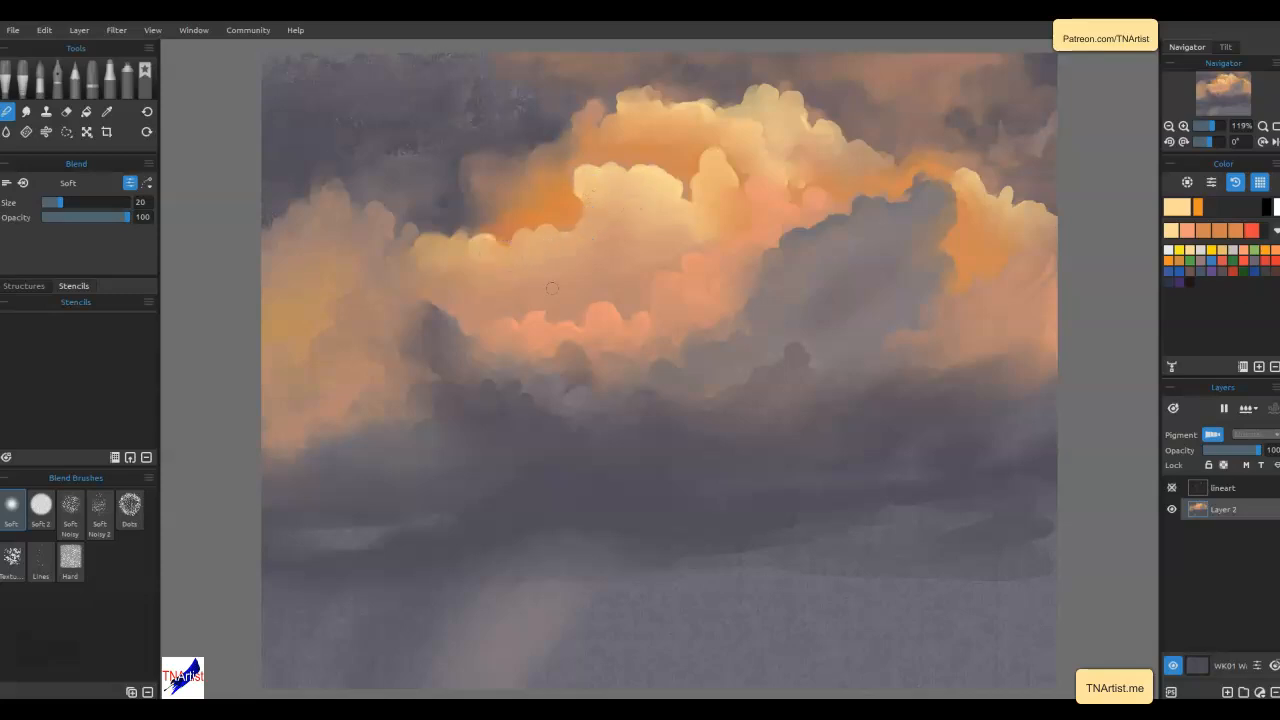
{"action": "mouse_move", "coordinate": [978, 215]}
{"action": "left_mouse_down"}
{"action": "mouse_move", "coordinate": [1017, 218]}
{"action": "mouse_move", "coordinate": [1030, 237]}
{"action": "mouse_move", "coordinate": [1038, 227]}
{"action": "mouse_move", "coordinate": [1023, 218]}
{"action": "mouse_move", "coordinate": [994, 260]}
{"action": "left_mouse_up"}
{"action": "mouse_move", "coordinate": [517, 323]}
{"action": "left_mouse_down"}
{"action": "mouse_move", "coordinate": [488, 341]}
{"action": "mouse_move", "coordinate": [517, 313]}
{"action": "left_mouse_up"}
Sample the grey of the middle cloud and change it to a light blue-grey with hue 209, saturation 24 and value 166
{"action": "left_click", "coordinate": [866, 231], "text": "alt"}
{"action": "left_click", "coordinate": [1171, 205]}
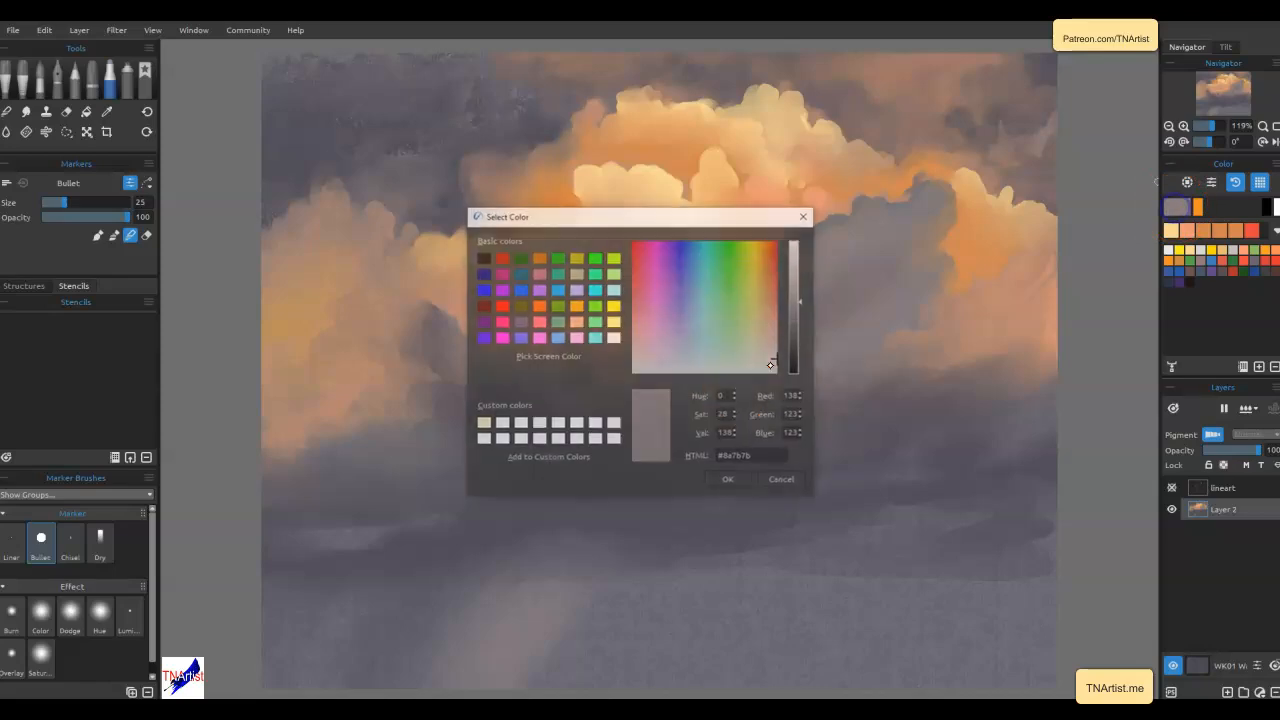
{"action": "left_click", "coordinate": [693, 360]}
{"action": "left_click", "coordinate": [796, 286]}
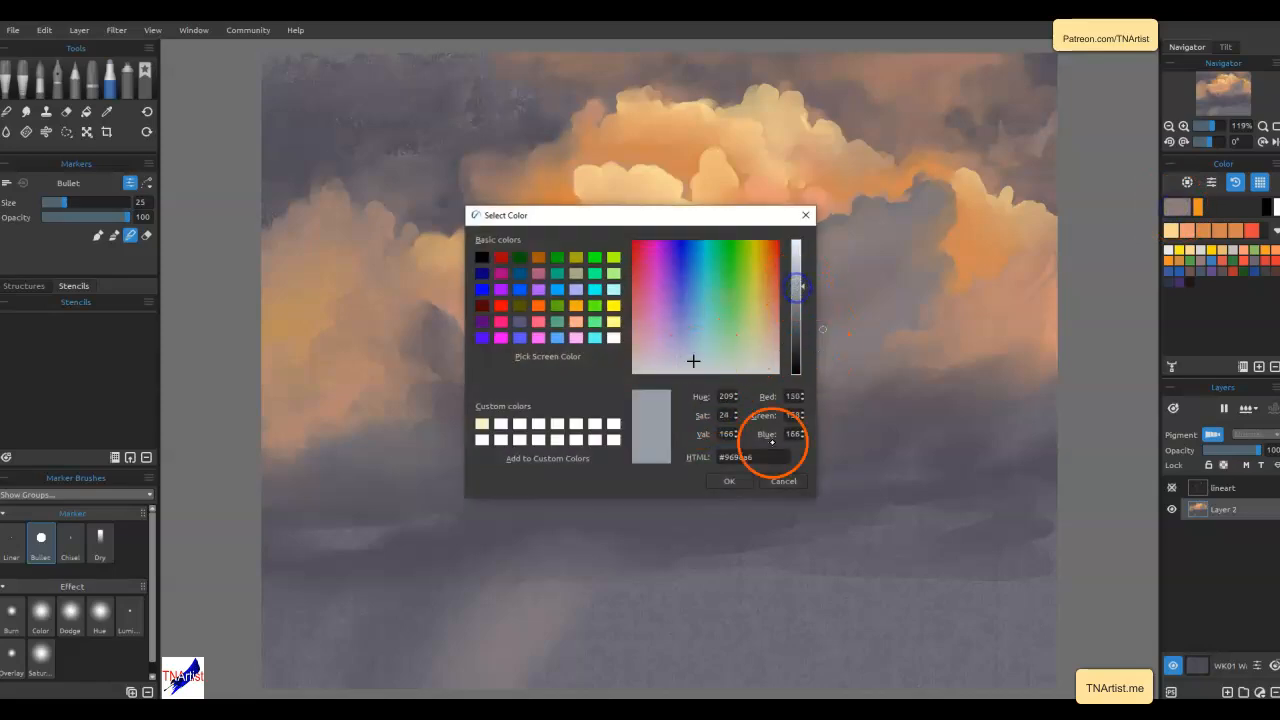
{"action": "left_click", "coordinate": [729, 481]}
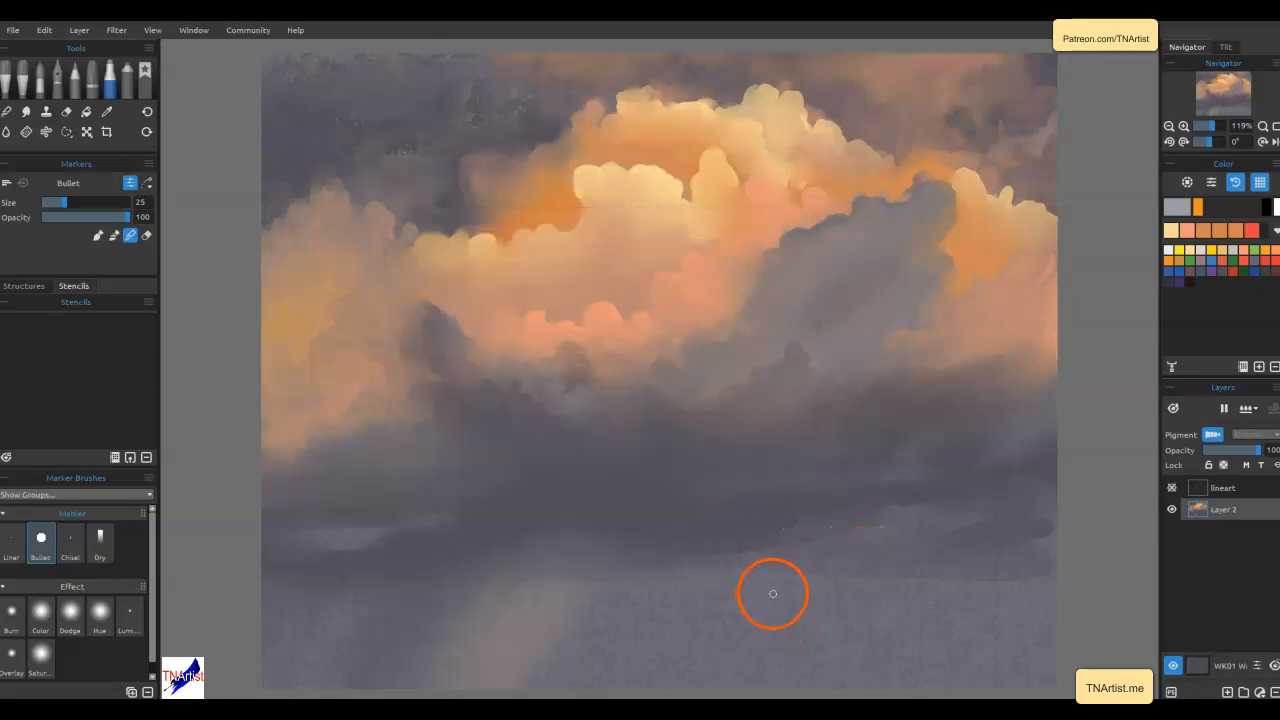
Paint horizontal light blue-grey streaks across the lower sky beneath the dark clouds with the Bullet marker at size 25
{"action": "key", "text": "b"}
{"action": "left_click_drag", "start_coordinate": [772, 581], "coordinate": [898, 579]}
{"action": "left_click_drag", "start_coordinate": [875, 602], "coordinate": [885, 603]}
{"action": "left_click_drag", "start_coordinate": [890, 604], "coordinate": [947, 600]}
{"action": "left_click_drag", "start_coordinate": [815, 605], "coordinate": [1054, 617]}
{"action": "mouse_move", "coordinate": [929, 626]}
{"action": "left_mouse_down"}
{"action": "mouse_move", "coordinate": [1022, 619]}
{"action": "mouse_move", "coordinate": [814, 623]}
{"action": "mouse_move", "coordinate": [837, 611]}
{"action": "mouse_move", "coordinate": [786, 613]}
{"action": "mouse_move", "coordinate": [749, 569]}
{"action": "mouse_move", "coordinate": [669, 580]}
{"action": "mouse_move", "coordinate": [746, 563]}
{"action": "mouse_move", "coordinate": [612, 579]}
{"action": "mouse_move", "coordinate": [781, 559]}
{"action": "left_mouse_up"}
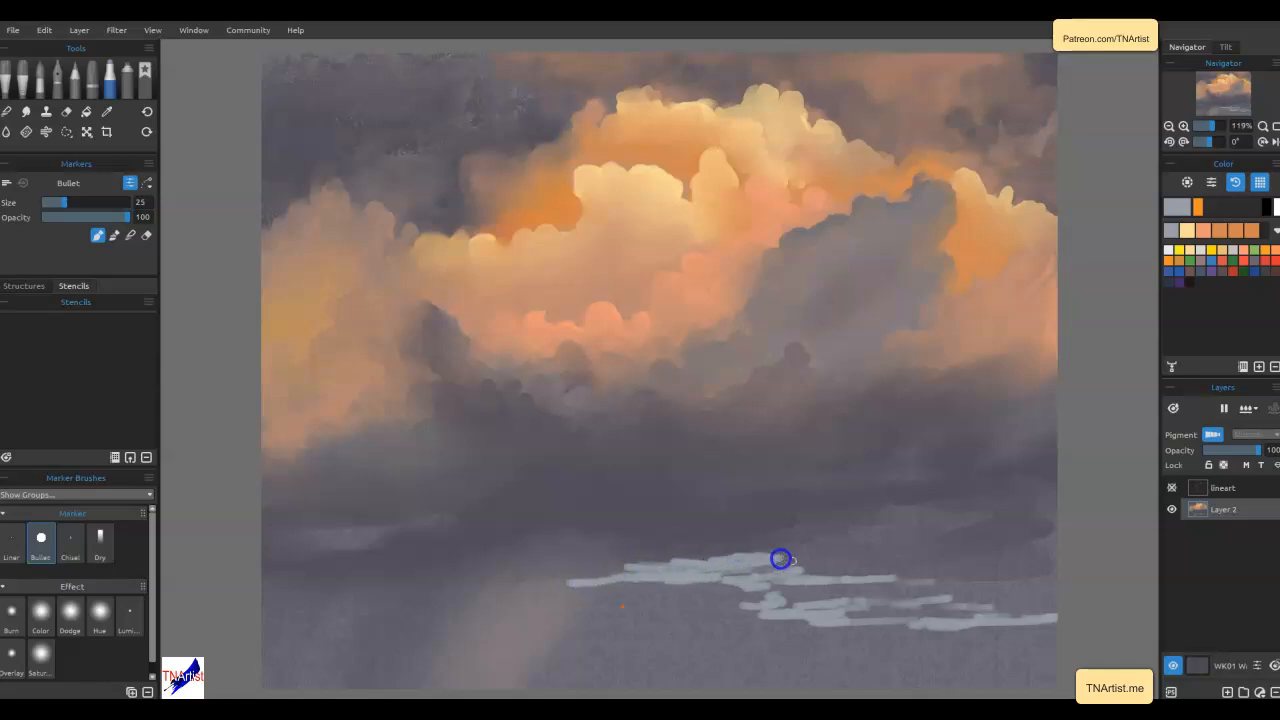
Add short light blue-grey streaks scattered through the dark cloud band with the Bullet marker
{"action": "left_click_drag", "start_coordinate": [863, 491], "coordinate": [749, 506]}
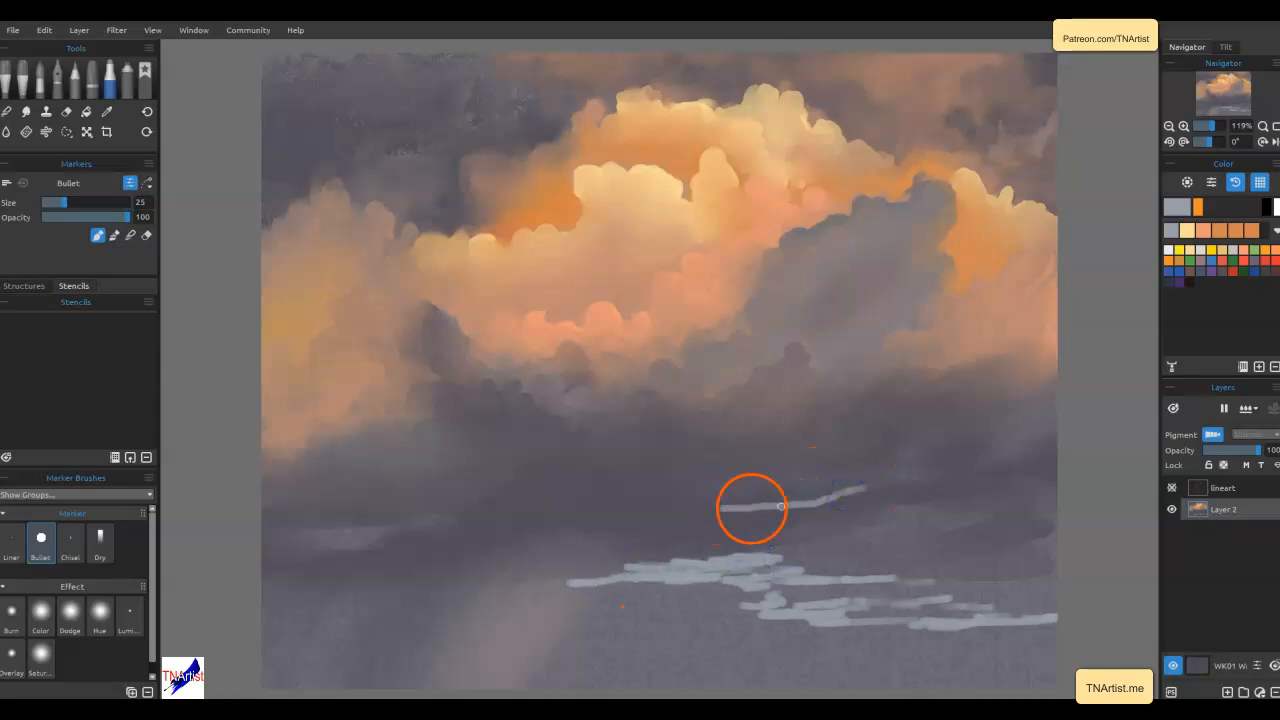
{"action": "left_click_drag", "start_coordinate": [955, 419], "coordinate": [875, 431]}
{"action": "left_click_drag", "start_coordinate": [692, 457], "coordinate": [665, 458]}
{"action": "mouse_move", "coordinate": [462, 427]}
{"action": "left_mouse_down"}
{"action": "mouse_move", "coordinate": [430, 416]}
{"action": "mouse_move", "coordinate": [432, 445]}
{"action": "mouse_move", "coordinate": [403, 457]}
{"action": "left_mouse_up"}
Blend the bright streaks in the lower sky into the surrounding grey using the Bullet marker in blending mode
{"action": "key", "text": "b"}
{"action": "mouse_move", "coordinate": [915, 577]}
{"action": "left_mouse_down"}
{"action": "mouse_move", "coordinate": [811, 574]}
{"action": "mouse_move", "coordinate": [914, 574]}
{"action": "mouse_move", "coordinate": [886, 563]}
{"action": "mouse_move", "coordinate": [714, 557]}
{"action": "mouse_move", "coordinate": [774, 560]}
{"action": "left_mouse_up"}
{"action": "mouse_move", "coordinate": [790, 494]}
{"action": "left_mouse_down"}
{"action": "mouse_move", "coordinate": [687, 516]}
{"action": "mouse_move", "coordinate": [691, 558]}
{"action": "mouse_move", "coordinate": [696, 548]}
{"action": "mouse_move", "coordinate": [663, 572]}
{"action": "mouse_move", "coordinate": [532, 576]}
{"action": "mouse_move", "coordinate": [678, 575]}
{"action": "mouse_move", "coordinate": [623, 566]}
{"action": "mouse_move", "coordinate": [758, 581]}
{"action": "left_mouse_up"}
{"action": "mouse_move", "coordinate": [857, 571]}
{"action": "left_mouse_down"}
{"action": "mouse_move", "coordinate": [1011, 600]}
{"action": "mouse_move", "coordinate": [953, 620]}
{"action": "mouse_move", "coordinate": [1023, 609]}
{"action": "mouse_move", "coordinate": [749, 620]}
{"action": "mouse_move", "coordinate": [780, 603]}
{"action": "mouse_move", "coordinate": [746, 594]}
{"action": "mouse_move", "coordinate": [900, 599]}
{"action": "left_mouse_up"}
{"action": "mouse_move", "coordinate": [783, 589]}
{"action": "left_mouse_down"}
{"action": "mouse_move", "coordinate": [737, 577]}
{"action": "mouse_move", "coordinate": [830, 571]}
{"action": "mouse_move", "coordinate": [634, 578]}
{"action": "left_mouse_up"}
Blend the isolated streaks within the dark cloud band using the Bullet marker in blending mode at size 35
{"action": "mouse_move", "coordinate": [412, 455]}
{"action": "left_mouse_down"}
{"action": "mouse_move", "coordinate": [462, 460]}
{"action": "mouse_move", "coordinate": [394, 459]}
{"action": "mouse_move", "coordinate": [451, 447]}
{"action": "mouse_move", "coordinate": [428, 435]}
{"action": "mouse_move", "coordinate": [452, 453]}
{"action": "mouse_move", "coordinate": [414, 459]}
{"action": "mouse_move", "coordinate": [446, 426]}
{"action": "mouse_move", "coordinate": [431, 420]}
{"action": "mouse_move", "coordinate": [468, 455]}
{"action": "mouse_move", "coordinate": [370, 467]}
{"action": "mouse_move", "coordinate": [463, 456]}
{"action": "mouse_move", "coordinate": [459, 435]}
{"action": "mouse_move", "coordinate": [520, 463]}
{"action": "left_mouse_up"}
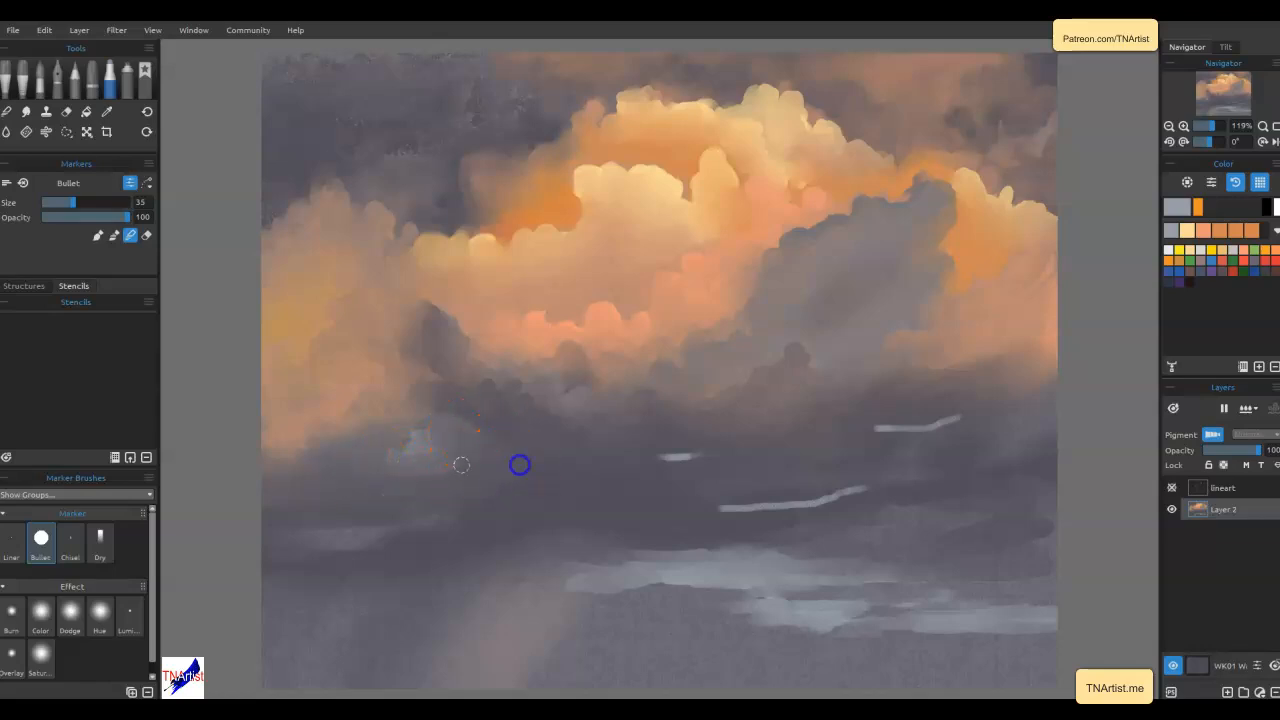
{"action": "mouse_move", "coordinate": [438, 459]}
{"action": "left_mouse_down"}
{"action": "mouse_move", "coordinate": [560, 440]}
{"action": "mouse_move", "coordinate": [531, 497]}
{"action": "mouse_move", "coordinate": [785, 505]}
{"action": "mouse_move", "coordinate": [871, 489]}
{"action": "mouse_move", "coordinate": [749, 497]}
{"action": "mouse_move", "coordinate": [785, 510]}
{"action": "mouse_move", "coordinate": [766, 509]}
{"action": "left_mouse_up"}
{"action": "left_click_drag", "start_coordinate": [915, 425], "coordinate": [899, 424]}
{"action": "left_click_drag", "start_coordinate": [980, 412], "coordinate": [931, 423]}
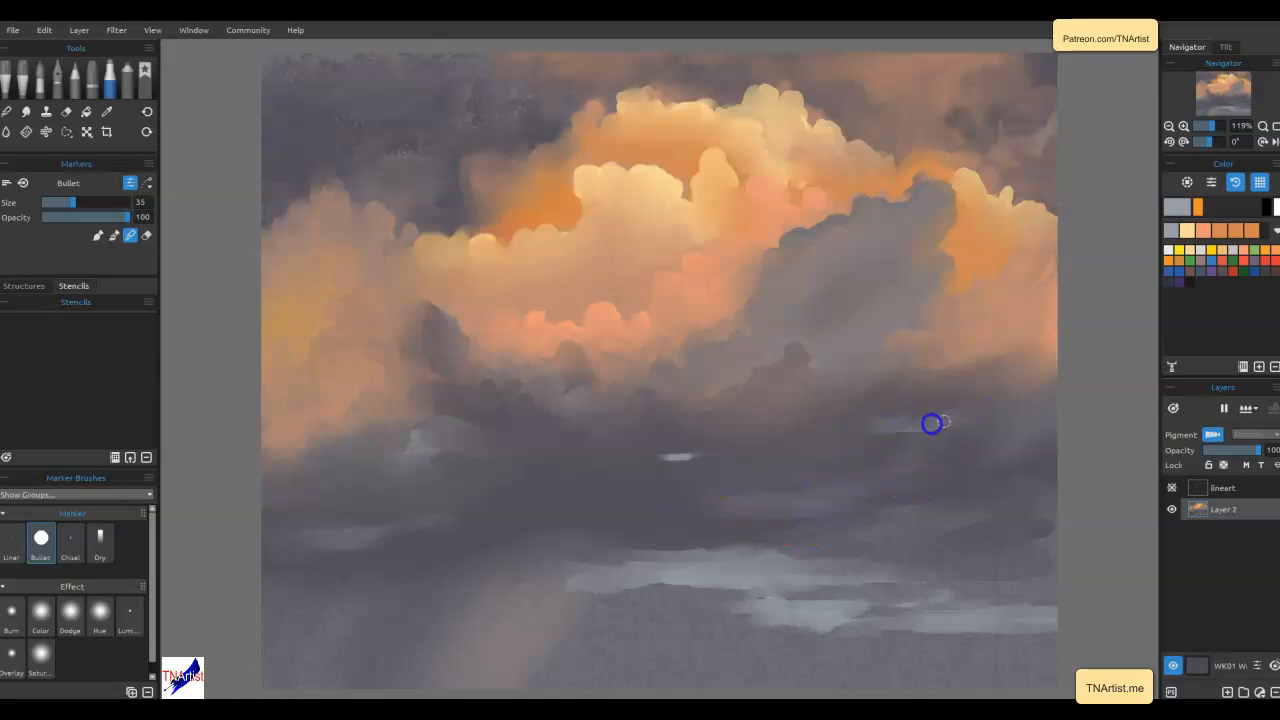
{"action": "mouse_move", "coordinate": [690, 458]}
{"action": "left_mouse_down"}
{"action": "mouse_move", "coordinate": [663, 457]}
{"action": "mouse_move", "coordinate": [708, 469]}
{"action": "left_mouse_up"}
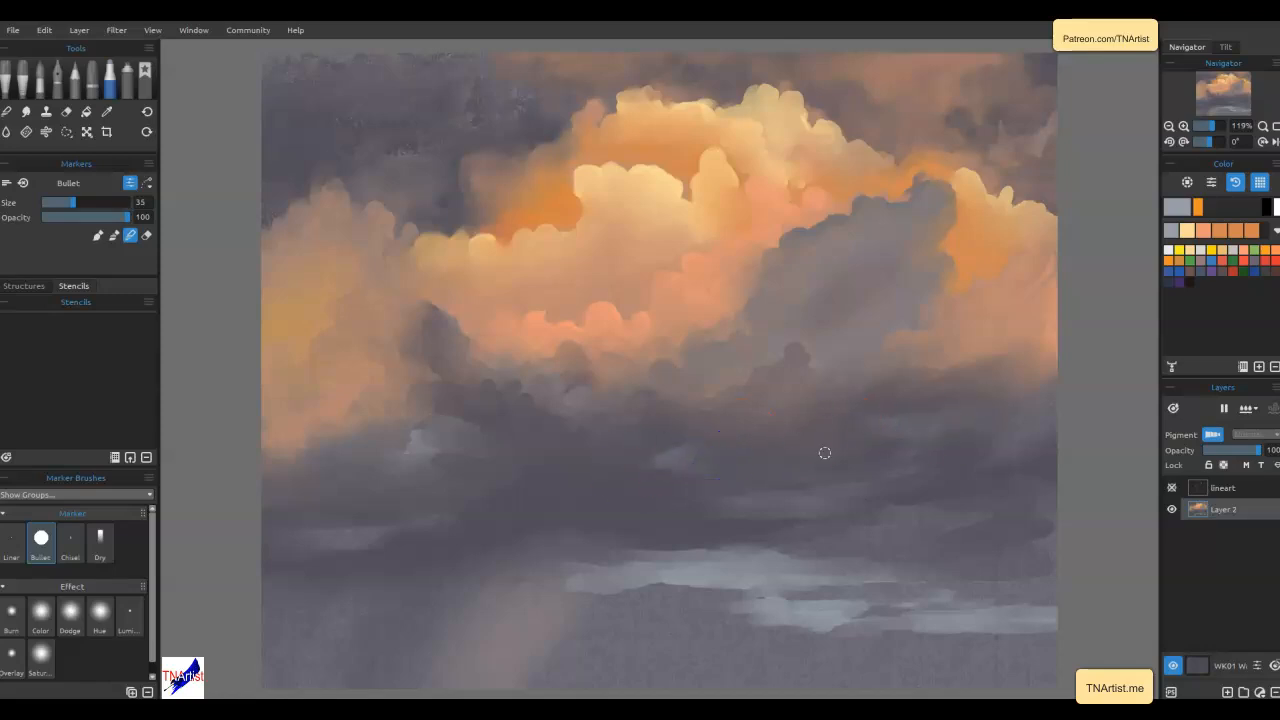
Smooth the dark cloud band and the upper edge of the bright strip with the Soft blender at size 20
{"action": "key", "text": "b"}
{"action": "left_click_drag", "start_coordinate": [804, 530], "coordinate": [850, 530]}
{"action": "left_click_drag", "start_coordinate": [745, 510], "coordinate": [825, 511]}
{"action": "left_click_drag", "start_coordinate": [603, 482], "coordinate": [655, 472]}
{"action": "left_click_drag", "start_coordinate": [884, 459], "coordinate": [986, 442]}
{"action": "mouse_move", "coordinate": [676, 529]}
{"action": "left_mouse_down"}
{"action": "mouse_move", "coordinate": [640, 539]}
{"action": "mouse_move", "coordinate": [790, 551]}
{"action": "left_mouse_up"}
{"action": "left_click_drag", "start_coordinate": [642, 546], "coordinate": [670, 548]}
{"action": "left_click_drag", "start_coordinate": [840, 562], "coordinate": [970, 564]}
{"action": "left_click_drag", "start_coordinate": [730, 524], "coordinate": [654, 517]}
{"action": "mouse_move", "coordinate": [420, 465]}
{"action": "left_mouse_down"}
{"action": "mouse_move", "coordinate": [462, 447]}
{"action": "mouse_move", "coordinate": [449, 421]}
{"action": "mouse_move", "coordinate": [418, 463]}
{"action": "mouse_move", "coordinate": [475, 448]}
{"action": "left_mouse_up"}
{"action": "mouse_move", "coordinate": [370, 500]}
{"action": "left_mouse_down"}
{"action": "mouse_move", "coordinate": [783, 522]}
{"action": "mouse_move", "coordinate": [877, 479]}
{"action": "mouse_move", "coordinate": [805, 507]}
{"action": "left_mouse_up"}
{"action": "mouse_move", "coordinate": [725, 526]}
{"action": "left_mouse_down"}
{"action": "mouse_move", "coordinate": [677, 529]}
{"action": "mouse_move", "coordinate": [705, 510]}
{"action": "mouse_move", "coordinate": [660, 501]}
{"action": "mouse_move", "coordinate": [814, 506]}
{"action": "mouse_move", "coordinate": [635, 529]}
{"action": "left_mouse_up"}
Blend the pale diagonal rain shaft and the dark cloud above it with downward slanting Soft blender strokes
{"action": "left_click_drag", "start_coordinate": [615, 631], "coordinate": [634, 577]}
{"action": "mouse_move", "coordinate": [626, 582]}
{"action": "left_mouse_down"}
{"action": "mouse_move", "coordinate": [595, 614]}
{"action": "mouse_move", "coordinate": [572, 689]}
{"action": "left_mouse_up"}
{"action": "mouse_move", "coordinate": [632, 570]}
{"action": "left_mouse_down"}
{"action": "mouse_move", "coordinate": [626, 580]}
{"action": "mouse_move", "coordinate": [653, 461]}
{"action": "mouse_move", "coordinate": [598, 594]}
{"action": "left_mouse_up"}
{"action": "left_click_drag", "start_coordinate": [628, 495], "coordinate": [602, 572]}
{"action": "mouse_move", "coordinate": [630, 471]}
{"action": "left_mouse_down"}
{"action": "mouse_move", "coordinate": [565, 577]}
{"action": "mouse_move", "coordinate": [593, 489]}
{"action": "mouse_move", "coordinate": [552, 556]}
{"action": "left_mouse_up"}
{"action": "left_click_drag", "start_coordinate": [648, 449], "coordinate": [618, 515]}
{"action": "mouse_move", "coordinate": [682, 460]}
{"action": "left_mouse_down"}
{"action": "mouse_move", "coordinate": [648, 550]}
{"action": "mouse_move", "coordinate": [699, 454]}
{"action": "mouse_move", "coordinate": [726, 449]}
{"action": "mouse_move", "coordinate": [511, 421]}
{"action": "left_mouse_up"}
Soften the right-hand part of the bright strip and the clouds just above it with the Soft blender
{"action": "left_click_drag", "start_coordinate": [970, 536], "coordinate": [784, 522]}
{"action": "mouse_move", "coordinate": [1047, 529]}
{"action": "left_mouse_down"}
{"action": "mouse_move", "coordinate": [882, 522]}
{"action": "mouse_move", "coordinate": [746, 496]}
{"action": "mouse_move", "coordinate": [780, 481]}
{"action": "left_mouse_up"}
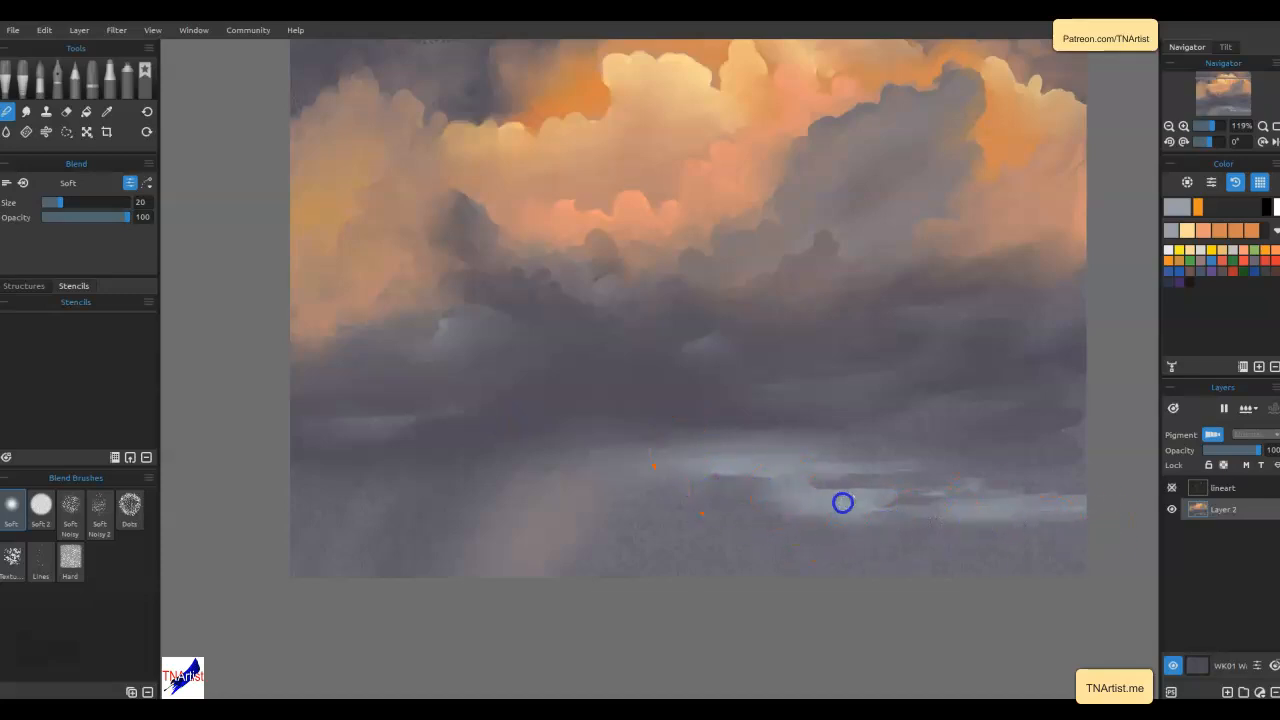
{"action": "mouse_move", "coordinate": [859, 492]}
{"action": "left_mouse_down"}
{"action": "mouse_move", "coordinate": [999, 488]}
{"action": "mouse_move", "coordinate": [1079, 497]}
{"action": "mouse_move", "coordinate": [1036, 506]}
{"action": "mouse_move", "coordinate": [1093, 516]}
{"action": "left_mouse_up"}
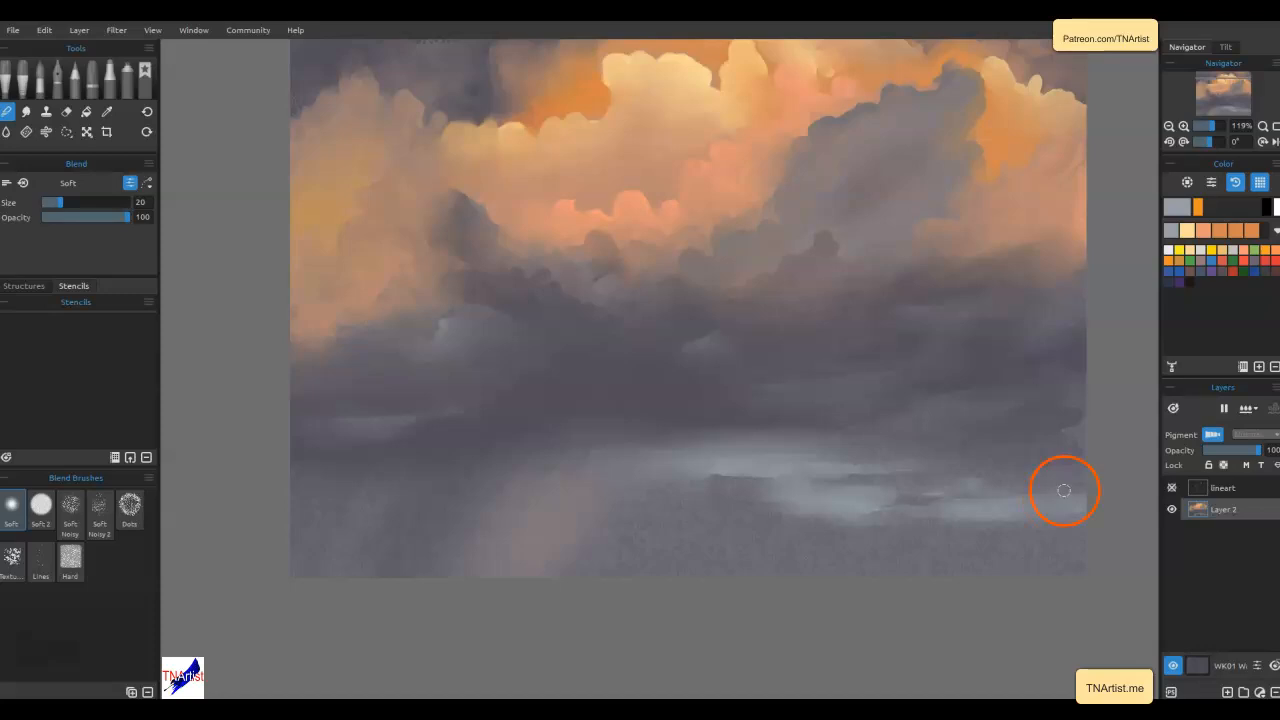
Lighten the paint colour to the pale blue-grey #b2bbc5
{"action": "left_click", "coordinate": [1170, 203]}
{"action": "left_click_drag", "start_coordinate": [791, 263], "coordinate": [797, 271]}
{"action": "left_click", "coordinate": [743, 481]}
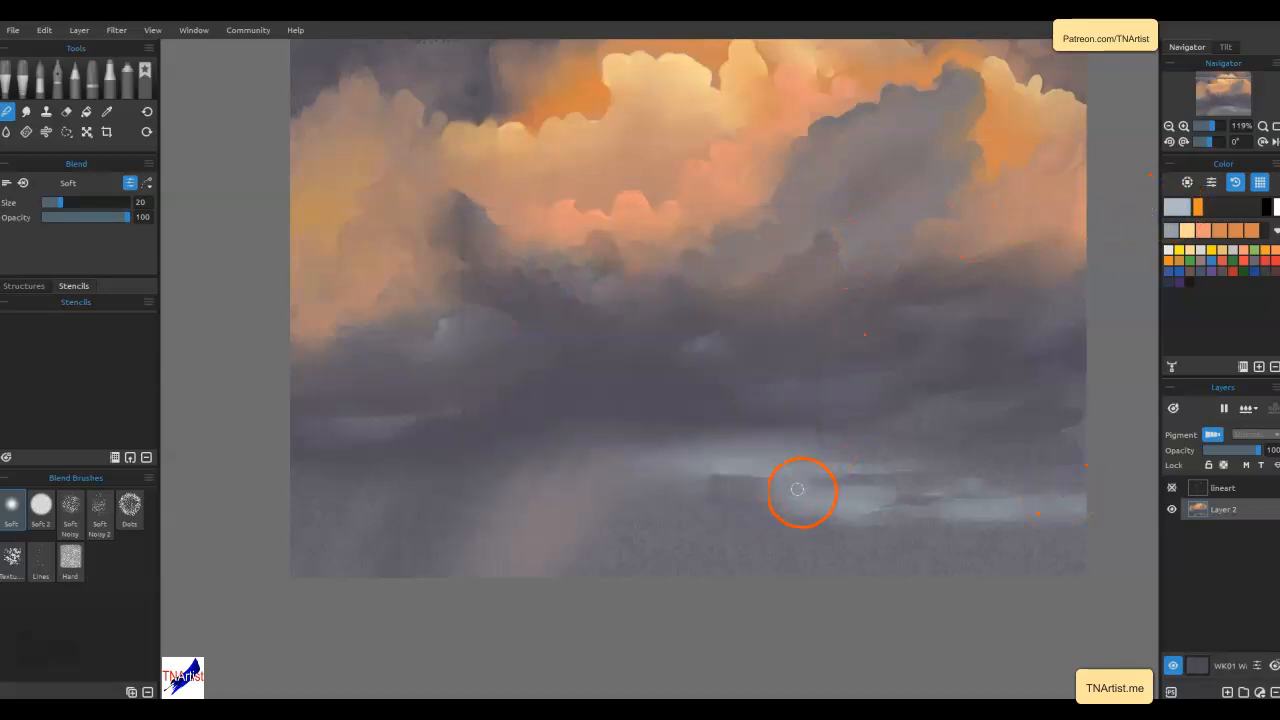
Paint thin pale horizontal lines along the middle of the bright strip with the Fountain Round ink pen at size 7
{"action": "left_click", "coordinate": [38, 81]}
{"action": "left_click", "coordinate": [57, 80]}
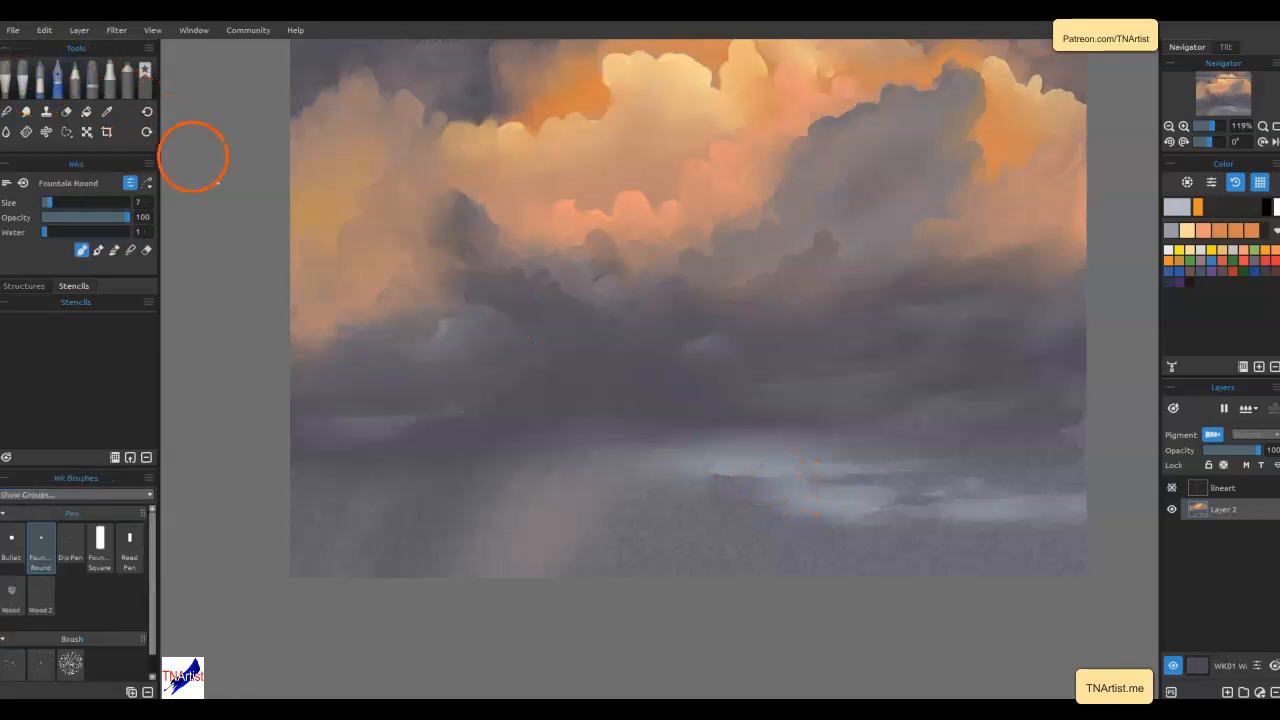
{"action": "mouse_move", "coordinate": [845, 488]}
{"action": "left_mouse_down"}
{"action": "mouse_move", "coordinate": [799, 495]}
{"action": "mouse_move", "coordinate": [841, 492]}
{"action": "mouse_move", "coordinate": [822, 492]}
{"action": "left_mouse_up"}
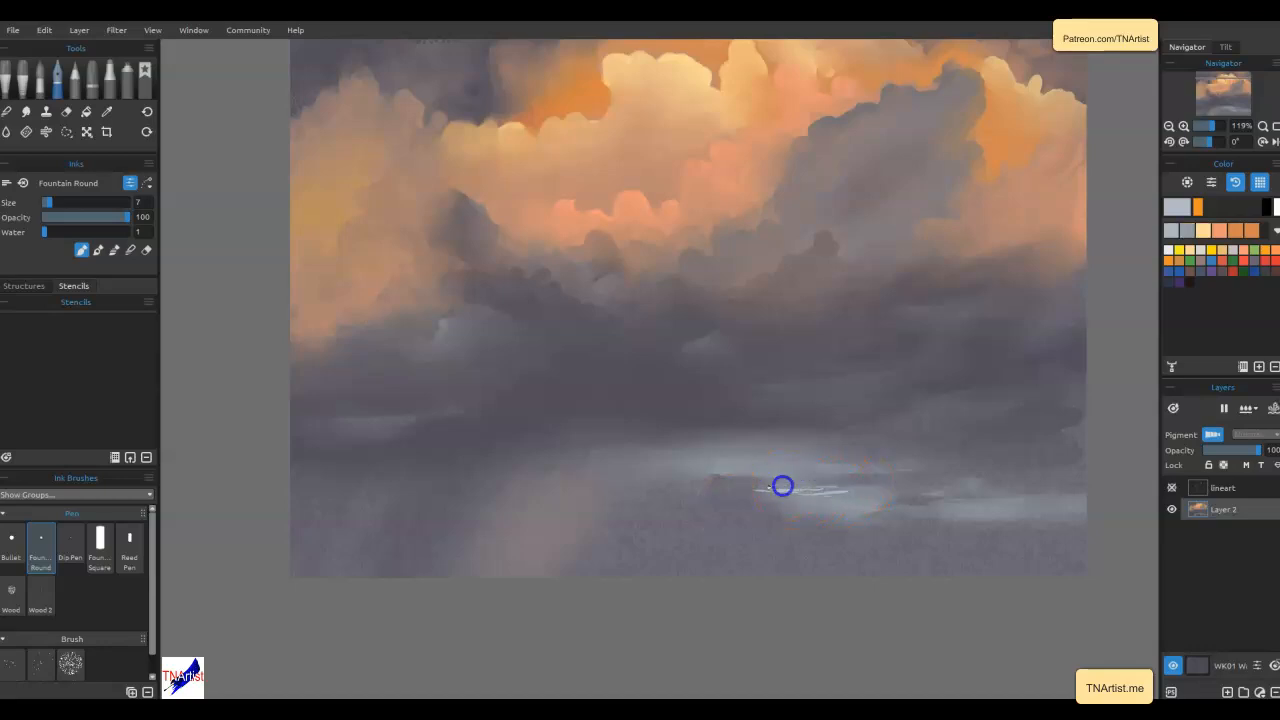
{"action": "left_click_drag", "start_coordinate": [717, 486], "coordinate": [1033, 489]}
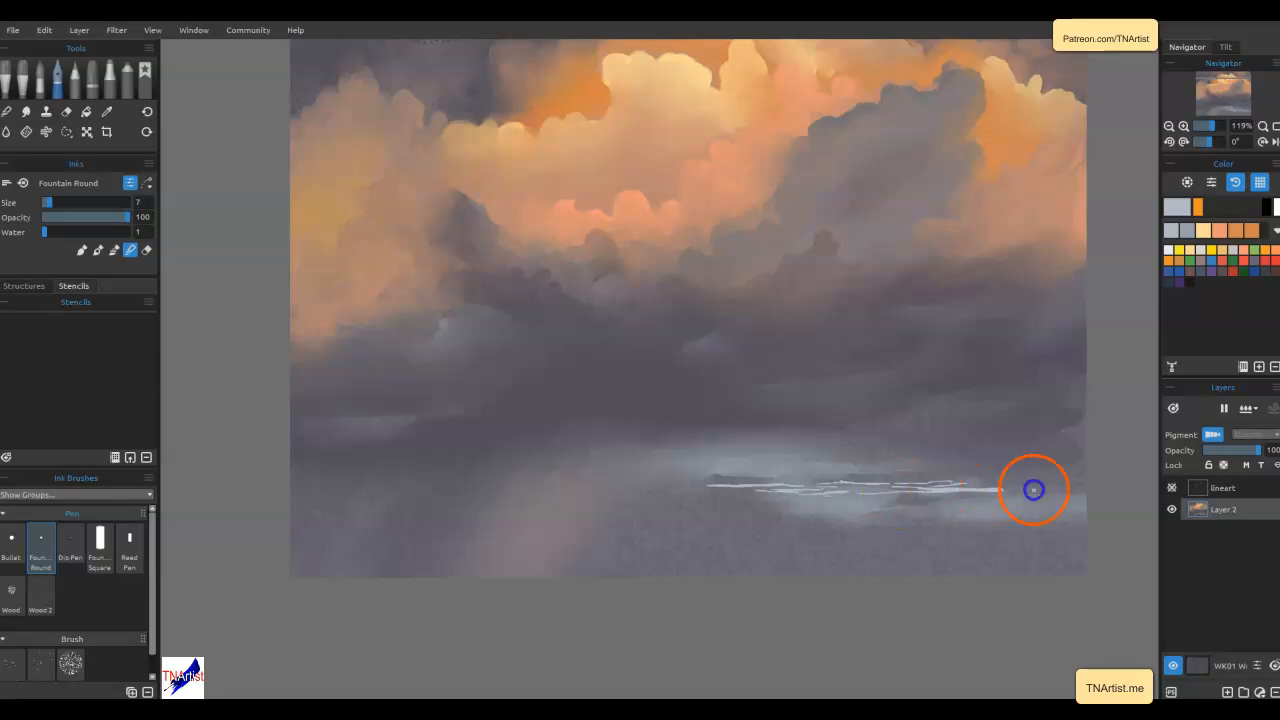
Blend the thin pale lines into the bright strip with the Fountain Round pen in blending mode
{"action": "left_click_drag", "start_coordinate": [908, 492], "coordinate": [987, 483]}
{"action": "left_click_drag", "start_coordinate": [823, 484], "coordinate": [918, 485]}
{"action": "mouse_move", "coordinate": [780, 495]}
{"action": "left_mouse_down"}
{"action": "mouse_move", "coordinate": [856, 493]}
{"action": "mouse_move", "coordinate": [660, 482]}
{"action": "mouse_move", "coordinate": [888, 483]}
{"action": "left_mouse_up"}
{"action": "left_click_drag", "start_coordinate": [1039, 489], "coordinate": [1055, 491]}
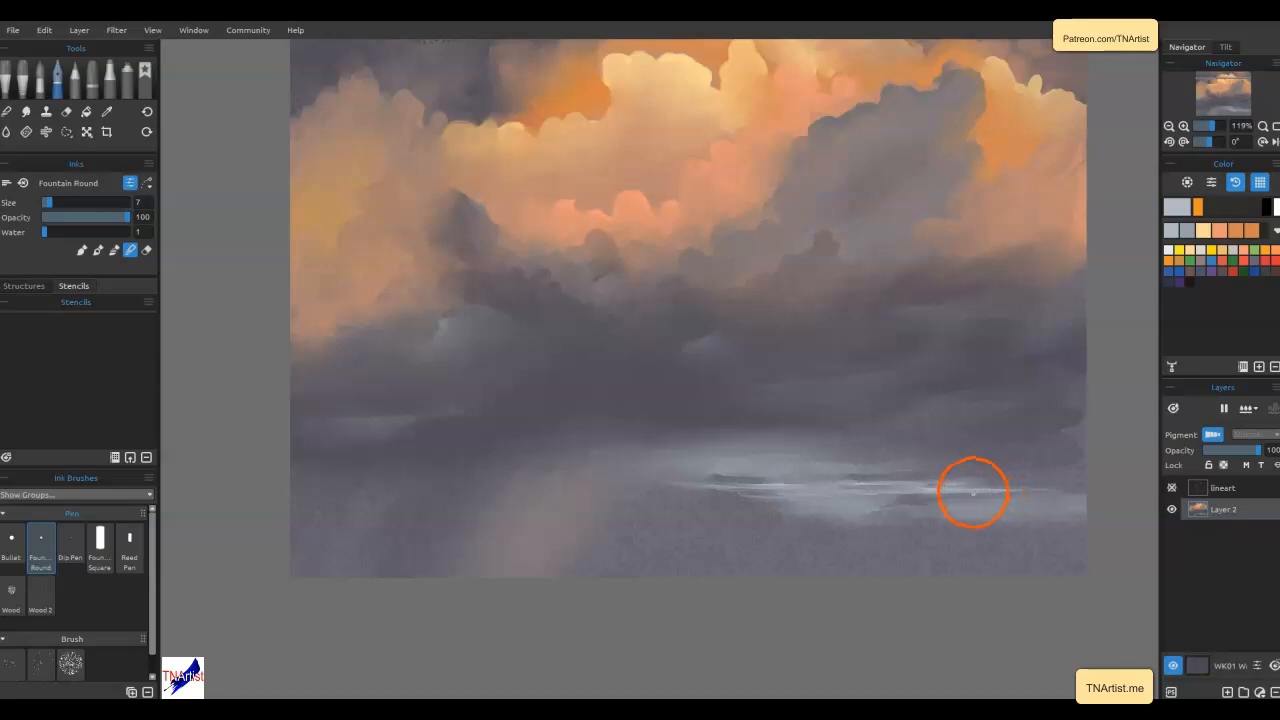
Paint more thin pale lines on the upper left part of the bright strip and blend them outward horizontally
{"action": "key", "text": "b"}
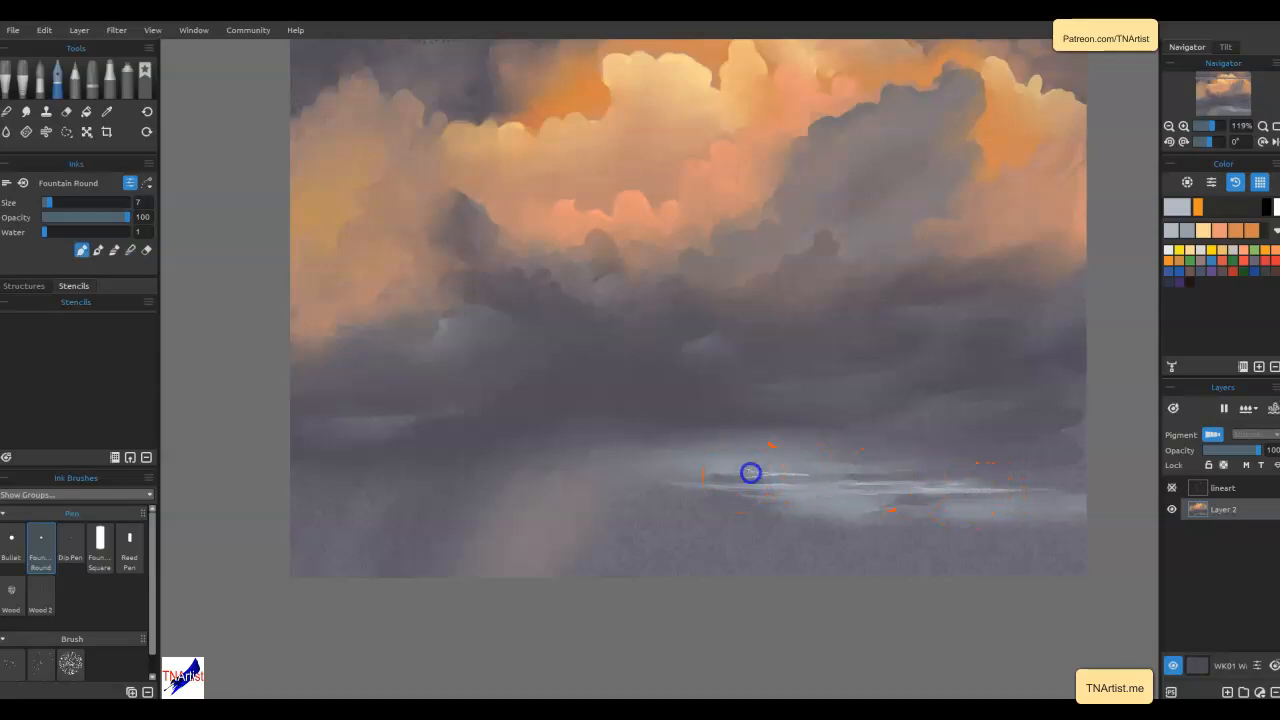
{"action": "mouse_move", "coordinate": [790, 472]}
{"action": "left_mouse_down"}
{"action": "mouse_move", "coordinate": [673, 469]}
{"action": "mouse_move", "coordinate": [797, 473]}
{"action": "left_mouse_up"}
{"action": "left_click_drag", "start_coordinate": [715, 470], "coordinate": [777, 471]}
{"action": "left_click_drag", "start_coordinate": [734, 469], "coordinate": [809, 473]}
{"action": "mouse_move", "coordinate": [720, 468]}
{"action": "left_mouse_down"}
{"action": "mouse_move", "coordinate": [739, 469]}
{"action": "mouse_move", "coordinate": [667, 469]}
{"action": "mouse_move", "coordinate": [846, 457]}
{"action": "mouse_move", "coordinate": [822, 476]}
{"action": "left_mouse_up"}
{"action": "key", "text": "n"}
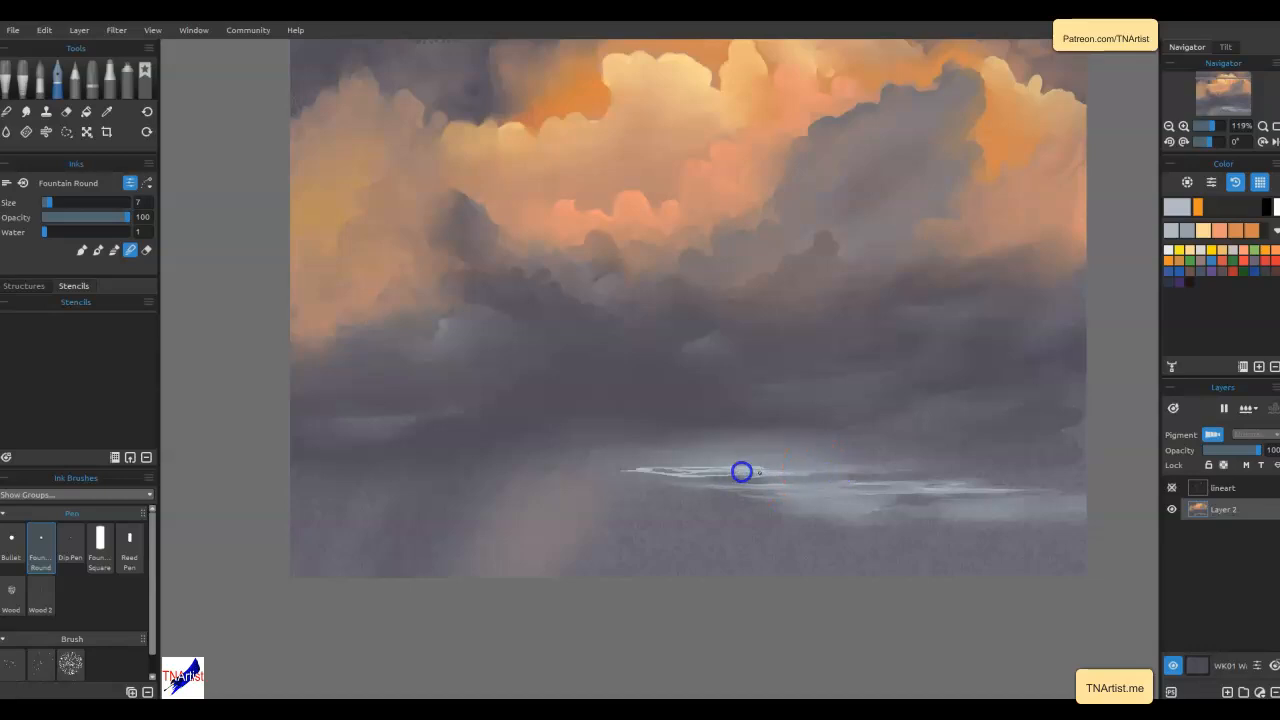
{"action": "left_click_drag", "start_coordinate": [803, 467], "coordinate": [597, 471]}
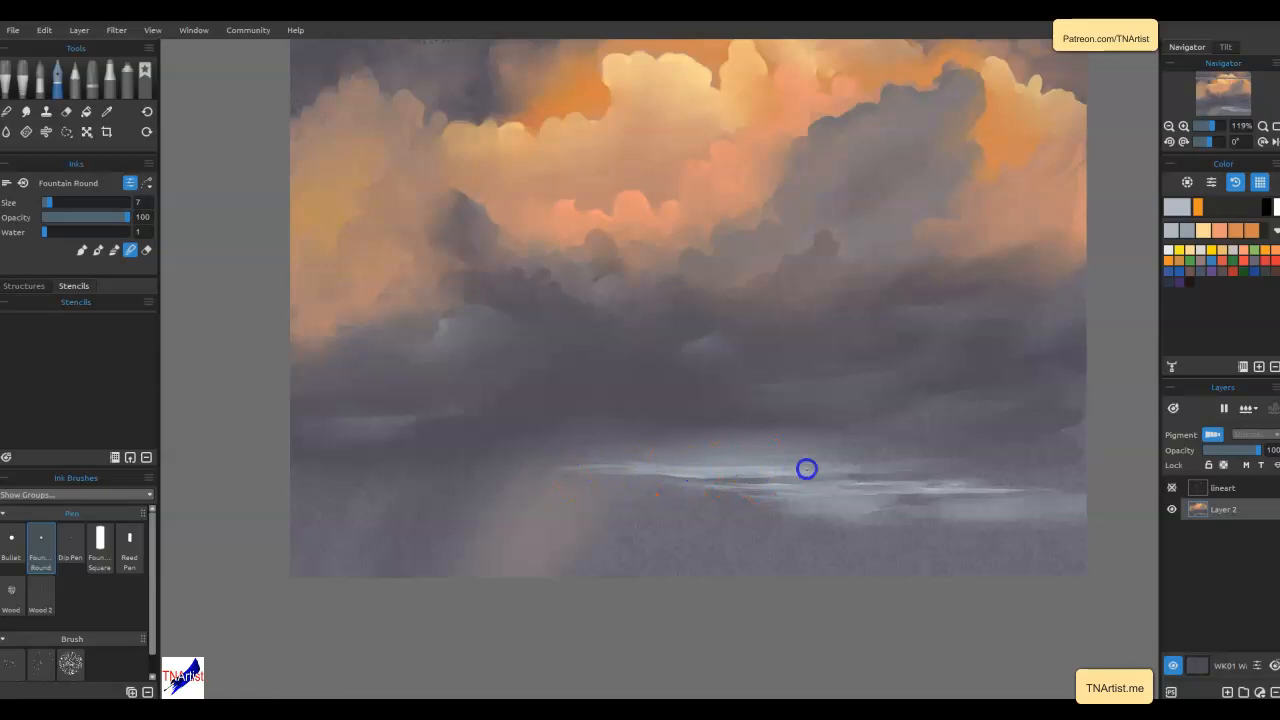
{"action": "left_click_drag", "start_coordinate": [910, 471], "coordinate": [943, 463]}
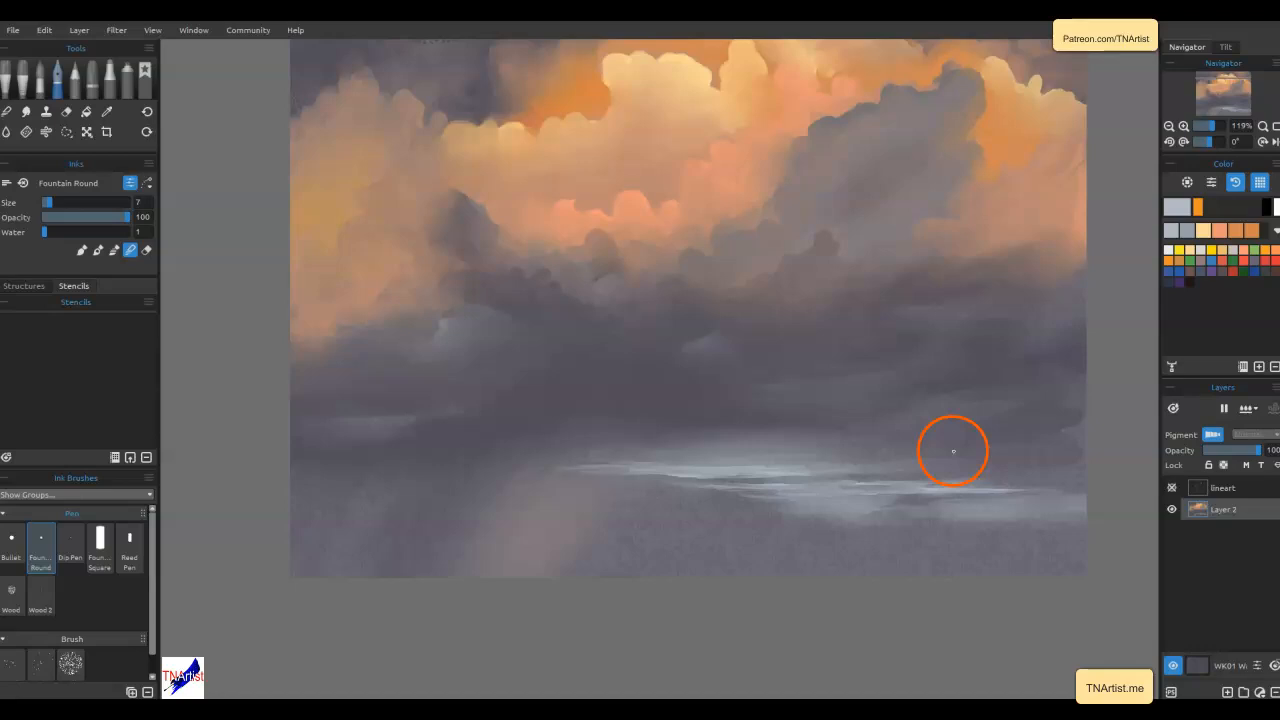
Blend the lower edge of the bright strip with long horizontal Fountain Round strokes in blending mode
{"action": "left_click_drag", "start_coordinate": [834, 517], "coordinate": [870, 511]}
{"action": "left_click_drag", "start_coordinate": [791, 510], "coordinate": [926, 508]}
{"action": "left_click_drag", "start_coordinate": [756, 508], "coordinate": [1056, 517]}
{"action": "left_click_drag", "start_coordinate": [776, 510], "coordinate": [866, 511]}
{"action": "left_click_drag", "start_coordinate": [777, 514], "coordinate": [850, 514]}
{"action": "left_click_drag", "start_coordinate": [850, 512], "coordinate": [964, 509]}
{"action": "left_click_drag", "start_coordinate": [803, 516], "coordinate": [921, 515]}
{"action": "left_click_drag", "start_coordinate": [790, 517], "coordinate": [910, 516]}
{"action": "left_click_drag", "start_coordinate": [812, 521], "coordinate": [1075, 523]}
{"action": "left_click", "coordinate": [1003, 573]}
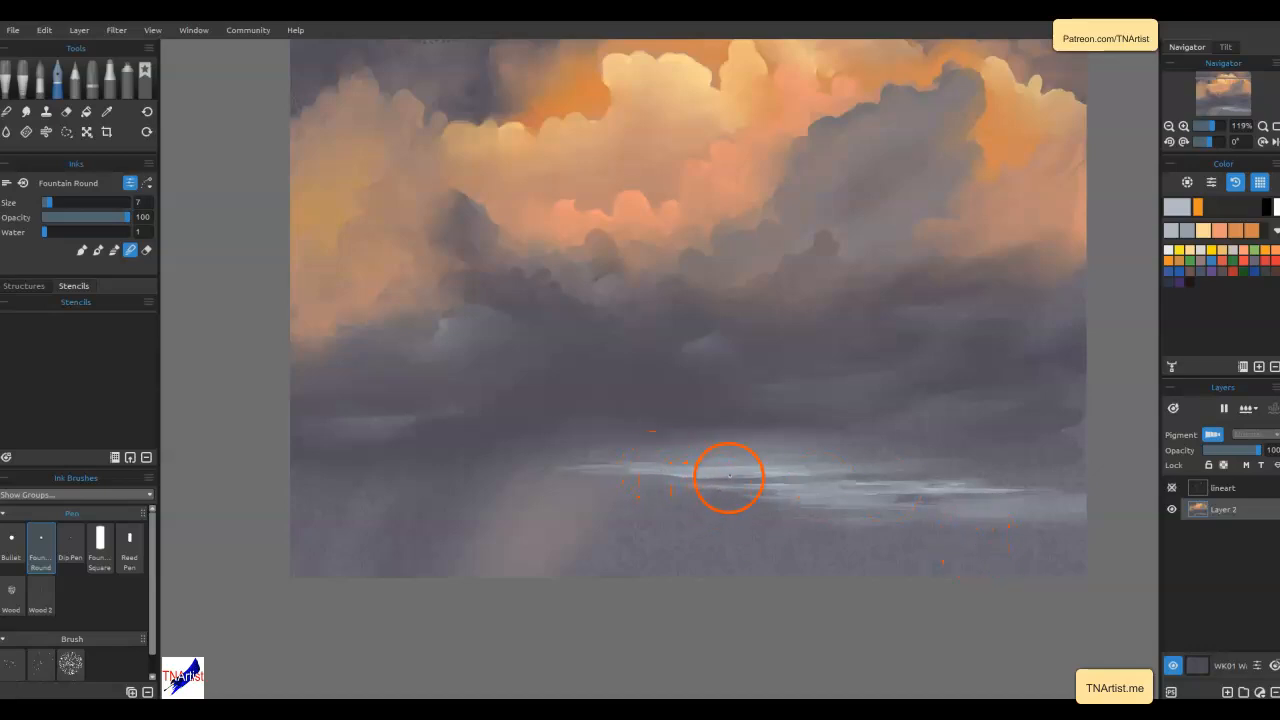
Smear a diagonal light ray from the strip's left end to the canvas's lower edge using Fountain Round blending at size 25
{"action": "key", "text": "]"}
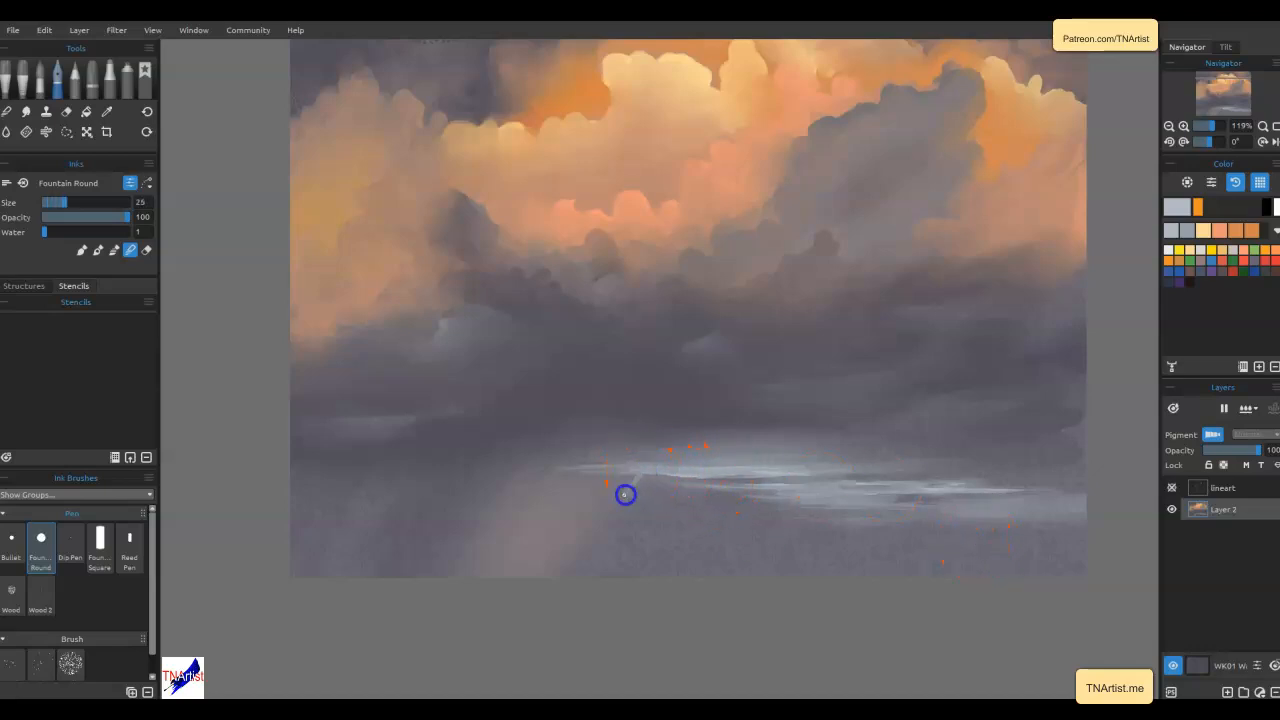
{"action": "mouse_move", "coordinate": [610, 490]}
{"action": "left_mouse_down"}
{"action": "mouse_move", "coordinate": [623, 494]}
{"action": "mouse_move", "coordinate": [614, 512]}
{"action": "mouse_move", "coordinate": [643, 482]}
{"action": "mouse_move", "coordinate": [584, 553]}
{"action": "left_mouse_up"}
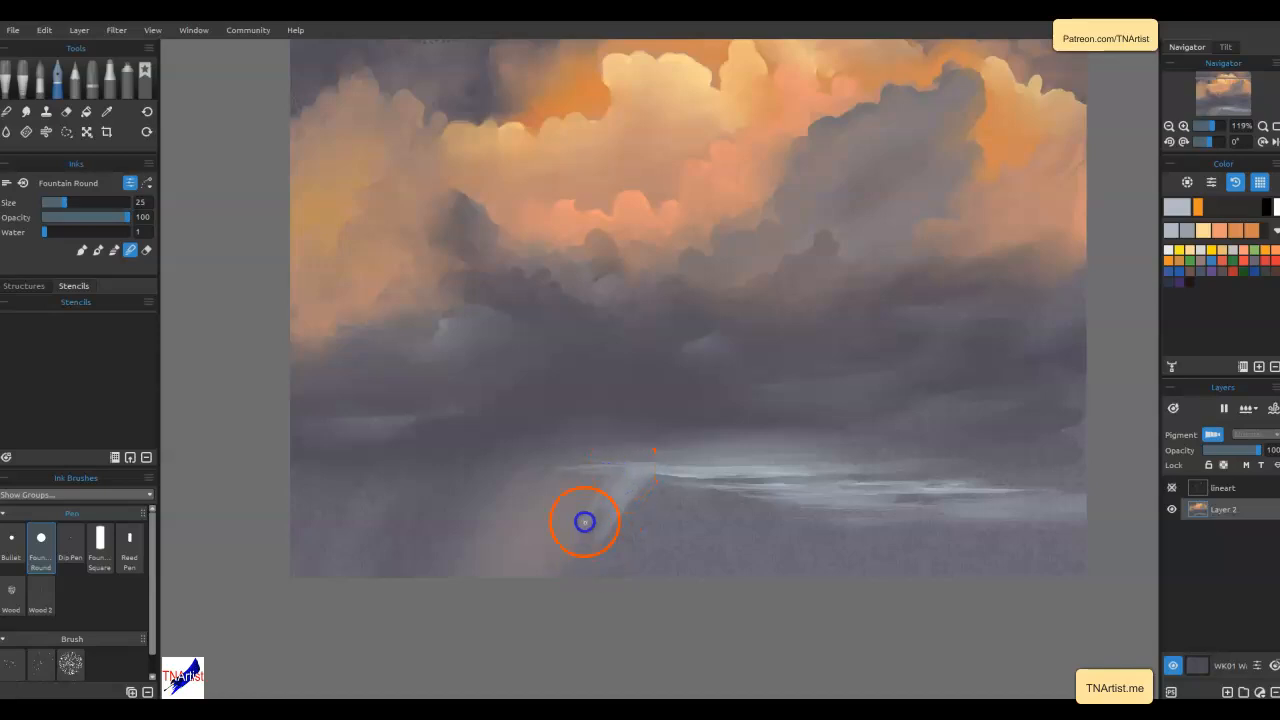
{"action": "left_click_drag", "start_coordinate": [642, 470], "coordinate": [565, 583]}
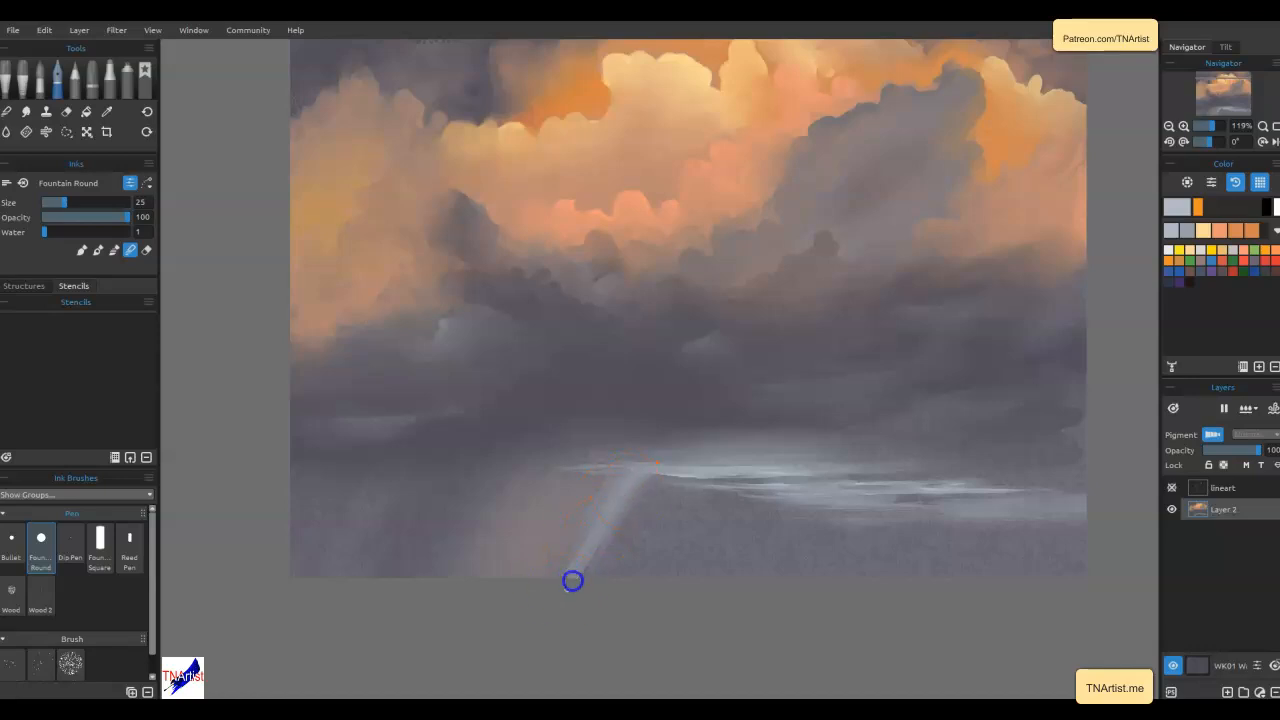
{"action": "left_click_drag", "start_coordinate": [612, 478], "coordinate": [600, 537]}
{"action": "left_click_drag", "start_coordinate": [594, 471], "coordinate": [567, 518]}
{"action": "left_click_drag", "start_coordinate": [586, 471], "coordinate": [550, 518]}
{"action": "mouse_move", "coordinate": [562, 474]}
{"action": "left_mouse_down"}
{"action": "mouse_move", "coordinate": [546, 513]}
{"action": "mouse_move", "coordinate": [569, 509]}
{"action": "left_mouse_up"}
Soften the diagonal light ray and its edges with the Soft blender at size 20
{"action": "key", "text": "n"}
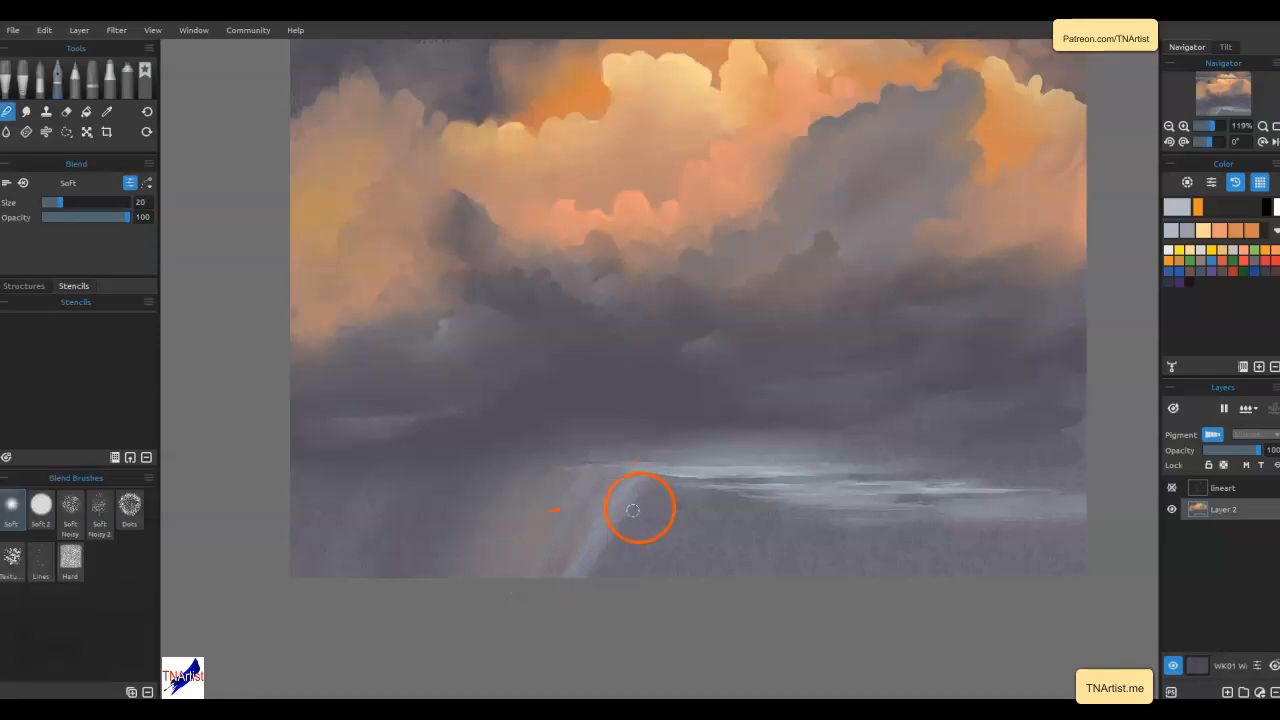
{"action": "left_click_drag", "start_coordinate": [631, 480], "coordinate": [582, 513]}
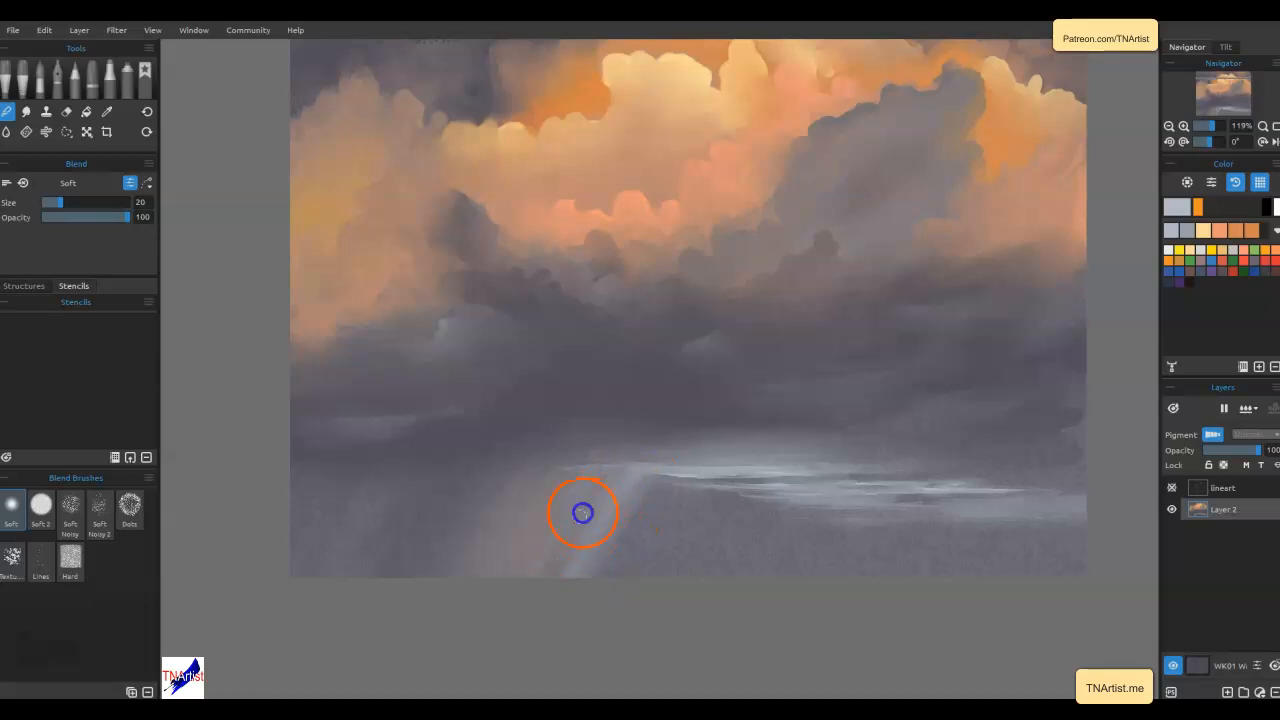
{"action": "mouse_move", "coordinate": [634, 471]}
{"action": "left_mouse_down"}
{"action": "mouse_move", "coordinate": [583, 589]}
{"action": "mouse_move", "coordinate": [560, 609]}
{"action": "left_mouse_up"}
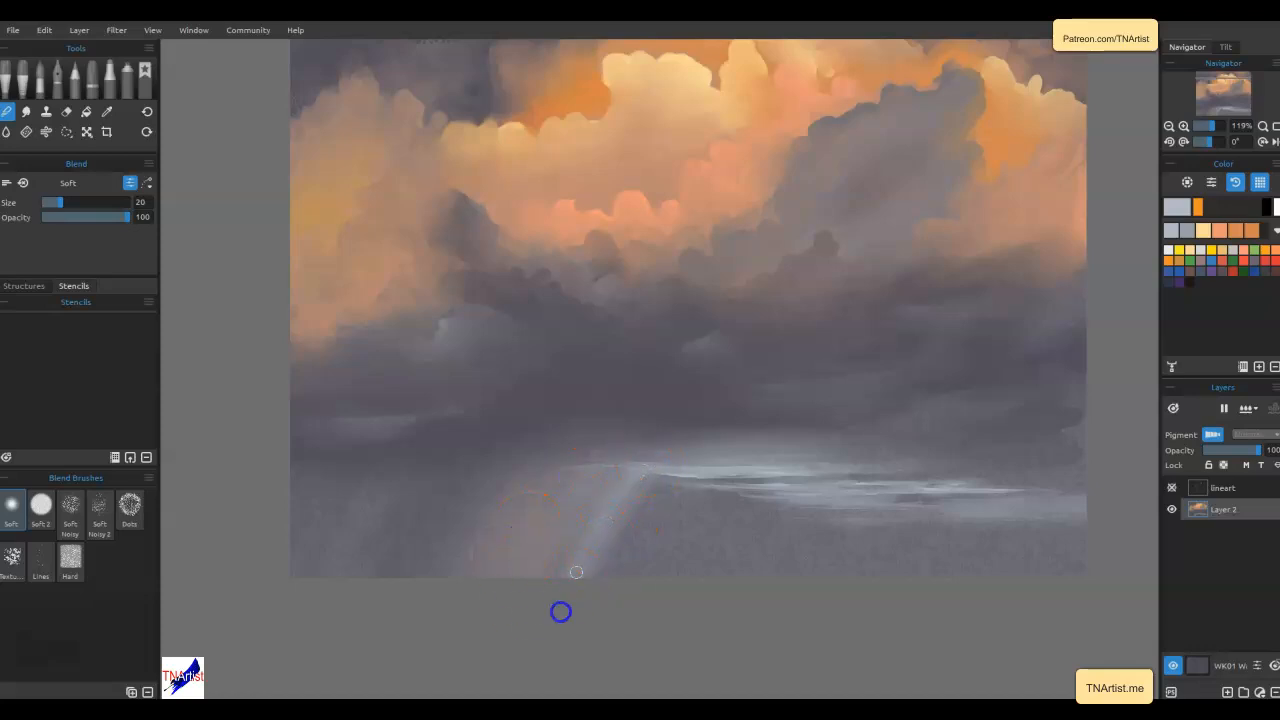
{"action": "mouse_move", "coordinate": [625, 501]}
{"action": "left_mouse_down"}
{"action": "mouse_move", "coordinate": [600, 551]}
{"action": "mouse_move", "coordinate": [559, 531]}
{"action": "left_mouse_up"}
Raise the brightness of the paint colour to a very pale blue-grey
{"action": "left_click", "coordinate": [1171, 215]}
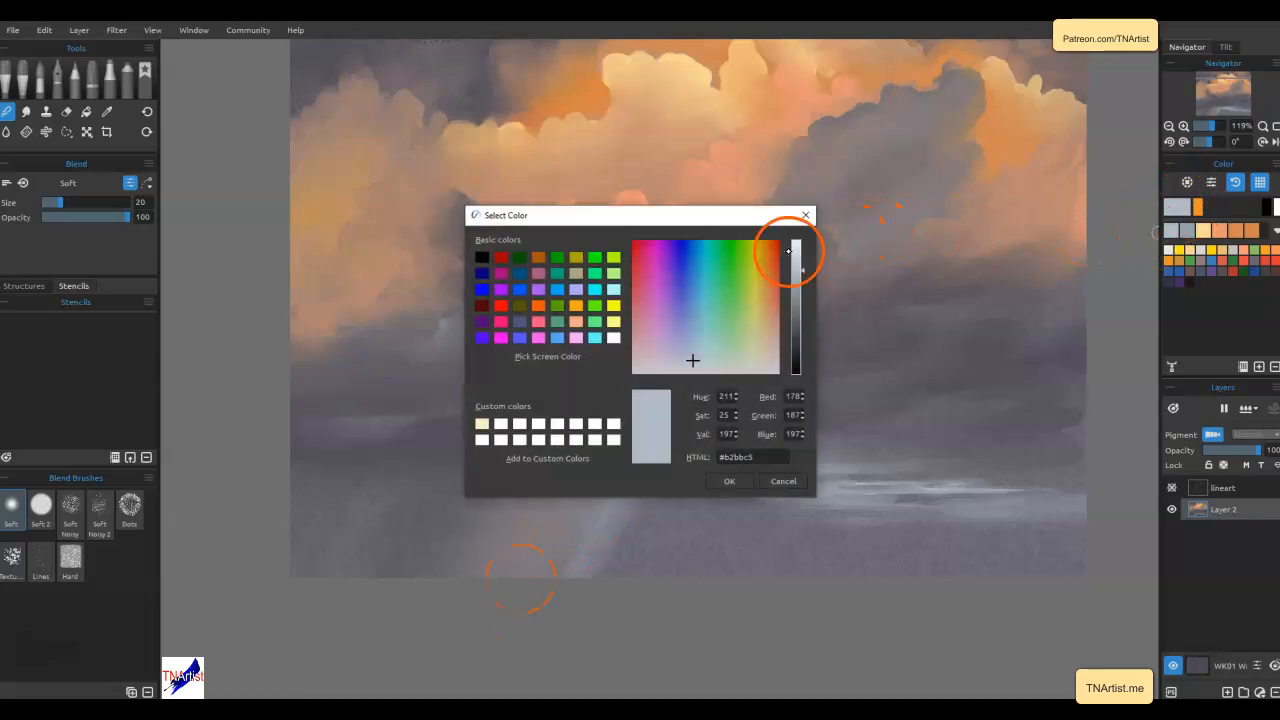
{"action": "left_click", "coordinate": [799, 257]}
{"action": "left_click", "coordinate": [730, 482]}
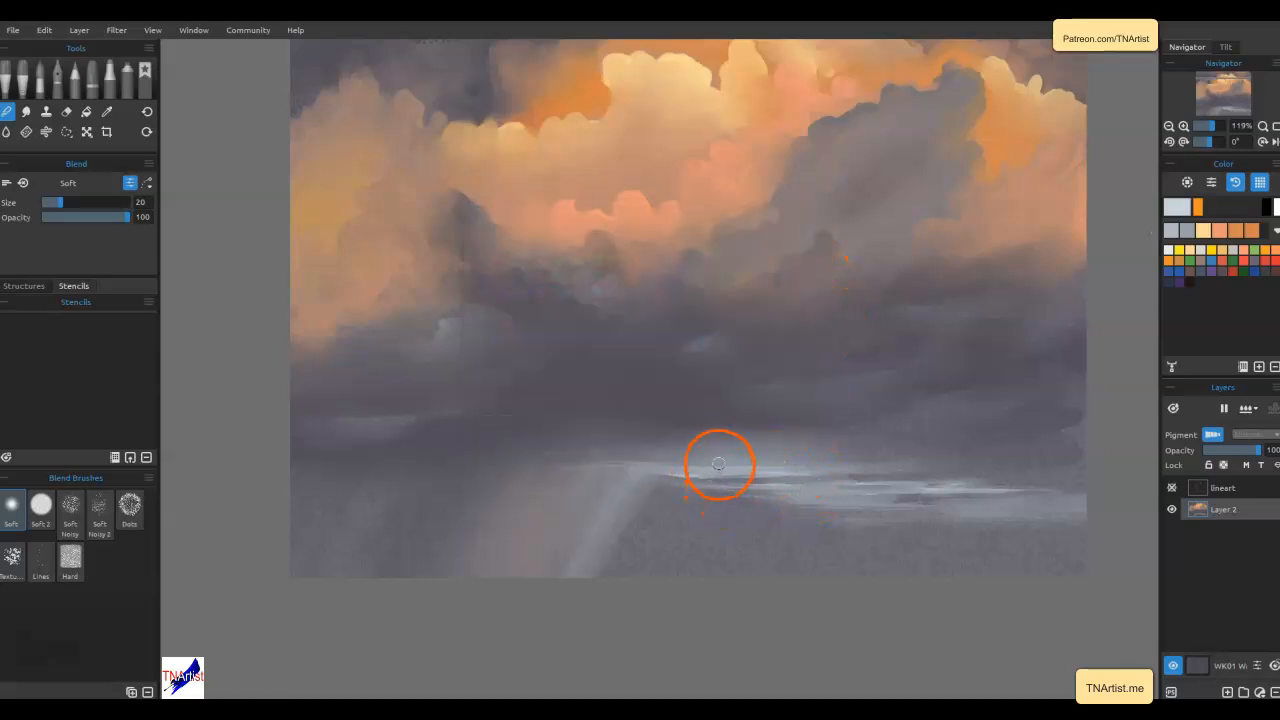
Paint a branching lightning bolt from the bright strip to the canvas's lower edge with the Fountain Round pen, reduced to size 9
{"action": "key", "text": "i"}
{"action": "left_click", "coordinate": [717, 474]}
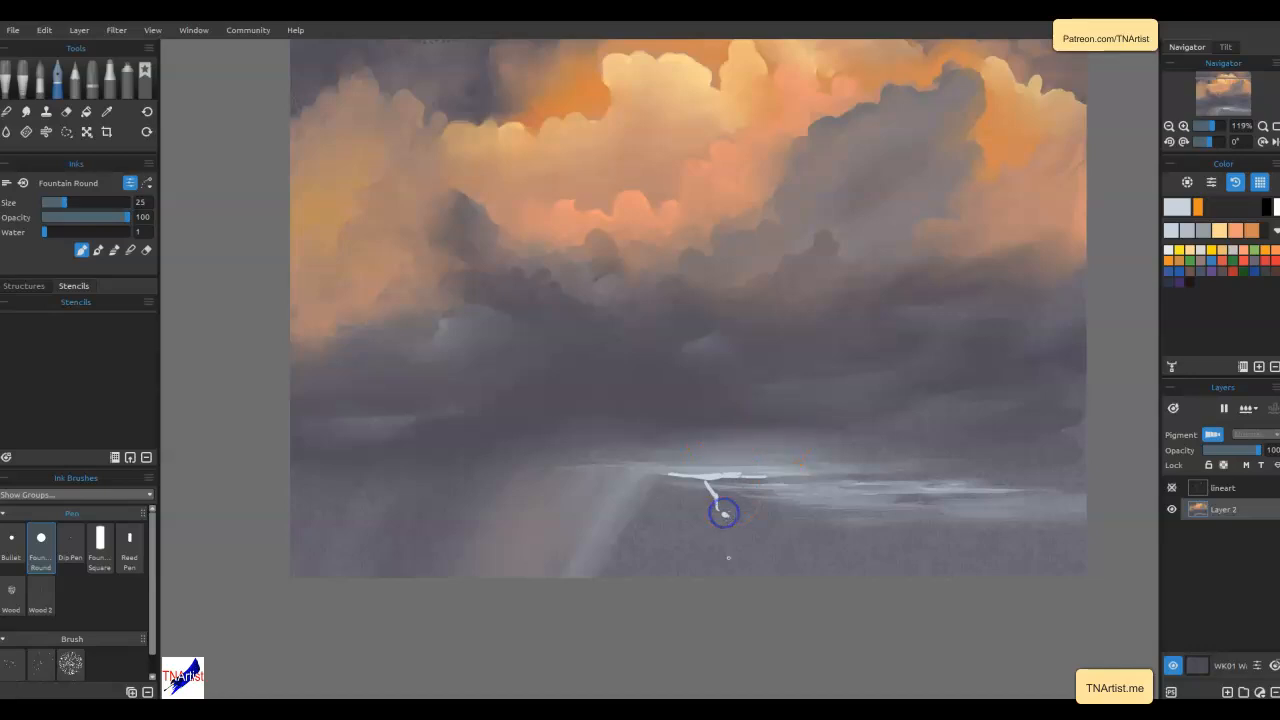
{"action": "key", "text": "["}
{"action": "key", "text": "["}
{"action": "key", "text": "["}
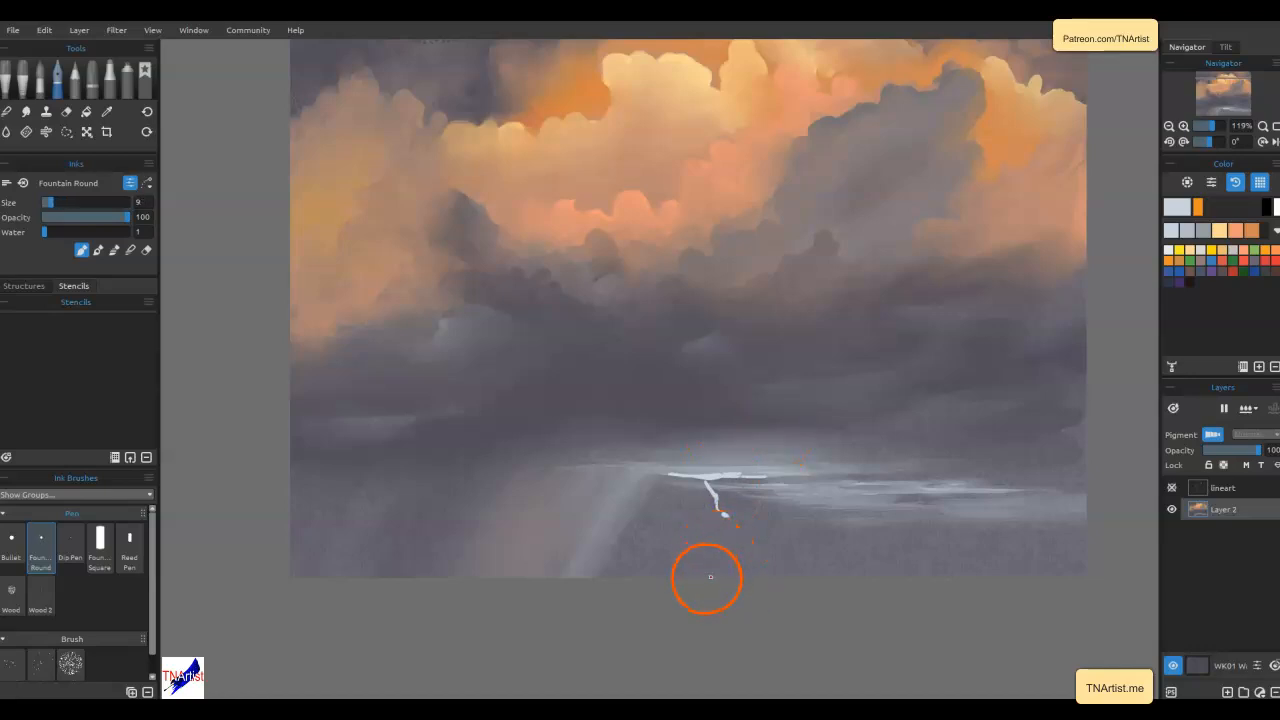
{"action": "left_click_drag", "start_coordinate": [714, 580], "coordinate": [733, 551]}
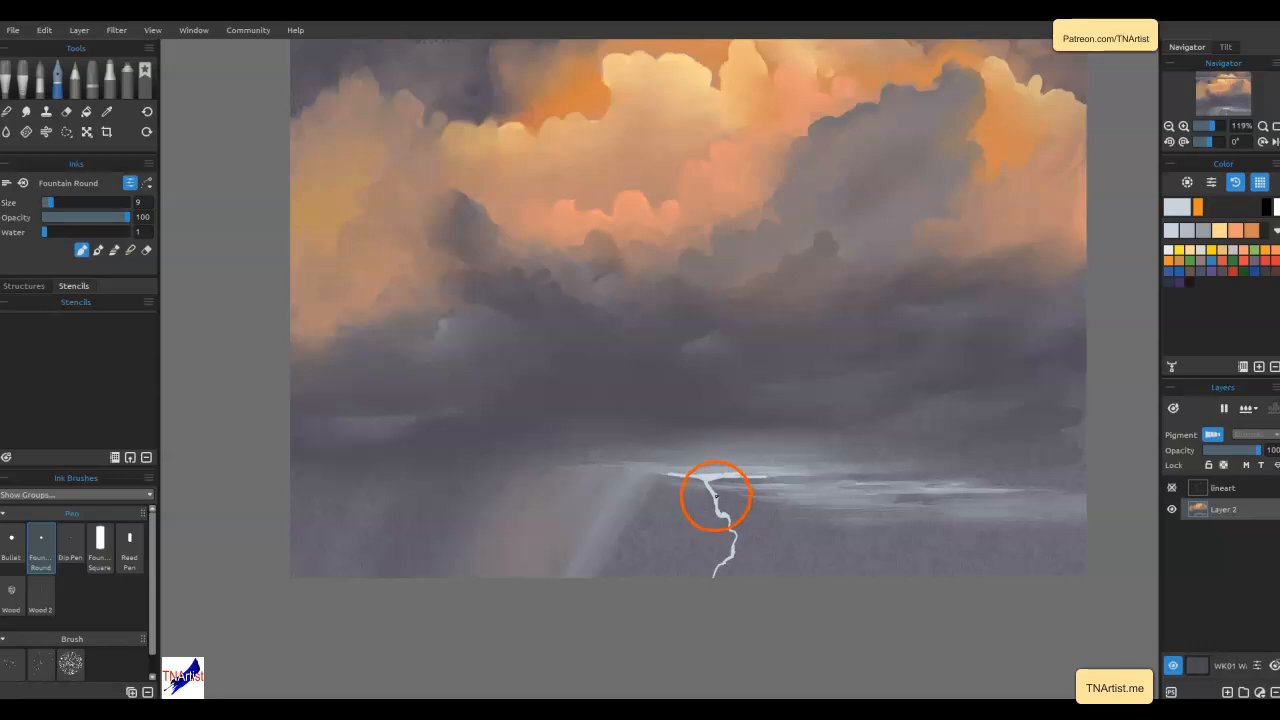
{"action": "left_click_drag", "start_coordinate": [739, 524], "coordinate": [745, 543]}
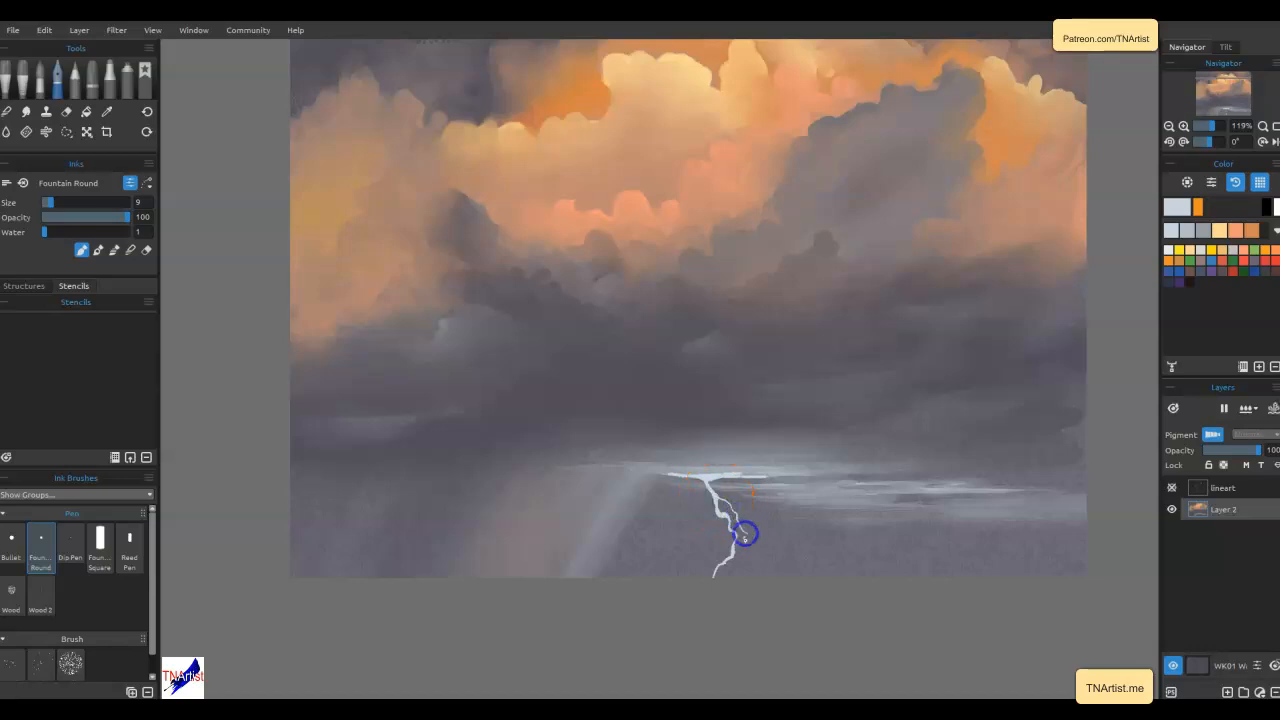
{"action": "left_click_drag", "start_coordinate": [706, 488], "coordinate": [676, 474]}
Soften the lightning bolt and its branches into a glow with the Soft blender reduced to size 9
{"action": "key", "text": "n"}
{"action": "mouse_move", "coordinate": [699, 493]}
{"action": "left_mouse_down"}
{"action": "mouse_move", "coordinate": [726, 469]}
{"action": "mouse_move", "coordinate": [694, 470]}
{"action": "mouse_move", "coordinate": [743, 466]}
{"action": "mouse_move", "coordinate": [681, 475]}
{"action": "mouse_move", "coordinate": [722, 470]}
{"action": "mouse_move", "coordinate": [747, 514]}
{"action": "mouse_move", "coordinate": [715, 497]}
{"action": "left_mouse_up"}
{"action": "key", "text": "bracketleft"}
{"action": "key", "text": "bracketleft"}
{"action": "key", "text": "bracketleft"}
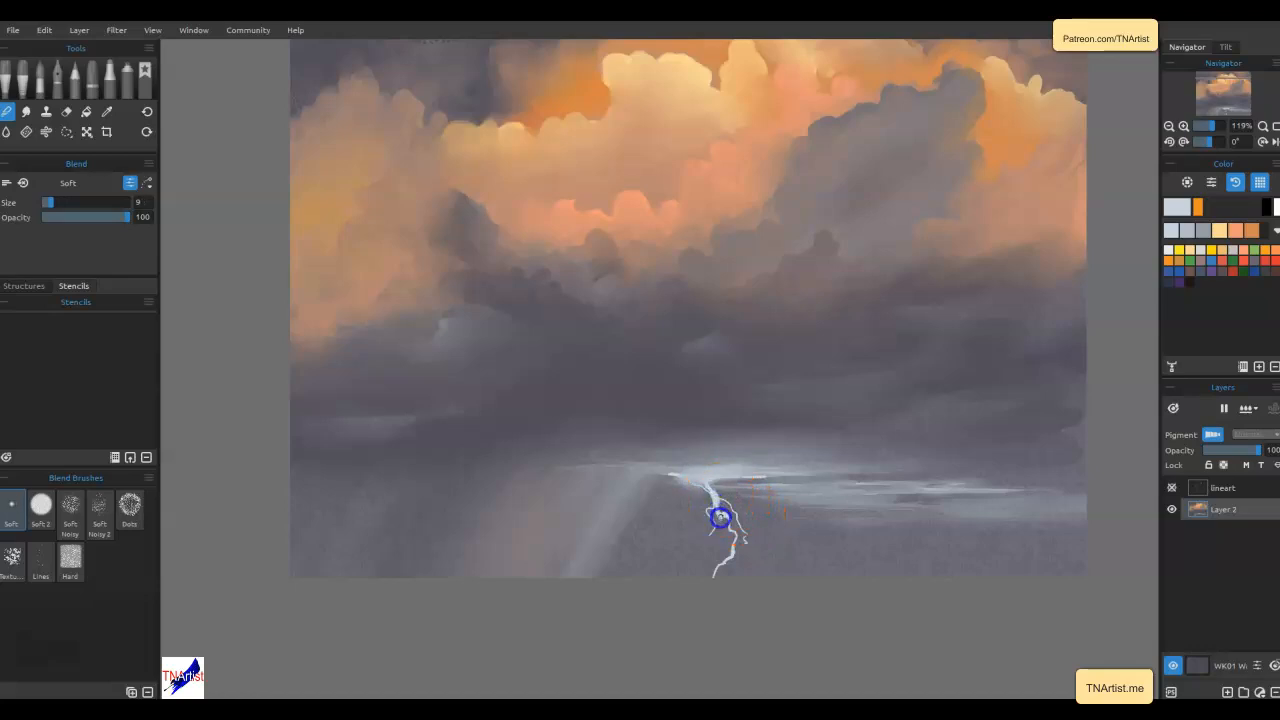
{"action": "mouse_move", "coordinate": [733, 548]}
{"action": "left_mouse_down"}
{"action": "mouse_move", "coordinate": [708, 586]}
{"action": "mouse_move", "coordinate": [730, 532]}
{"action": "left_mouse_up"}
{"action": "left_click_drag", "start_coordinate": [741, 521], "coordinate": [748, 540]}
{"action": "left_click_drag", "start_coordinate": [703, 485], "coordinate": [708, 481]}
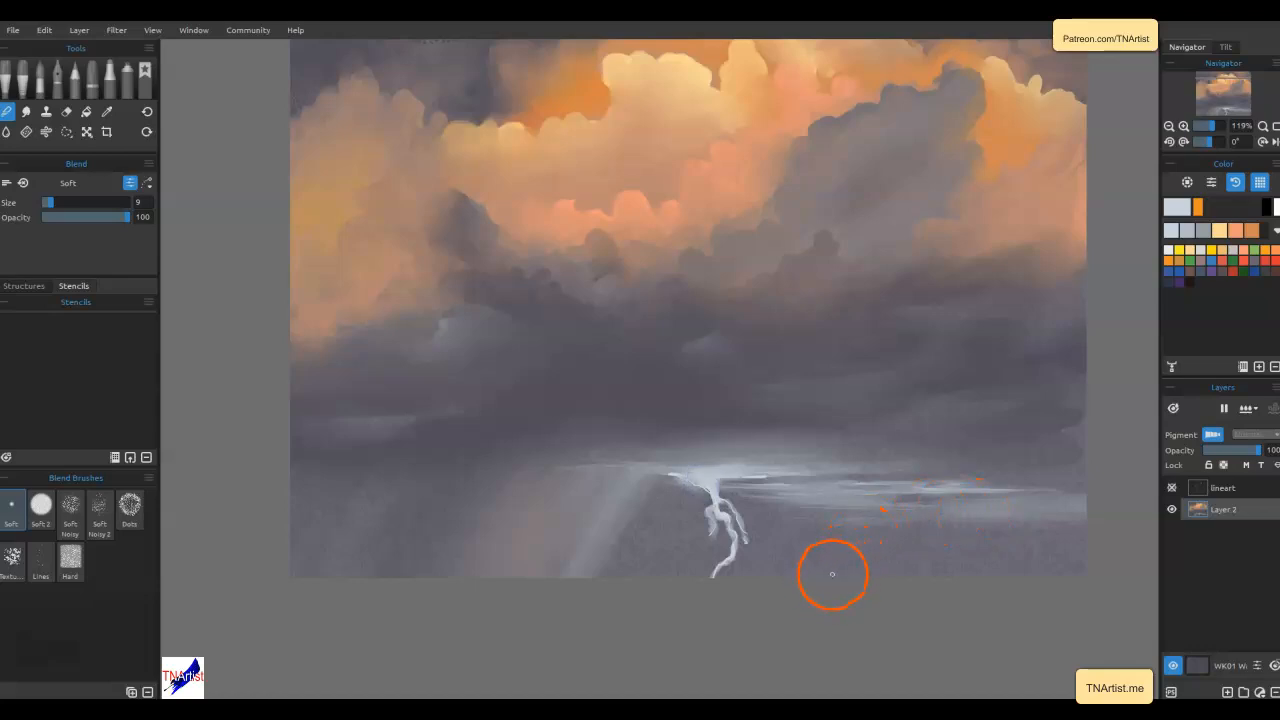
Thin and sharpen the edges of the lightning bolt and its branches with the Fountain Round pen in erase mode at size 9
{"action": "key", "text": "b"}
{"action": "key", "text": "e"}
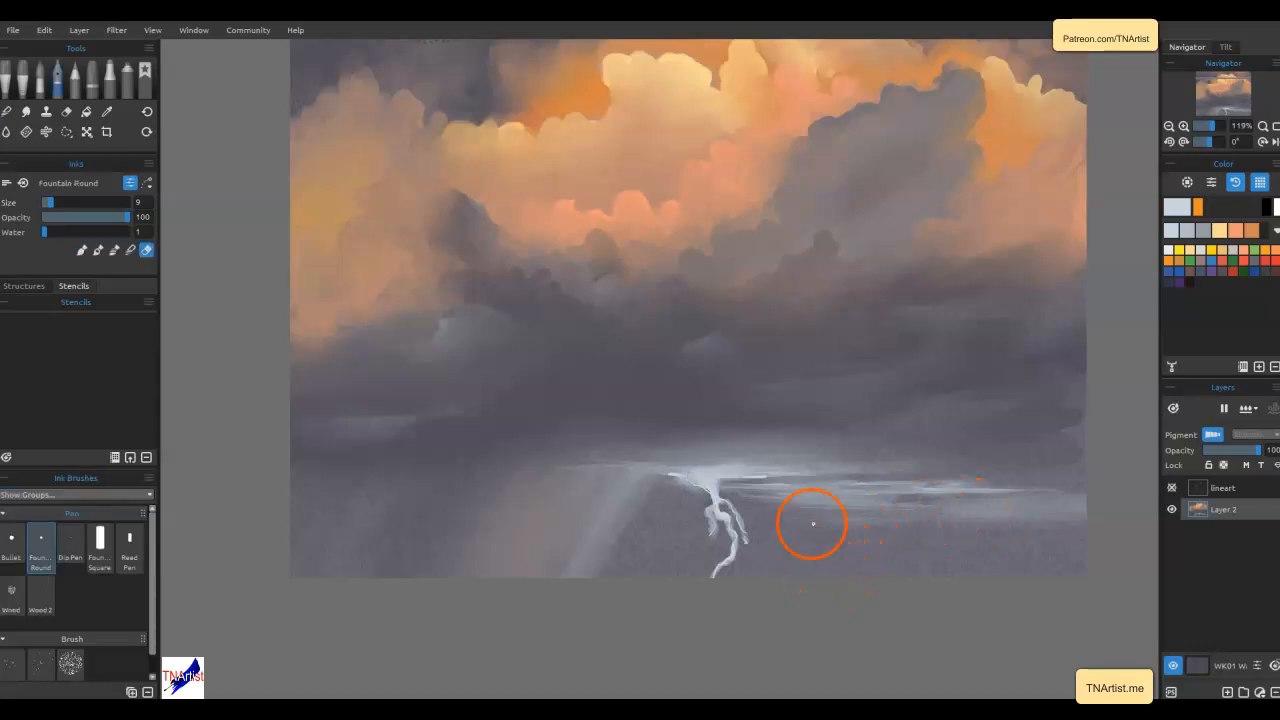
{"action": "left_click_drag", "start_coordinate": [727, 517], "coordinate": [720, 513]}
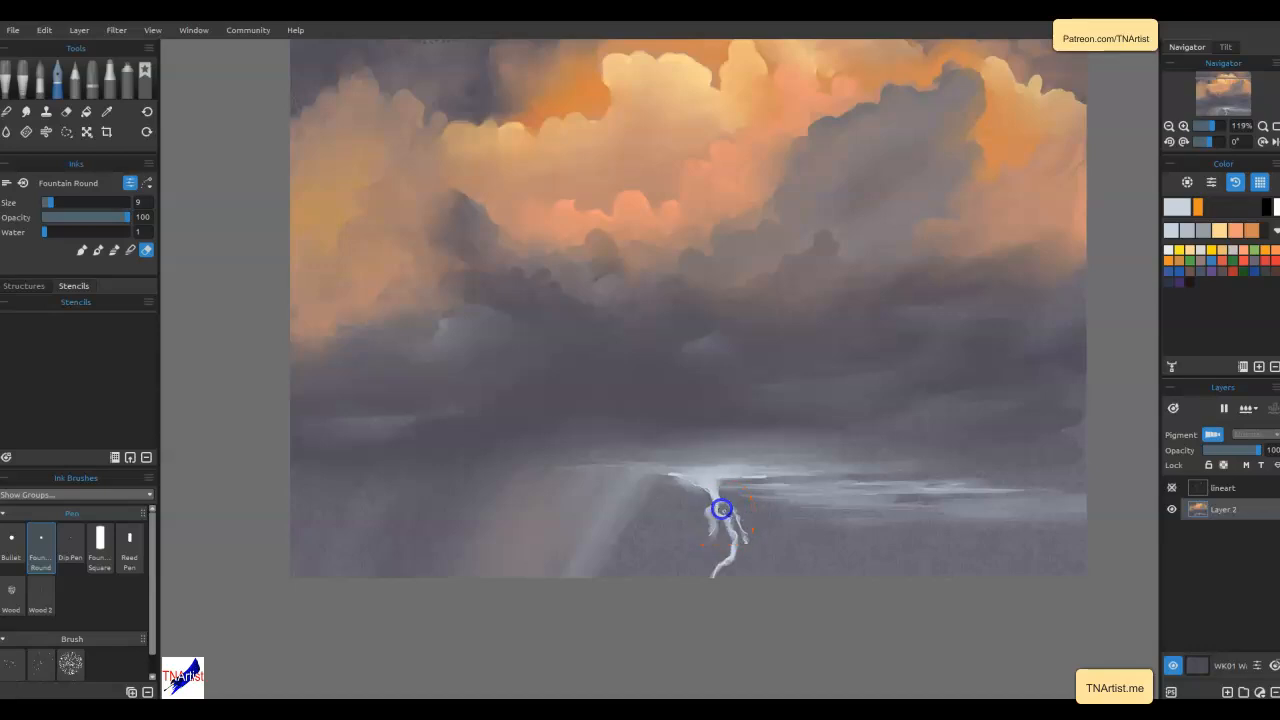
{"action": "mouse_move", "coordinate": [731, 524]}
{"action": "left_mouse_down"}
{"action": "mouse_move", "coordinate": [709, 555]}
{"action": "mouse_move", "coordinate": [701, 510]}
{"action": "left_mouse_up"}
{"action": "left_click_drag", "start_coordinate": [745, 556], "coordinate": [720, 572]}
{"action": "mouse_move", "coordinate": [703, 460]}
{"action": "left_mouse_down"}
{"action": "mouse_move", "coordinate": [700, 448]}
{"action": "mouse_move", "coordinate": [694, 492]}
{"action": "left_mouse_up"}
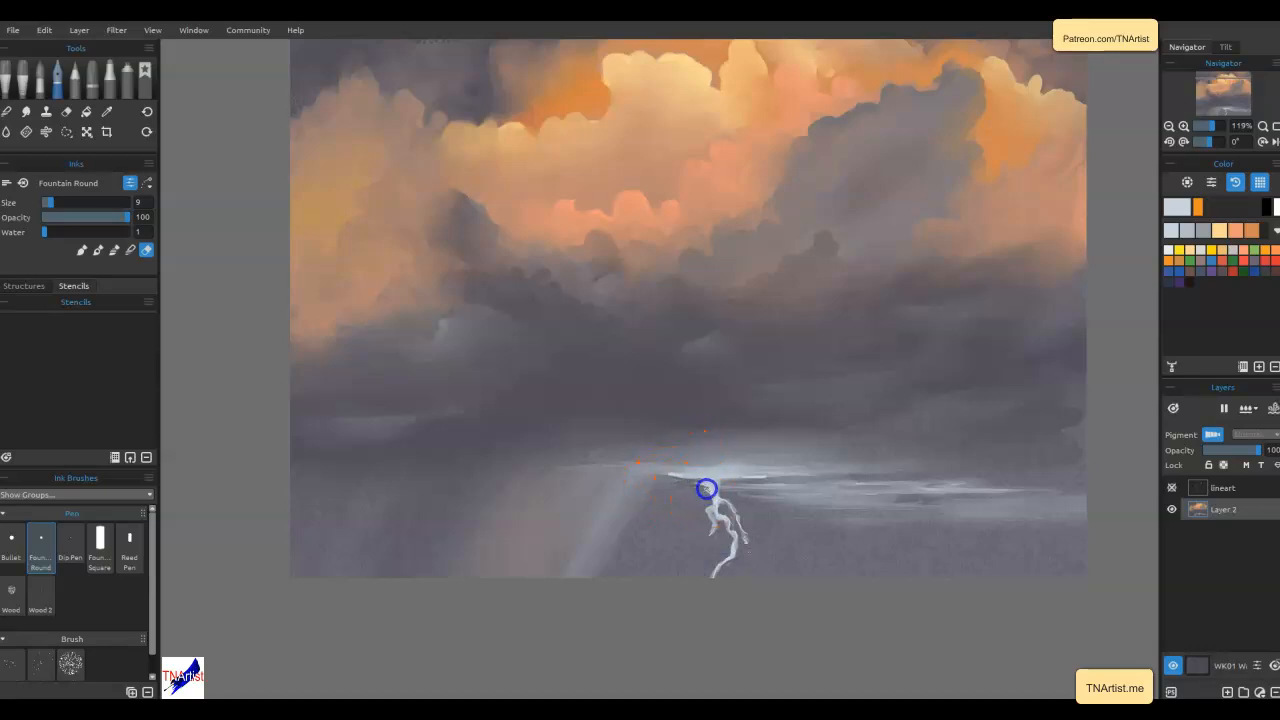
Smooth the bolt's branches with the Fountain Round pen in blend mode, and soften its top into the bright strip with the Soft blender
{"action": "key", "text": "b"}
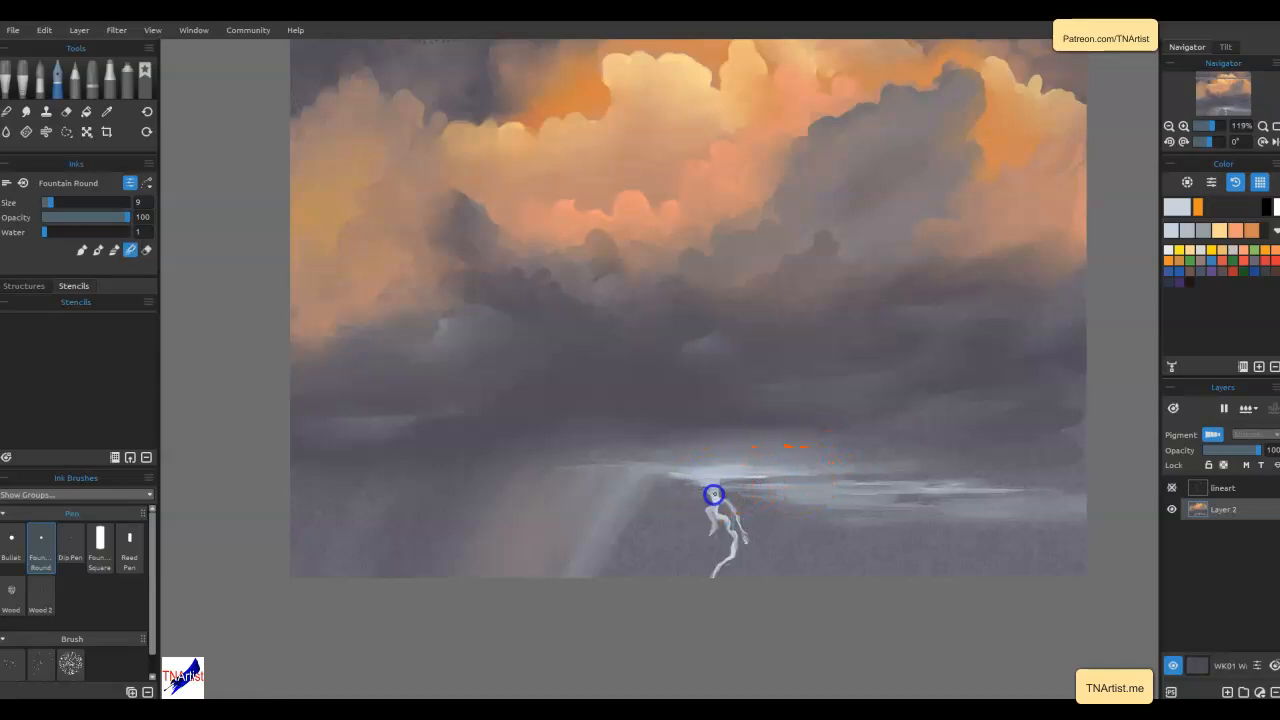
{"action": "mouse_move", "coordinate": [728, 487]}
{"action": "left_mouse_down"}
{"action": "mouse_move", "coordinate": [791, 478]}
{"action": "mouse_move", "coordinate": [705, 479]}
{"action": "mouse_move", "coordinate": [814, 473]}
{"action": "mouse_move", "coordinate": [717, 503]}
{"action": "left_mouse_up"}
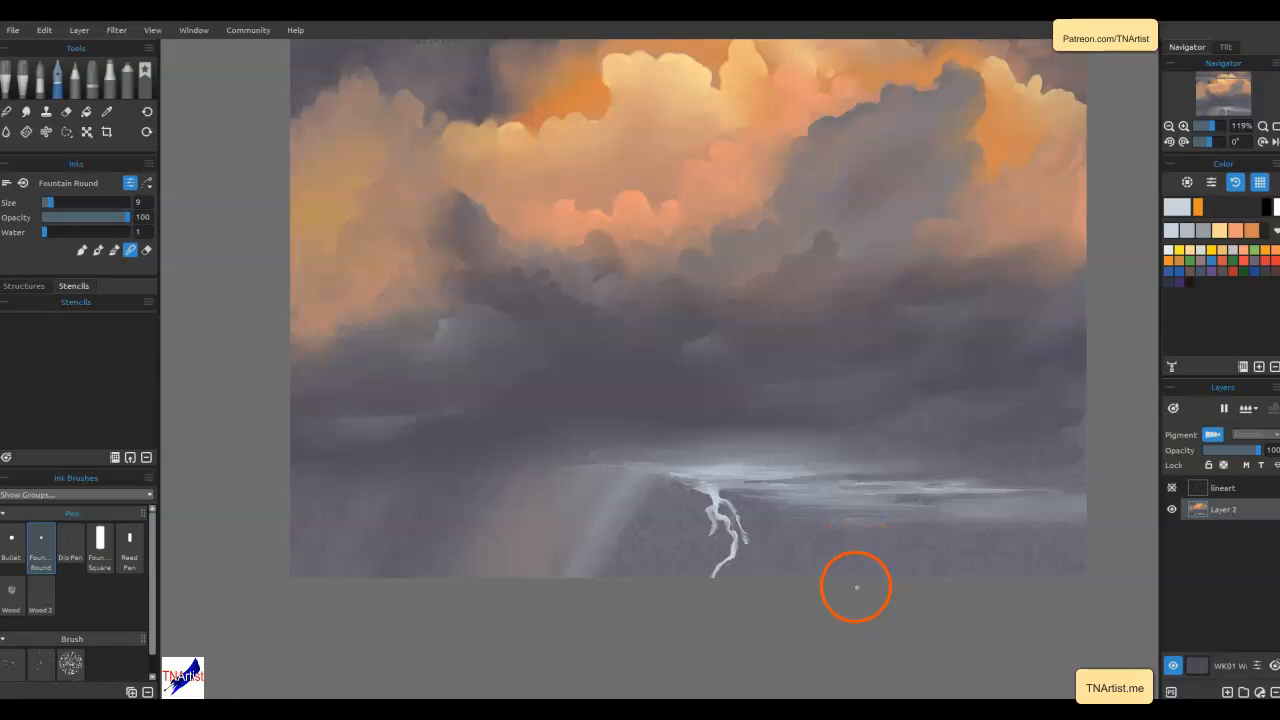
{"action": "mouse_move", "coordinate": [729, 563]}
{"action": "left_mouse_down"}
{"action": "mouse_move", "coordinate": [740, 557]}
{"action": "mouse_move", "coordinate": [703, 506]}
{"action": "mouse_move", "coordinate": [715, 495]}
{"action": "mouse_move", "coordinate": [740, 504]}
{"action": "mouse_move", "coordinate": [737, 529]}
{"action": "mouse_move", "coordinate": [758, 540]}
{"action": "left_mouse_up"}
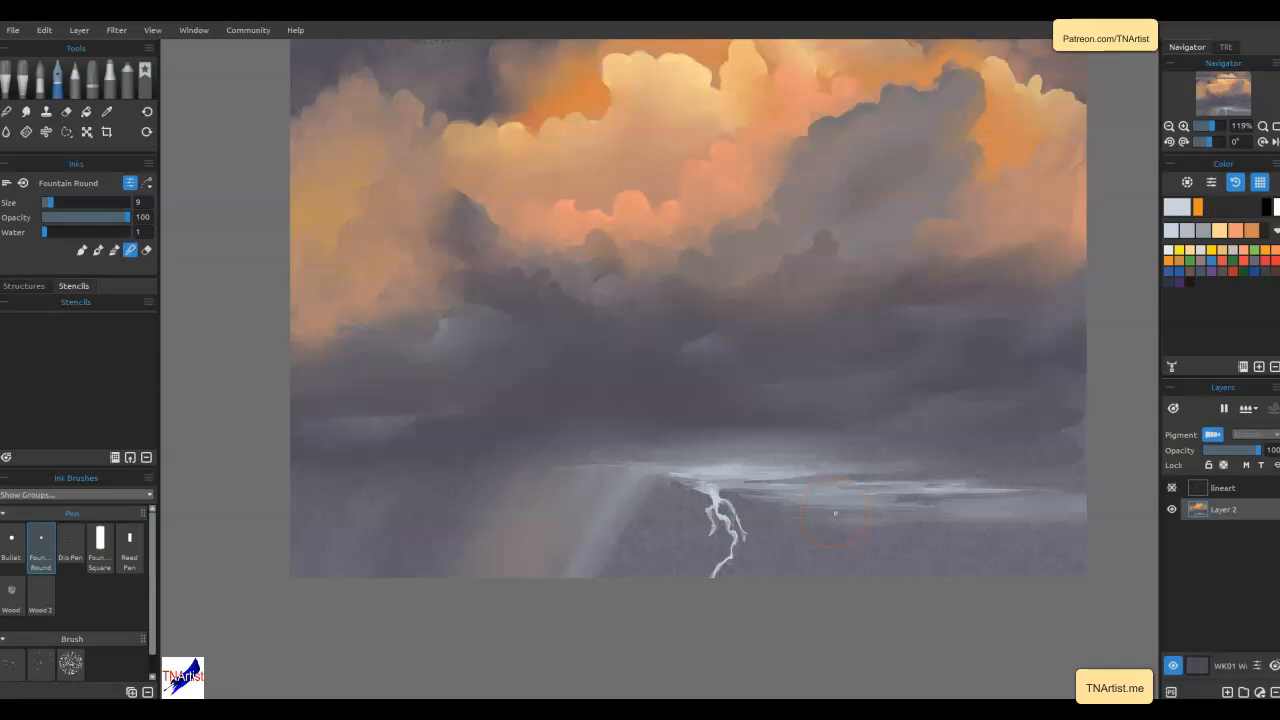
{"action": "key", "text": "b"}
{"action": "left_click_drag", "start_coordinate": [714, 491], "coordinate": [754, 471]}
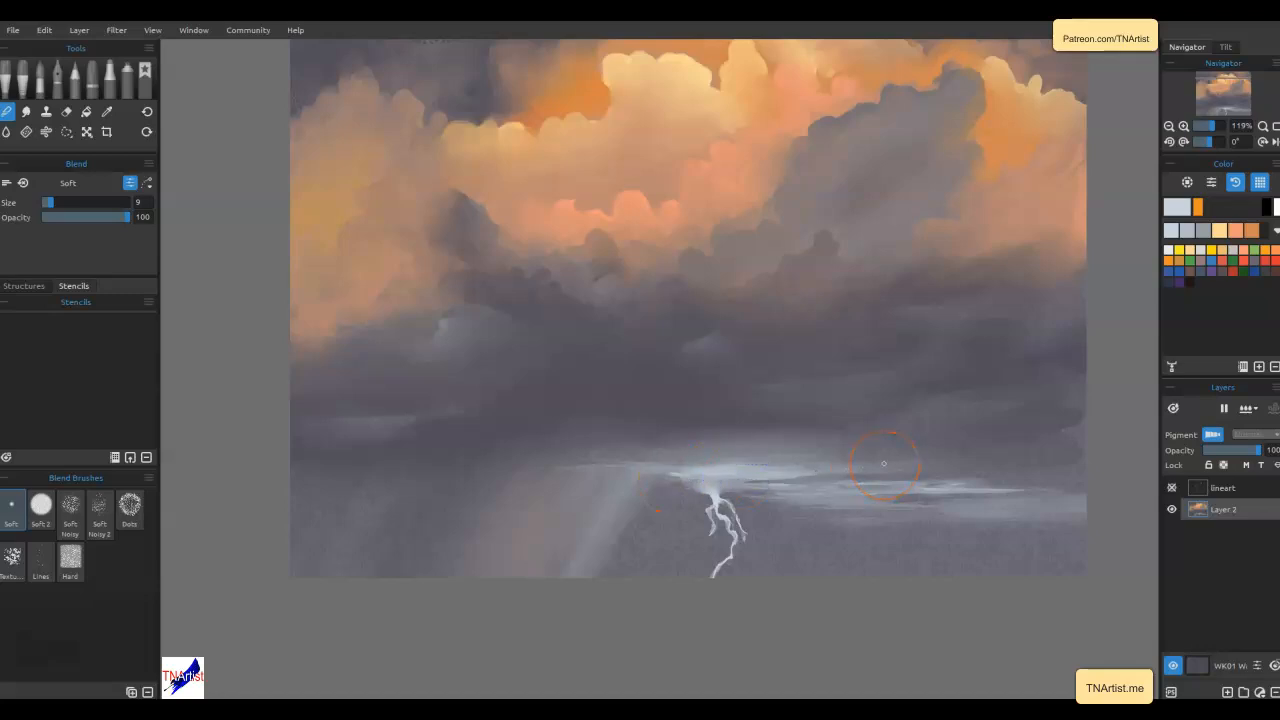
With the Fountain Round pen active, raise the paint colour's brightness to 255, giving the near-white blue #e6f3ff
{"action": "left_click", "coordinate": [58, 75]}
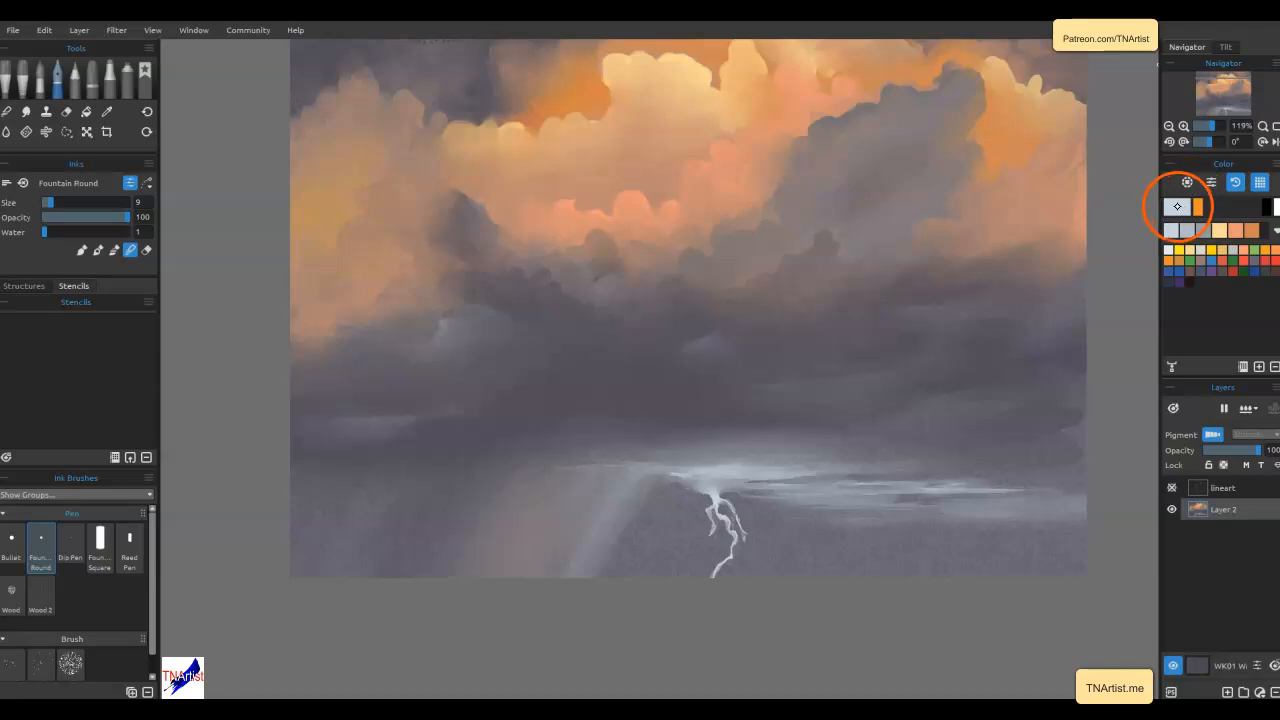
{"action": "left_click", "coordinate": [1177, 206]}
{"action": "left_click", "coordinate": [799, 243]}
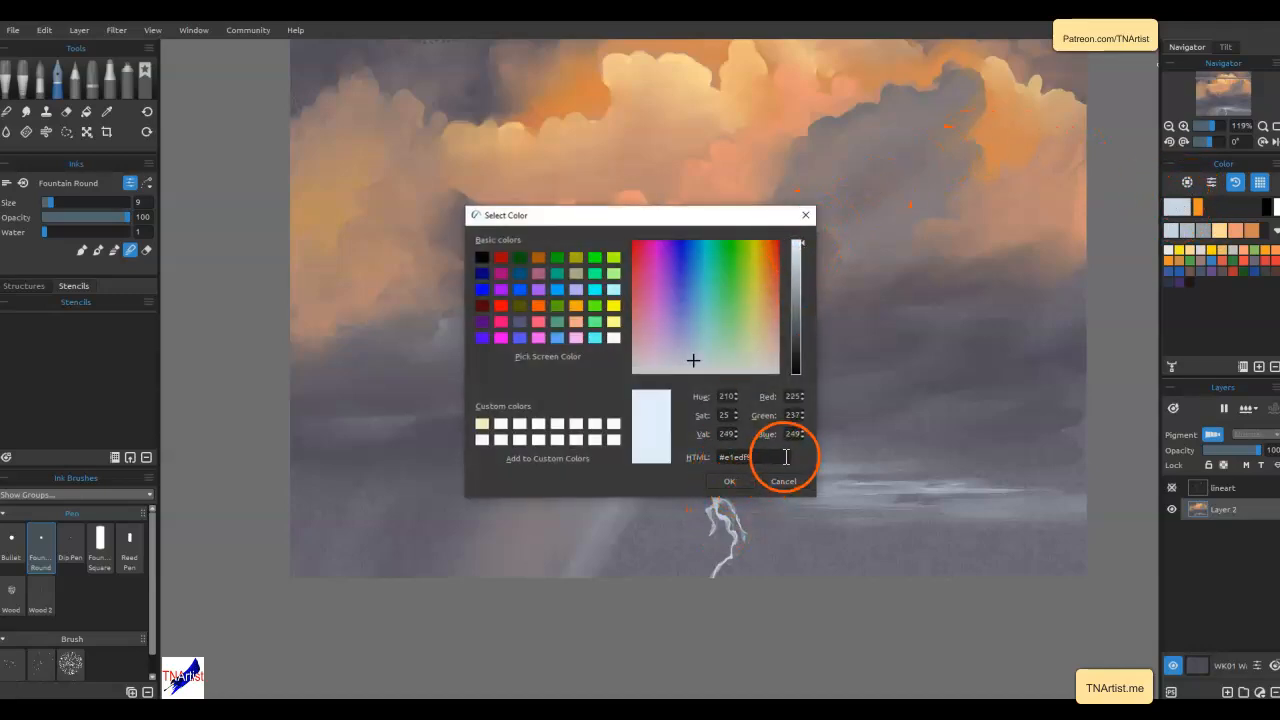
{"action": "left_click", "coordinate": [799, 241]}
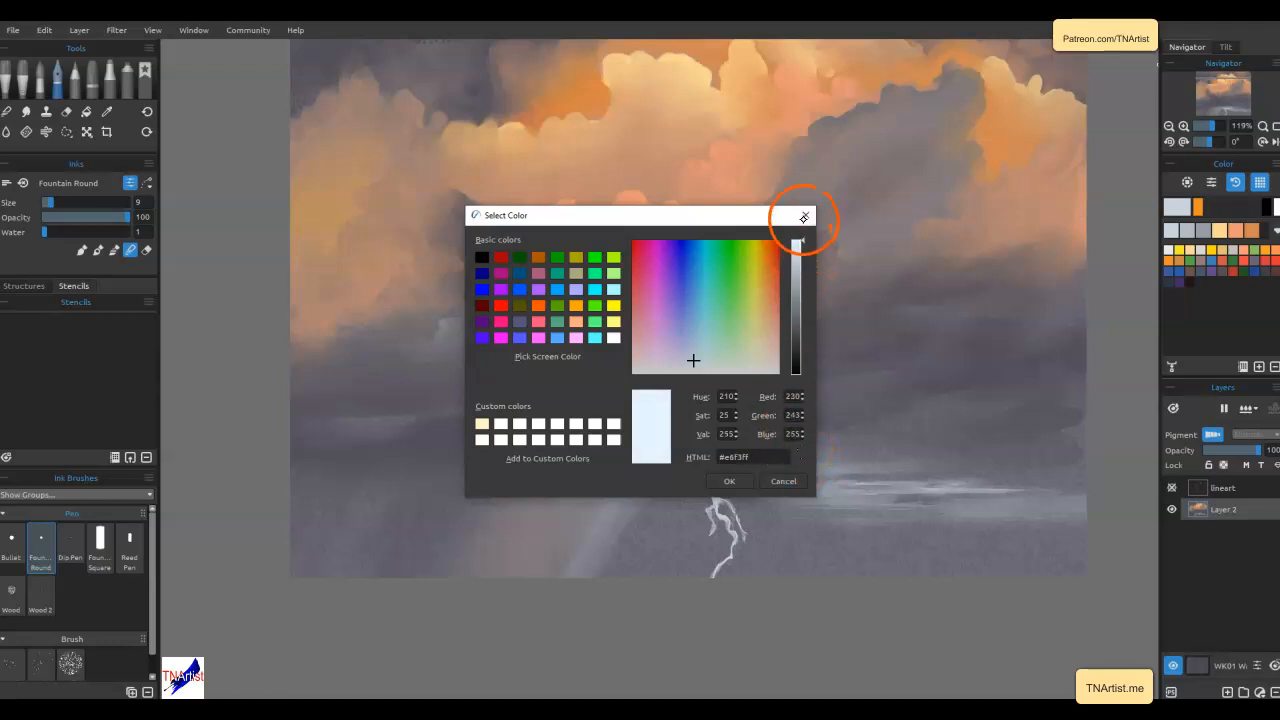
{"action": "left_click", "coordinate": [729, 480]}
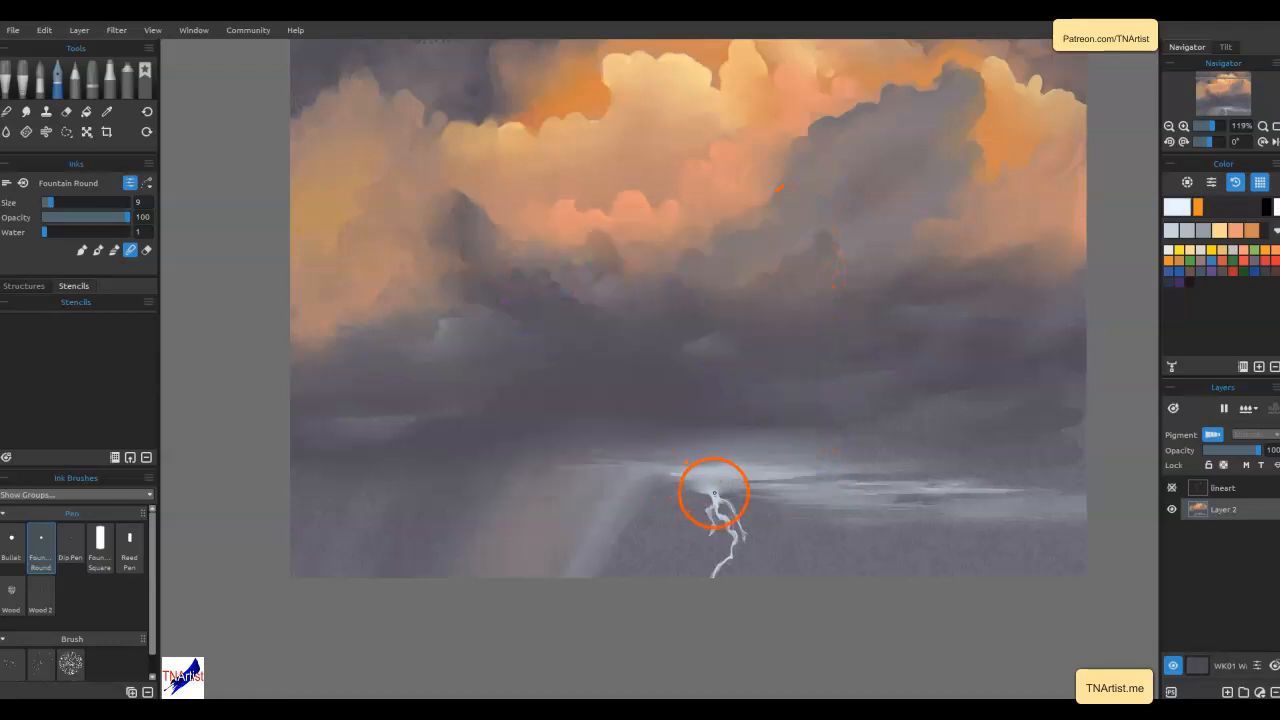
Repaint the lightning bolt, its side branches and its top in the near-white blue with the Fountain Round pen at size 9
{"action": "left_click_drag", "start_coordinate": [713, 491], "coordinate": [711, 491]}
{"action": "key", "text": "b"}
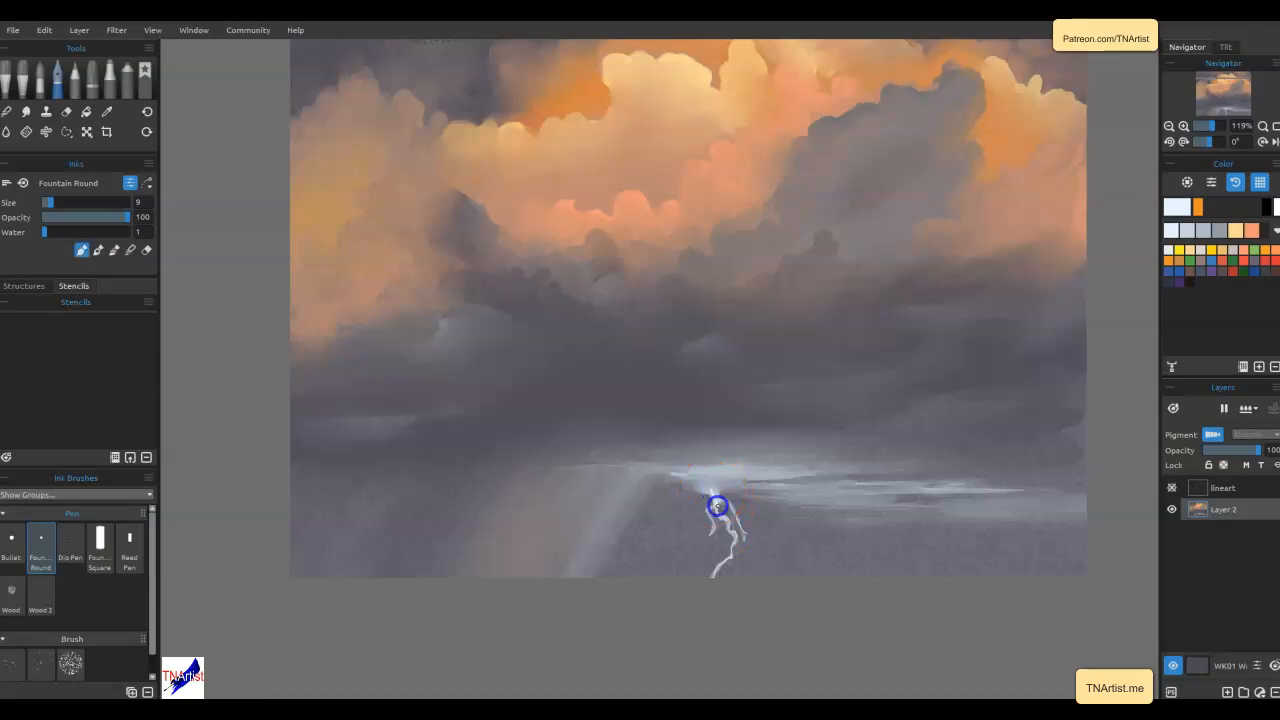
{"action": "left_click_drag", "start_coordinate": [736, 538], "coordinate": [709, 577]}
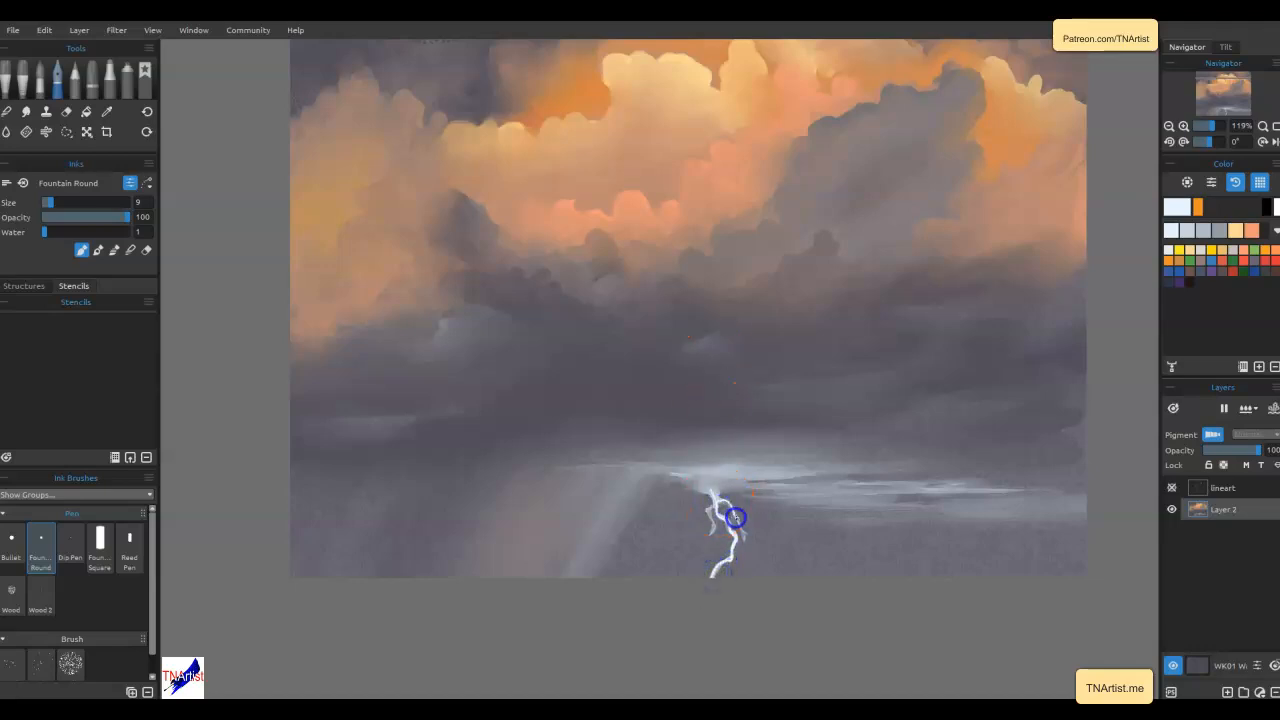
{"action": "mouse_move", "coordinate": [740, 524]}
{"action": "left_mouse_down"}
{"action": "mouse_move", "coordinate": [750, 541]}
{"action": "mouse_move", "coordinate": [712, 530]}
{"action": "mouse_move", "coordinate": [694, 555]}
{"action": "left_mouse_up"}
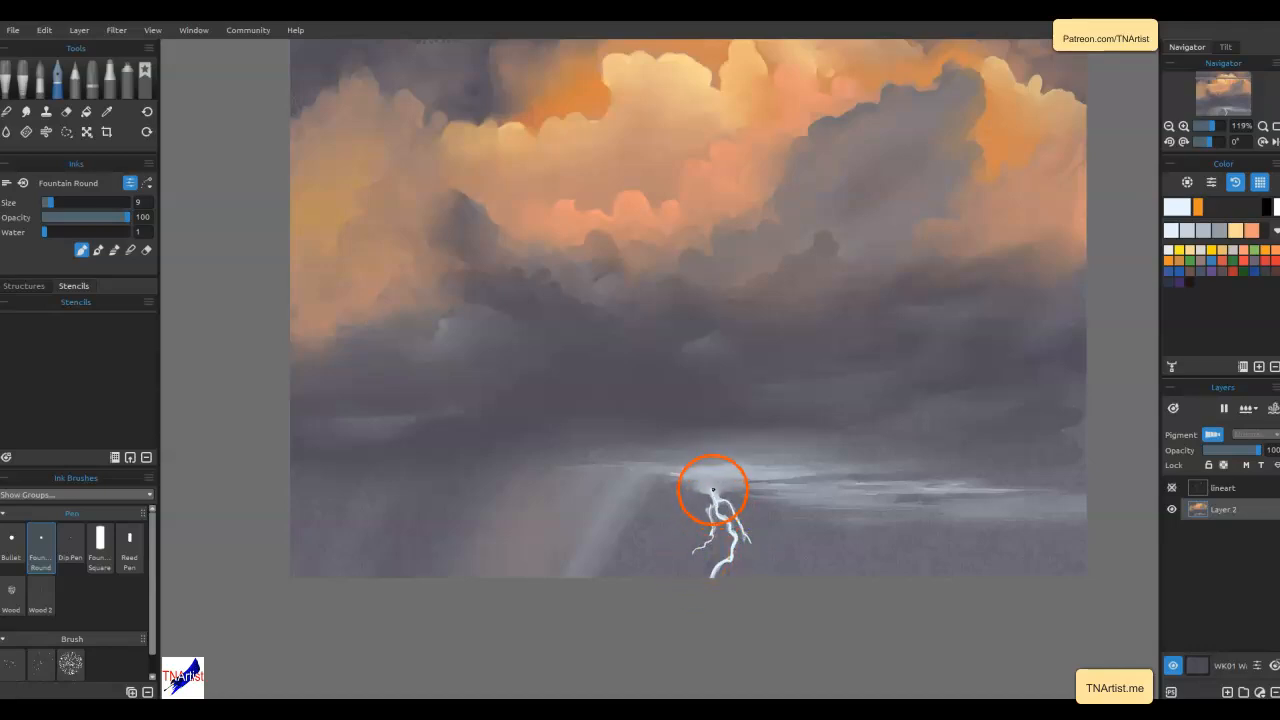
{"action": "mouse_move", "coordinate": [712, 492]}
{"action": "left_mouse_down"}
{"action": "mouse_move", "coordinate": [717, 480]}
{"action": "mouse_move", "coordinate": [694, 480]}
{"action": "mouse_move", "coordinate": [708, 488]}
{"action": "left_mouse_up"}
Blend the freshly painted top of the bolt into the bright strip with the Soft blender at size 9
{"action": "key", "text": "n"}
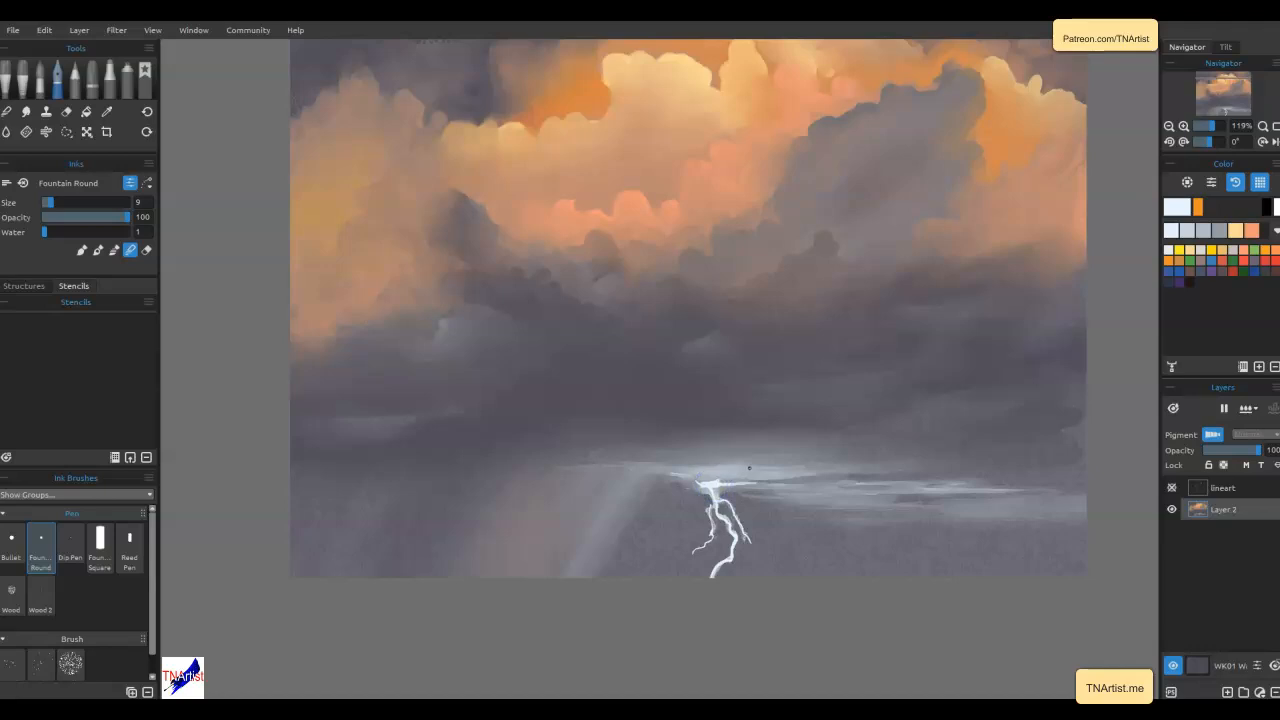
{"action": "key", "text": "n"}
{"action": "mouse_move", "coordinate": [763, 481]}
{"action": "left_mouse_down"}
{"action": "mouse_move", "coordinate": [774, 483]}
{"action": "mouse_move", "coordinate": [686, 477]}
{"action": "mouse_move", "coordinate": [735, 492]}
{"action": "mouse_move", "coordinate": [709, 474]}
{"action": "mouse_move", "coordinate": [730, 561]}
{"action": "mouse_move", "coordinate": [697, 546]}
{"action": "mouse_move", "coordinate": [720, 488]}
{"action": "mouse_move", "coordinate": [683, 474]}
{"action": "mouse_move", "coordinate": [716, 477]}
{"action": "left_mouse_up"}
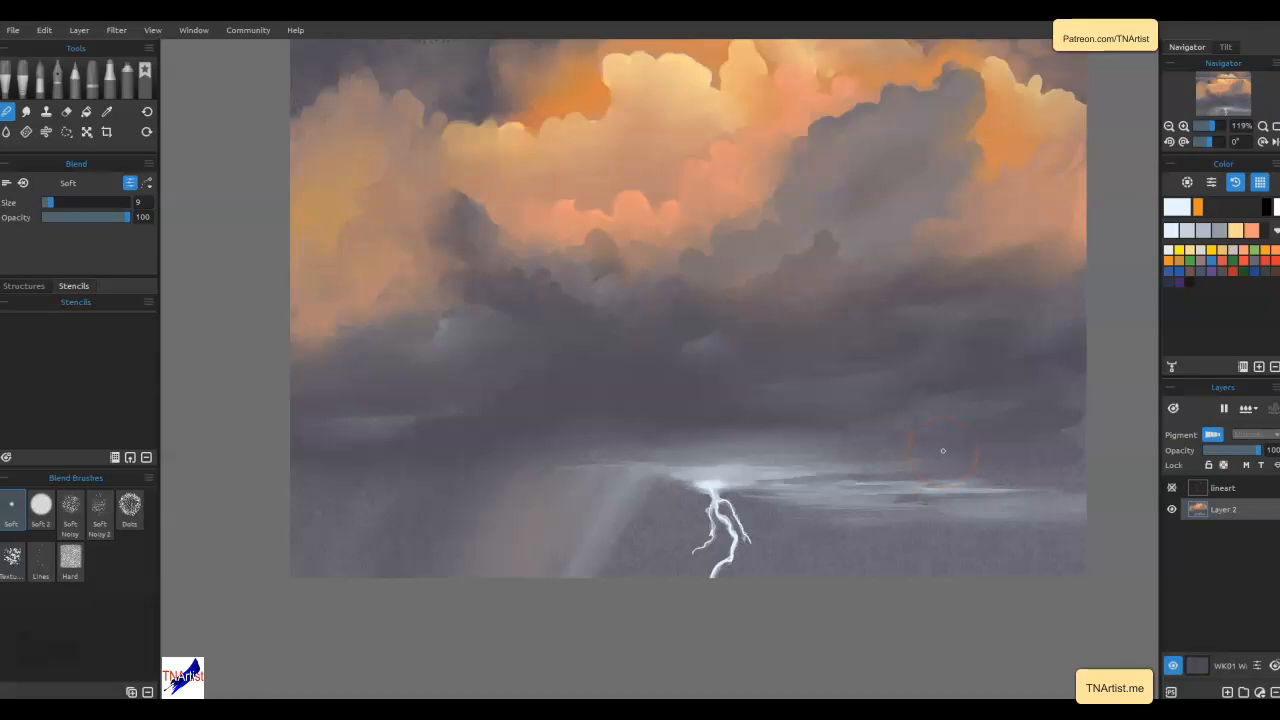
Draw a freehand lasso selection around the whole lightning bolt, from the bright strip to the canvas's lower edge
{"action": "key", "text": "g"}
{"action": "key", "text": "s"}
{"action": "left_click", "coordinate": [753, 562]}
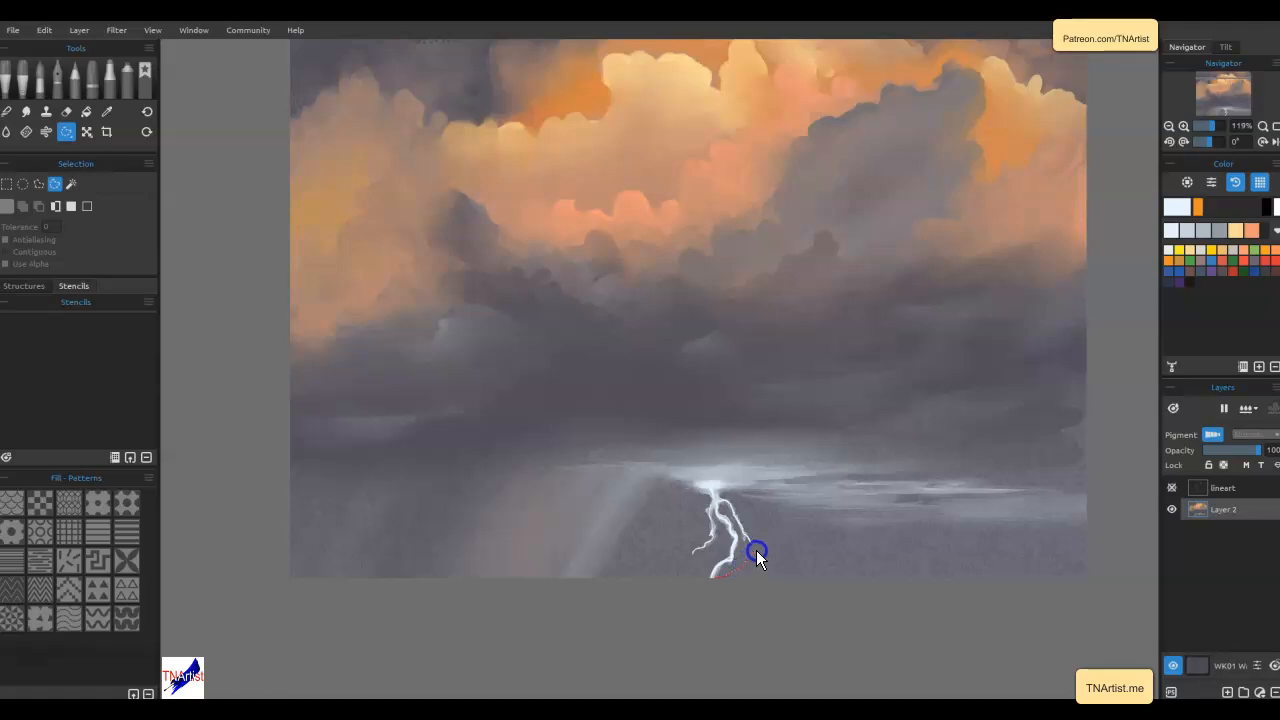
{"action": "left_click", "coordinate": [751, 480]}
{"action": "left_click", "coordinate": [691, 500]}
{"action": "left_click", "coordinate": [698, 578]}
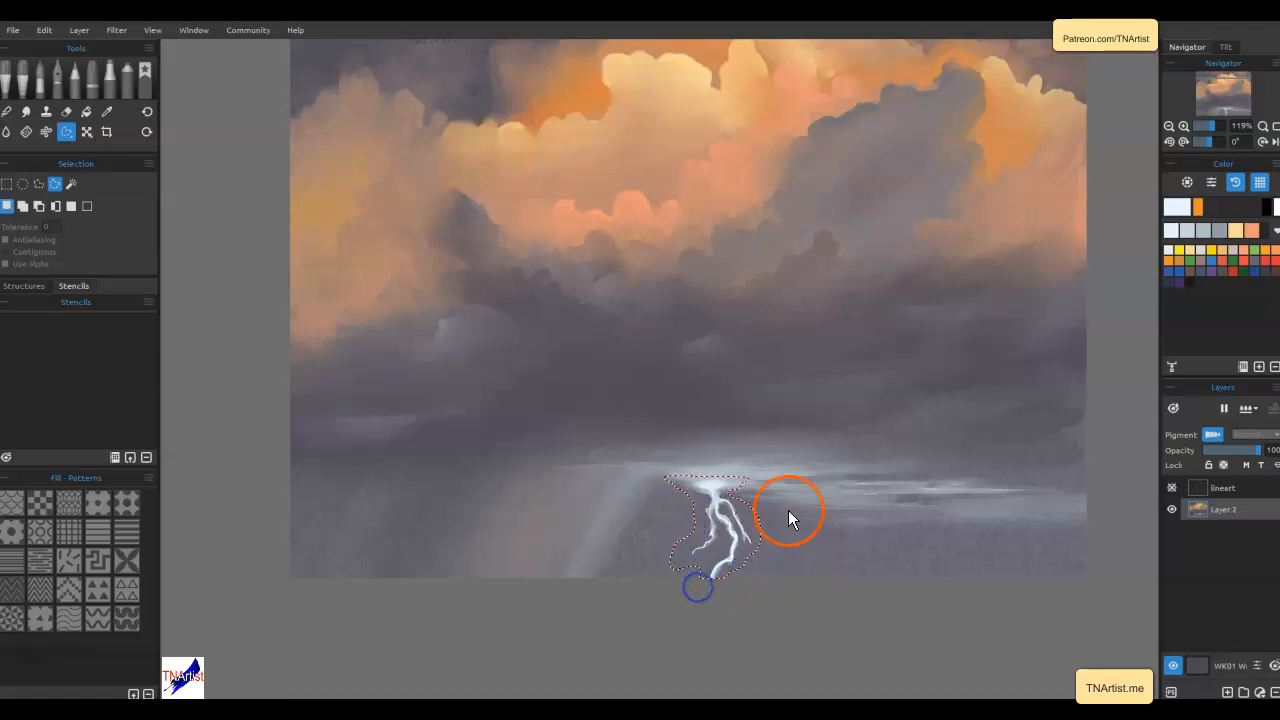
Stretch the selected bolt upward to a height of 1.510 in, narrow it to 1.030 in wide, apply the transform and deselect
{"action": "key", "text": "ctrl+t"}
{"action": "left_click", "coordinate": [709, 471]}
{"action": "left_click_drag", "start_coordinate": [710, 474], "coordinate": [711, 452]}
{"action": "mouse_move", "coordinate": [759, 519]}
{"action": "left_mouse_down"}
{"action": "mouse_move", "coordinate": [744, 519]}
{"action": "mouse_move", "coordinate": [762, 519]}
{"action": "left_mouse_up"}
{"action": "left_click_drag", "start_coordinate": [706, 451], "coordinate": [705, 454]}
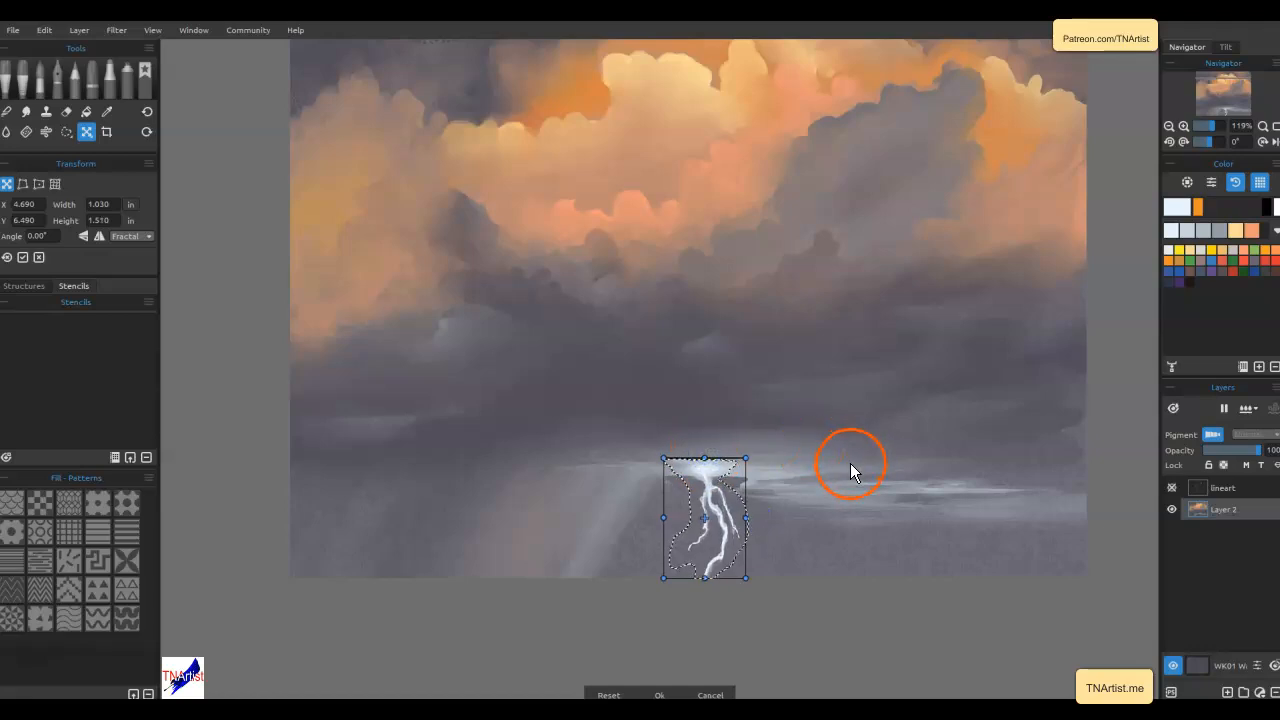
{"action": "left_click", "coordinate": [850, 463]}
{"action": "key", "text": "ctrl+d"}
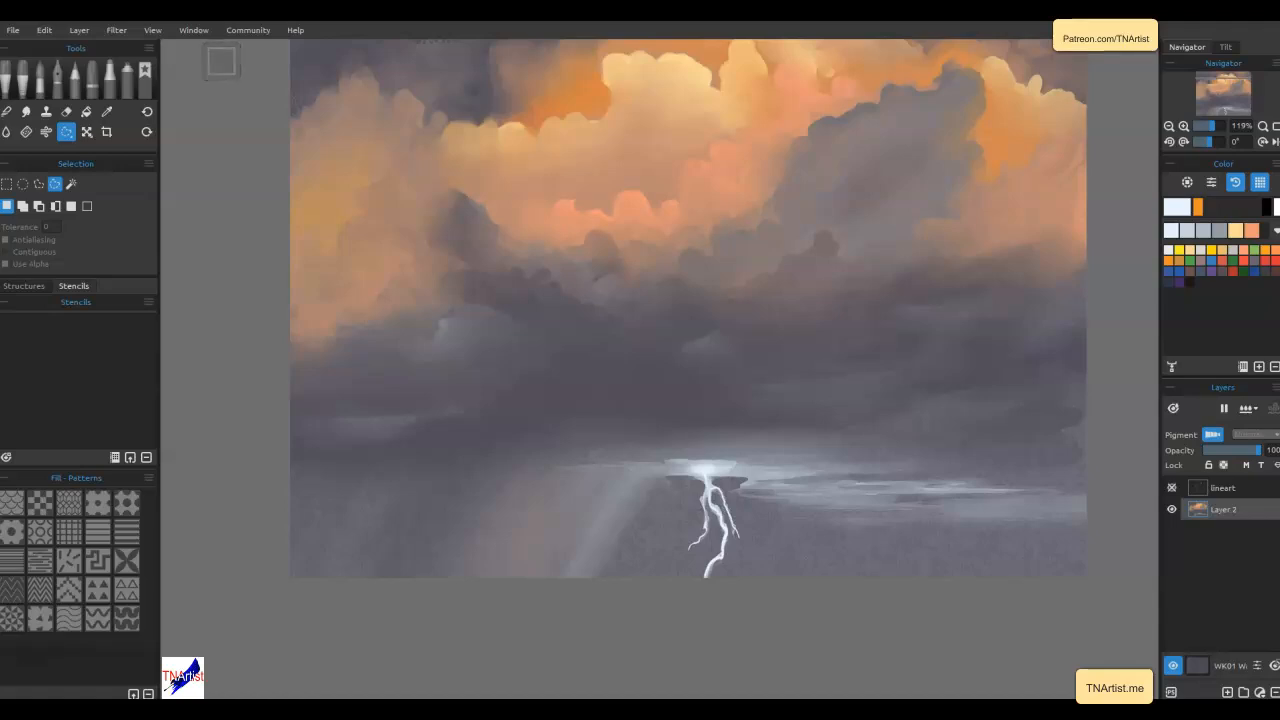
Blend away the dark seam beneath the transformed bolt's top with the Soft blender at size 9
{"action": "key", "text": "b"}
{"action": "left_click", "coordinate": [720, 471]}
{"action": "mouse_move", "coordinate": [720, 469]}
{"action": "left_mouse_down"}
{"action": "mouse_move", "coordinate": [757, 466]}
{"action": "mouse_move", "coordinate": [643, 466]}
{"action": "mouse_move", "coordinate": [763, 480]}
{"action": "mouse_move", "coordinate": [737, 473]}
{"action": "left_mouse_up"}
{"action": "left_click_drag", "start_coordinate": [848, 451], "coordinate": [850, 451]}
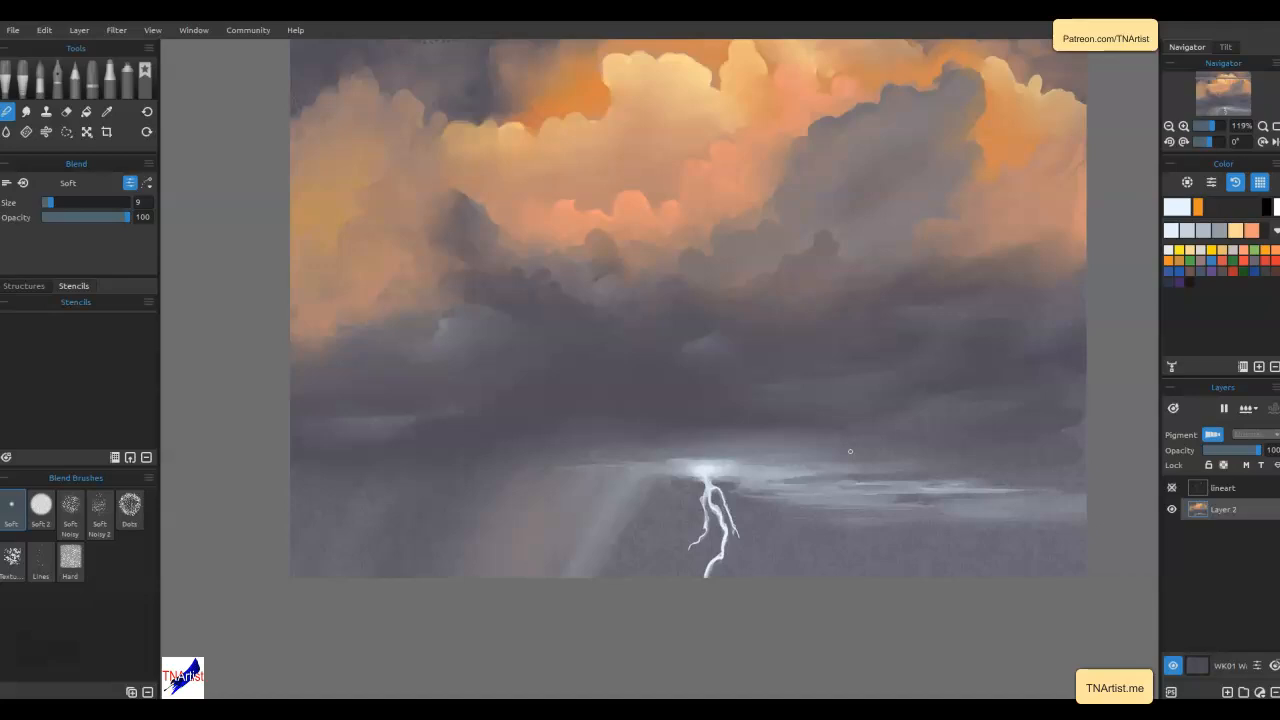
{"action": "mouse_move", "coordinate": [690, 481]}
{"action": "left_mouse_down"}
{"action": "mouse_move", "coordinate": [672, 472]}
{"action": "mouse_move", "coordinate": [702, 474]}
{"action": "left_mouse_up"}
Paint near-white strokes on the upper end of the diagonal light ray and a thin line along the bright strip with the Fountain Round pen
{"action": "key", "text": "b"}
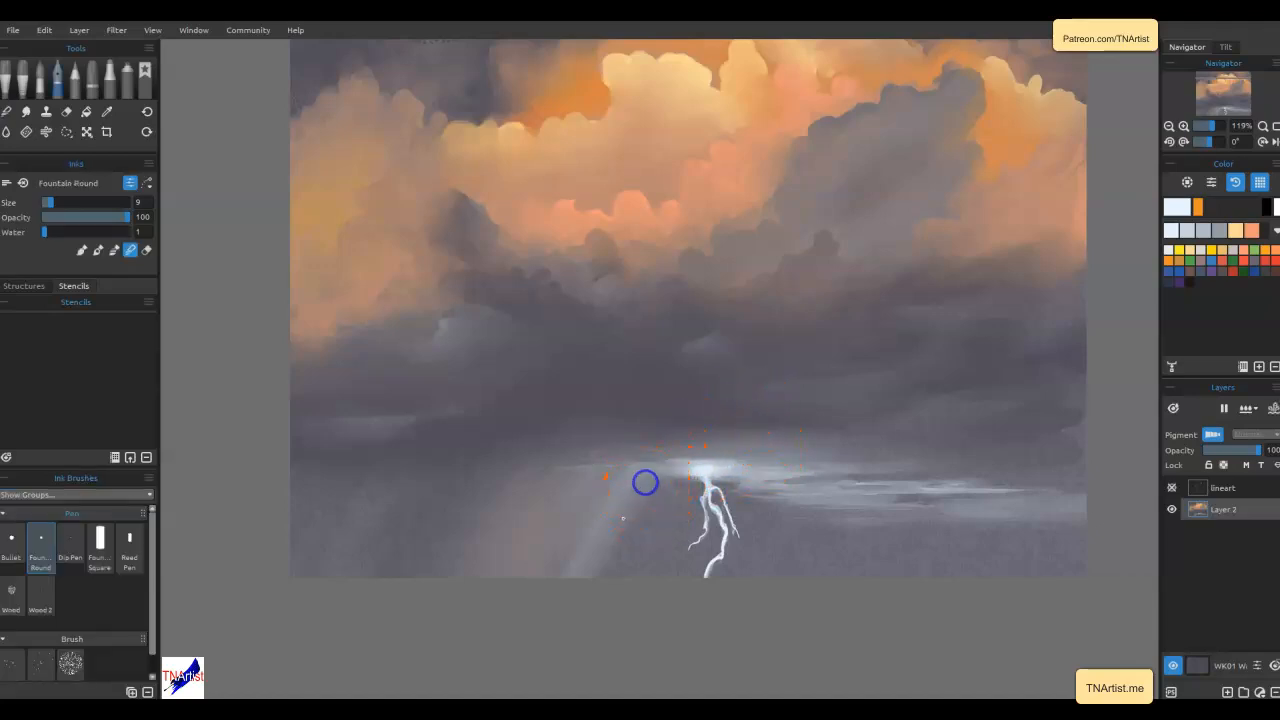
{"action": "key", "text": "b"}
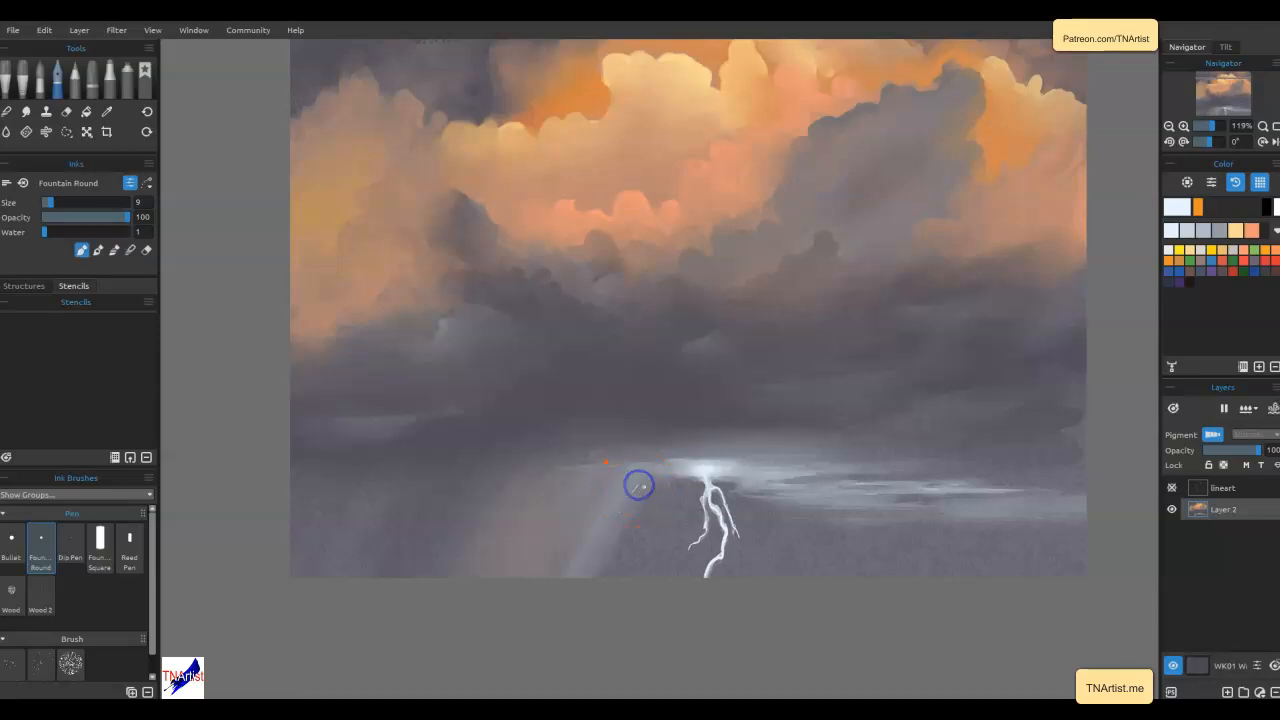
{"action": "mouse_move", "coordinate": [613, 531]}
{"action": "left_mouse_down"}
{"action": "mouse_move", "coordinate": [647, 485]}
{"action": "mouse_move", "coordinate": [682, 468]}
{"action": "mouse_move", "coordinate": [790, 468]}
{"action": "left_mouse_up"}
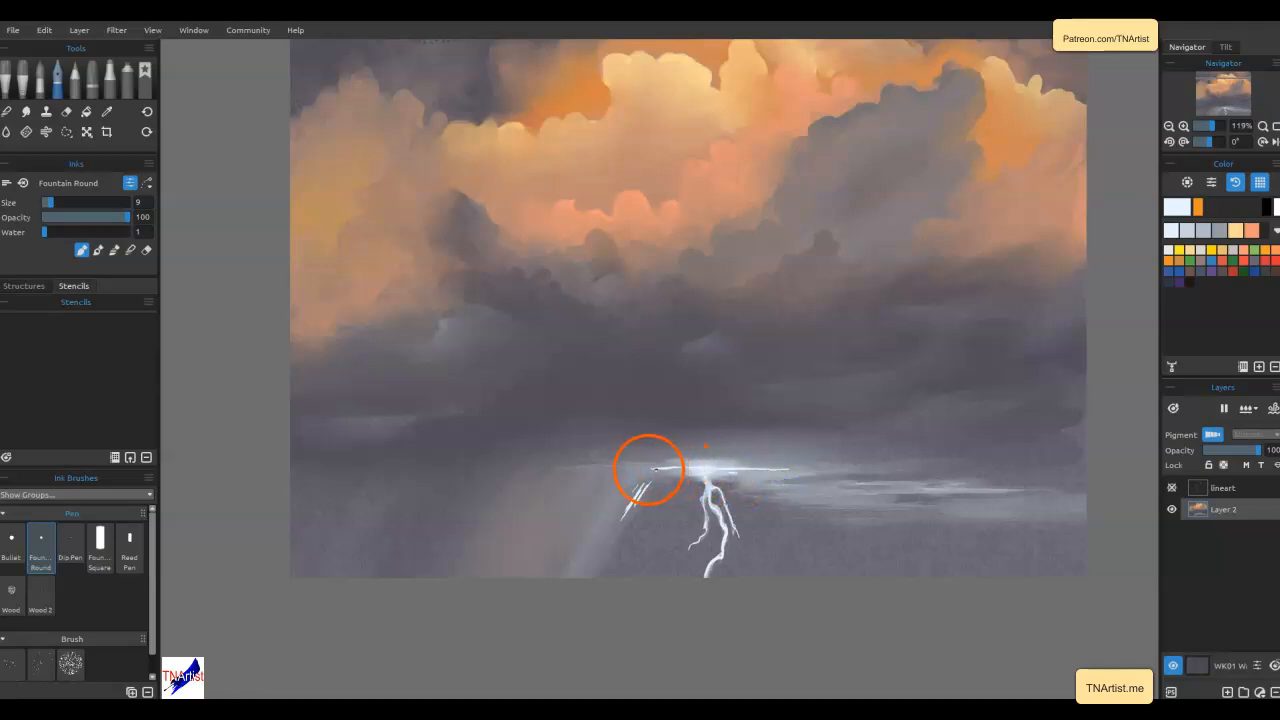
Soften the new strokes on the light ray and the bright strip into a glow with the Soft blender at size 9
{"action": "key", "text": "n"}
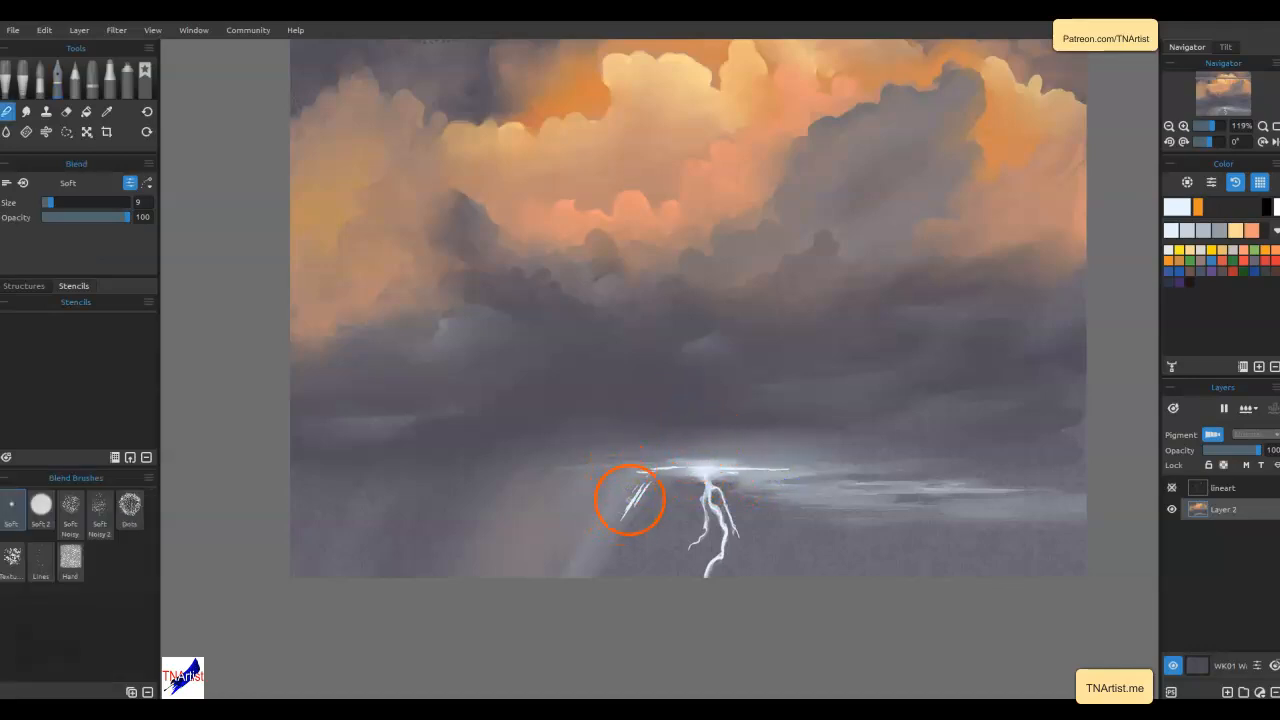
{"action": "left_click_drag", "start_coordinate": [645, 485], "coordinate": [647, 483]}
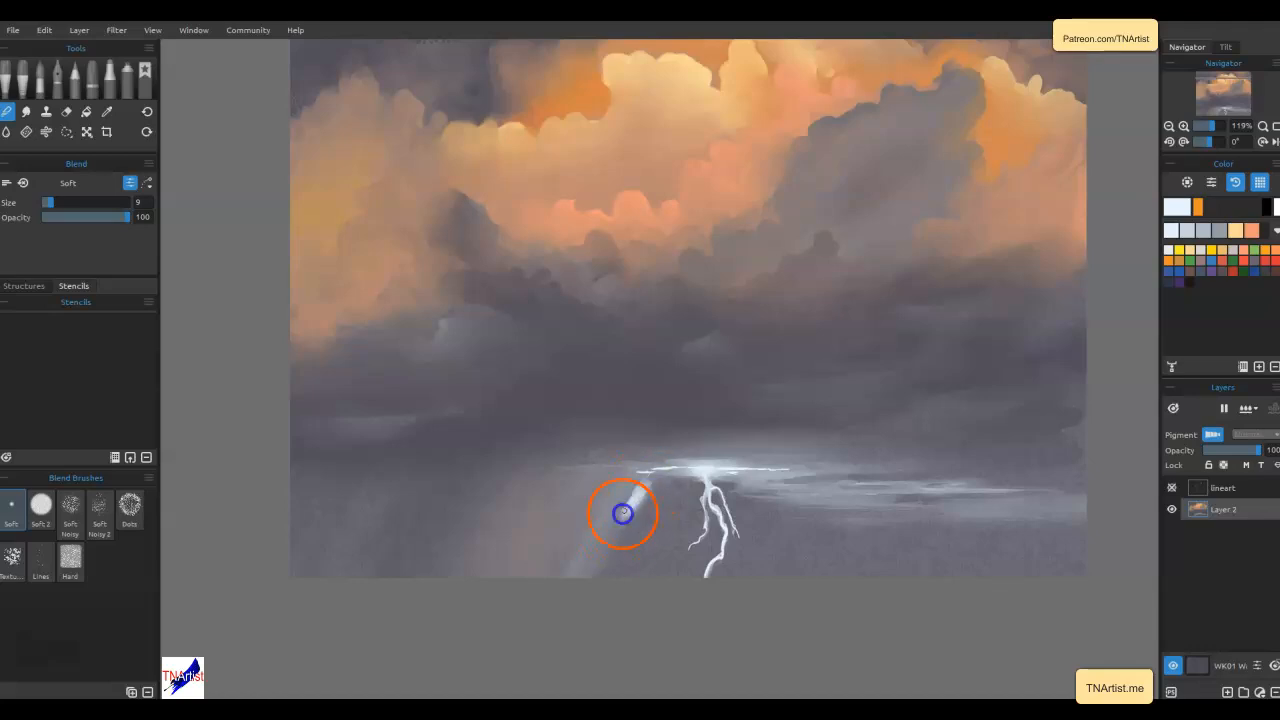
{"action": "mouse_move", "coordinate": [673, 470]}
{"action": "left_mouse_down"}
{"action": "mouse_move", "coordinate": [787, 471]}
{"action": "mouse_move", "coordinate": [648, 501]}
{"action": "mouse_move", "coordinate": [645, 489]}
{"action": "mouse_move", "coordinate": [629, 538]}
{"action": "left_mouse_up"}
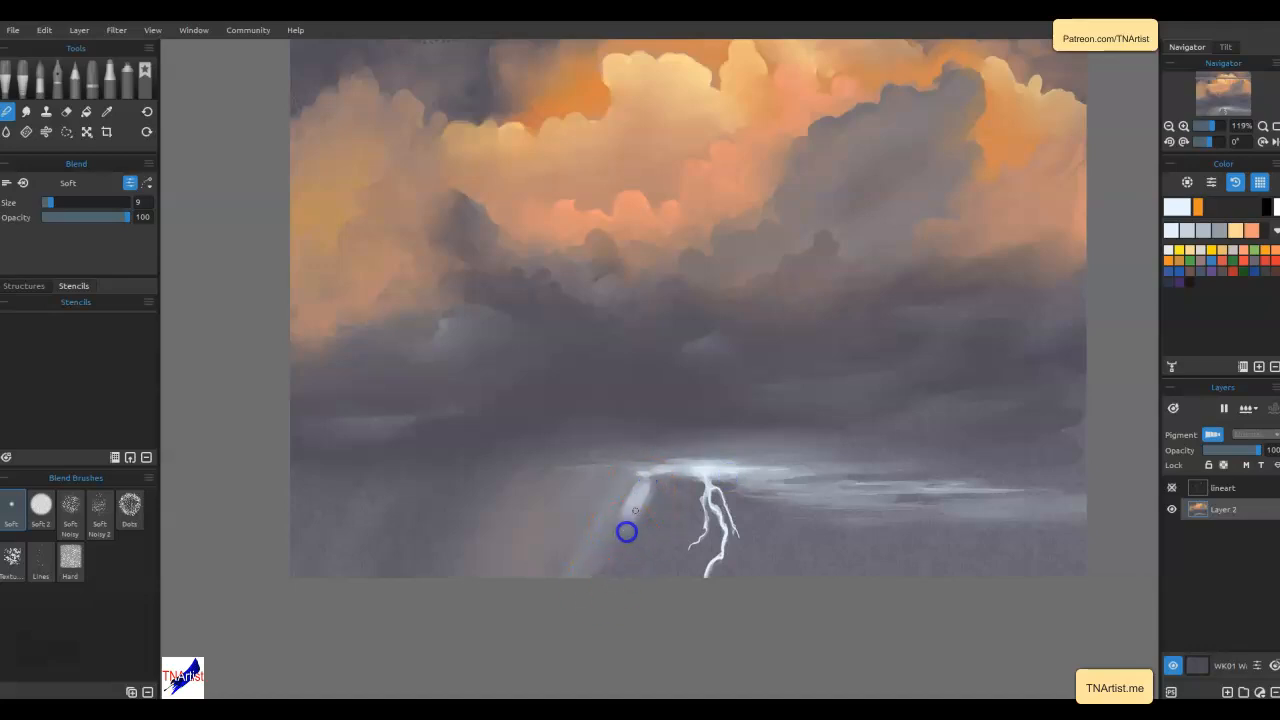
{"action": "mouse_move", "coordinate": [639, 476]}
{"action": "left_mouse_down"}
{"action": "mouse_move", "coordinate": [614, 533]}
{"action": "mouse_move", "coordinate": [627, 518]}
{"action": "mouse_move", "coordinate": [605, 541]}
{"action": "mouse_move", "coordinate": [642, 480]}
{"action": "mouse_move", "coordinate": [594, 548]}
{"action": "mouse_move", "coordinate": [630, 487]}
{"action": "mouse_move", "coordinate": [605, 566]}
{"action": "mouse_move", "coordinate": [616, 558]}
{"action": "mouse_move", "coordinate": [669, 476]}
{"action": "mouse_move", "coordinate": [636, 553]}
{"action": "left_mouse_up"}
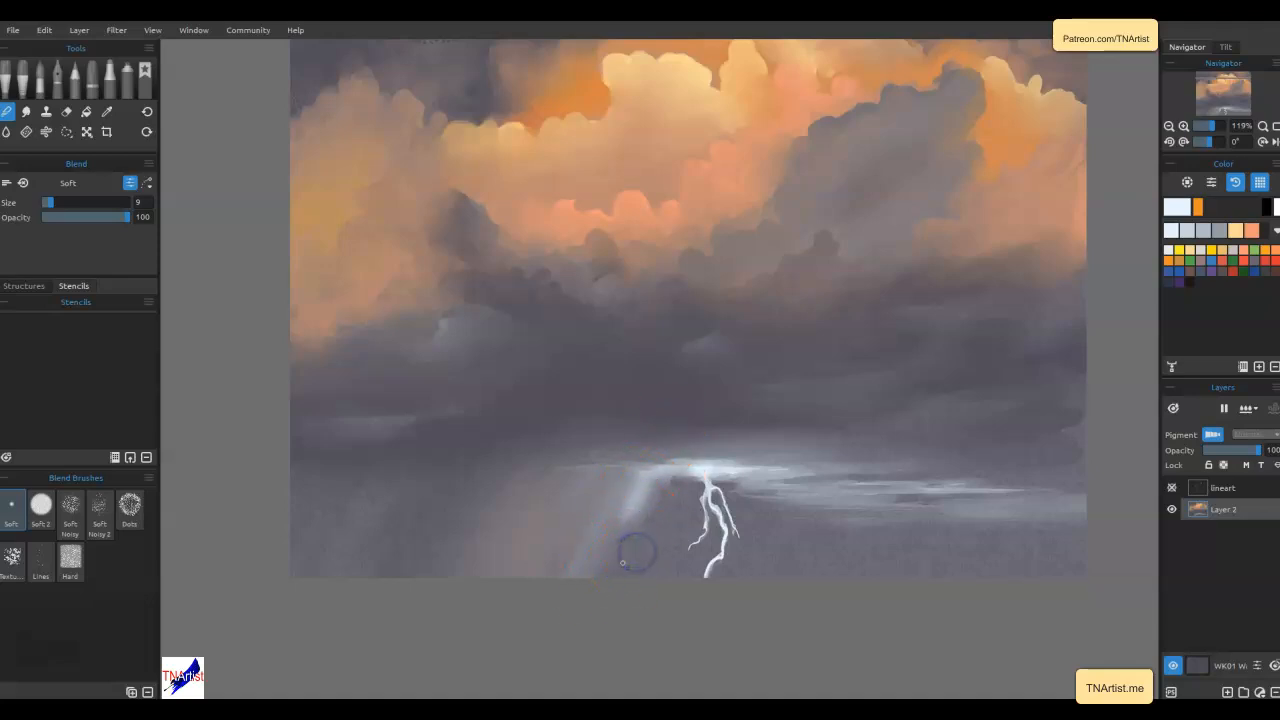
Pull the light ray's glow down to the canvas's lower edge with the Fountain Round pen in blend mode, and smooth it with the Soft blender
{"action": "key", "text": "b"}
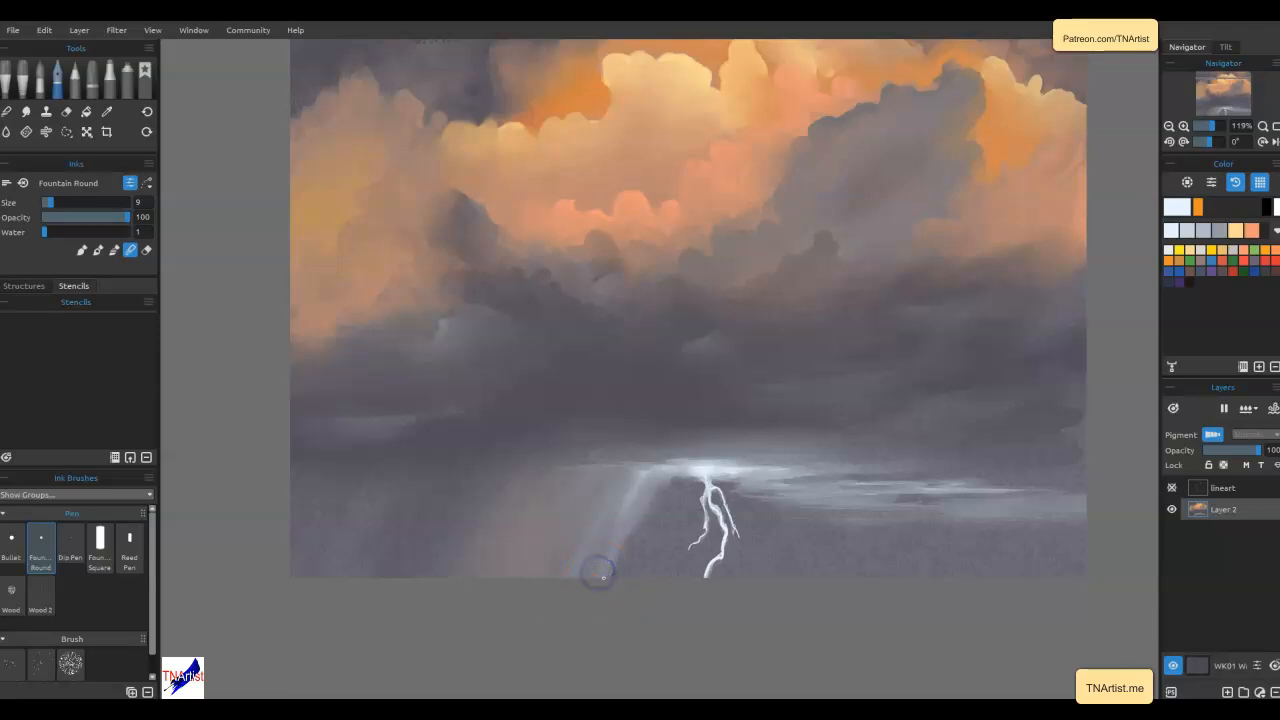
{"action": "left_click_drag", "start_coordinate": [656, 492], "coordinate": [593, 610]}
{"action": "mouse_move", "coordinate": [626, 544]}
{"action": "left_mouse_down"}
{"action": "mouse_move", "coordinate": [588, 608]}
{"action": "mouse_move", "coordinate": [631, 504]}
{"action": "mouse_move", "coordinate": [571, 614]}
{"action": "left_mouse_up"}
{"action": "mouse_move", "coordinate": [629, 496]}
{"action": "left_mouse_down"}
{"action": "mouse_move", "coordinate": [593, 552]}
{"action": "mouse_move", "coordinate": [659, 484]}
{"action": "mouse_move", "coordinate": [593, 597]}
{"action": "mouse_move", "coordinate": [650, 477]}
{"action": "mouse_move", "coordinate": [595, 565]}
{"action": "mouse_move", "coordinate": [621, 506]}
{"action": "mouse_move", "coordinate": [575, 629]}
{"action": "mouse_move", "coordinate": [629, 563]}
{"action": "left_mouse_up"}
{"action": "key", "text": "n"}
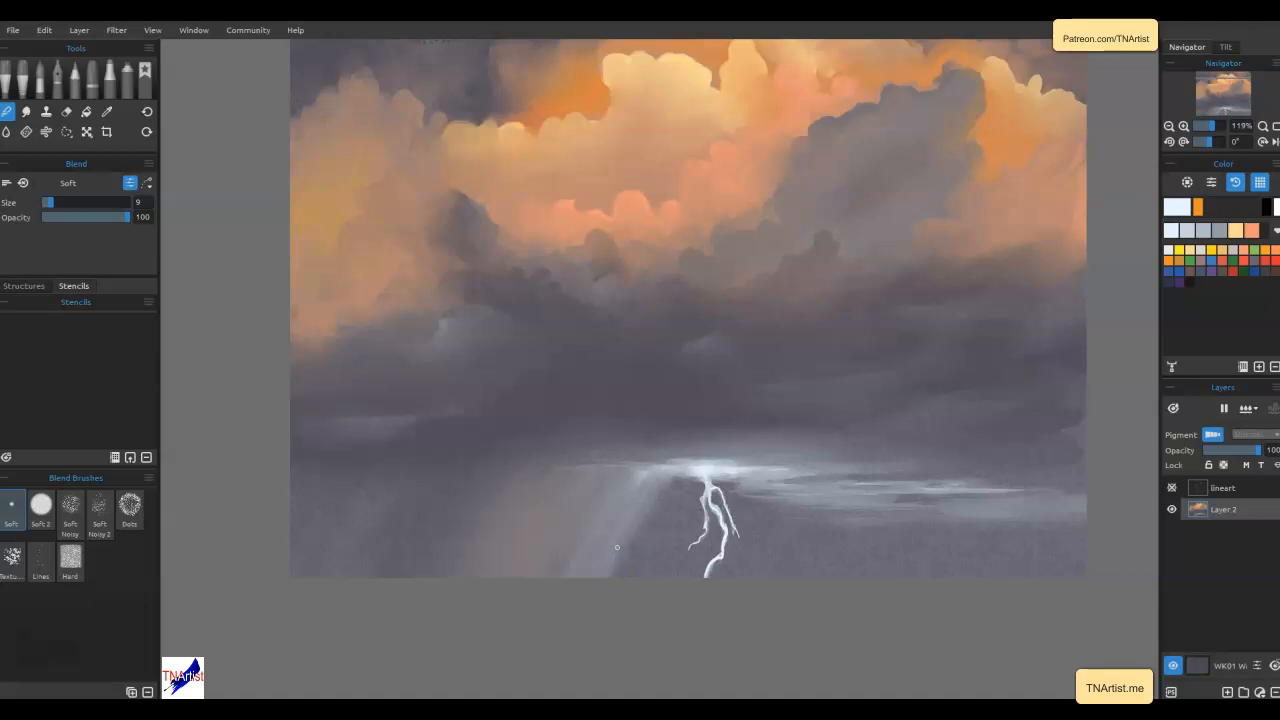
Add a new layer and move it beneath the painted cloud layer
{"action": "key", "text": "ctrl+0"}
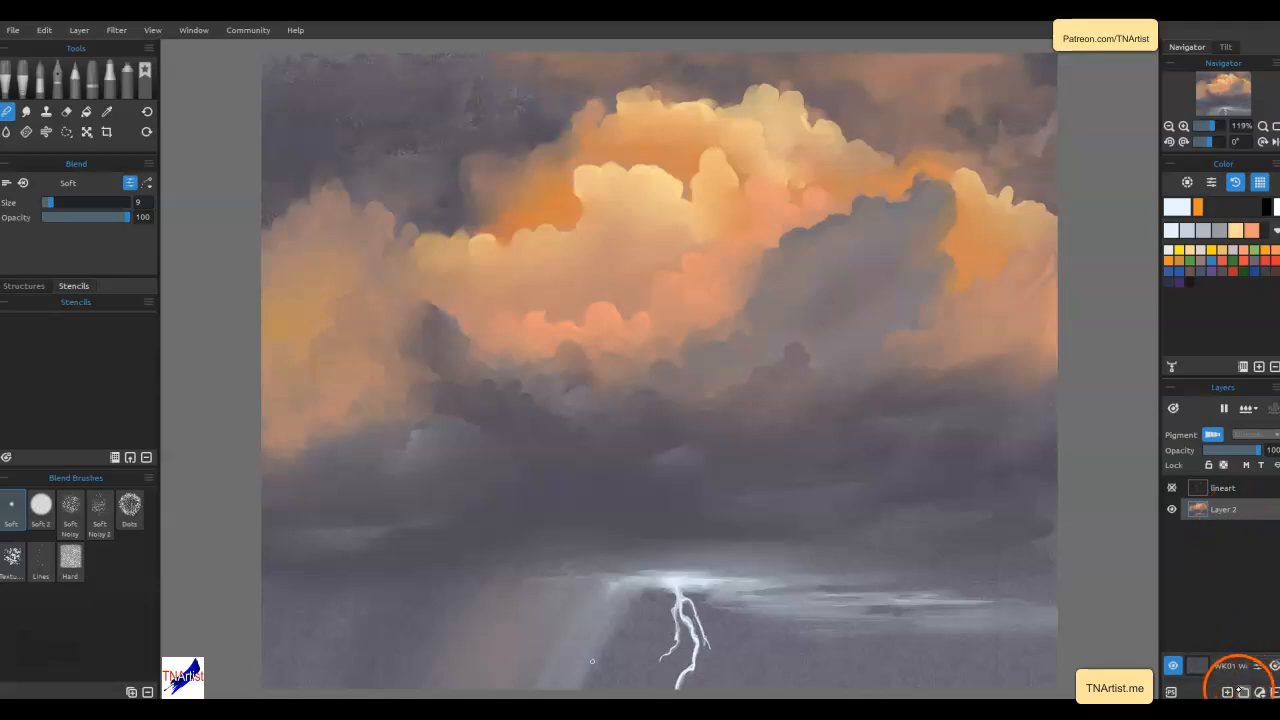
{"action": "left_click", "coordinate": [1240, 691]}
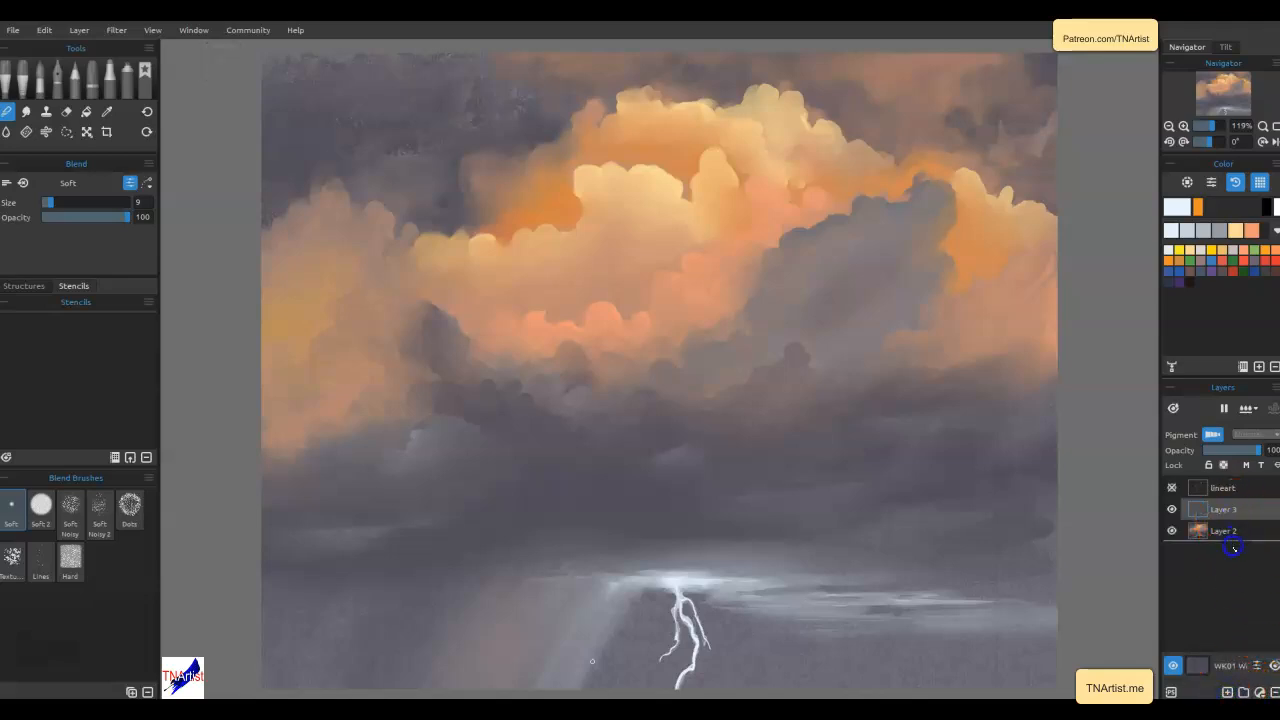
{"action": "left_click_drag", "start_coordinate": [1234, 548], "coordinate": [1235, 540]}
Spray a pale grey glow across the sky beneath the bright horizon strip with the Spray airbrush at size 60 on the lower layer
{"action": "left_click", "coordinate": [126, 76]}
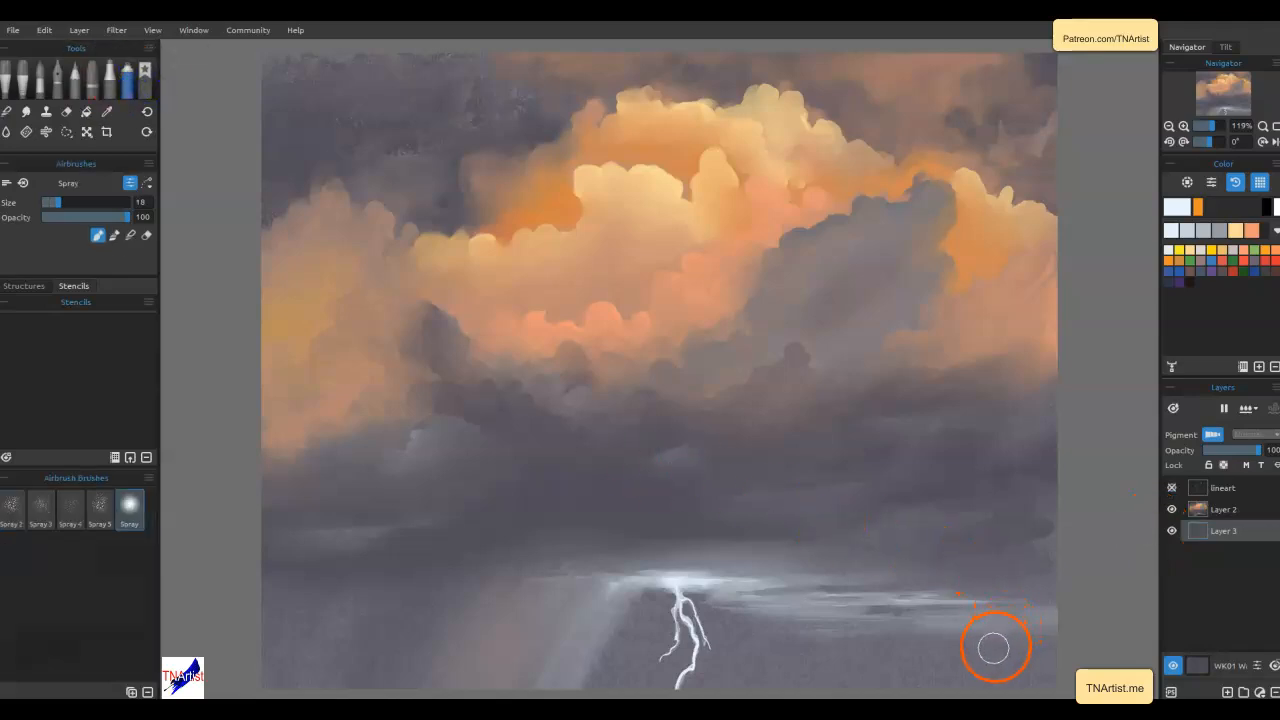
{"action": "key", "text": "]"}
{"action": "key", "text": "]"}
{"action": "key", "text": "]"}
{"action": "key", "text": "]"}
{"action": "key", "text": "]"}
{"action": "key", "text": "]"}
{"action": "key", "text": "]"}
{"action": "key", "text": "]"}
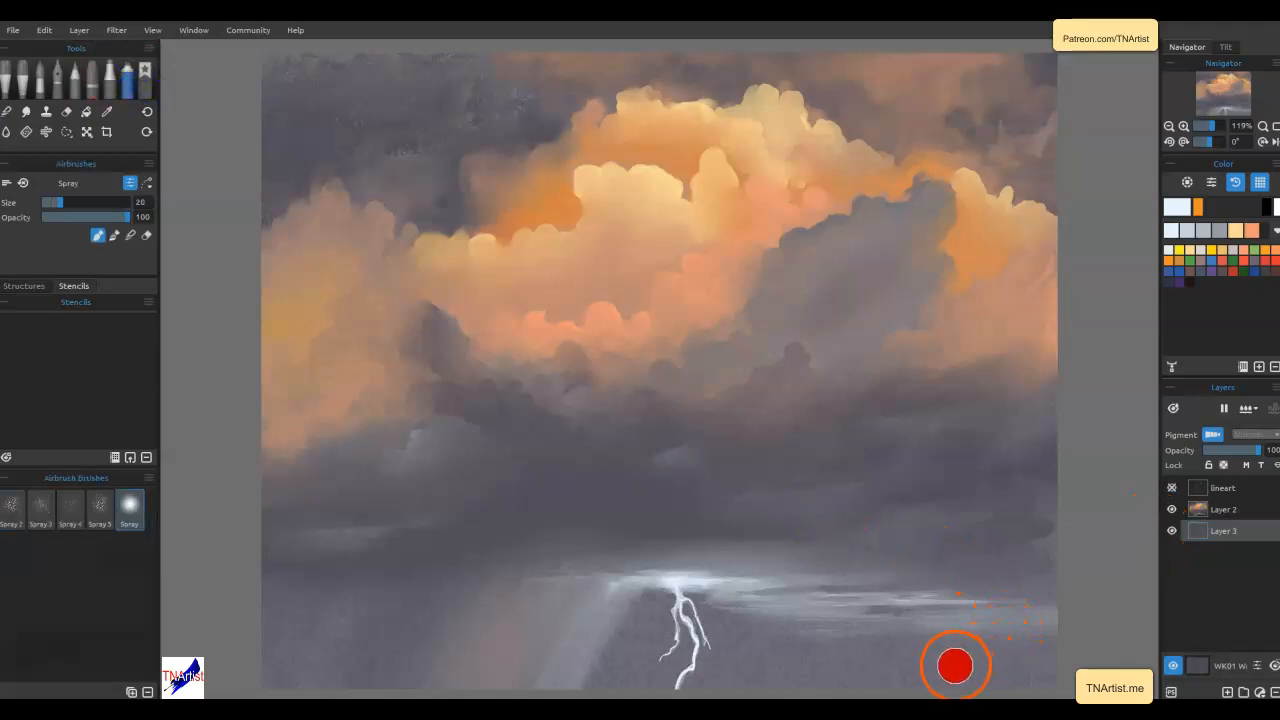
{"action": "left_click_drag", "start_coordinate": [974, 634], "coordinate": [983, 429]}
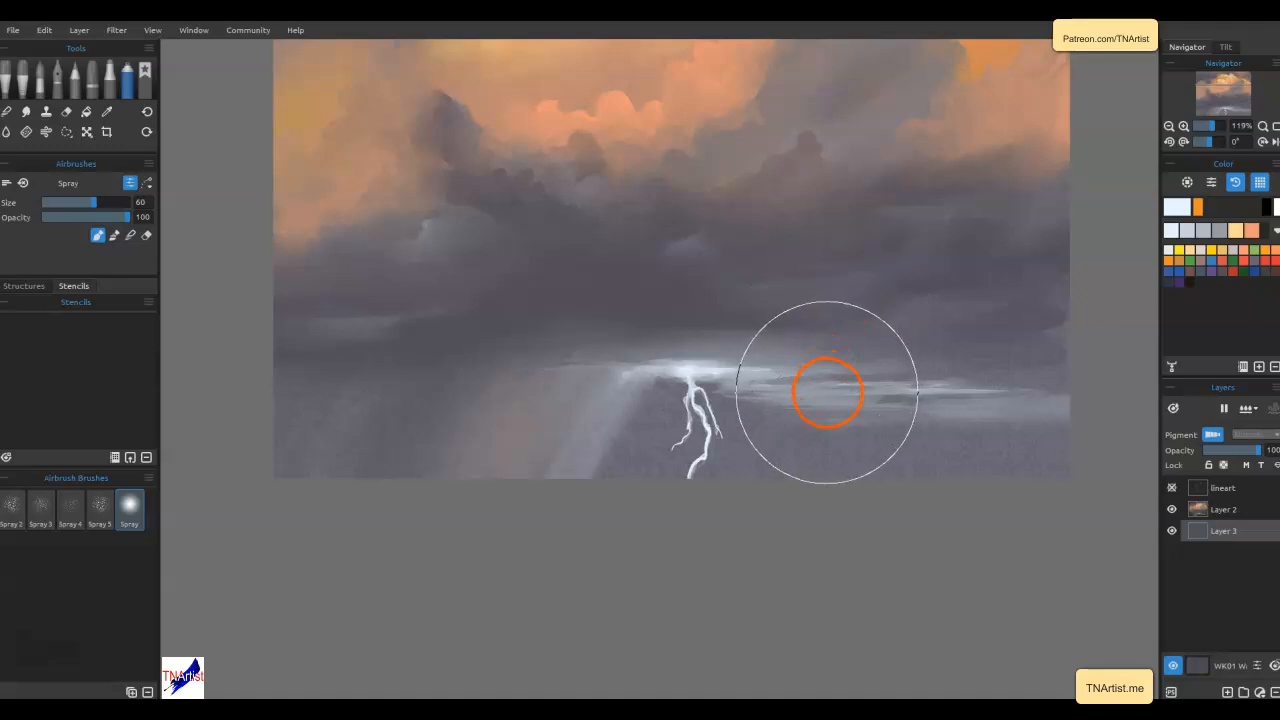
{"action": "left_click", "coordinate": [826, 396], "text": "alt"}
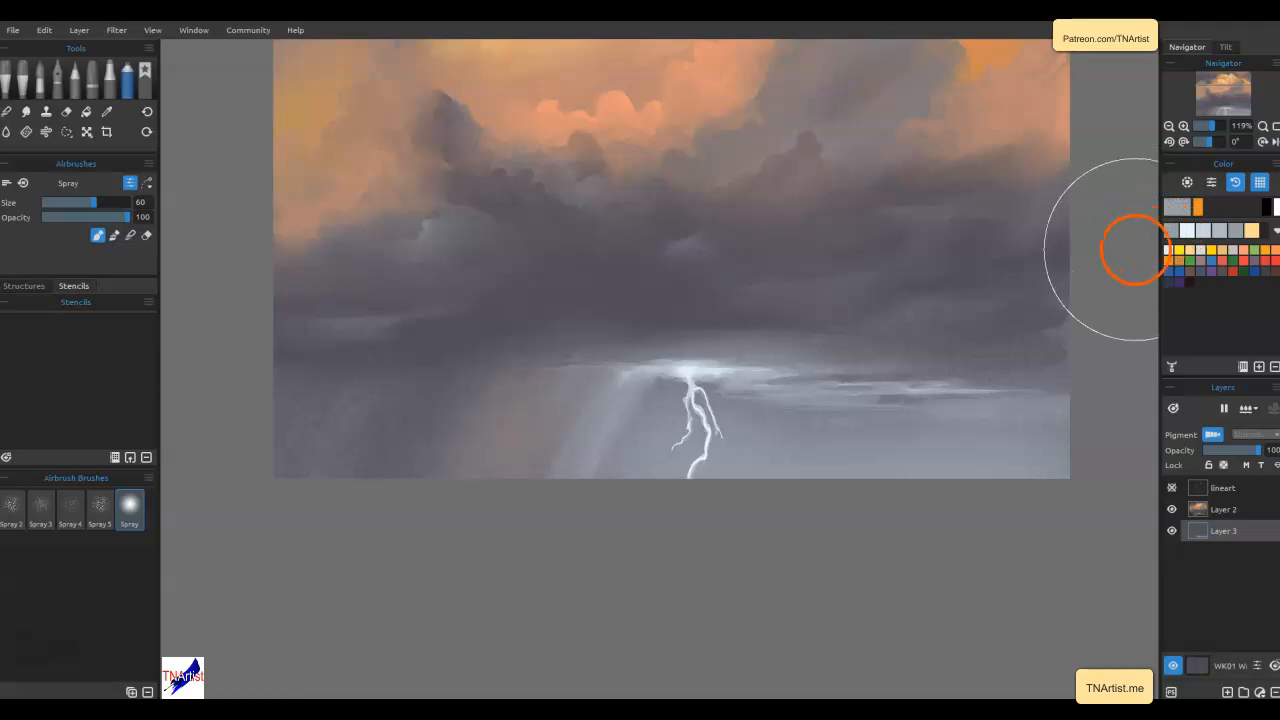
Sample salmon pink from the sunlit clouds and spray it softly across the low sky beneath the bright strip, mostly on its right side
{"action": "left_click", "coordinate": [1035, 112], "text": "alt"}
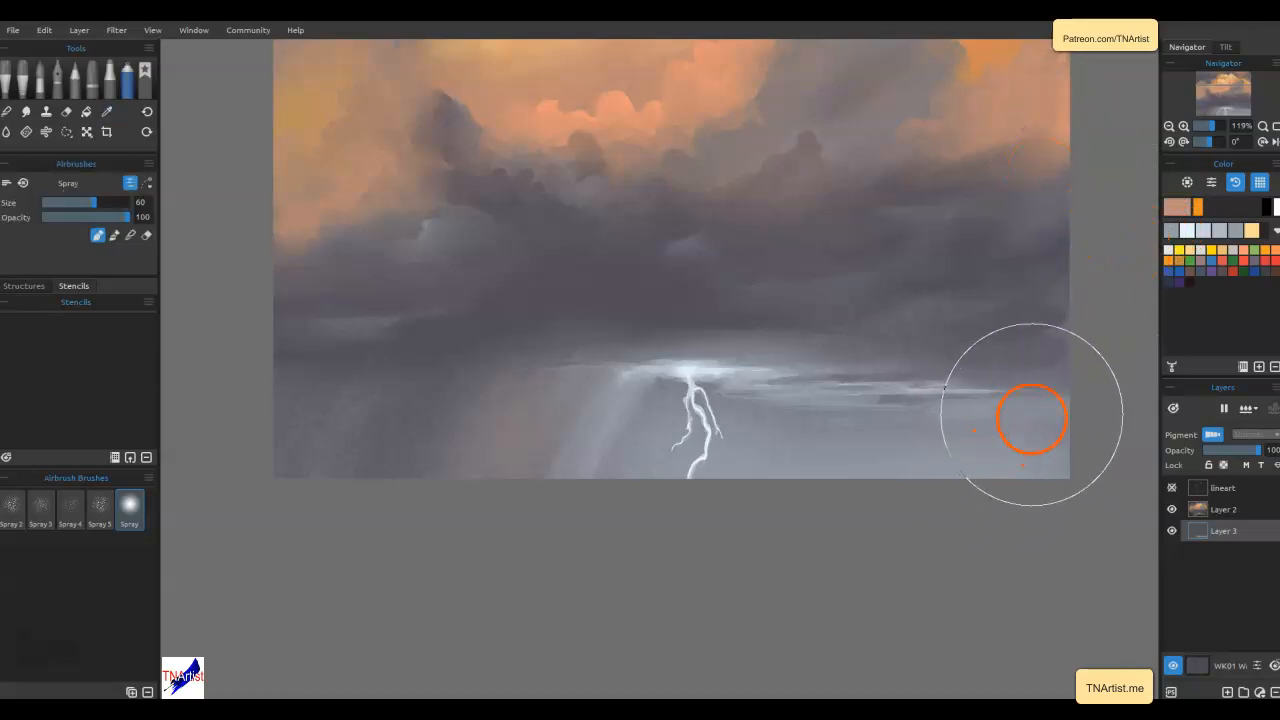
{"action": "left_click_drag", "start_coordinate": [1034, 414], "coordinate": [1020, 406]}
{"action": "mouse_move", "coordinate": [928, 414]}
{"action": "left_mouse_down"}
{"action": "mouse_move", "coordinate": [851, 415]}
{"action": "mouse_move", "coordinate": [1000, 423]}
{"action": "left_mouse_up"}
{"action": "left_click_drag", "start_coordinate": [868, 434], "coordinate": [1105, 427]}
{"action": "left_click_drag", "start_coordinate": [796, 430], "coordinate": [1091, 417]}
{"action": "left_click_drag", "start_coordinate": [810, 466], "coordinate": [1088, 468]}
{"action": "mouse_move", "coordinate": [900, 472]}
{"action": "left_mouse_down"}
{"action": "mouse_move", "coordinate": [668, 486]}
{"action": "mouse_move", "coordinate": [574, 464]}
{"action": "left_mouse_up"}
{"action": "left_click_drag", "start_coordinate": [790, 447], "coordinate": [1008, 400]}
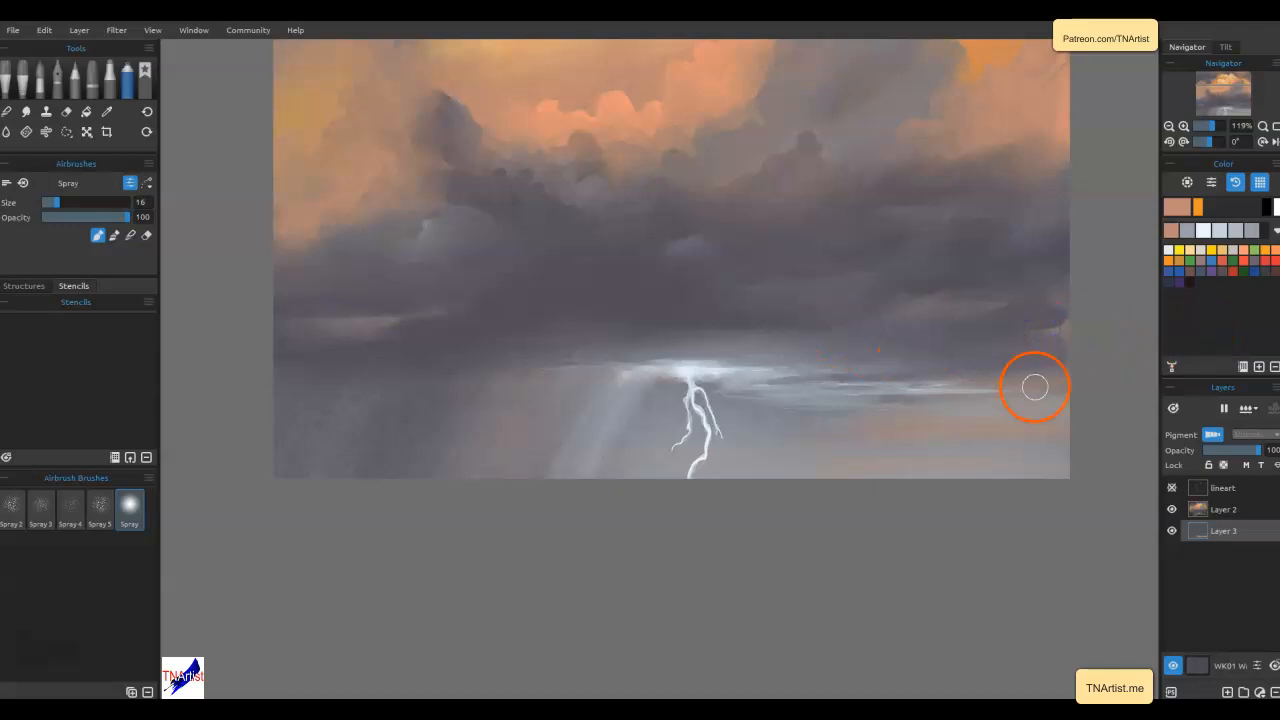
Sample light grey from the bright strip and spray it over the pale cloud streak at the painting's left edge at size 16
{"action": "left_click", "coordinate": [800, 391], "text": "alt"}
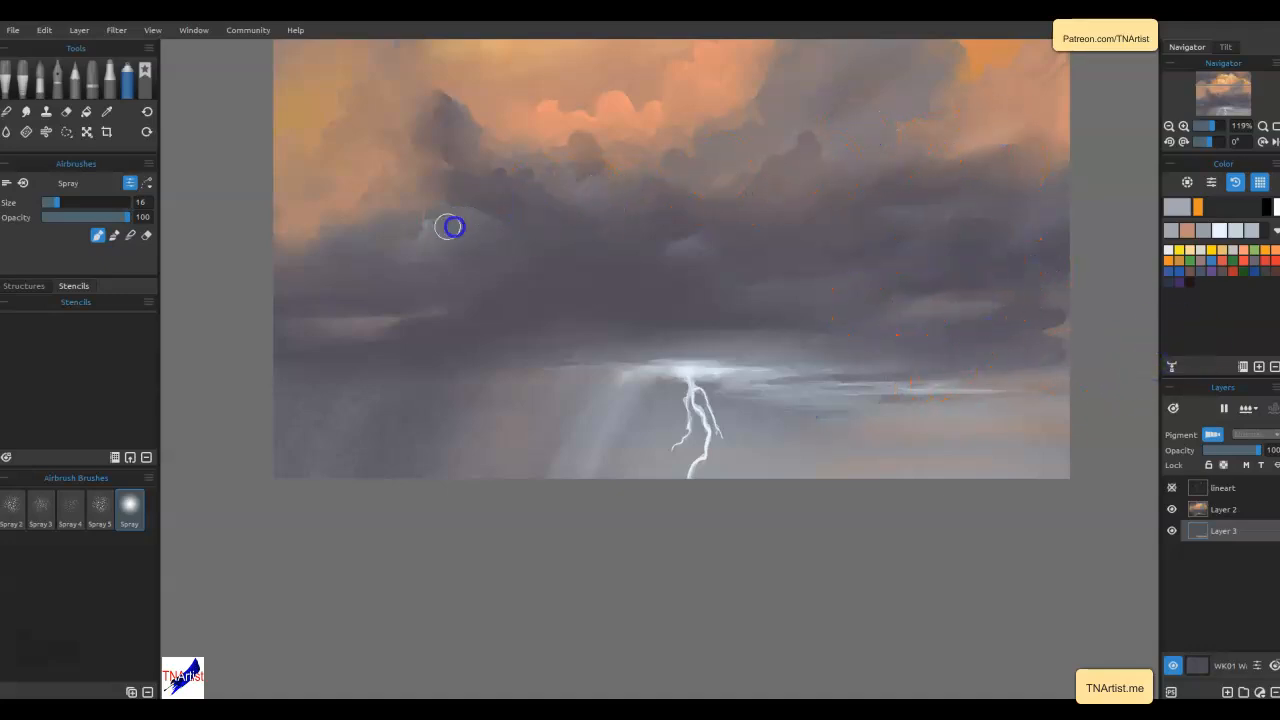
{"action": "left_click_drag", "start_coordinate": [280, 325], "coordinate": [447, 317]}
{"action": "left_click_drag", "start_coordinate": [253, 352], "coordinate": [555, 317]}
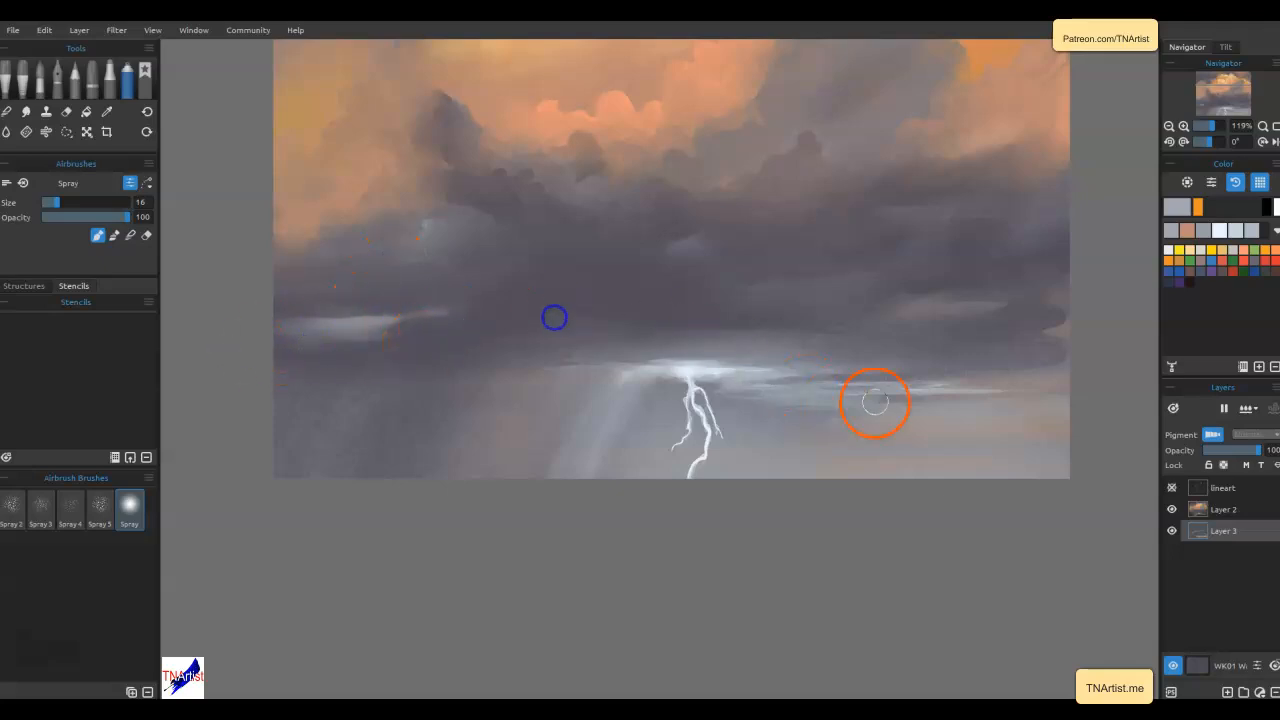
Blend the sprayed tones into the storm clouds and low sky with the Spray airbrush in blend mode on Layer 3, then on Layer 2
{"action": "key", "text": "n"}
{"action": "mouse_move", "coordinate": [215, 333]}
{"action": "left_mouse_down"}
{"action": "mouse_move", "coordinate": [309, 311]}
{"action": "mouse_move", "coordinate": [569, 328]}
{"action": "mouse_move", "coordinate": [943, 441]}
{"action": "mouse_move", "coordinate": [994, 475]}
{"action": "mouse_move", "coordinate": [919, 483]}
{"action": "left_mouse_up"}
{"action": "mouse_move", "coordinate": [606, 421]}
{"action": "left_mouse_down"}
{"action": "mouse_move", "coordinate": [628, 392]}
{"action": "mouse_move", "coordinate": [575, 394]}
{"action": "left_mouse_up"}
{"action": "mouse_move", "coordinate": [1060, 300]}
{"action": "left_mouse_down"}
{"action": "mouse_move", "coordinate": [991, 279]}
{"action": "mouse_move", "coordinate": [932, 225]}
{"action": "left_mouse_up"}
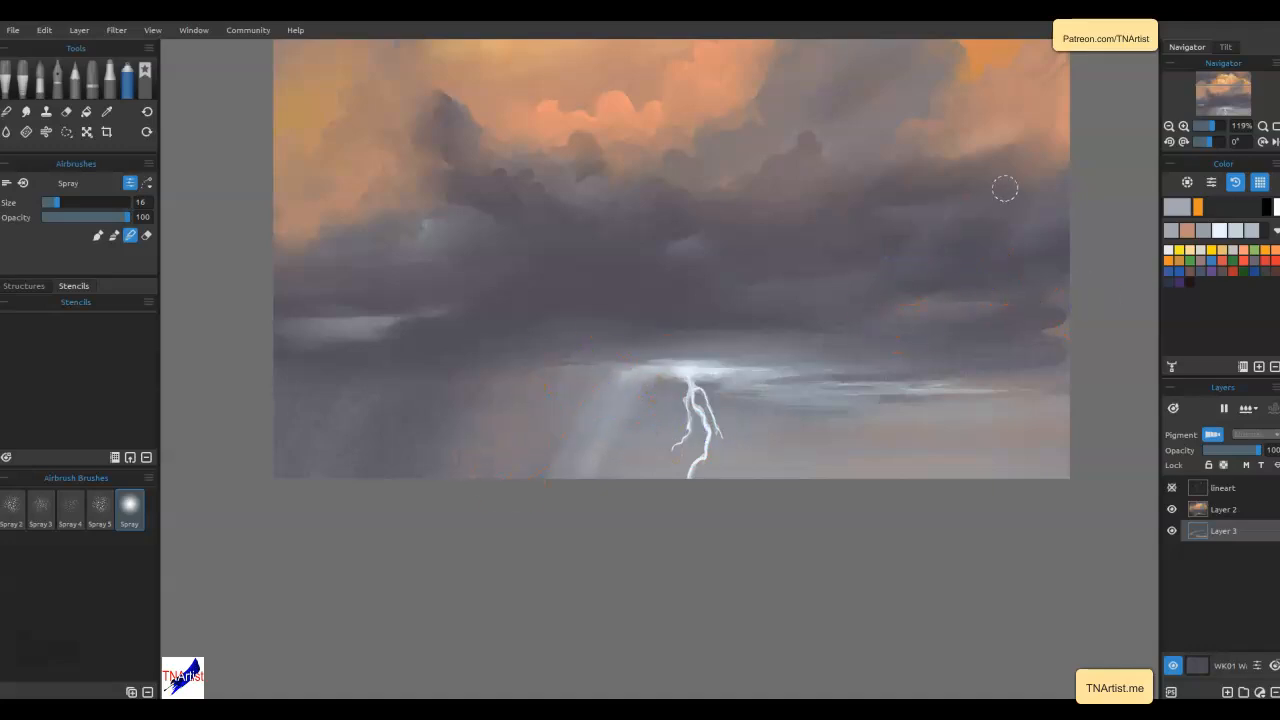
{"action": "mouse_move", "coordinate": [990, 300]}
{"action": "left_mouse_down"}
{"action": "mouse_move", "coordinate": [1208, 510]}
{"action": "mouse_move", "coordinate": [1022, 331]}
{"action": "mouse_move", "coordinate": [1075, 332]}
{"action": "mouse_move", "coordinate": [1002, 350]}
{"action": "mouse_move", "coordinate": [1082, 369]}
{"action": "mouse_move", "coordinate": [1051, 342]}
{"action": "mouse_move", "coordinate": [1065, 322]}
{"action": "mouse_move", "coordinate": [891, 335]}
{"action": "mouse_move", "coordinate": [977, 320]}
{"action": "mouse_move", "coordinate": [784, 315]}
{"action": "mouse_move", "coordinate": [644, 329]}
{"action": "mouse_move", "coordinate": [843, 338]}
{"action": "mouse_move", "coordinate": [480, 373]}
{"action": "mouse_move", "coordinate": [831, 369]}
{"action": "mouse_move", "coordinate": [500, 362]}
{"action": "left_mouse_up"}
{"action": "left_click", "coordinate": [1207, 509]}
{"action": "mouse_move", "coordinate": [237, 355]}
{"action": "left_mouse_down"}
{"action": "mouse_move", "coordinate": [472, 332]}
{"action": "mouse_move", "coordinate": [256, 425]}
{"action": "mouse_move", "coordinate": [374, 409]}
{"action": "mouse_move", "coordinate": [352, 452]}
{"action": "mouse_move", "coordinate": [230, 471]}
{"action": "mouse_move", "coordinate": [396, 369]}
{"action": "mouse_move", "coordinate": [304, 378]}
{"action": "left_mouse_up"}
{"action": "left_click_drag", "start_coordinate": [955, 400], "coordinate": [957, 383]}
Merge Layer 2 down into Layer 3
{"action": "scroll", "coordinate": [957, 383], "scroll_direction": "up", "scroll_amount": 4}
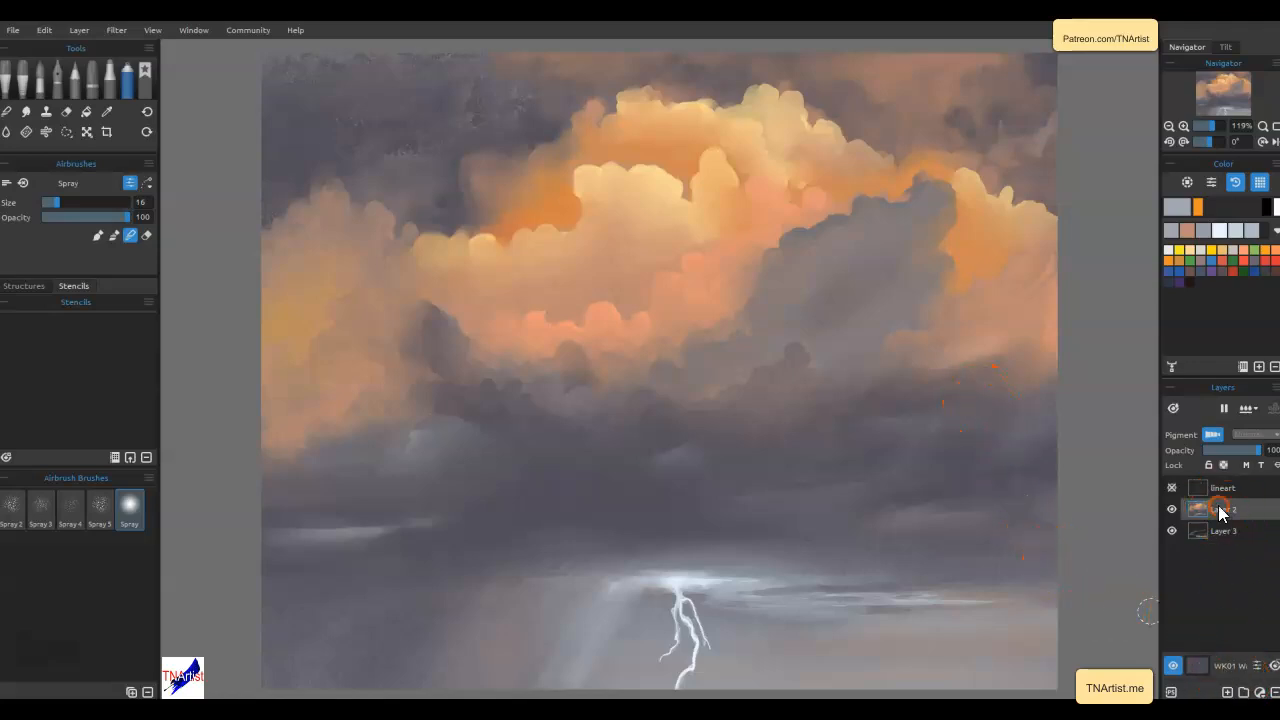
{"action": "right_click", "coordinate": [1228, 543]}
{"action": "left_click", "coordinate": [1172, 651]}
Choose a pale peach-yellow and stroke the central cloud's upper and right edges with the Fountain Round pen at size 9
{"action": "scroll", "coordinate": [646, 280], "scroll_direction": "up", "scroll_amount": 4}
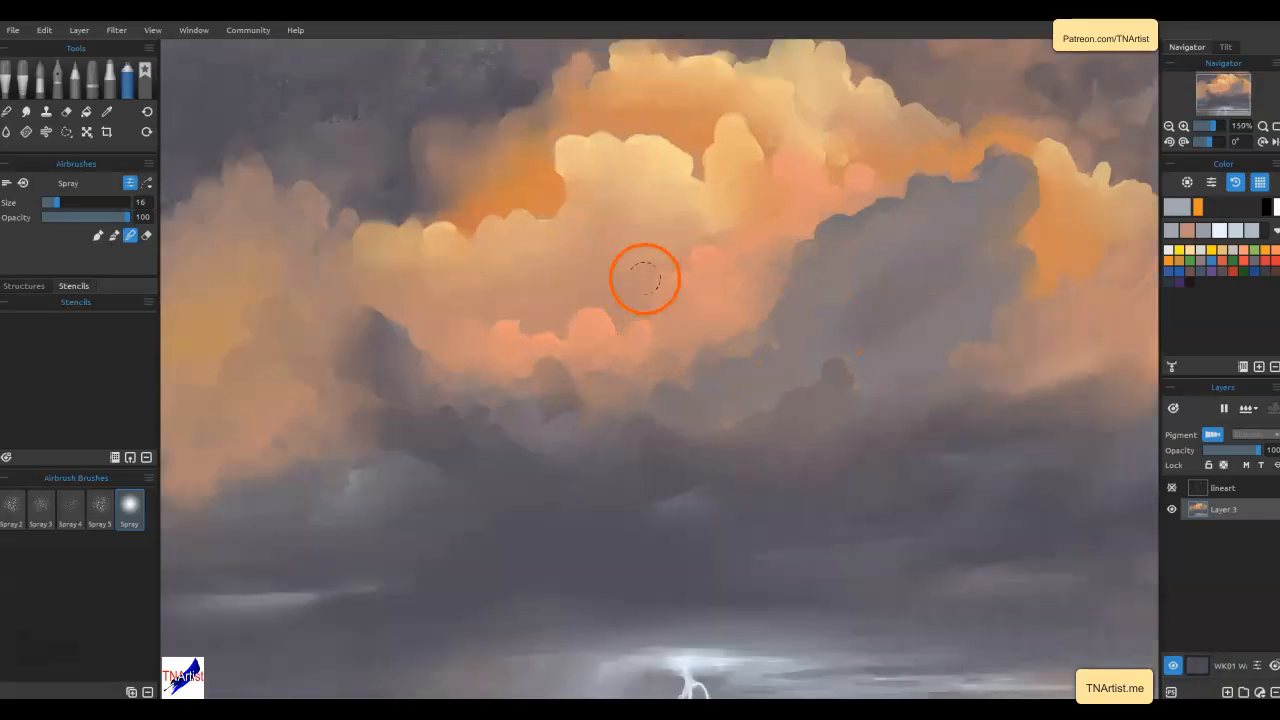
{"action": "left_click_drag", "start_coordinate": [652, 251], "coordinate": [642, 392]}
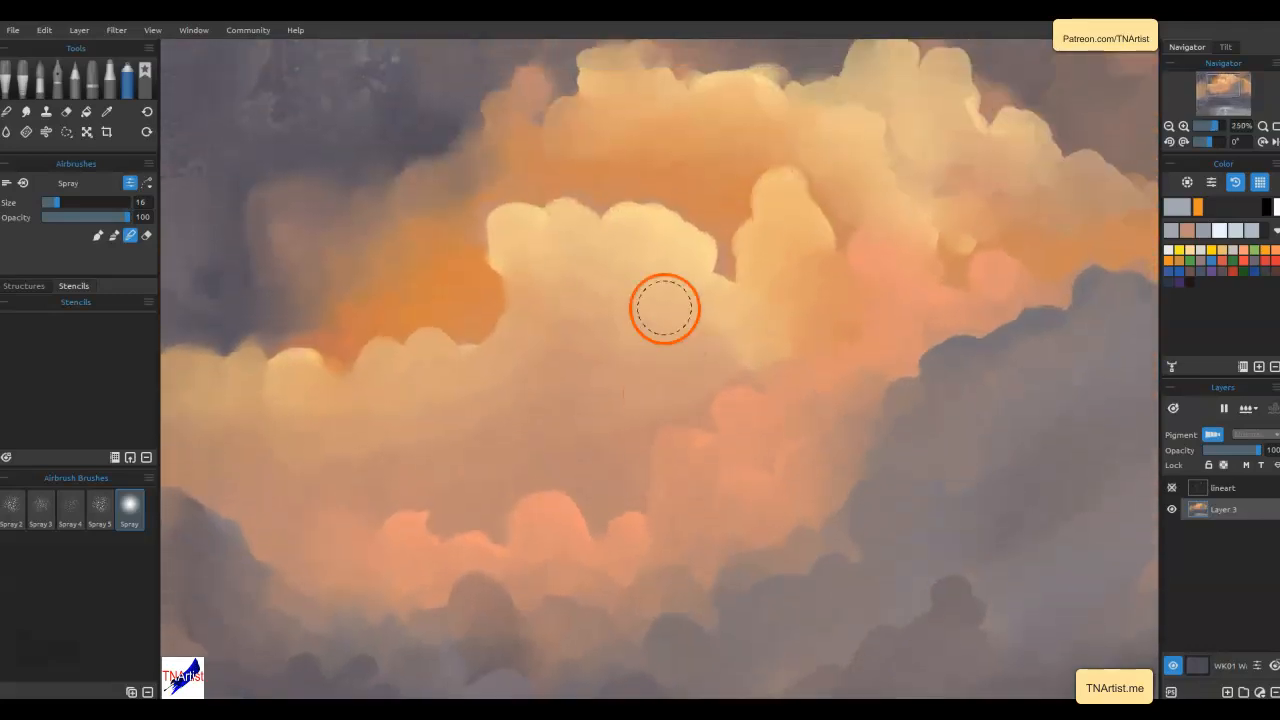
{"action": "left_click_drag", "start_coordinate": [1178, 207], "coordinate": [1268, 232]}
{"action": "left_click", "coordinate": [1270, 232]}
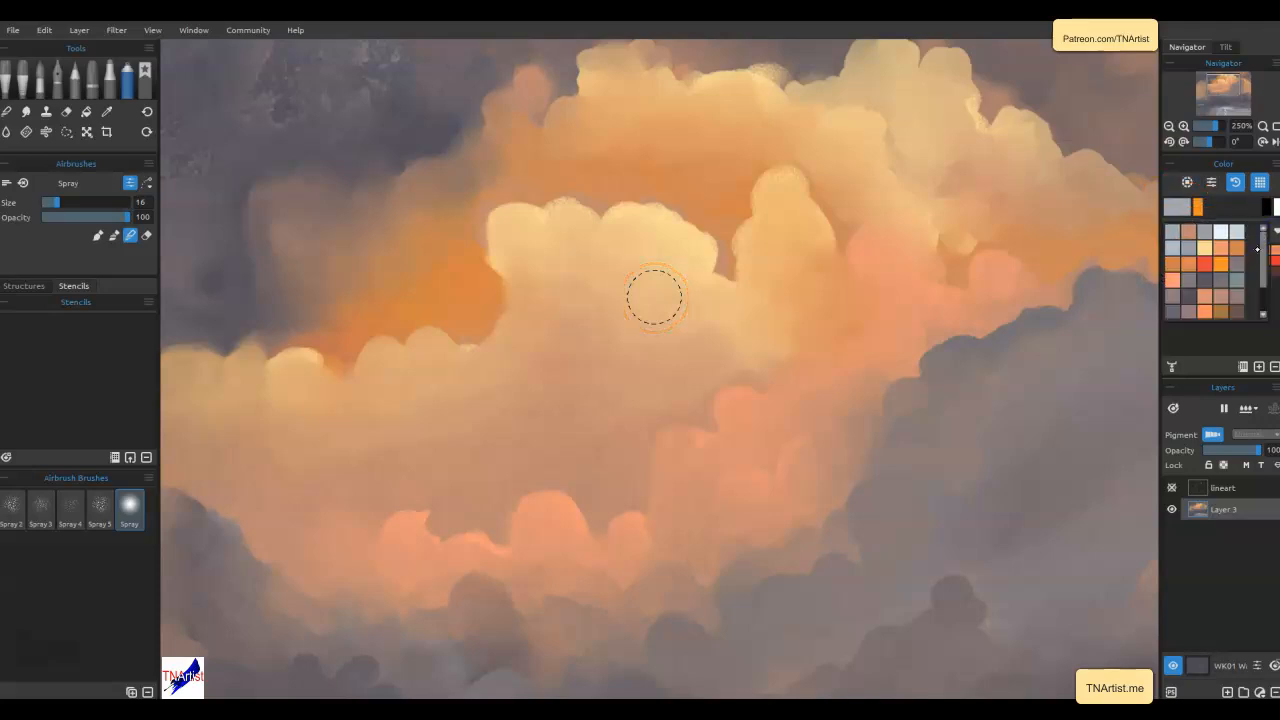
{"action": "left_click", "coordinate": [1260, 304]}
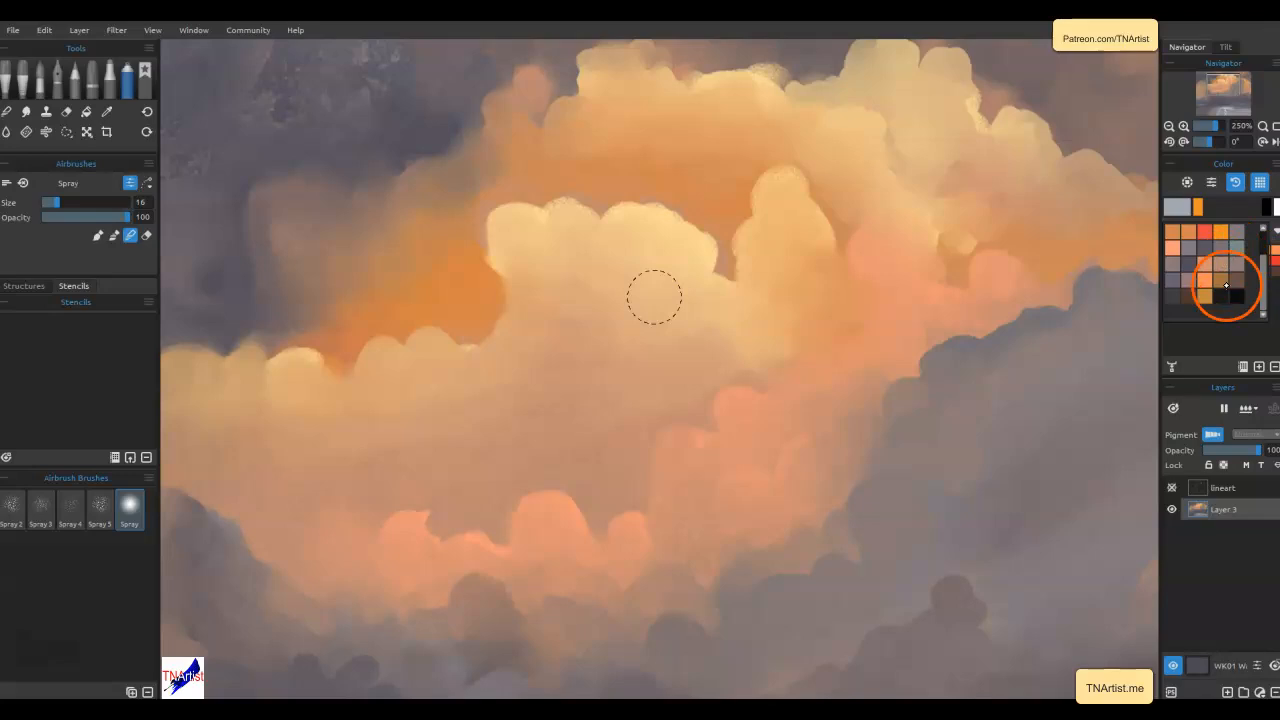
{"action": "left_click", "coordinate": [1260, 250]}
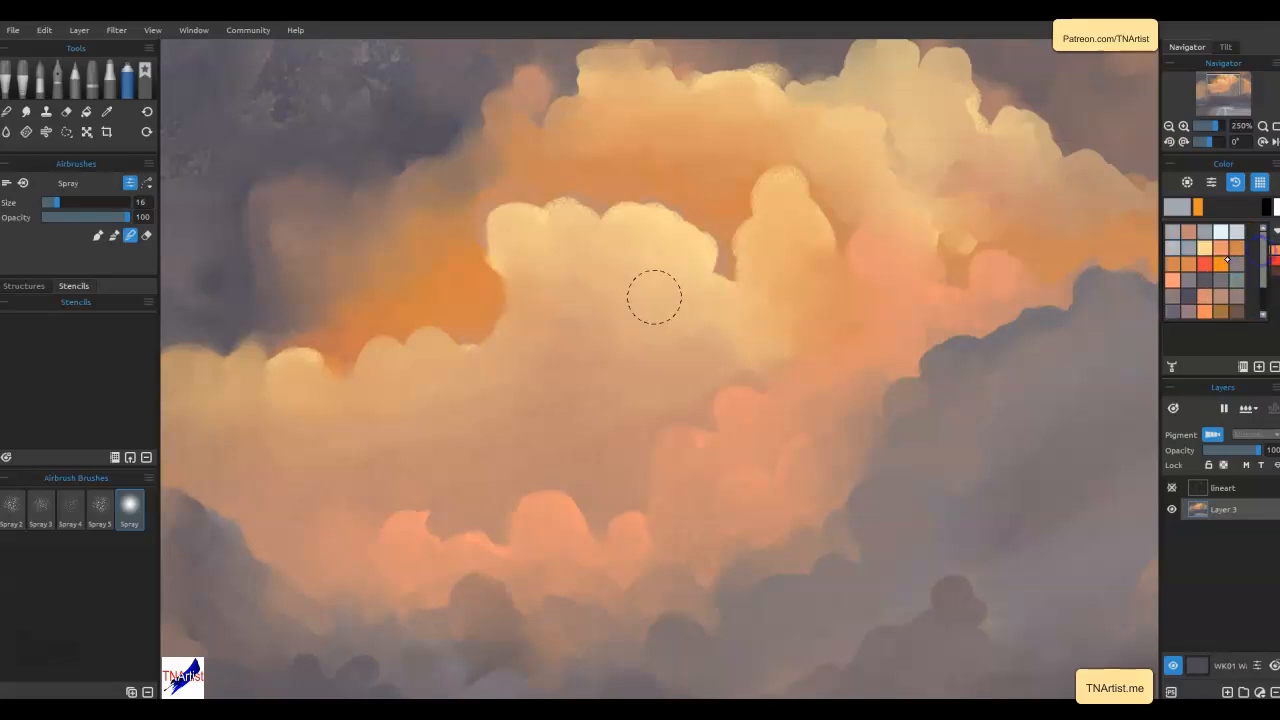
{"action": "left_click", "coordinate": [1188, 248]}
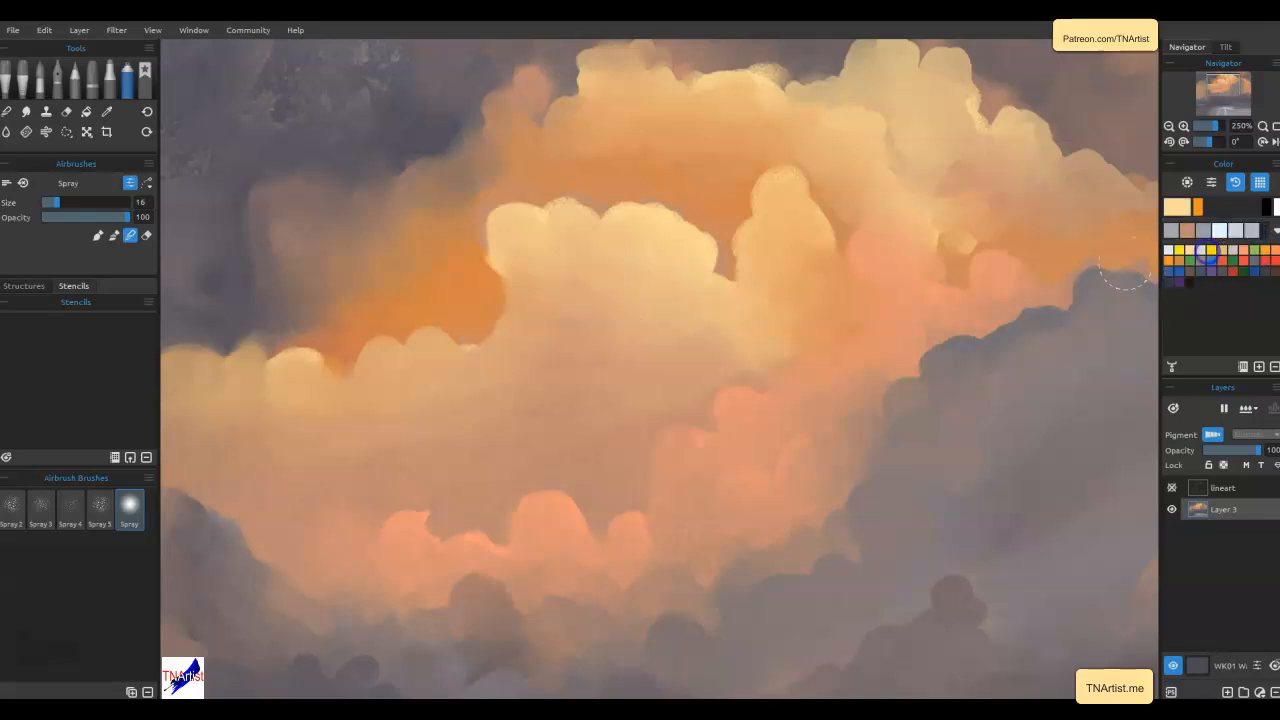
{"action": "left_click", "coordinate": [57, 80]}
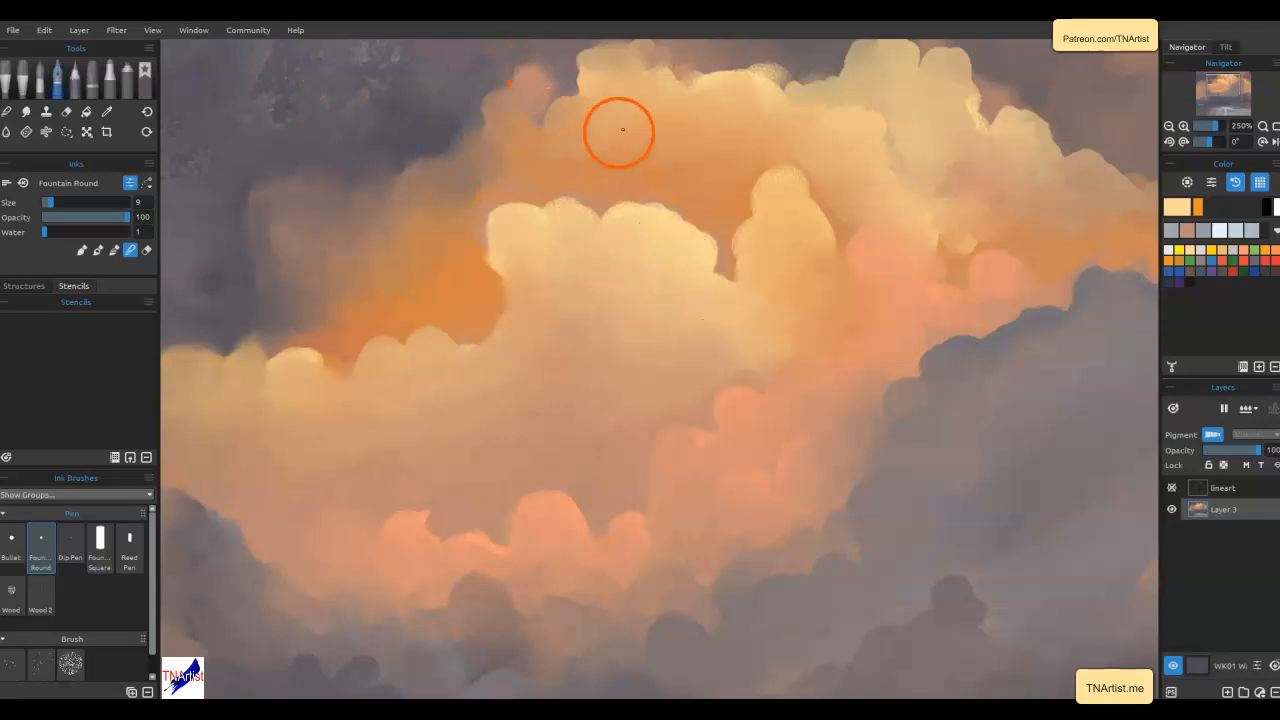
{"action": "left_click_drag", "start_coordinate": [609, 215], "coordinate": [648, 211]}
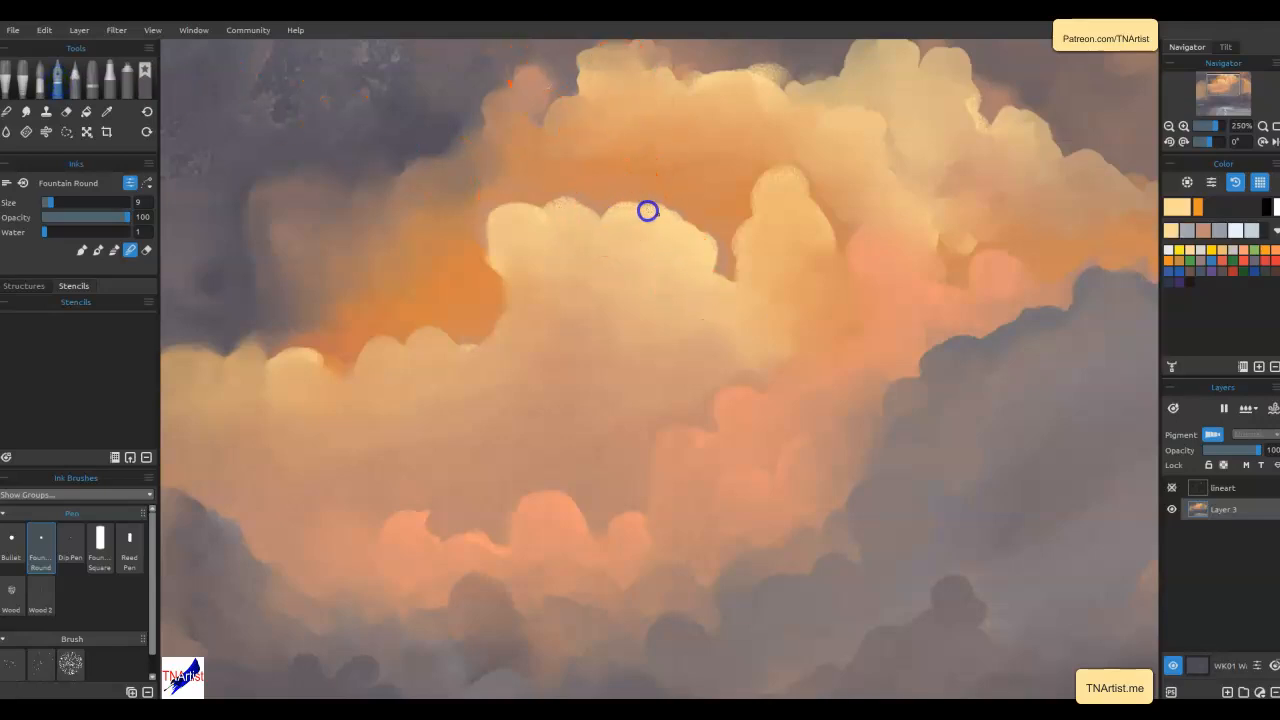
{"action": "left_click", "coordinate": [635, 207]}
{"action": "mouse_move", "coordinate": [677, 222]}
{"action": "left_mouse_down"}
{"action": "mouse_move", "coordinate": [713, 243]}
{"action": "mouse_move", "coordinate": [731, 290]}
{"action": "left_mouse_up"}
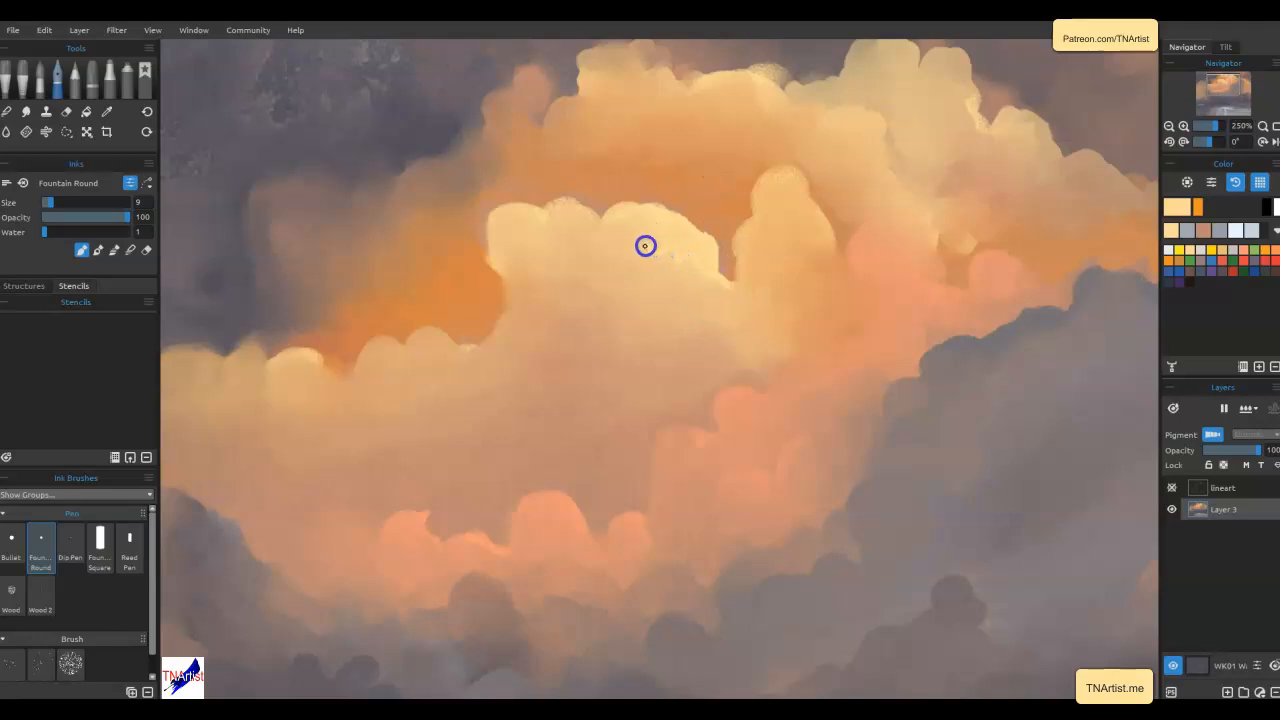
Paint wavy pale-yellow highlight contours inside the central cloud, around the small tower cloud beside it, and along the central cloud's crest
{"action": "mouse_move", "coordinate": [597, 263]}
{"action": "left_mouse_down"}
{"action": "mouse_move", "coordinate": [766, 292]}
{"action": "mouse_move", "coordinate": [783, 310]}
{"action": "mouse_move", "coordinate": [720, 286]}
{"action": "left_mouse_up"}
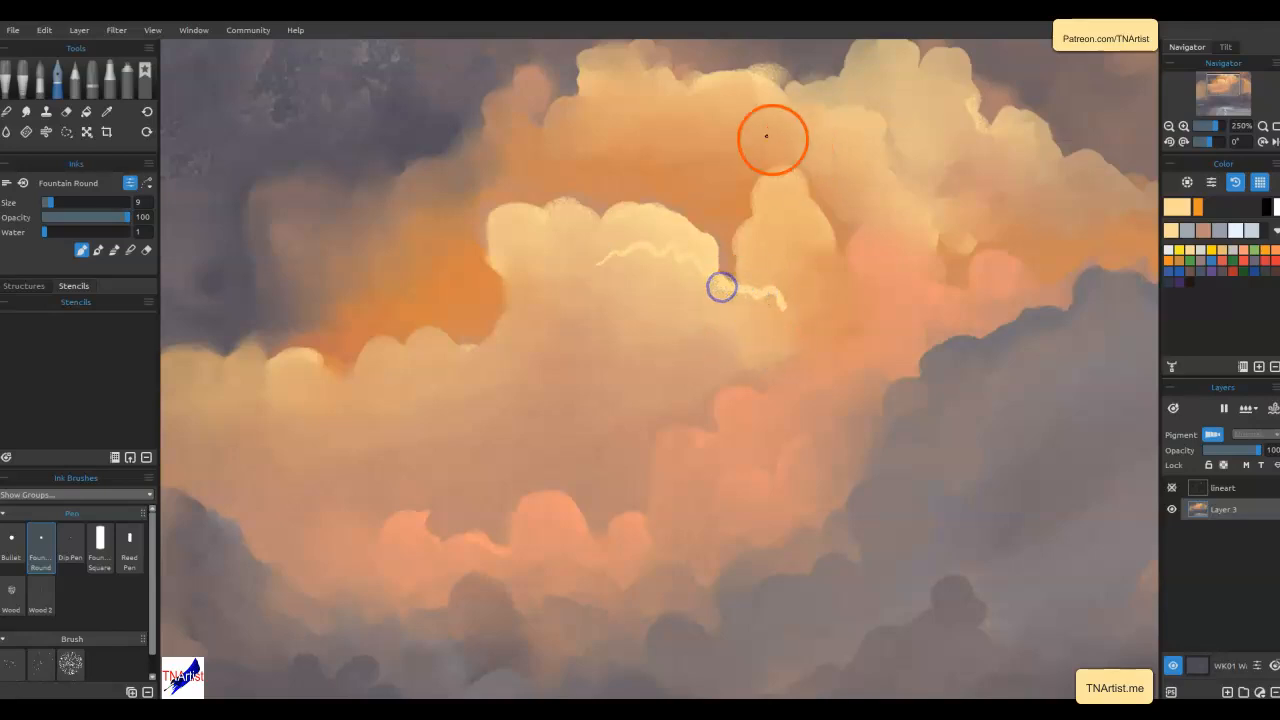
{"action": "mouse_move", "coordinate": [760, 177]}
{"action": "left_mouse_down"}
{"action": "mouse_move", "coordinate": [797, 186]}
{"action": "mouse_move", "coordinate": [832, 237]}
{"action": "mouse_move", "coordinate": [774, 229]}
{"action": "mouse_move", "coordinate": [763, 214]}
{"action": "mouse_move", "coordinate": [741, 225]}
{"action": "mouse_move", "coordinate": [740, 248]}
{"action": "left_mouse_up"}
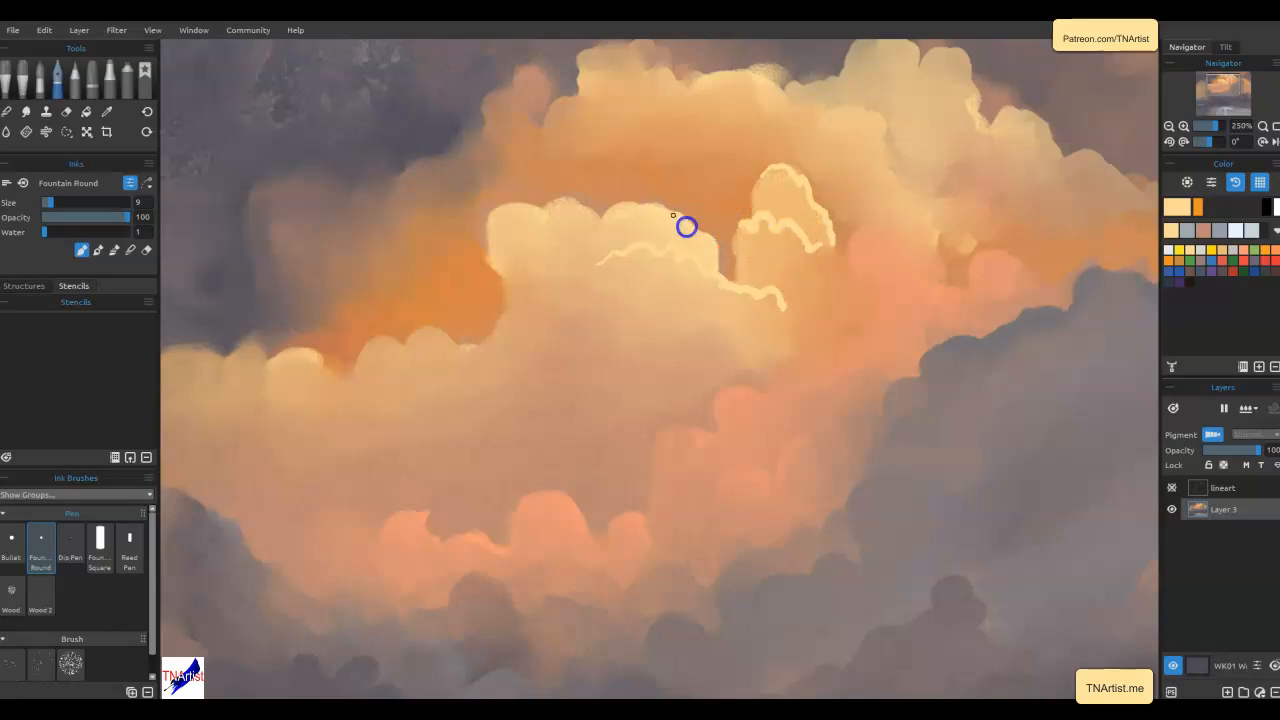
{"action": "mouse_move", "coordinate": [597, 218]}
{"action": "left_mouse_down"}
{"action": "mouse_move", "coordinate": [558, 200]}
{"action": "mouse_move", "coordinate": [532, 210]}
{"action": "left_mouse_up"}
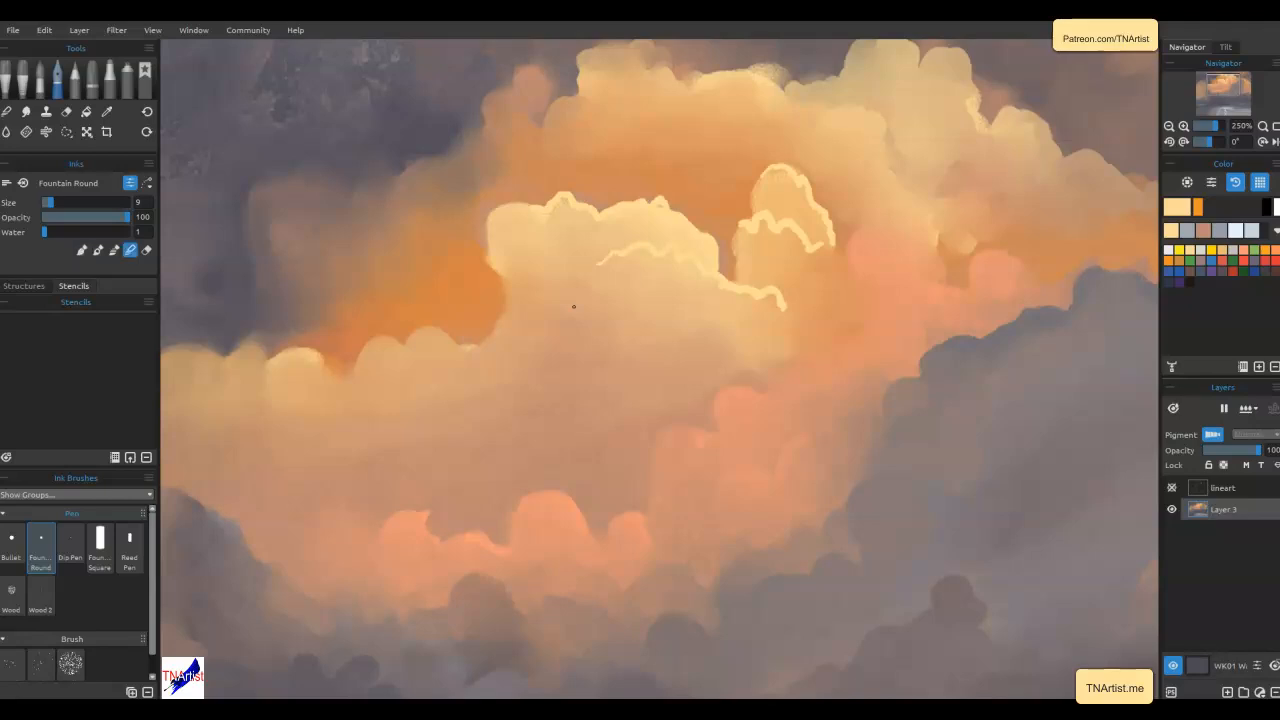
Soften the central cloud's inner highlight contour down into its body with the pen in blend mode and the Soft blender at size 9
{"action": "left_click_drag", "start_coordinate": [759, 300], "coordinate": [769, 294]}
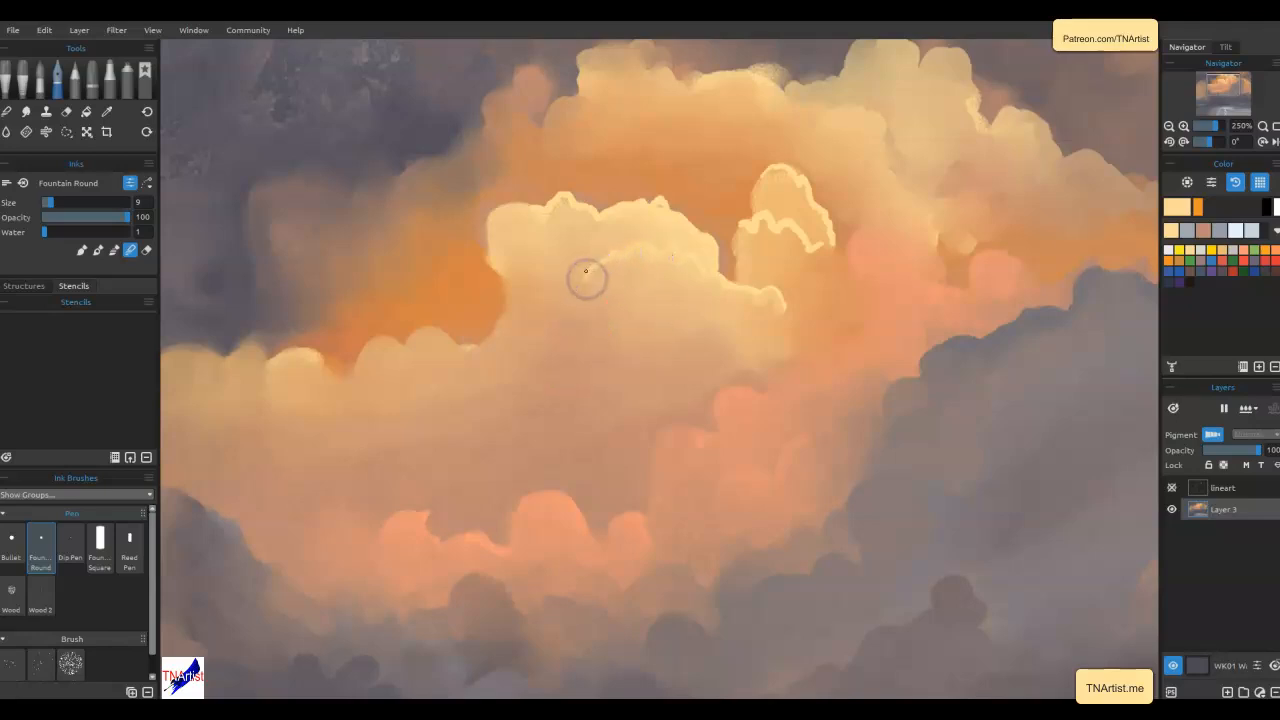
{"action": "key", "text": "n"}
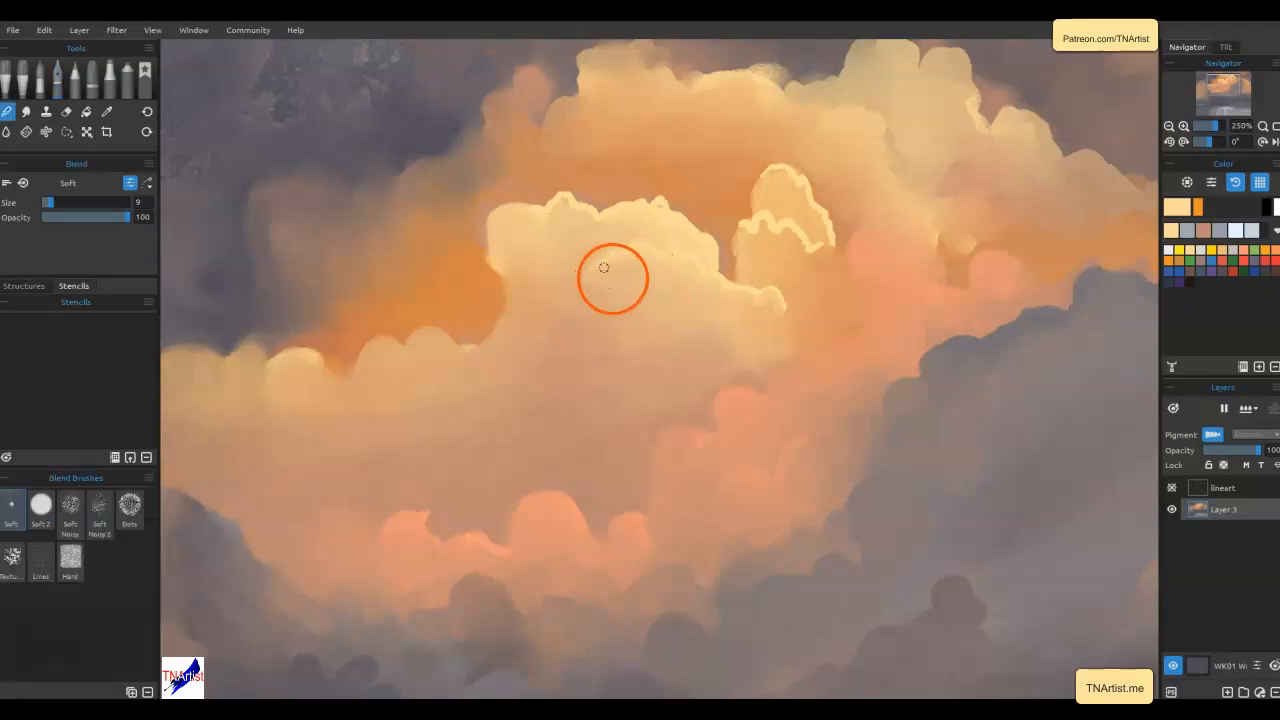
{"action": "mouse_move", "coordinate": [609, 273]}
{"action": "left_mouse_down"}
{"action": "mouse_move", "coordinate": [672, 262]}
{"action": "mouse_move", "coordinate": [698, 288]}
{"action": "mouse_move", "coordinate": [793, 317]}
{"action": "mouse_move", "coordinate": [684, 294]}
{"action": "left_mouse_up"}
{"action": "left_click_drag", "start_coordinate": [689, 341], "coordinate": [683, 300]}
{"action": "mouse_move", "coordinate": [683, 385]}
{"action": "left_mouse_down"}
{"action": "mouse_move", "coordinate": [701, 356]}
{"action": "mouse_move", "coordinate": [627, 349]}
{"action": "left_mouse_up"}
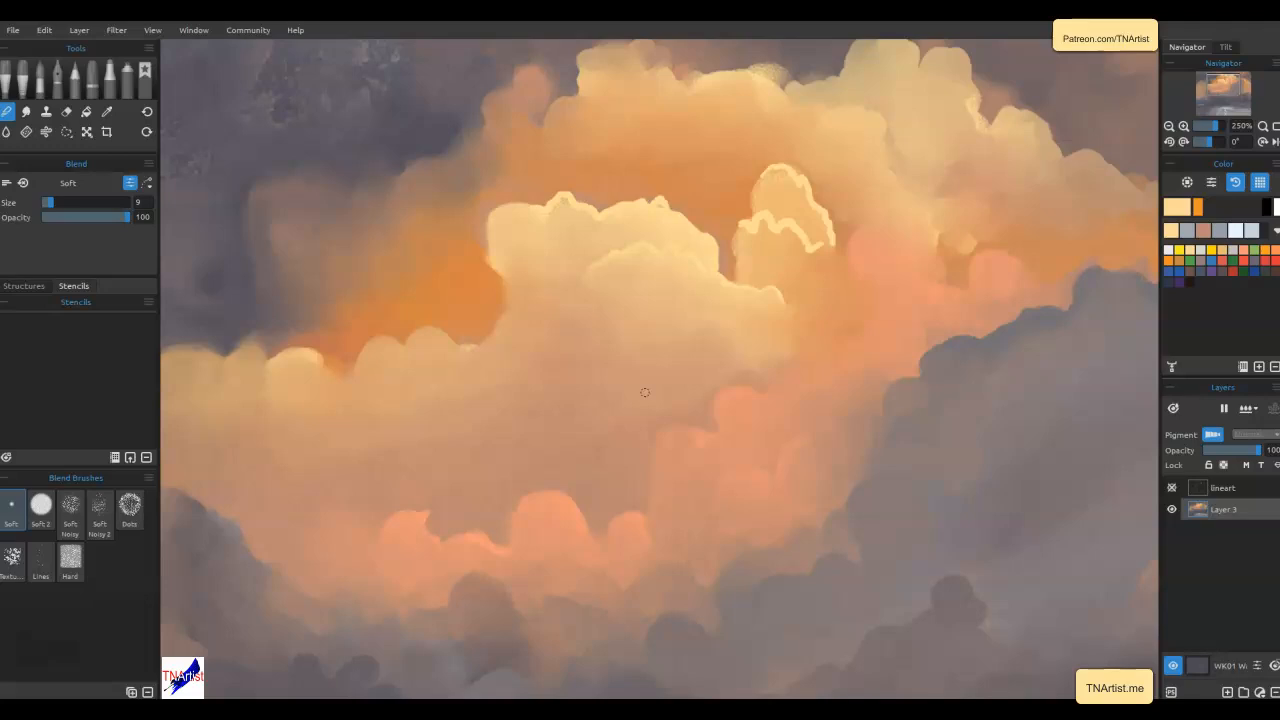
Smooth the highlights on the small tower cloud and the central cloud's crest and left side with the Soft blender, and save the painting
{"action": "mouse_move", "coordinate": [816, 257]}
{"action": "left_mouse_down"}
{"action": "mouse_move", "coordinate": [760, 226]}
{"action": "mouse_move", "coordinate": [756, 242]}
{"action": "mouse_move", "coordinate": [742, 229]}
{"action": "mouse_move", "coordinate": [737, 243]}
{"action": "mouse_move", "coordinate": [750, 254]}
{"action": "mouse_move", "coordinate": [767, 230]}
{"action": "mouse_move", "coordinate": [808, 260]}
{"action": "mouse_move", "coordinate": [827, 256]}
{"action": "mouse_move", "coordinate": [825, 223]}
{"action": "mouse_move", "coordinate": [760, 186]}
{"action": "left_mouse_up"}
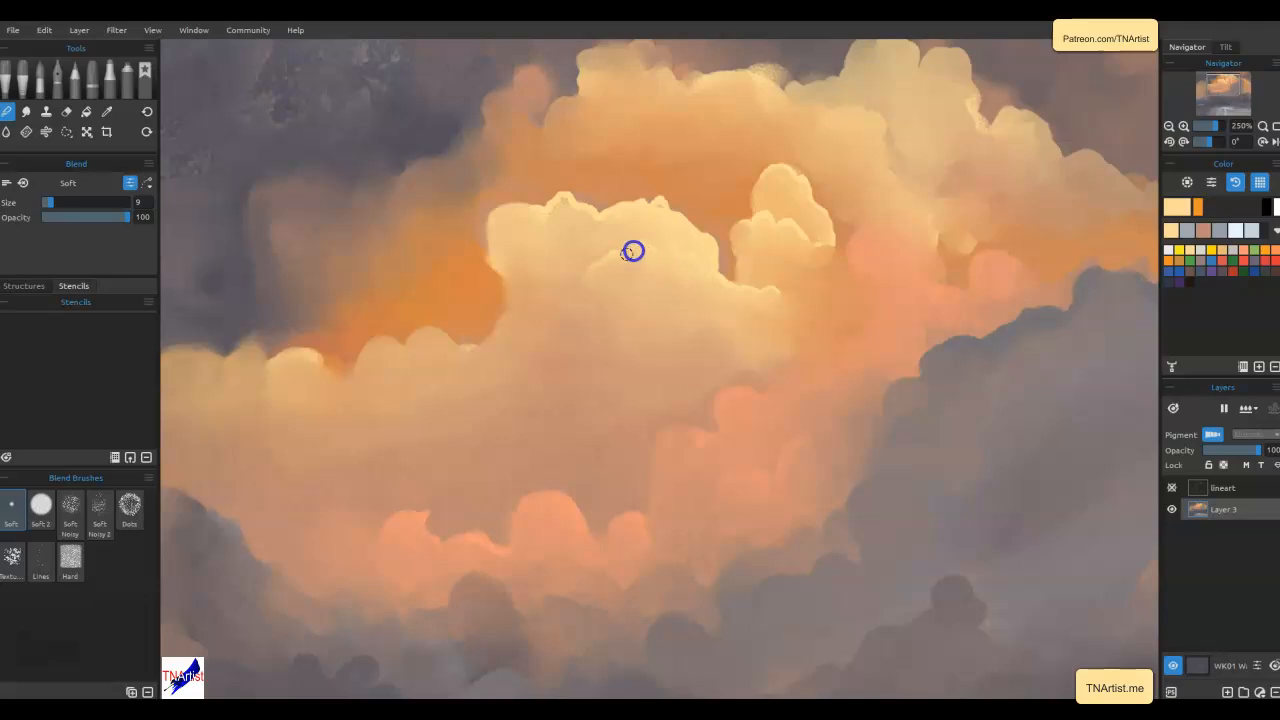
{"action": "mouse_move", "coordinate": [659, 213]}
{"action": "left_mouse_down"}
{"action": "mouse_move", "coordinate": [598, 229]}
{"action": "mouse_move", "coordinate": [567, 203]}
{"action": "mouse_move", "coordinate": [548, 222]}
{"action": "mouse_move", "coordinate": [515, 220]}
{"action": "left_mouse_up"}
{"action": "mouse_move", "coordinate": [495, 265]}
{"action": "left_mouse_down"}
{"action": "mouse_move", "coordinate": [514, 300]}
{"action": "mouse_move", "coordinate": [469, 357]}
{"action": "mouse_move", "coordinate": [511, 286]}
{"action": "mouse_move", "coordinate": [497, 249]}
{"action": "mouse_move", "coordinate": [498, 281]}
{"action": "mouse_move", "coordinate": [517, 300]}
{"action": "mouse_move", "coordinate": [491, 343]}
{"action": "mouse_move", "coordinate": [469, 343]}
{"action": "mouse_move", "coordinate": [450, 385]}
{"action": "left_mouse_up"}
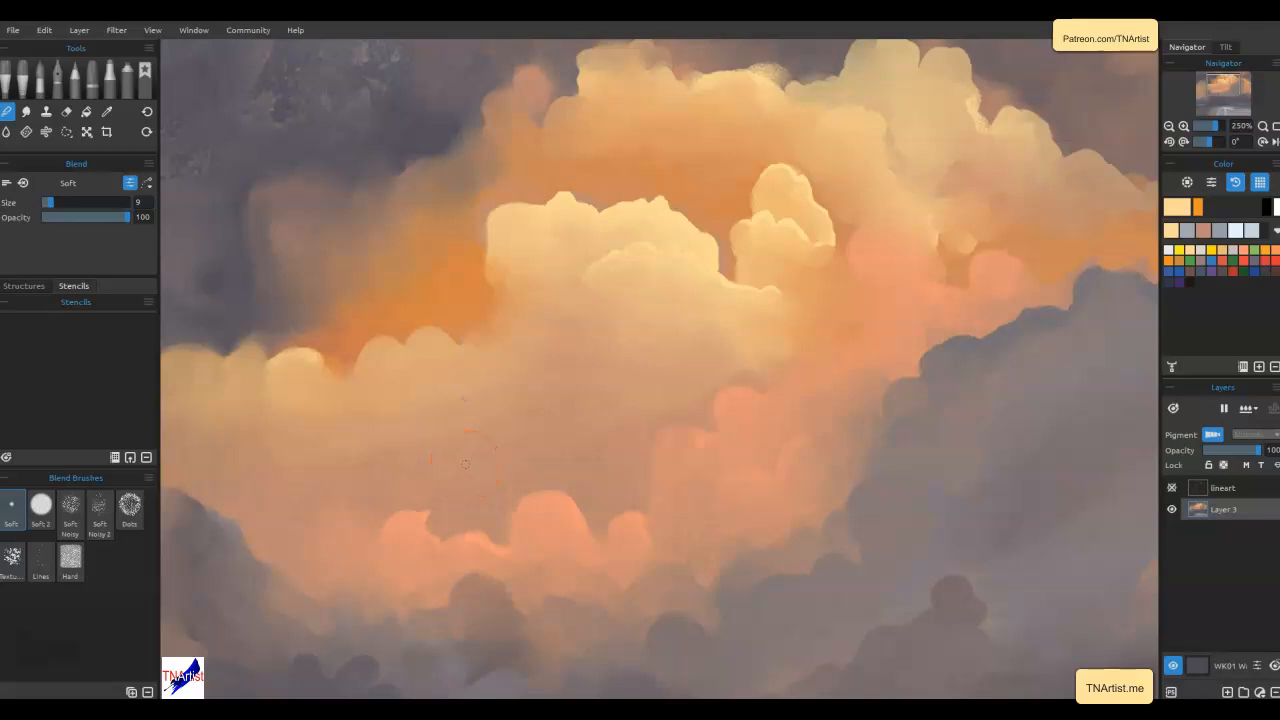
{"action": "key", "text": "ctrl+s"}
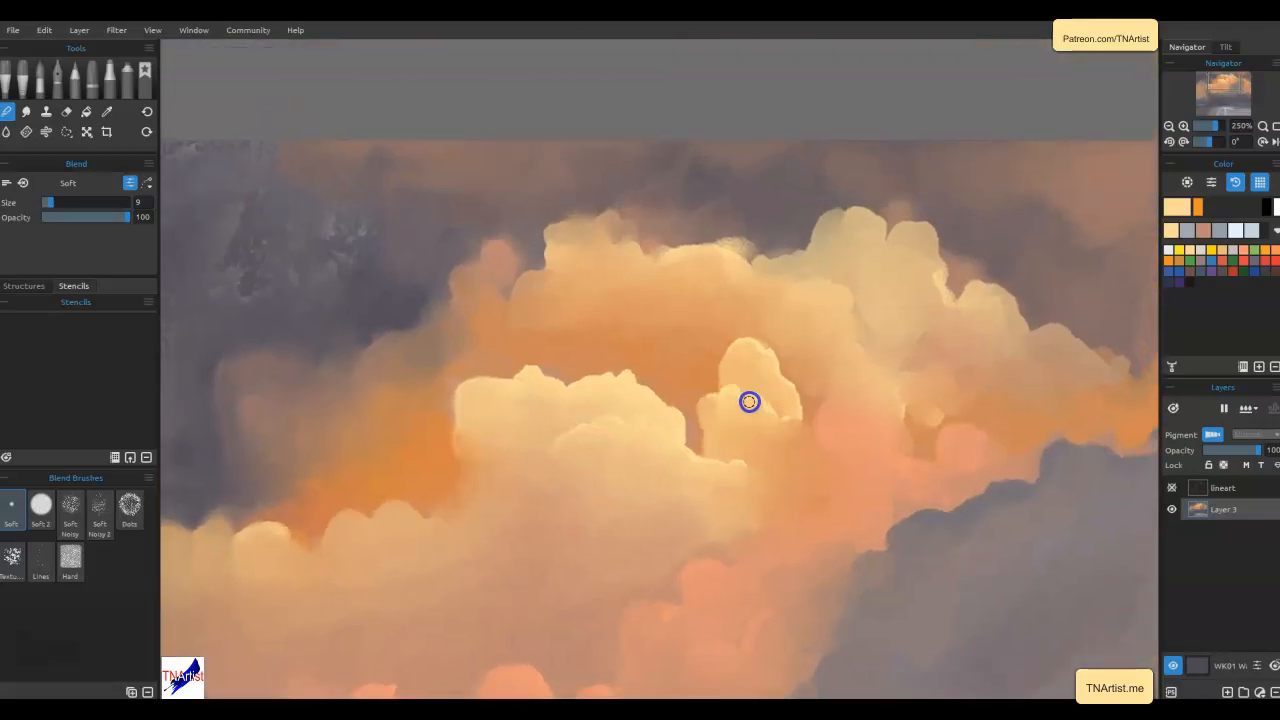
{"action": "mouse_move", "coordinate": [762, 379]}
{"action": "left_mouse_down"}
{"action": "mouse_move", "coordinate": [746, 352]}
{"action": "mouse_move", "coordinate": [735, 374]}
{"action": "left_mouse_up"}
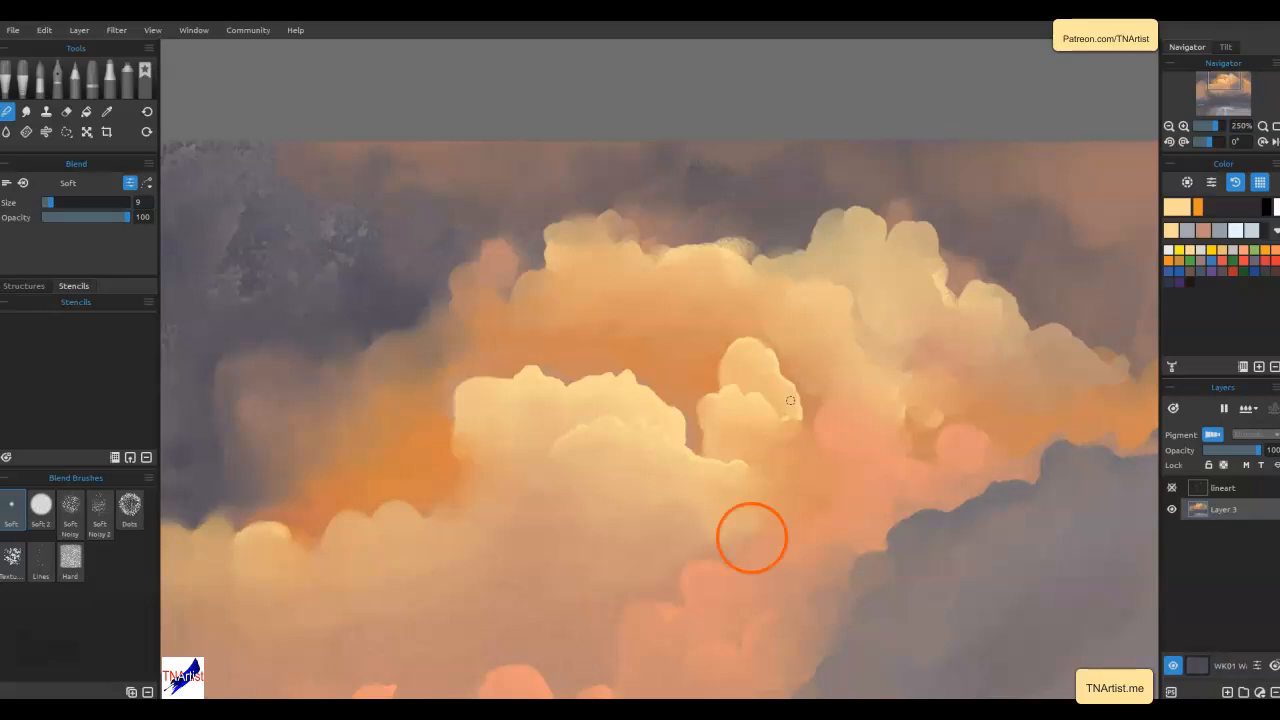
Shape faint billow edges in the central cloud's lower body with the Fountain Round pen in blend mode at size 9
{"action": "key", "text": "i"}
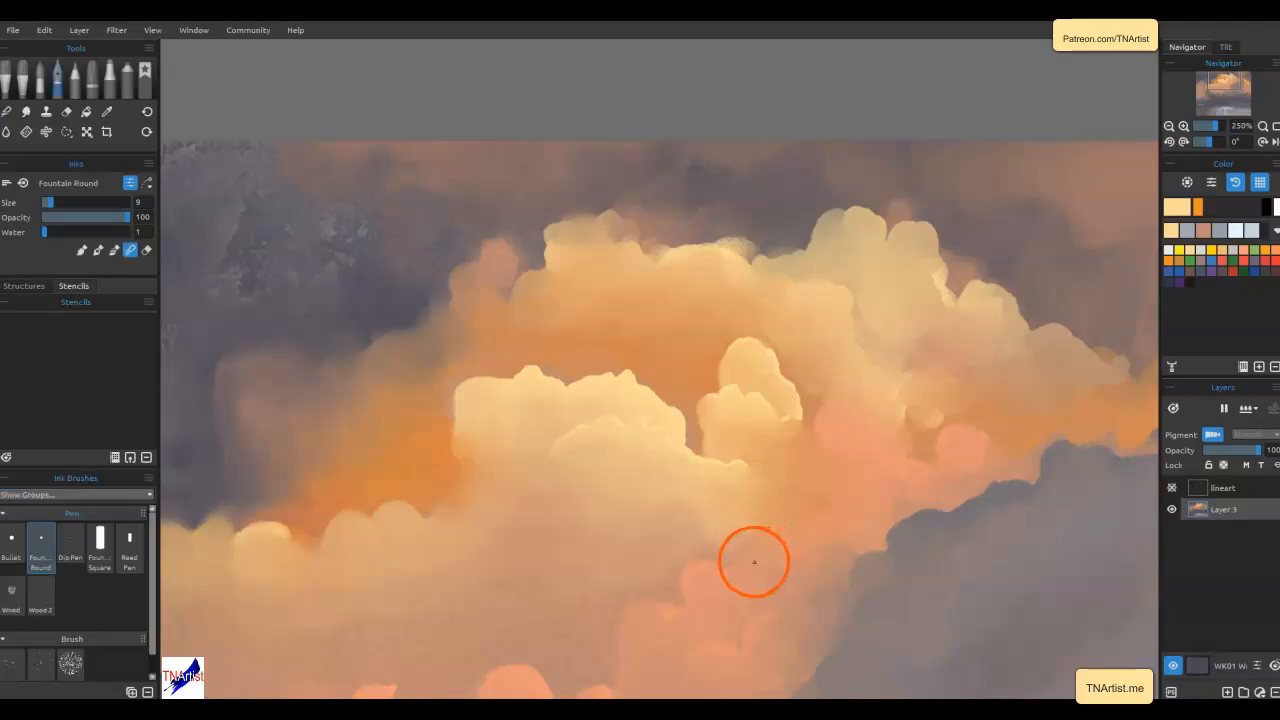
{"action": "mouse_move", "coordinate": [701, 514]}
{"action": "left_mouse_down"}
{"action": "mouse_move", "coordinate": [697, 500]}
{"action": "mouse_move", "coordinate": [660, 511]}
{"action": "mouse_move", "coordinate": [645, 486]}
{"action": "mouse_move", "coordinate": [591, 520]}
{"action": "mouse_move", "coordinate": [634, 511]}
{"action": "mouse_move", "coordinate": [522, 551]}
{"action": "mouse_move", "coordinate": [563, 554]}
{"action": "mouse_move", "coordinate": [523, 566]}
{"action": "mouse_move", "coordinate": [571, 566]}
{"action": "mouse_move", "coordinate": [566, 531]}
{"action": "mouse_move", "coordinate": [589, 542]}
{"action": "left_mouse_up"}
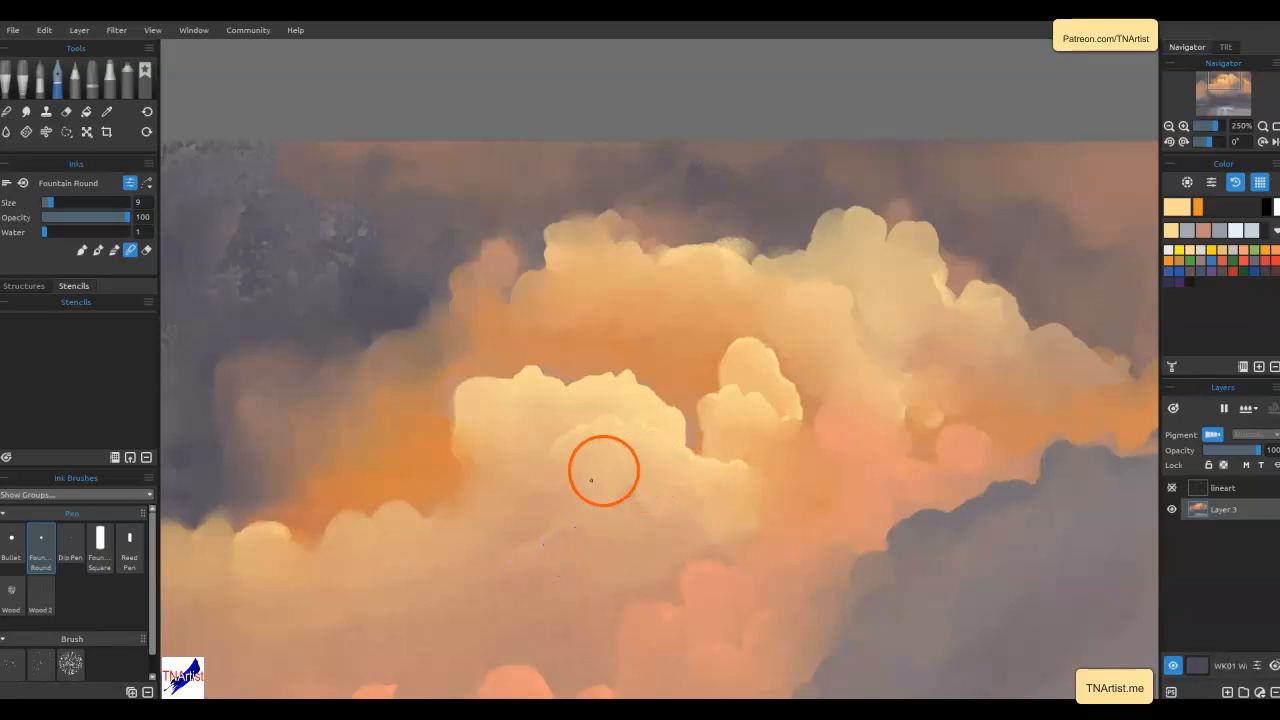
{"action": "mouse_move", "coordinate": [655, 505]}
{"action": "left_mouse_down"}
{"action": "mouse_move", "coordinate": [616, 508]}
{"action": "mouse_move", "coordinate": [601, 532]}
{"action": "mouse_move", "coordinate": [611, 524]}
{"action": "mouse_move", "coordinate": [625, 539]}
{"action": "mouse_move", "coordinate": [498, 585]}
{"action": "mouse_move", "coordinate": [534, 584]}
{"action": "mouse_move", "coordinate": [509, 584]}
{"action": "mouse_move", "coordinate": [577, 531]}
{"action": "left_mouse_up"}
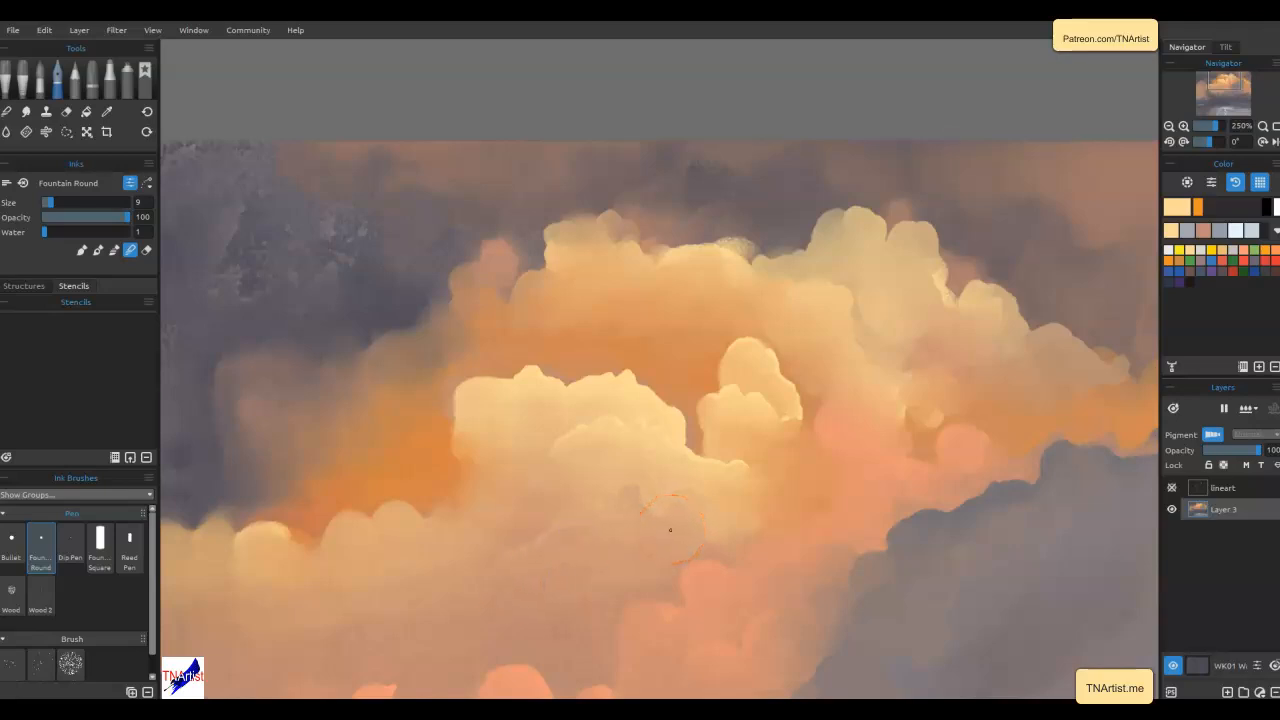
{"action": "mouse_move", "coordinate": [589, 606]}
{"action": "left_mouse_down"}
{"action": "mouse_move", "coordinate": [603, 597]}
{"action": "mouse_move", "coordinate": [542, 611]}
{"action": "mouse_move", "coordinate": [671, 574]}
{"action": "mouse_move", "coordinate": [691, 551]}
{"action": "mouse_move", "coordinate": [683, 514]}
{"action": "mouse_move", "coordinate": [626, 514]}
{"action": "mouse_move", "coordinate": [616, 542]}
{"action": "left_mouse_up"}
Smooth the faint billow edges in the central cloud's lower body with the Soft blender at size 9
{"action": "key", "text": "b"}
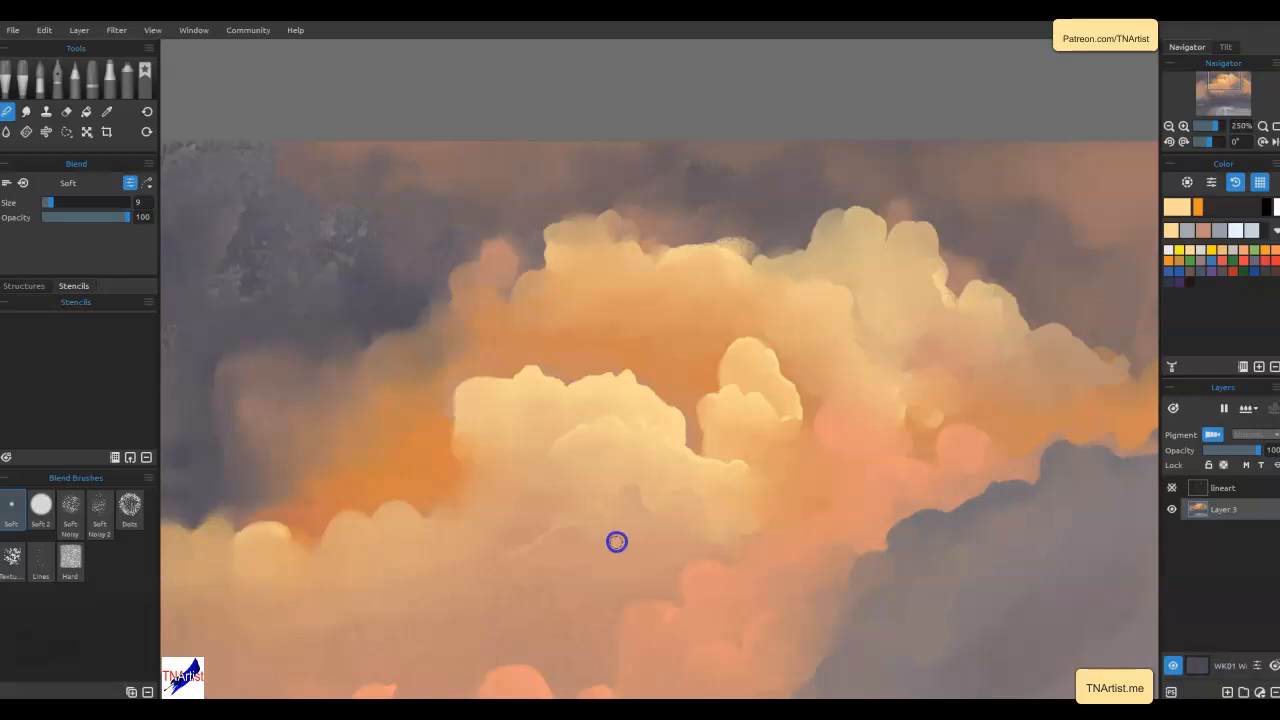
{"action": "left_click_drag", "start_coordinate": [489, 600], "coordinate": [585, 619]}
{"action": "left_click_drag", "start_coordinate": [662, 595], "coordinate": [939, 606]}
{"action": "mouse_move", "coordinate": [838, 553]}
{"action": "left_mouse_down"}
{"action": "mouse_move", "coordinate": [840, 537]}
{"action": "mouse_move", "coordinate": [818, 552]}
{"action": "left_mouse_up"}
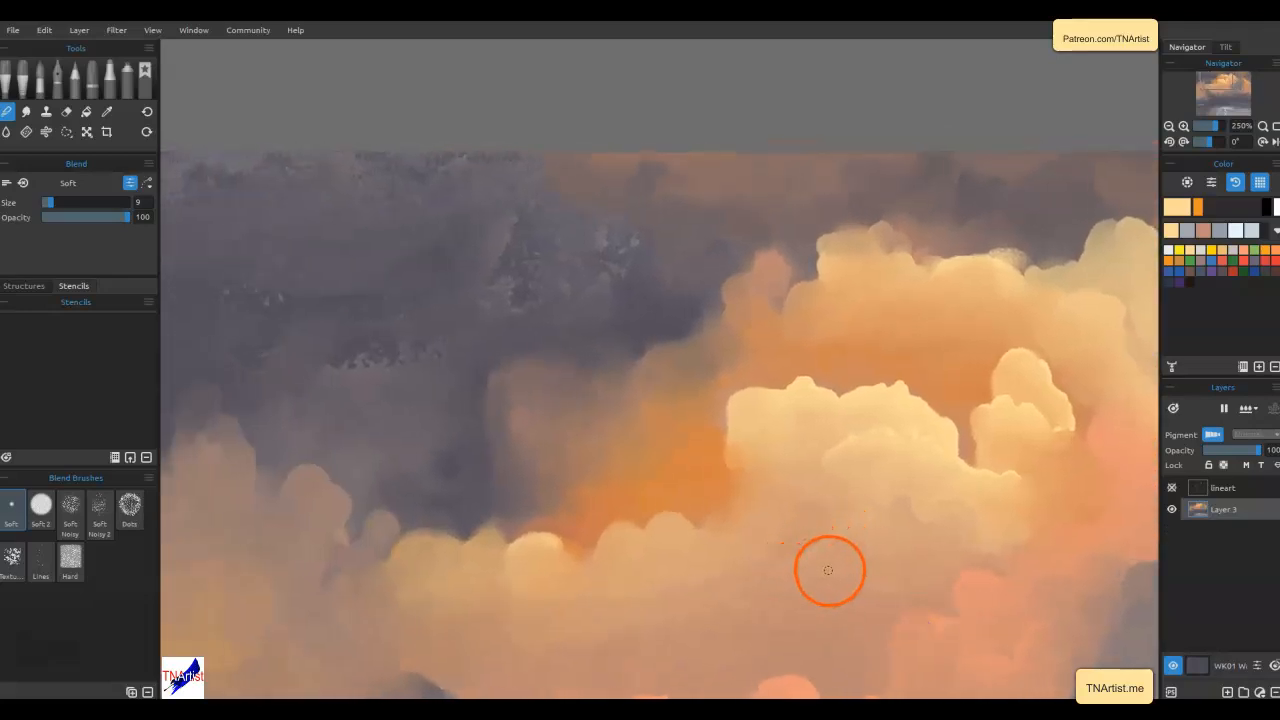
Extend the central cloud's inner billow contour down to its left edge with the Fountain Round pen in blend mode, and soften it with the Soft blender
{"action": "key", "text": "i"}
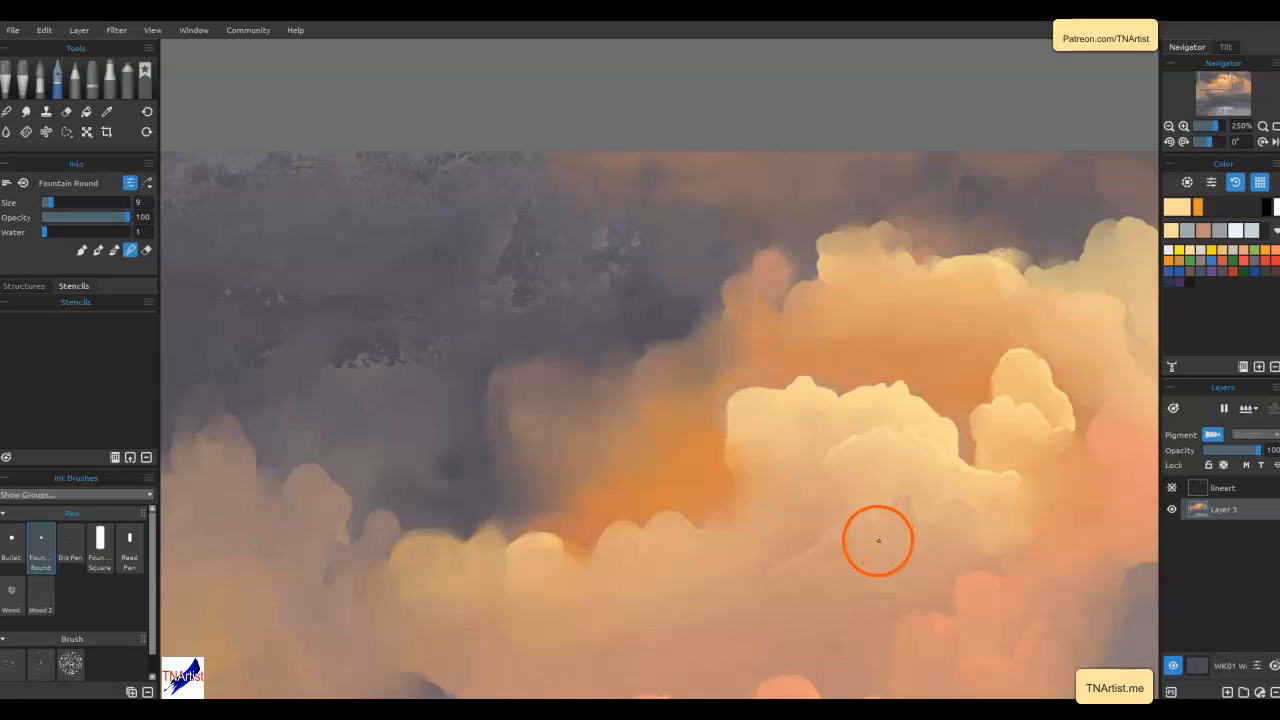
{"action": "mouse_move", "coordinate": [799, 561]}
{"action": "left_mouse_down"}
{"action": "mouse_move", "coordinate": [712, 536]}
{"action": "mouse_move", "coordinate": [794, 565]}
{"action": "left_mouse_up"}
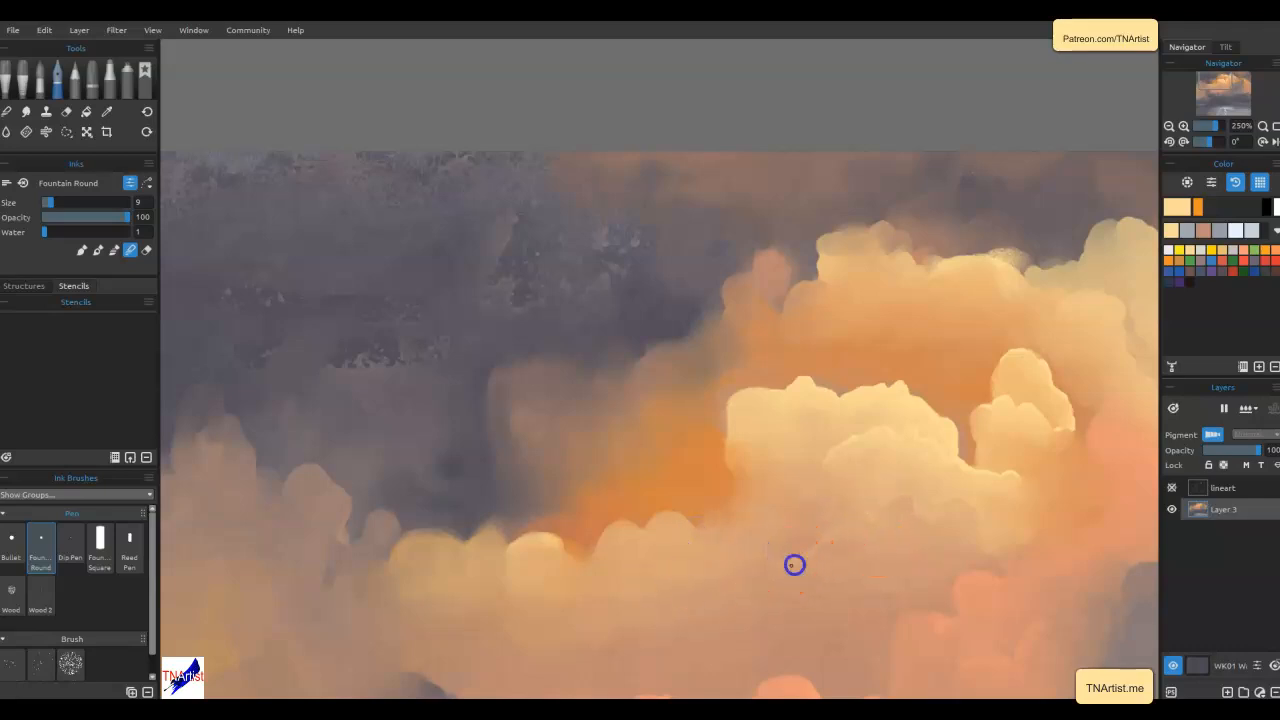
{"action": "mouse_move", "coordinate": [855, 445]}
{"action": "left_mouse_down"}
{"action": "mouse_move", "coordinate": [811, 451]}
{"action": "mouse_move", "coordinate": [757, 503]}
{"action": "mouse_move", "coordinate": [760, 489]}
{"action": "left_mouse_up"}
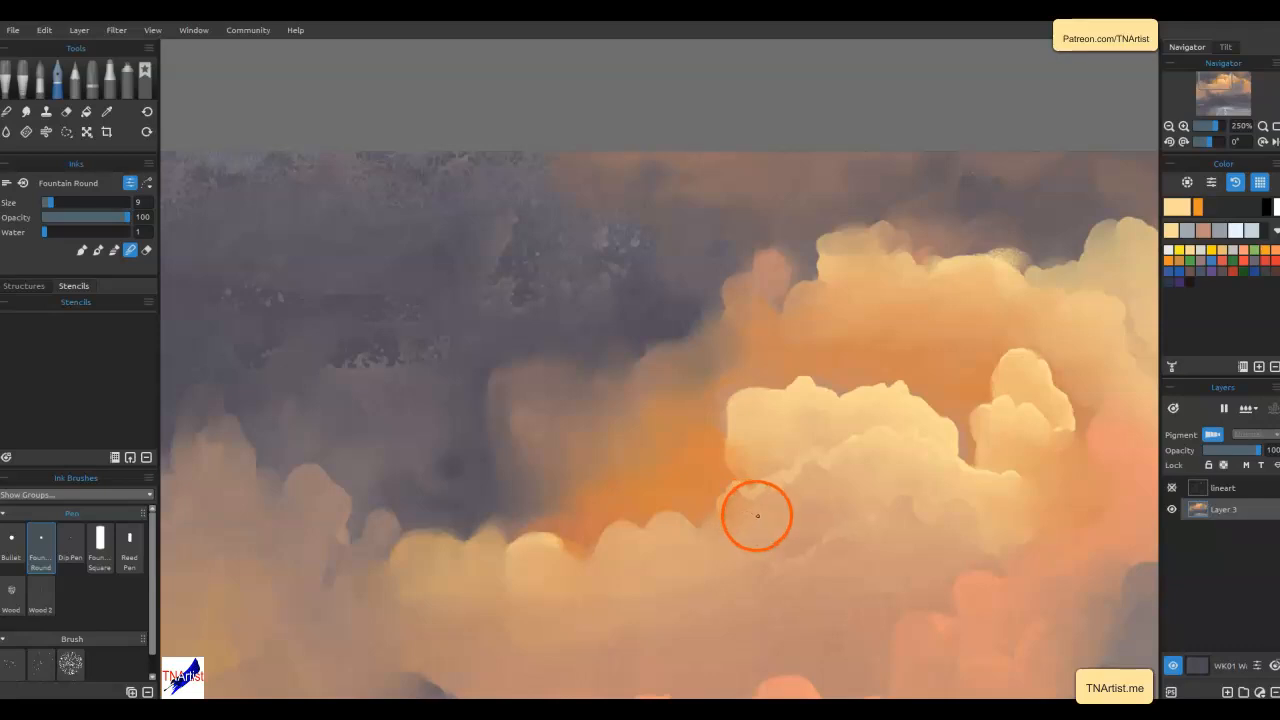
{"action": "key", "text": "n"}
{"action": "mouse_move", "coordinate": [751, 510]}
{"action": "left_mouse_down"}
{"action": "mouse_move", "coordinate": [811, 462]}
{"action": "mouse_move", "coordinate": [829, 472]}
{"action": "mouse_move", "coordinate": [818, 484]}
{"action": "mouse_move", "coordinate": [831, 480]}
{"action": "mouse_move", "coordinate": [814, 469]}
{"action": "mouse_move", "coordinate": [785, 487]}
{"action": "mouse_move", "coordinate": [871, 454]}
{"action": "left_mouse_up"}
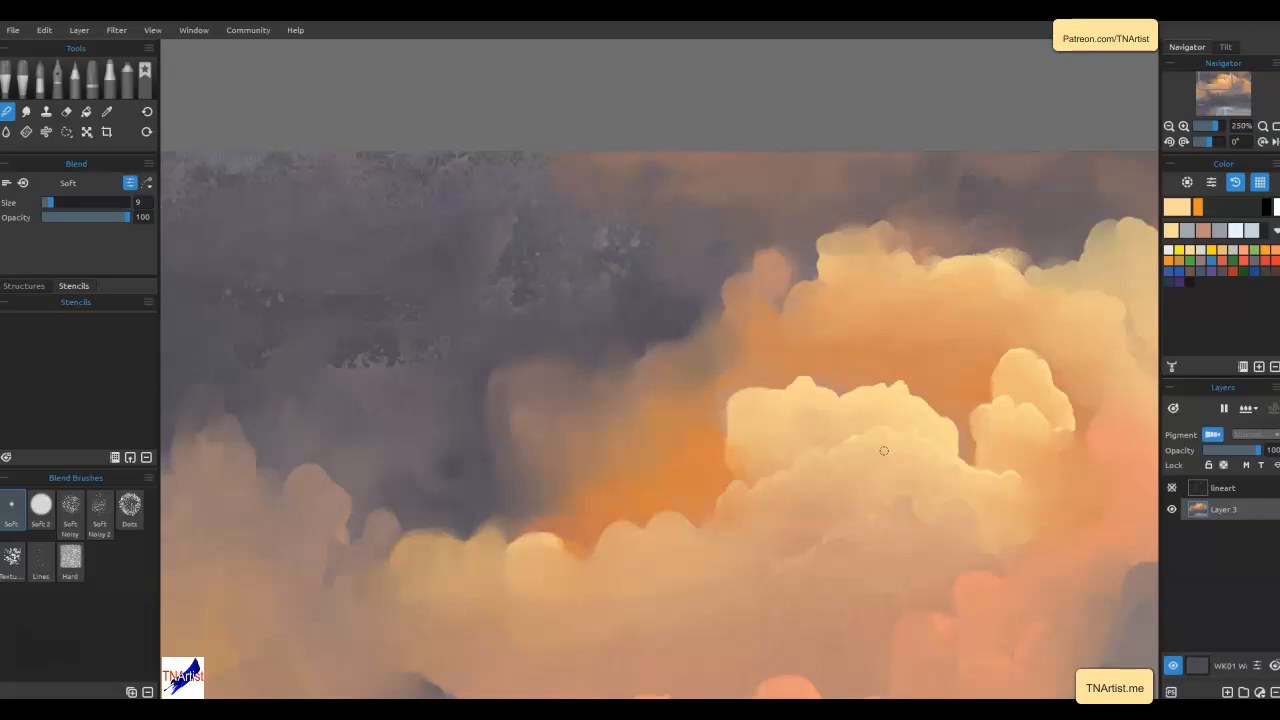
{"action": "mouse_move", "coordinate": [803, 534]}
{"action": "left_mouse_down"}
{"action": "mouse_move", "coordinate": [777, 586]}
{"action": "mouse_move", "coordinate": [854, 540]}
{"action": "left_mouse_up"}
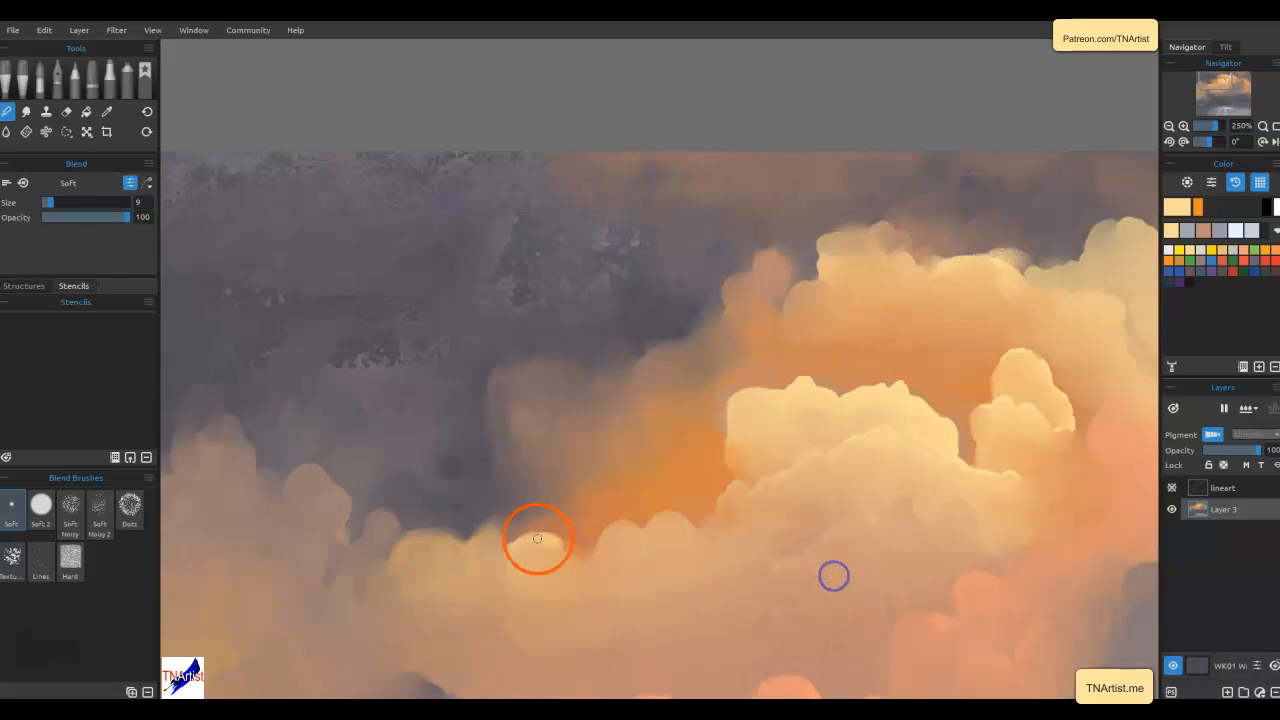
Reshape the left cloud bank's crest into small rounded billows with the pen in blend mode, and smooth them with the Soft blender
{"action": "key", "text": "p"}
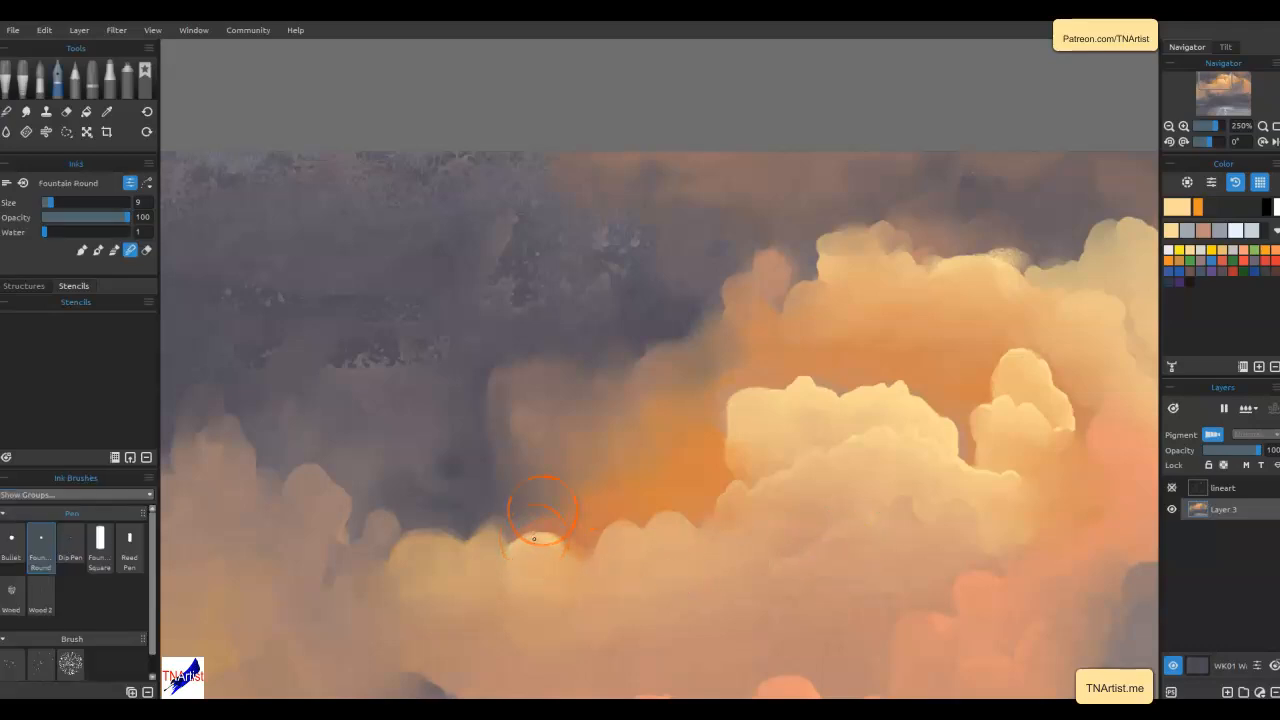
{"action": "mouse_move", "coordinate": [541, 518]}
{"action": "left_mouse_down"}
{"action": "mouse_move", "coordinate": [471, 540]}
{"action": "mouse_move", "coordinate": [529, 540]}
{"action": "mouse_move", "coordinate": [515, 554]}
{"action": "mouse_move", "coordinate": [543, 542]}
{"action": "mouse_move", "coordinate": [537, 529]}
{"action": "mouse_move", "coordinate": [502, 543]}
{"action": "mouse_move", "coordinate": [496, 560]}
{"action": "mouse_move", "coordinate": [536, 556]}
{"action": "mouse_move", "coordinate": [520, 564]}
{"action": "mouse_move", "coordinate": [435, 532]}
{"action": "mouse_move", "coordinate": [394, 546]}
{"action": "mouse_move", "coordinate": [361, 586]}
{"action": "left_mouse_up"}
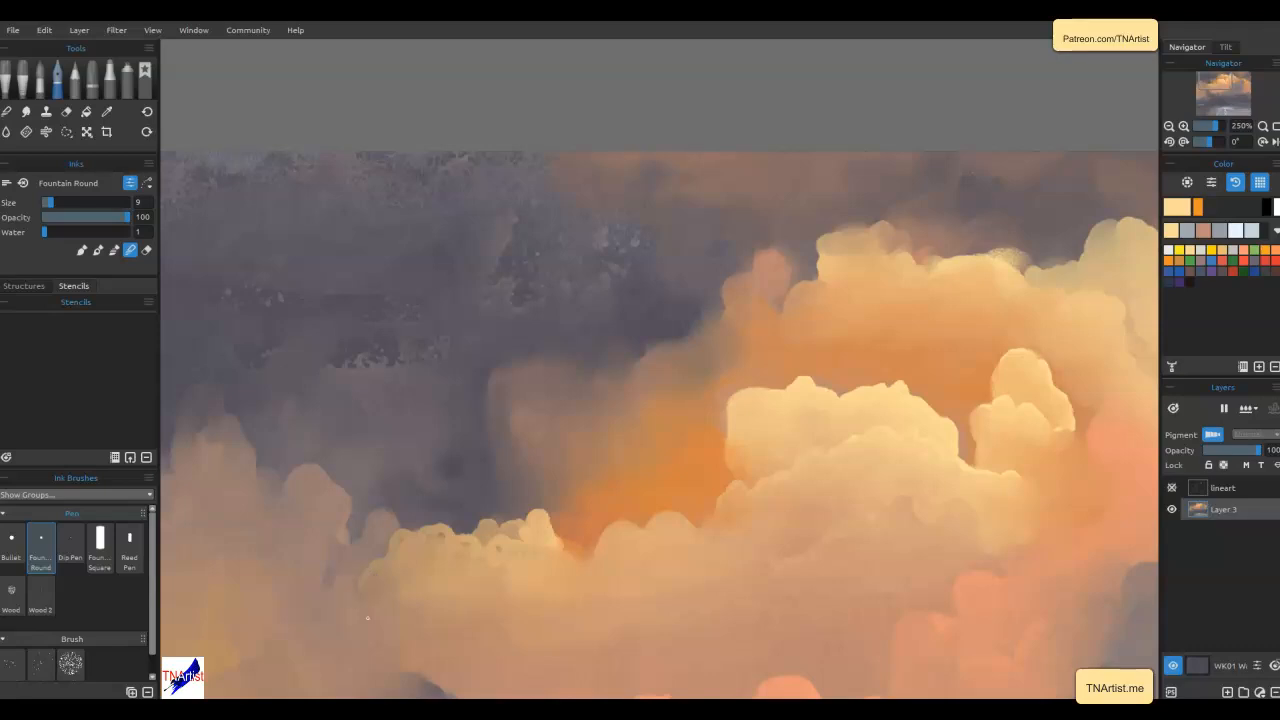
{"action": "key", "text": "n"}
{"action": "left_click_drag", "start_coordinate": [384, 575], "coordinate": [365, 600]}
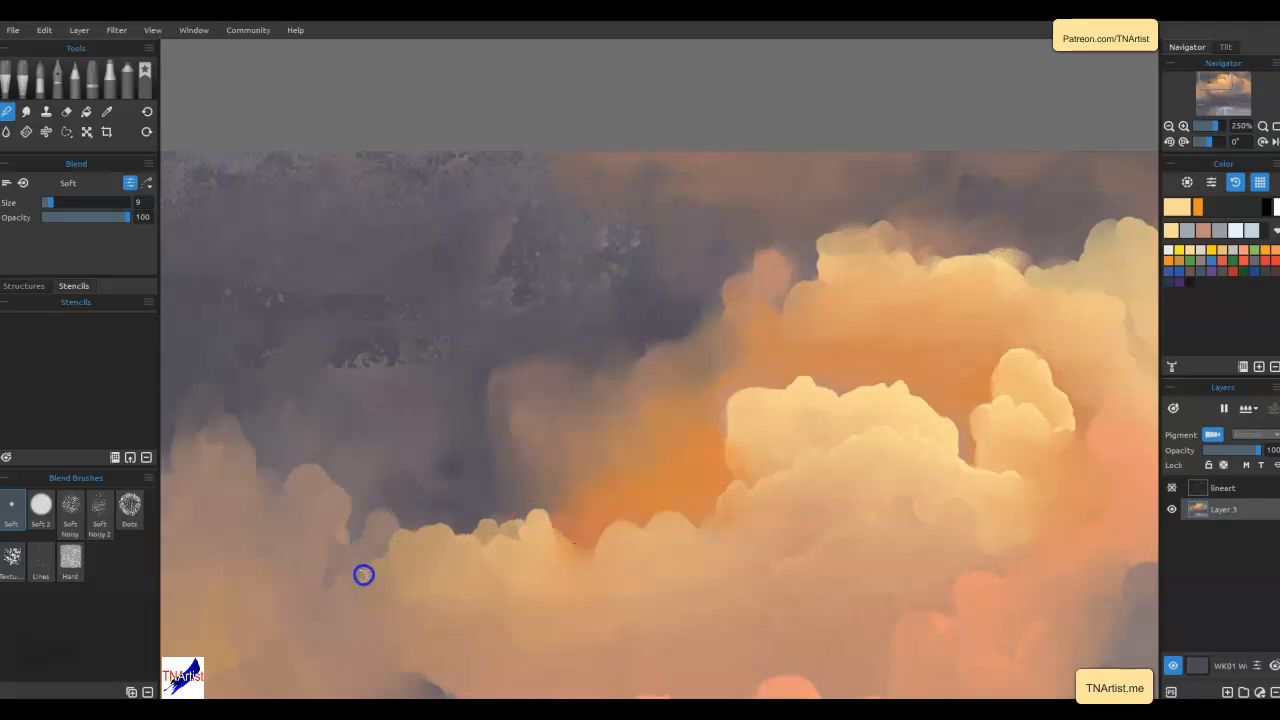
{"action": "left_click_drag", "start_coordinate": [371, 596], "coordinate": [369, 606]}
{"action": "left_click", "coordinate": [444, 567]}
{"action": "left_click", "coordinate": [612, 666]}
{"action": "left_click", "coordinate": [706, 652]}
{"action": "left_click_drag", "start_coordinate": [647, 590], "coordinate": [645, 612]}
{"action": "mouse_move", "coordinate": [643, 623]}
{"action": "left_mouse_down"}
{"action": "mouse_move", "coordinate": [629, 566]}
{"action": "mouse_move", "coordinate": [626, 599]}
{"action": "left_mouse_up"}
{"action": "left_click", "coordinate": [608, 575]}
Paint wavy pale-yellow highlight contours on the tall upper cloud's right lobe and down its right slope with the Fountain Round pen at size 9
{"action": "key", "text": "ctrl+0"}
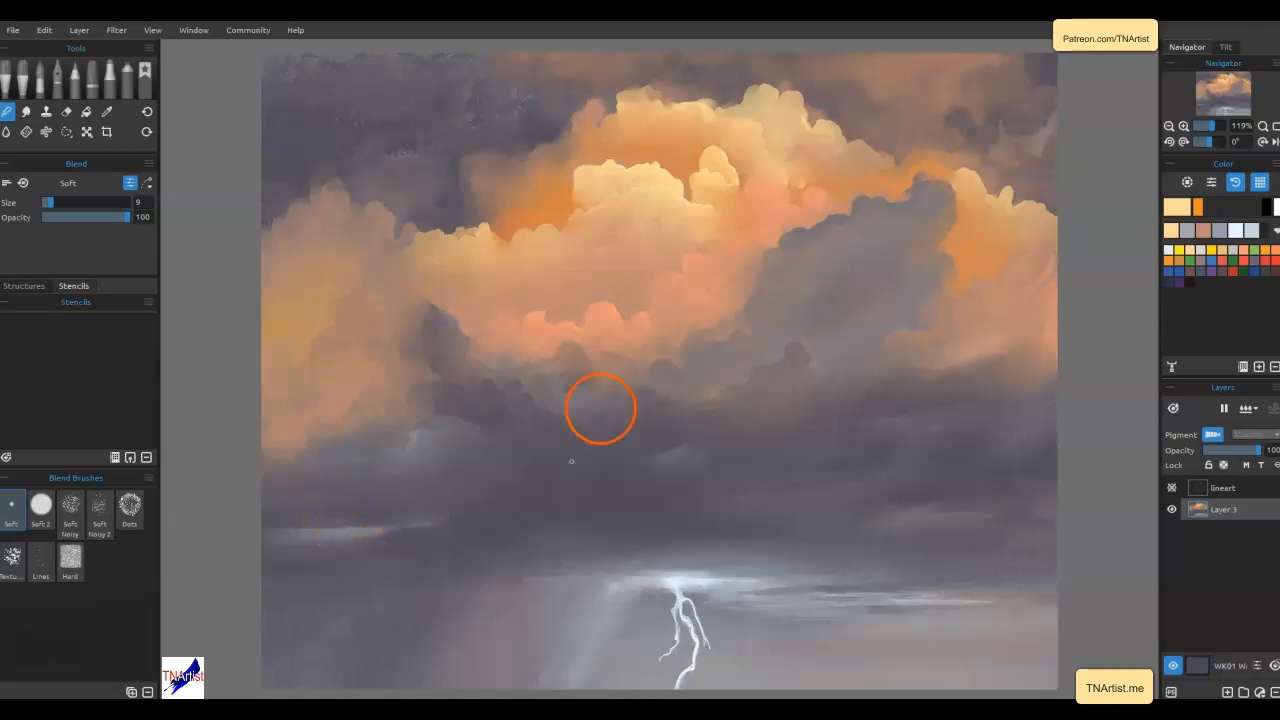
{"action": "scroll", "coordinate": [876, 217], "scroll_direction": "up", "scroll_amount": 3}
{"action": "mouse_move", "coordinate": [873, 212]}
{"action": "left_mouse_down"}
{"action": "mouse_move", "coordinate": [823, 355]}
{"action": "mouse_move", "coordinate": [837, 496]}
{"action": "left_mouse_up"}
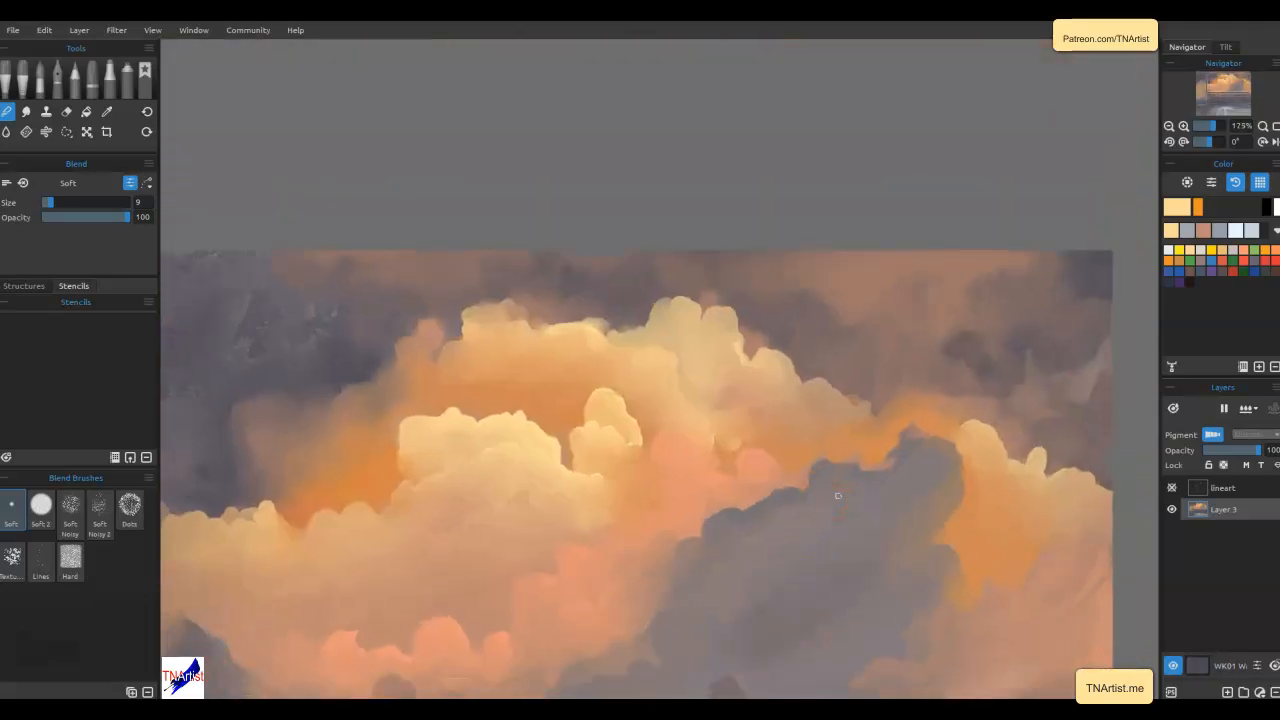
{"action": "key", "text": "i"}
{"action": "left_click", "coordinate": [740, 361], "text": "alt"}
{"action": "left_click_drag", "start_coordinate": [742, 360], "coordinate": [740, 363]}
{"action": "left_click", "coordinate": [1171, 230]}
{"action": "left_click_drag", "start_coordinate": [707, 310], "coordinate": [718, 307]}
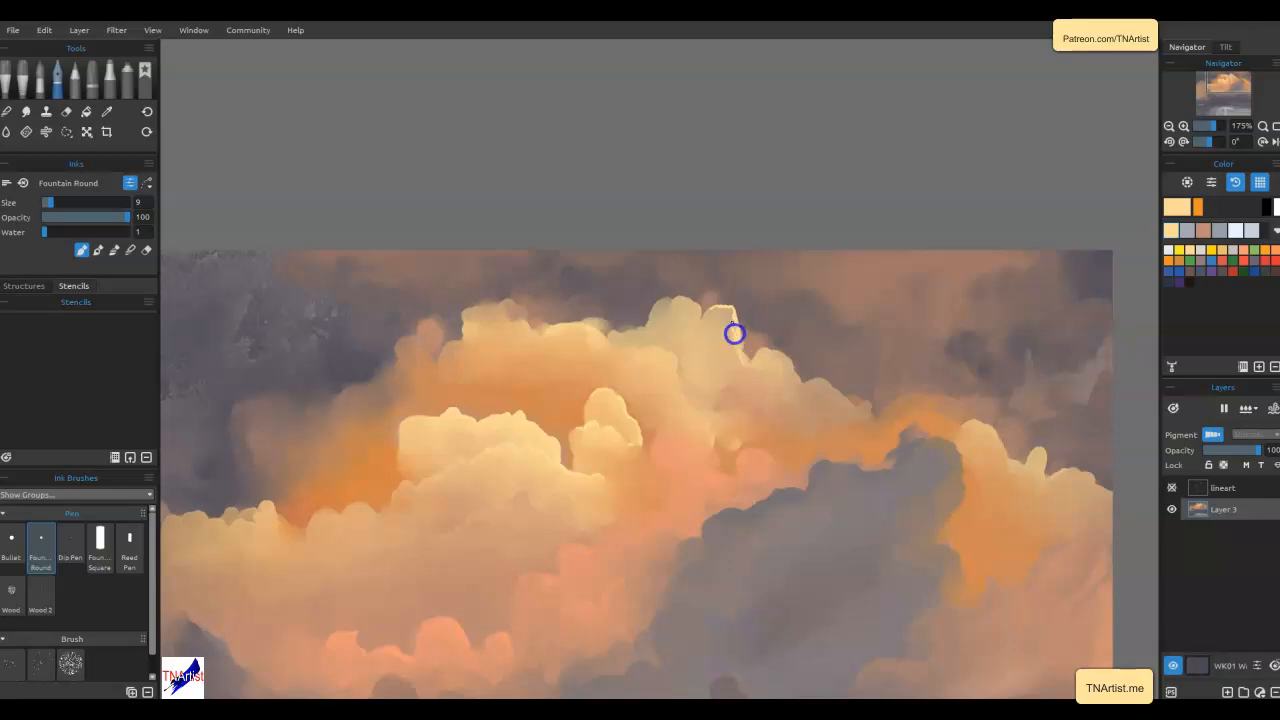
{"action": "mouse_move", "coordinate": [711, 313]}
{"action": "left_mouse_down"}
{"action": "mouse_move", "coordinate": [732, 347]}
{"action": "mouse_move", "coordinate": [834, 340]}
{"action": "mouse_move", "coordinate": [808, 397]}
{"action": "mouse_move", "coordinate": [751, 361]}
{"action": "mouse_move", "coordinate": [794, 355]}
{"action": "mouse_move", "coordinate": [813, 383]}
{"action": "mouse_move", "coordinate": [849, 394]}
{"action": "mouse_move", "coordinate": [835, 409]}
{"action": "mouse_move", "coordinate": [799, 386]}
{"action": "mouse_move", "coordinate": [798, 416]}
{"action": "mouse_move", "coordinate": [819, 363]}
{"action": "mouse_move", "coordinate": [826, 388]}
{"action": "mouse_move", "coordinate": [757, 379]}
{"action": "left_mouse_up"}
Blend the pale-yellow contours on the upper cloud's right slope and top right lobe into its body with the Soft blender, reducing its size to 4
{"action": "key", "text": "n"}
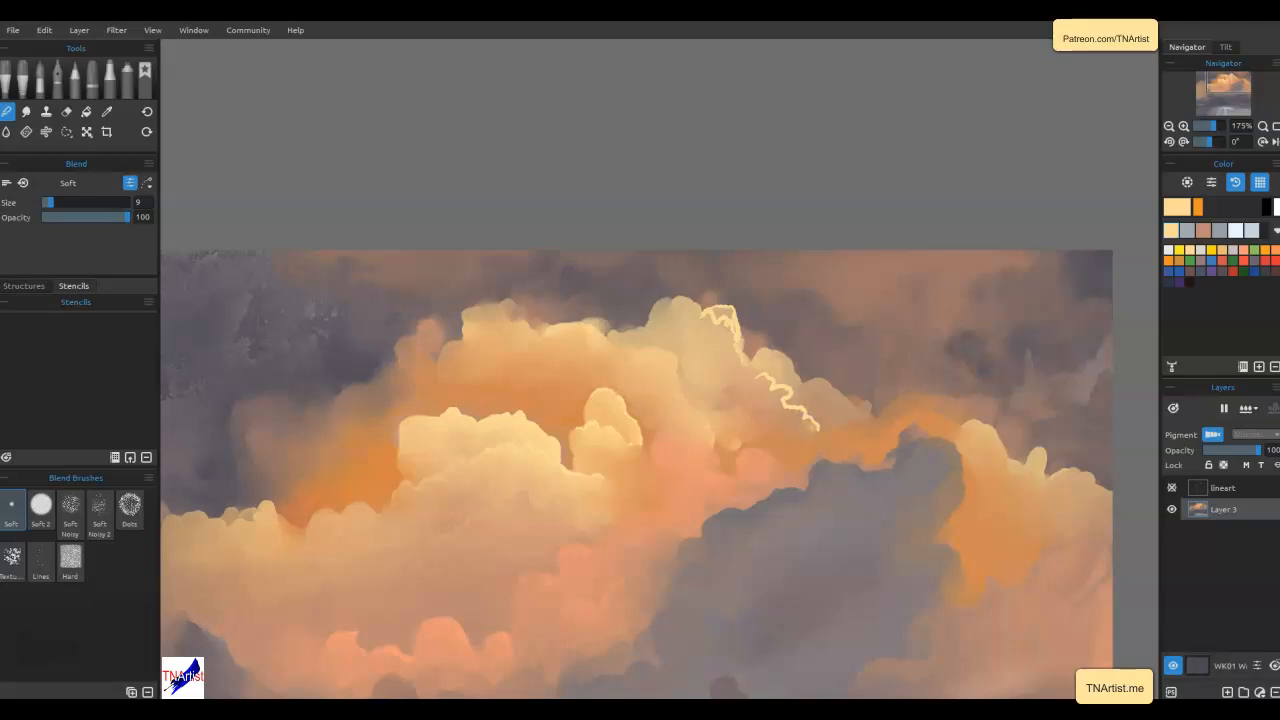
{"action": "scroll", "coordinate": [836, 422], "scroll_direction": "up", "scroll_amount": 5}
{"action": "mouse_move", "coordinate": [752, 461]}
{"action": "left_mouse_down"}
{"action": "mouse_move", "coordinate": [679, 380]}
{"action": "mouse_move", "coordinate": [644, 398]}
{"action": "mouse_move", "coordinate": [668, 417]}
{"action": "mouse_move", "coordinate": [708, 415]}
{"action": "mouse_move", "coordinate": [735, 436]}
{"action": "mouse_move", "coordinate": [741, 463]}
{"action": "mouse_move", "coordinate": [767, 440]}
{"action": "mouse_move", "coordinate": [690, 405]}
{"action": "mouse_move", "coordinate": [642, 351]}
{"action": "mouse_move", "coordinate": [661, 321]}
{"action": "mouse_move", "coordinate": [615, 322]}
{"action": "mouse_move", "coordinate": [592, 266]}
{"action": "mouse_move", "coordinate": [566, 283]}
{"action": "mouse_move", "coordinate": [693, 421]}
{"action": "left_mouse_up"}
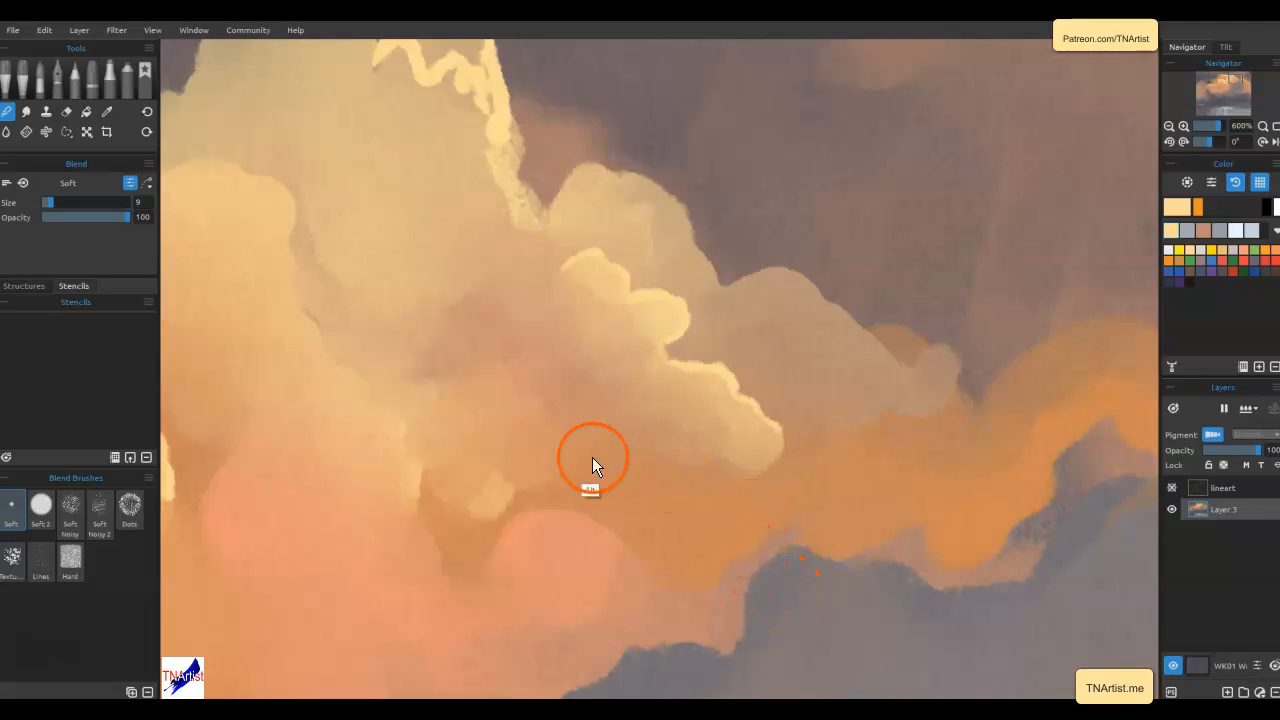
{"action": "mouse_move", "coordinate": [603, 445]}
{"action": "left_mouse_down"}
{"action": "mouse_move", "coordinate": [614, 433]}
{"action": "mouse_move", "coordinate": [866, 665]}
{"action": "left_mouse_up"}
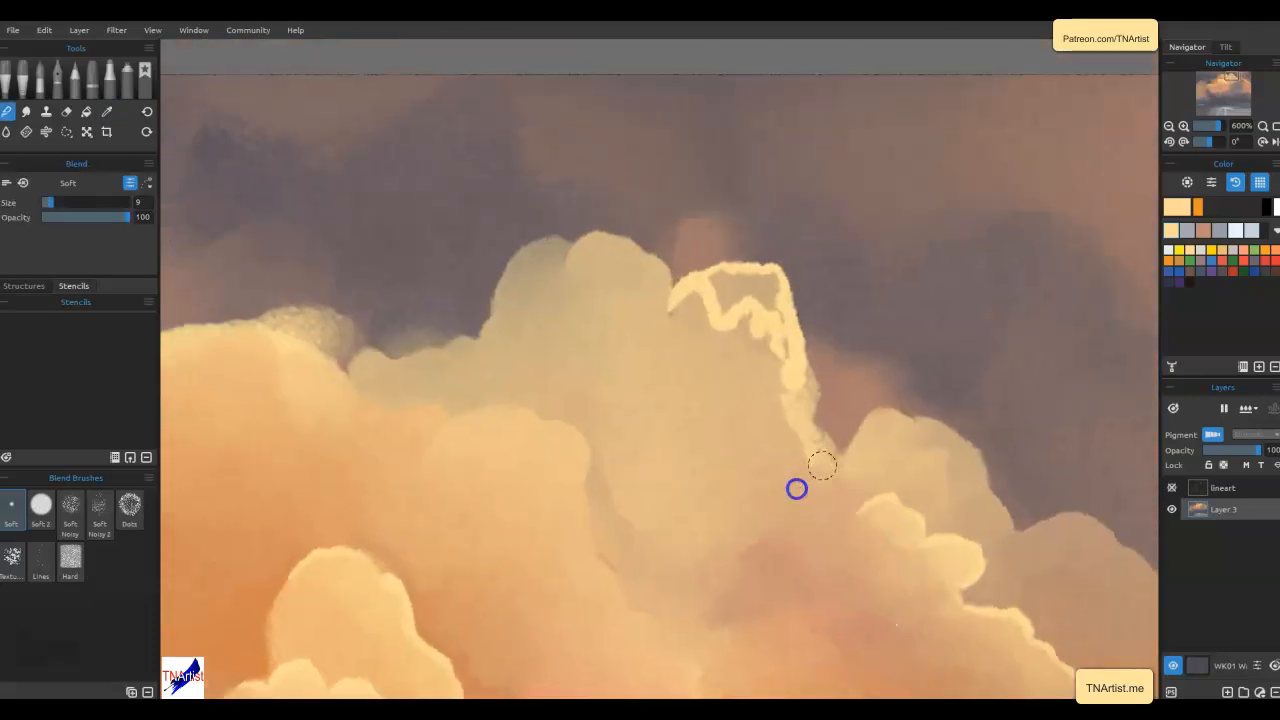
{"action": "mouse_move", "coordinate": [769, 379]}
{"action": "left_mouse_down"}
{"action": "mouse_move", "coordinate": [744, 332]}
{"action": "mouse_move", "coordinate": [750, 319]}
{"action": "mouse_move", "coordinate": [739, 338]}
{"action": "mouse_move", "coordinate": [707, 336]}
{"action": "mouse_move", "coordinate": [694, 296]}
{"action": "mouse_move", "coordinate": [649, 327]}
{"action": "left_mouse_up"}
{"action": "left_click_drag", "start_coordinate": [725, 341], "coordinate": [645, 362]}
{"action": "mouse_move", "coordinate": [770, 283]}
{"action": "left_mouse_down"}
{"action": "mouse_move", "coordinate": [716, 281]}
{"action": "mouse_move", "coordinate": [777, 304]}
{"action": "mouse_move", "coordinate": [786, 342]}
{"action": "mouse_move", "coordinate": [736, 360]}
{"action": "mouse_move", "coordinate": [737, 320]}
{"action": "left_mouse_up"}
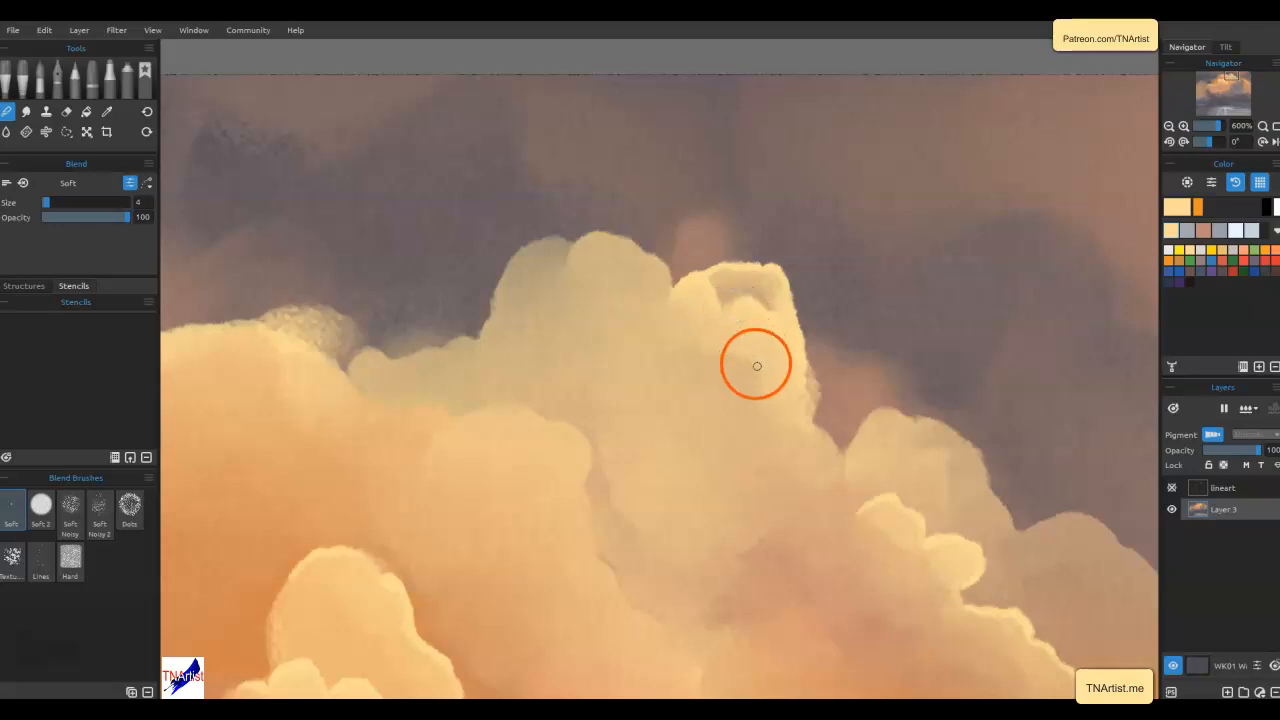
Soften the seam between the upper cloud's two top lobes with the pen in blend mode and the Soft blender at size 4
{"action": "key", "text": "n"}
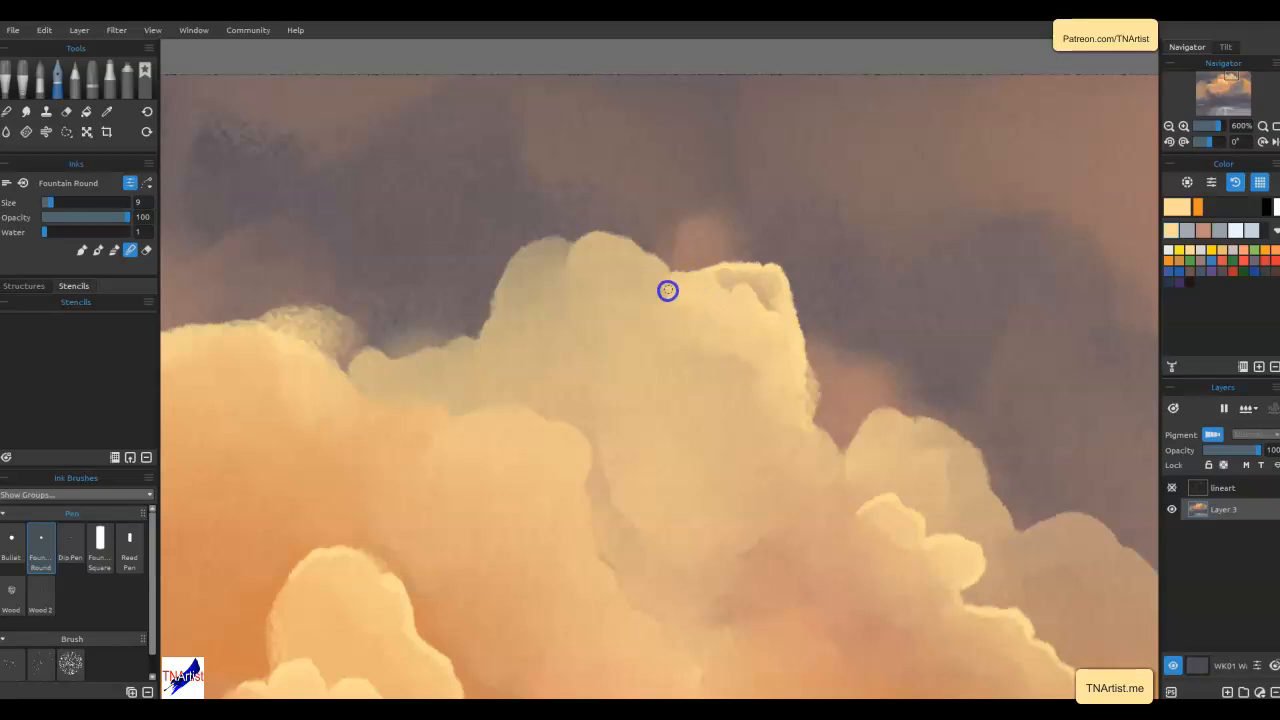
{"action": "key", "text": "u"}
{"action": "left_click_drag", "start_coordinate": [654, 288], "coordinate": [641, 265]}
{"action": "left_click_drag", "start_coordinate": [590, 305], "coordinate": [584, 330]}
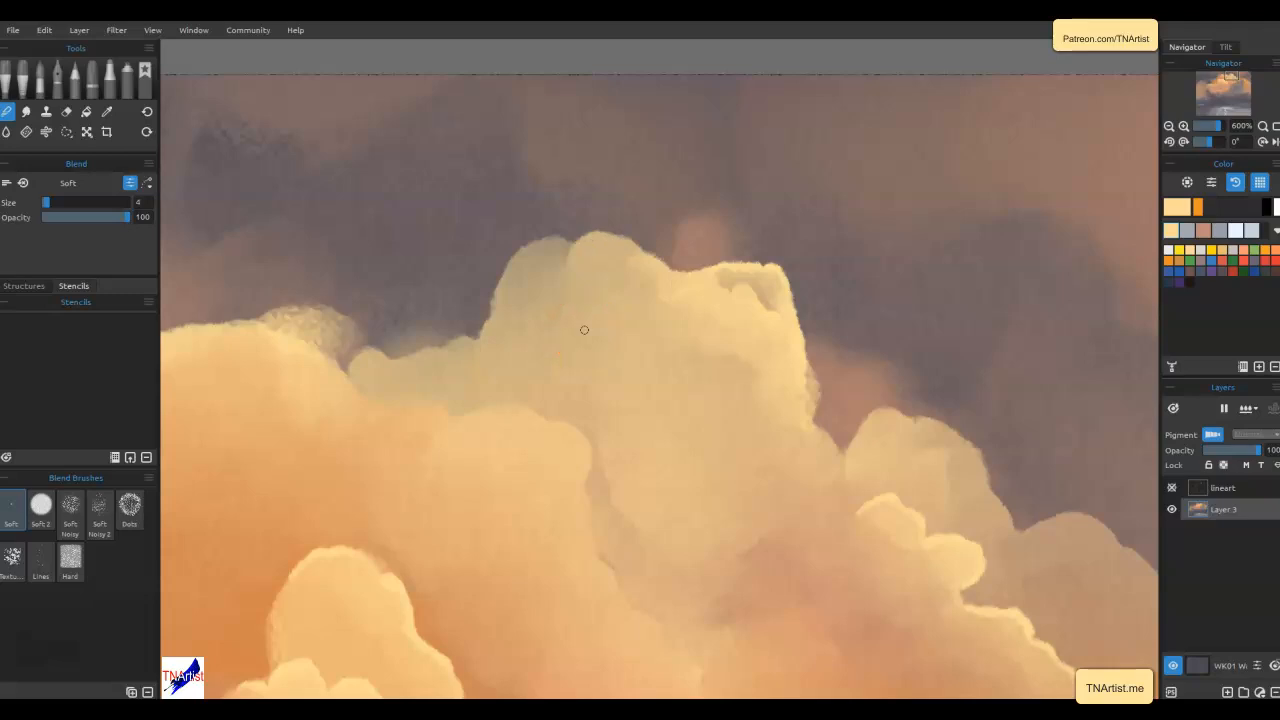
Add a pale-yellow billowed rim to the rounded lobe below the upper cloud's peak, and soften it inward with the Soft blender
{"action": "key", "text": "i"}
{"action": "key", "text": "b"}
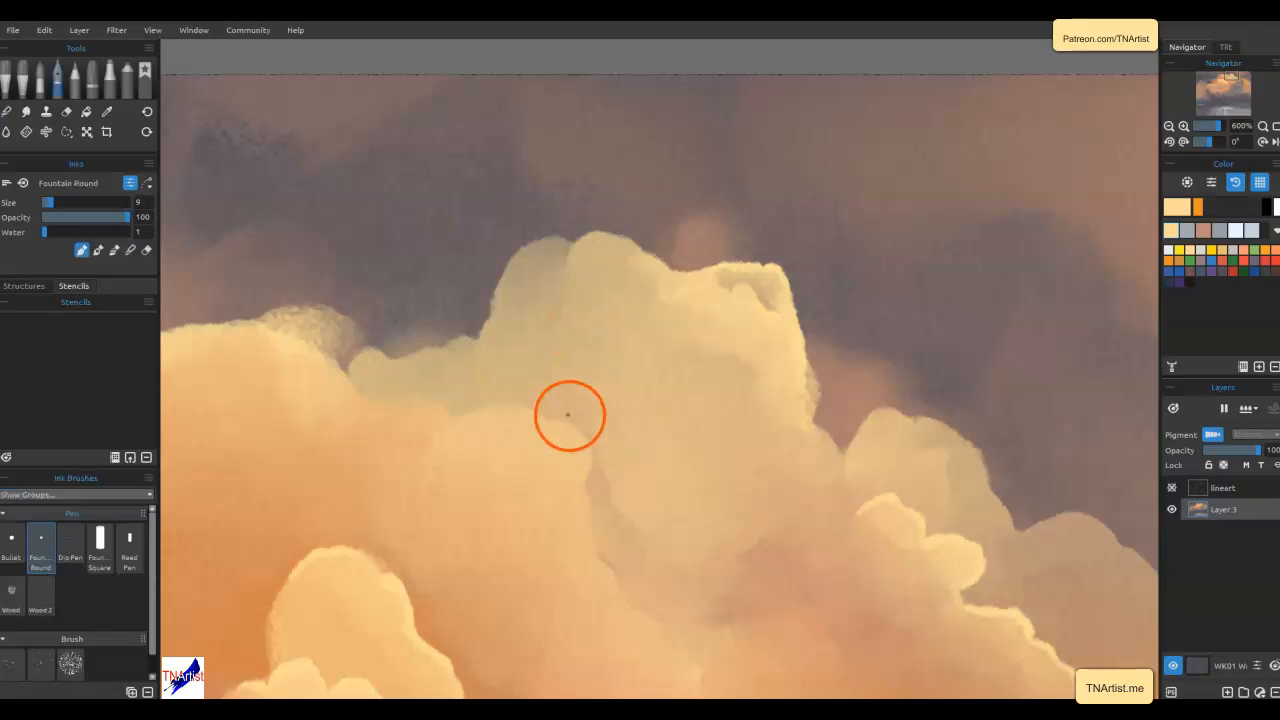
{"action": "mouse_move", "coordinate": [491, 412]}
{"action": "left_mouse_down"}
{"action": "mouse_move", "coordinate": [594, 454]}
{"action": "mouse_move", "coordinate": [577, 477]}
{"action": "mouse_move", "coordinate": [595, 544]}
{"action": "mouse_move", "coordinate": [583, 543]}
{"action": "mouse_move", "coordinate": [584, 454]}
{"action": "mouse_move", "coordinate": [491, 420]}
{"action": "mouse_move", "coordinate": [513, 462]}
{"action": "left_mouse_up"}
{"action": "key", "text": "b"}
{"action": "mouse_move", "coordinate": [569, 543]}
{"action": "left_mouse_down"}
{"action": "mouse_move", "coordinate": [582, 576]}
{"action": "mouse_move", "coordinate": [585, 518]}
{"action": "mouse_move", "coordinate": [615, 587]}
{"action": "left_mouse_up"}
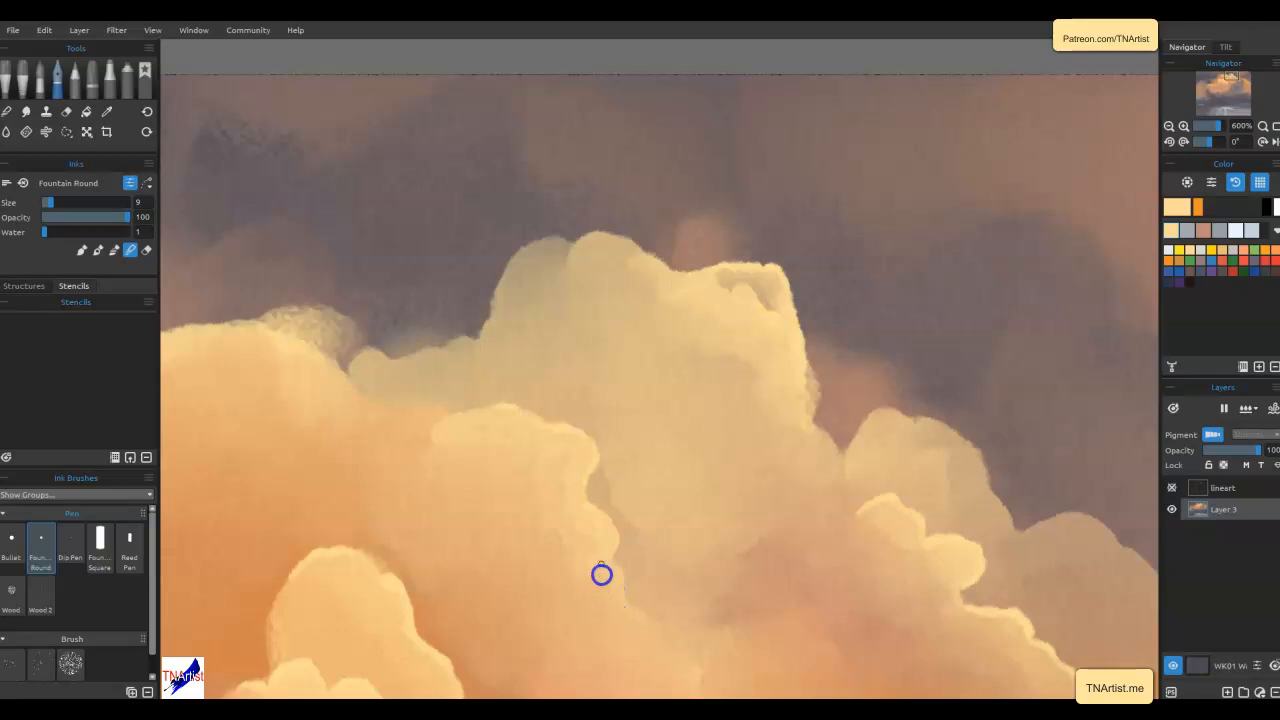
{"action": "key", "text": "n"}
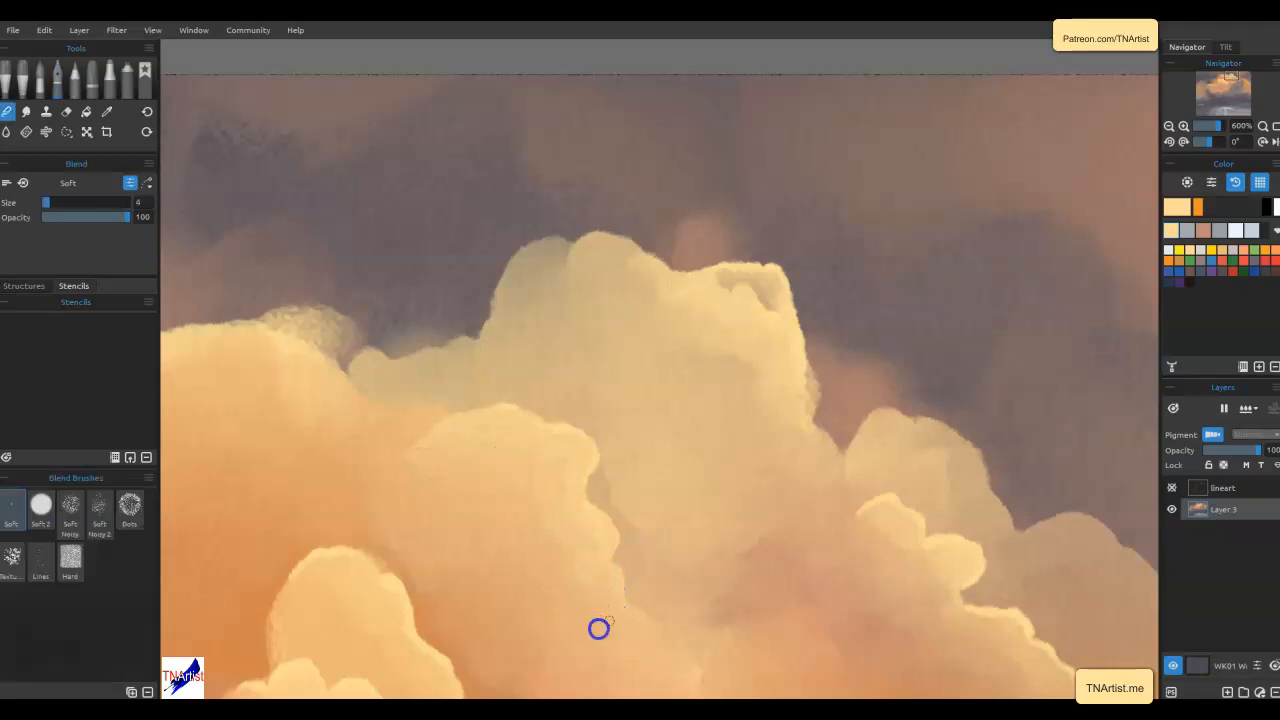
{"action": "left_click_drag", "start_coordinate": [421, 455], "coordinate": [365, 471]}
{"action": "mouse_move", "coordinate": [494, 489]}
{"action": "left_mouse_down"}
{"action": "mouse_move", "coordinate": [494, 514]}
{"action": "mouse_move", "coordinate": [587, 548]}
{"action": "left_mouse_up"}
Paint curved light streaks down into the upper cloud's orange body below its left crest with the Fountain Round pen at size 9
{"action": "left_click", "coordinate": [440, 397]}
{"action": "left_click_drag", "start_coordinate": [466, 451], "coordinate": [859, 381]}
{"action": "left_click", "coordinate": [866, 419]}
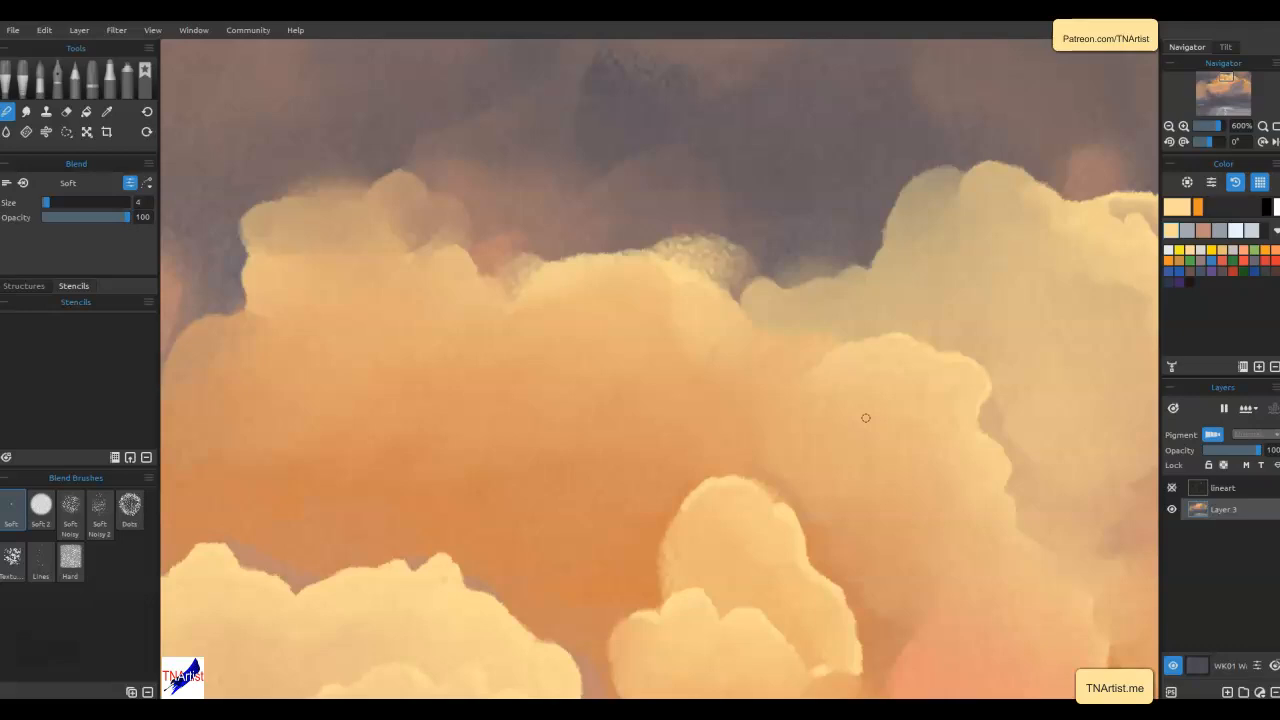
{"action": "key", "text": "i"}
{"action": "mouse_move", "coordinate": [582, 374]}
{"action": "left_mouse_down"}
{"action": "mouse_move", "coordinate": [573, 333]}
{"action": "mouse_move", "coordinate": [592, 413]}
{"action": "mouse_move", "coordinate": [586, 479]}
{"action": "left_mouse_up"}
{"action": "mouse_move", "coordinate": [556, 280]}
{"action": "left_mouse_down"}
{"action": "mouse_move", "coordinate": [532, 355]}
{"action": "mouse_move", "coordinate": [557, 434]}
{"action": "left_mouse_up"}
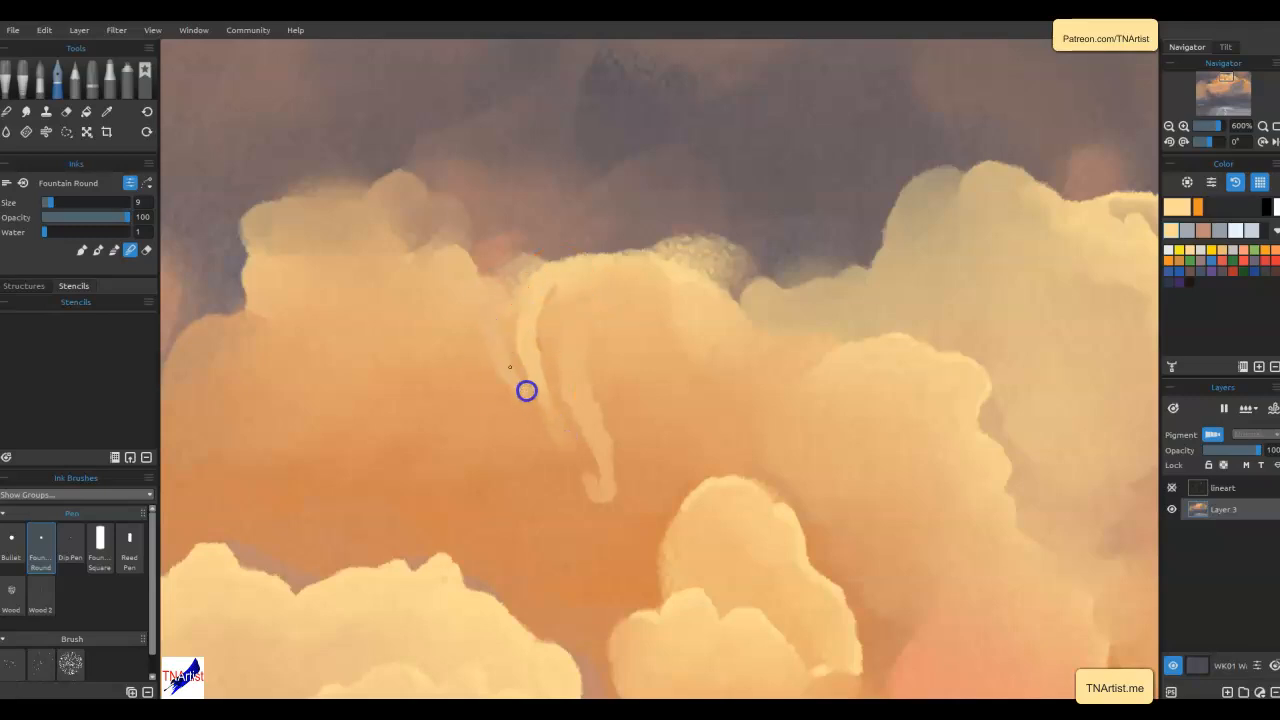
{"action": "mouse_move", "coordinate": [447, 364]}
{"action": "left_mouse_down"}
{"action": "mouse_move", "coordinate": [555, 443]}
{"action": "mouse_move", "coordinate": [578, 478]}
{"action": "left_mouse_up"}
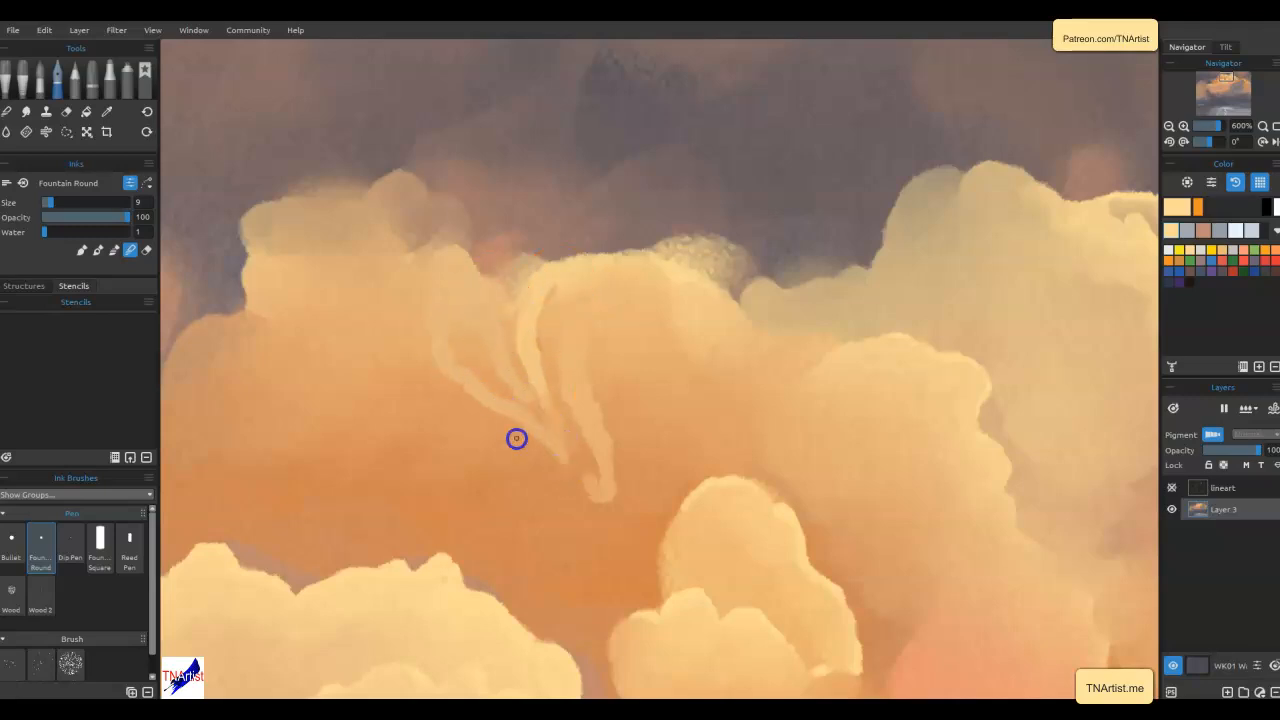
{"action": "mouse_move", "coordinate": [430, 339]}
{"action": "left_mouse_down"}
{"action": "mouse_move", "coordinate": [451, 406]}
{"action": "mouse_move", "coordinate": [480, 420]}
{"action": "left_mouse_up"}
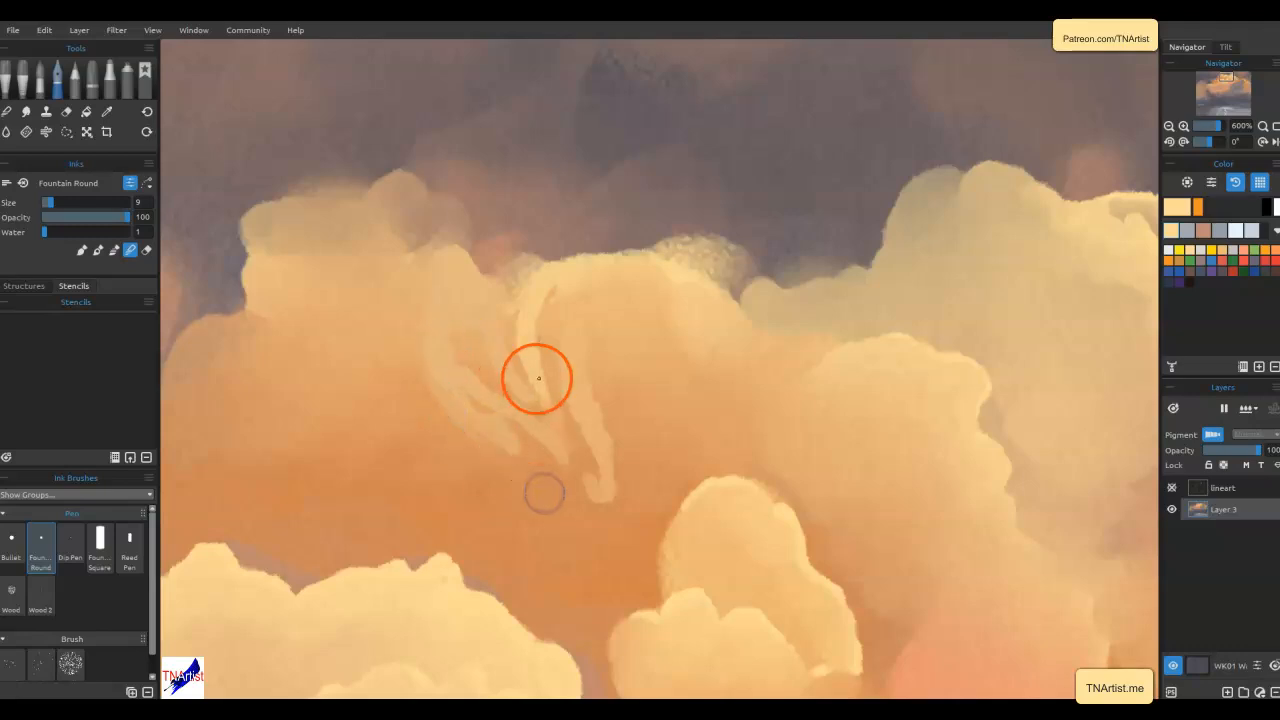
Blend the light streaks into soft folds in the upper cloud's orange body with the Soft blender, raising its size from 4 to 8
{"action": "key", "text": "n"}
{"action": "mouse_move", "coordinate": [609, 448]}
{"action": "left_mouse_down"}
{"action": "mouse_move", "coordinate": [591, 395]}
{"action": "mouse_move", "coordinate": [608, 440]}
{"action": "mouse_move", "coordinate": [603, 494]}
{"action": "mouse_move", "coordinate": [574, 458]}
{"action": "mouse_move", "coordinate": [583, 485]}
{"action": "mouse_move", "coordinate": [593, 468]}
{"action": "mouse_move", "coordinate": [543, 359]}
{"action": "left_mouse_up"}
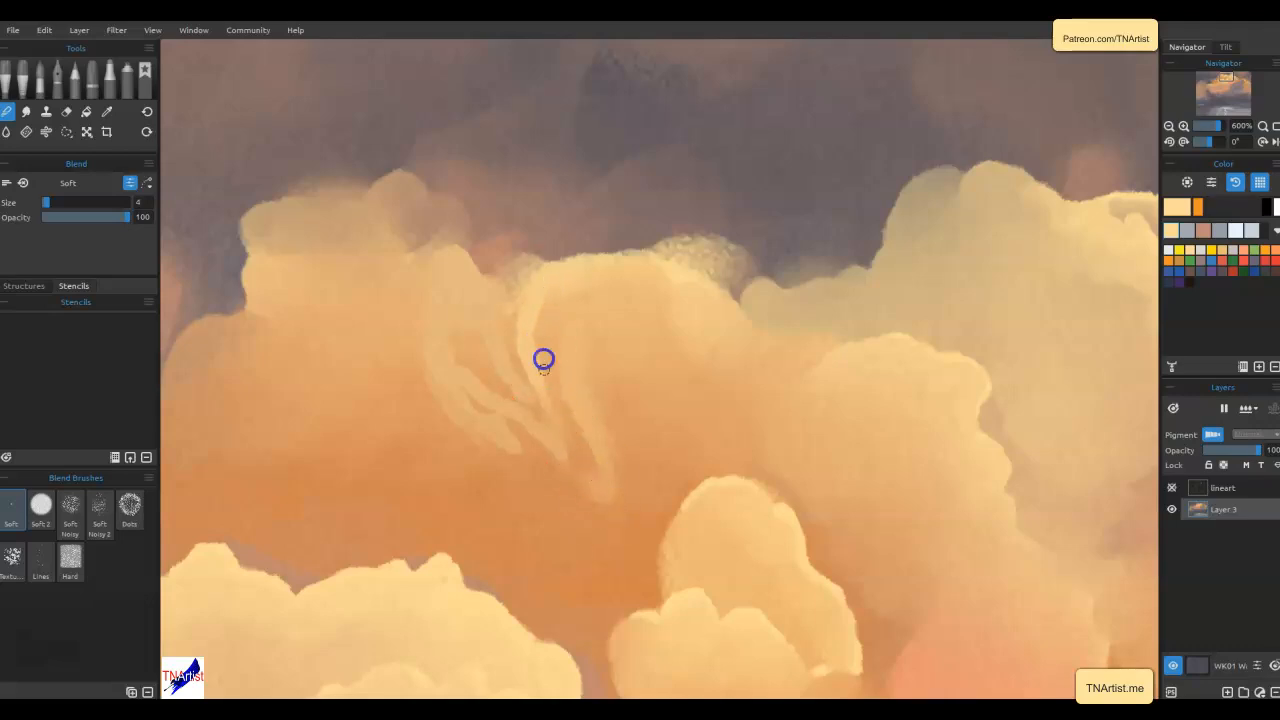
{"action": "mouse_move", "coordinate": [532, 294]}
{"action": "left_mouse_down"}
{"action": "mouse_move", "coordinate": [591, 397]}
{"action": "mouse_move", "coordinate": [537, 440]}
{"action": "mouse_move", "coordinate": [571, 477]}
{"action": "mouse_move", "coordinate": [498, 432]}
{"action": "mouse_move", "coordinate": [529, 467]}
{"action": "left_mouse_up"}
{"action": "mouse_move", "coordinate": [560, 345]}
{"action": "left_mouse_down"}
{"action": "mouse_move", "coordinate": [543, 398]}
{"action": "mouse_move", "coordinate": [614, 441]}
{"action": "mouse_move", "coordinate": [618, 462]}
{"action": "mouse_move", "coordinate": [515, 360]}
{"action": "left_mouse_up"}
{"action": "left_click_drag", "start_coordinate": [515, 360], "coordinate": [556, 461]}
{"action": "mouse_move", "coordinate": [539, 394]}
{"action": "left_mouse_down"}
{"action": "mouse_move", "coordinate": [537, 302]}
{"action": "mouse_move", "coordinate": [560, 385]}
{"action": "left_mouse_up"}
{"action": "mouse_move", "coordinate": [438, 314]}
{"action": "left_mouse_down"}
{"action": "mouse_move", "coordinate": [482, 414]}
{"action": "mouse_move", "coordinate": [471, 455]}
{"action": "mouse_move", "coordinate": [546, 444]}
{"action": "mouse_move", "coordinate": [611, 411]}
{"action": "mouse_move", "coordinate": [503, 462]}
{"action": "left_mouse_up"}
{"action": "key", "text": "bracketright"}
{"action": "left_click_drag", "start_coordinate": [433, 379], "coordinate": [573, 577]}
{"action": "left_click_drag", "start_coordinate": [620, 384], "coordinate": [549, 312]}
{"action": "left_click_drag", "start_coordinate": [559, 365], "coordinate": [620, 456]}
{"action": "mouse_move", "coordinate": [628, 537]}
{"action": "left_mouse_down"}
{"action": "mouse_move", "coordinate": [626, 489]}
{"action": "mouse_move", "coordinate": [594, 472]}
{"action": "left_mouse_up"}
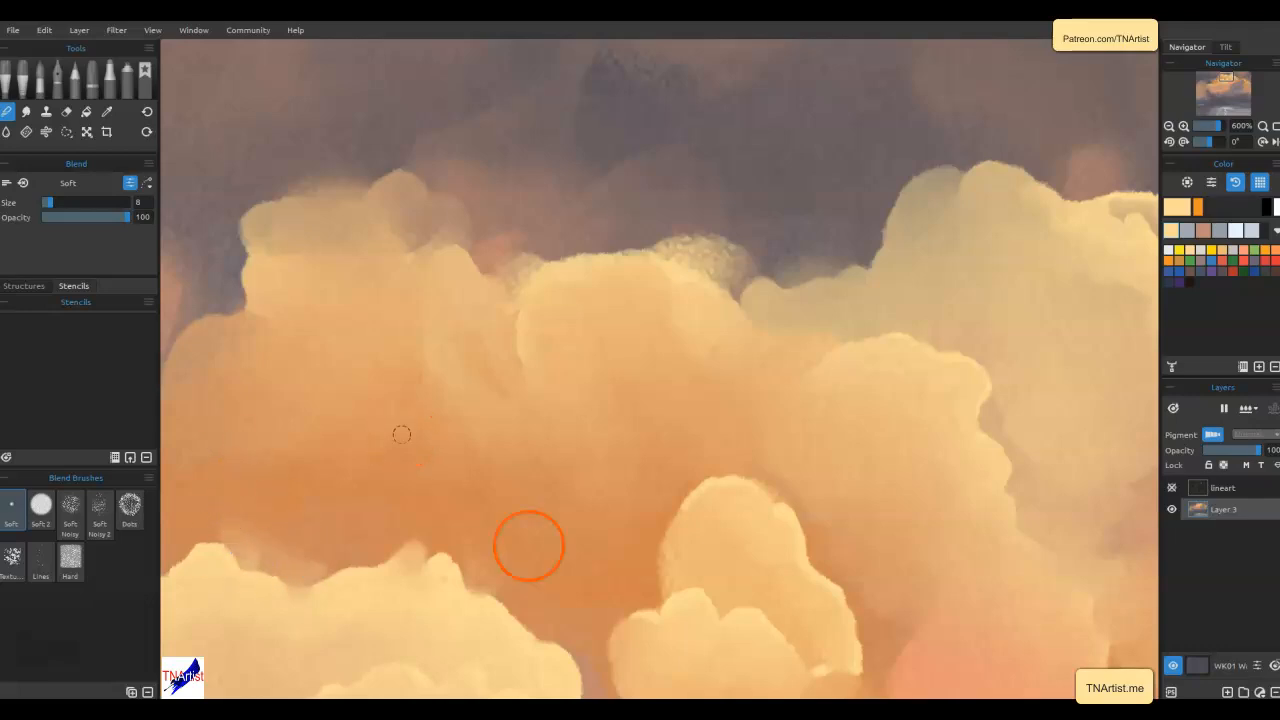
Reshape the central cloud's left side into stepped, sloping billows with the pen in blend mode and the Soft blender at size 8
{"action": "mouse_move", "coordinate": [465, 551]}
{"action": "left_mouse_down"}
{"action": "mouse_move", "coordinate": [866, 320]}
{"action": "mouse_move", "coordinate": [1025, 316]}
{"action": "left_mouse_up"}
{"action": "mouse_move", "coordinate": [629, 403]}
{"action": "left_mouse_down"}
{"action": "mouse_move", "coordinate": [571, 469]}
{"action": "mouse_move", "coordinate": [594, 531]}
{"action": "mouse_move", "coordinate": [526, 489]}
{"action": "mouse_move", "coordinate": [552, 380]}
{"action": "left_mouse_up"}
{"action": "left_click_drag", "start_coordinate": [521, 466], "coordinate": [549, 415]}
{"action": "mouse_move", "coordinate": [601, 383]}
{"action": "left_mouse_down"}
{"action": "mouse_move", "coordinate": [636, 351]}
{"action": "mouse_move", "coordinate": [448, 480]}
{"action": "left_mouse_up"}
{"action": "key", "text": "i"}
{"action": "left_click_drag", "start_coordinate": [577, 414], "coordinate": [504, 490]}
{"action": "mouse_move", "coordinate": [470, 486]}
{"action": "left_mouse_down"}
{"action": "mouse_move", "coordinate": [586, 443]}
{"action": "mouse_move", "coordinate": [597, 469]}
{"action": "mouse_move", "coordinate": [518, 494]}
{"action": "left_mouse_up"}
{"action": "key", "text": "b"}
{"action": "mouse_move", "coordinate": [602, 389]}
{"action": "left_mouse_down"}
{"action": "mouse_move", "coordinate": [598, 445]}
{"action": "mouse_move", "coordinate": [525, 497]}
{"action": "mouse_move", "coordinate": [539, 475]}
{"action": "mouse_move", "coordinate": [490, 465]}
{"action": "mouse_move", "coordinate": [407, 510]}
{"action": "left_mouse_up"}
{"action": "mouse_move", "coordinate": [464, 471]}
{"action": "left_mouse_down"}
{"action": "mouse_move", "coordinate": [551, 477]}
{"action": "mouse_move", "coordinate": [560, 440]}
{"action": "mouse_move", "coordinate": [617, 491]}
{"action": "mouse_move", "coordinate": [508, 512]}
{"action": "mouse_move", "coordinate": [560, 540]}
{"action": "mouse_move", "coordinate": [694, 480]}
{"action": "mouse_move", "coordinate": [600, 534]}
{"action": "mouse_move", "coordinate": [714, 466]}
{"action": "mouse_move", "coordinate": [611, 514]}
{"action": "mouse_move", "coordinate": [646, 531]}
{"action": "mouse_move", "coordinate": [632, 484]}
{"action": "mouse_move", "coordinate": [662, 467]}
{"action": "left_mouse_up"}
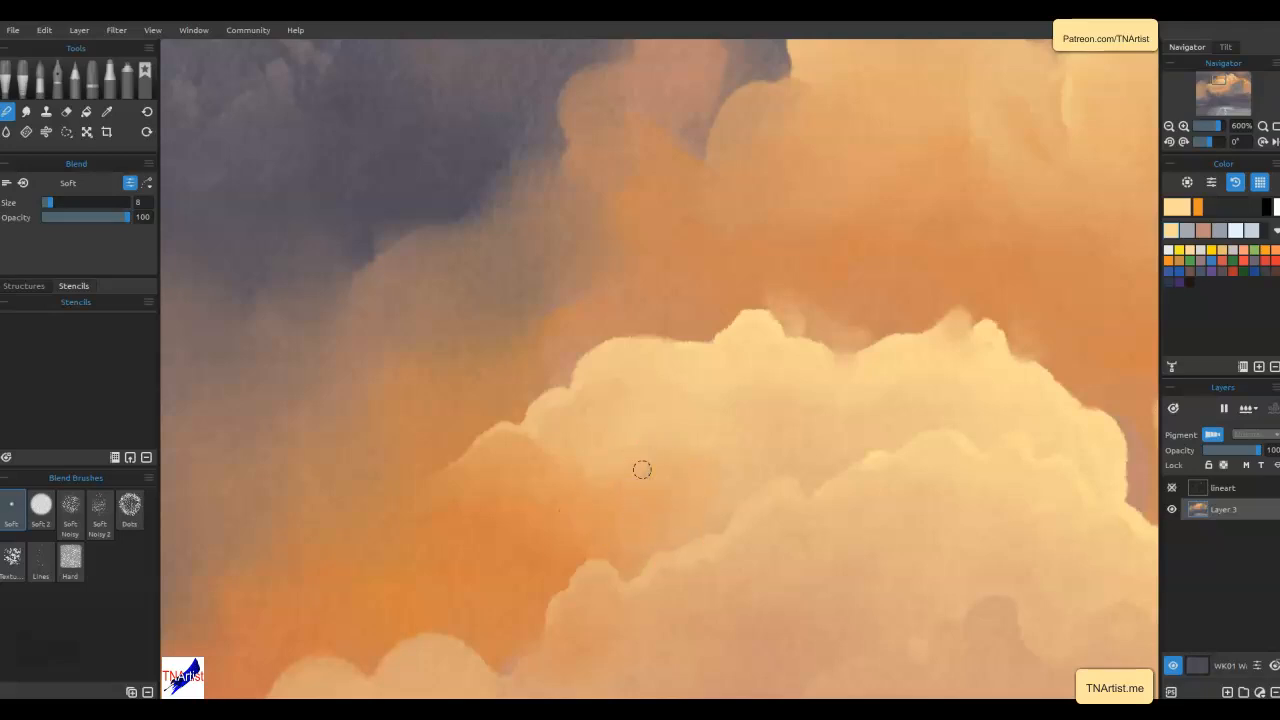
Sample the grey cloud's colour, lighten it, and paint wavy highlight contours along that cloud's crest and right side with the Fountain Round pen at size 9
{"action": "key", "text": "ctrl+0"}
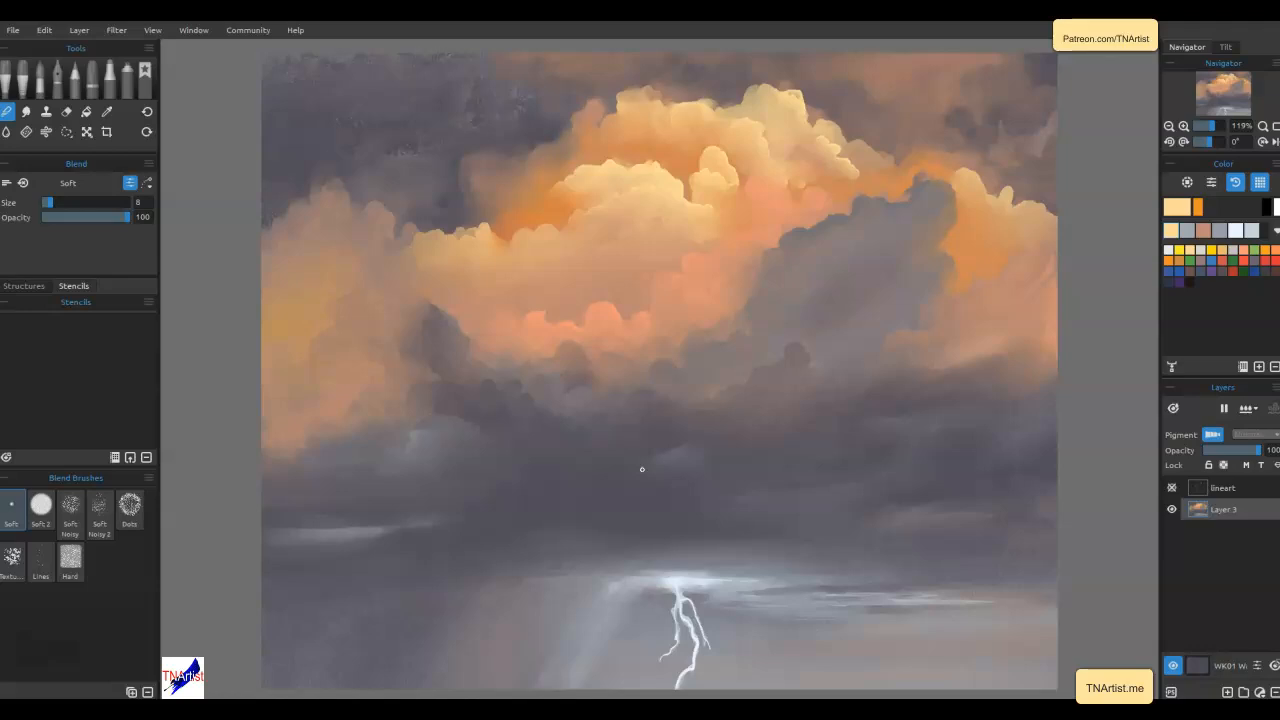
{"action": "left_click_drag", "start_coordinate": [799, 106], "coordinate": [785, 100]}
{"action": "left_click", "coordinate": [922, 208], "text": "alt"}
{"action": "left_click_drag", "start_coordinate": [1174, 182], "coordinate": [1176, 207]}
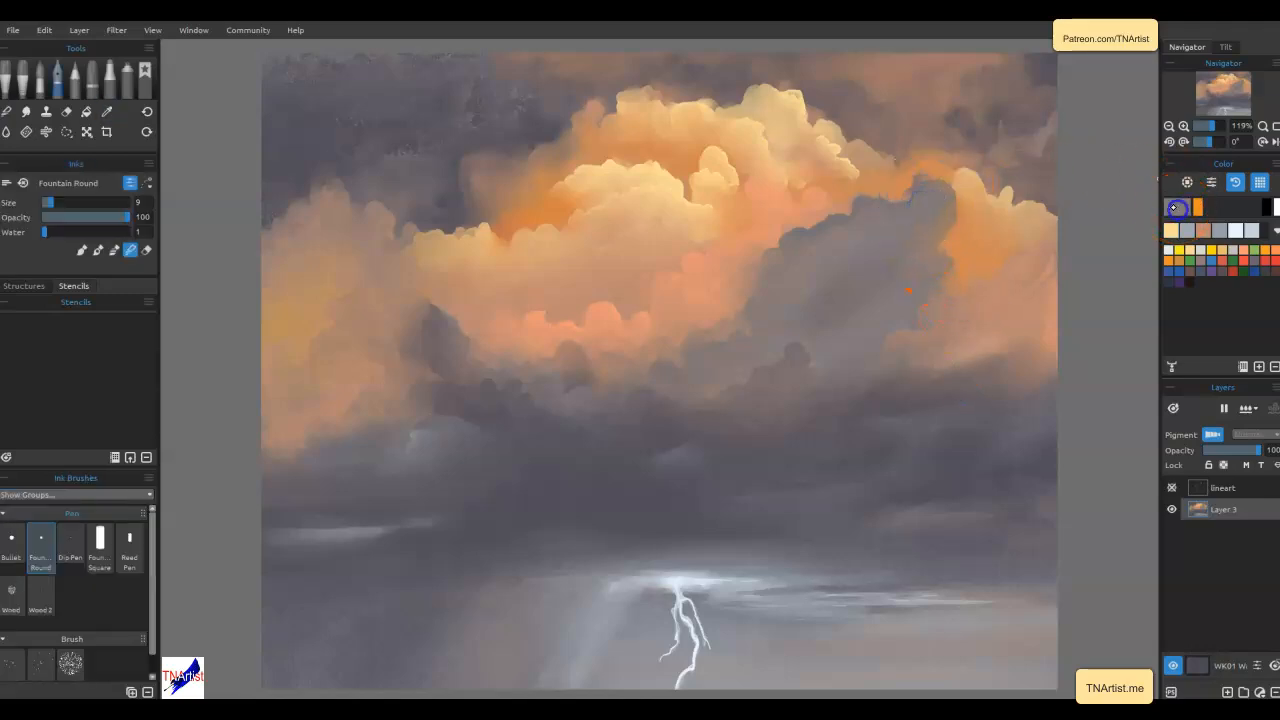
{"action": "left_click", "coordinate": [803, 273]}
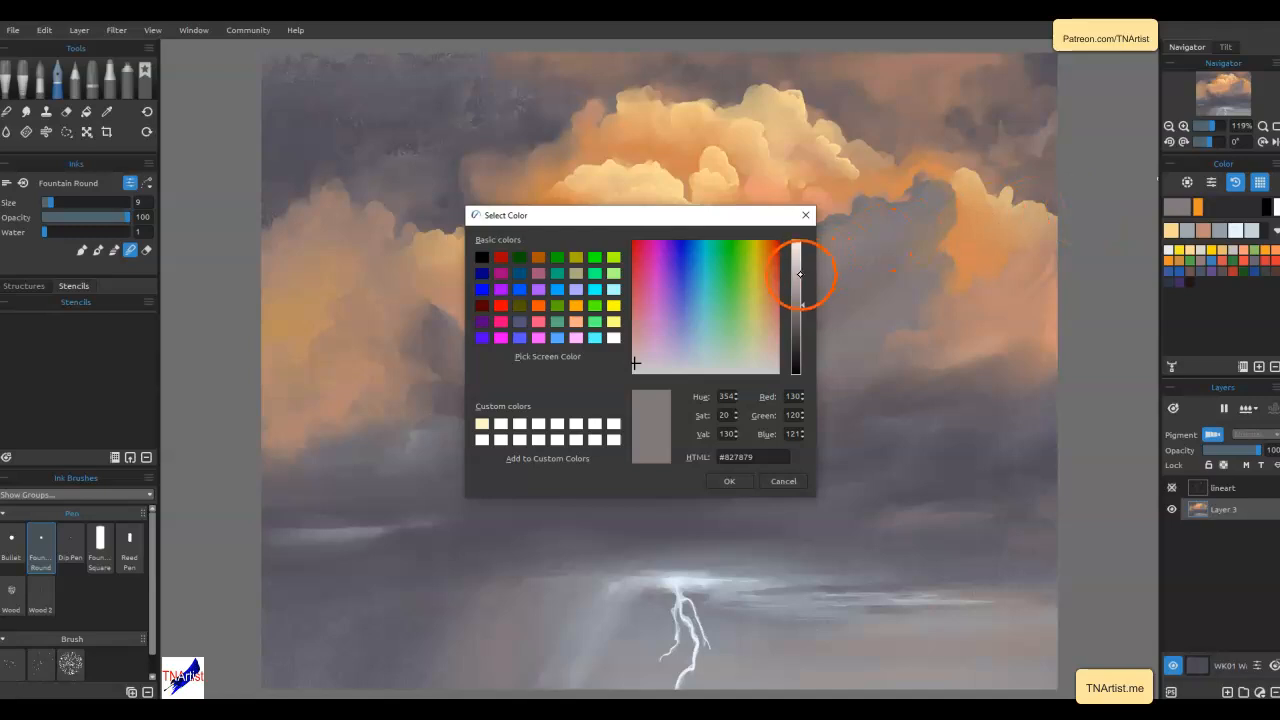
{"action": "left_click", "coordinate": [738, 482]}
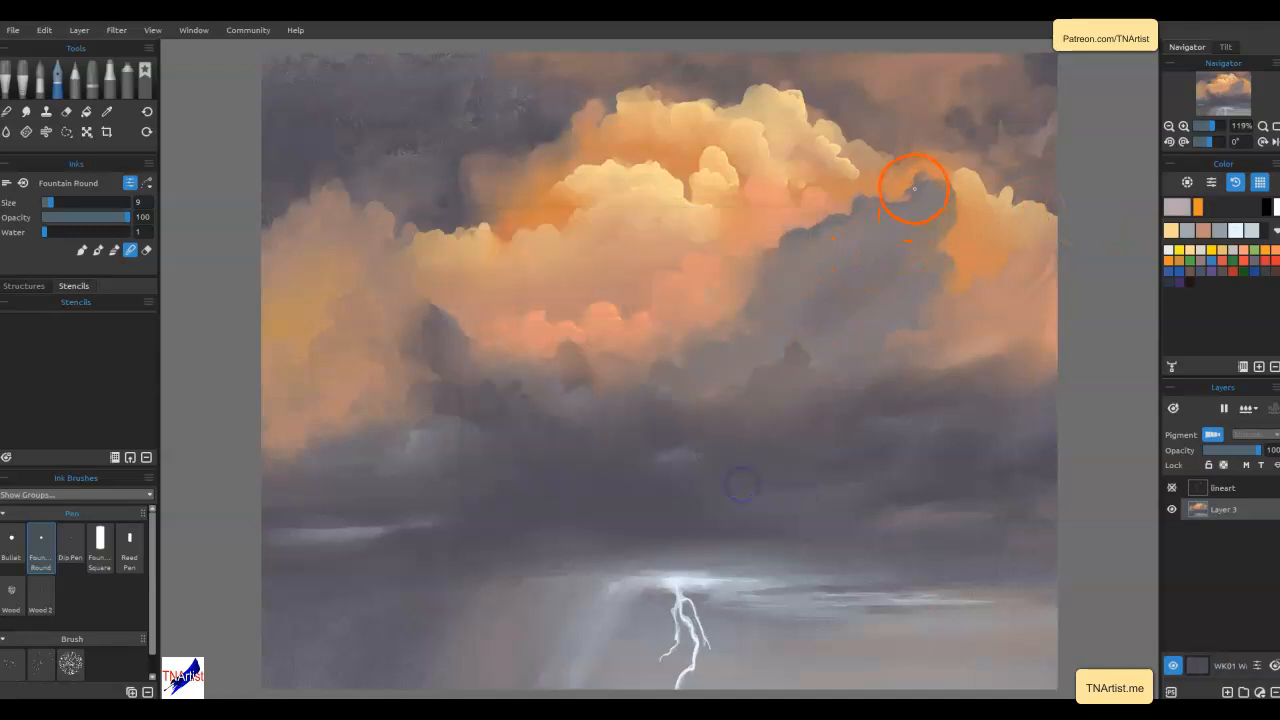
{"action": "left_click", "coordinate": [920, 187]}
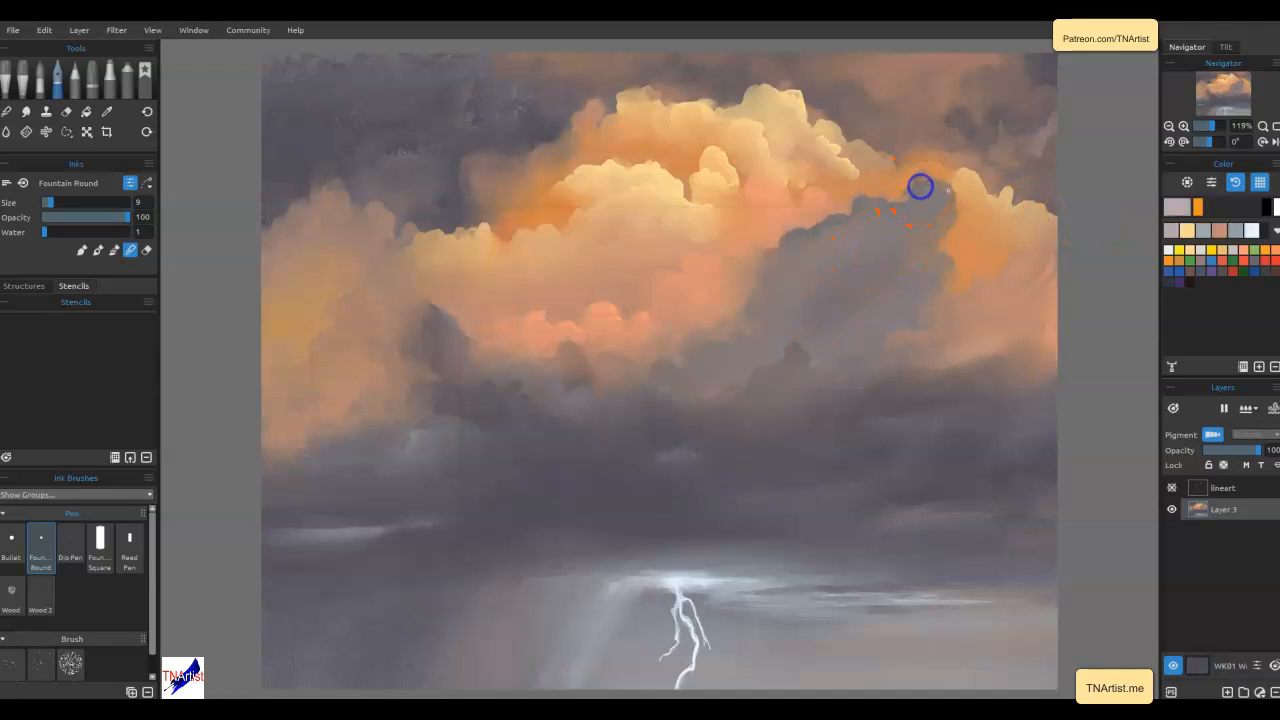
{"action": "mouse_move", "coordinate": [930, 186]}
{"action": "left_mouse_down"}
{"action": "mouse_move", "coordinate": [906, 211]}
{"action": "mouse_move", "coordinate": [890, 209]}
{"action": "mouse_move", "coordinate": [923, 226]}
{"action": "mouse_move", "coordinate": [911, 254]}
{"action": "mouse_move", "coordinate": [946, 266]}
{"action": "left_mouse_up"}
{"action": "left_click_drag", "start_coordinate": [905, 210], "coordinate": [854, 203]}
{"action": "key", "text": "n"}
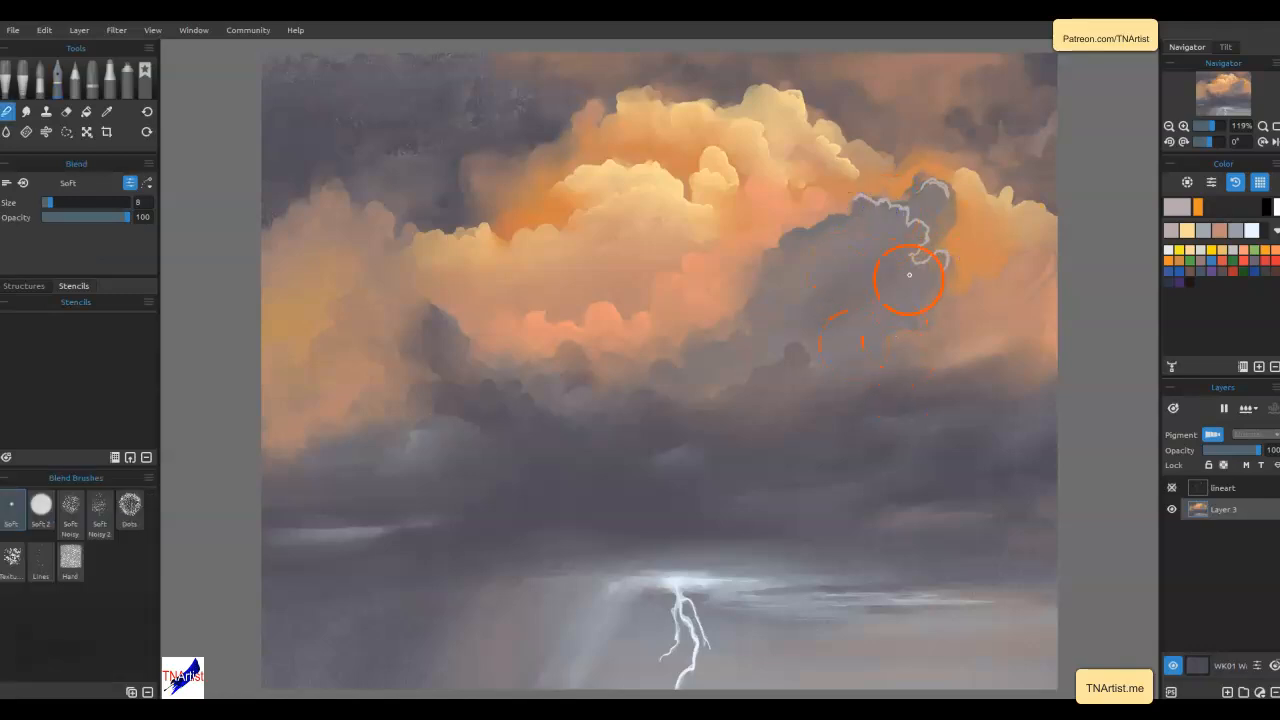
Blend the light contours along the grey cloud's crest and right side into soft billows with the Soft blender at size 8
{"action": "left_click_drag", "start_coordinate": [929, 274], "coordinate": [930, 261]}
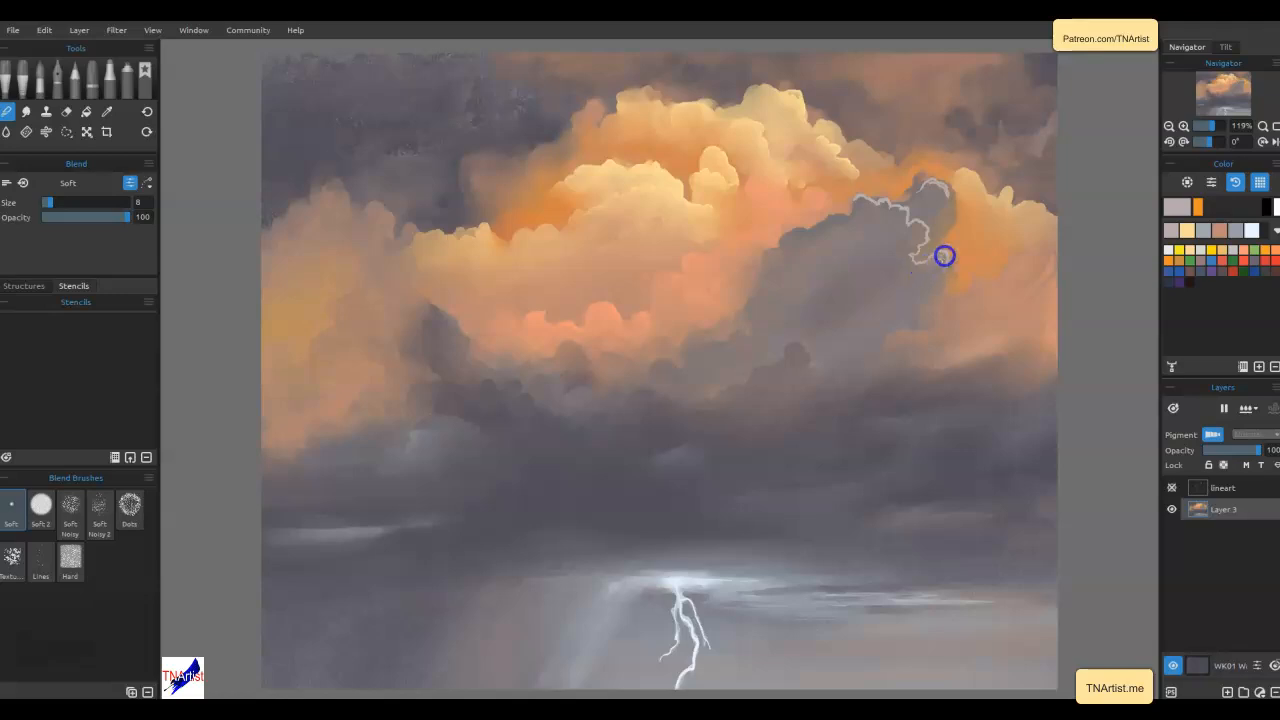
{"action": "mouse_move", "coordinate": [944, 258]}
{"action": "left_mouse_down"}
{"action": "mouse_move", "coordinate": [921, 266]}
{"action": "mouse_move", "coordinate": [924, 230]}
{"action": "mouse_move", "coordinate": [911, 228]}
{"action": "mouse_move", "coordinate": [923, 226]}
{"action": "mouse_move", "coordinate": [914, 248]}
{"action": "mouse_move", "coordinate": [897, 217]}
{"action": "mouse_move", "coordinate": [909, 215]}
{"action": "mouse_move", "coordinate": [860, 197]}
{"action": "mouse_move", "coordinate": [860, 223]}
{"action": "mouse_move", "coordinate": [877, 211]}
{"action": "mouse_move", "coordinate": [914, 230]}
{"action": "mouse_move", "coordinate": [934, 271]}
{"action": "mouse_move", "coordinate": [919, 236]}
{"action": "mouse_move", "coordinate": [943, 183]}
{"action": "mouse_move", "coordinate": [914, 200]}
{"action": "mouse_move", "coordinate": [966, 210]}
{"action": "left_mouse_up"}
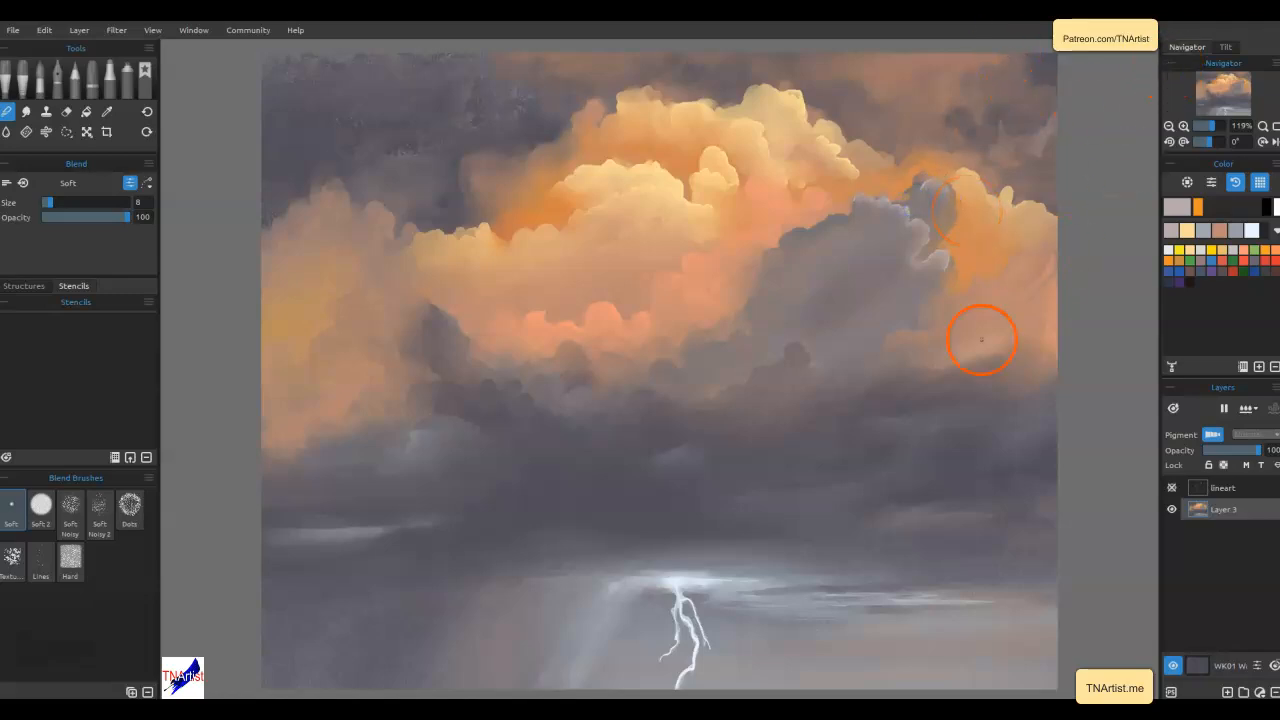
Smudge the grey cloud's highlights into layered folds below its crest and around its right knob with the Fountain Round pen in blend mode, size 9
{"action": "scroll", "coordinate": [983, 337], "scroll_direction": "up", "scroll_amount": 3}
{"action": "left_click_drag", "start_coordinate": [900, 191], "coordinate": [838, 386]}
{"action": "scroll", "coordinate": [838, 384], "scroll_direction": "up", "scroll_amount": 2}
{"action": "scroll", "coordinate": [809, 358], "scroll_direction": "down", "scroll_amount": 1}
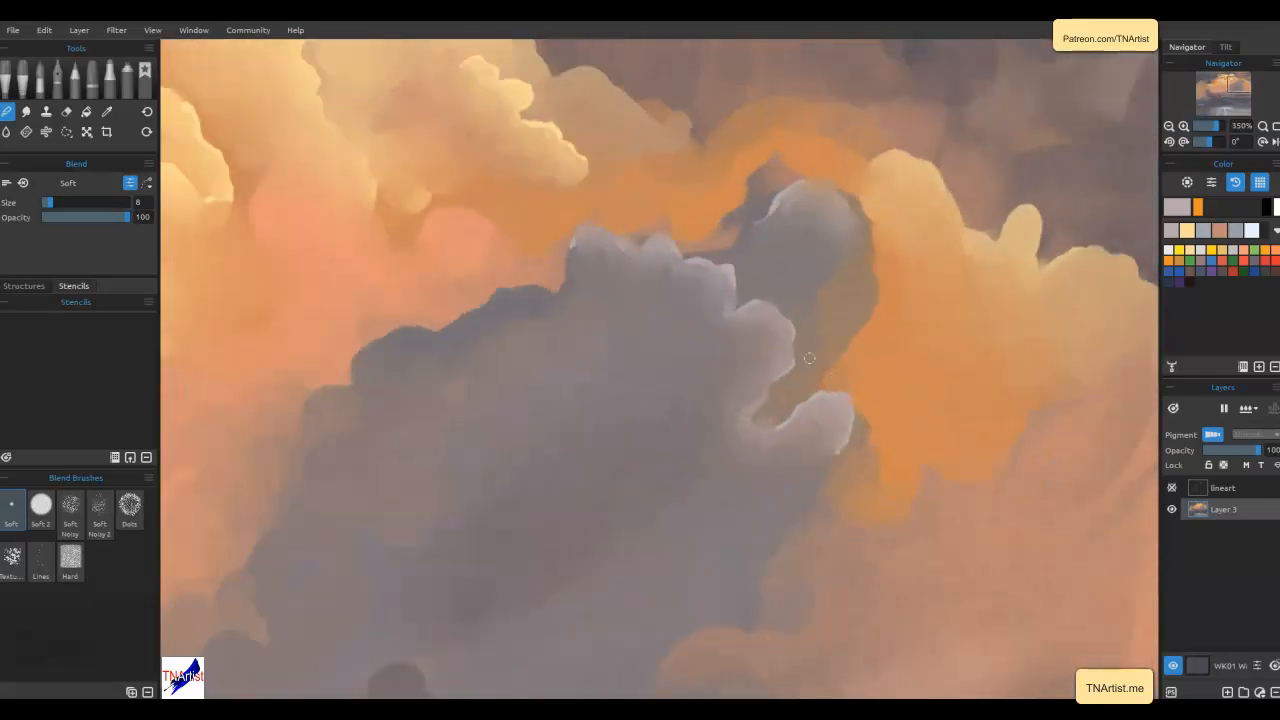
{"action": "key", "text": "i"}
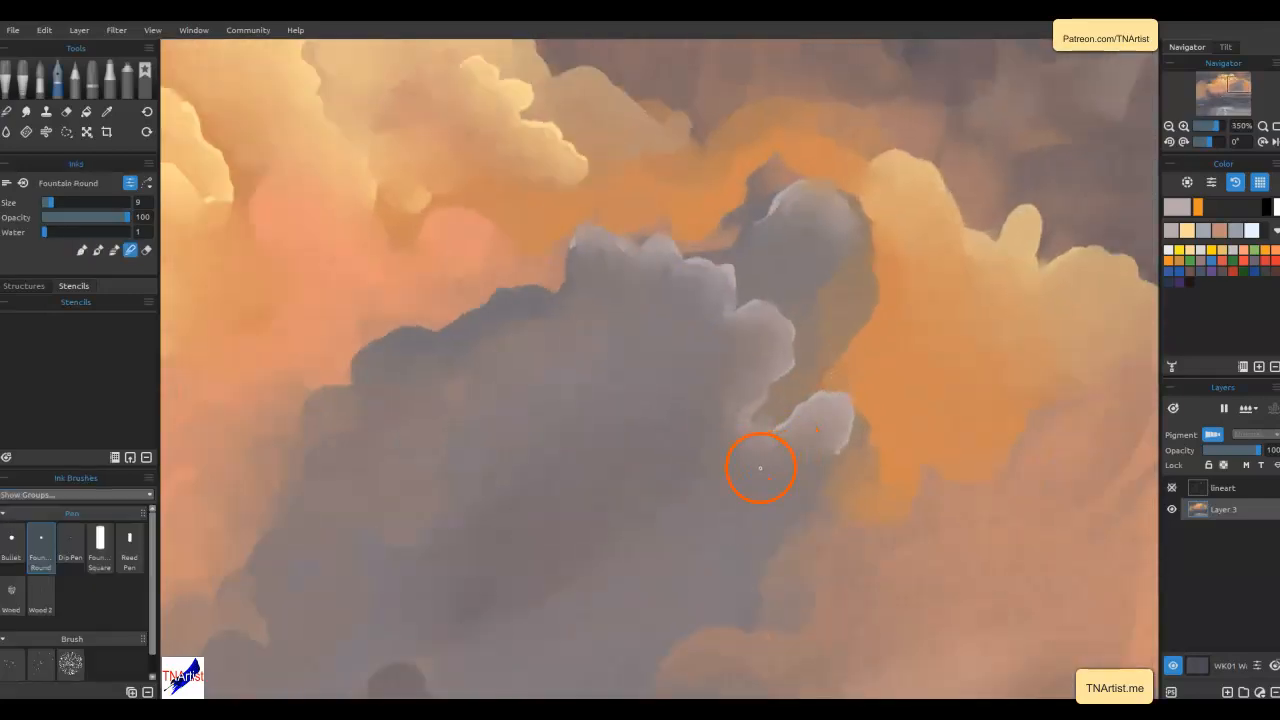
{"action": "mouse_move", "coordinate": [803, 462]}
{"action": "left_mouse_down"}
{"action": "mouse_move", "coordinate": [788, 434]}
{"action": "mouse_move", "coordinate": [765, 454]}
{"action": "mouse_move", "coordinate": [758, 428]}
{"action": "mouse_move", "coordinate": [728, 431]}
{"action": "mouse_move", "coordinate": [762, 444]}
{"action": "mouse_move", "coordinate": [717, 442]}
{"action": "mouse_move", "coordinate": [700, 391]}
{"action": "mouse_move", "coordinate": [668, 385]}
{"action": "mouse_move", "coordinate": [639, 406]}
{"action": "mouse_move", "coordinate": [609, 435]}
{"action": "left_mouse_up"}
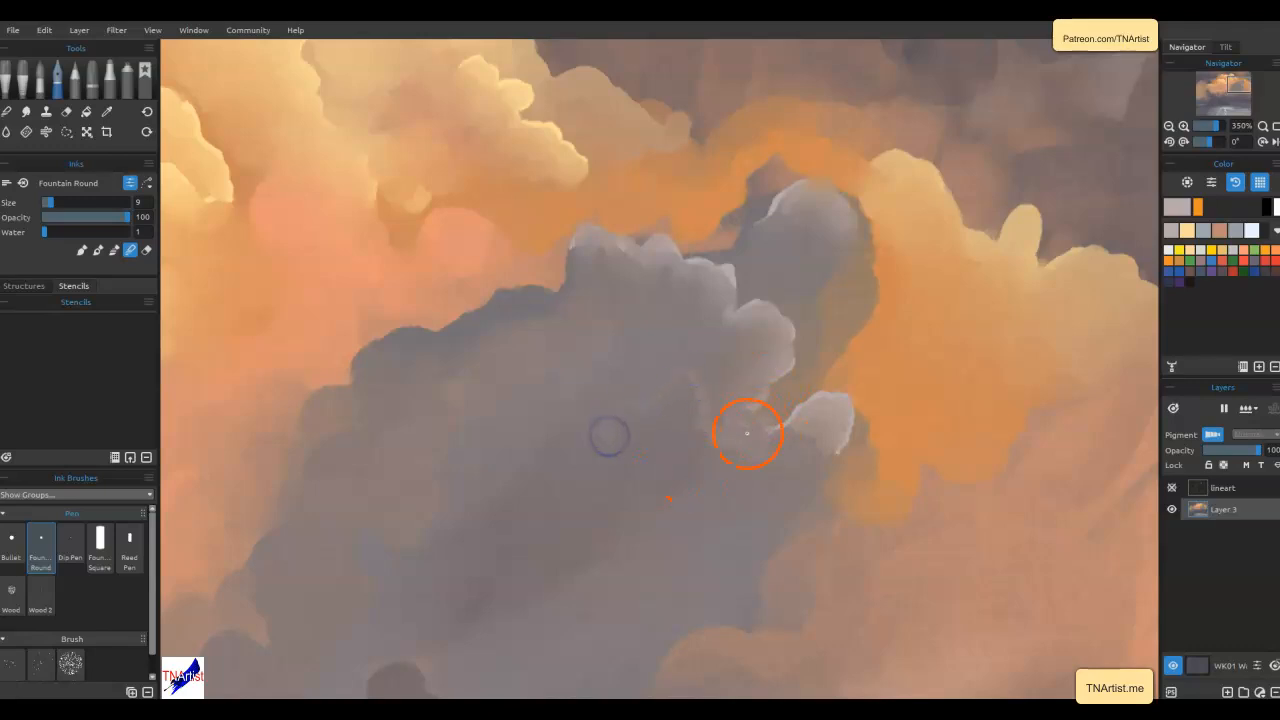
{"action": "key", "text": "b"}
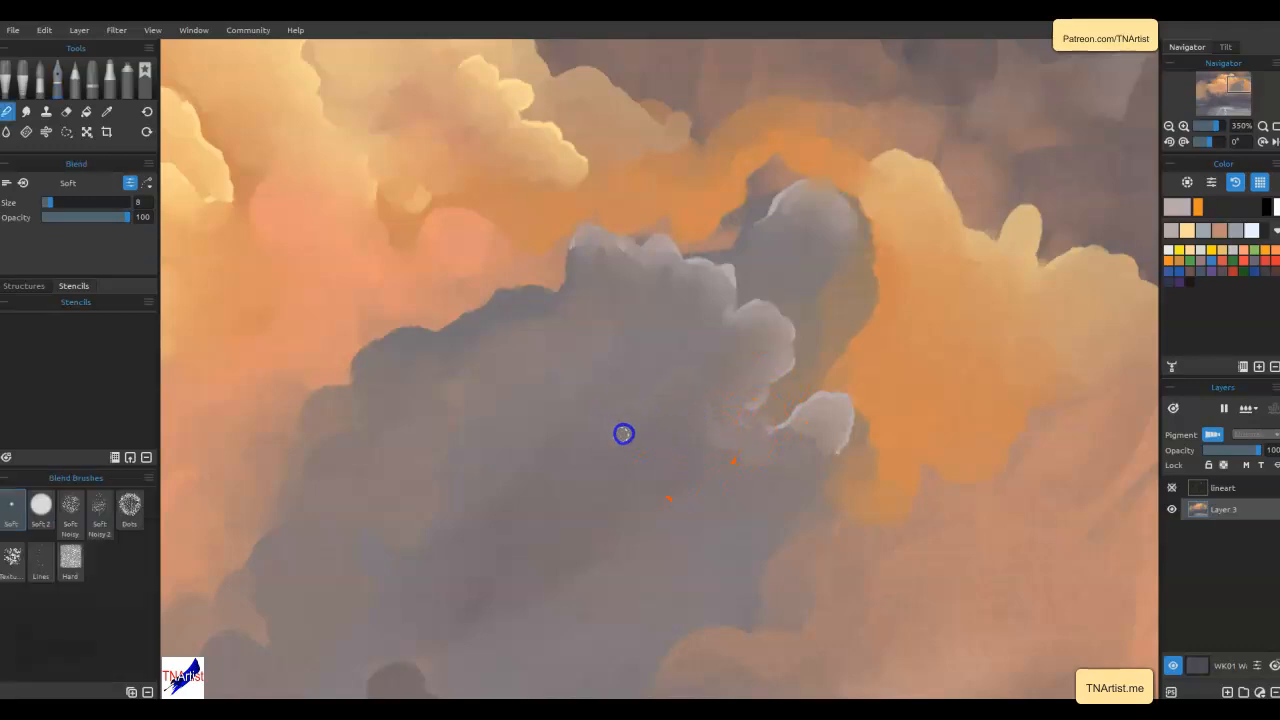
{"action": "key", "text": "b"}
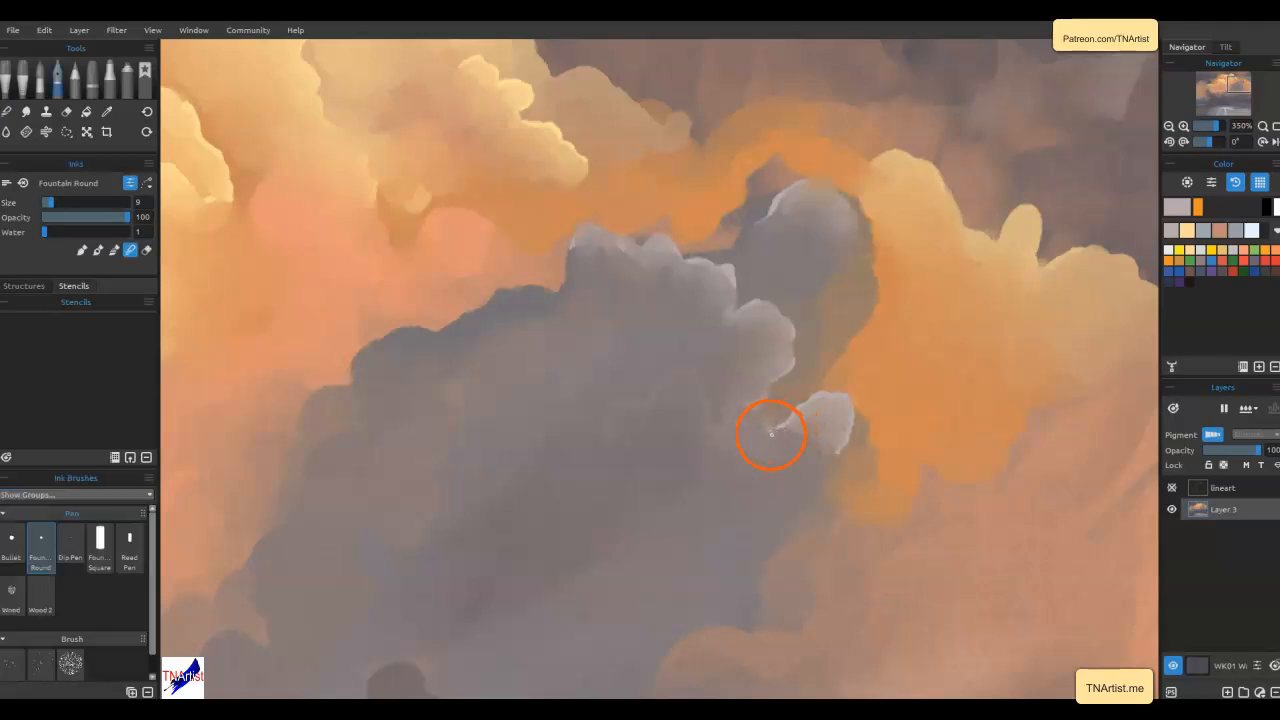
{"action": "mouse_move", "coordinate": [774, 208]}
{"action": "left_mouse_down"}
{"action": "mouse_move", "coordinate": [814, 186]}
{"action": "mouse_move", "coordinate": [852, 204]}
{"action": "mouse_move", "coordinate": [843, 224]}
{"action": "mouse_move", "coordinate": [860, 233]}
{"action": "mouse_move", "coordinate": [825, 220]}
{"action": "mouse_move", "coordinate": [866, 229]}
{"action": "mouse_move", "coordinate": [819, 205]}
{"action": "mouse_move", "coordinate": [772, 211]}
{"action": "mouse_move", "coordinate": [715, 250]}
{"action": "mouse_move", "coordinate": [751, 230]}
{"action": "mouse_move", "coordinate": [757, 207]}
{"action": "mouse_move", "coordinate": [699, 254]}
{"action": "mouse_move", "coordinate": [736, 238]}
{"action": "mouse_move", "coordinate": [778, 157]}
{"action": "mouse_move", "coordinate": [802, 167]}
{"action": "mouse_move", "coordinate": [780, 179]}
{"action": "mouse_move", "coordinate": [802, 172]}
{"action": "mouse_move", "coordinate": [813, 186]}
{"action": "mouse_move", "coordinate": [741, 237]}
{"action": "left_mouse_up"}
{"action": "mouse_move", "coordinate": [751, 400]}
{"action": "left_mouse_down"}
{"action": "mouse_move", "coordinate": [778, 414]}
{"action": "mouse_move", "coordinate": [750, 409]}
{"action": "mouse_move", "coordinate": [786, 359]}
{"action": "mouse_move", "coordinate": [783, 334]}
{"action": "mouse_move", "coordinate": [769, 312]}
{"action": "mouse_move", "coordinate": [730, 317]}
{"action": "mouse_move", "coordinate": [722, 271]}
{"action": "mouse_move", "coordinate": [711, 293]}
{"action": "mouse_move", "coordinate": [676, 297]}
{"action": "mouse_move", "coordinate": [623, 334]}
{"action": "mouse_move", "coordinate": [685, 307]}
{"action": "mouse_move", "coordinate": [735, 329]}
{"action": "mouse_move", "coordinate": [706, 296]}
{"action": "mouse_move", "coordinate": [594, 342]}
{"action": "left_mouse_up"}
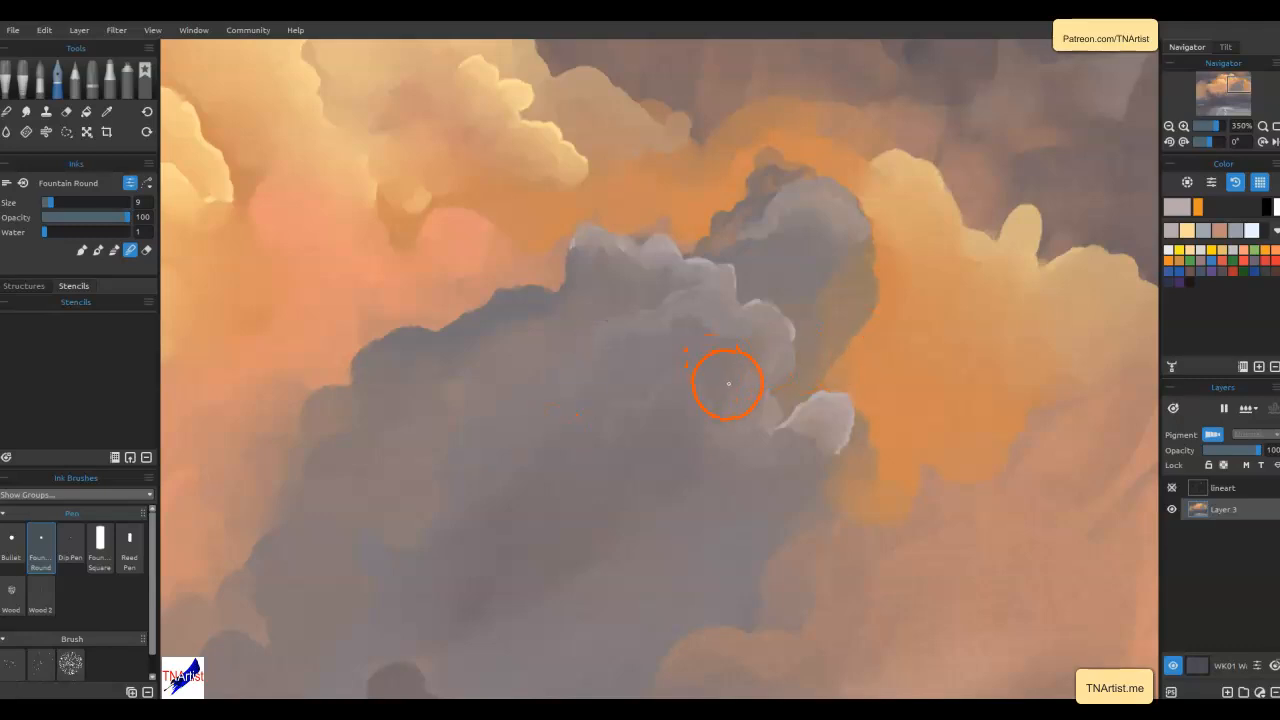
Soften the folds inside the grey cloud and the bright tip on its right side with the Soft blender at size 8
{"action": "key", "text": "n"}
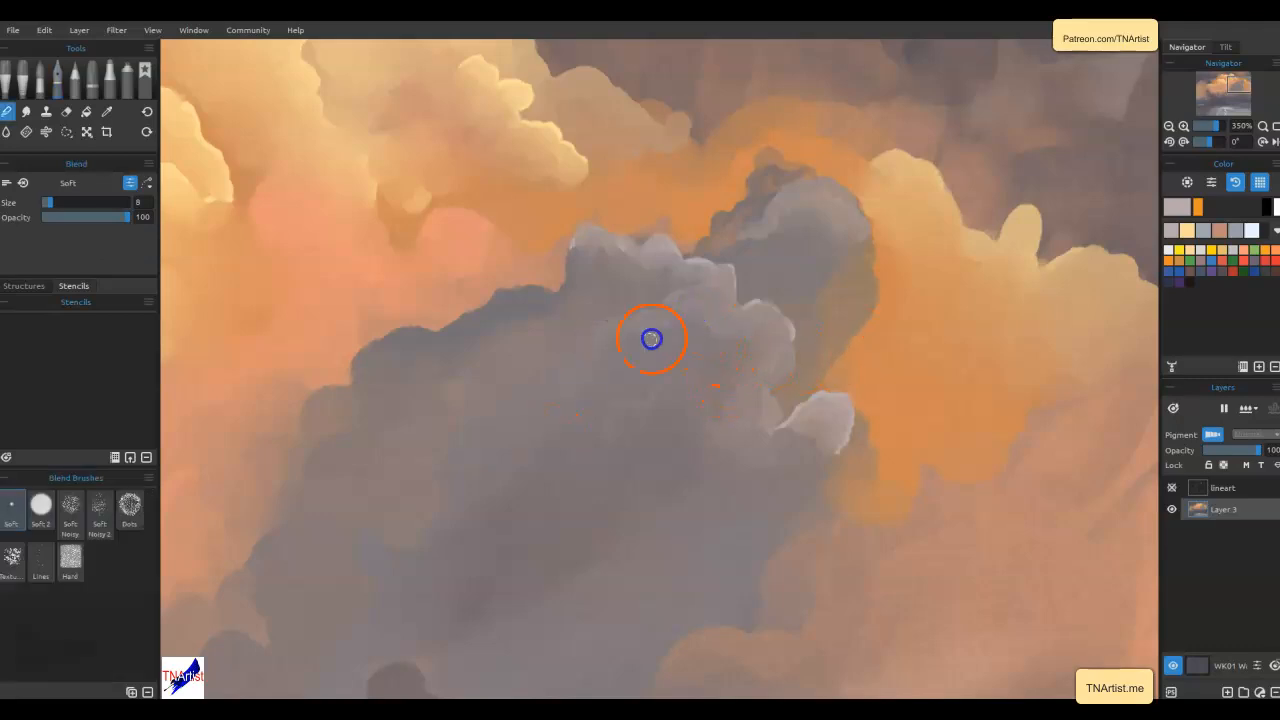
{"action": "mouse_move", "coordinate": [709, 335]}
{"action": "left_mouse_down"}
{"action": "mouse_move", "coordinate": [674, 286]}
{"action": "mouse_move", "coordinate": [591, 260]}
{"action": "mouse_move", "coordinate": [551, 337]}
{"action": "left_mouse_up"}
{"action": "mouse_move", "coordinate": [815, 425]}
{"action": "left_mouse_down"}
{"action": "mouse_move", "coordinate": [811, 460]}
{"action": "mouse_move", "coordinate": [805, 420]}
{"action": "mouse_move", "coordinate": [837, 456]}
{"action": "mouse_move", "coordinate": [864, 440]}
{"action": "mouse_move", "coordinate": [856, 431]}
{"action": "mouse_move", "coordinate": [874, 450]}
{"action": "mouse_move", "coordinate": [812, 509]}
{"action": "mouse_move", "coordinate": [808, 545]}
{"action": "mouse_move", "coordinate": [772, 585]}
{"action": "mouse_move", "coordinate": [770, 549]}
{"action": "mouse_move", "coordinate": [774, 601]}
{"action": "mouse_move", "coordinate": [777, 578]}
{"action": "mouse_move", "coordinate": [855, 522]}
{"action": "mouse_move", "coordinate": [861, 425]}
{"action": "mouse_move", "coordinate": [877, 437]}
{"action": "mouse_move", "coordinate": [852, 408]}
{"action": "mouse_move", "coordinate": [868, 485]}
{"action": "left_mouse_up"}
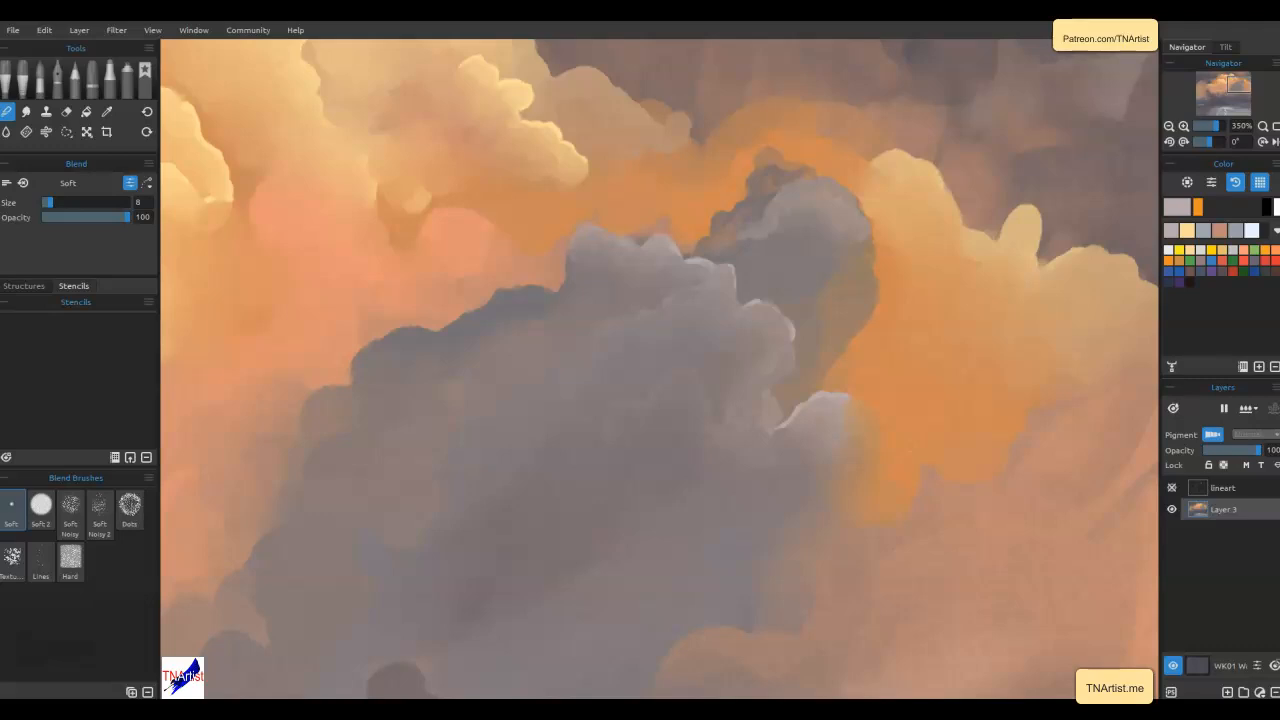
{"action": "left_click", "coordinate": [595, 249]}
{"action": "mouse_move", "coordinate": [567, 171]}
{"action": "left_mouse_down"}
{"action": "mouse_move", "coordinate": [591, 186]}
{"action": "mouse_move", "coordinate": [563, 191]}
{"action": "mouse_move", "coordinate": [604, 190]}
{"action": "left_mouse_up"}
{"action": "left_click_drag", "start_coordinate": [401, 88], "coordinate": [380, 123]}
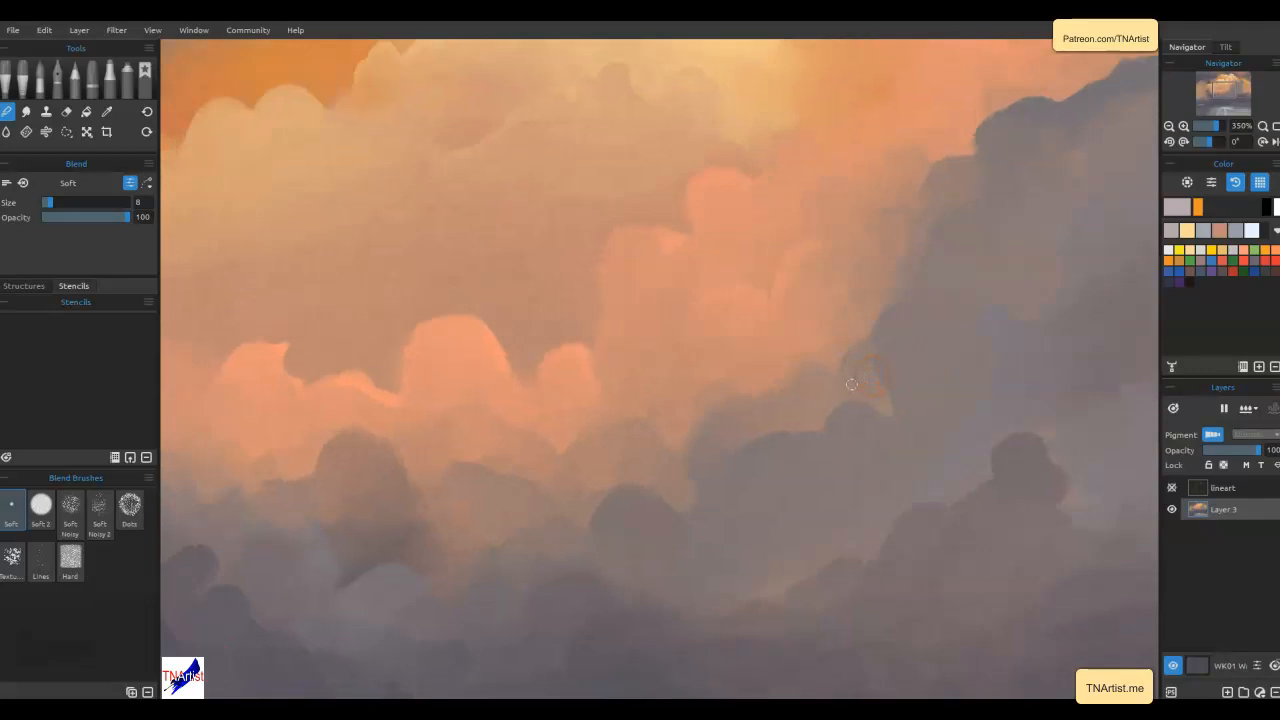
Sample the pale lightning glow and paint a small highlight on the grey cloud's lower-left edge with the Fountain Round pen in paint mode
{"action": "left_click_drag", "start_coordinate": [851, 384], "coordinate": [531, 51]}
{"action": "left_click_drag", "start_coordinate": [854, 389], "coordinate": [392, 156]}
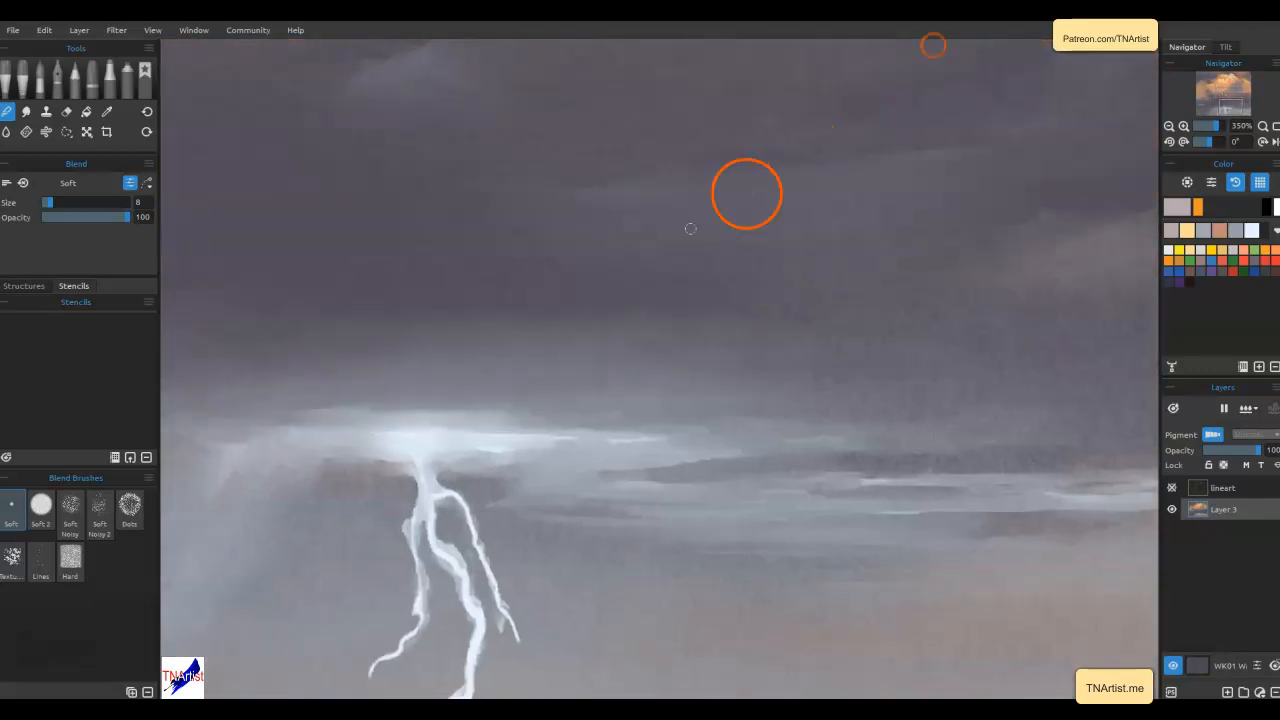
{"action": "key", "text": "b"}
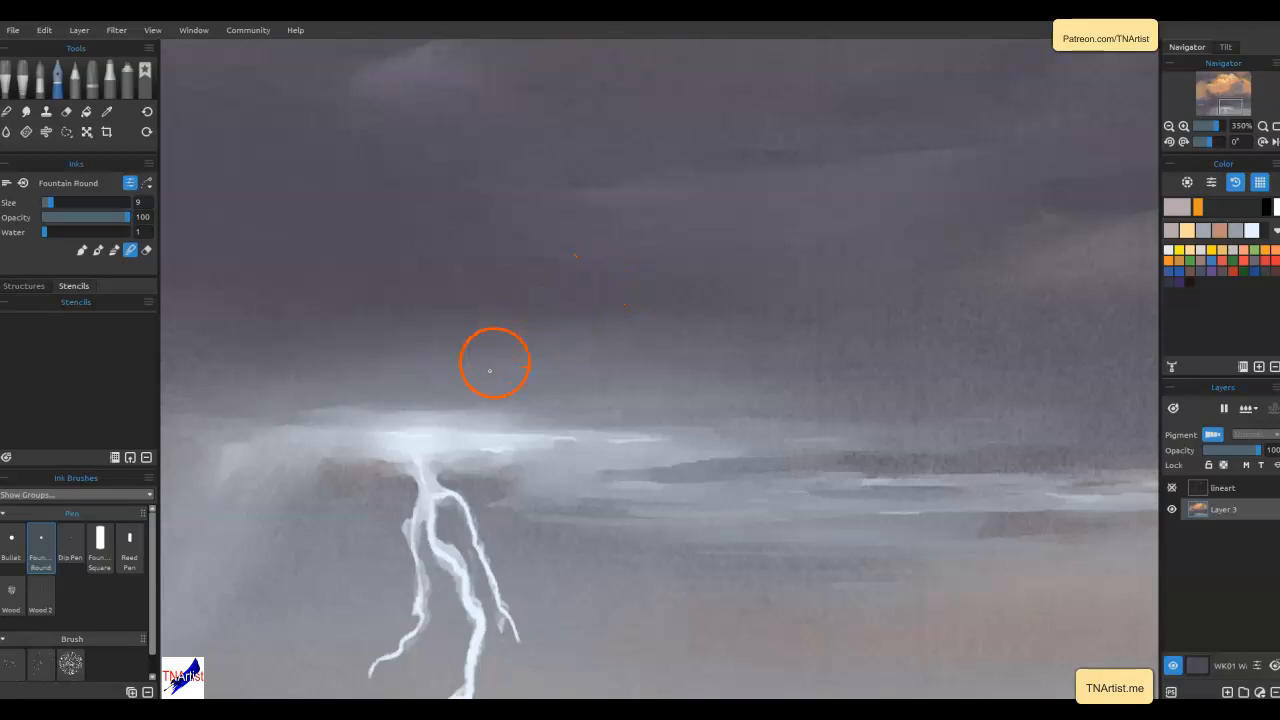
{"action": "left_click", "coordinate": [463, 439], "text": "alt"}
{"action": "left_click_drag", "start_coordinate": [560, 220], "coordinate": [560, 260]}
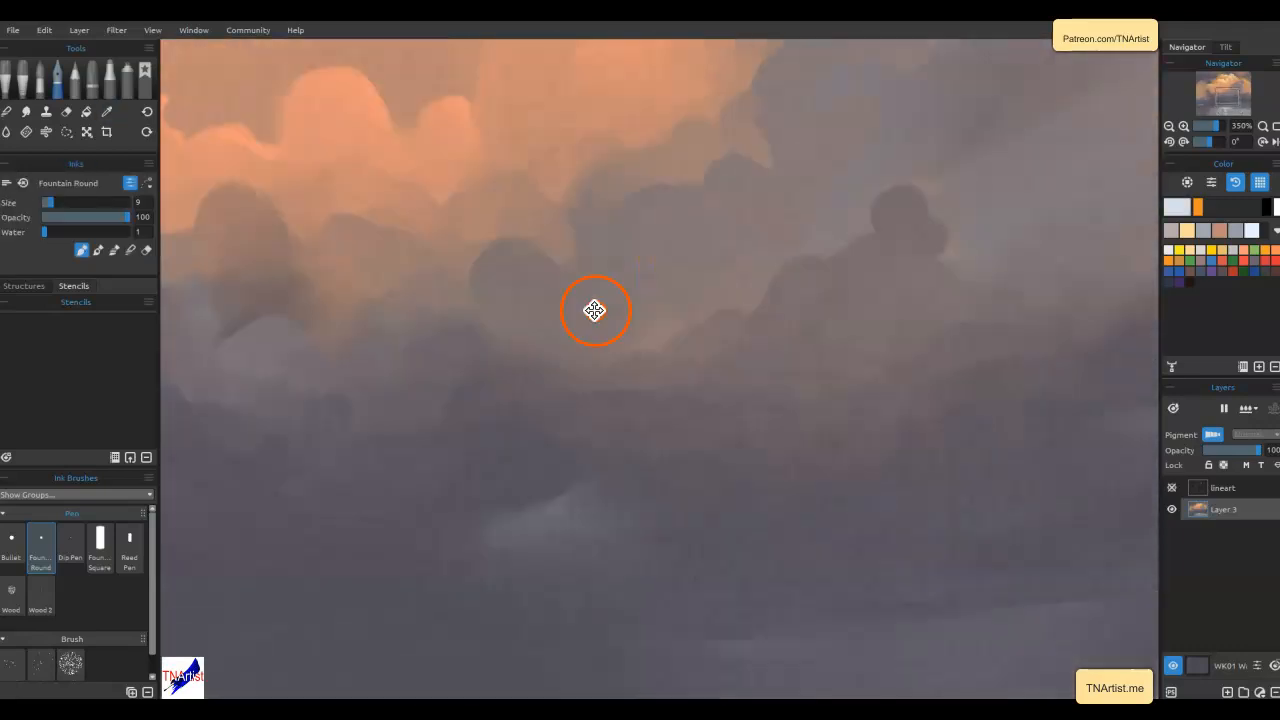
{"action": "left_click_drag", "start_coordinate": [594, 309], "coordinate": [661, 594]}
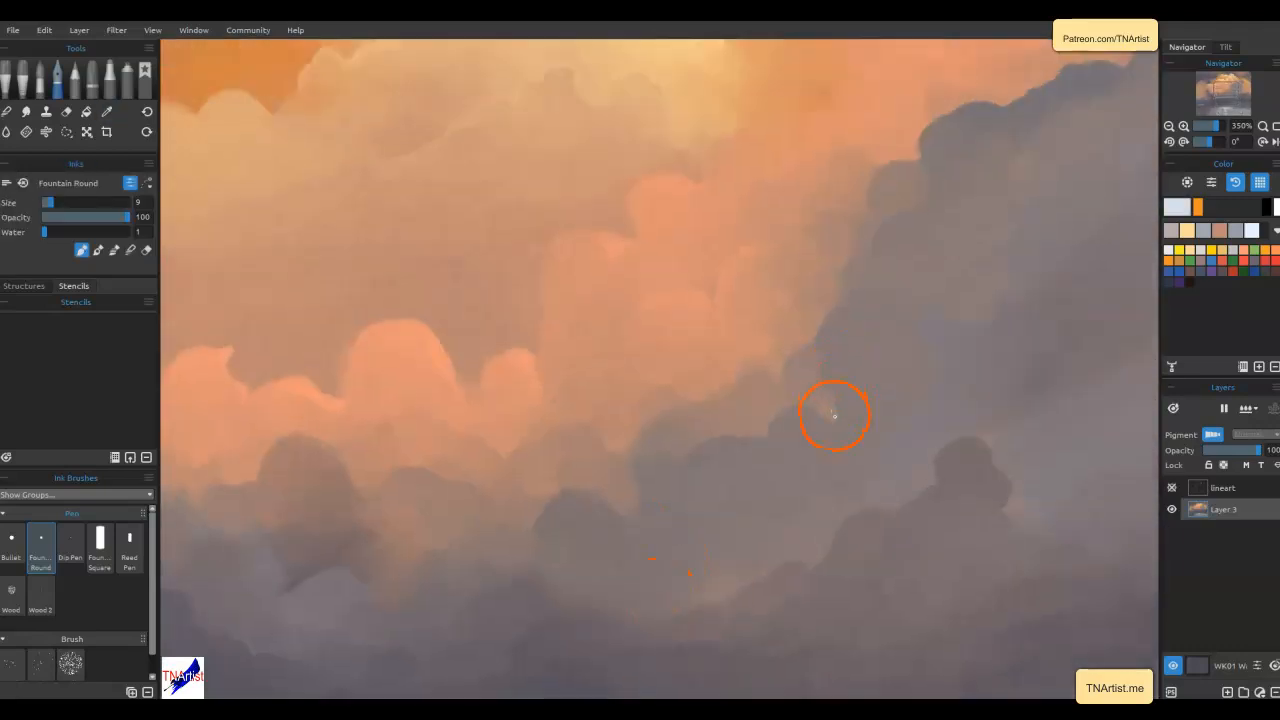
{"action": "left_click", "coordinate": [834, 414], "text": "alt"}
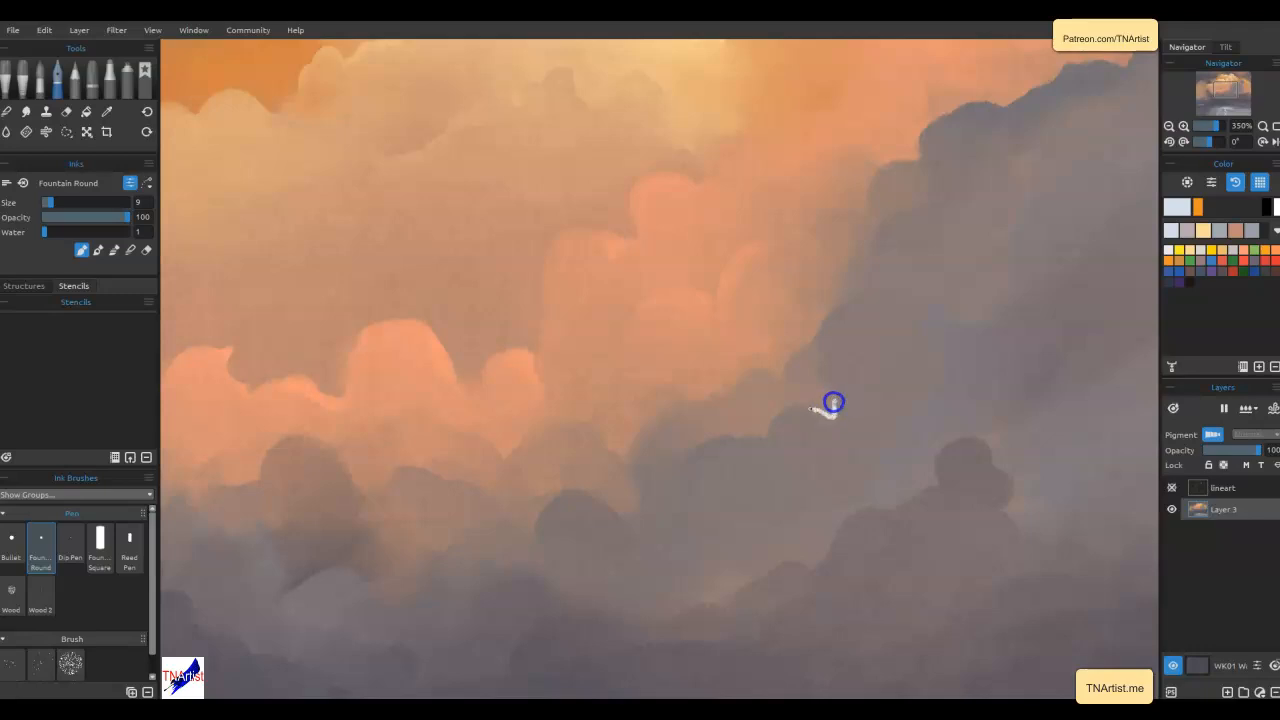
Soften the pale highlight with the Soft blender at size 5 and extend it leftward along the edge of the grey cloud
{"action": "key", "text": "n"}
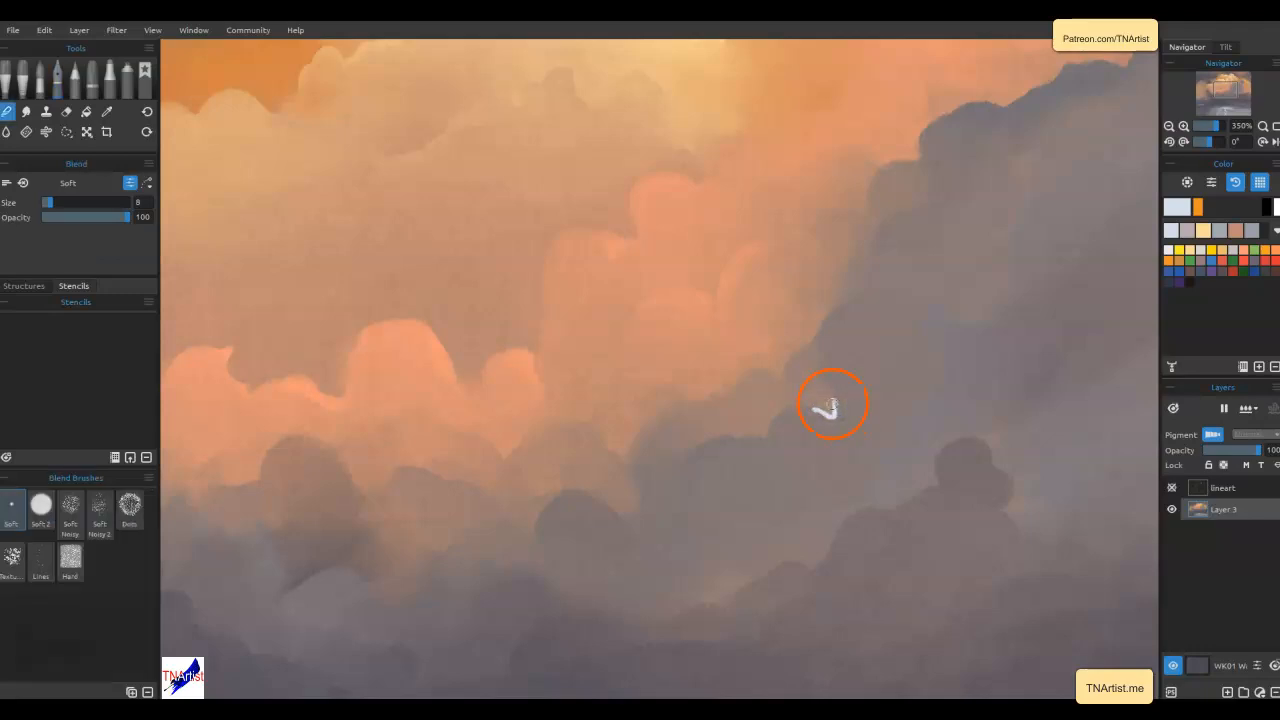
{"action": "key", "text": "bracketleft"}
{"action": "key", "text": "bracketleft"}
{"action": "left_click_drag", "start_coordinate": [817, 403], "coordinate": [817, 405]}
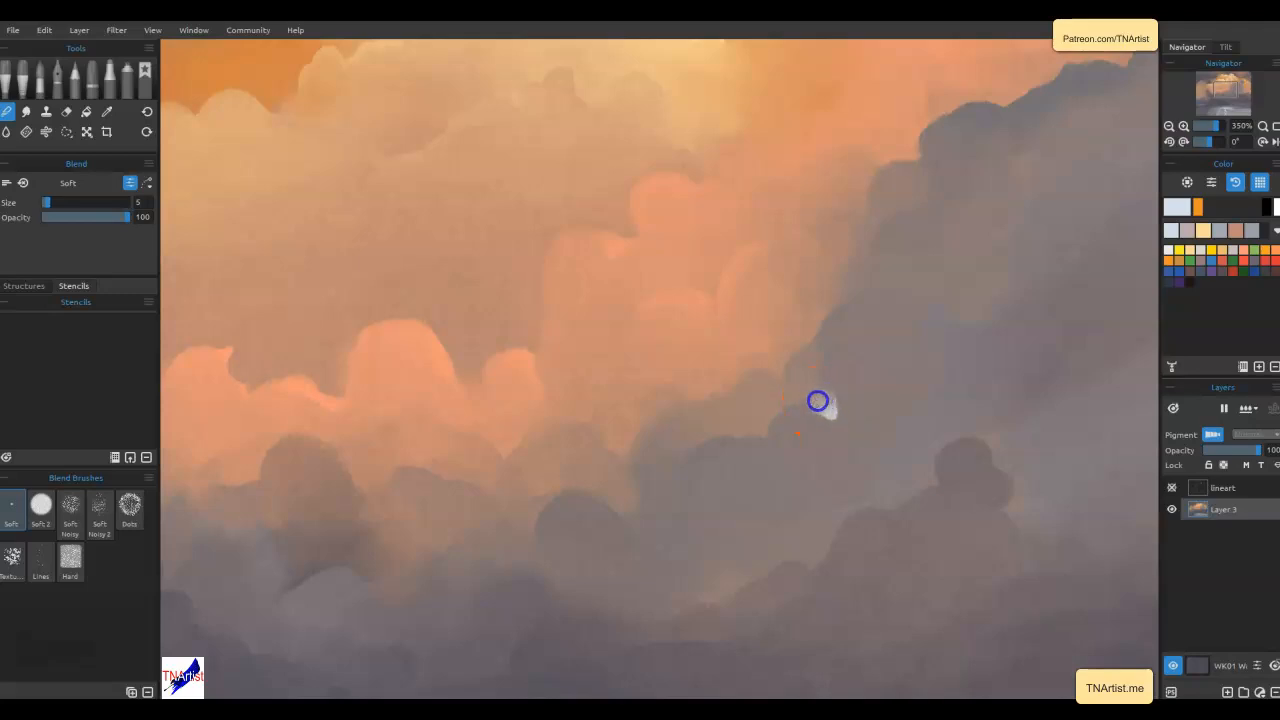
{"action": "mouse_move", "coordinate": [817, 424]}
{"action": "left_mouse_down"}
{"action": "mouse_move", "coordinate": [846, 409]}
{"action": "mouse_move", "coordinate": [842, 397]}
{"action": "left_mouse_up"}
{"action": "mouse_move", "coordinate": [826, 392]}
{"action": "left_mouse_down"}
{"action": "mouse_move", "coordinate": [793, 401]}
{"action": "mouse_move", "coordinate": [765, 436]}
{"action": "mouse_move", "coordinate": [738, 438]}
{"action": "mouse_move", "coordinate": [767, 419]}
{"action": "mouse_move", "coordinate": [732, 436]}
{"action": "mouse_move", "coordinate": [762, 436]}
{"action": "mouse_move", "coordinate": [780, 406]}
{"action": "mouse_move", "coordinate": [796, 401]}
{"action": "mouse_move", "coordinate": [713, 454]}
{"action": "mouse_move", "coordinate": [773, 442]}
{"action": "mouse_move", "coordinate": [801, 431]}
{"action": "left_mouse_up"}
{"action": "key", "text": "b"}
{"action": "key", "text": "n"}
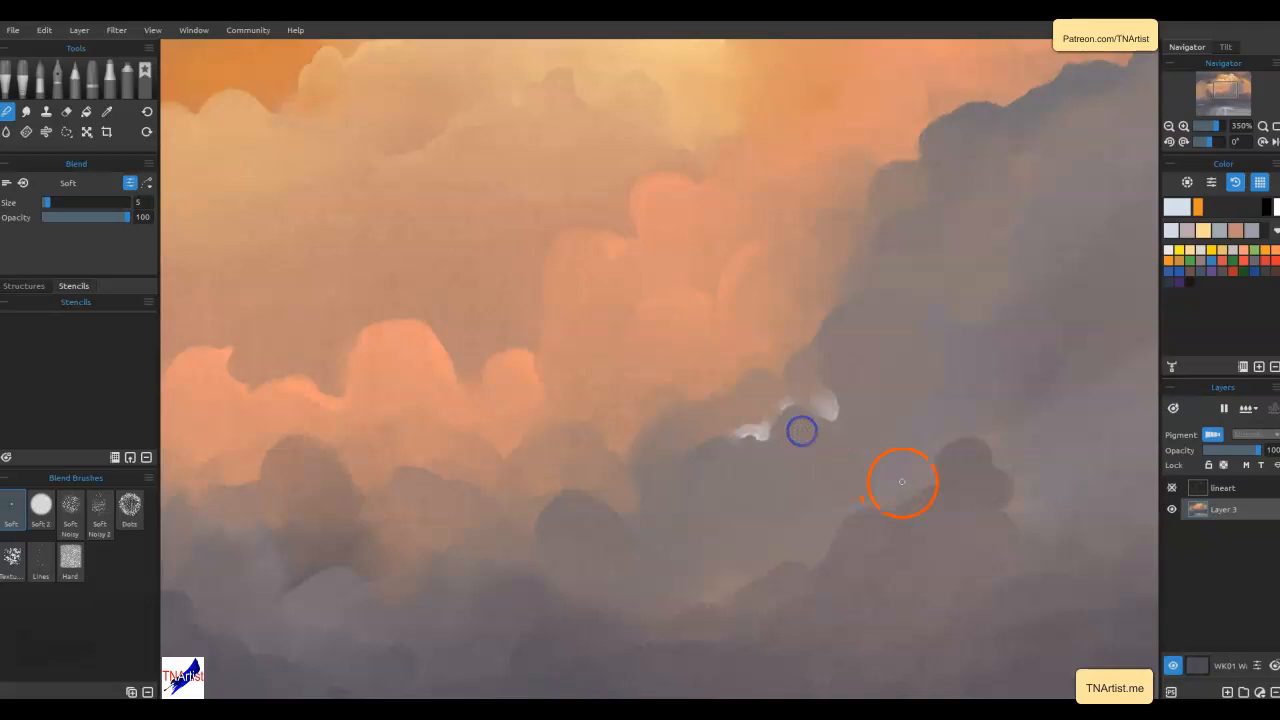
Sample the muted highlight grey, paint wispy contours below the pale highlights with the Fountain Round pen, and blend them at size 5
{"action": "key", "text": "i"}
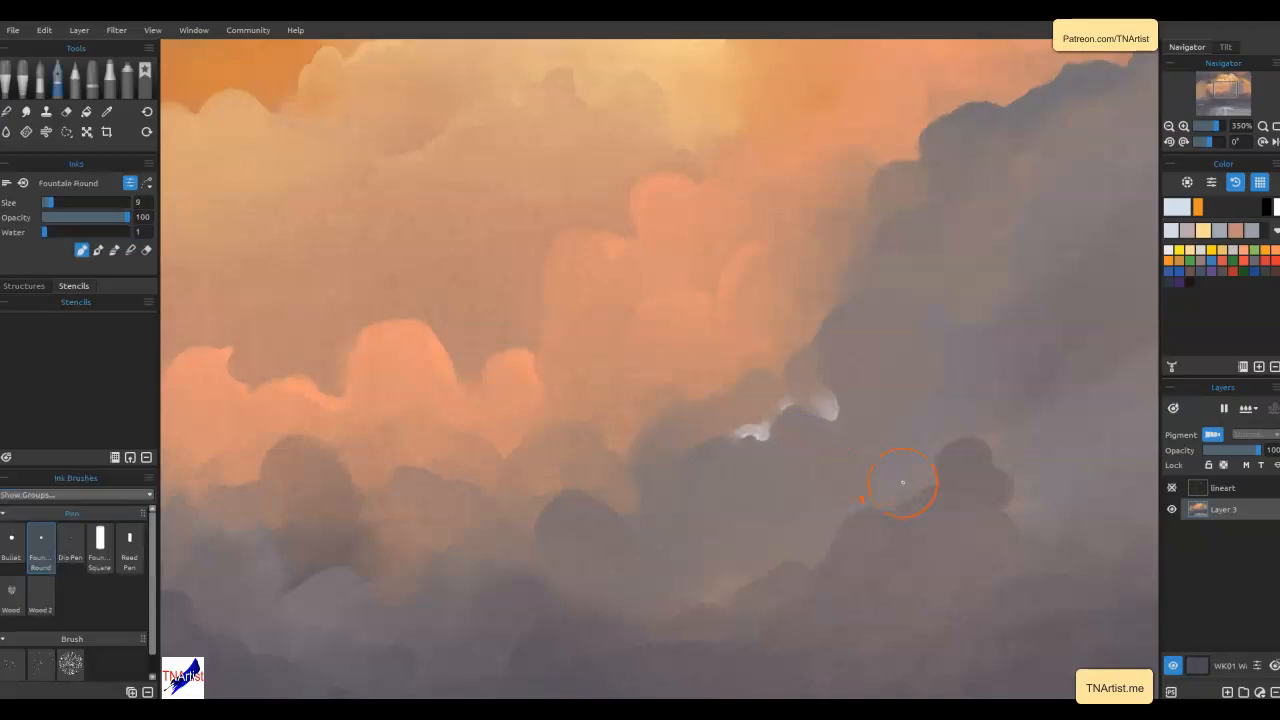
{"action": "left_click", "coordinate": [831, 413], "text": "alt"}
{"action": "mouse_move", "coordinate": [803, 423]}
{"action": "left_mouse_down"}
{"action": "mouse_move", "coordinate": [752, 461]}
{"action": "mouse_move", "coordinate": [825, 440]}
{"action": "mouse_move", "coordinate": [850, 402]}
{"action": "mouse_move", "coordinate": [835, 375]}
{"action": "mouse_move", "coordinate": [859, 401]}
{"action": "mouse_move", "coordinate": [843, 440]}
{"action": "mouse_move", "coordinate": [825, 444]}
{"action": "mouse_move", "coordinate": [846, 438]}
{"action": "mouse_move", "coordinate": [838, 370]}
{"action": "mouse_move", "coordinate": [864, 407]}
{"action": "mouse_move", "coordinate": [850, 447]}
{"action": "mouse_move", "coordinate": [802, 433]}
{"action": "mouse_move", "coordinate": [806, 451]}
{"action": "mouse_move", "coordinate": [794, 444]}
{"action": "mouse_move", "coordinate": [808, 434]}
{"action": "mouse_move", "coordinate": [810, 448]}
{"action": "mouse_move", "coordinate": [764, 447]}
{"action": "mouse_move", "coordinate": [746, 473]}
{"action": "mouse_move", "coordinate": [726, 471]}
{"action": "mouse_move", "coordinate": [757, 475]}
{"action": "mouse_move", "coordinate": [804, 423]}
{"action": "mouse_move", "coordinate": [828, 446]}
{"action": "mouse_move", "coordinate": [859, 420]}
{"action": "mouse_move", "coordinate": [823, 365]}
{"action": "mouse_move", "coordinate": [853, 405]}
{"action": "mouse_move", "coordinate": [834, 453]}
{"action": "left_mouse_up"}
{"action": "key", "text": "n"}
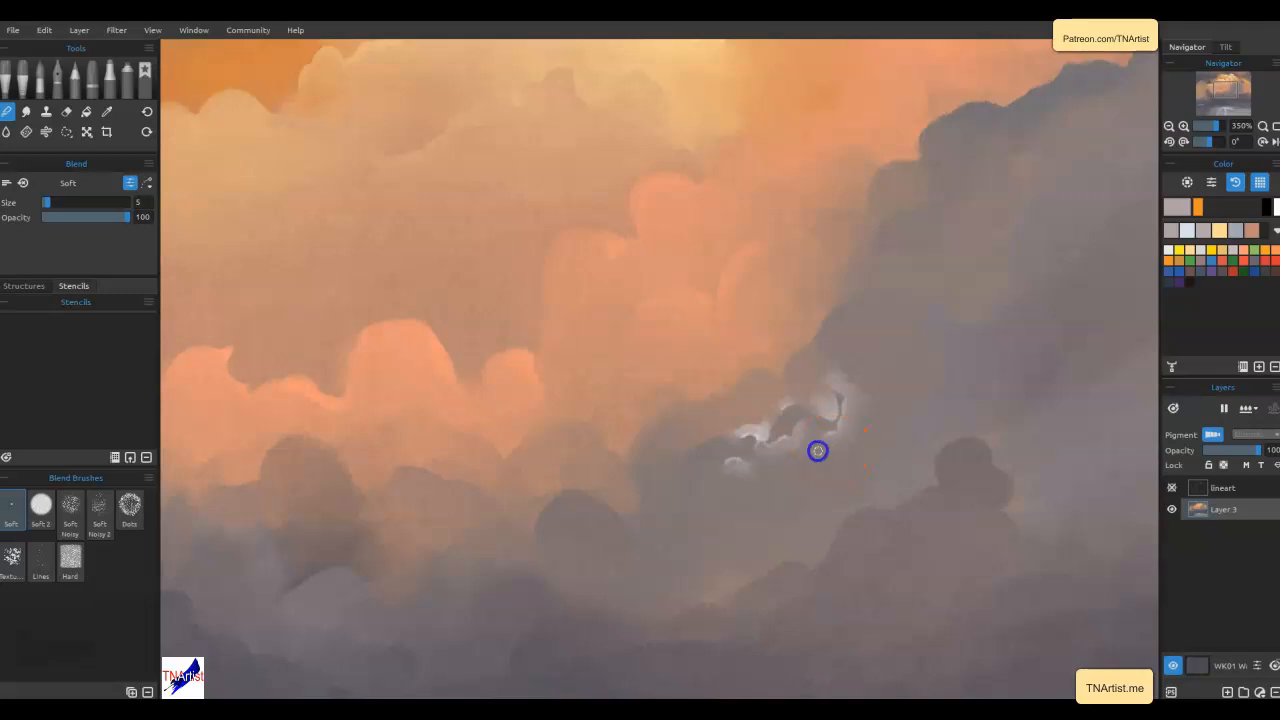
{"action": "mouse_move", "coordinate": [821, 462]}
{"action": "left_mouse_down"}
{"action": "mouse_move", "coordinate": [854, 437]}
{"action": "mouse_move", "coordinate": [814, 386]}
{"action": "mouse_move", "coordinate": [783, 431]}
{"action": "mouse_move", "coordinate": [712, 452]}
{"action": "left_mouse_up"}
{"action": "mouse_move", "coordinate": [778, 423]}
{"action": "left_mouse_down"}
{"action": "mouse_move", "coordinate": [789, 409]}
{"action": "mouse_move", "coordinate": [837, 411]}
{"action": "mouse_move", "coordinate": [835, 384]}
{"action": "mouse_move", "coordinate": [831, 429]}
{"action": "mouse_move", "coordinate": [838, 396]}
{"action": "left_mouse_up"}
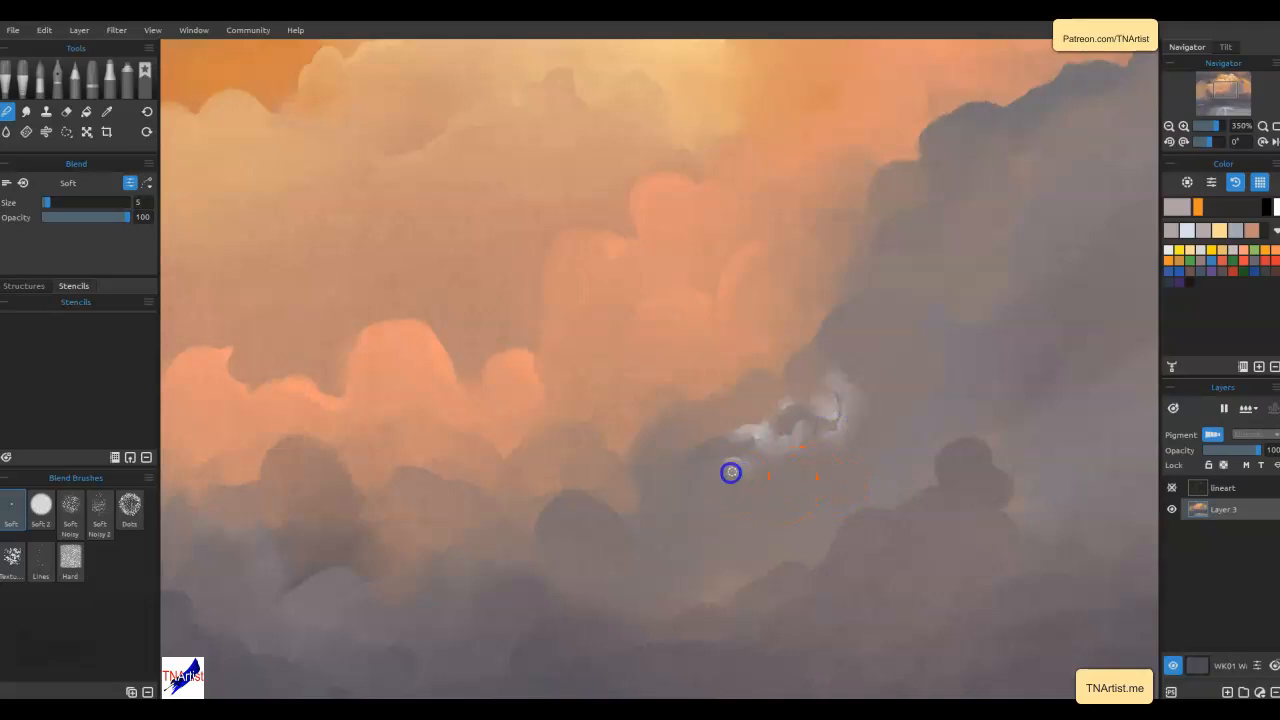
Add more contours in sampled greys beneath the small highlighted billow with the Fountain Round pen and soften them with the Soft blender at size 5
{"action": "key", "text": "i"}
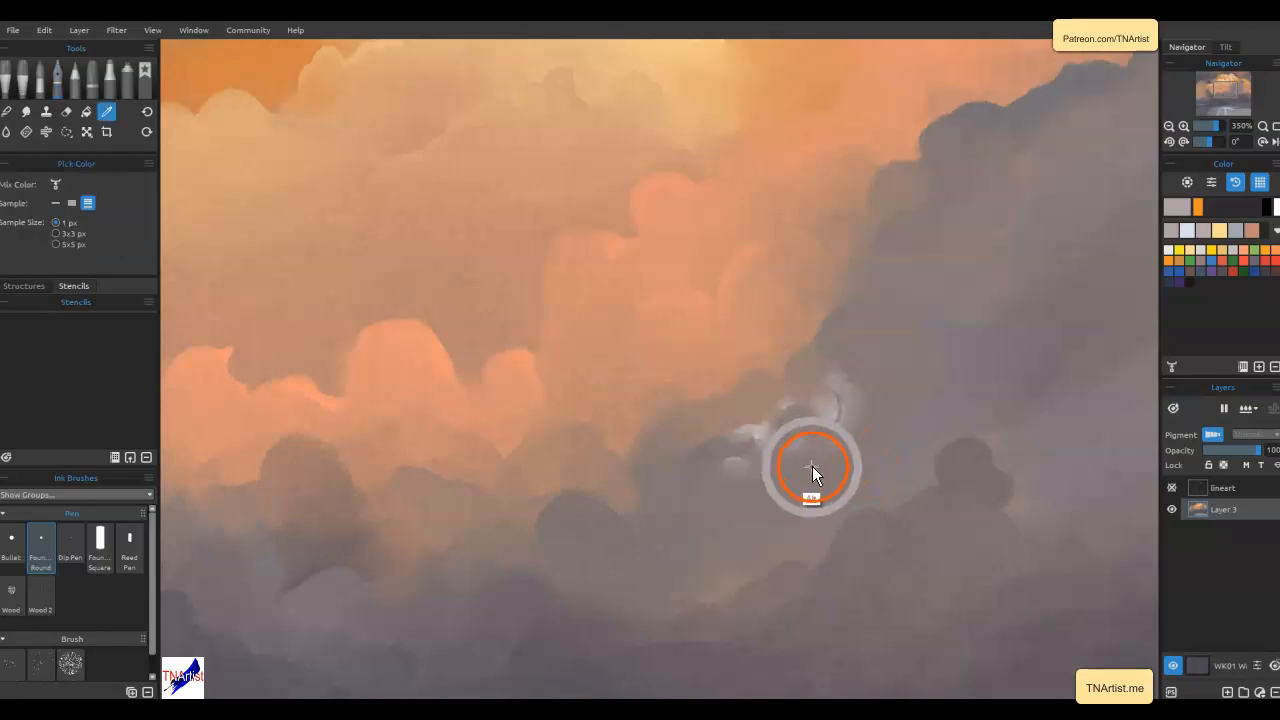
{"action": "left_click", "coordinate": [812, 466], "text": "alt"}
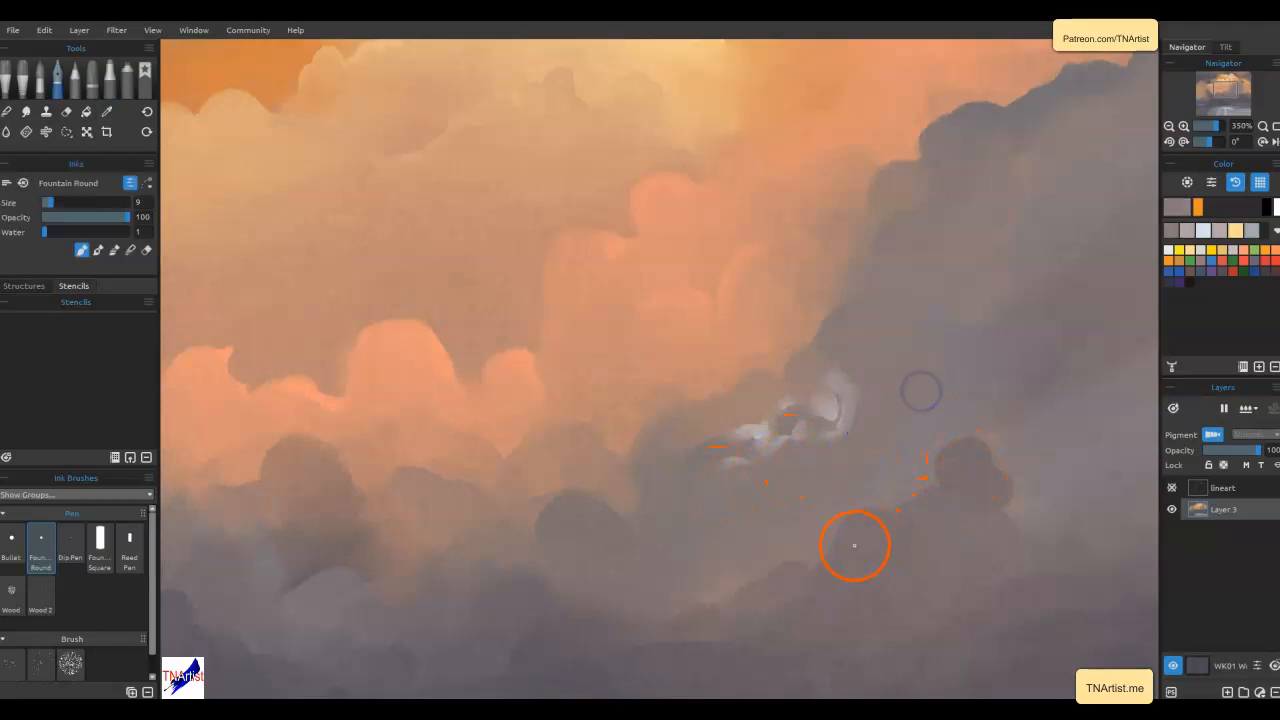
{"action": "left_click", "coordinate": [851, 408], "text": "alt"}
{"action": "mouse_move", "coordinate": [836, 437]}
{"action": "left_mouse_down"}
{"action": "mouse_move", "coordinate": [792, 471]}
{"action": "mouse_move", "coordinate": [755, 437]}
{"action": "left_mouse_up"}
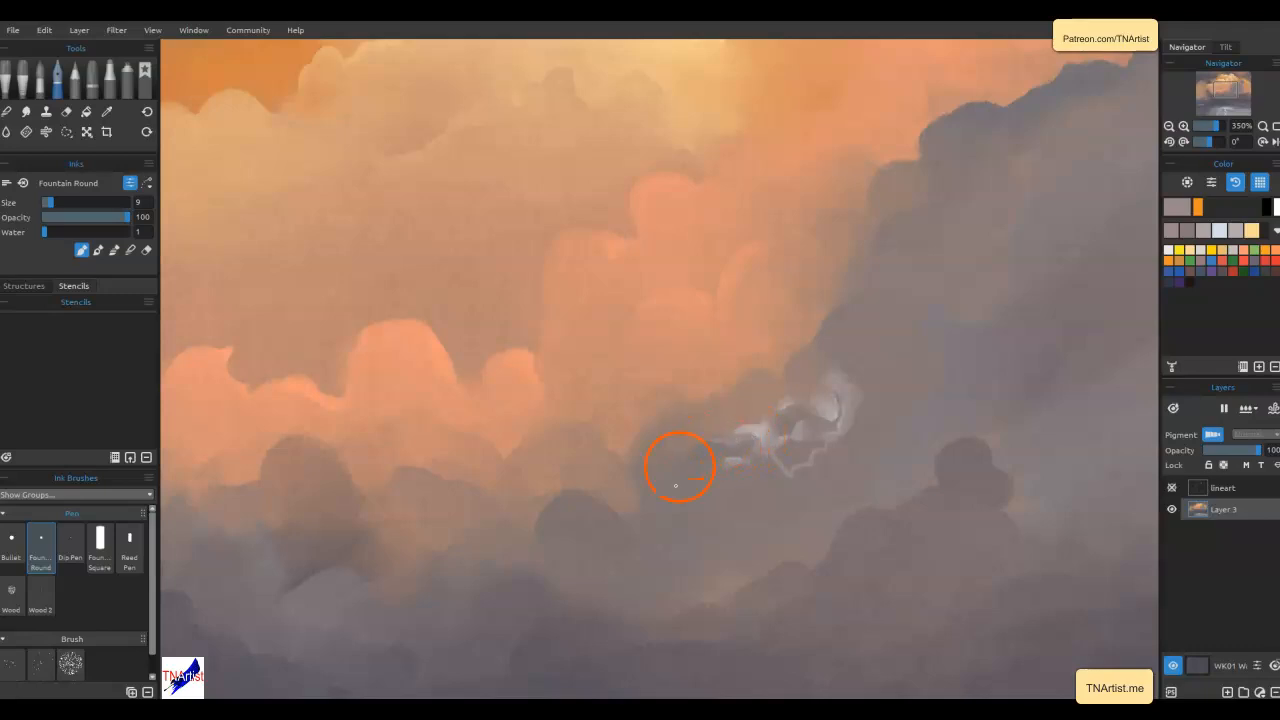
{"action": "key", "text": "n"}
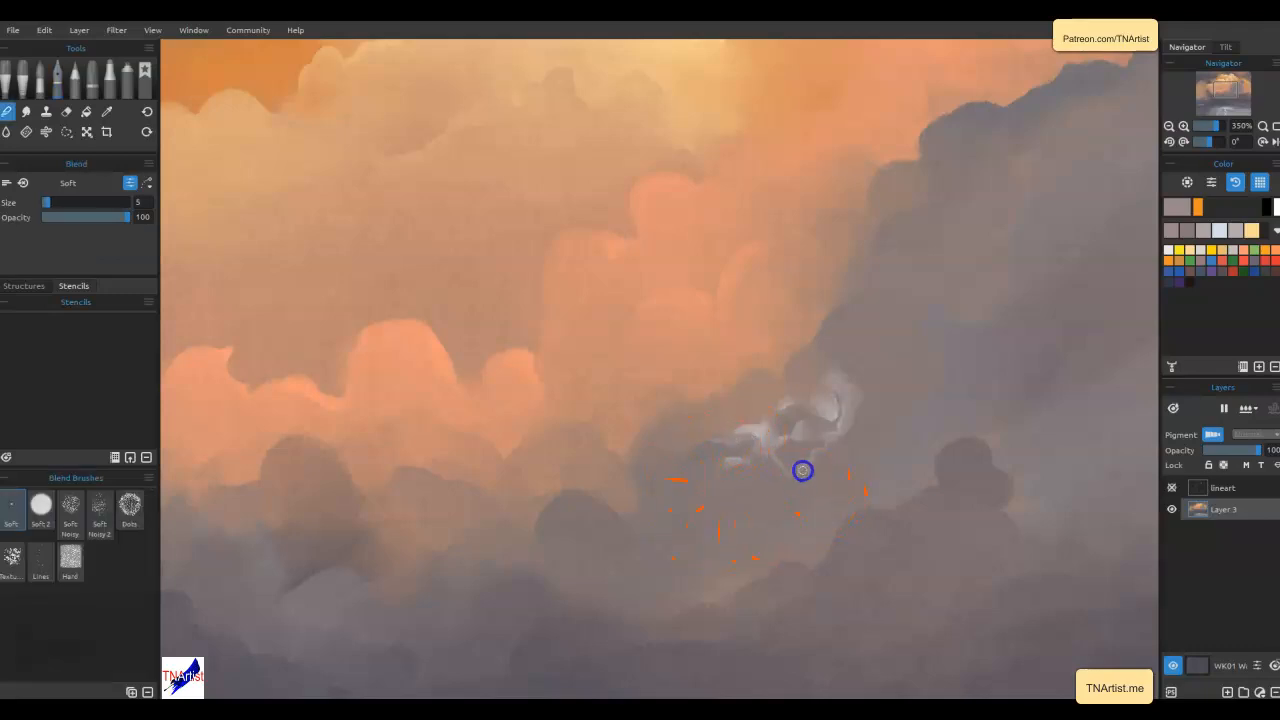
{"action": "mouse_move", "coordinate": [817, 458]}
{"action": "left_mouse_down"}
{"action": "mouse_move", "coordinate": [766, 468]}
{"action": "mouse_move", "coordinate": [741, 448]}
{"action": "mouse_move", "coordinate": [697, 451]}
{"action": "mouse_move", "coordinate": [693, 473]}
{"action": "mouse_move", "coordinate": [738, 444]}
{"action": "mouse_move", "coordinate": [724, 436]}
{"action": "mouse_move", "coordinate": [695, 467]}
{"action": "left_mouse_up"}
{"action": "mouse_move", "coordinate": [762, 432]}
{"action": "left_mouse_down"}
{"action": "mouse_move", "coordinate": [733, 427]}
{"action": "mouse_move", "coordinate": [826, 411]}
{"action": "mouse_move", "coordinate": [779, 411]}
{"action": "left_mouse_up"}
{"action": "mouse_move", "coordinate": [829, 375]}
{"action": "left_mouse_down"}
{"action": "mouse_move", "coordinate": [817, 388]}
{"action": "mouse_move", "coordinate": [817, 370]}
{"action": "mouse_move", "coordinate": [861, 373]}
{"action": "left_mouse_up"}
Add a new layer above the cloud painting and make a freehand selection of a wavy hill strip along the canvas's bottom edge
{"action": "key", "text": "ctrl+0"}
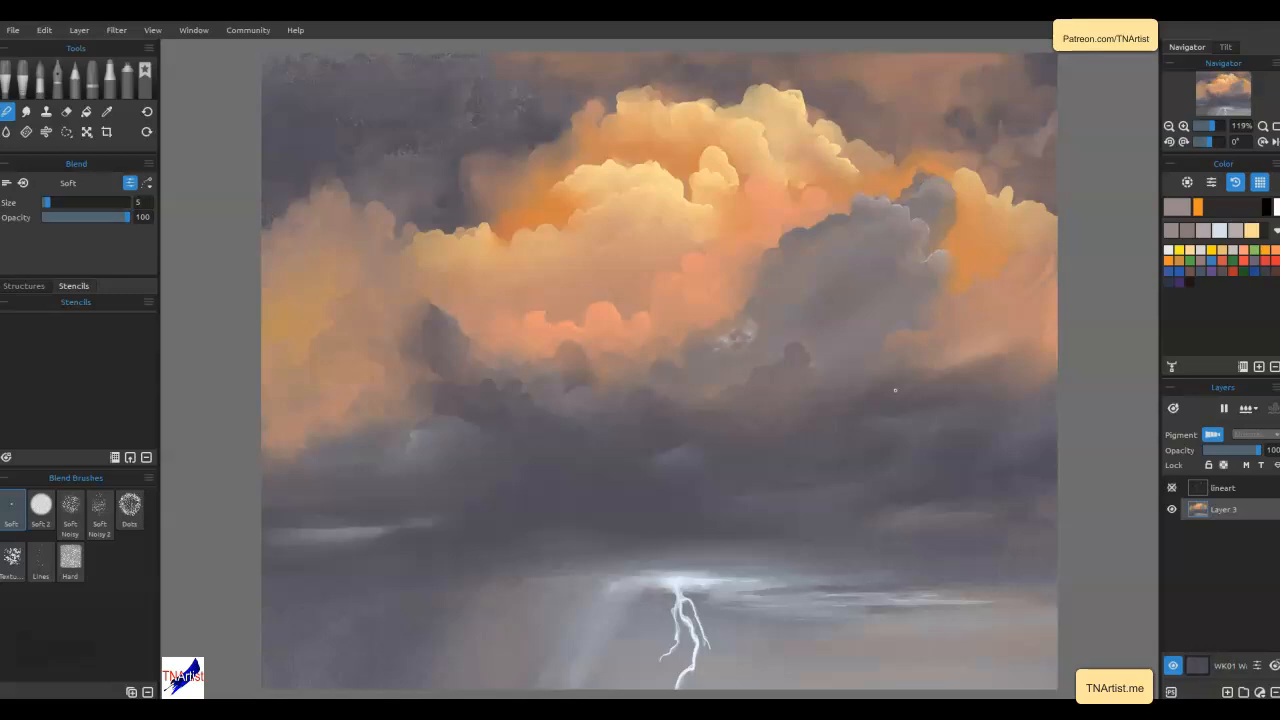
{"action": "left_click", "coordinate": [1227, 692]}
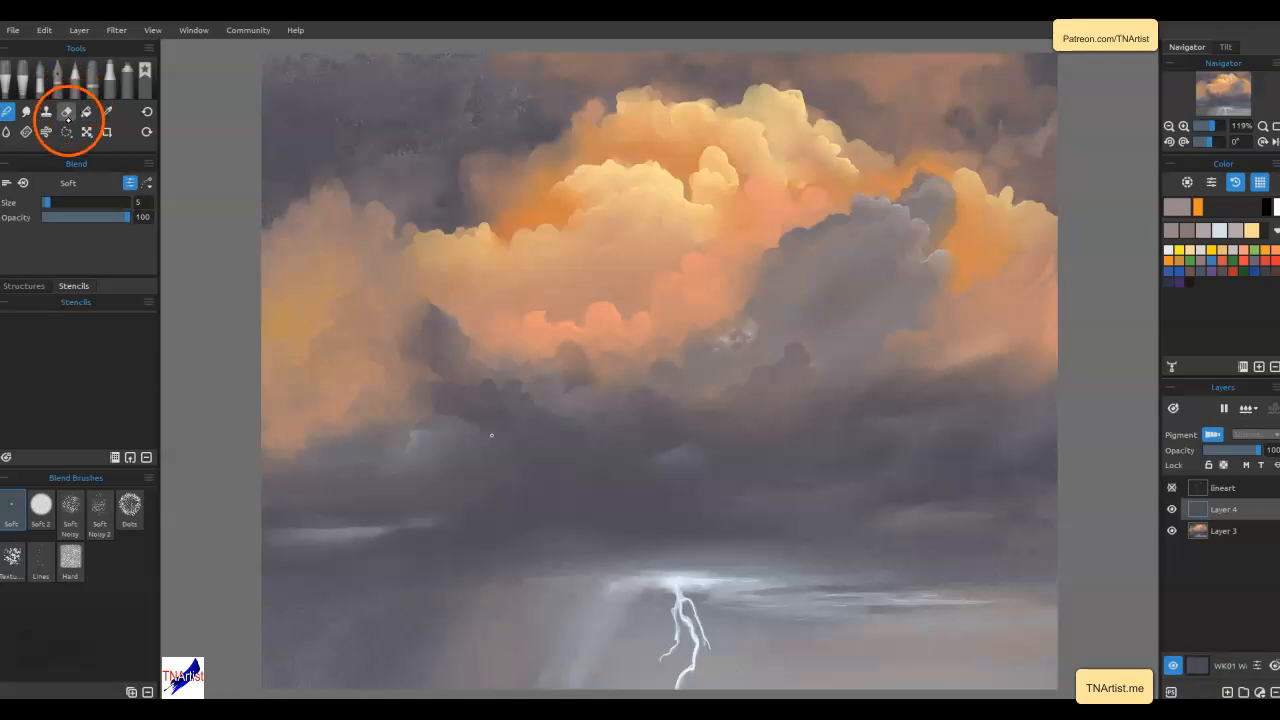
{"action": "left_click", "coordinate": [66, 131]}
{"action": "mouse_move", "coordinate": [955, 591]}
{"action": "left_mouse_down"}
{"action": "mouse_move", "coordinate": [1069, 679]}
{"action": "mouse_move", "coordinate": [1025, 667]}
{"action": "mouse_move", "coordinate": [691, 686]}
{"action": "mouse_move", "coordinate": [600, 669]}
{"action": "mouse_move", "coordinate": [515, 684]}
{"action": "mouse_move", "coordinate": [250, 658]}
{"action": "left_mouse_up"}
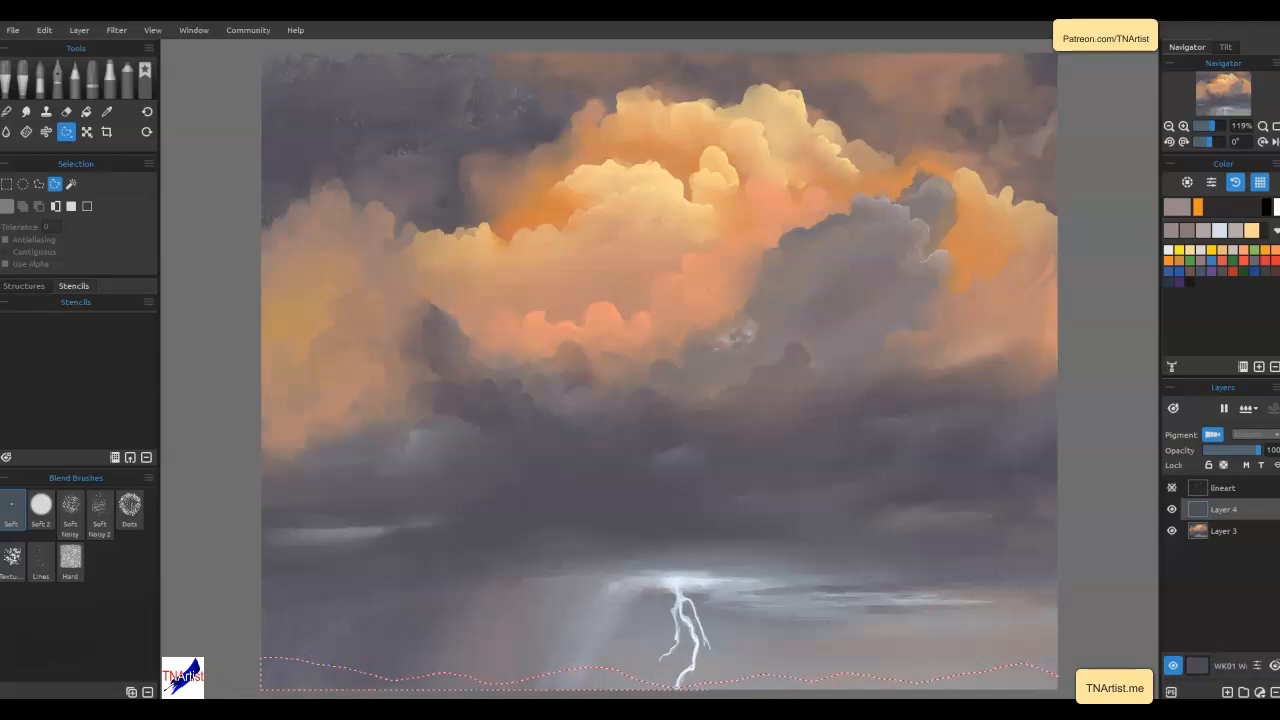
{"action": "left_click_drag", "start_coordinate": [1084, 697], "coordinate": [1094, 673]}
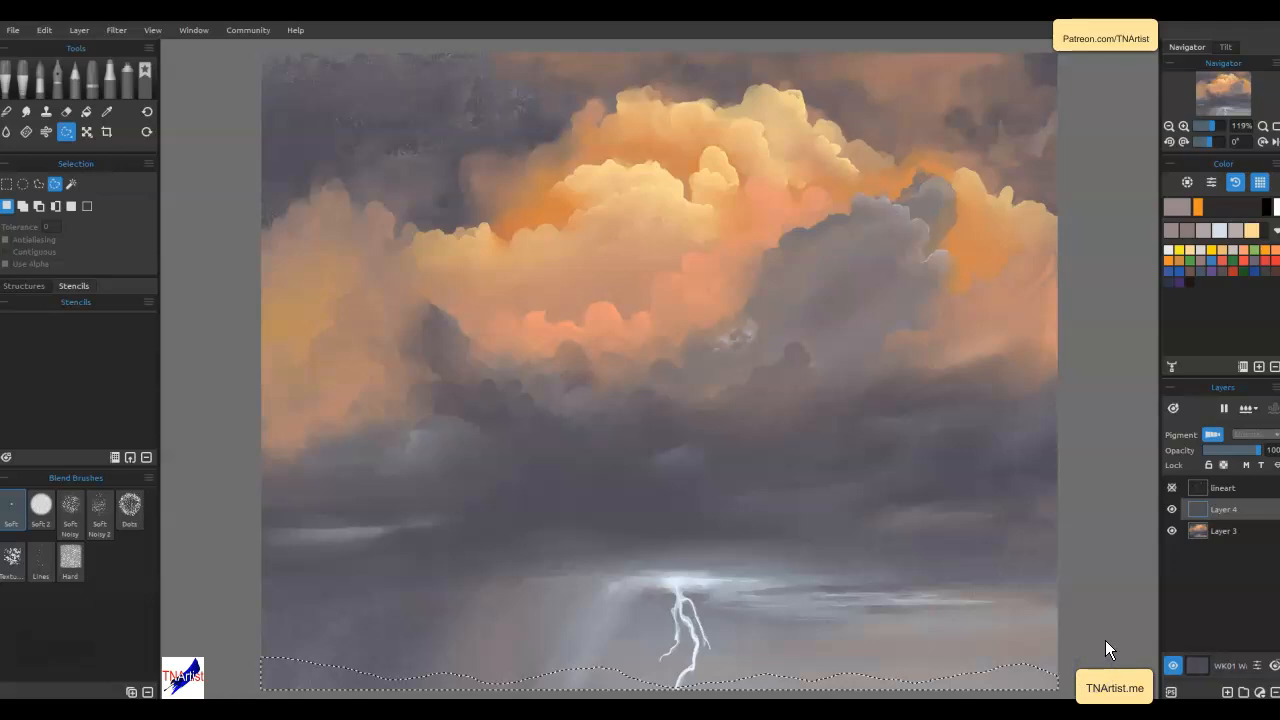
Spray the selected hill strip with dark grey sampled from the storm cloud, using the Spray airbrush at size 16
{"action": "left_click", "coordinate": [127, 80]}
{"action": "mouse_move", "coordinate": [876, 445]}
{"action": "left_mouse_down"}
{"action": "mouse_move", "coordinate": [917, 495]}
{"action": "mouse_move", "coordinate": [755, 520]}
{"action": "left_mouse_up"}
{"action": "left_click", "coordinate": [630, 512], "text": "alt"}
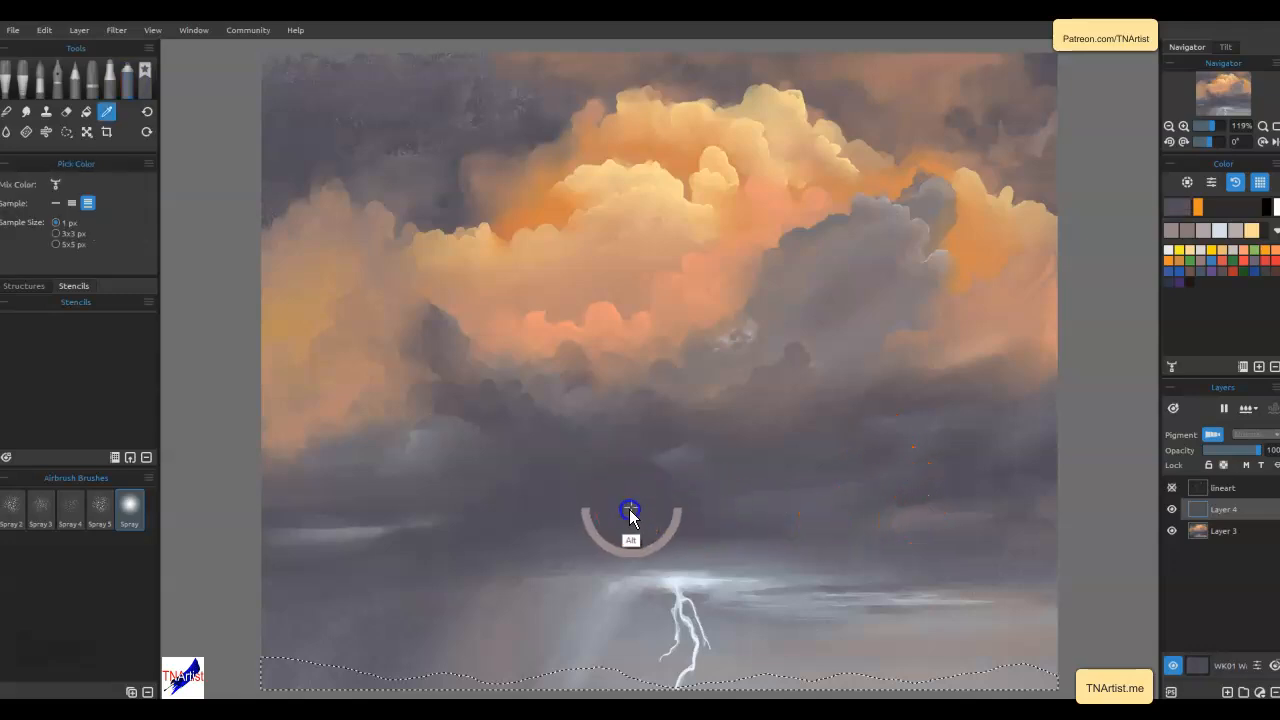
{"action": "mouse_move", "coordinate": [417, 661]}
{"action": "left_mouse_down"}
{"action": "mouse_move", "coordinate": [622, 656]}
{"action": "mouse_move", "coordinate": [451, 676]}
{"action": "mouse_move", "coordinate": [643, 669]}
{"action": "mouse_move", "coordinate": [504, 681]}
{"action": "left_mouse_up"}
{"action": "key", "text": "n"}
{"action": "mouse_move", "coordinate": [608, 676]}
{"action": "left_mouse_down"}
{"action": "mouse_move", "coordinate": [638, 665]}
{"action": "mouse_move", "coordinate": [469, 687]}
{"action": "mouse_move", "coordinate": [270, 683]}
{"action": "mouse_move", "coordinate": [373, 666]}
{"action": "mouse_move", "coordinate": [638, 689]}
{"action": "mouse_move", "coordinate": [953, 688]}
{"action": "mouse_move", "coordinate": [1120, 613]}
{"action": "left_mouse_up"}
Spray a sampled light blue-grey glow at the lightning's foot and darken the remaining hills with their own sampled dark grey
{"action": "left_click", "coordinate": [749, 586], "text": "alt"}
{"action": "left_click_drag", "start_coordinate": [697, 684], "coordinate": [595, 679]}
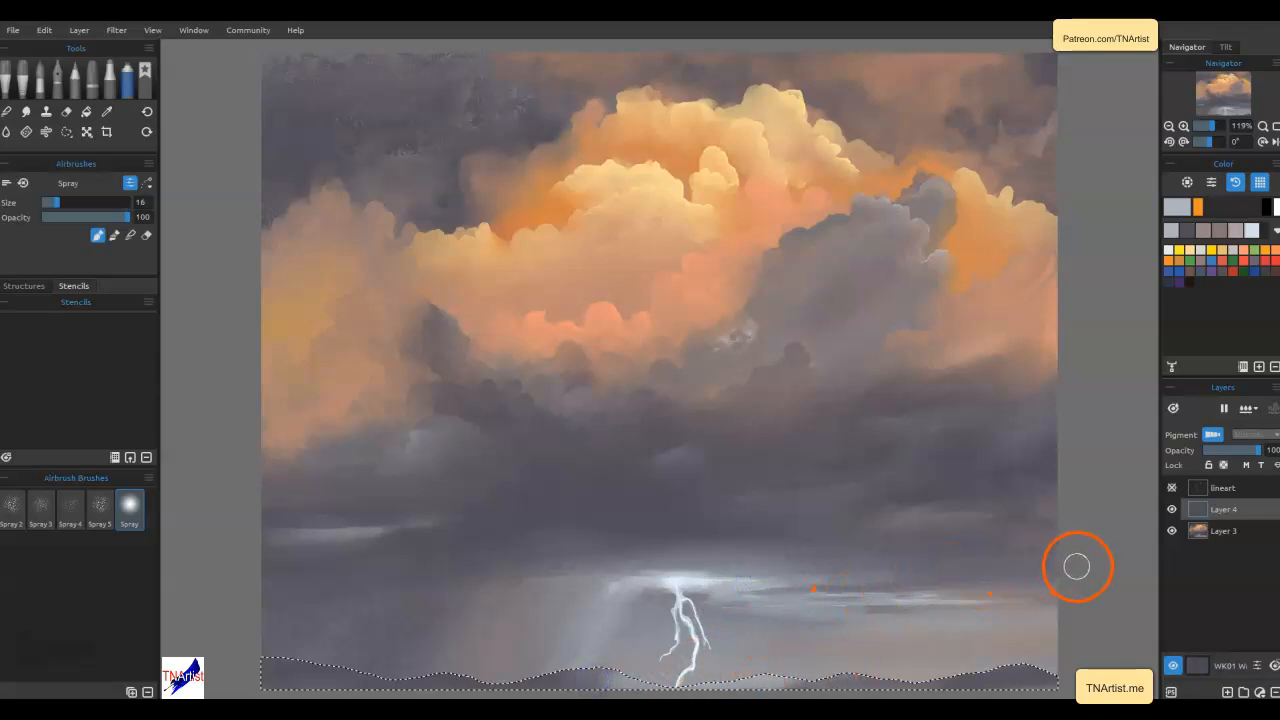
{"action": "left_click", "coordinate": [1031, 682], "text": "alt"}
{"action": "left_click_drag", "start_coordinate": [990, 612], "coordinate": [986, 400]}
{"action": "mouse_move", "coordinate": [1051, 486]}
{"action": "left_mouse_down"}
{"action": "mouse_move", "coordinate": [723, 491]}
{"action": "mouse_move", "coordinate": [789, 466]}
{"action": "mouse_move", "coordinate": [648, 488]}
{"action": "mouse_move", "coordinate": [555, 467]}
{"action": "mouse_move", "coordinate": [292, 484]}
{"action": "mouse_move", "coordinate": [298, 460]}
{"action": "left_mouse_up"}
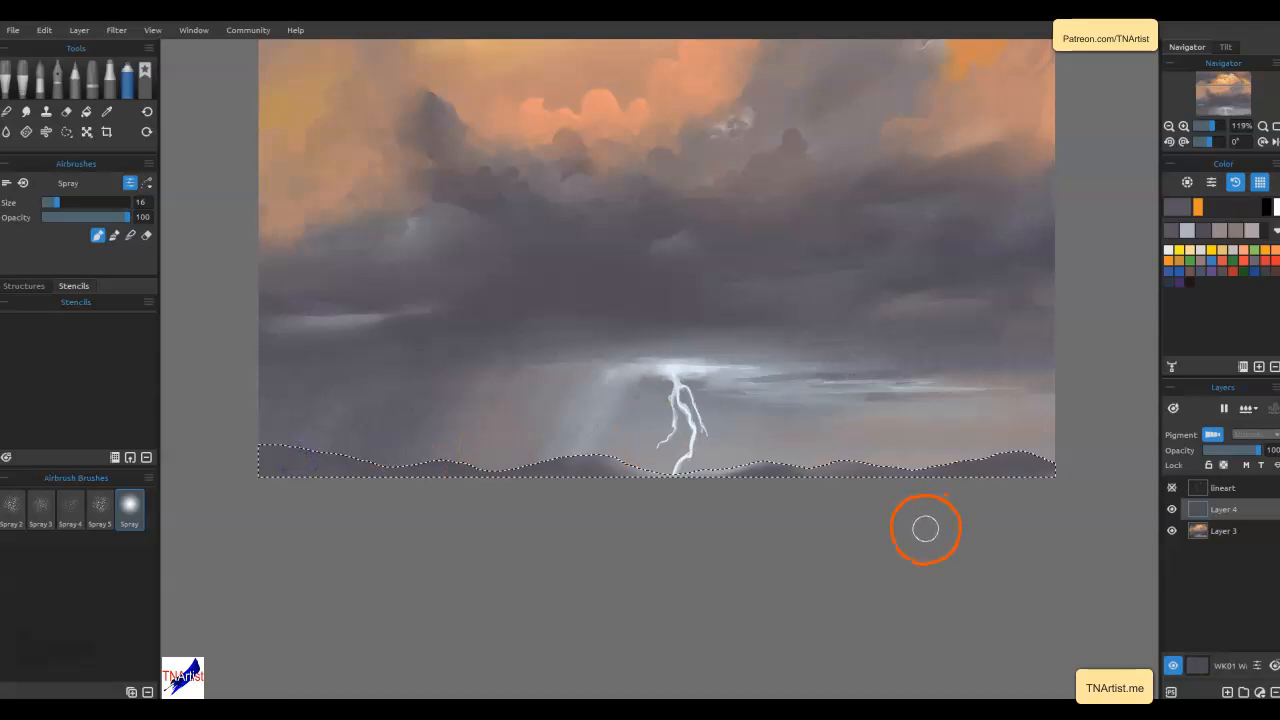
Sample a lighter grey from the sky beside the lightning and spray haze along the tops of the hills
{"action": "left_click", "coordinate": [785, 394], "text": "alt"}
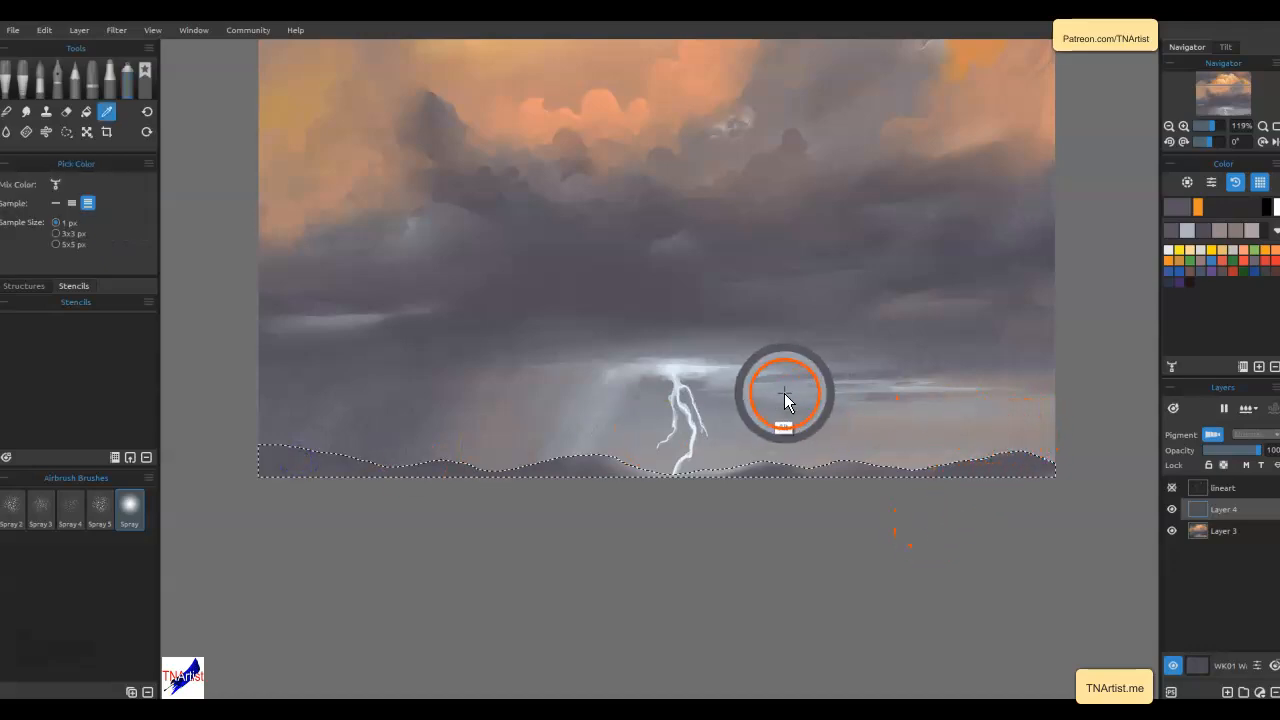
{"action": "mouse_move", "coordinate": [997, 449]}
{"action": "left_mouse_down"}
{"action": "mouse_move", "coordinate": [974, 451]}
{"action": "mouse_move", "coordinate": [997, 449]}
{"action": "left_mouse_up"}
{"action": "mouse_move", "coordinate": [821, 457]}
{"action": "left_mouse_down"}
{"action": "mouse_move", "coordinate": [828, 449]}
{"action": "mouse_move", "coordinate": [714, 469]}
{"action": "mouse_move", "coordinate": [618, 464]}
{"action": "left_mouse_up"}
{"action": "mouse_move", "coordinate": [410, 457]}
{"action": "left_mouse_down"}
{"action": "mouse_move", "coordinate": [476, 464]}
{"action": "mouse_move", "coordinate": [326, 451]}
{"action": "left_mouse_up"}
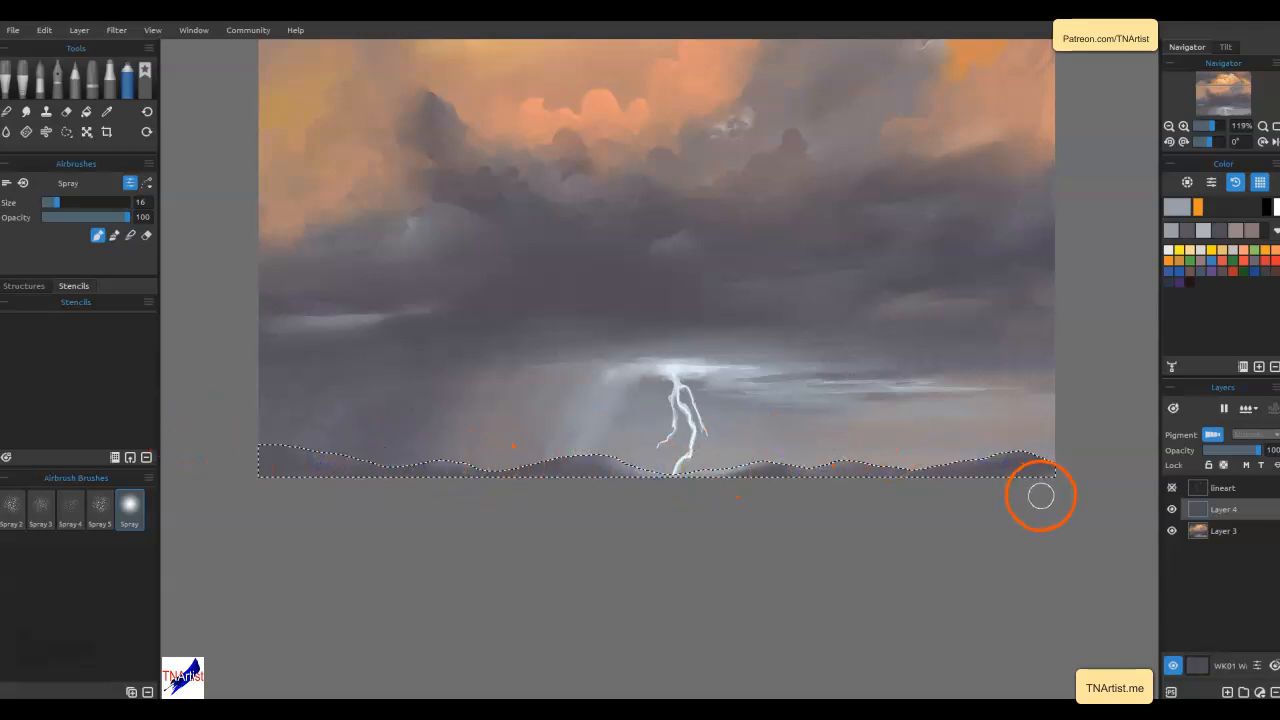
Sample the hills' grey, darken it, and spray shadows onto the hills across the selected strip
{"action": "left_click", "coordinate": [1028, 466], "text": "alt"}
{"action": "left_click", "coordinate": [1179, 206]}
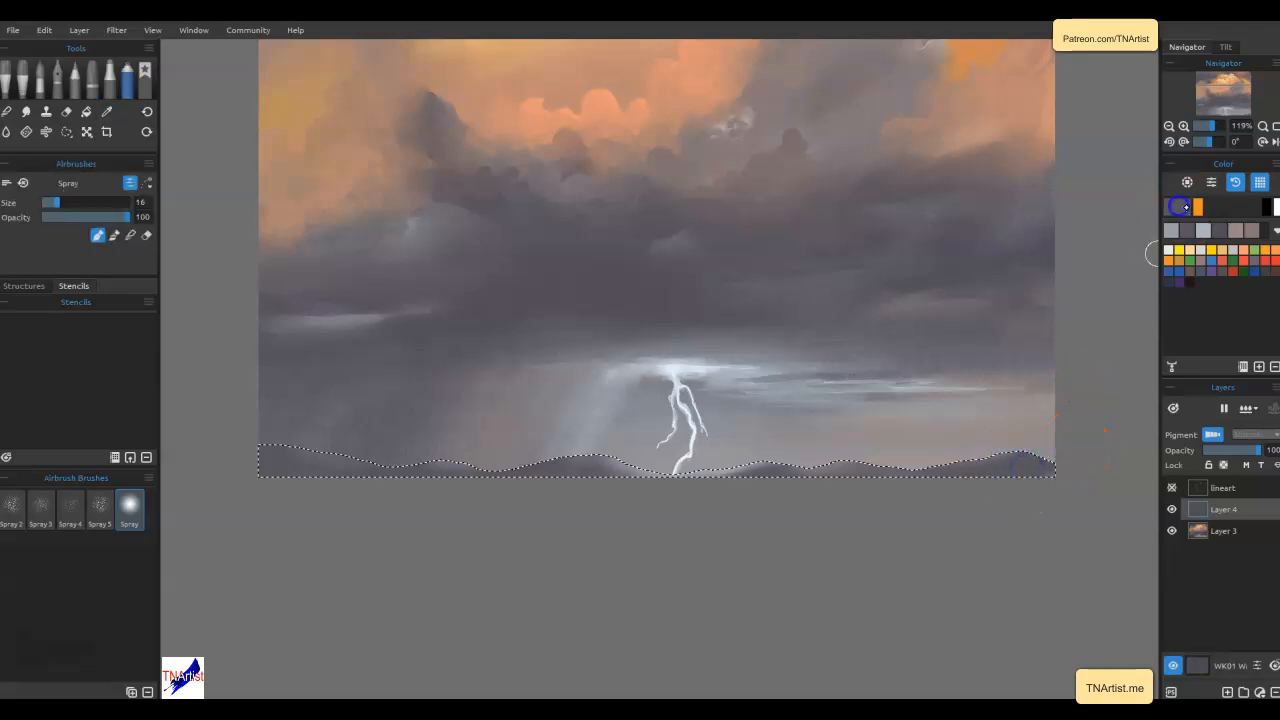
{"action": "left_click", "coordinate": [800, 340]}
{"action": "left_click", "coordinate": [737, 477]}
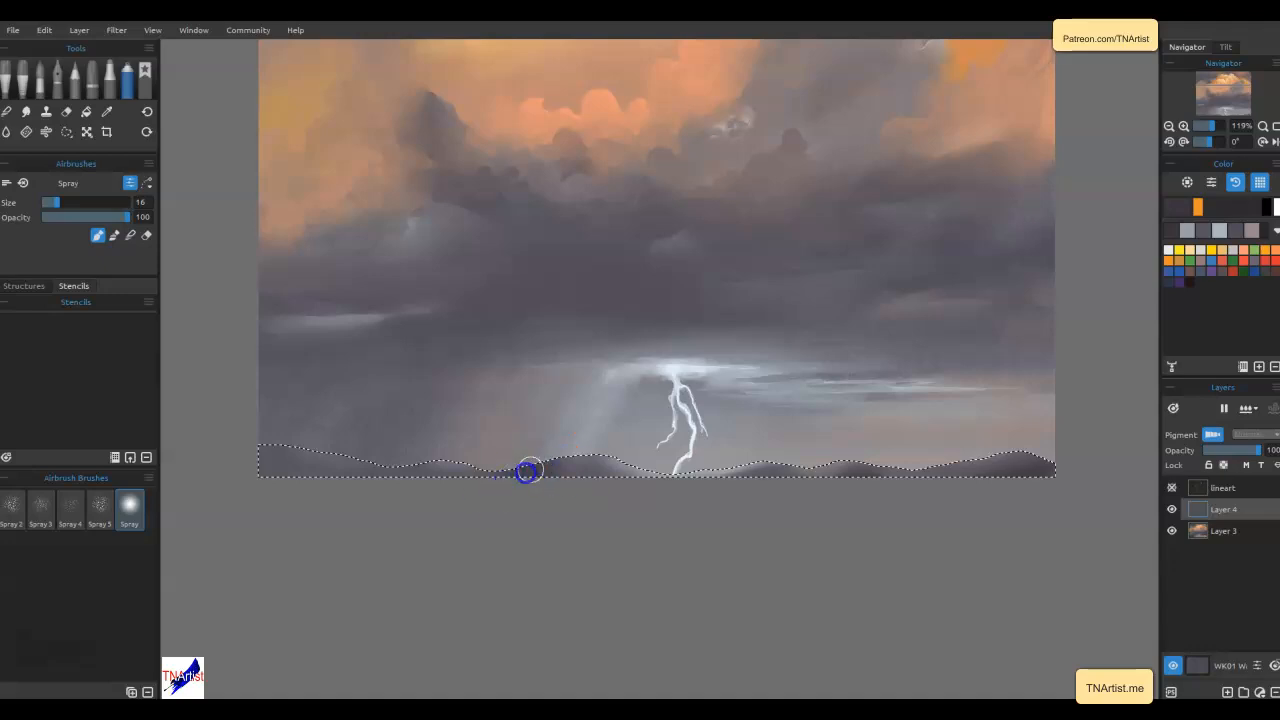
{"action": "mouse_move", "coordinate": [266, 491]}
{"action": "left_mouse_down"}
{"action": "mouse_move", "coordinate": [292, 462]}
{"action": "mouse_move", "coordinate": [390, 499]}
{"action": "left_mouse_up"}
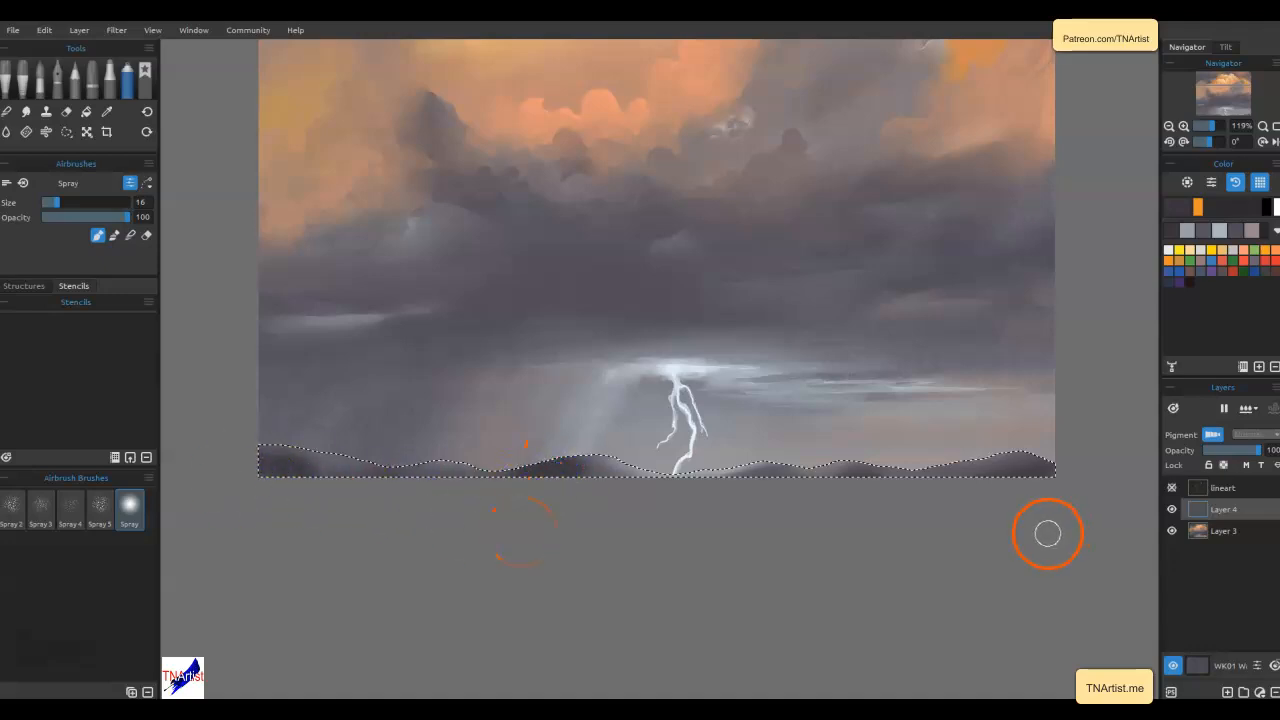
{"action": "left_click_drag", "start_coordinate": [1031, 547], "coordinate": [1028, 552]}
Smooth the hill shading with the Spray brush in blend mode at size 16 and remove the selection
{"action": "key", "text": "n"}
{"action": "mouse_move", "coordinate": [985, 489]}
{"action": "left_mouse_down"}
{"action": "mouse_move", "coordinate": [889, 488]}
{"action": "mouse_move", "coordinate": [979, 467]}
{"action": "left_mouse_up"}
{"action": "left_click_drag", "start_coordinate": [838, 468], "coordinate": [815, 482]}
{"action": "mouse_move", "coordinate": [724, 476]}
{"action": "left_mouse_down"}
{"action": "mouse_move", "coordinate": [700, 486]}
{"action": "mouse_move", "coordinate": [749, 480]}
{"action": "left_mouse_up"}
{"action": "mouse_move", "coordinate": [422, 470]}
{"action": "left_mouse_down"}
{"action": "mouse_move", "coordinate": [300, 463]}
{"action": "mouse_move", "coordinate": [367, 494]}
{"action": "left_mouse_up"}
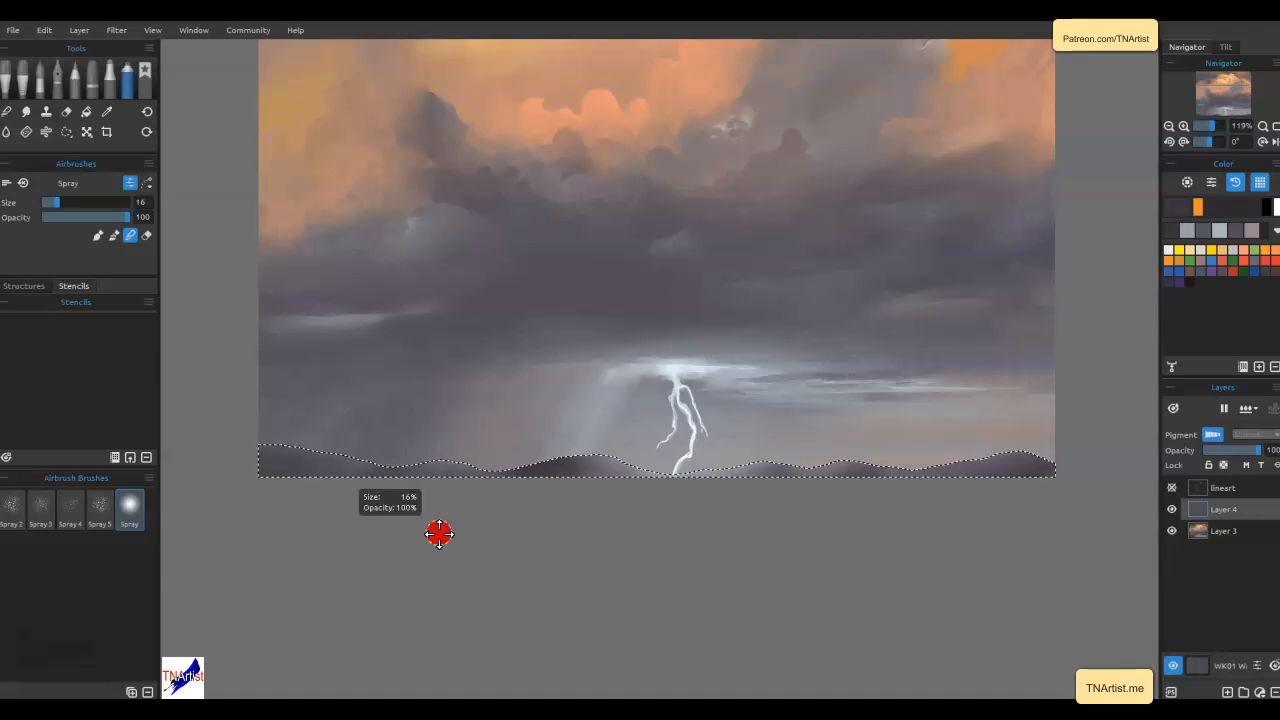
{"action": "key", "text": "ctrl+d"}
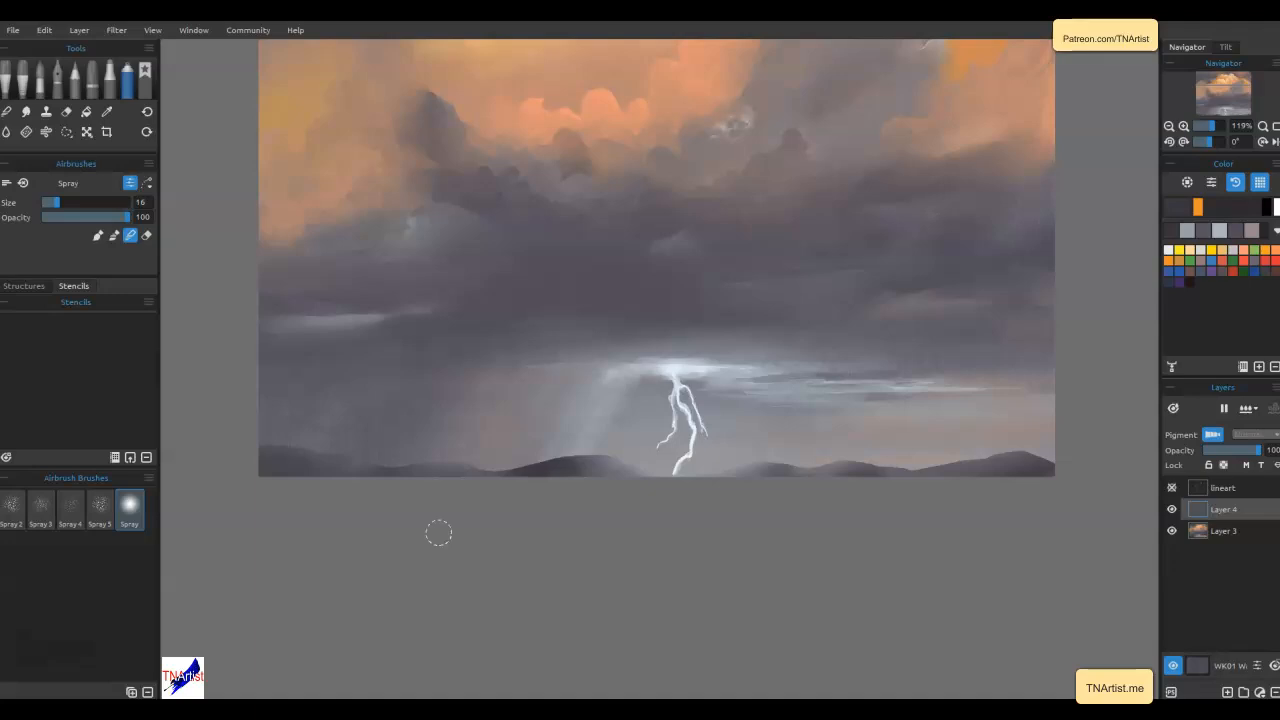
Brighten the lightning bolt and the glow along its cloud base in white on Layer 3, using the Luminosity marker at size 4
{"action": "left_click", "coordinate": [113, 97]}
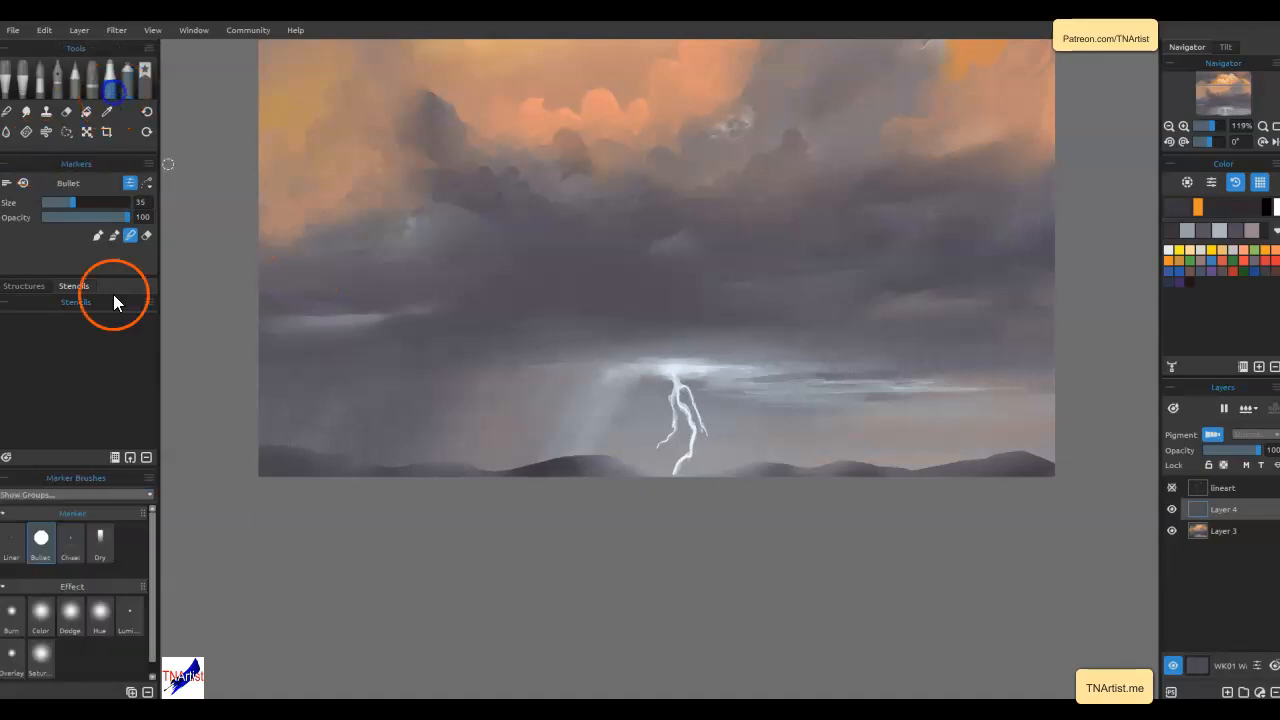
{"action": "left_click", "coordinate": [9, 665]}
{"action": "left_click", "coordinate": [129, 619]}
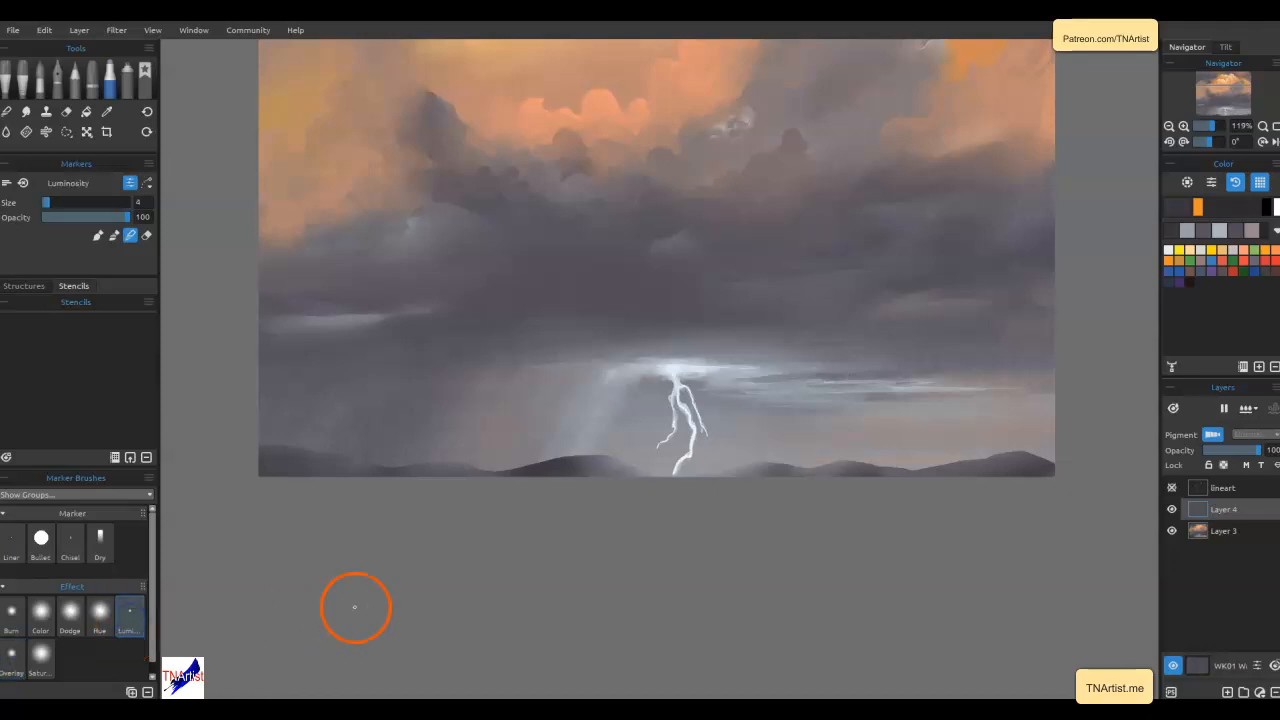
{"action": "left_click", "coordinate": [1168, 250]}
{"action": "mouse_move", "coordinate": [687, 360]}
{"action": "left_mouse_down"}
{"action": "mouse_move", "coordinate": [757, 369]}
{"action": "mouse_move", "coordinate": [666, 367]}
{"action": "left_mouse_up"}
{"action": "left_click", "coordinate": [1220, 530]}
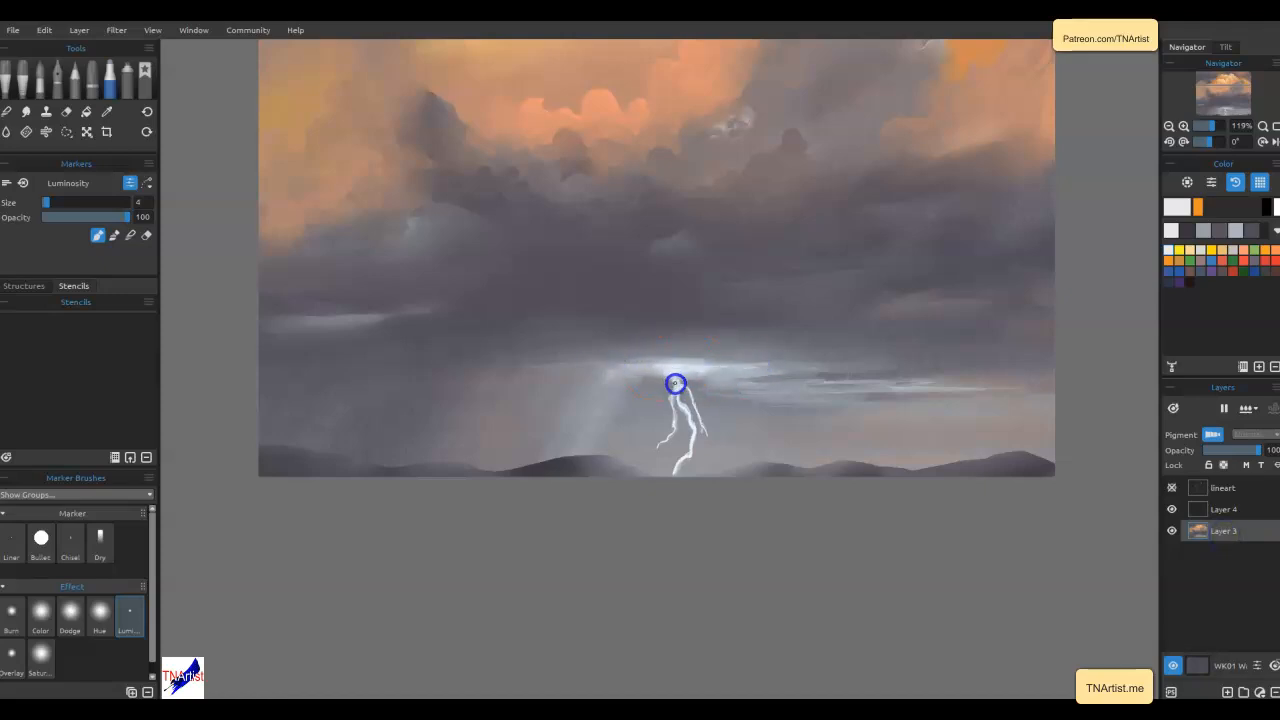
{"action": "mouse_move", "coordinate": [688, 416]}
{"action": "left_mouse_down"}
{"action": "mouse_move", "coordinate": [612, 474]}
{"action": "mouse_move", "coordinate": [671, 445]}
{"action": "mouse_move", "coordinate": [739, 470]}
{"action": "mouse_move", "coordinate": [705, 476]}
{"action": "mouse_move", "coordinate": [756, 467]}
{"action": "left_mouse_up"}
{"action": "mouse_move", "coordinate": [763, 361]}
{"action": "left_mouse_down"}
{"action": "mouse_move", "coordinate": [750, 362]}
{"action": "mouse_move", "coordinate": [820, 360]}
{"action": "left_mouse_up"}
{"action": "left_click_drag", "start_coordinate": [710, 362], "coordinate": [579, 361]}
{"action": "left_click_drag", "start_coordinate": [655, 367], "coordinate": [680, 366]}
Sample the sunlit cloud's edge colour and lighten it to #f1e4c9 for Luminosity highlights on the upper clouds
{"action": "left_click_drag", "start_coordinate": [783, 356], "coordinate": [708, 645]}
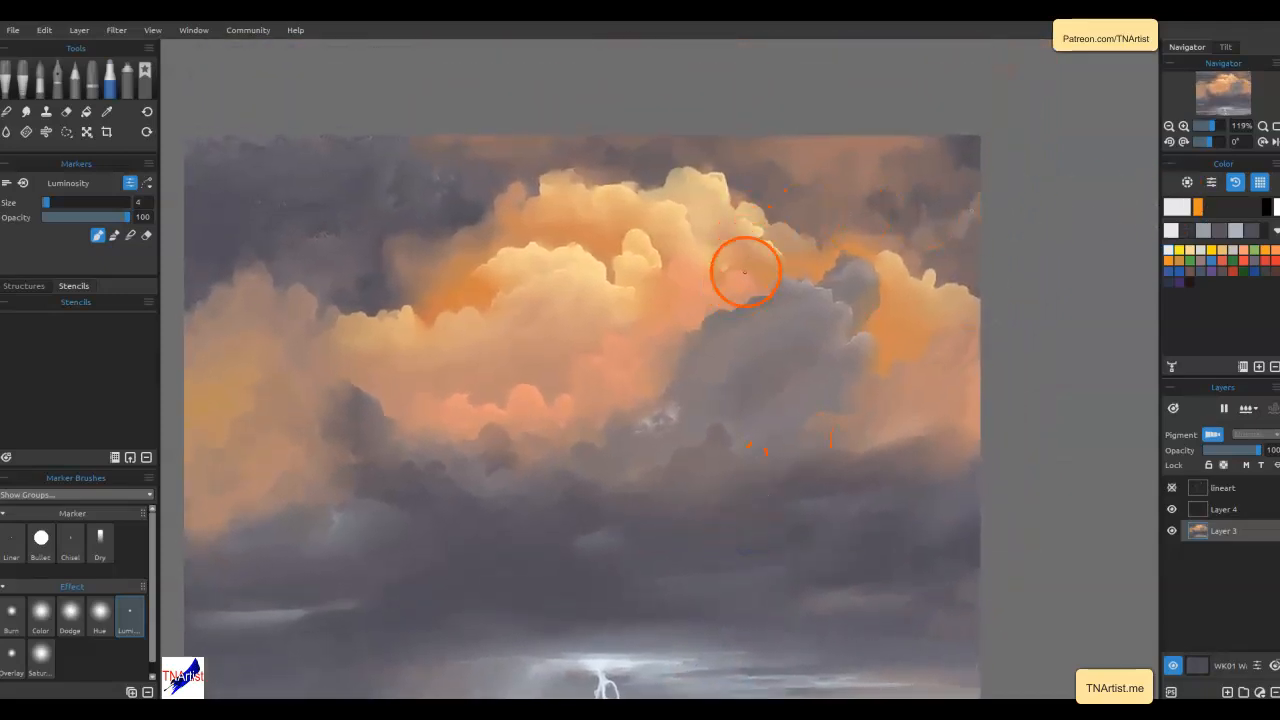
{"action": "left_click", "coordinate": [746, 232], "text": "alt"}
{"action": "left_click", "coordinate": [1175, 205]}
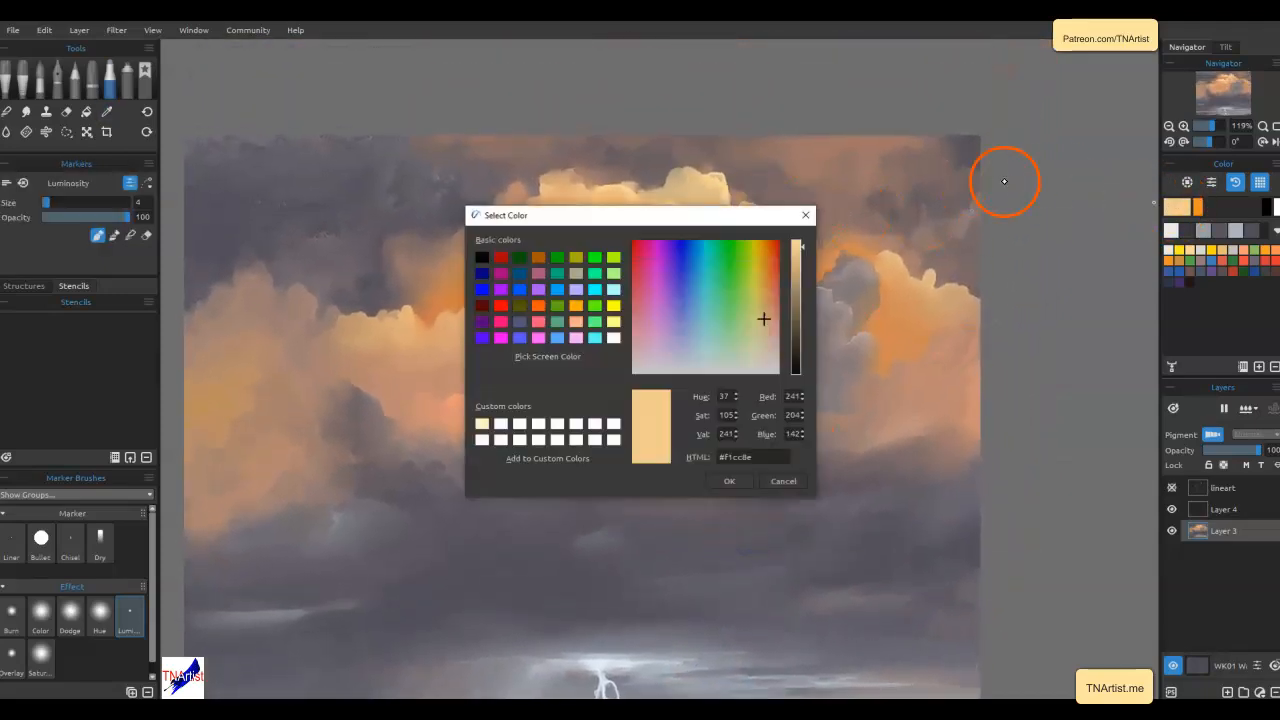
{"action": "left_click", "coordinate": [761, 350]}
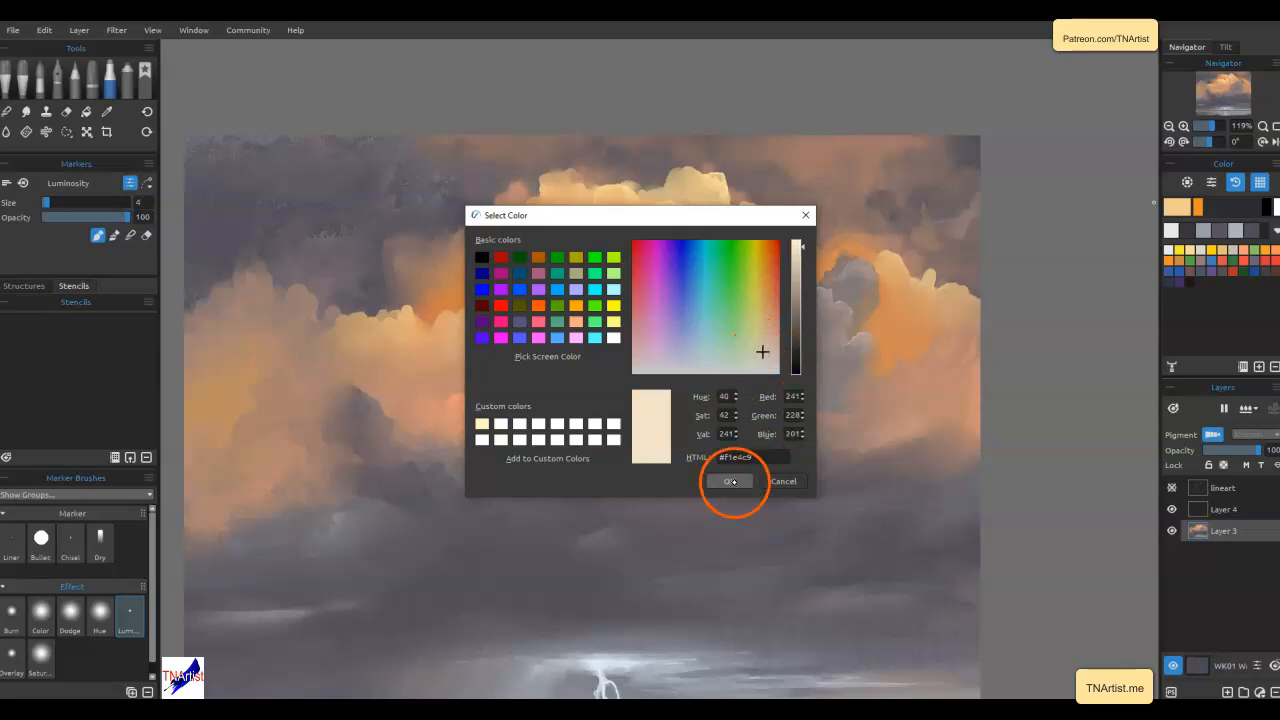
{"action": "left_click", "coordinate": [729, 481]}
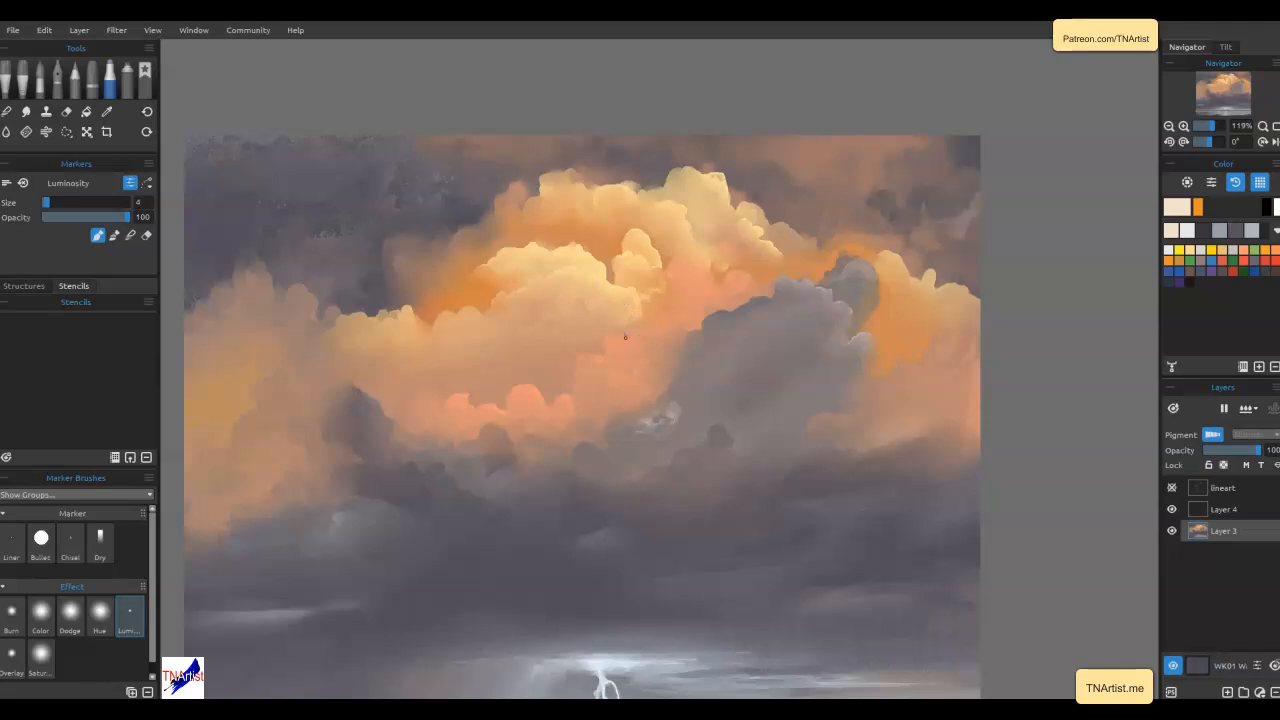
Highlight and blend the edges of the large grey cloud, softening the pale patch below it with the Soft blend brush at size 5
{"action": "key", "text": "n"}
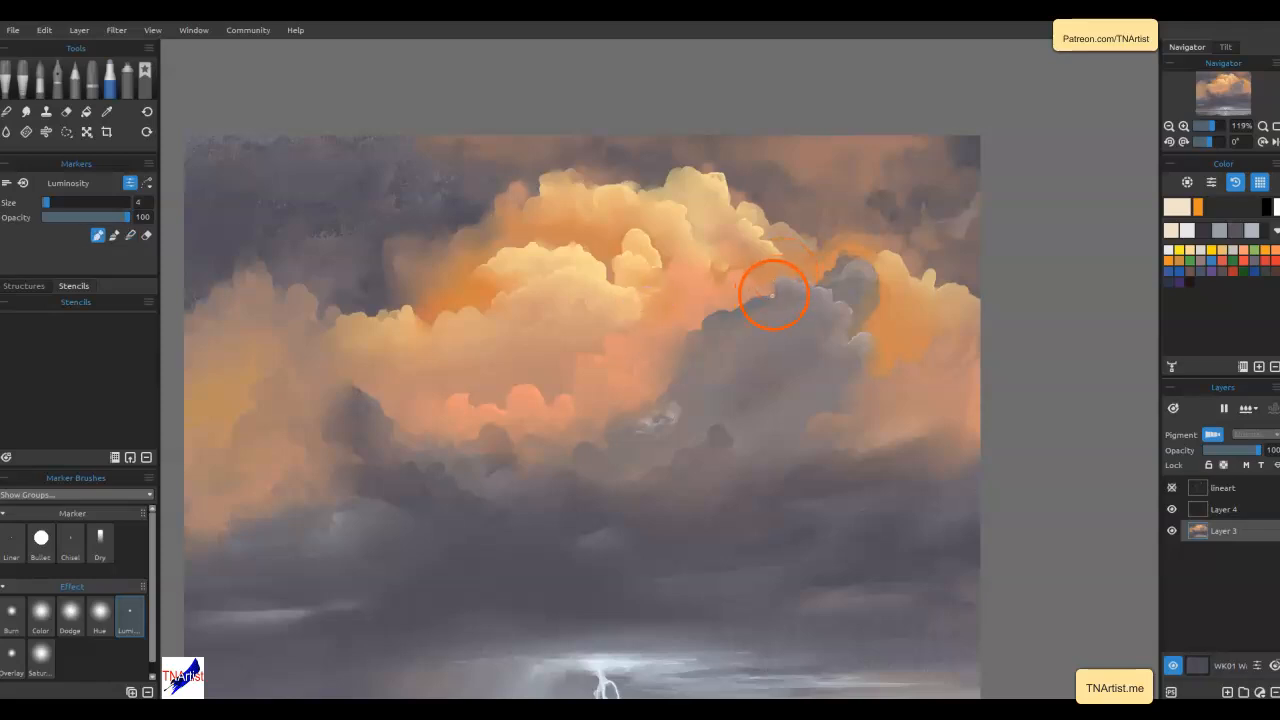
{"action": "left_click_drag", "start_coordinate": [741, 311], "coordinate": [780, 306]}
{"action": "key", "text": "n"}
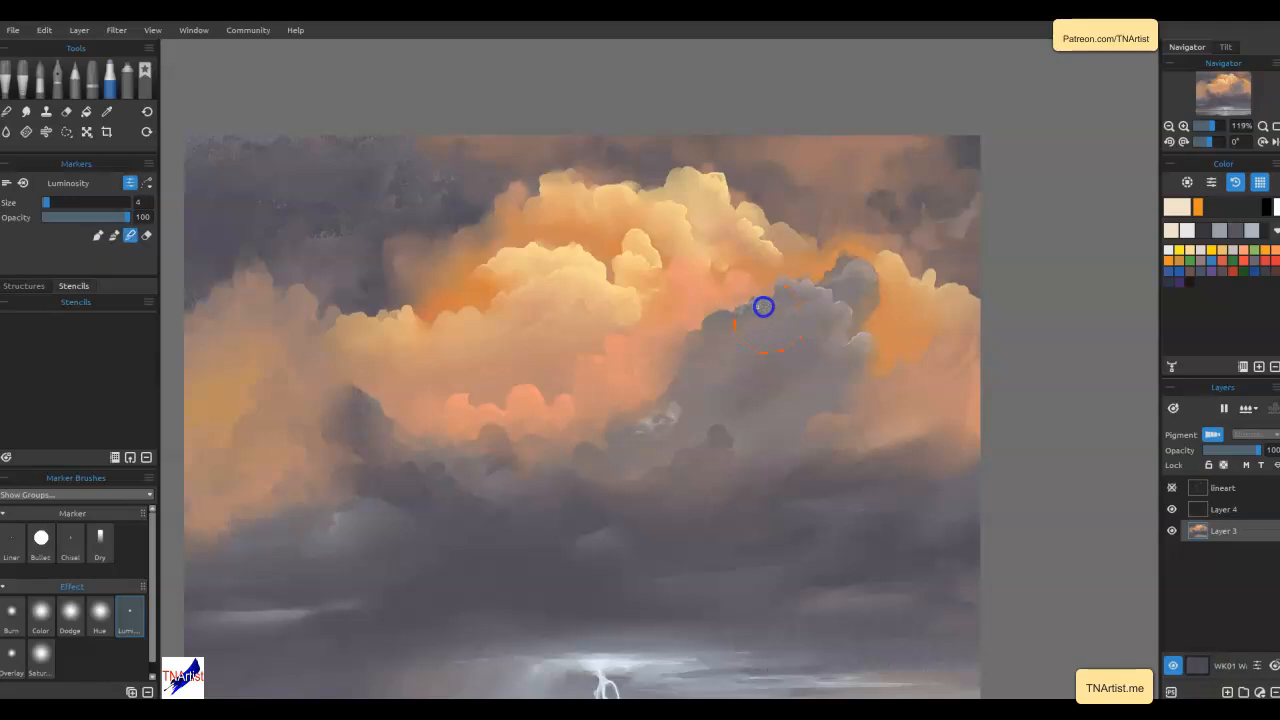
{"action": "key", "text": "n"}
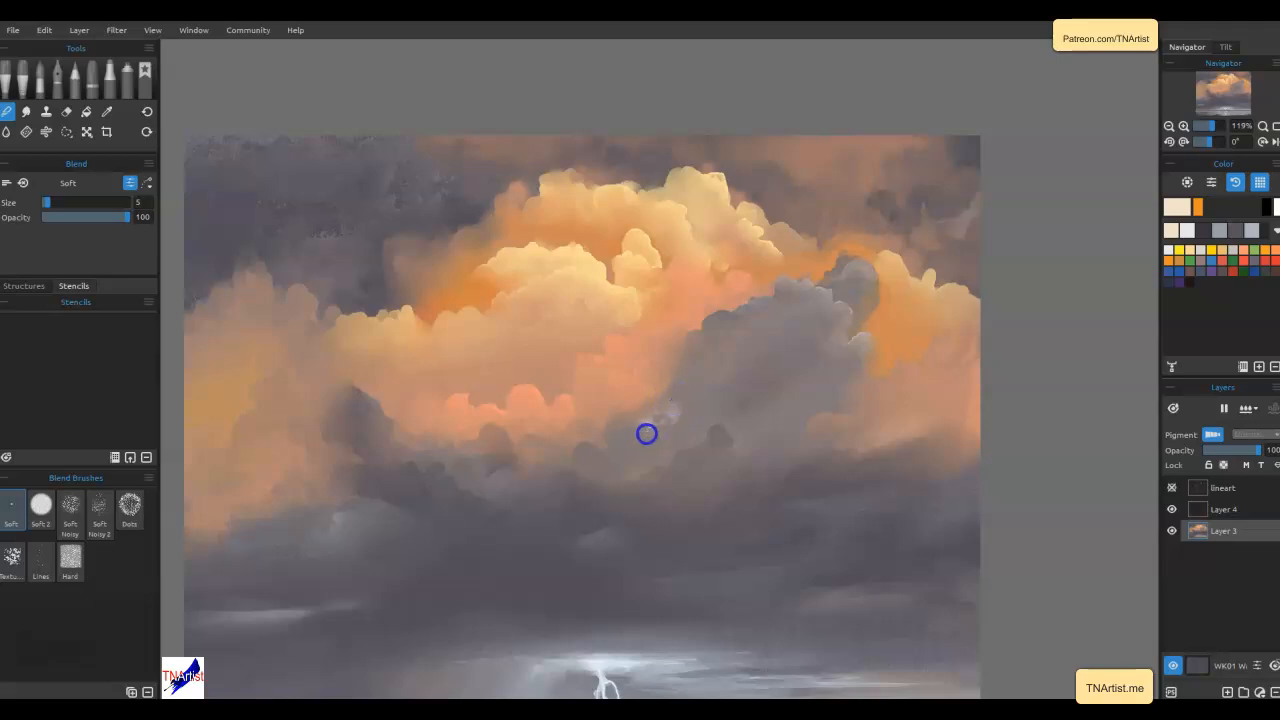
{"action": "left_click", "coordinate": [717, 430]}
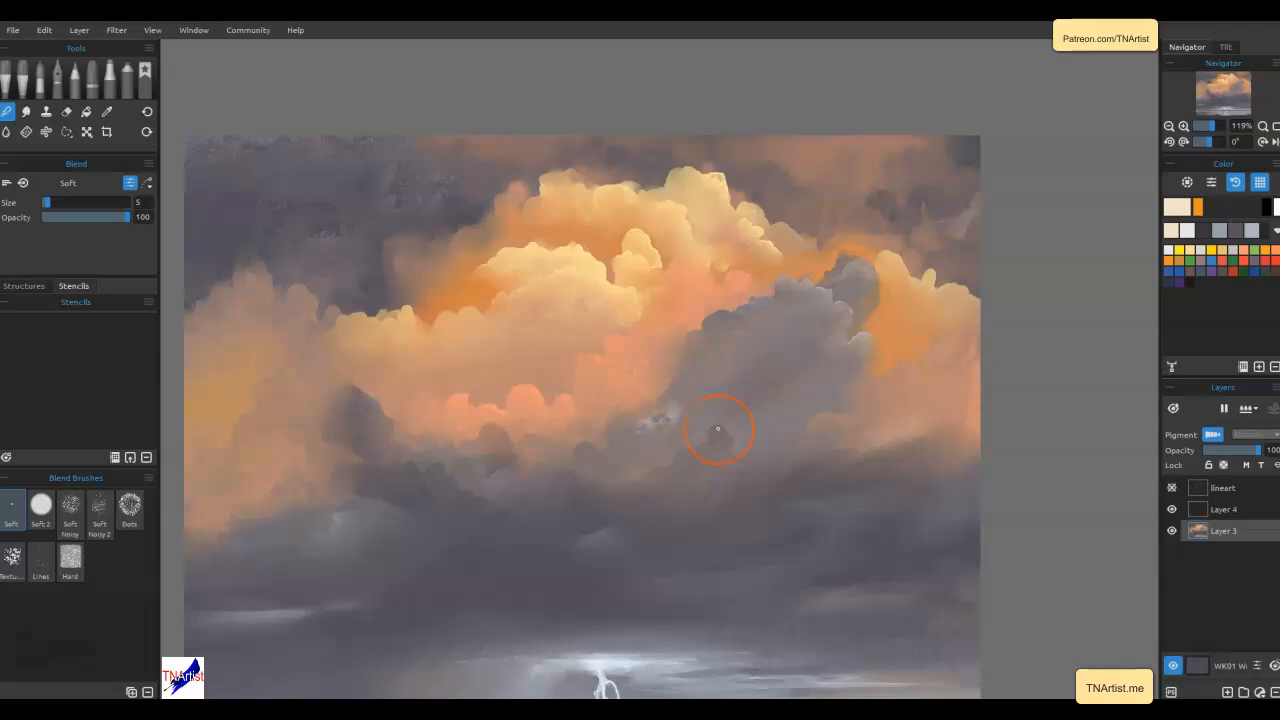
{"action": "key", "text": "ctrl+0"}
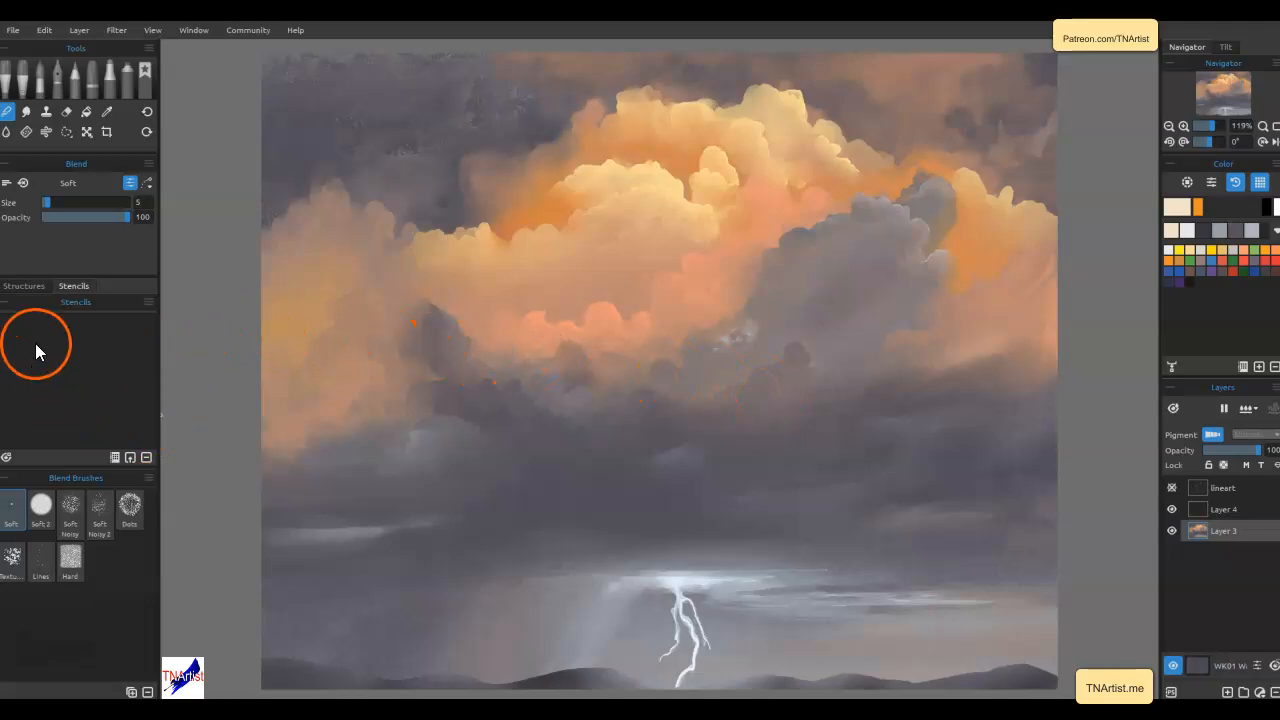
{"action": "left_click", "coordinate": [115, 457]}
{"action": "scroll", "coordinate": [189, 368], "scroll_direction": "down", "scroll_amount": 5}
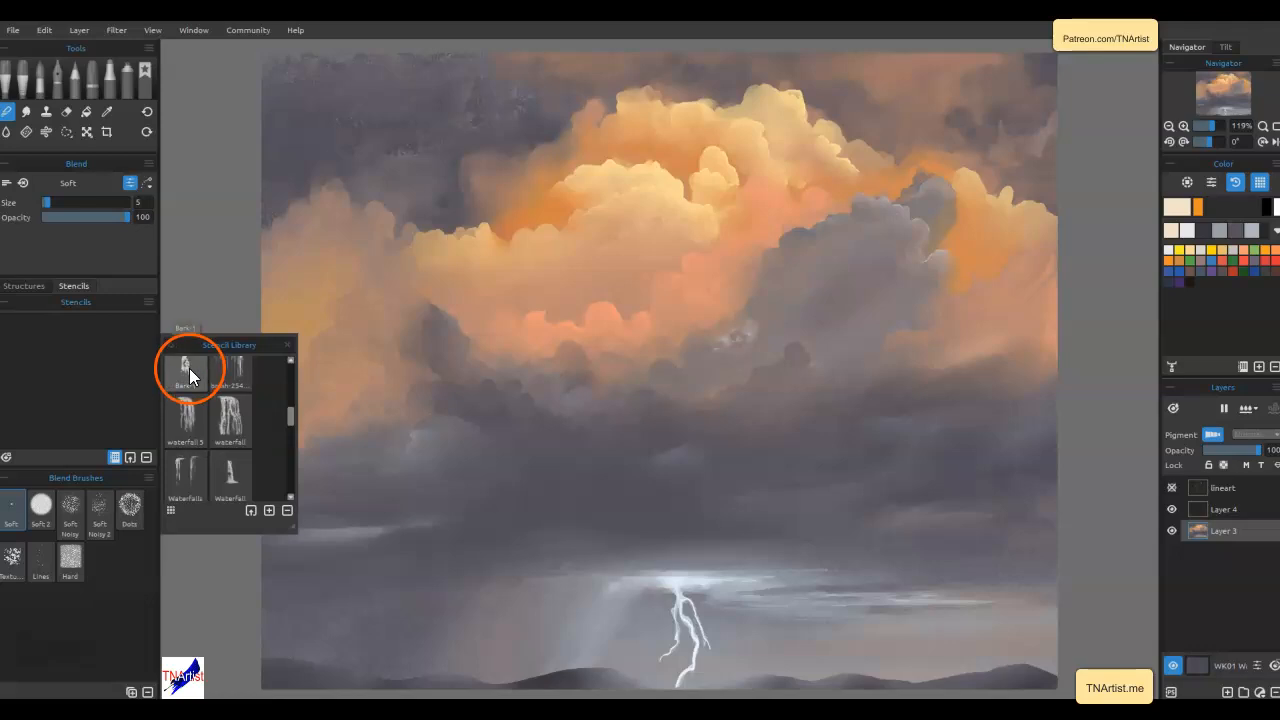
{"action": "left_click_drag", "start_coordinate": [289, 425], "coordinate": [271, 347]}
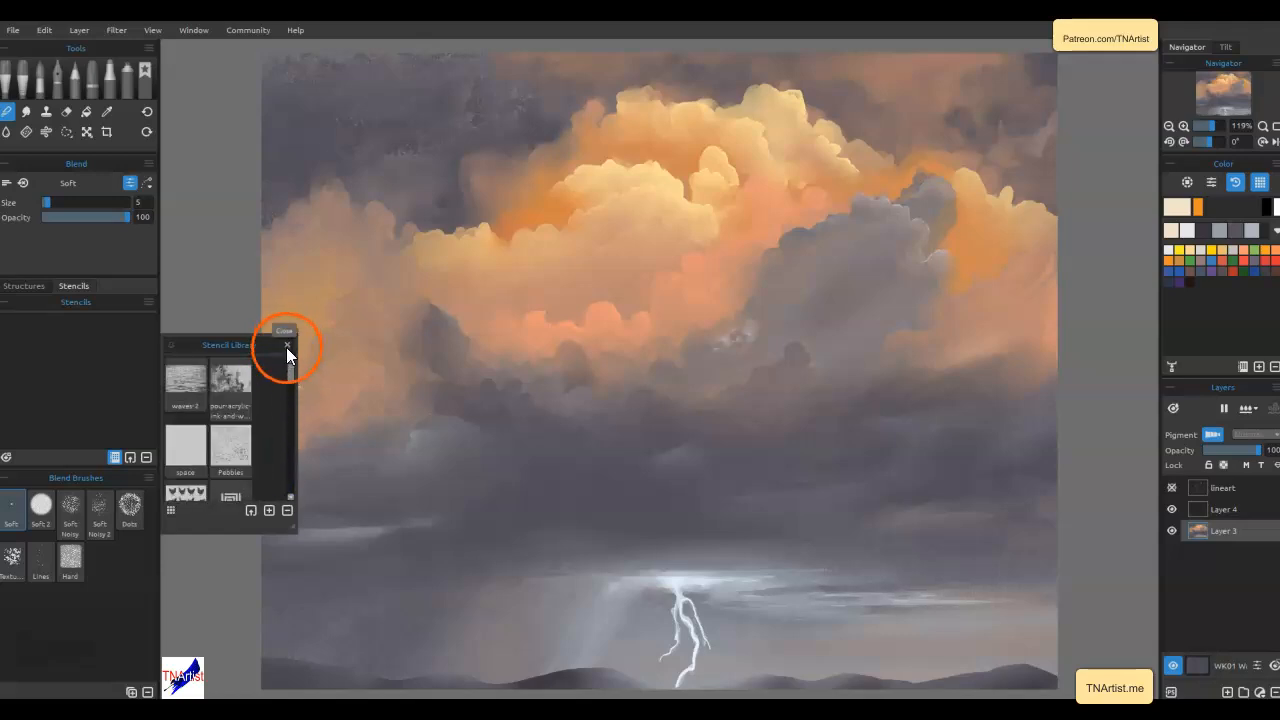
{"action": "left_click", "coordinate": [287, 347]}
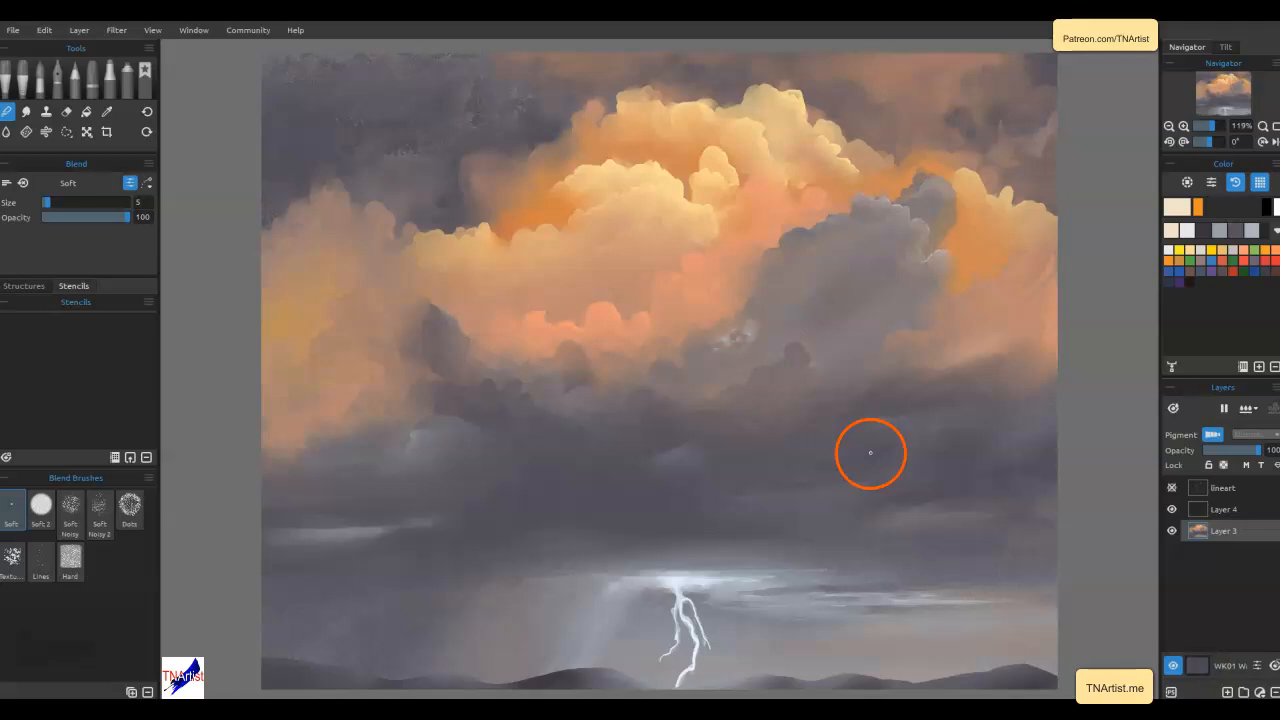
Add a new layer above the hills layer and make a freehand selection of a steep cliff in the canvas's lower-left corner
{"action": "scroll", "coordinate": [980, 463], "scroll_direction": "down", "scroll_amount": 1}
{"action": "left_click", "coordinate": [1214, 507]}
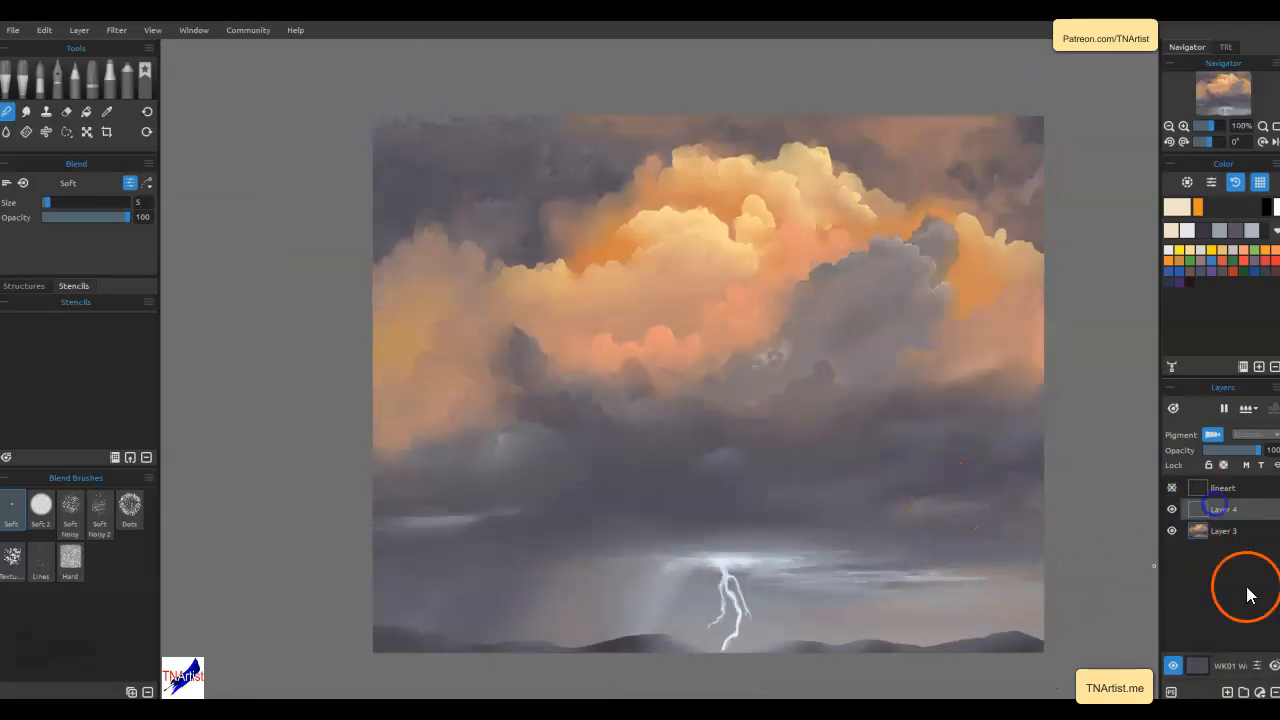
{"action": "left_click", "coordinate": [1227, 692]}
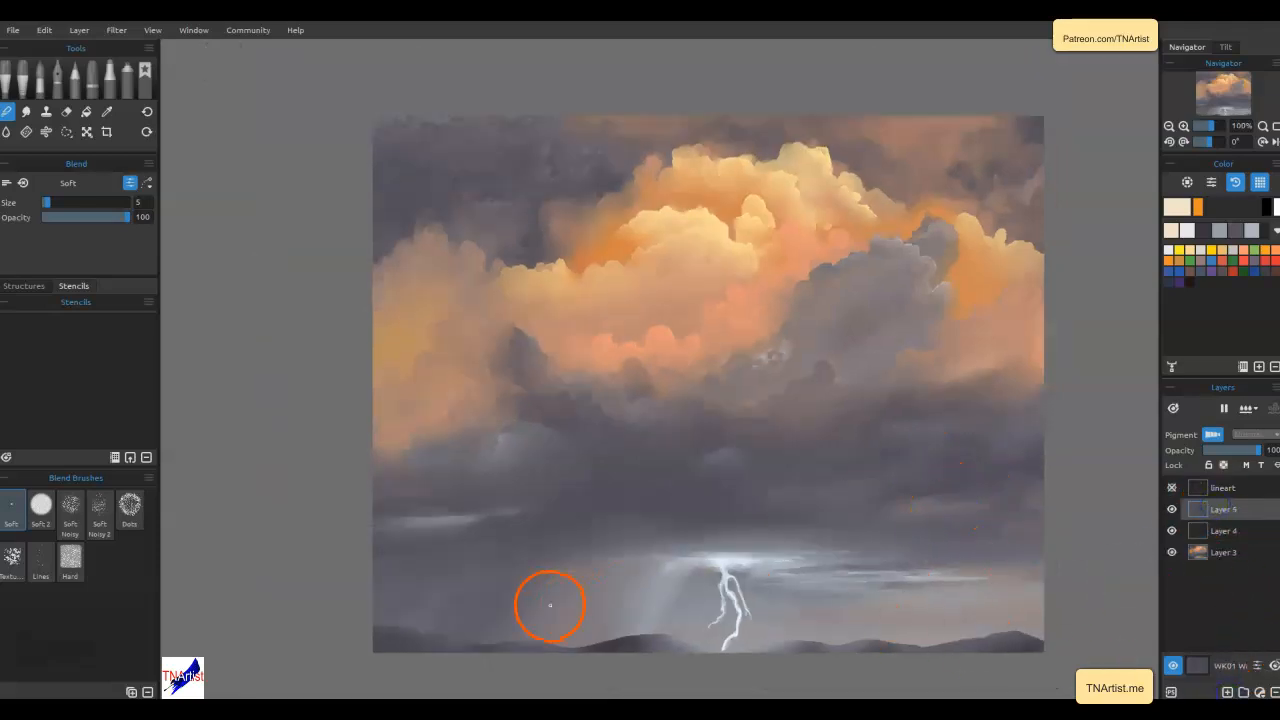
{"action": "left_click", "coordinate": [66, 131]}
{"action": "mouse_move", "coordinate": [357, 523]}
{"action": "left_mouse_down"}
{"action": "mouse_move", "coordinate": [451, 609]}
{"action": "mouse_move", "coordinate": [486, 663]}
{"action": "mouse_move", "coordinate": [274, 577]}
{"action": "left_mouse_up"}
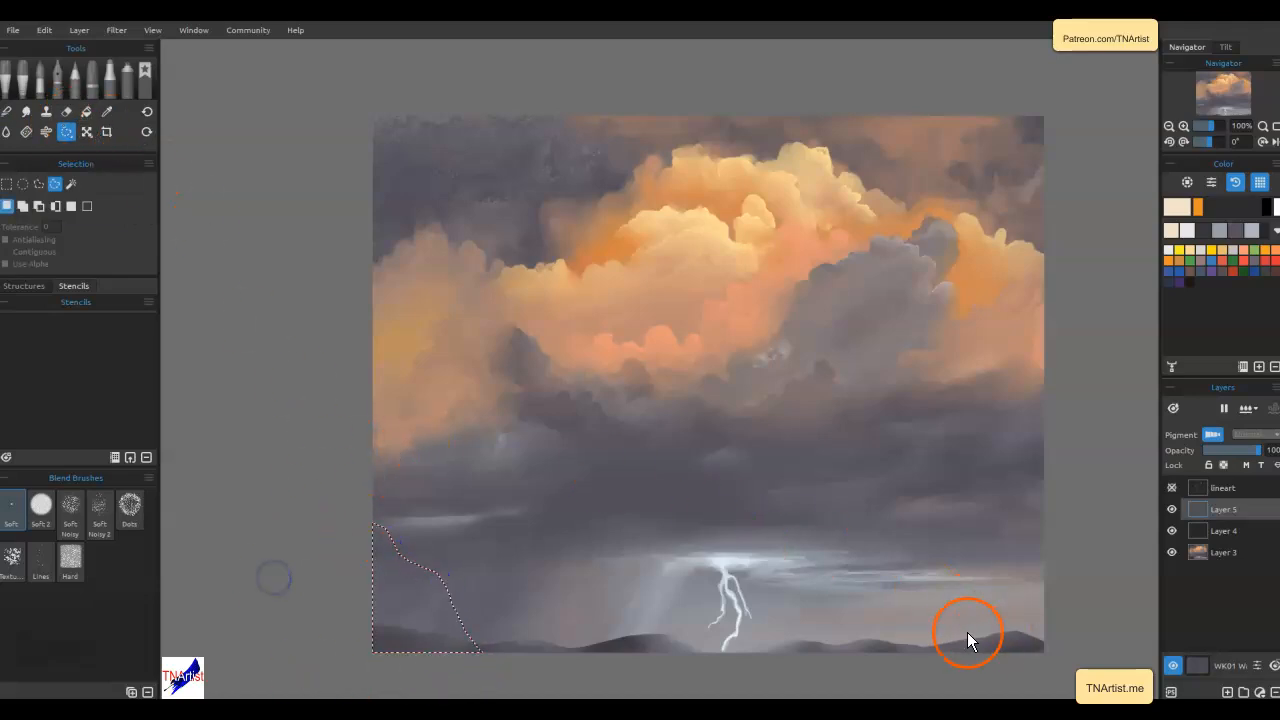
Add a matching cliff selection in the canvas's lower-right corner and paint both cliffs near-black with the Dry marker at size 40
{"action": "left_click", "coordinate": [22, 206]}
{"action": "mouse_move", "coordinate": [1005, 559]}
{"action": "left_mouse_down"}
{"action": "mouse_move", "coordinate": [1050, 543]}
{"action": "mouse_move", "coordinate": [1074, 659]}
{"action": "mouse_move", "coordinate": [935, 676]}
{"action": "mouse_move", "coordinate": [899, 655]}
{"action": "left_mouse_up"}
{"action": "left_click_drag", "start_coordinate": [823, 666], "coordinate": [1041, 687]}
{"action": "left_click_drag", "start_coordinate": [506, 667], "coordinate": [472, 668]}
{"action": "left_click_drag", "start_coordinate": [445, 585], "coordinate": [403, 553]}
{"action": "left_click", "coordinate": [1023, 614]}
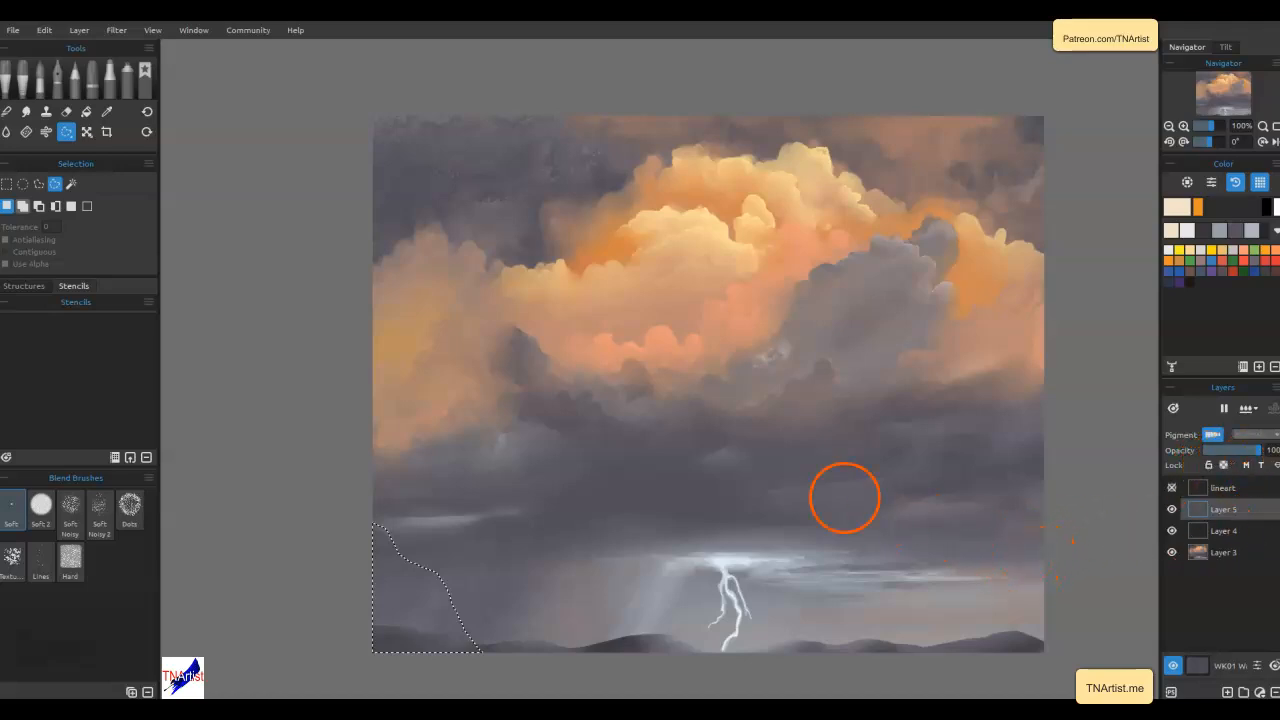
{"action": "left_click", "coordinate": [104, 540]}
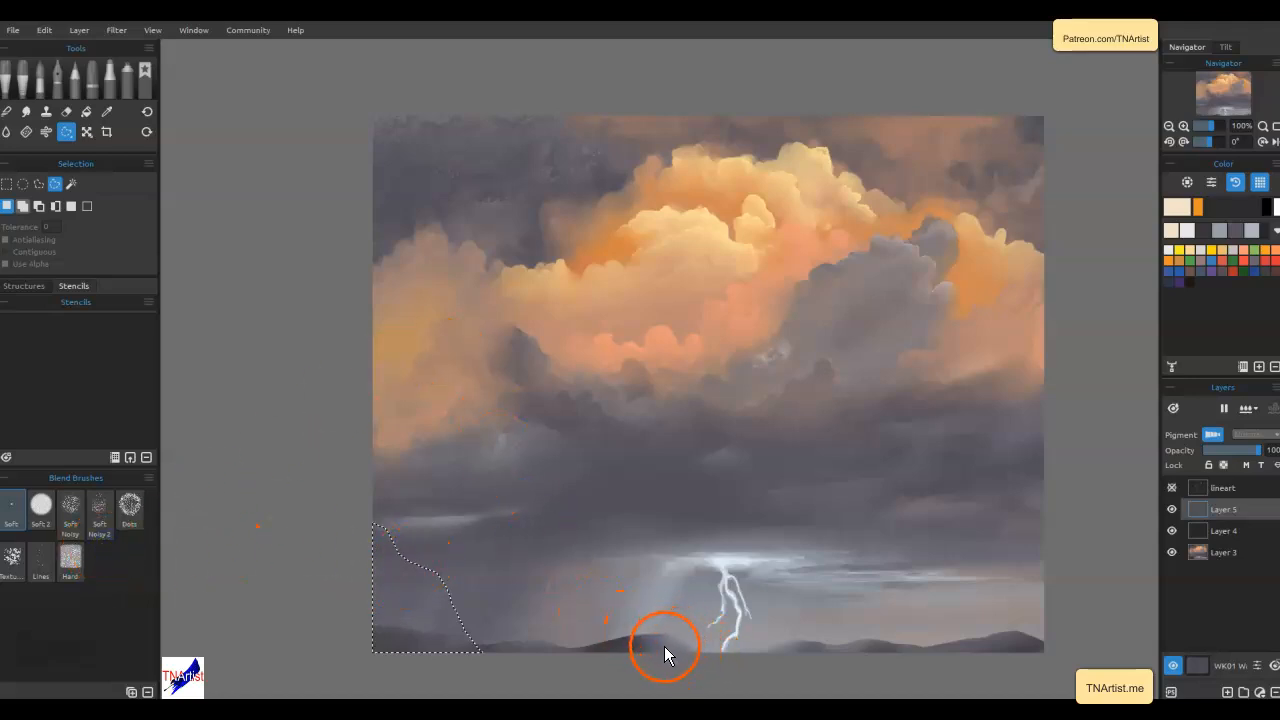
{"action": "mouse_move", "coordinate": [440, 585]}
{"action": "left_mouse_down"}
{"action": "mouse_move", "coordinate": [434, 574]}
{"action": "mouse_move", "coordinate": [460, 657]}
{"action": "mouse_move", "coordinate": [475, 659]}
{"action": "mouse_move", "coordinate": [371, 526]}
{"action": "mouse_move", "coordinate": [413, 603]}
{"action": "left_mouse_up"}
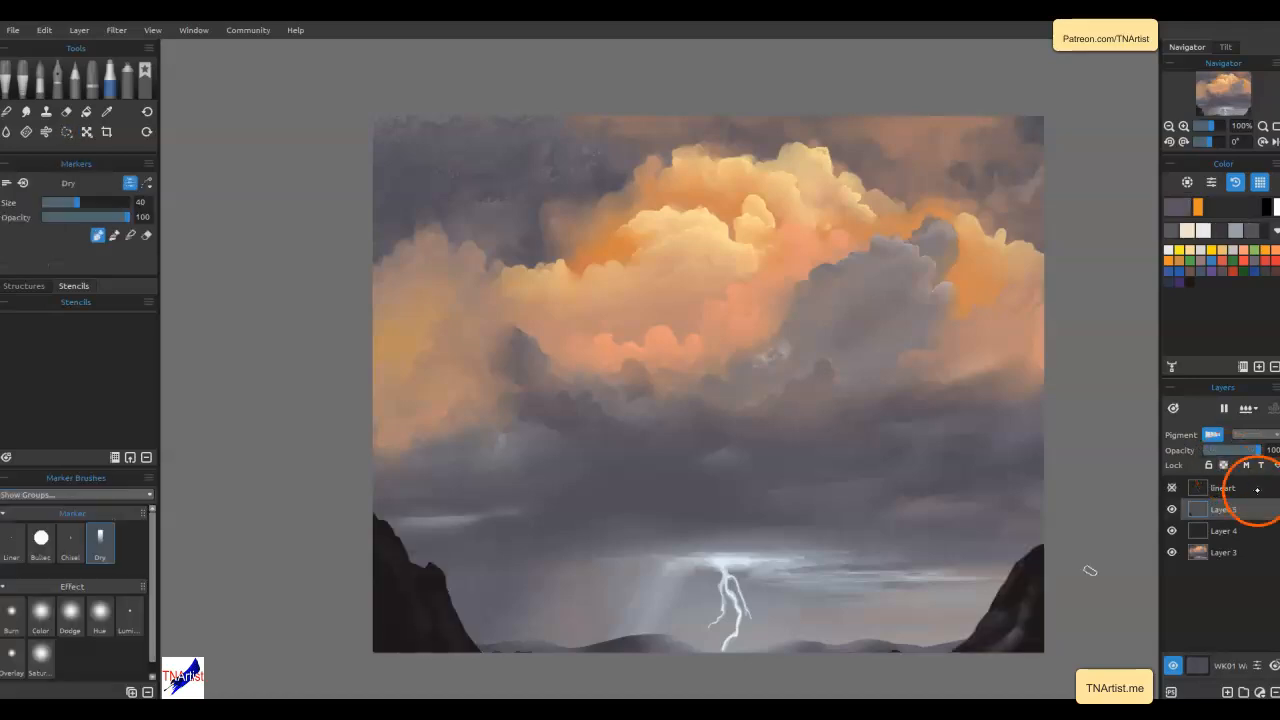
Draw grass blades on the right cliff in its sampled dark colour, using the Fountain Round ink pen at size 9
{"action": "left_click", "coordinate": [58, 78]}
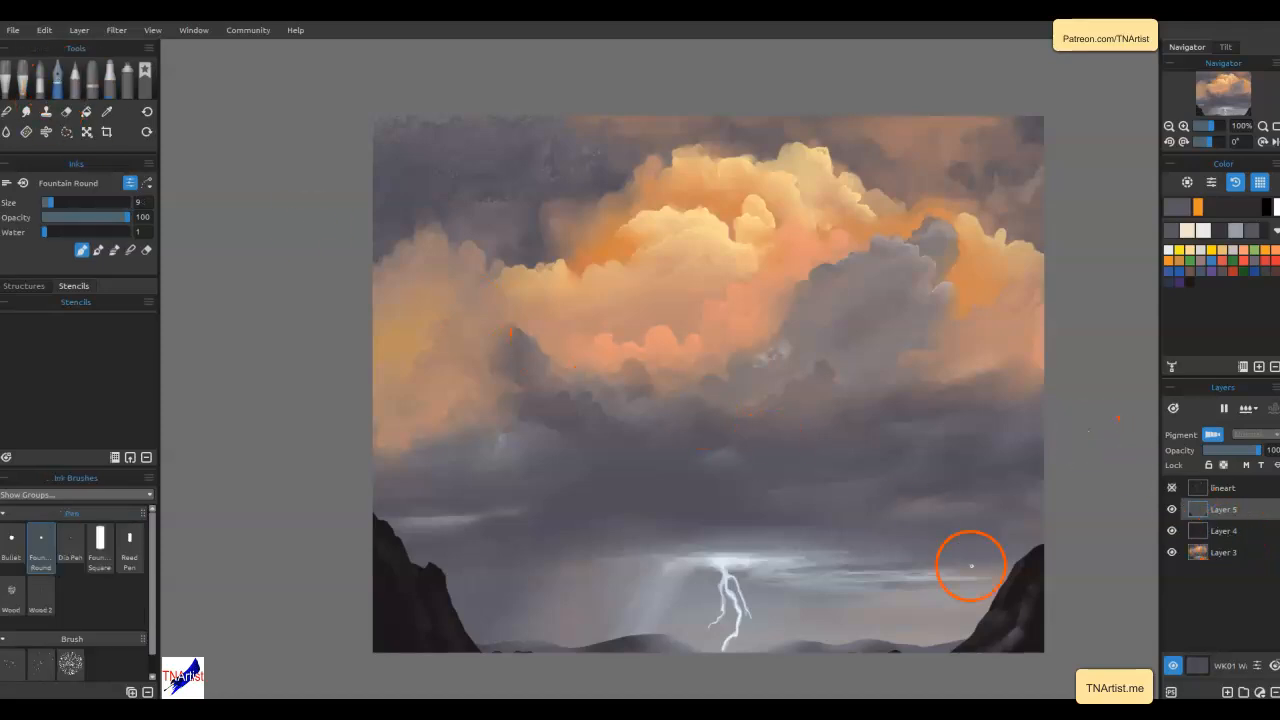
{"action": "mouse_move", "coordinate": [1029, 562]}
{"action": "left_mouse_down"}
{"action": "mouse_move", "coordinate": [1016, 525]}
{"action": "mouse_move", "coordinate": [1002, 556]}
{"action": "mouse_move", "coordinate": [1032, 528]}
{"action": "left_mouse_up"}
{"action": "left_click", "coordinate": [1023, 586], "text": "alt"}
{"action": "mouse_move", "coordinate": [996, 626]}
{"action": "left_mouse_down"}
{"action": "mouse_move", "coordinate": [993, 582]}
{"action": "mouse_move", "coordinate": [947, 628]}
{"action": "left_mouse_up"}
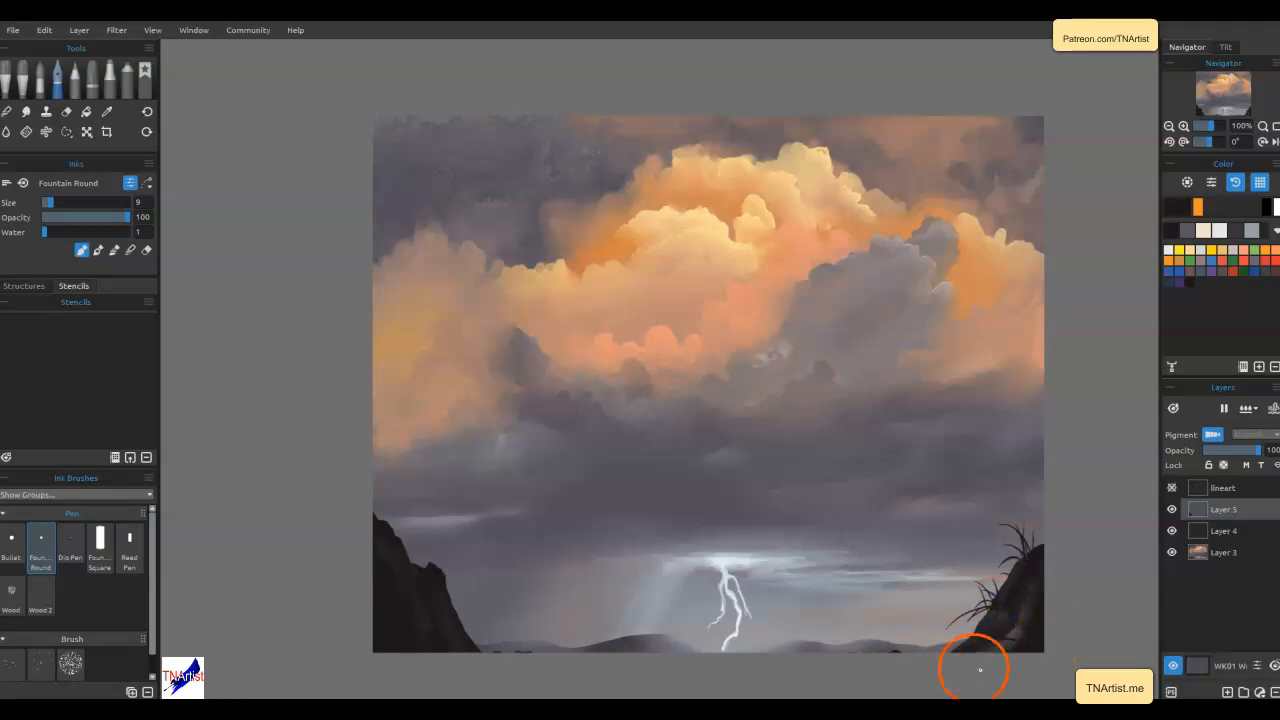
Draw curved grass blades along the ledge and peak of the left cliff in the same dark colour
{"action": "mouse_move", "coordinate": [434, 571]}
{"action": "left_mouse_down"}
{"action": "mouse_move", "coordinate": [434, 537]}
{"action": "mouse_move", "coordinate": [422, 571]}
{"action": "mouse_move", "coordinate": [440, 547]}
{"action": "mouse_move", "coordinate": [437, 515]}
{"action": "left_mouse_up"}
{"action": "left_click_drag", "start_coordinate": [411, 560], "coordinate": [469, 555]}
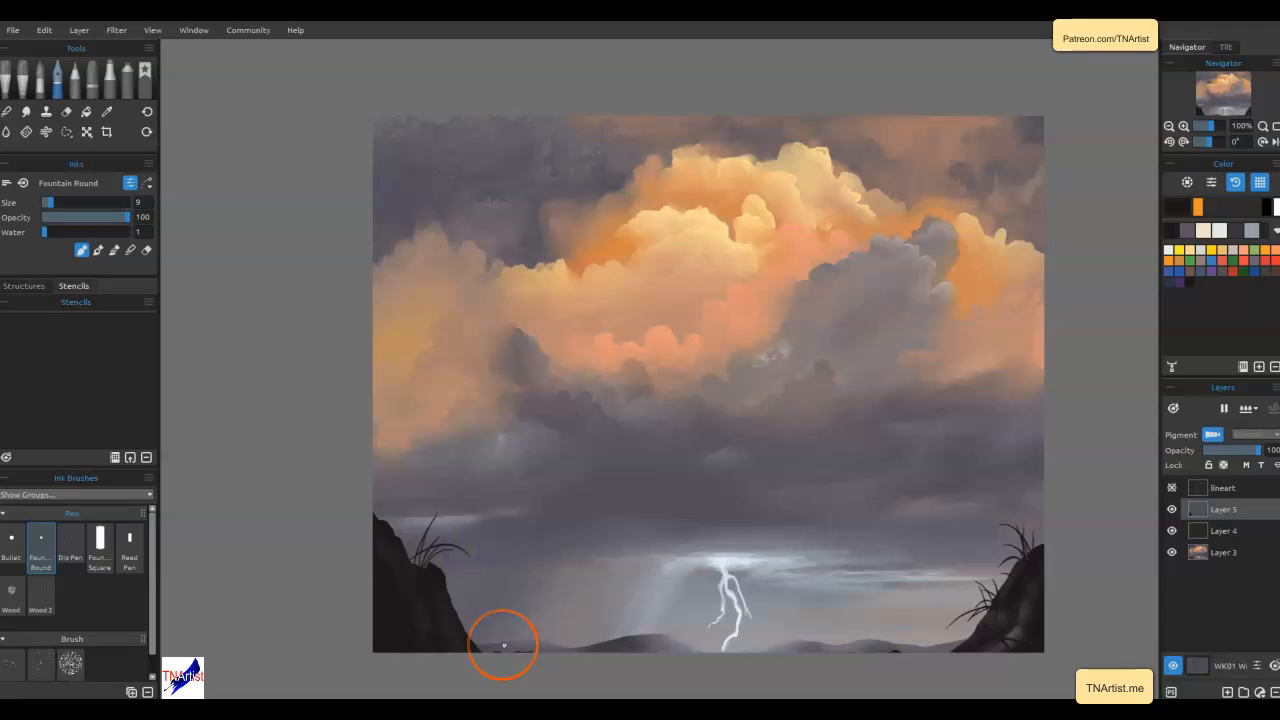
{"action": "left_click_drag", "start_coordinate": [383, 519], "coordinate": [388, 502]}
{"action": "left_click_drag", "start_coordinate": [384, 519], "coordinate": [394, 511]}
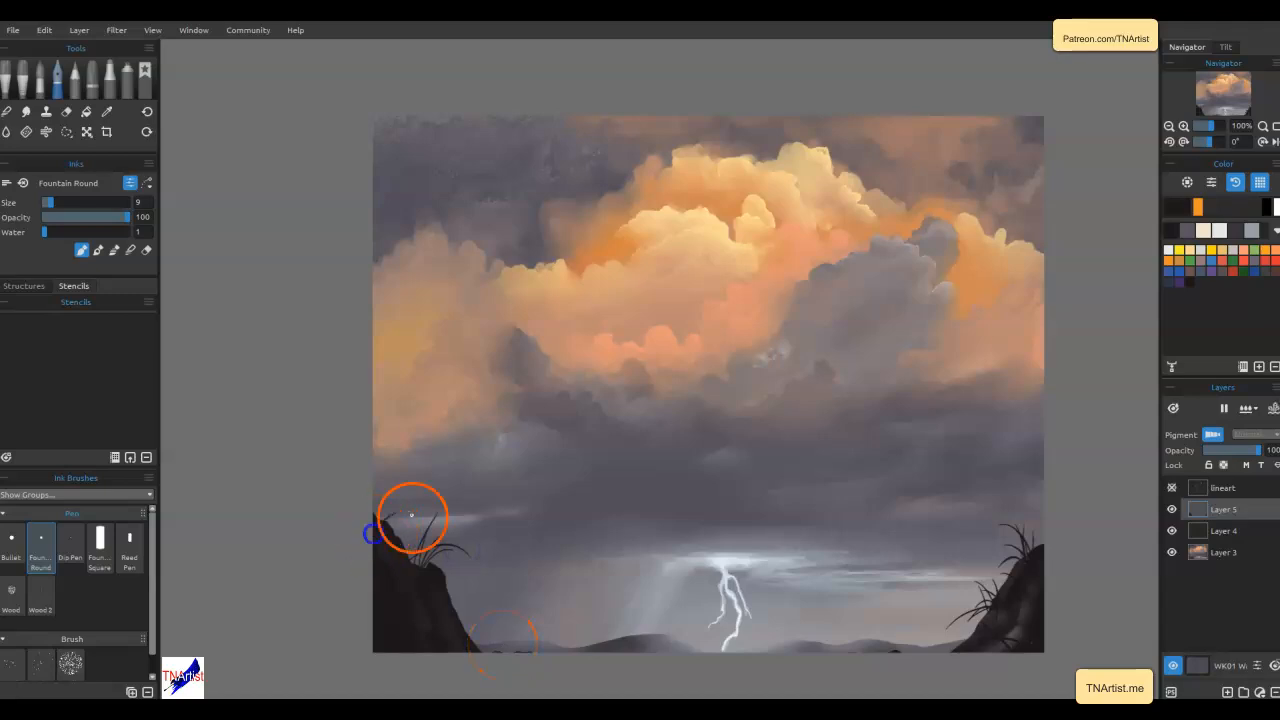
Draw small dark bird silhouettes, five below the large grey cloud at right and two over the storm cloud at left
{"action": "left_click_drag", "start_coordinate": [896, 368], "coordinate": [918, 386]}
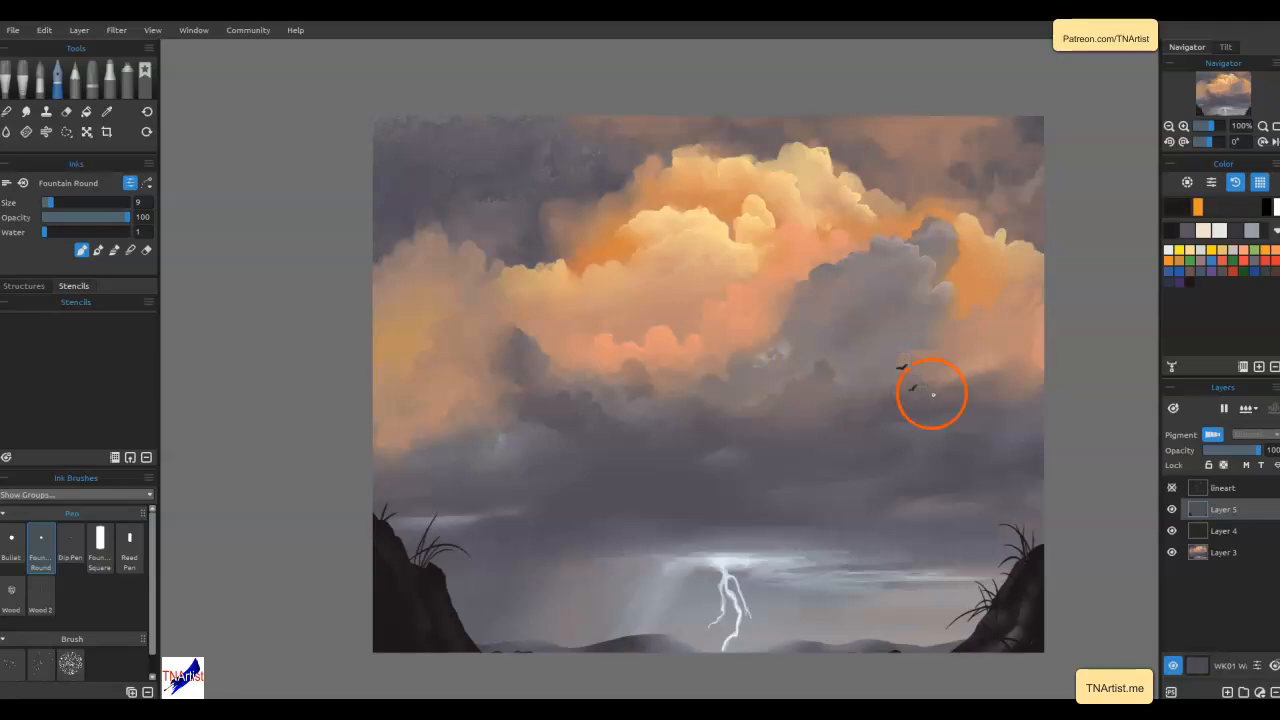
{"action": "mouse_move", "coordinate": [857, 428]}
{"action": "left_mouse_down"}
{"action": "mouse_move", "coordinate": [868, 423]}
{"action": "mouse_move", "coordinate": [845, 384]}
{"action": "left_mouse_up"}
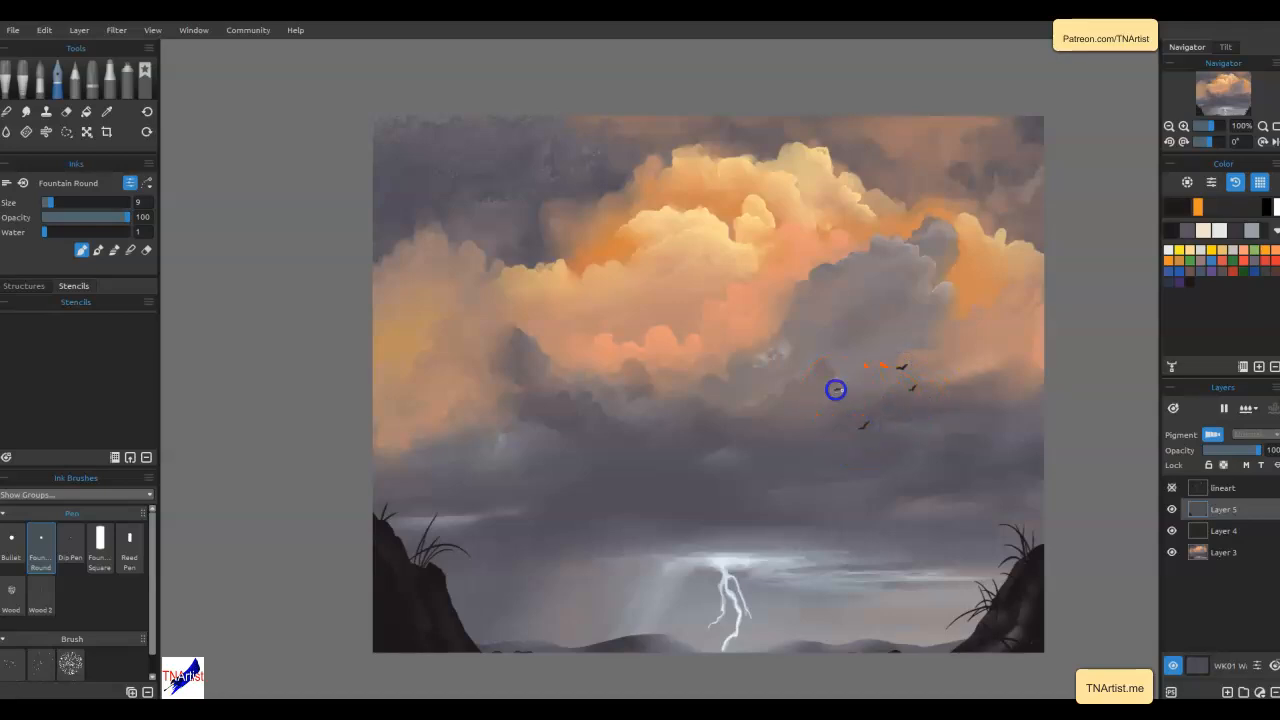
{"action": "left_click_drag", "start_coordinate": [944, 441], "coordinate": [955, 437]}
{"action": "mouse_move", "coordinate": [509, 466]}
{"action": "left_mouse_down"}
{"action": "mouse_move", "coordinate": [523, 462]}
{"action": "mouse_move", "coordinate": [501, 479]}
{"action": "left_mouse_up"}
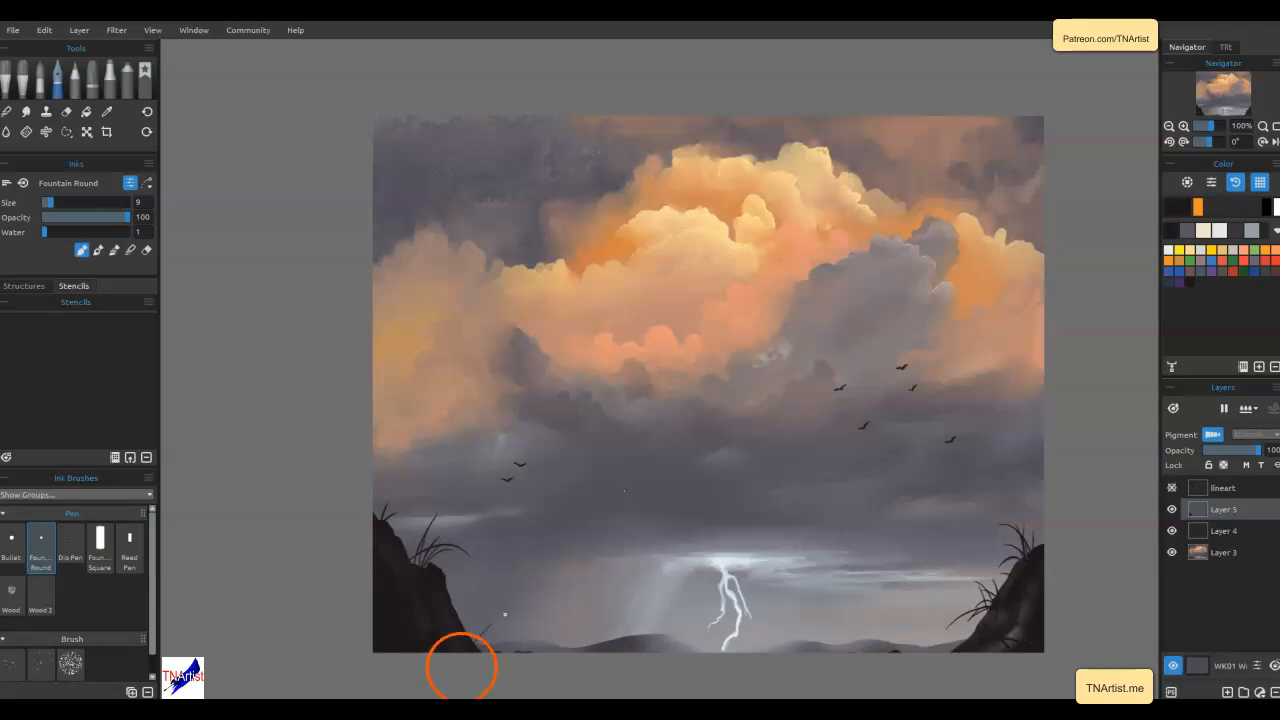
Add longer dark grass blades along the lower slopes and feet of both cliffs
{"action": "mouse_move", "coordinate": [479, 651]}
{"action": "left_mouse_down"}
{"action": "mouse_move", "coordinate": [501, 610]}
{"action": "mouse_move", "coordinate": [549, 632]}
{"action": "mouse_move", "coordinate": [543, 579]}
{"action": "mouse_move", "coordinate": [519, 621]}
{"action": "mouse_move", "coordinate": [475, 573]}
{"action": "left_mouse_up"}
{"action": "left_click_drag", "start_coordinate": [456, 602], "coordinate": [506, 590]}
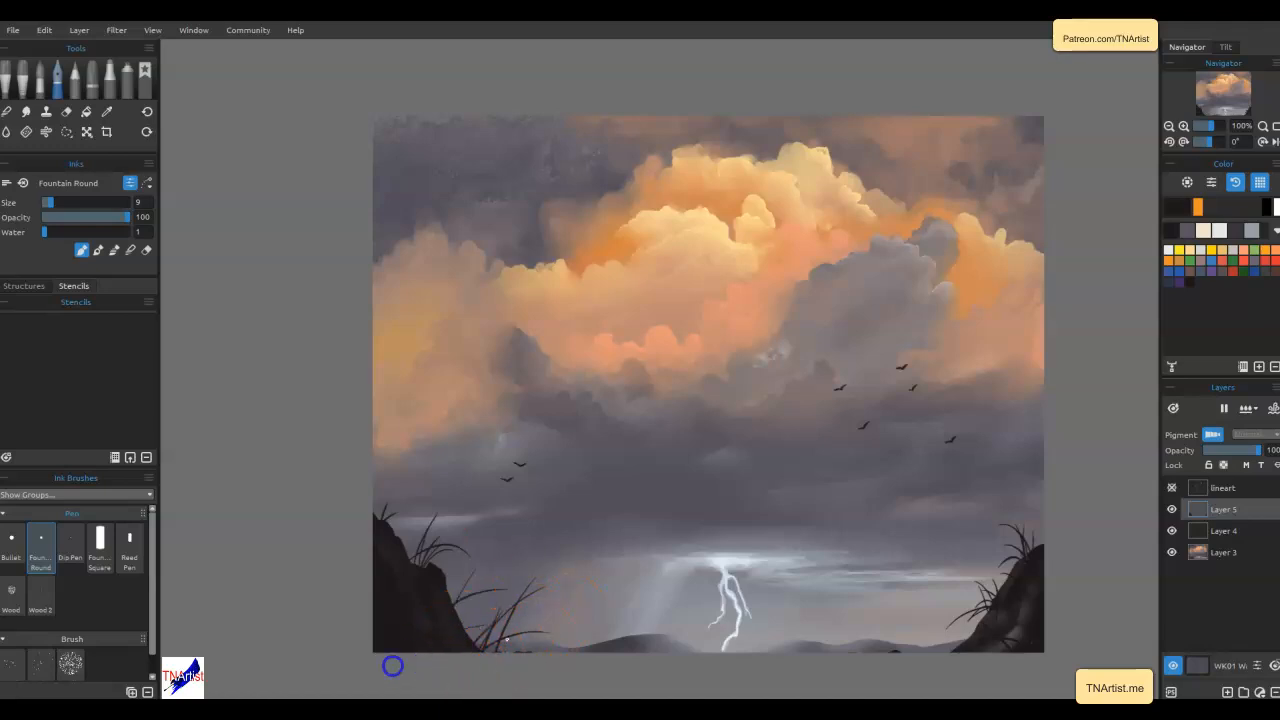
{"action": "mouse_move", "coordinate": [992, 604]}
{"action": "left_mouse_down"}
{"action": "mouse_move", "coordinate": [955, 573]}
{"action": "mouse_move", "coordinate": [918, 610]}
{"action": "left_mouse_up"}
{"action": "left_click_drag", "start_coordinate": [960, 648], "coordinate": [896, 648]}
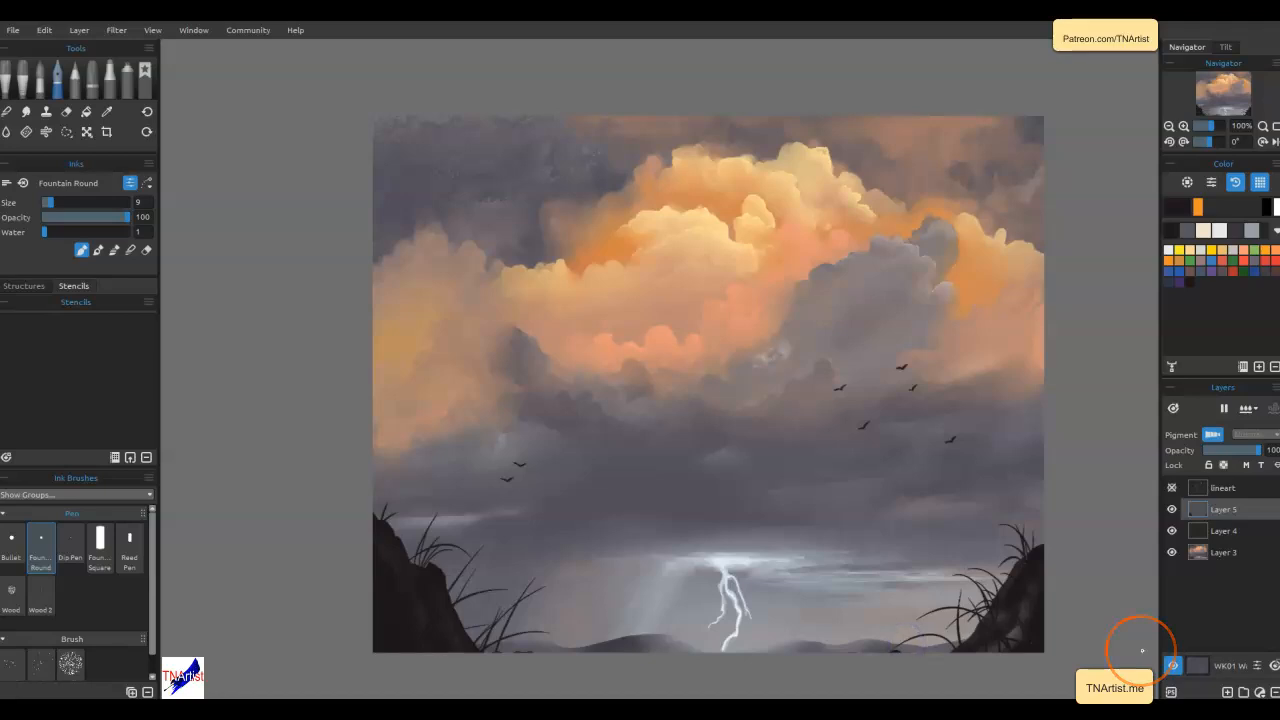
{"action": "left_click", "coordinate": [1142, 651]}
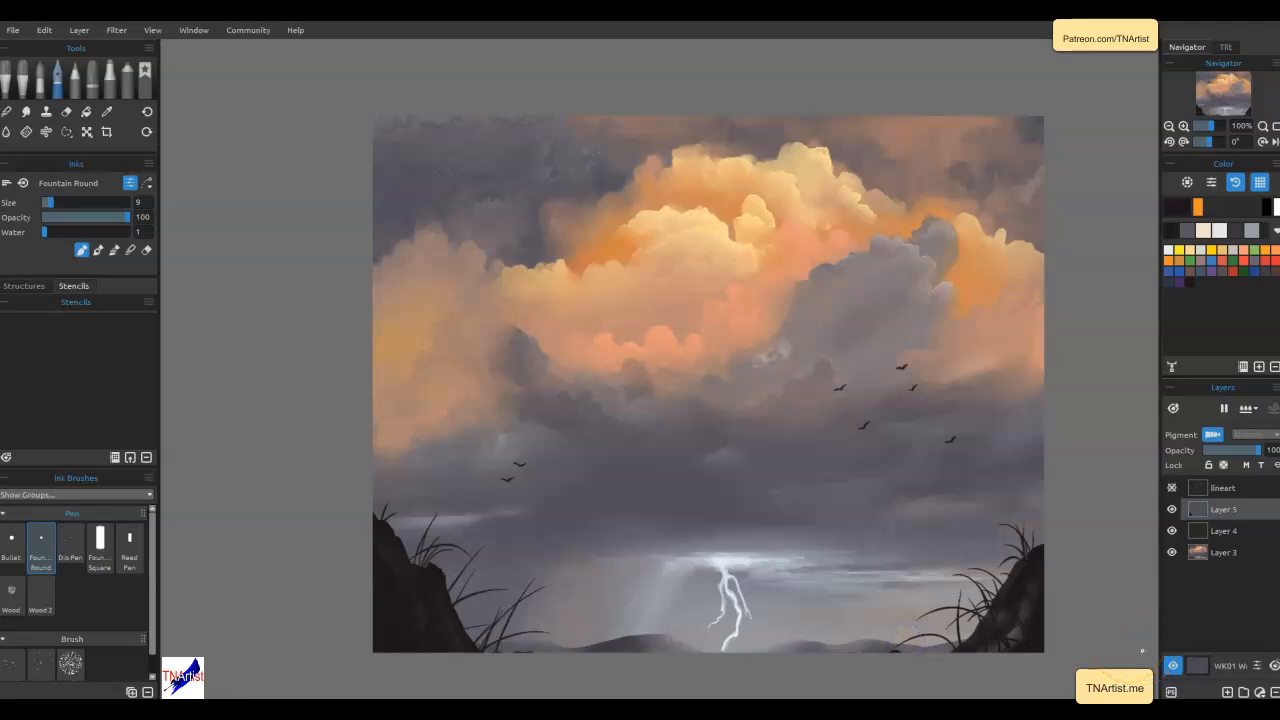